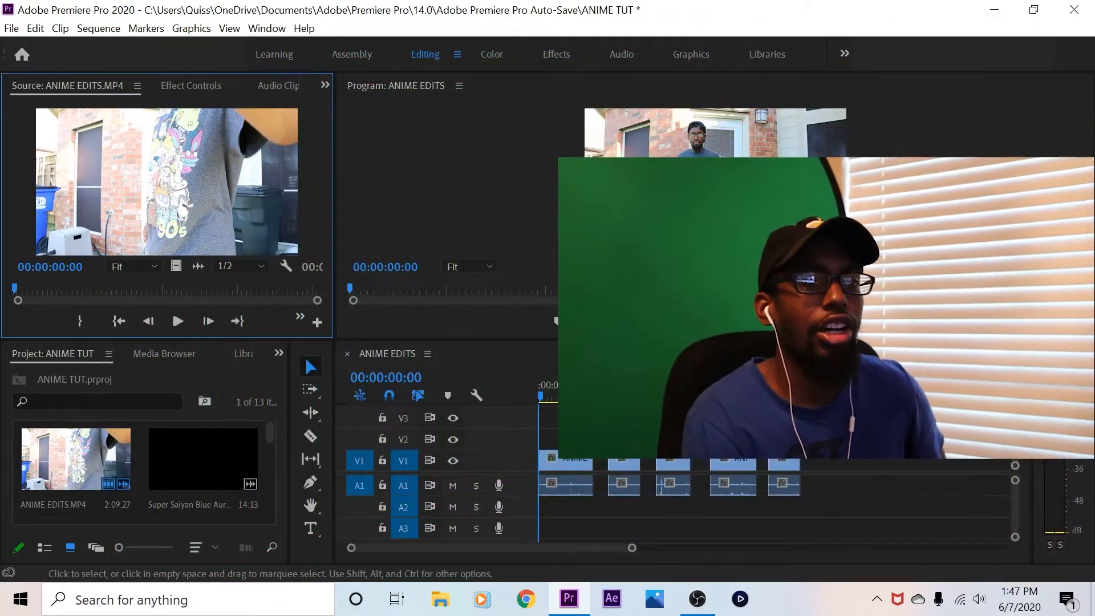
Play the ANIME EDITS sequence from its start to review the first clip's footage
click(577, 393)
drag(577, 395, 539, 395)
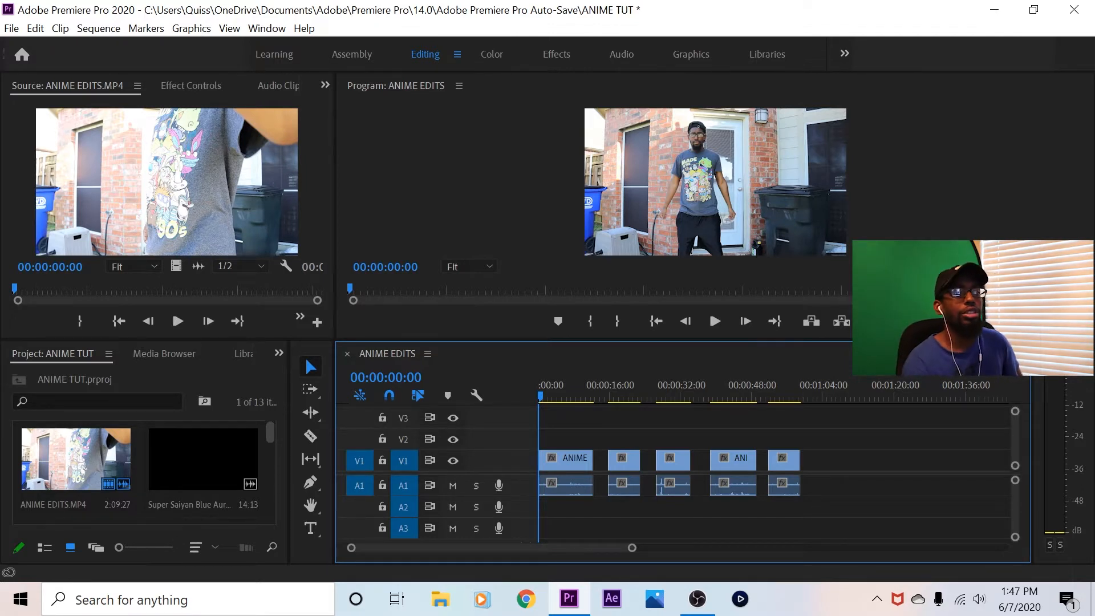
key(shift+1)
scroll(148, 474, down, 3)
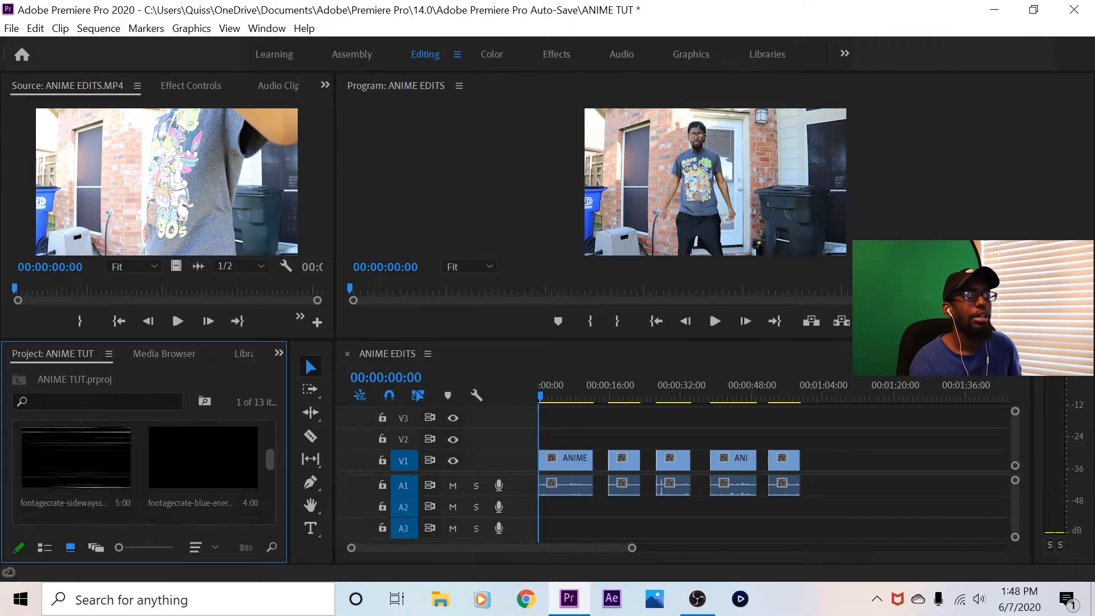
scroll(148, 474, up, 3)
click(714, 321)
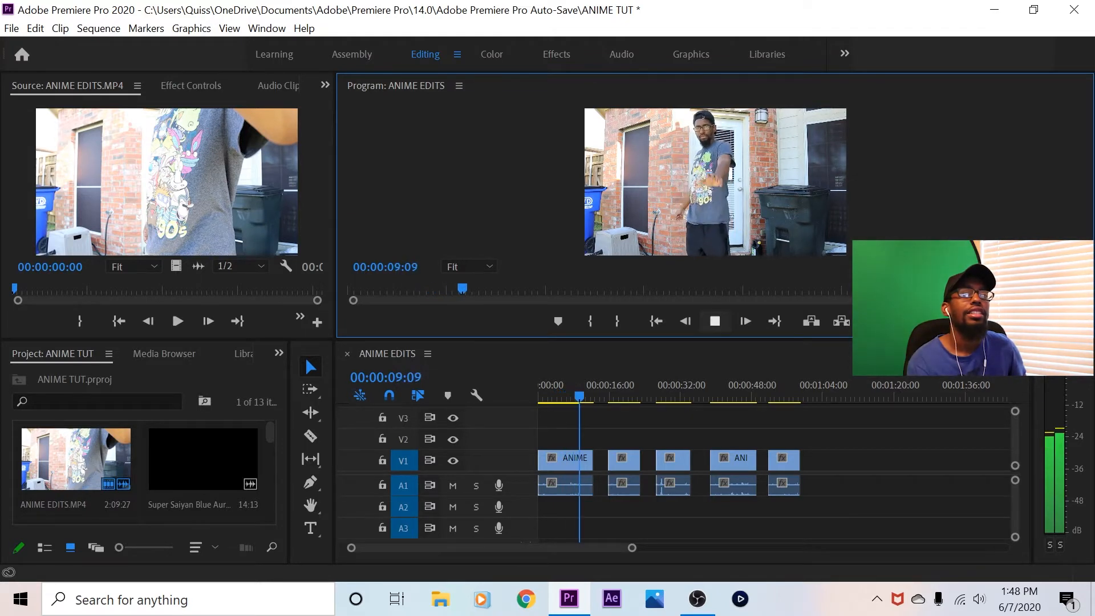
key(space)
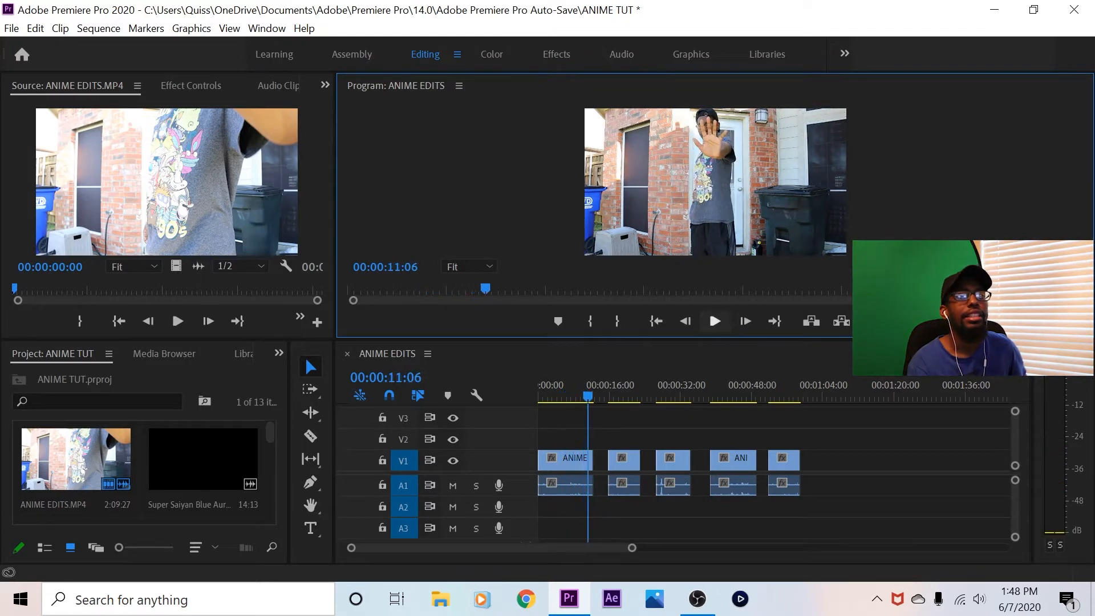
Return the playhead to the sequence start and load Aura.mp4 from the project into the Source monitor
click(632, 369)
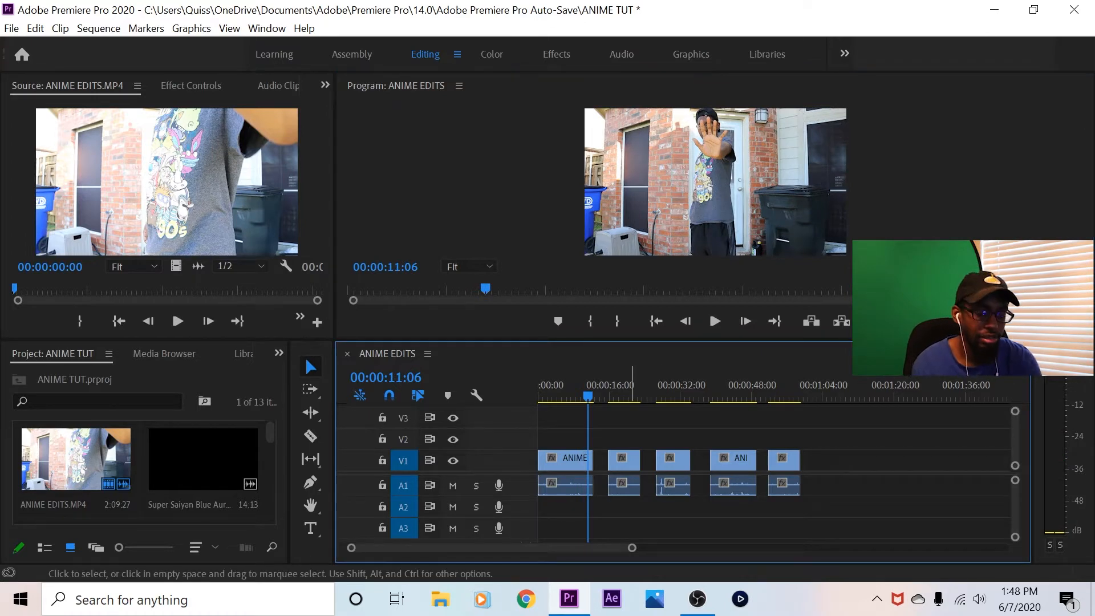
key(equal)
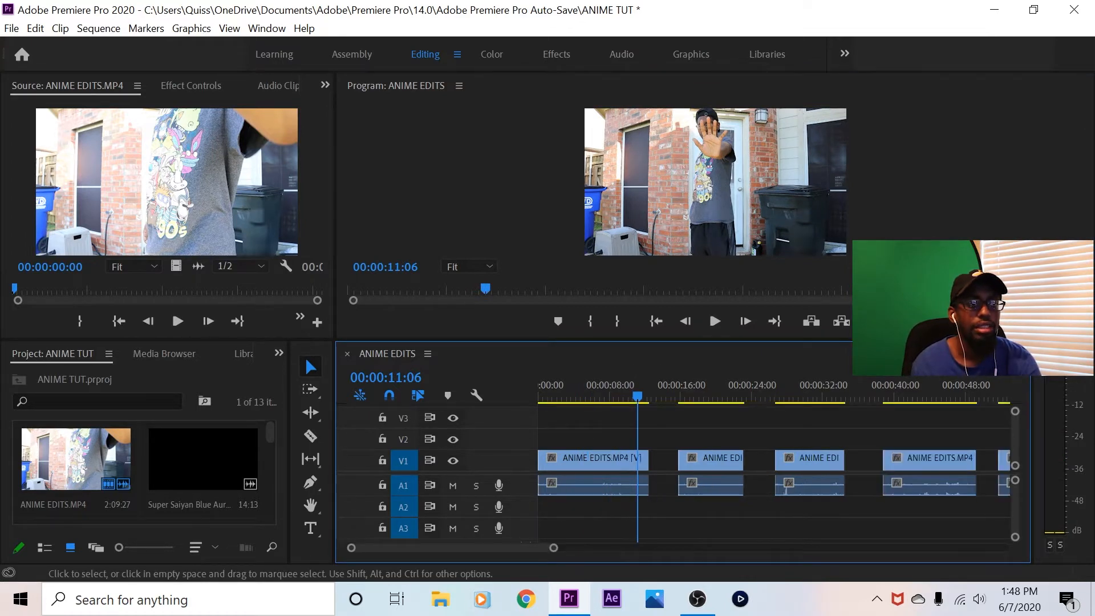
key(Home)
key(equal)
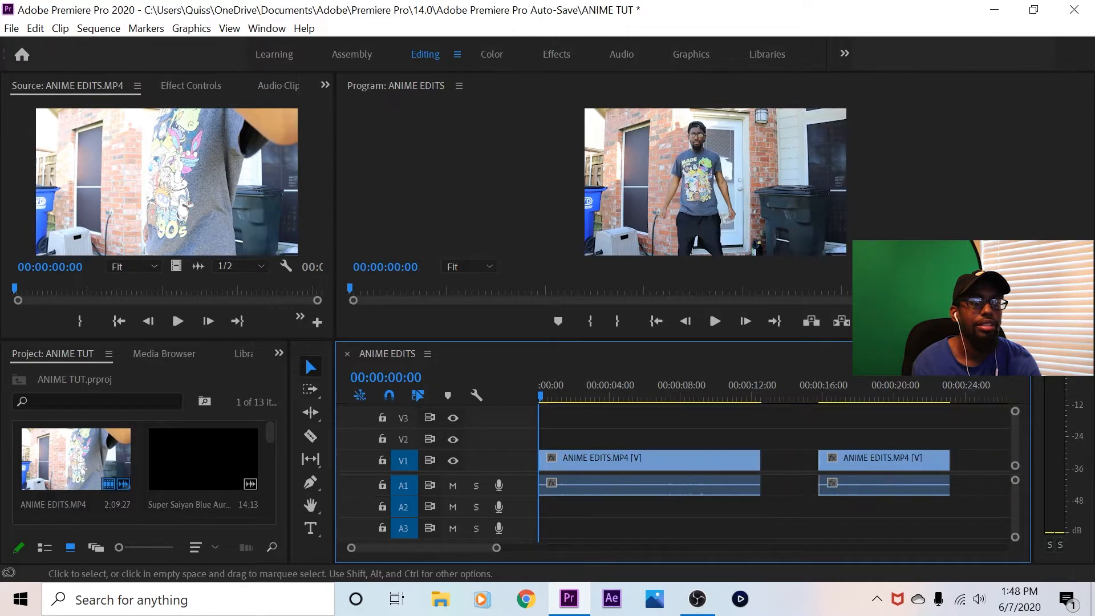
scroll(142, 468, down, 6)
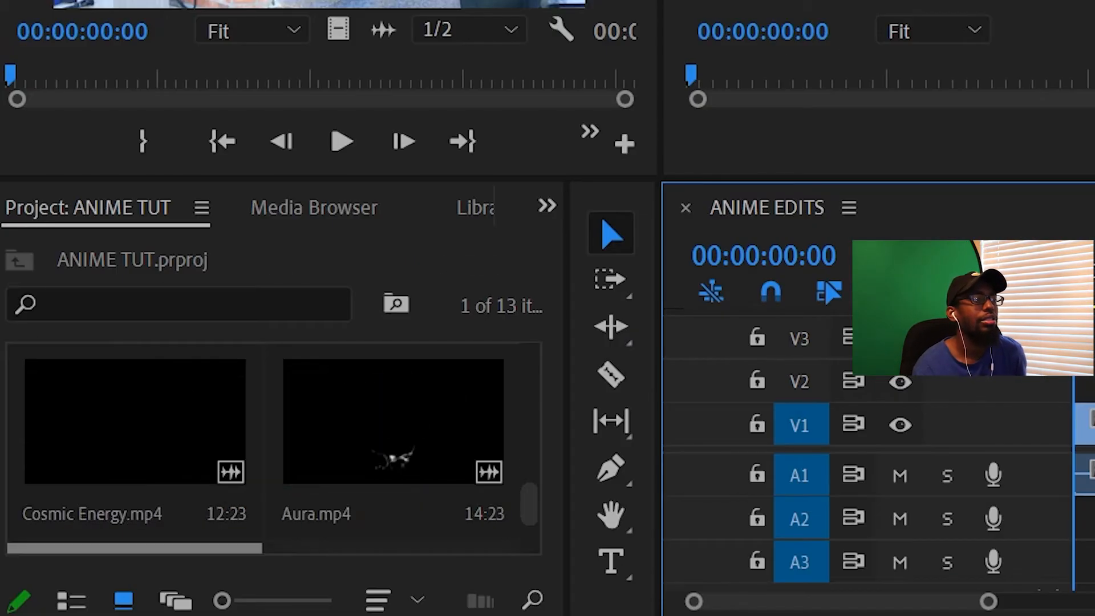
scroll(320, 450, down, 3)
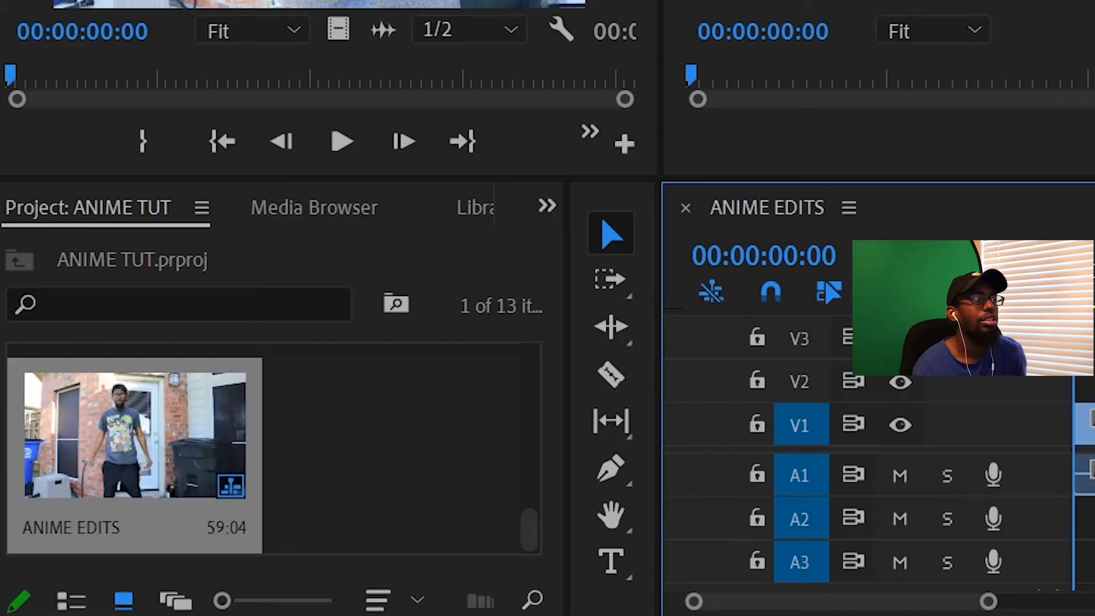
scroll(319, 451, up, 3)
double_click(388, 442)
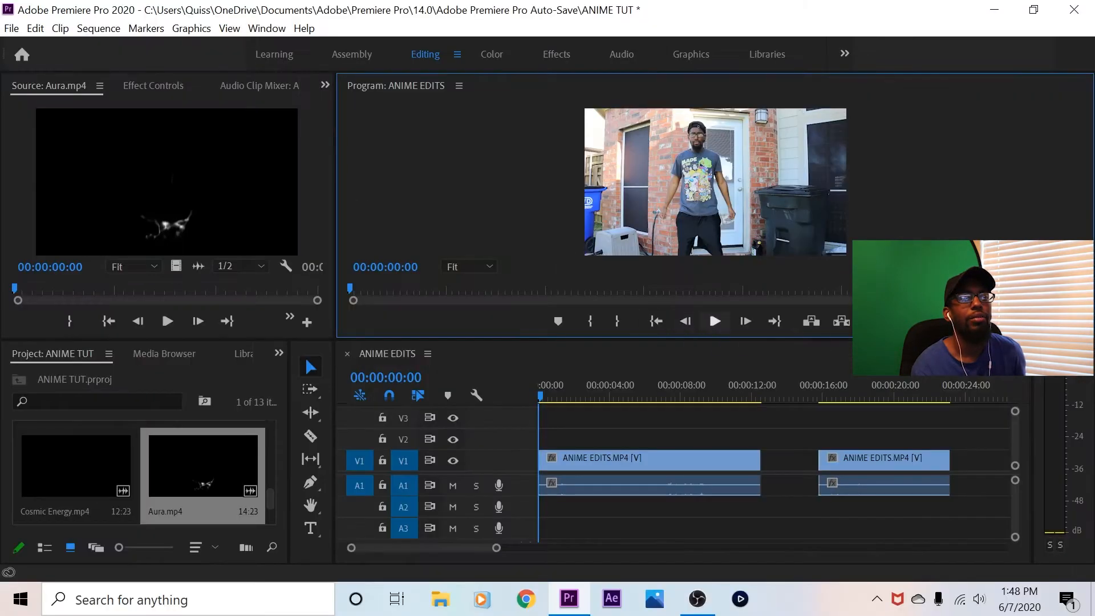
Play the opening of the first clip and park the playhead at 00:00:01:06
click(714, 321)
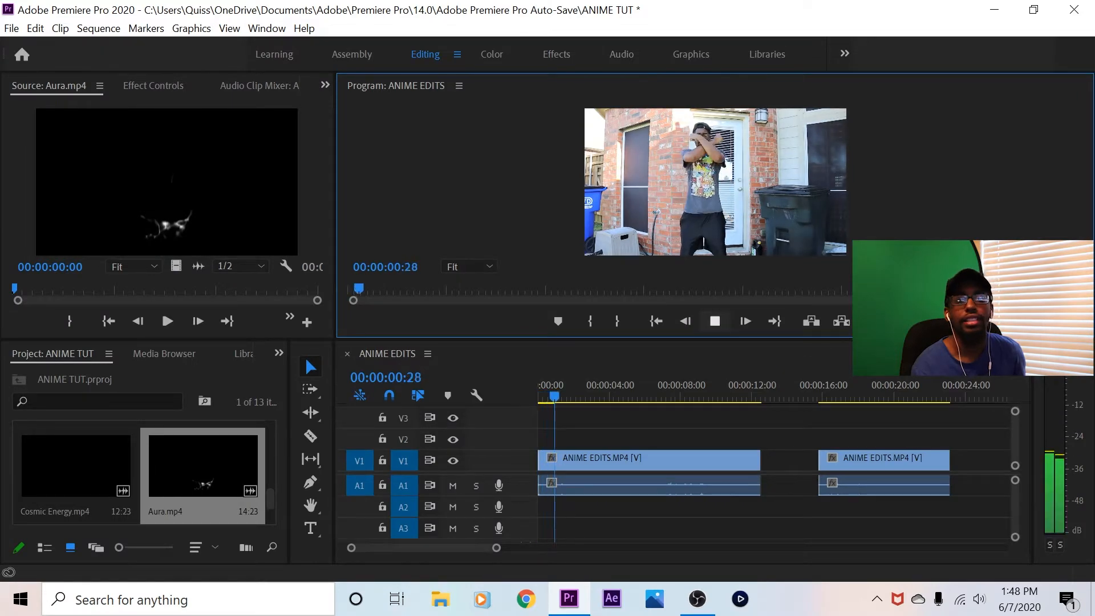
click(714, 321)
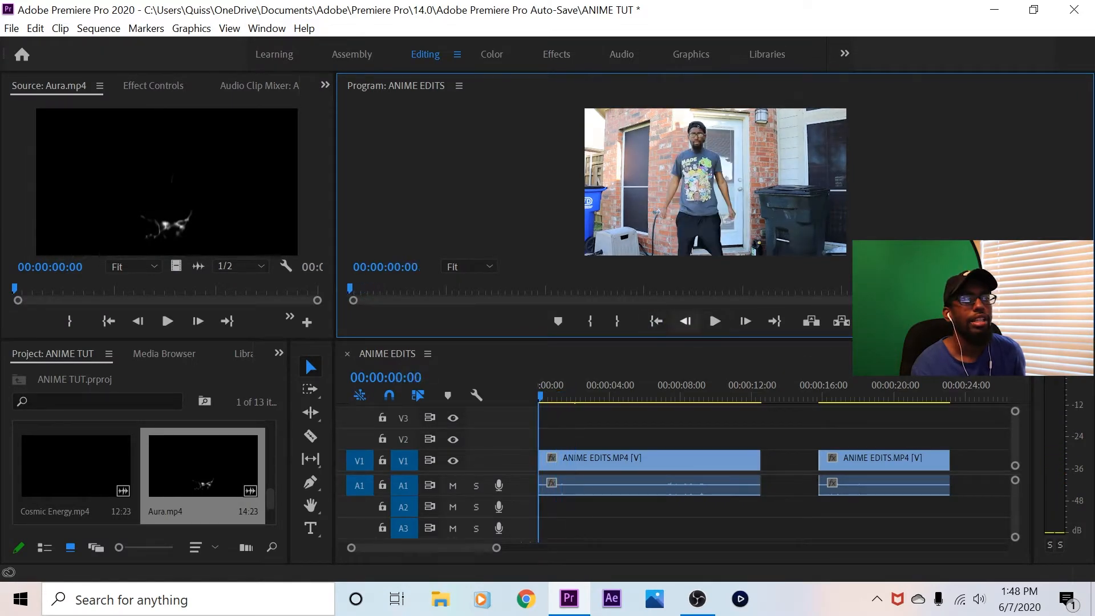
click(715, 321)
click(715, 321)
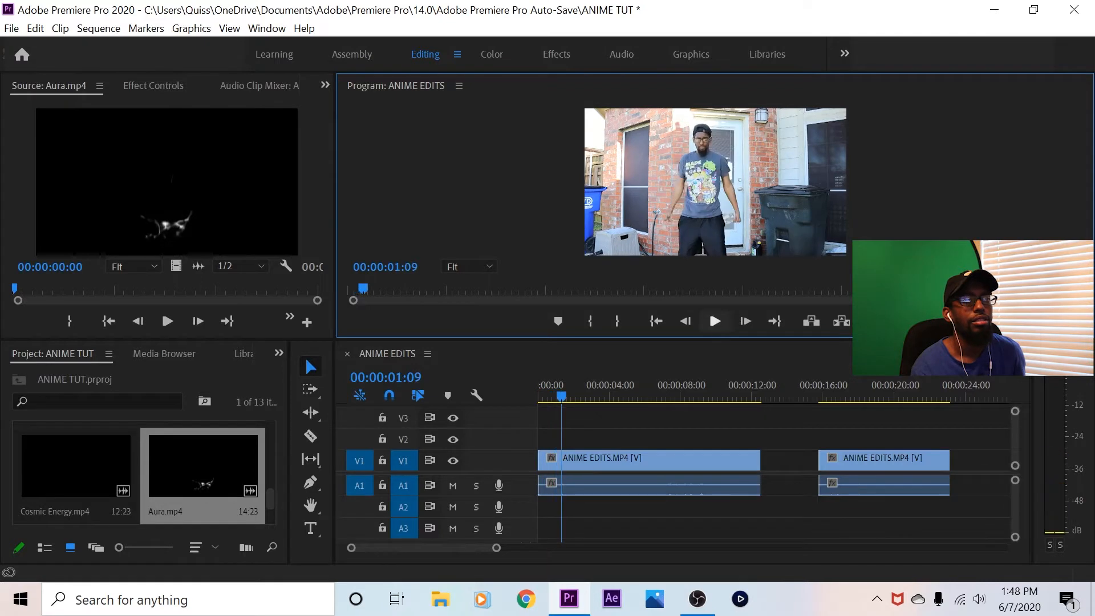
click(685, 321)
click(685, 321)
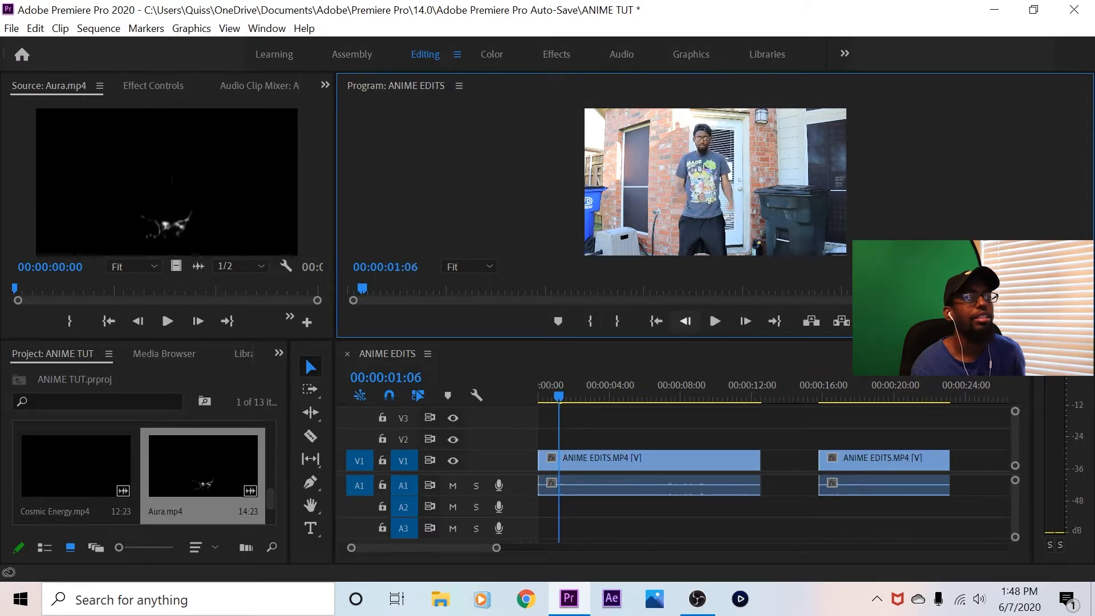
Place only the video of Aura.mp4 on track V2 at the playhead and trim its end to match the first V1 clip
drag(166, 182, 533, 421)
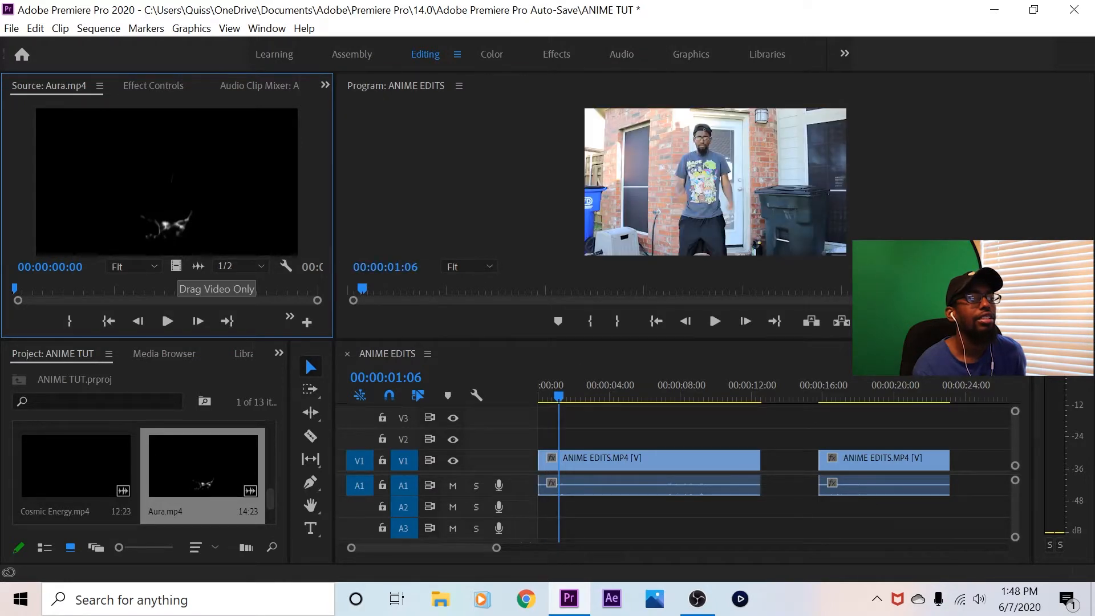
drag(176, 265, 563, 439)
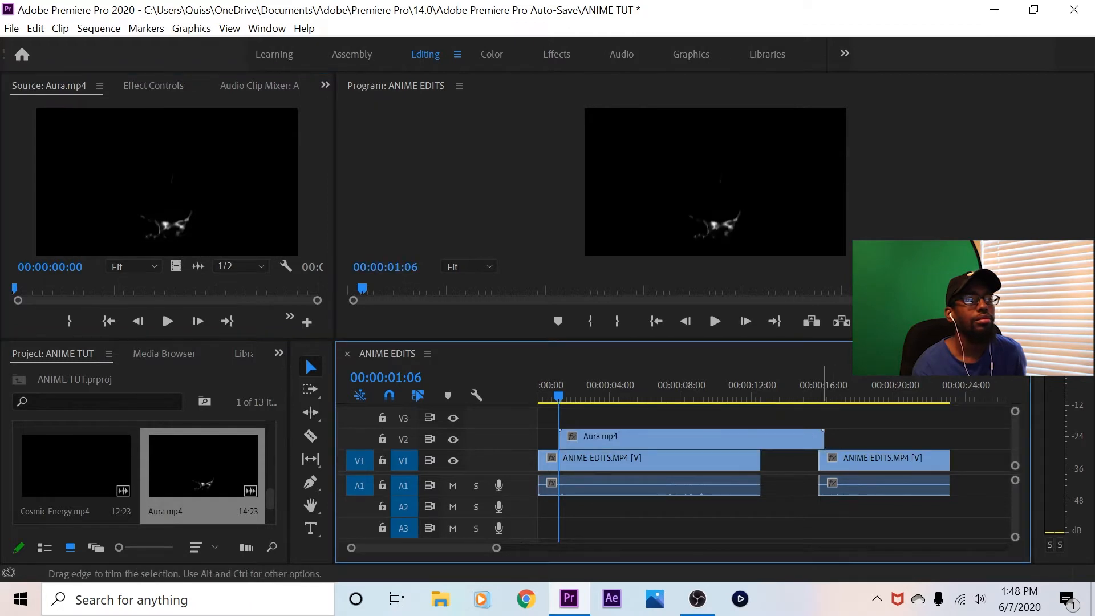
drag(823, 439, 762, 439)
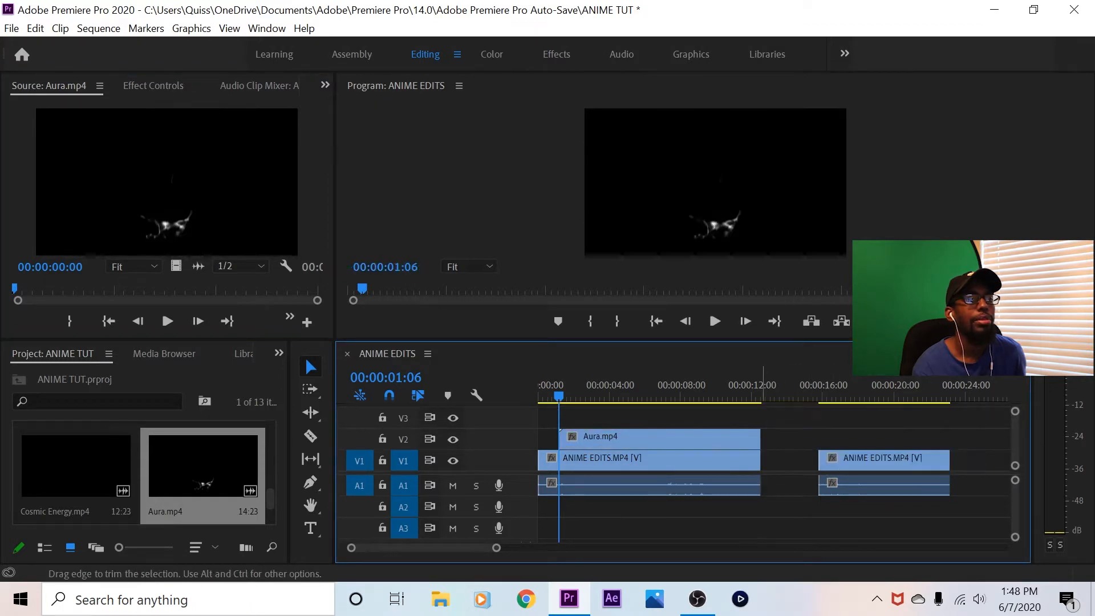
Play to 00:00:03:04, where the aura is fully formed, and set the Aura.mp4 clip's opacity blend mode to Screen
click(714, 321)
key(space)
click(626, 440)
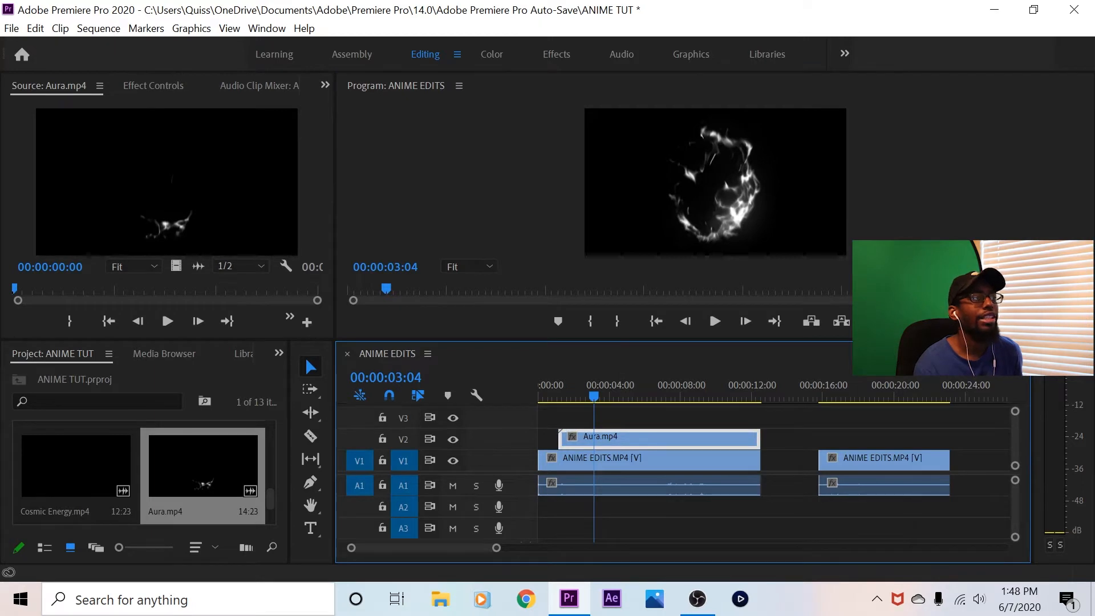
click(153, 86)
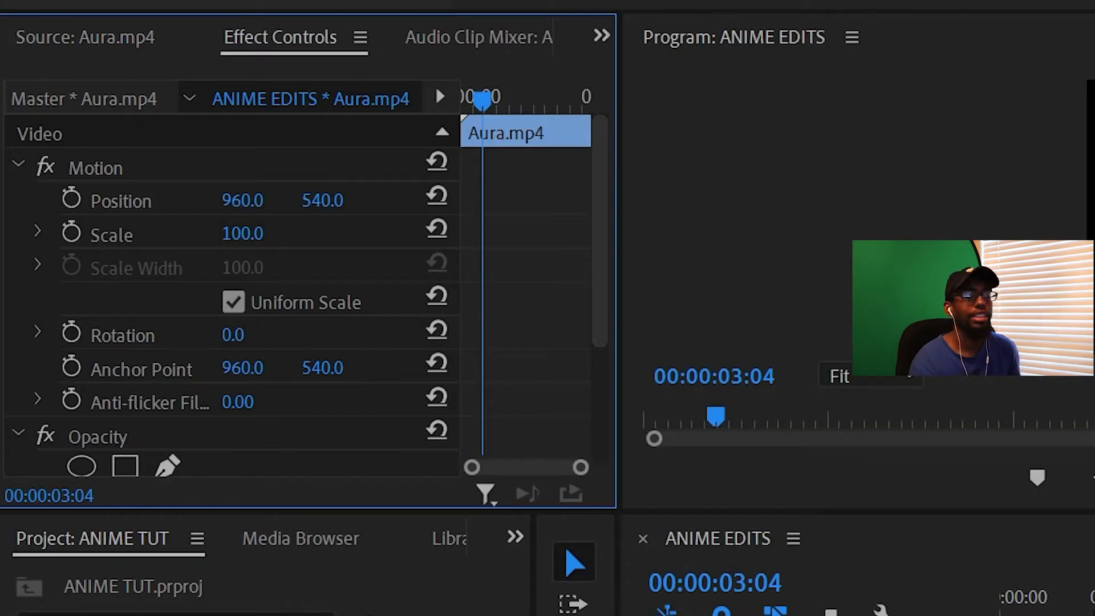
scroll(228, 285, down, 5)
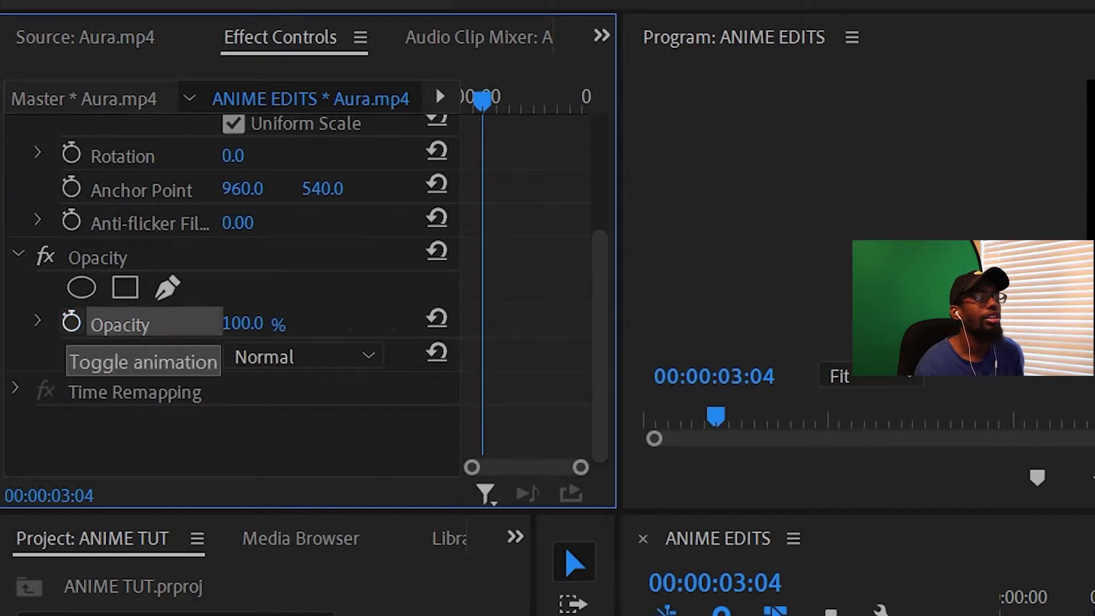
click(302, 357)
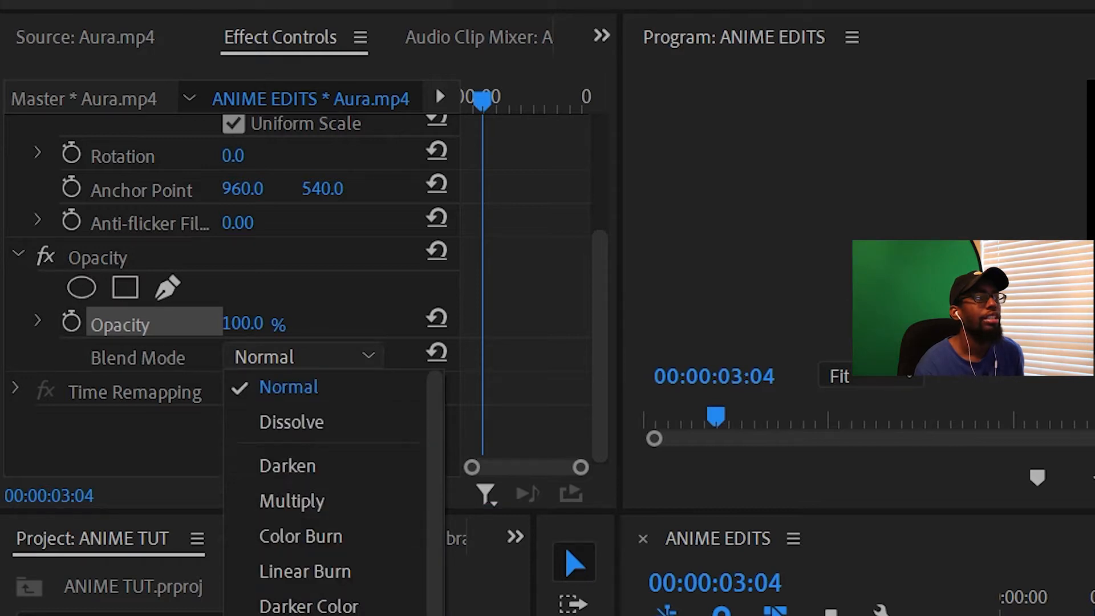
click(302, 615)
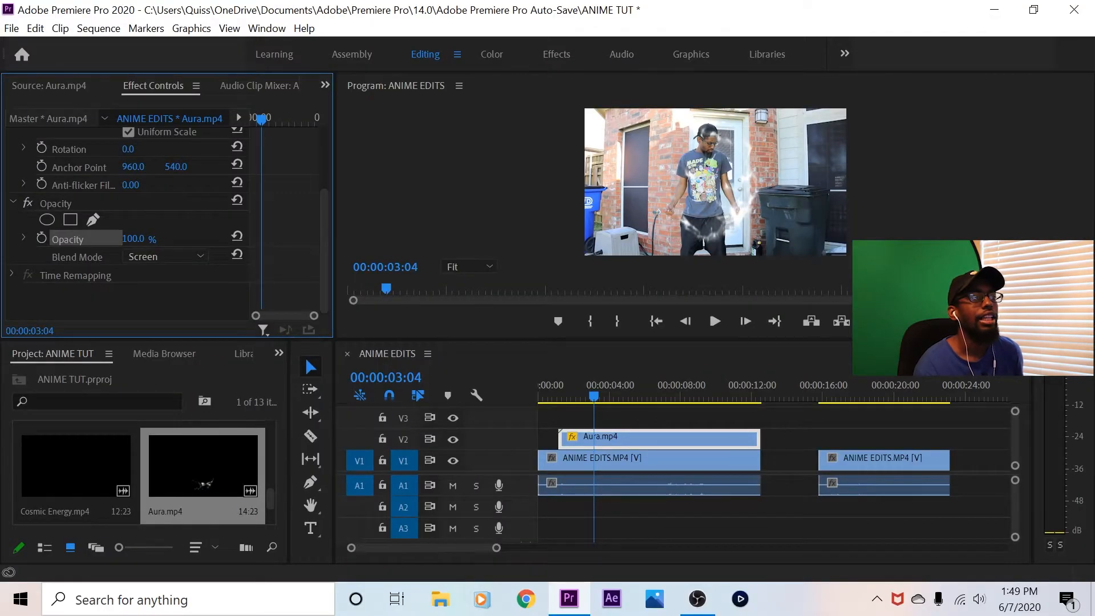
Try the Lighter Color, Overlay, Linear Light and Pin Light blend modes on the Aura.mp4 clip and return it to Screen
click(166, 257)
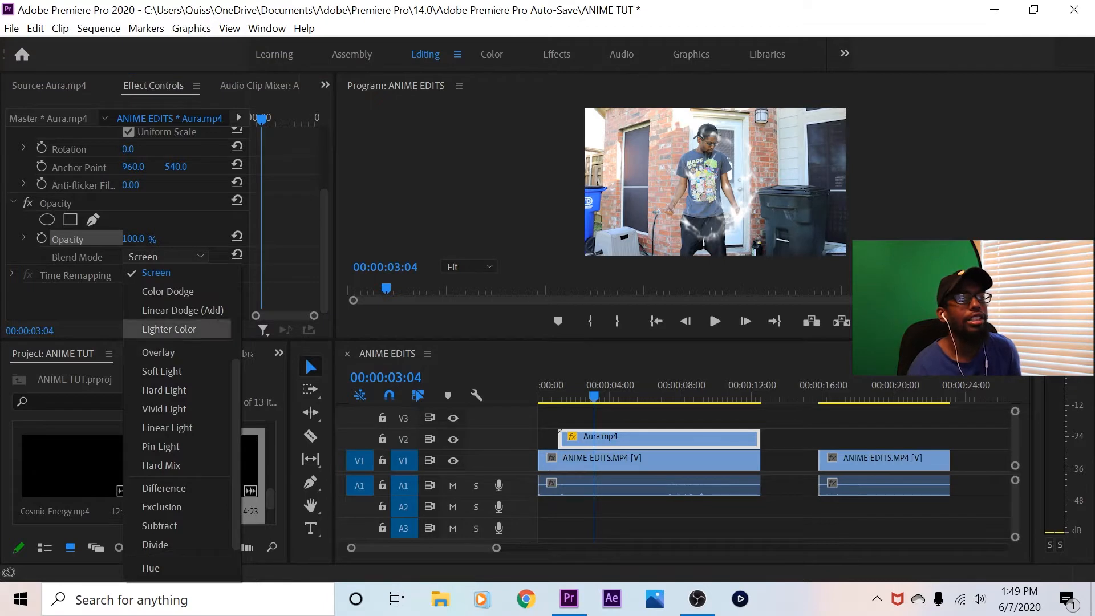
click(170, 329)
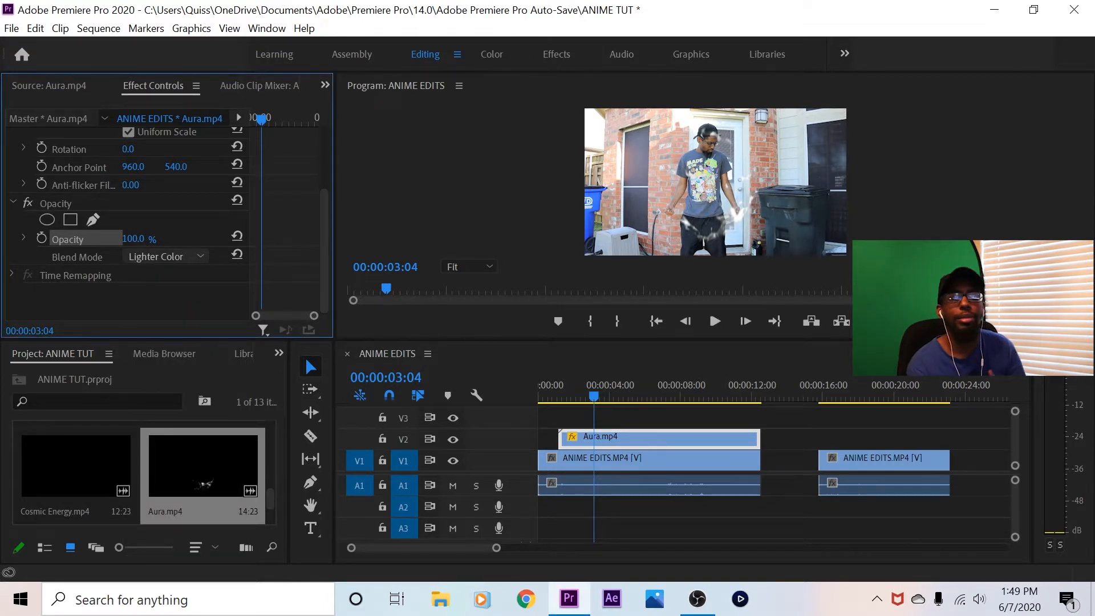
click(166, 256)
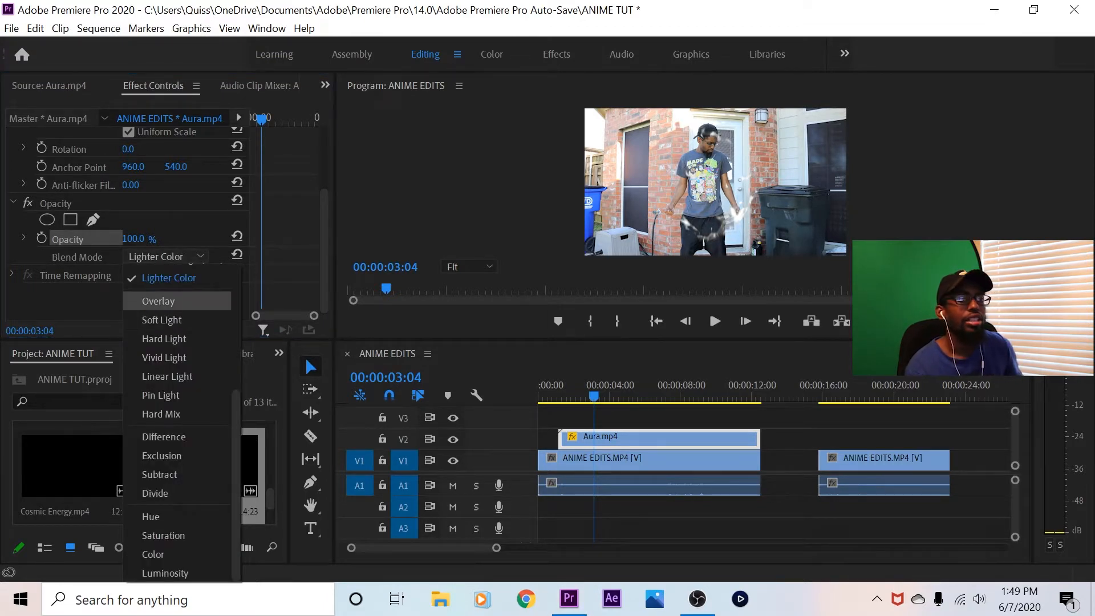
click(154, 296)
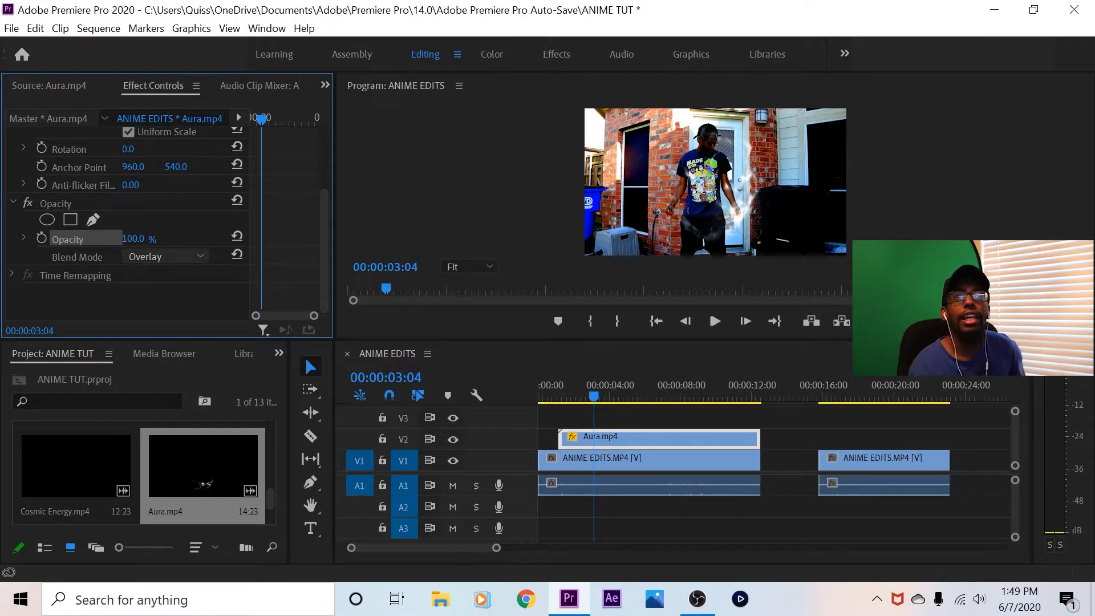
click(165, 256)
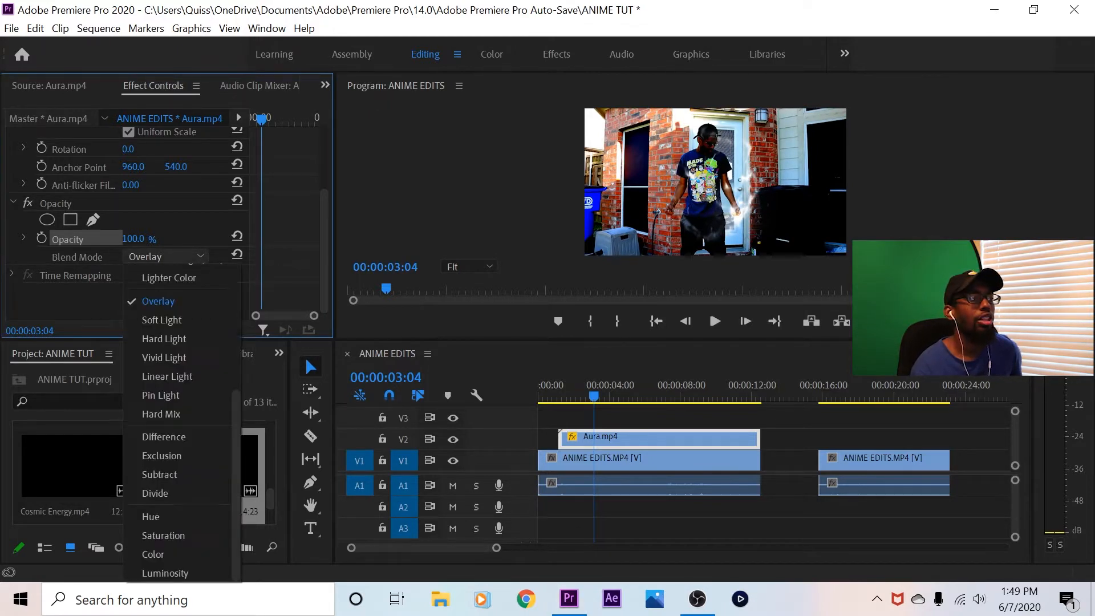
click(154, 376)
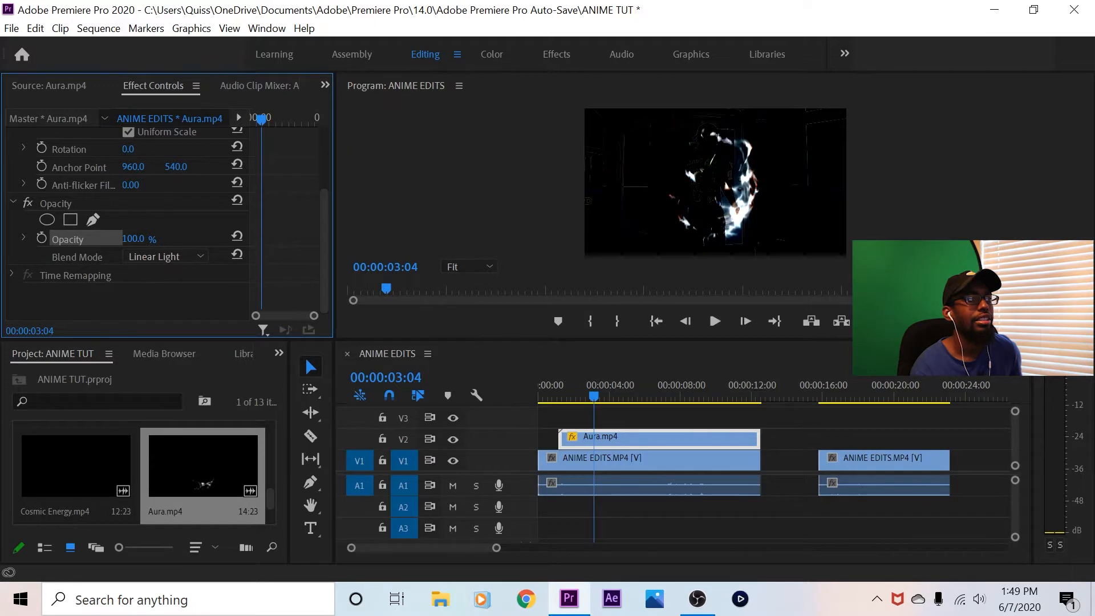
click(165, 256)
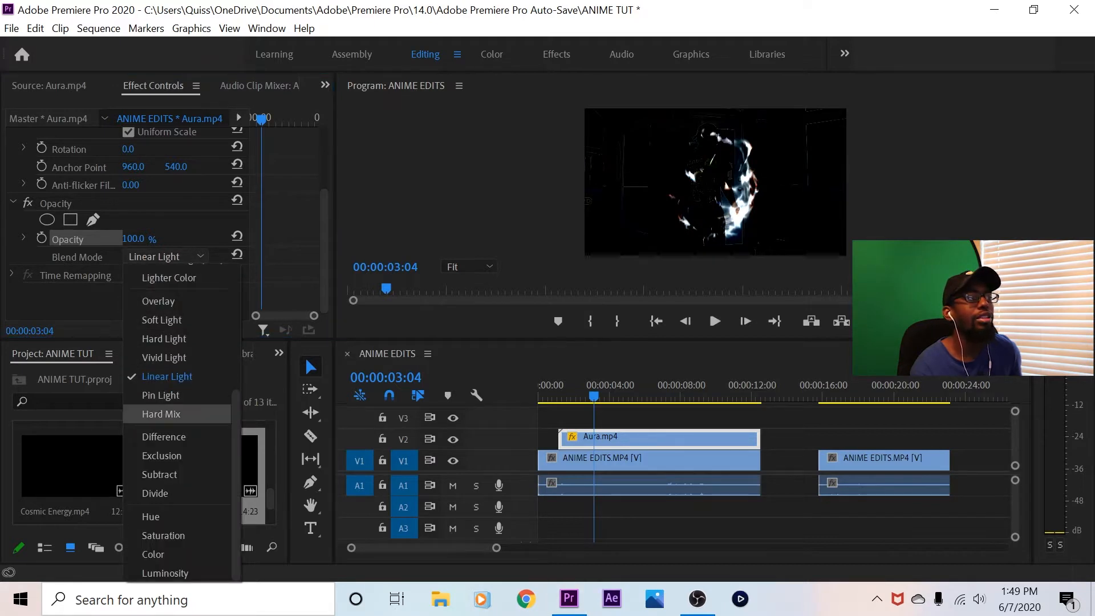
click(161, 395)
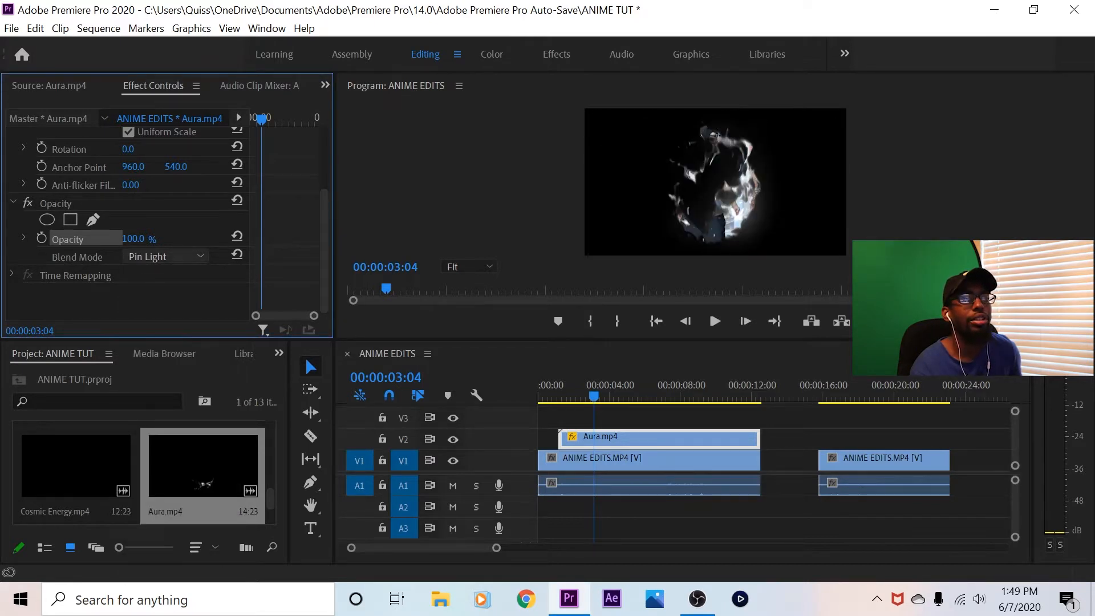
click(165, 257)
scroll(164, 436, up, 3)
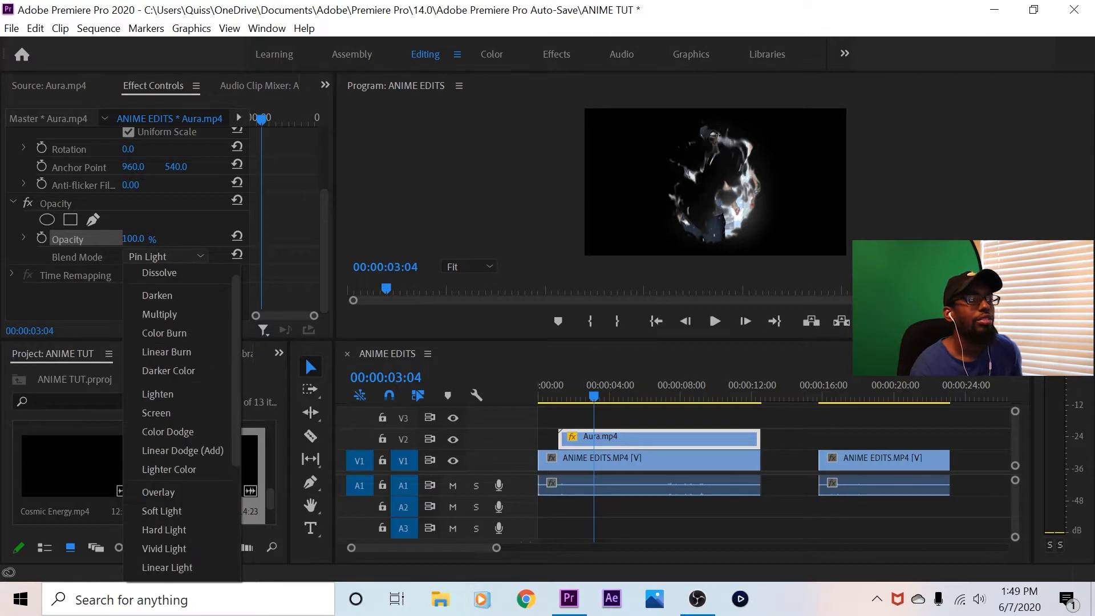
click(157, 411)
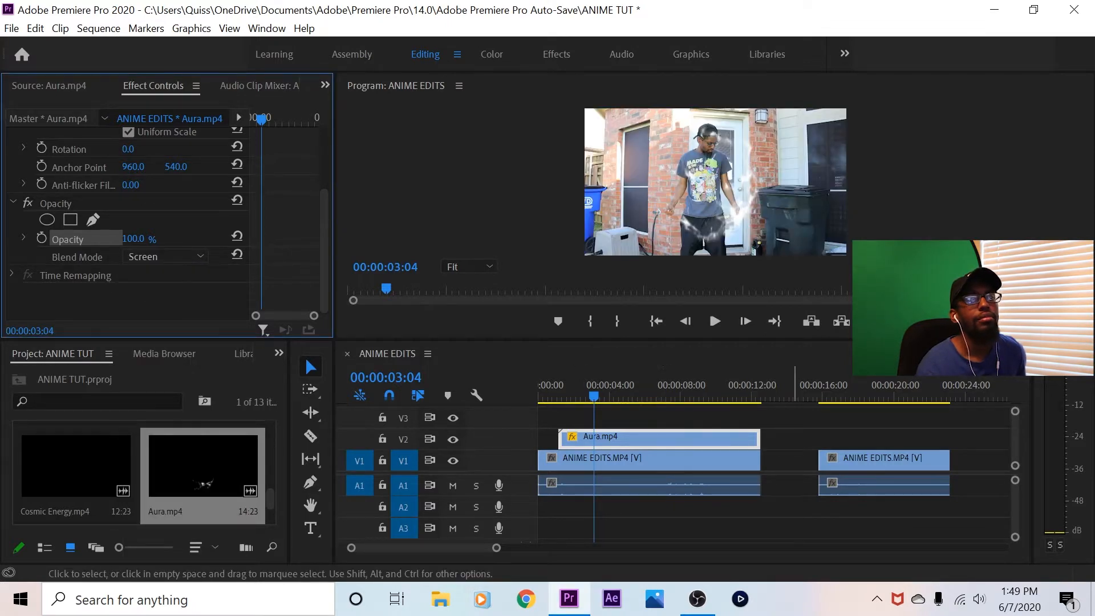
Enlarge the Program monitor preview to 50% and bring the subject's head and upper aura into view
click(467, 266)
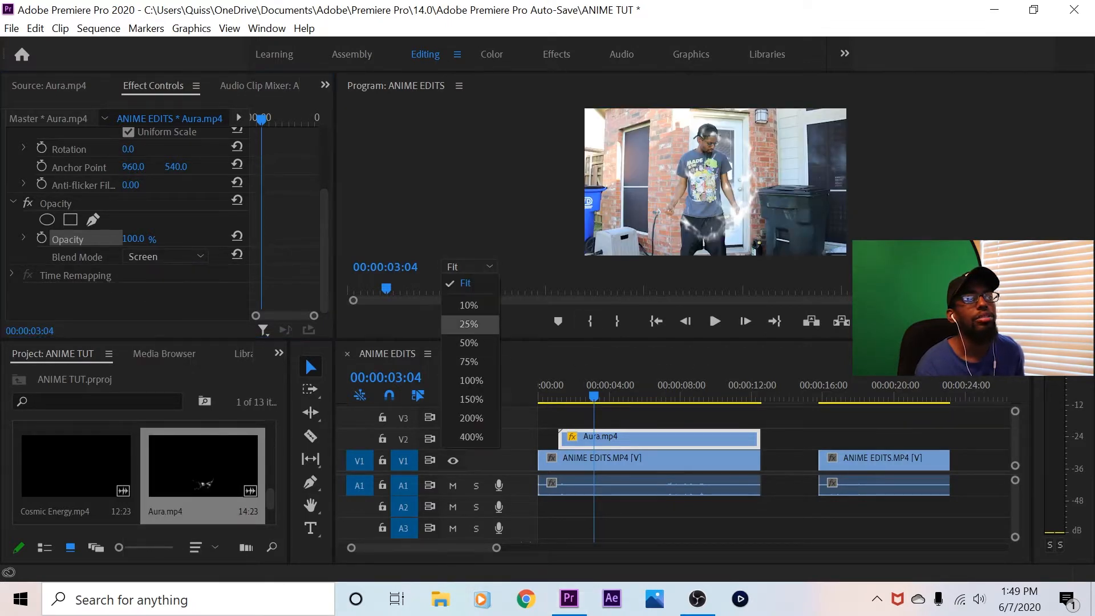
click(468, 342)
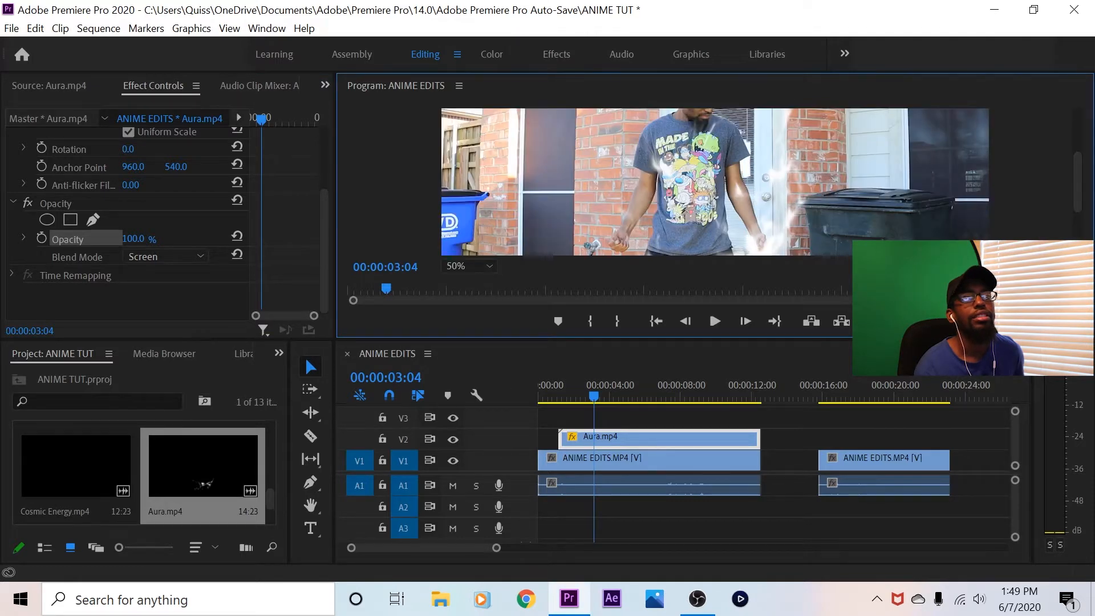
drag(1077, 181, 1077, 159)
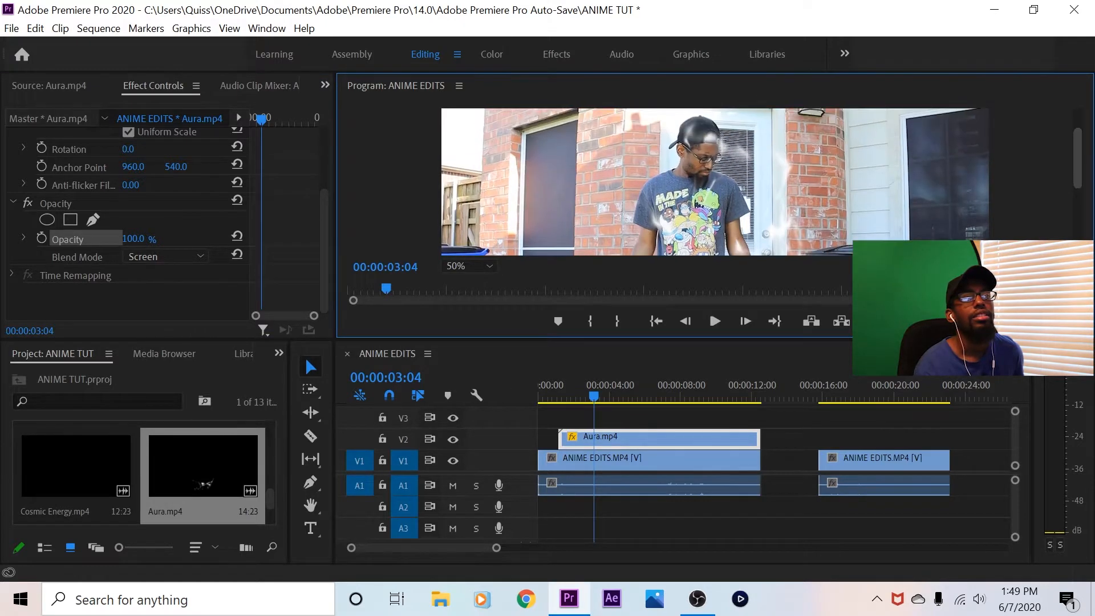
Set the Program monitor preview back to Fit and bring the Aura.mp4 clip's Motion properties into view
click(468, 266)
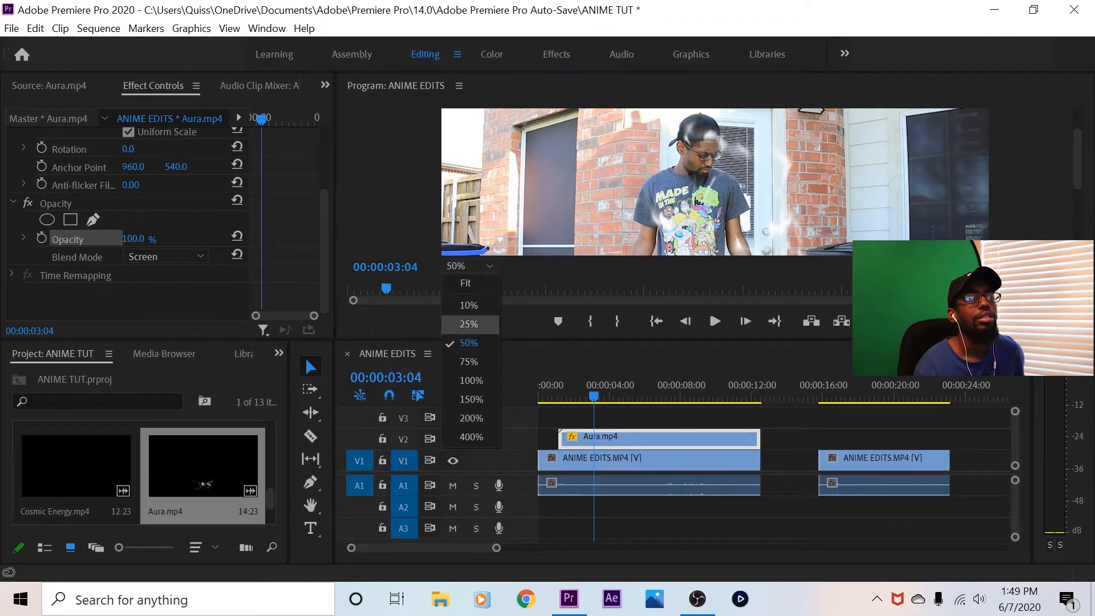
click(469, 325)
click(469, 267)
click(456, 282)
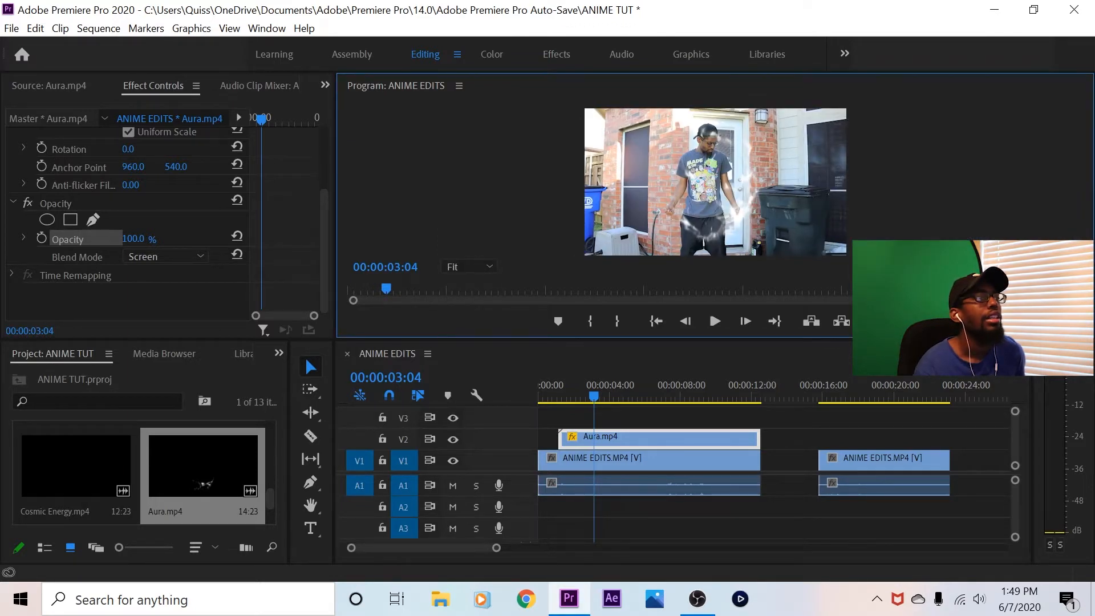
scroll(166, 222, up, 5)
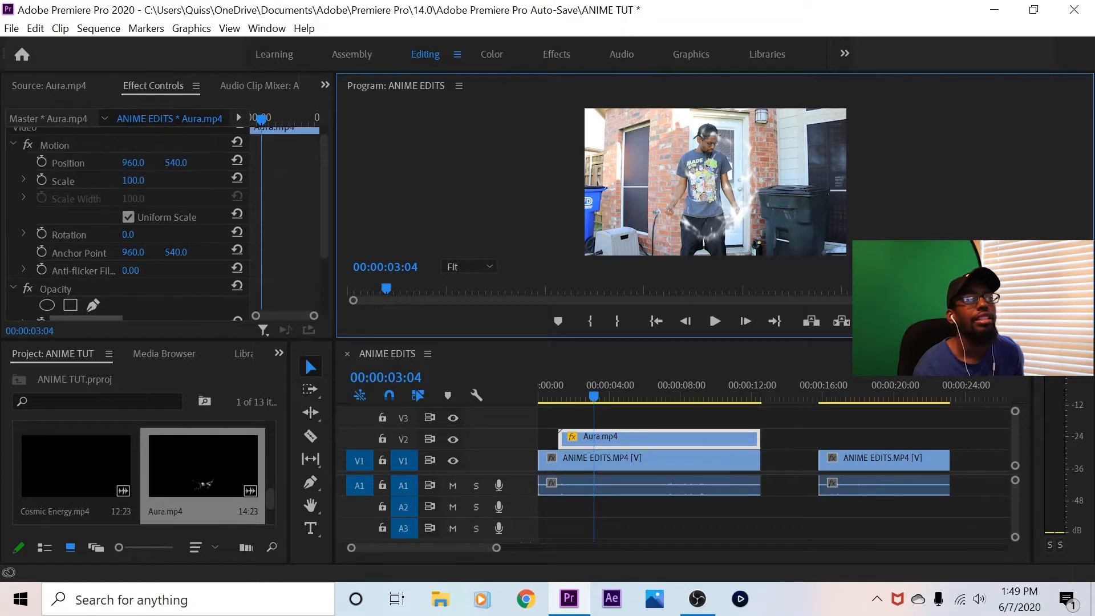
scroll(166, 222, up, 1)
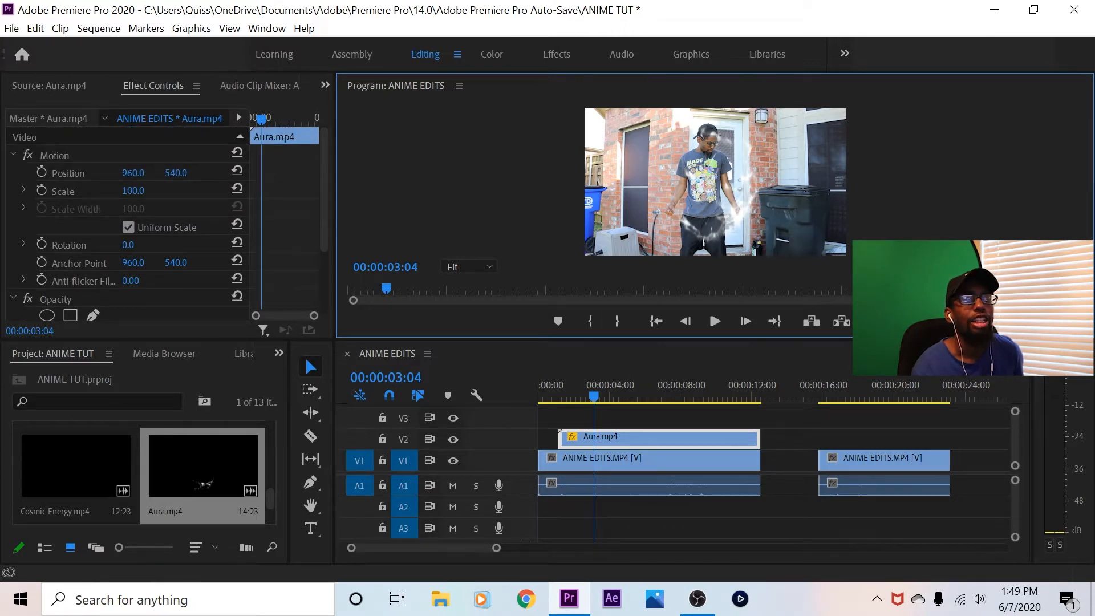
Play the sequence from 00:00:00:16 in passes up to 00:00:06:02 to check the aura's placement around the subject
drag(593, 397, 547, 397)
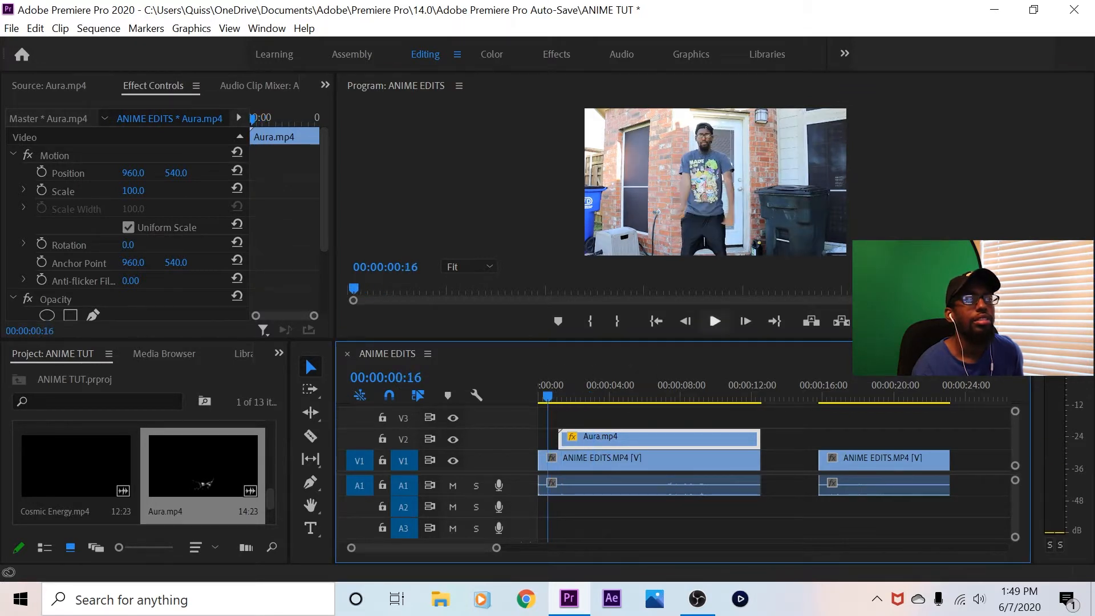
click(714, 322)
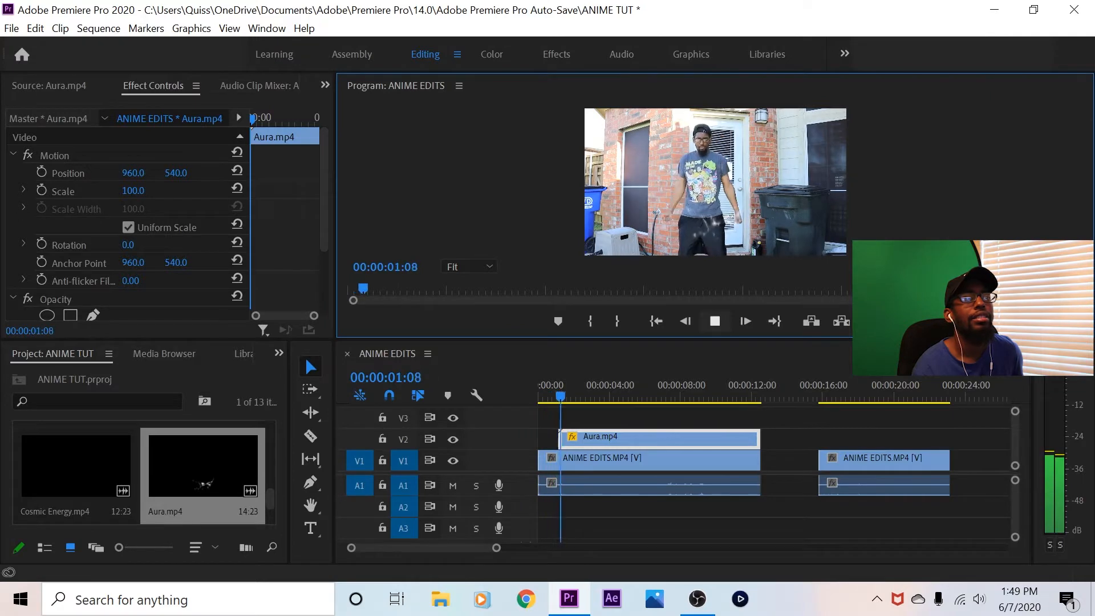
key(space)
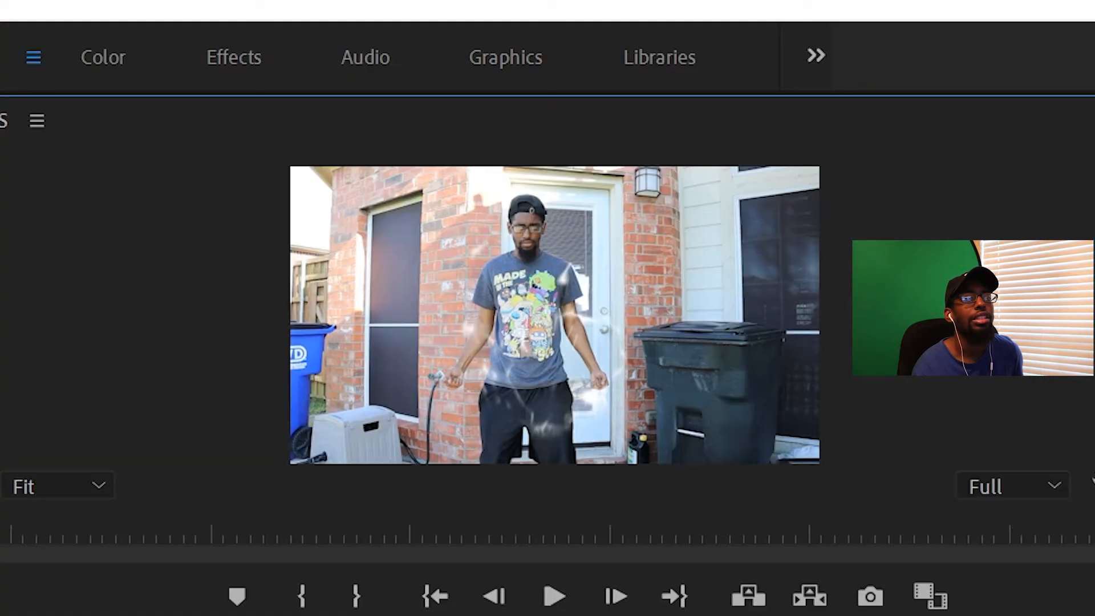
drag(569, 396, 584, 396)
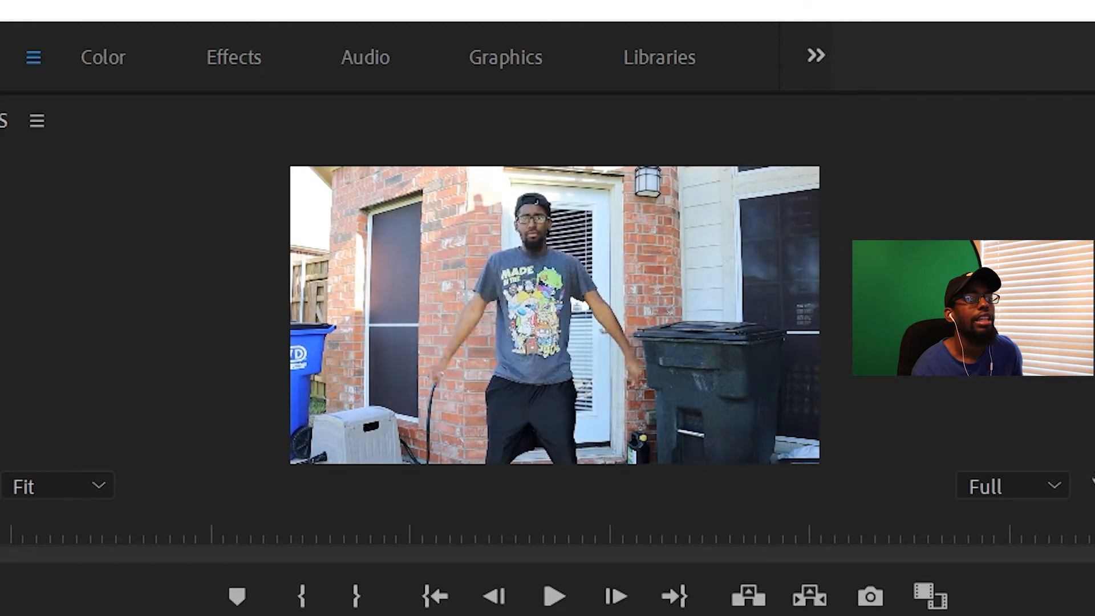
key(space)
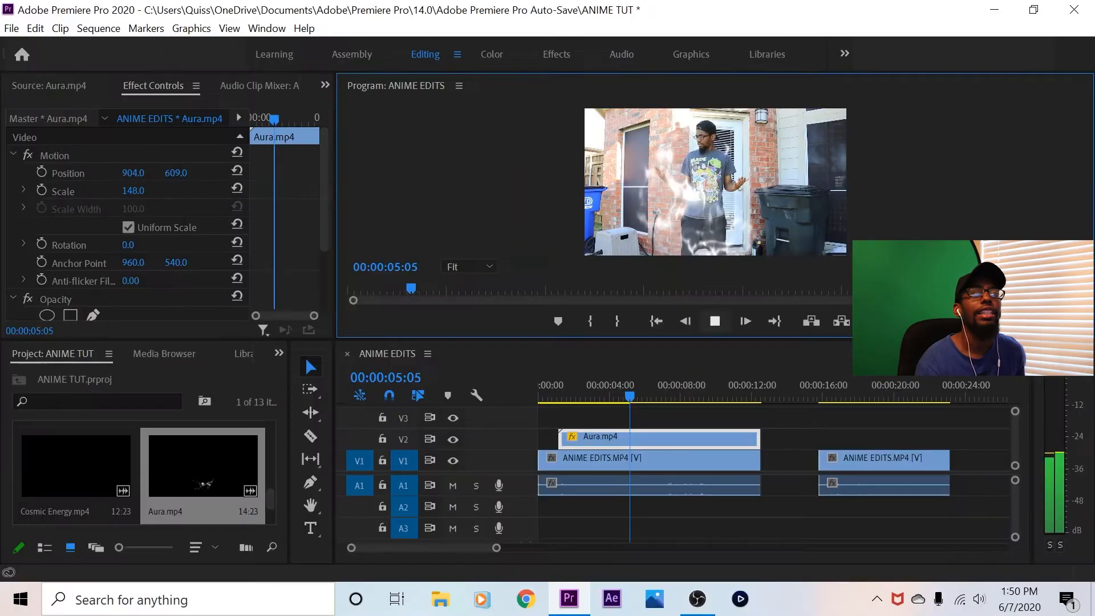
key(space)
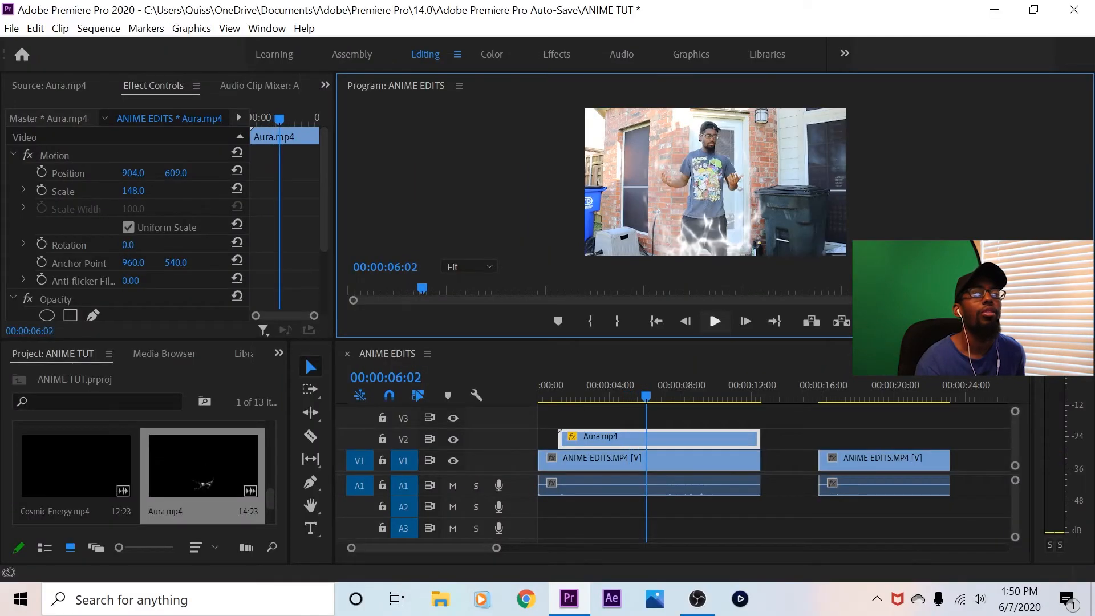
Set the Aura.mp4 clip's position to 920, 584, turn off Uniform Scale and set Scale Height and Scale Width to 190
drag(175, 173, 142, 172)
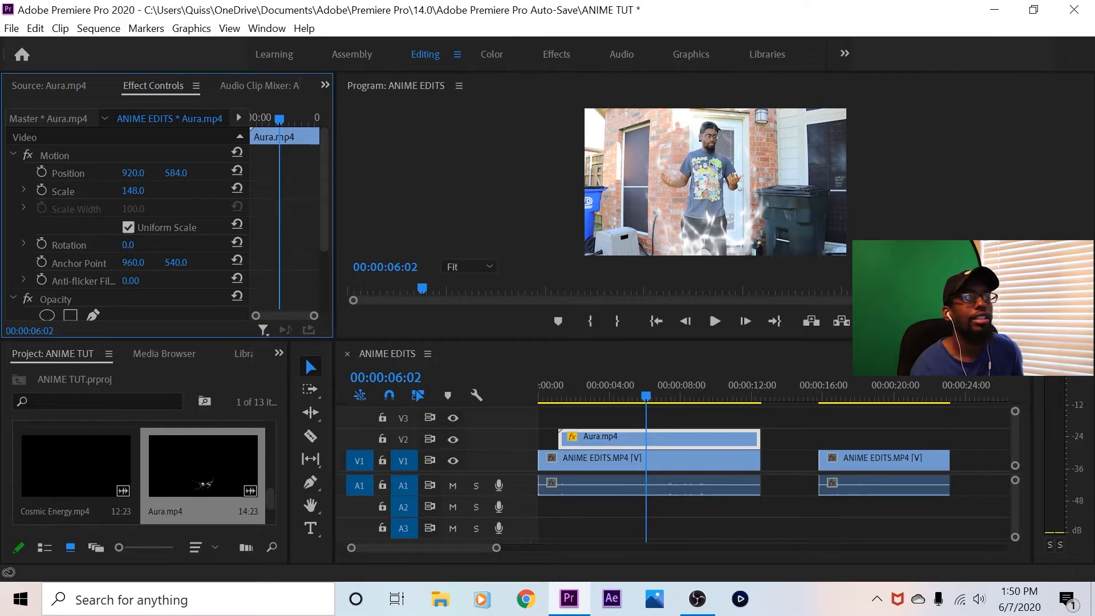
click(128, 227)
drag(133, 208, 185, 191)
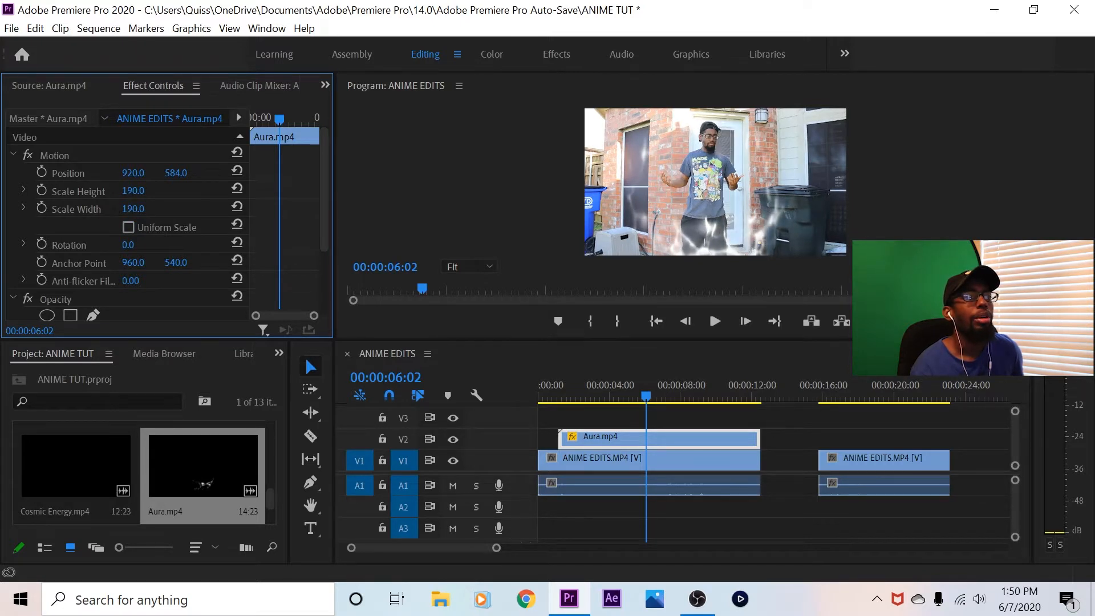
click(128, 227)
click(128, 227)
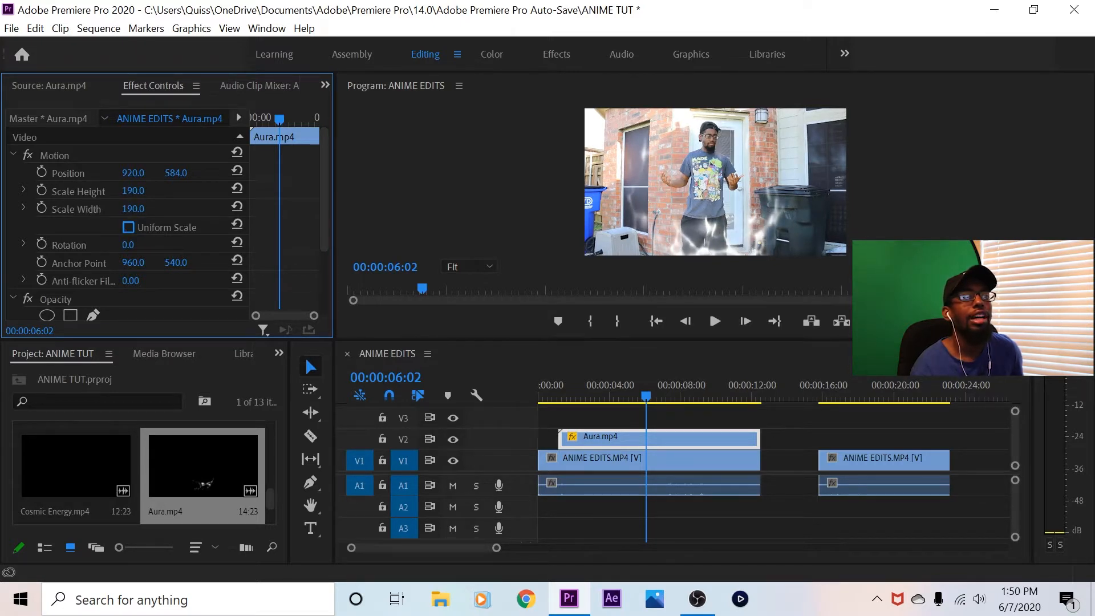
Play the sequence from its start up to 00:00:06:16 with the Program monitor maximized to check the enlarged aura, and restore the normal layout
click(557, 390)
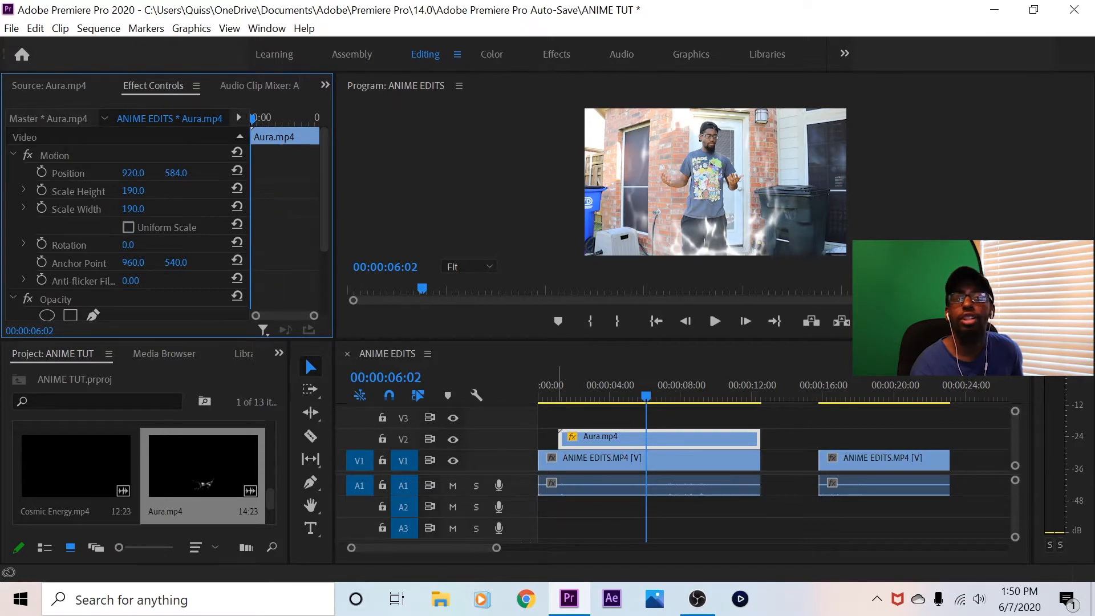
key(Home)
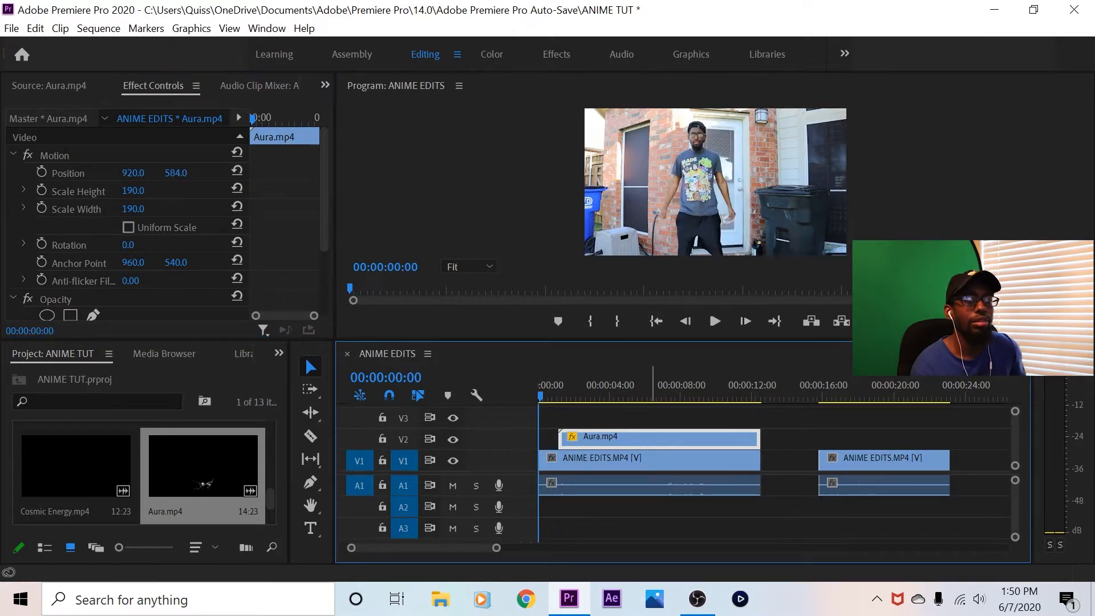
key(space)
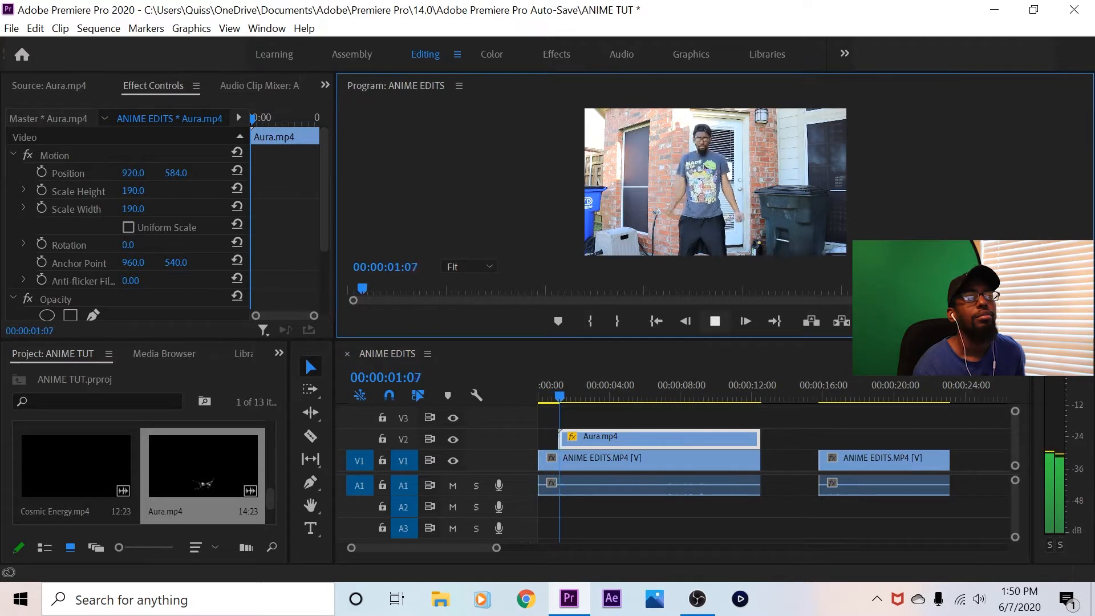
click(715, 321)
click(656, 321)
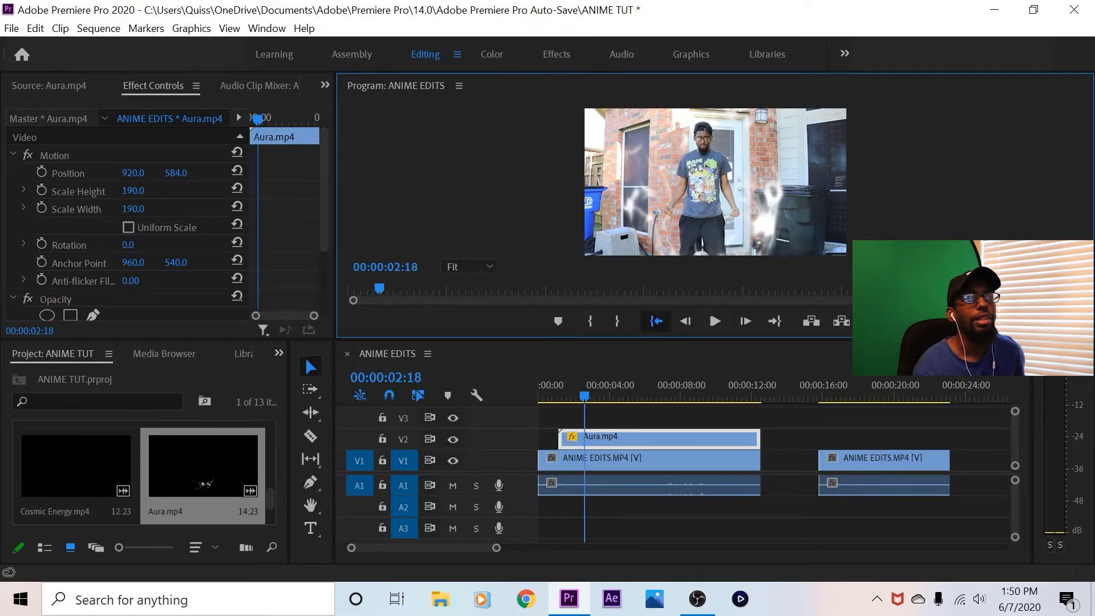
key(grave)
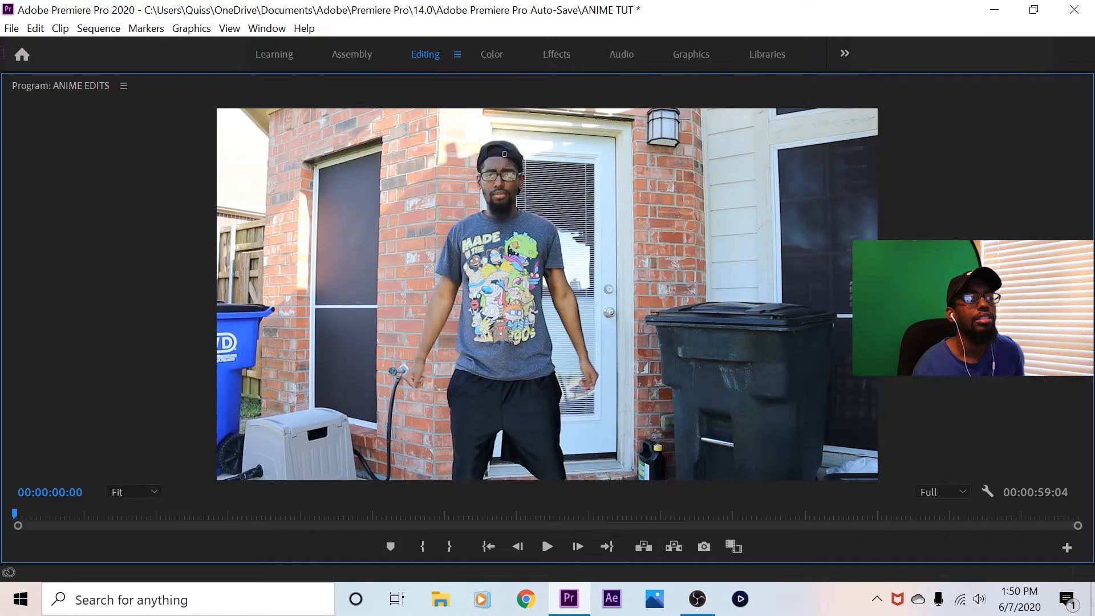
click(547, 547)
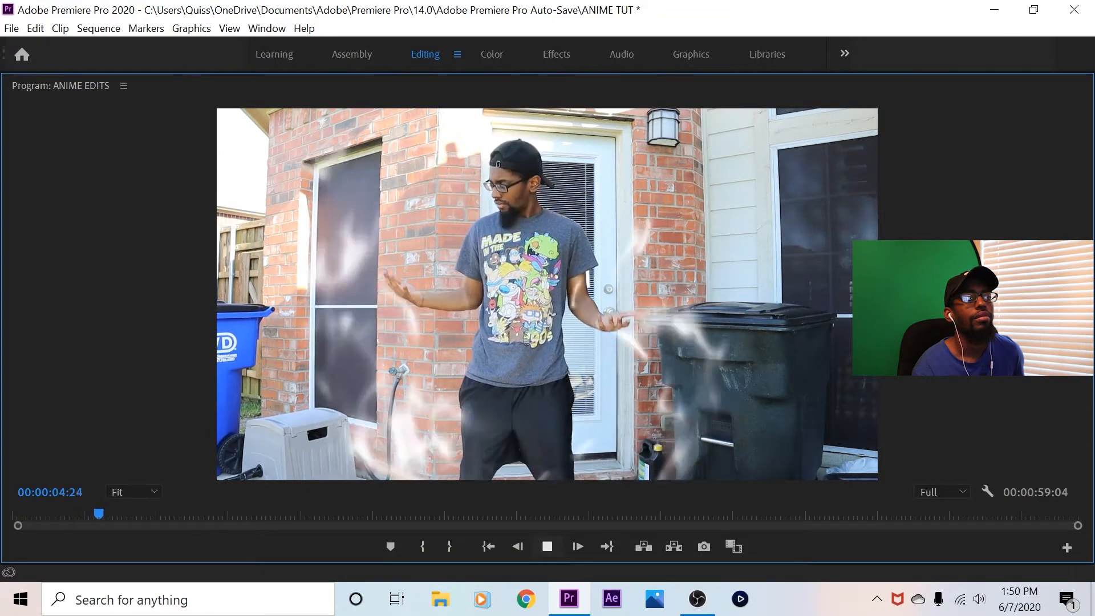
key(space)
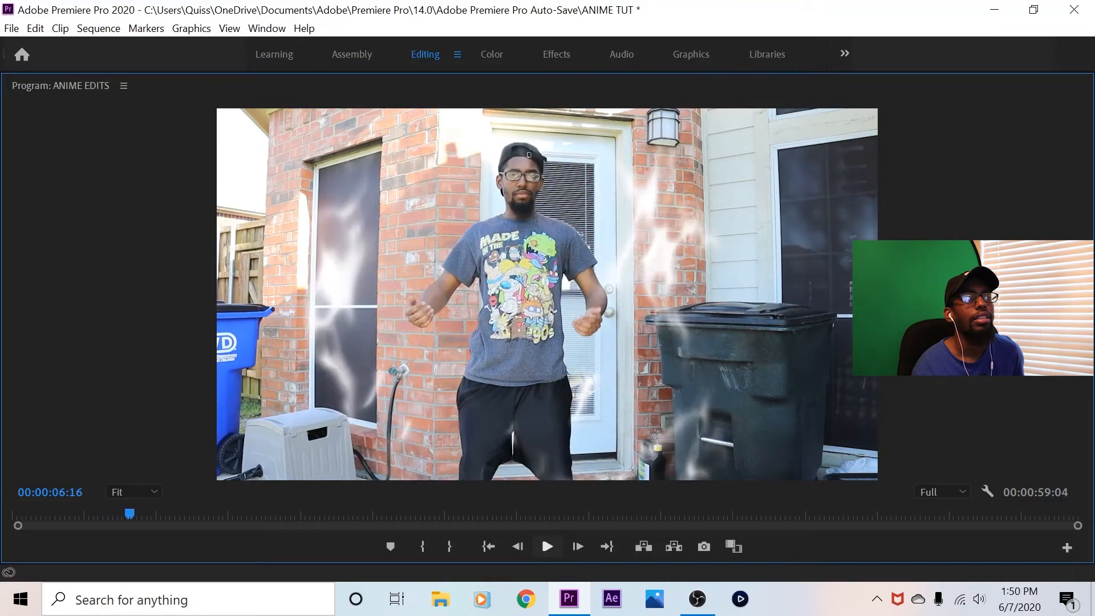
key(grave)
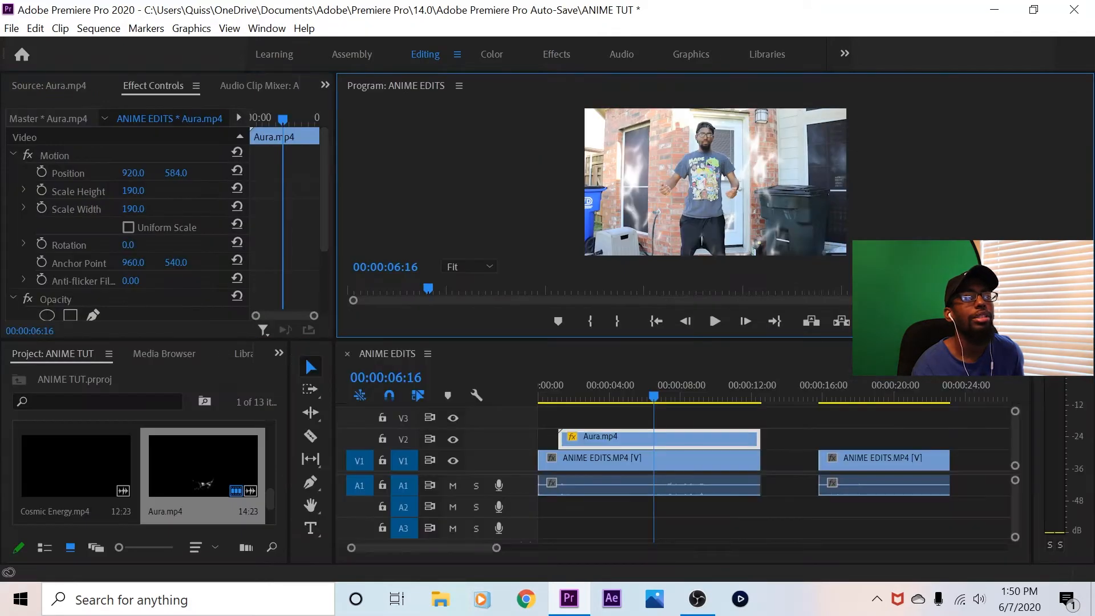
Set the Aura.mp4 clip's Scale Height to 177 and Scale Width to 142, and check the playback with the Program monitor maximized
mouse_move(133, 209)
mouse_down()
mouse_move(106, 209)
mouse_move(125, 191)
mouse_up()
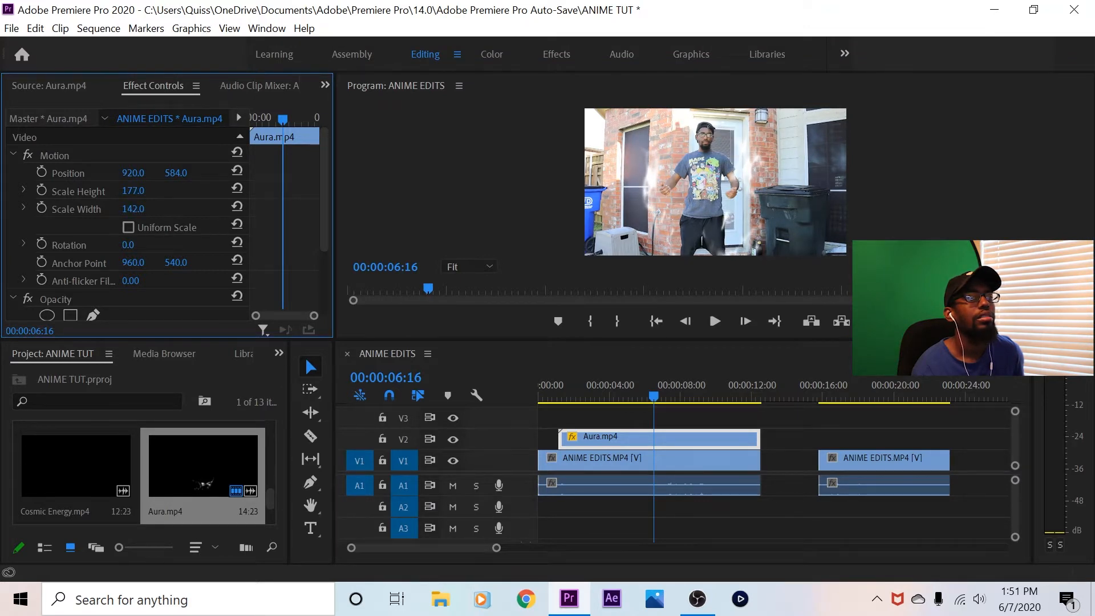
key(grave)
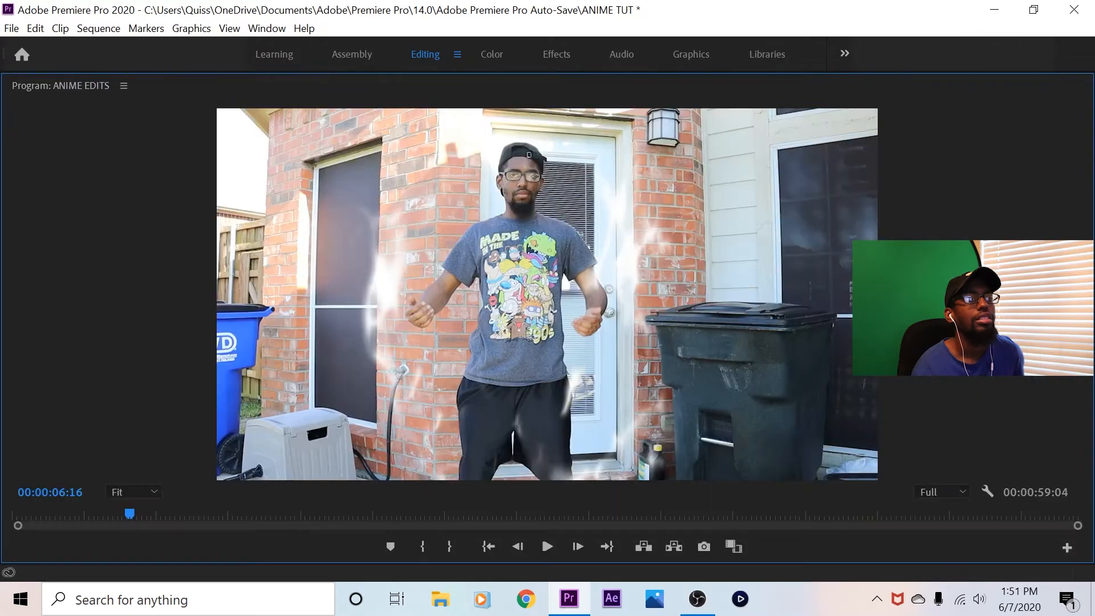
click(547, 547)
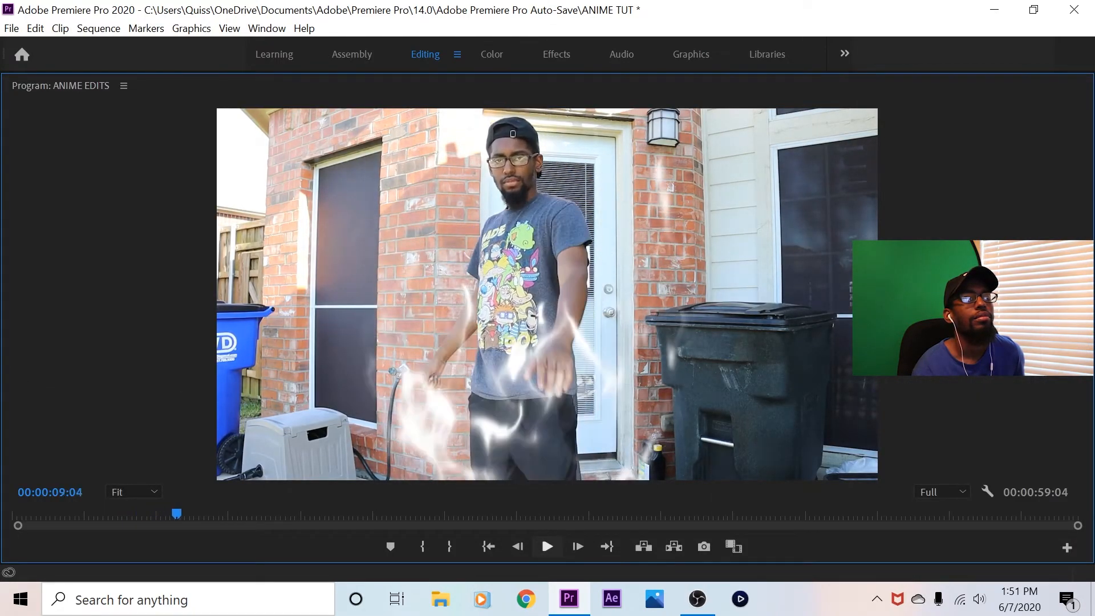
key(space)
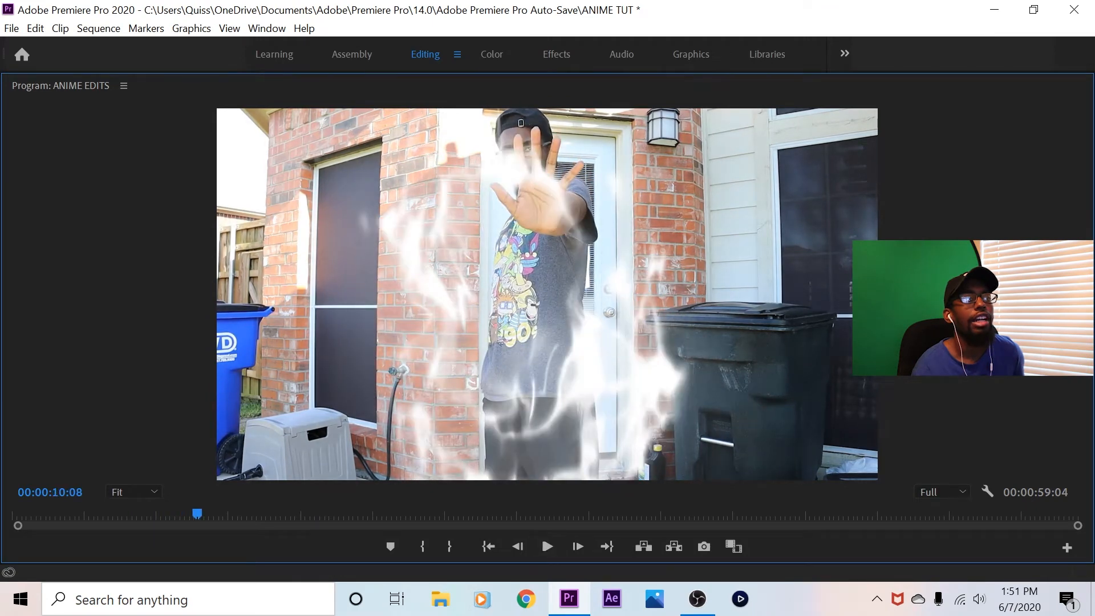
key(grave)
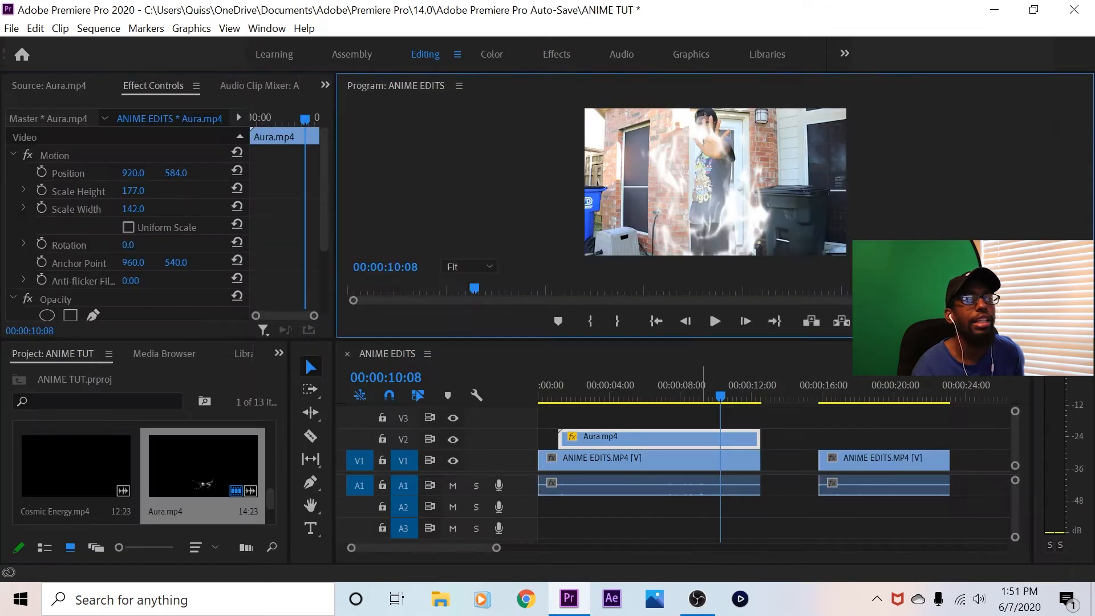
Find the frame at 00:00:09:15, where the subject raises a hand toward the camera, and mark the sequence In point there
click(698, 386)
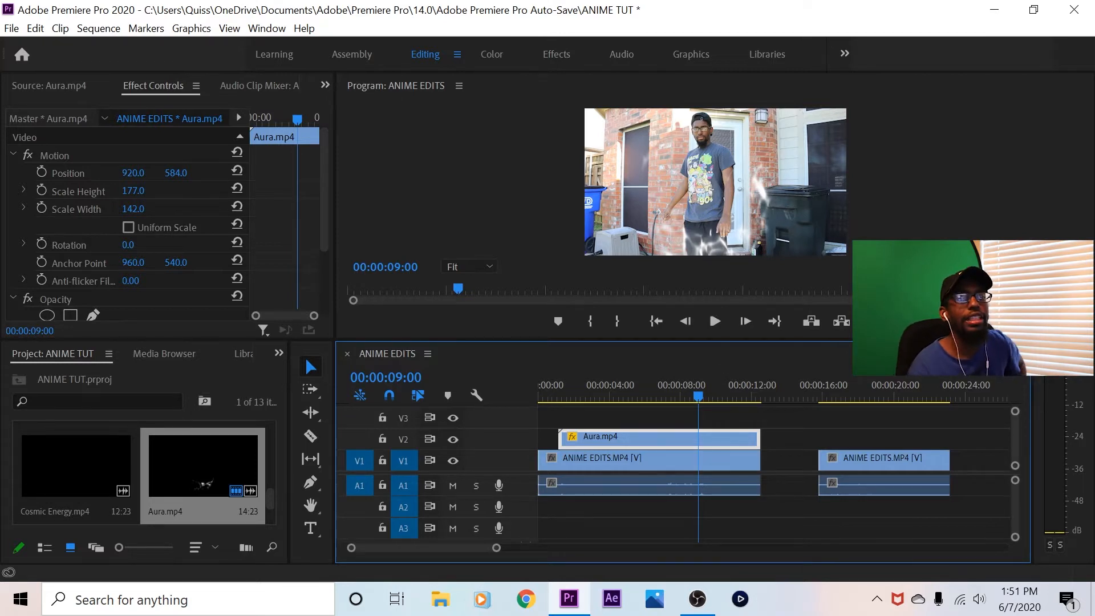
click(714, 320)
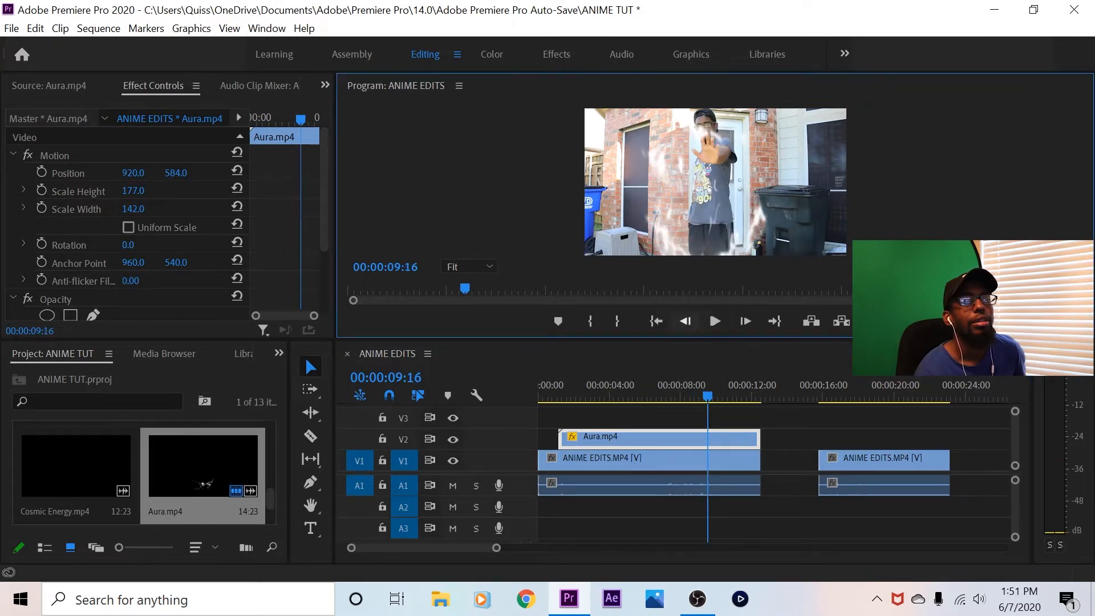
click(686, 321)
click(686, 321)
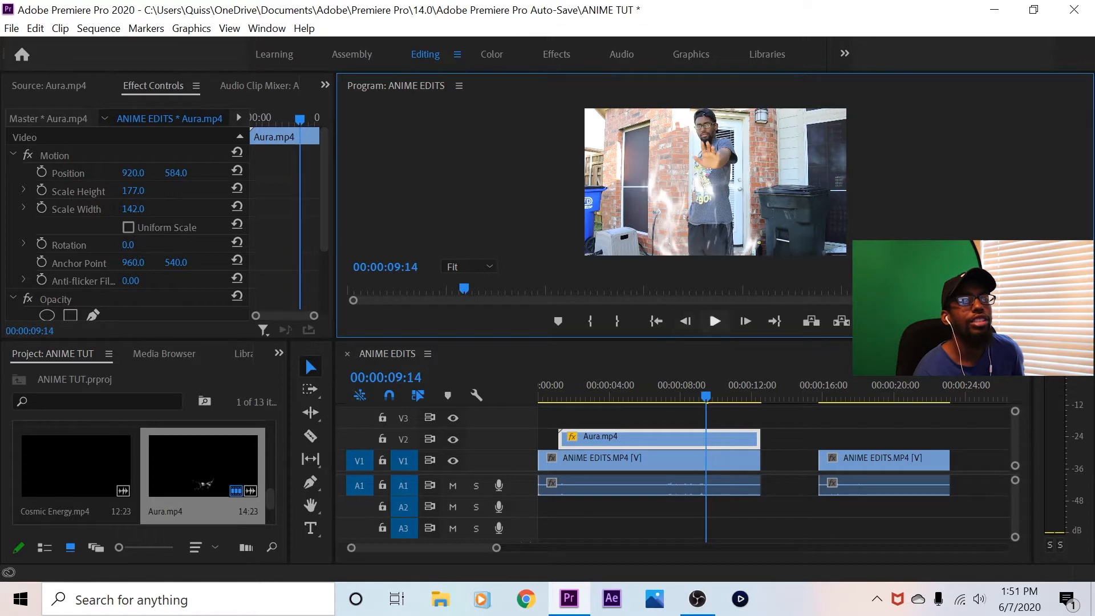
click(715, 321)
click(714, 321)
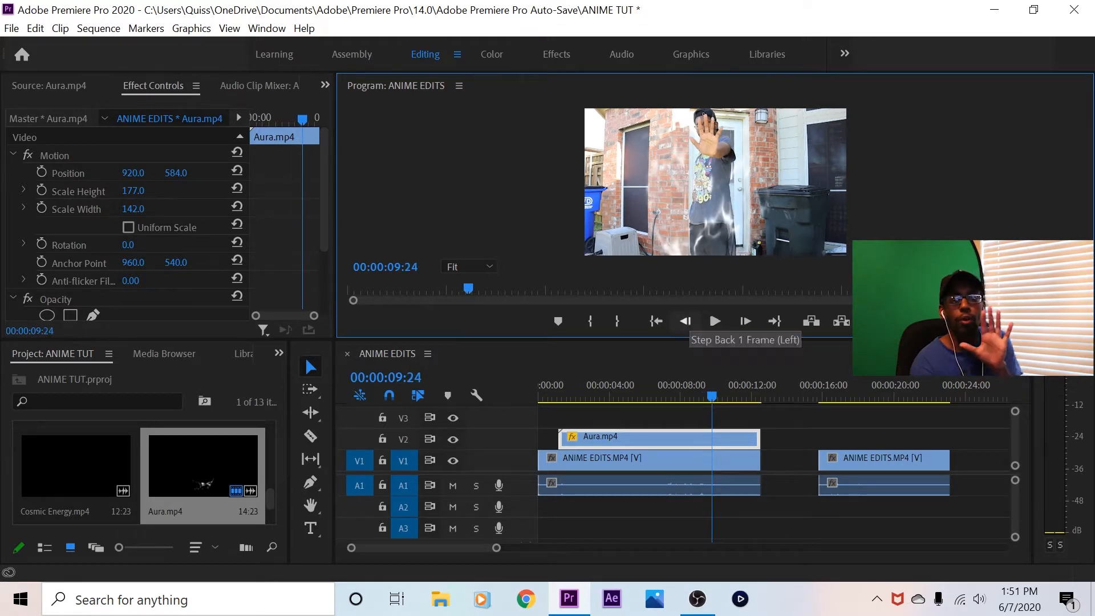
click(686, 321)
click(686, 321)
click(686, 321)
click(686, 321)
click(686, 321)
click(686, 321)
click(686, 321)
click(686, 321)
click(686, 321)
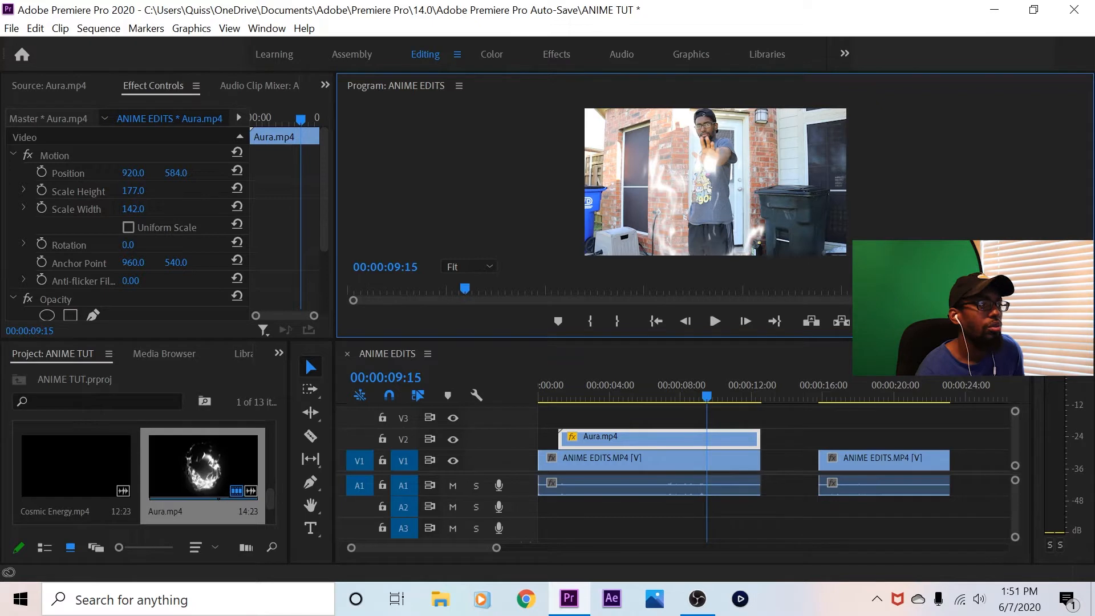
key(i)
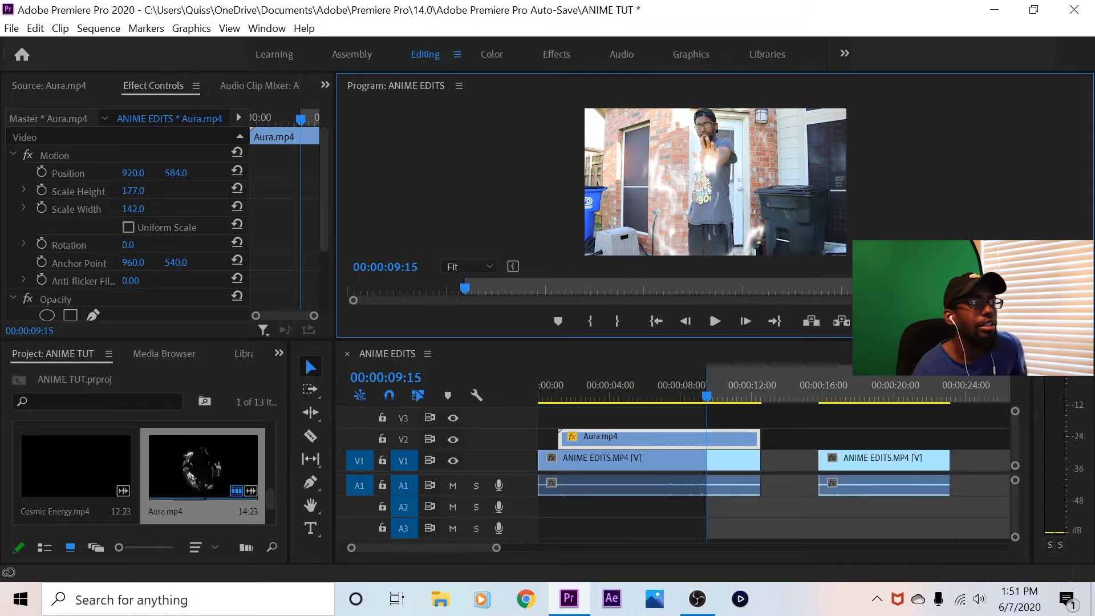
Place footagecrate-blue-energy-ball-ignitiona.mov on track V3 starting at the In point 00:00:09:15, and go to 00:00:10:16 to view it
scroll(142, 473, down, 2)
scroll(143, 473, up, 2)
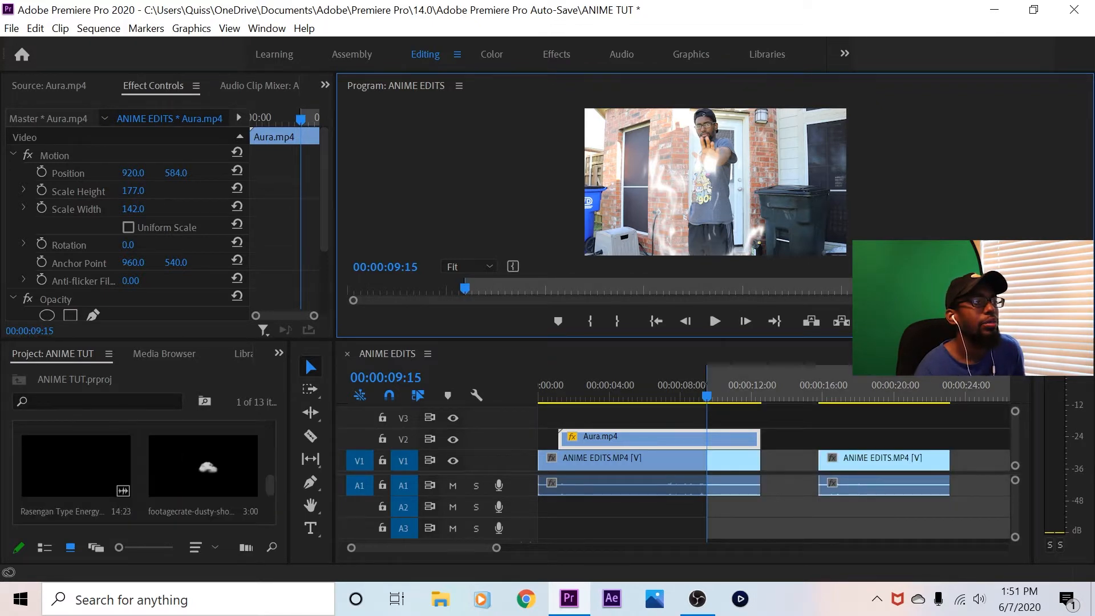
scroll(142, 473, up, 3)
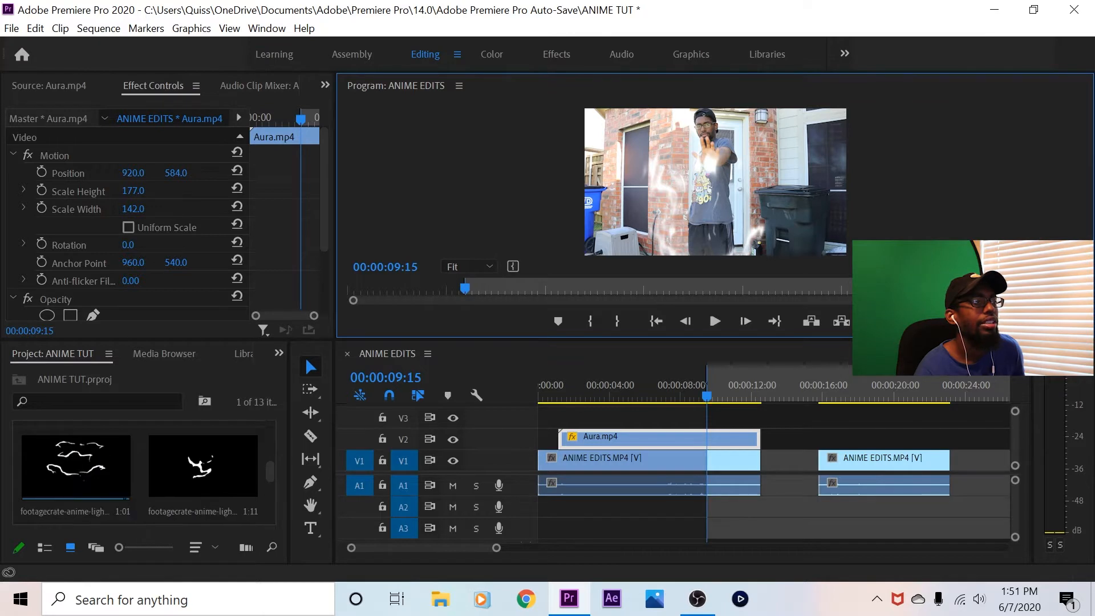
scroll(193, 473, up, 2)
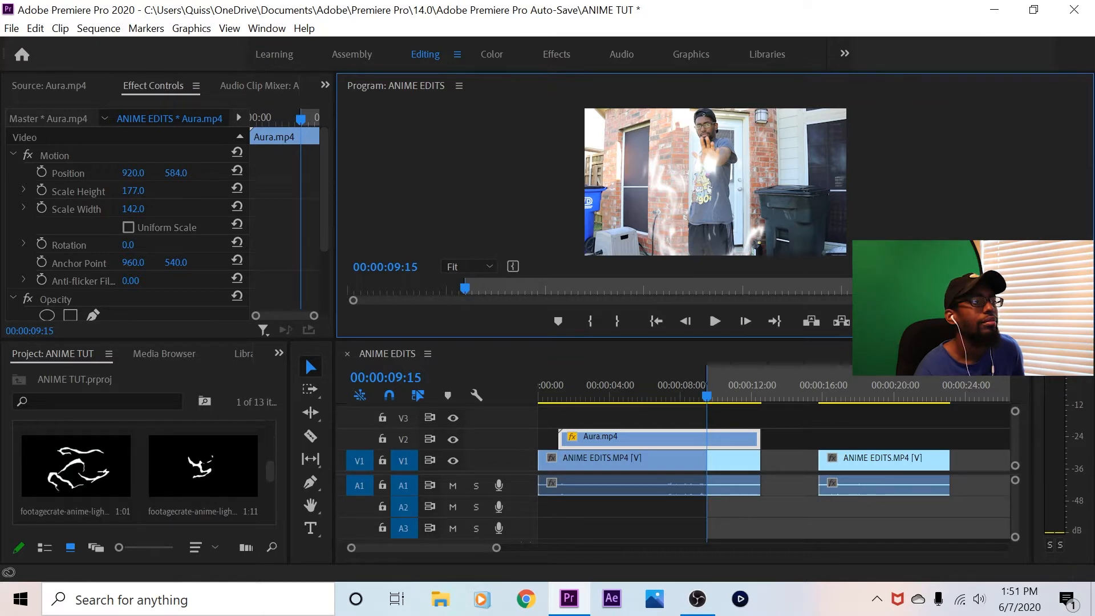
scroll(192, 473, down, 2)
drag(202, 465, 741, 416)
click(725, 388)
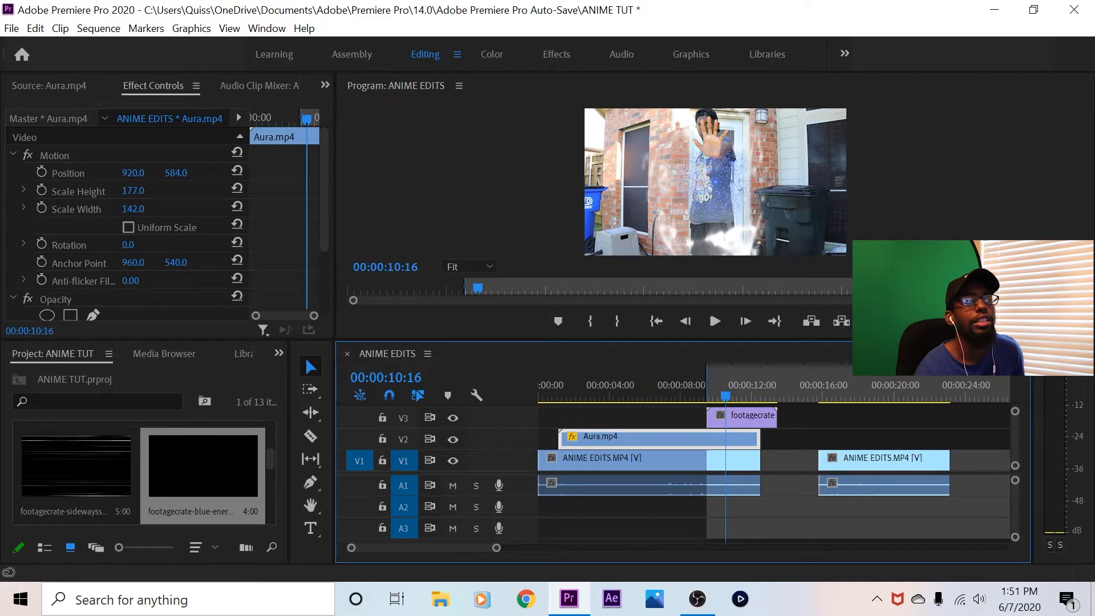
View the program at 50% and fit the energy ball ignition clip to the raised palm with Scale 31 and Position 929, 259
click(469, 266)
click(469, 342)
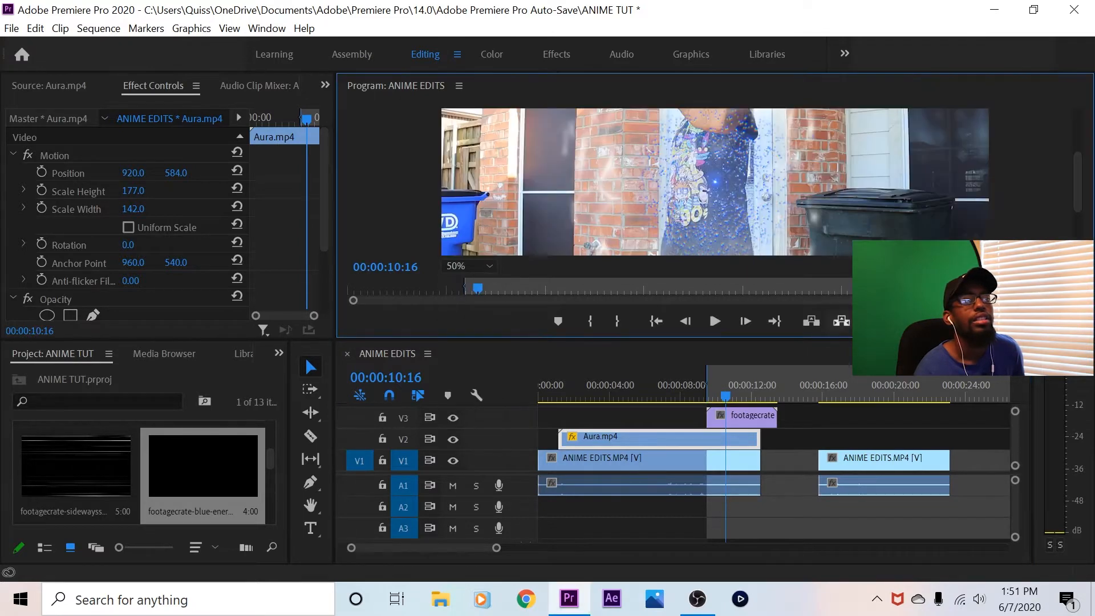
mouse_move(1077, 181)
mouse_down()
mouse_move(1076, 140)
mouse_move(1077, 184)
mouse_up()
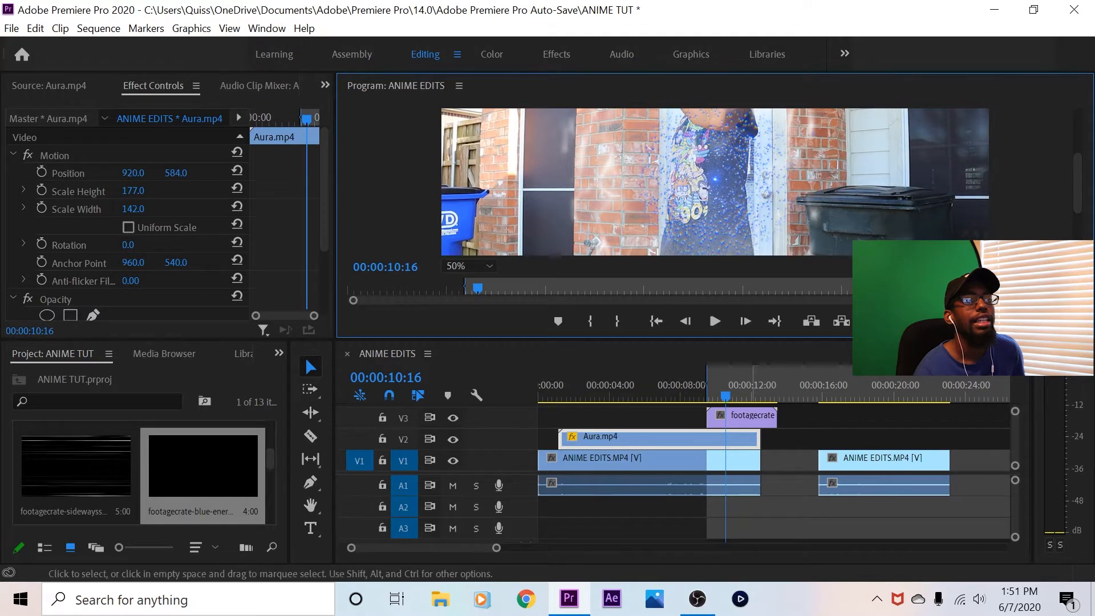
click(747, 417)
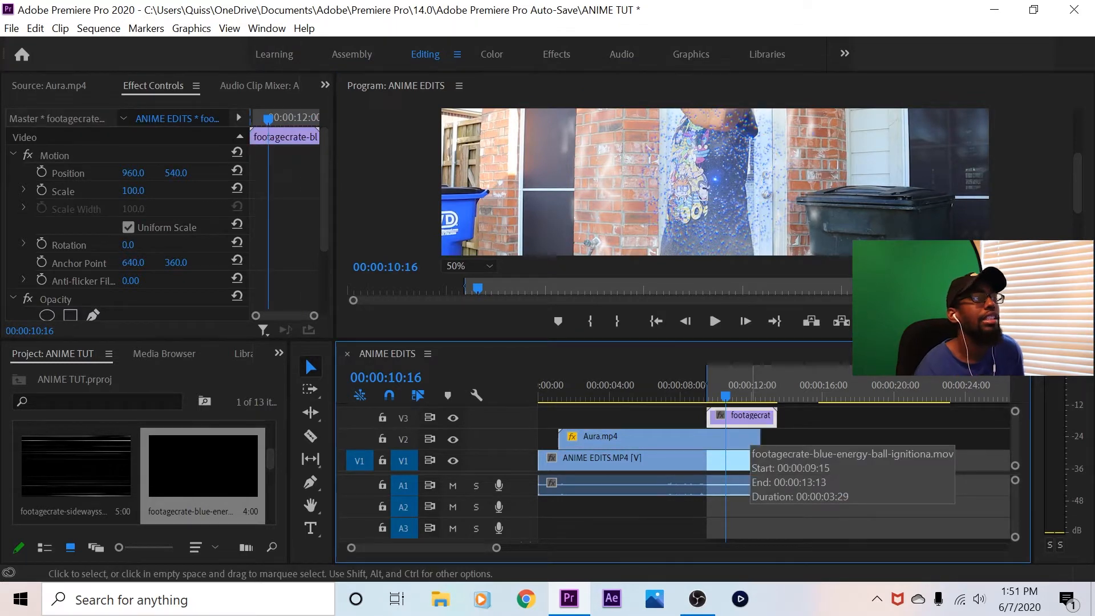
drag(133, 191, 99, 190)
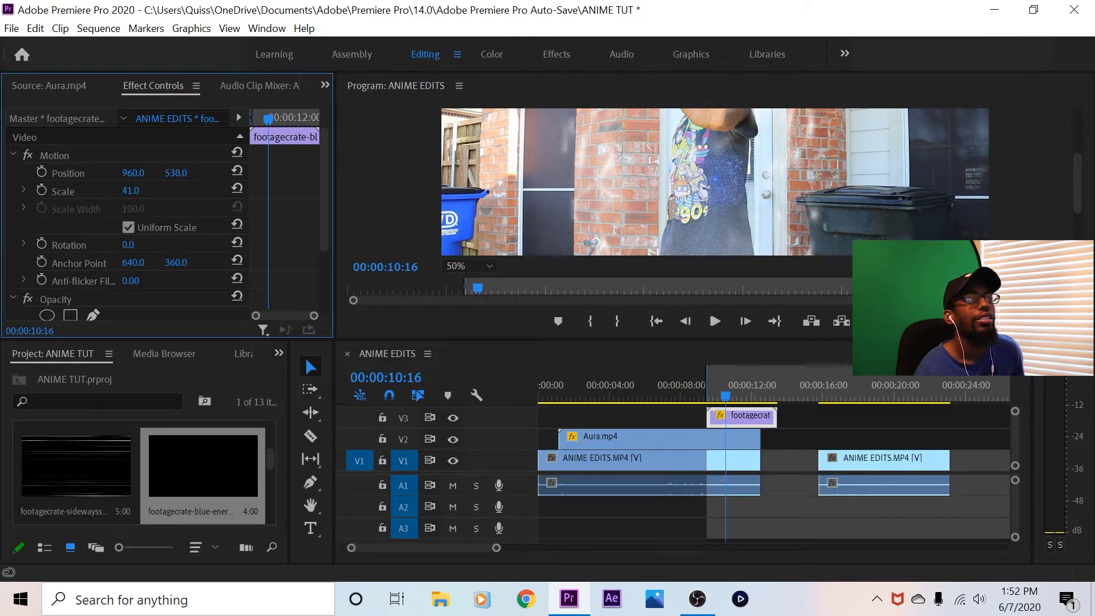
drag(175, 172, 97, 173)
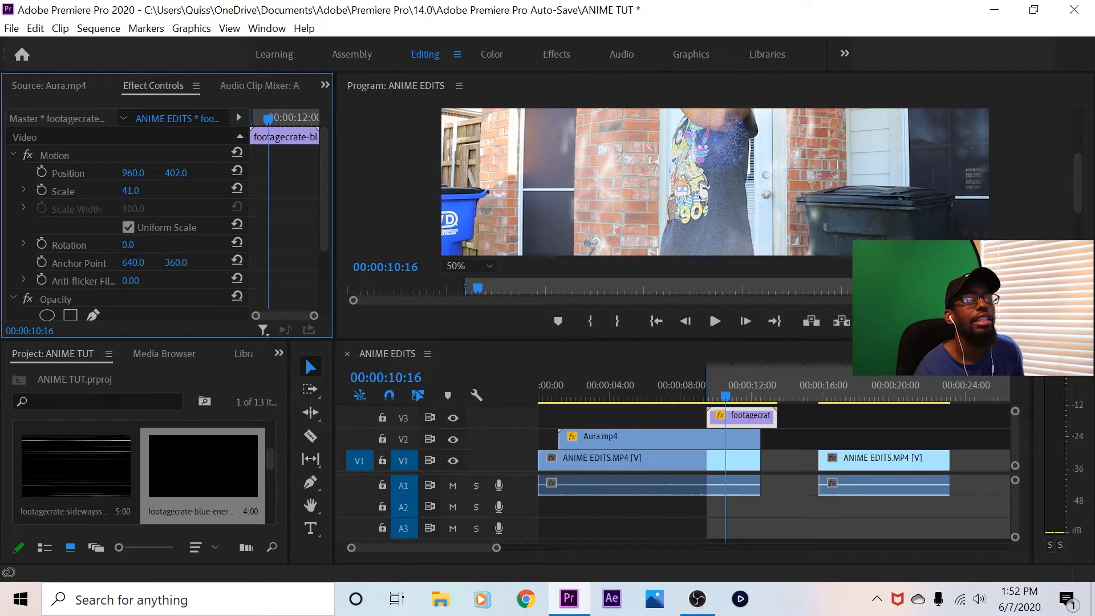
drag(1077, 183, 1077, 153)
drag(176, 173, 105, 173)
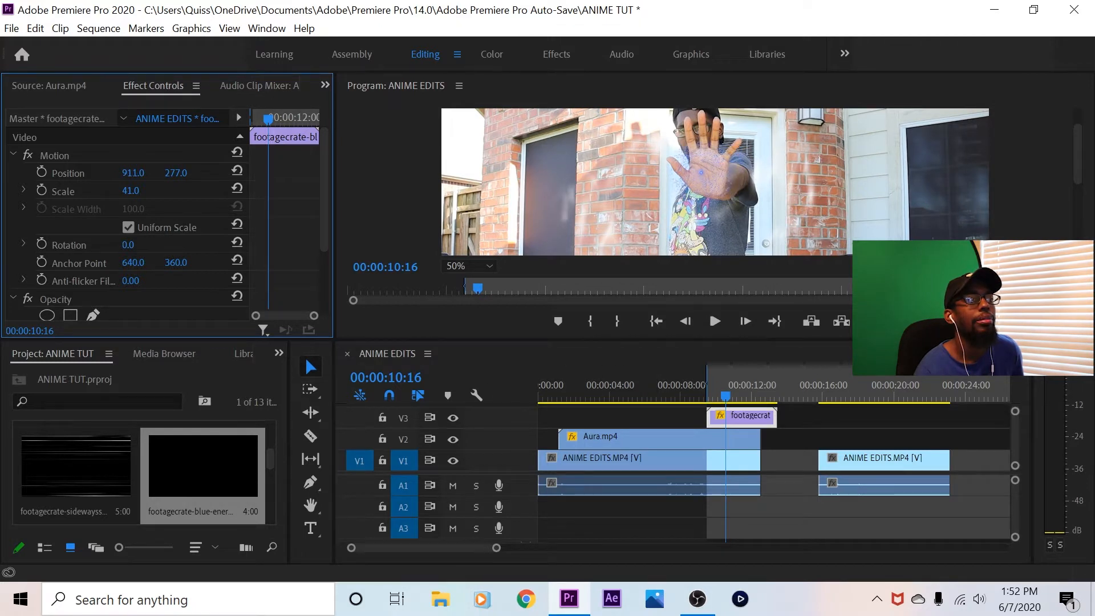
drag(176, 173, 187, 172)
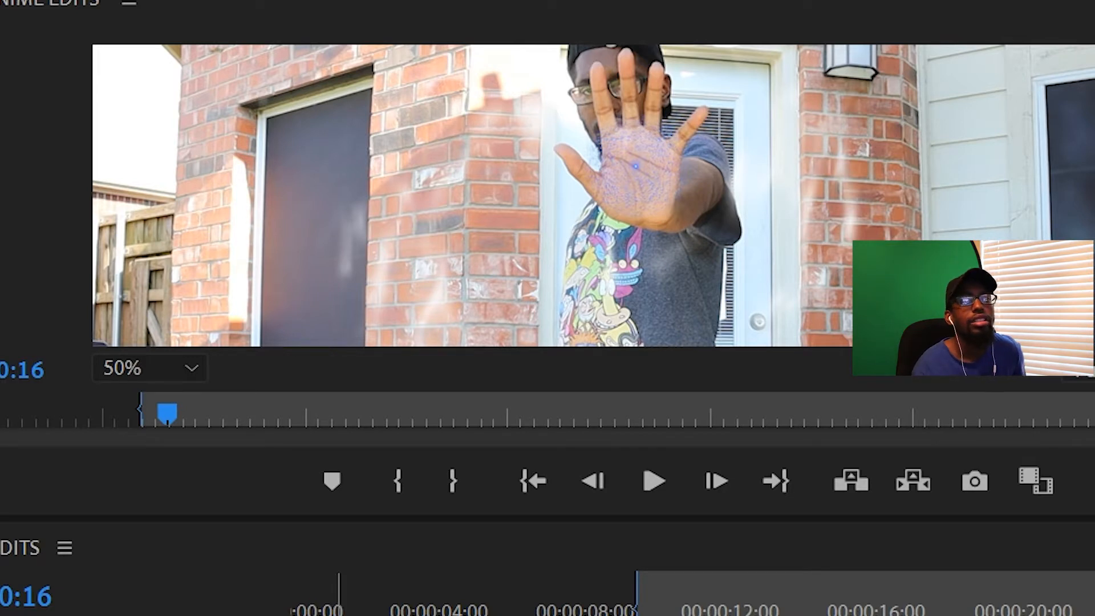
Play and scrub the sequence between 00:00:09:09 and 00:00:10:21 to check the energy ball's placement on the palm
key(space)
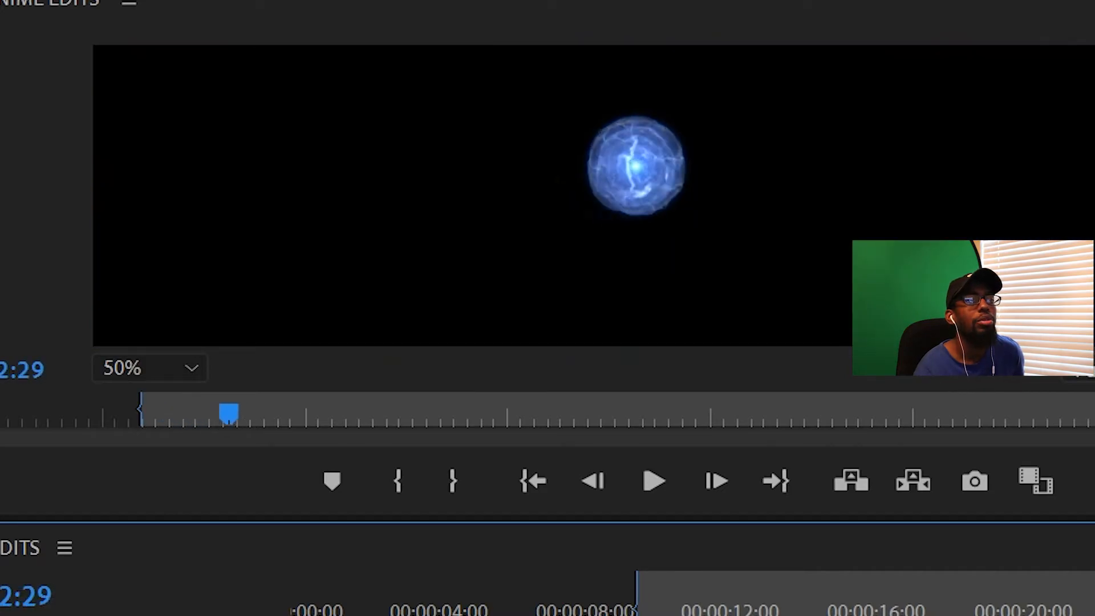
drag(766, 614, 638, 614)
click(687, 615)
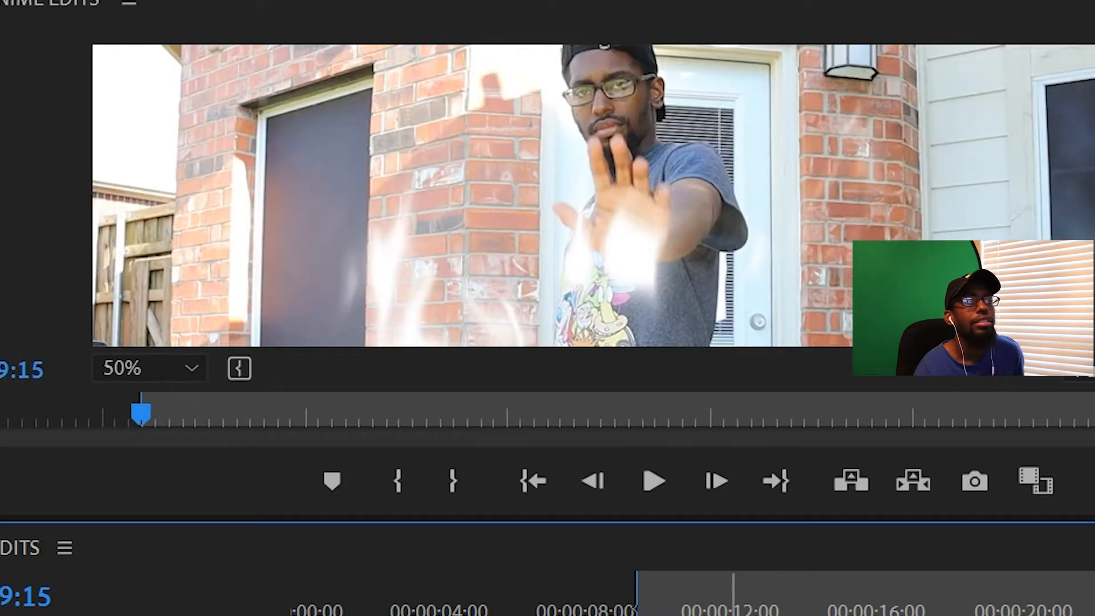
drag(630, 614, 652, 614)
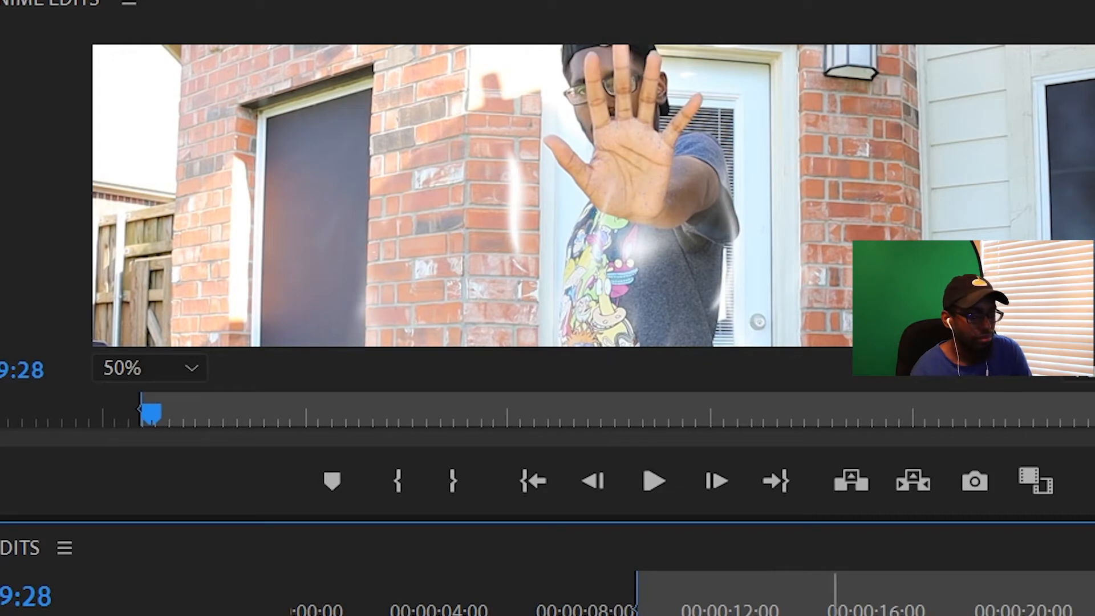
key(=)
key(=)
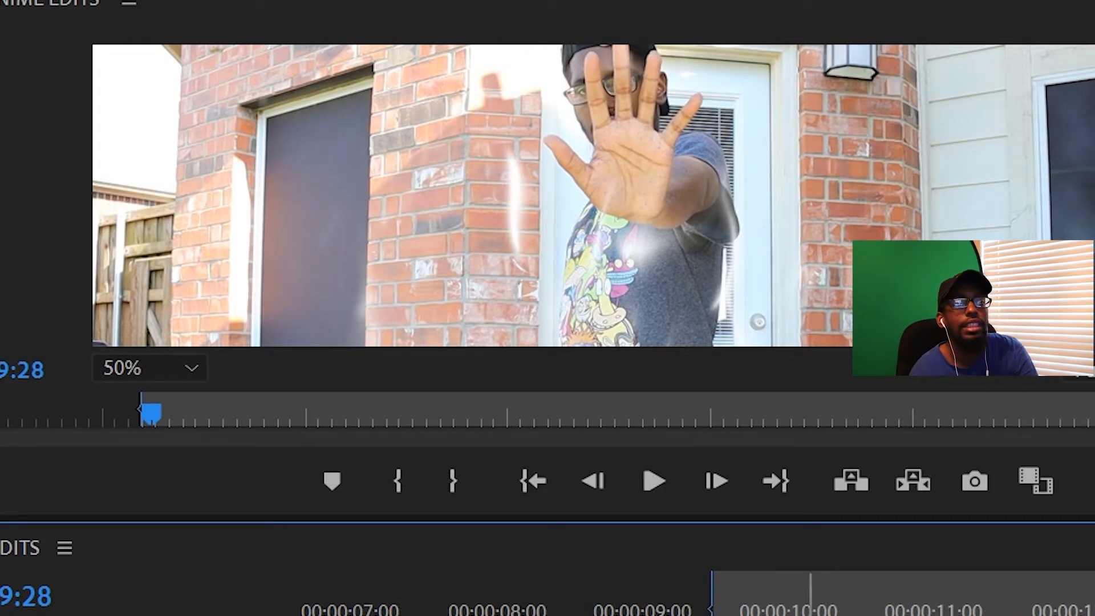
key(Left)
key(Left)
key(Left)
key(Left)
key(Left)
key(Left)
key(Left)
key(Left)
key(Left)
key(Left)
key(Left)
key(Left)
key(Left)
key(Left)
key(Left)
key(Left)
key(Left)
key(Left)
key(Left)
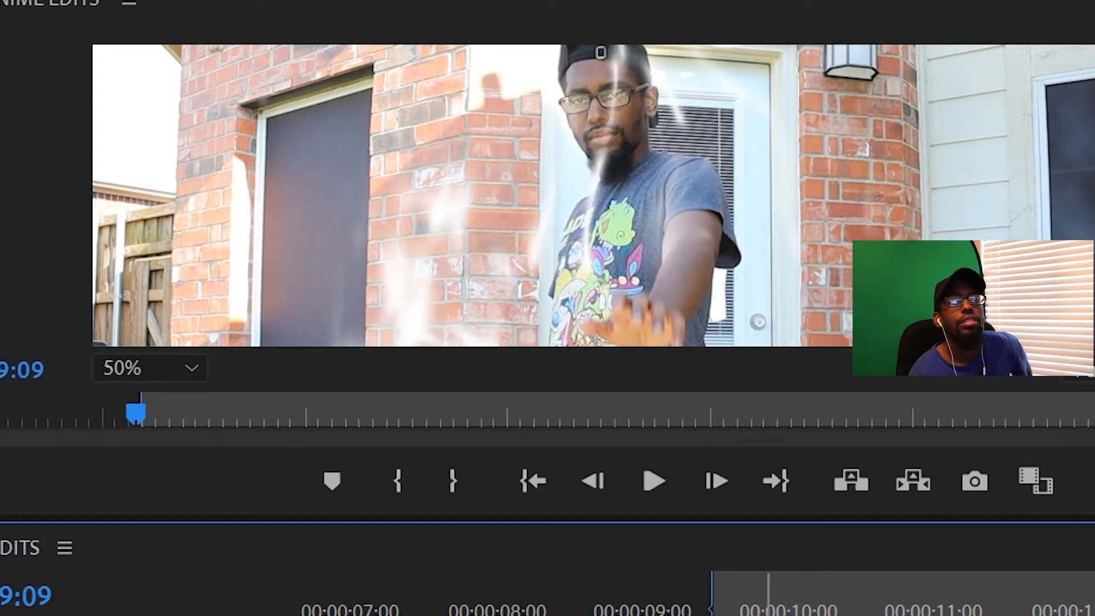
key(Right)
key(Right)
key(Right)
key(Right)
key(Right)
key(Right)
key(Right)
key(Right)
key(Right)
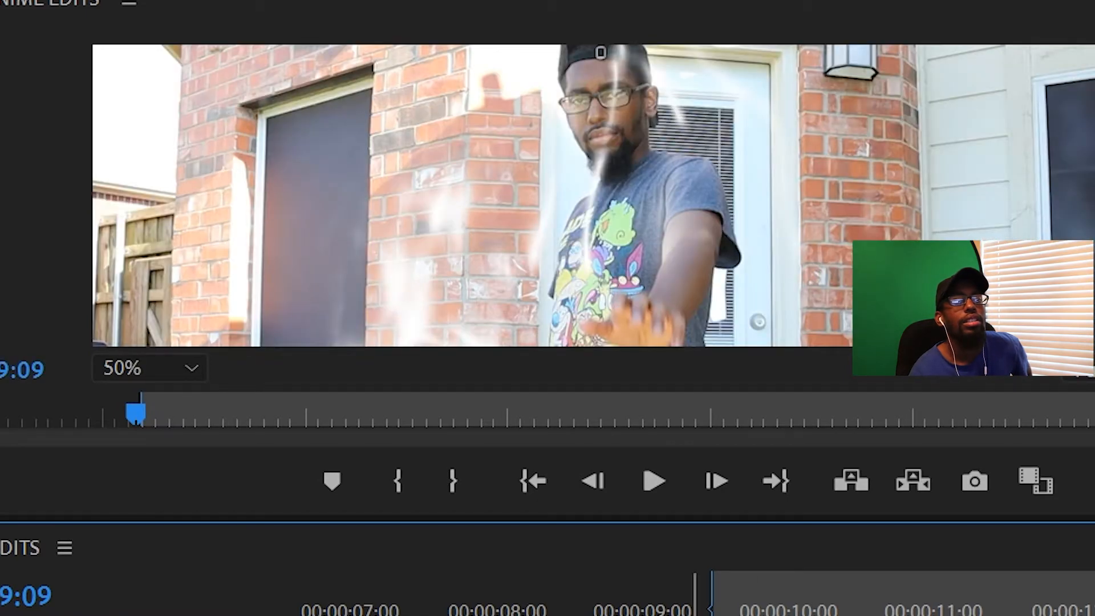
key(space)
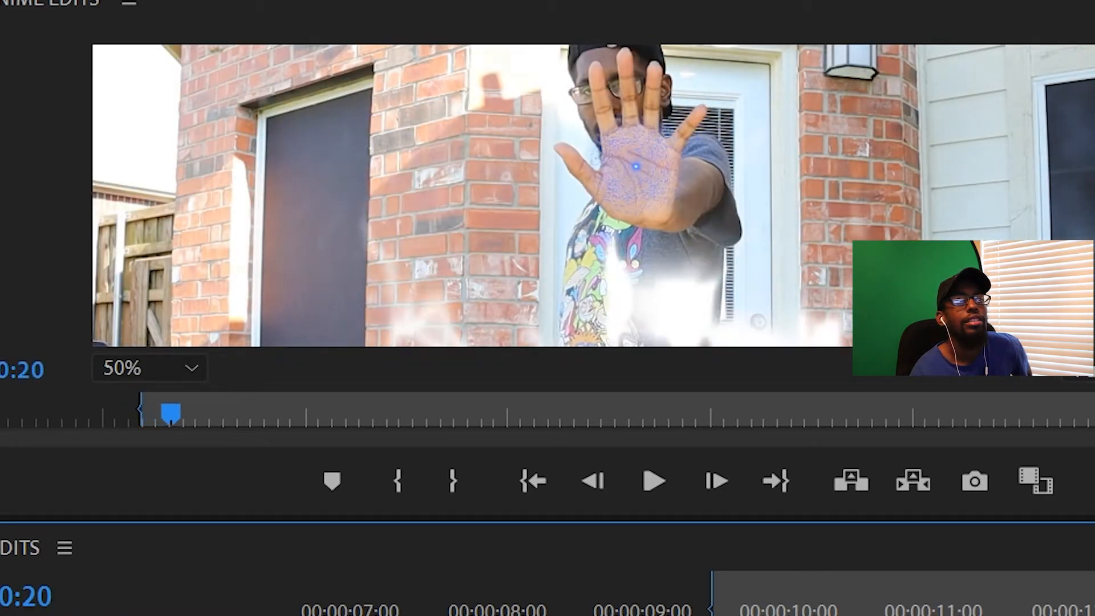
Step back and forth through the frames between 00:00:10:01 and 00:00:11:29 to examine how the energy ball forms as the hand moves
key(Left)
key(Left)
key(Left)
key(Left)
key(Left)
key(Left)
key(Left)
key(Left)
key(Left)
key(Right)
key(Right)
key(Right)
key(Right)
key(Right)
key(Right)
key(Right)
key(Right)
key(Right)
key(Right)
key(Right)
key(Right)
key(Right)
key(Right)
key(Right)
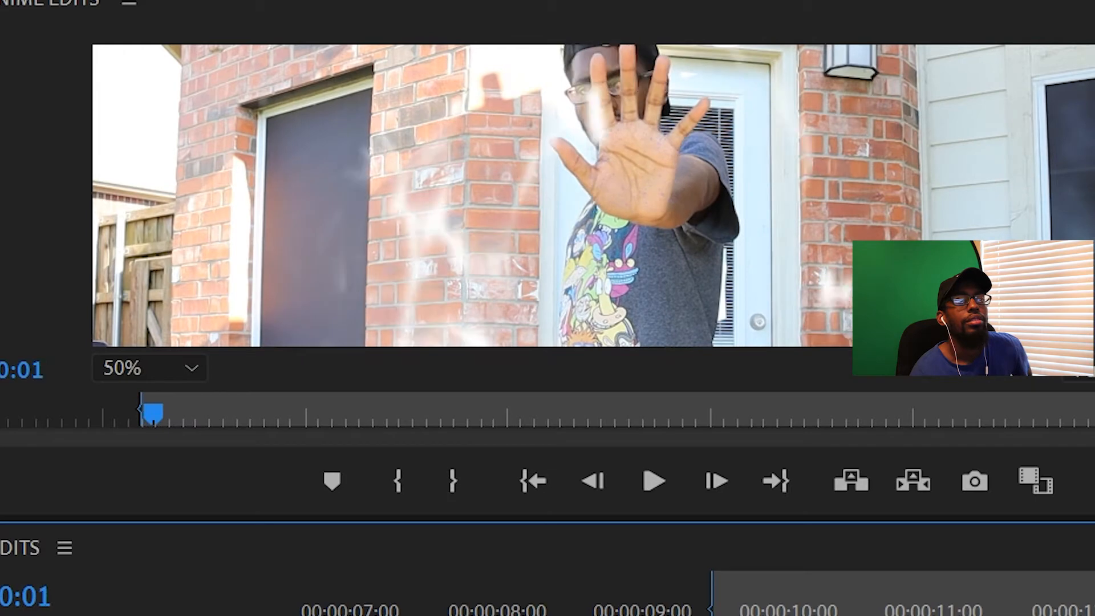
key(Right)
key(Right)
key(Right)
key(Right)
key(Right)
key(Right)
key(Right)
key(Right)
key(Right)
key(Right)
key(Right)
key(Right)
key(Right)
key(Right)
key(Right)
key(Right)
key(Right)
key(Right)
key(Right)
key(Right)
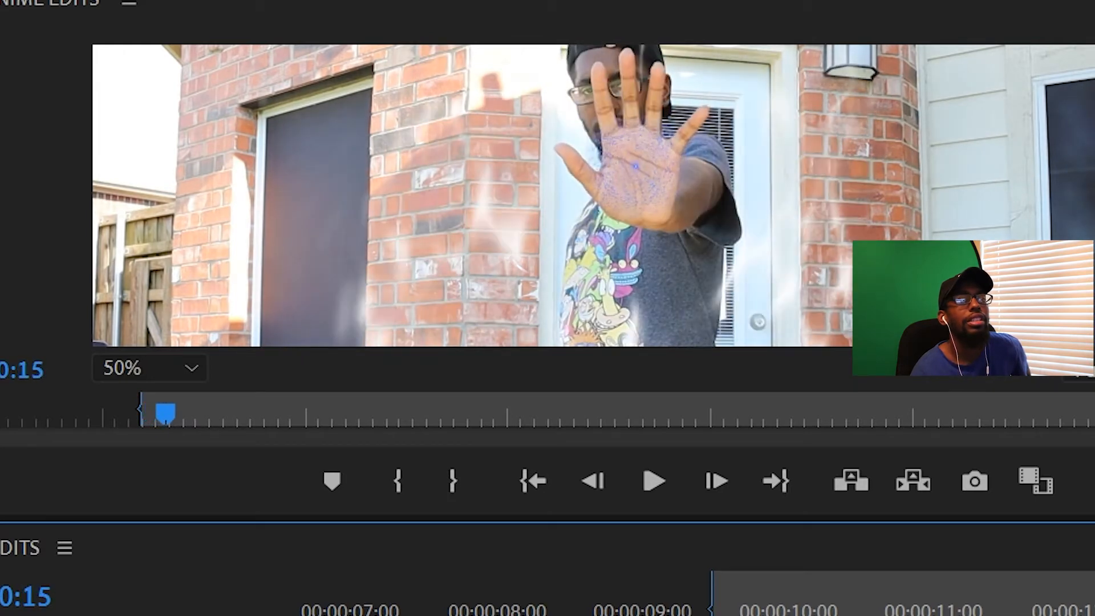
key(Right)
key(Right)
key(Right)
key(Right)
key(Right)
key(Right)
key(Right)
key(Right)
key(Right)
key(Right)
key(Right)
key(Right)
key(Right)
key(Right)
key(Right)
key(Right)
key(Right)
key(Right)
key(Right)
key(Right)
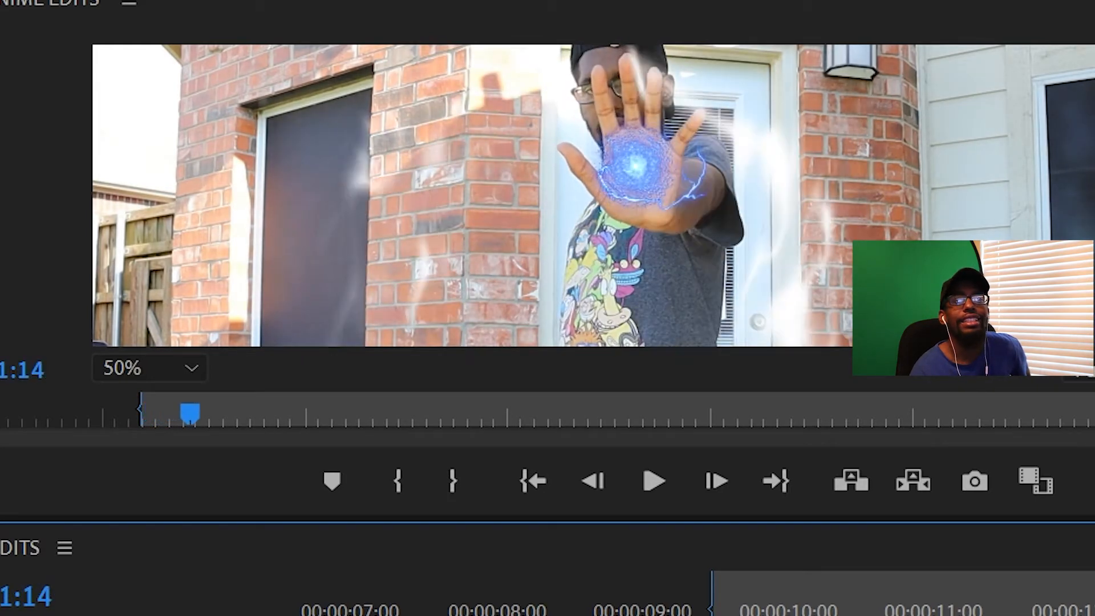
key(Right)
key(Right)
key(Right)
key(Right)
key(Right)
key(Right)
key(Right)
key(Right)
key(Right)
key(Right)
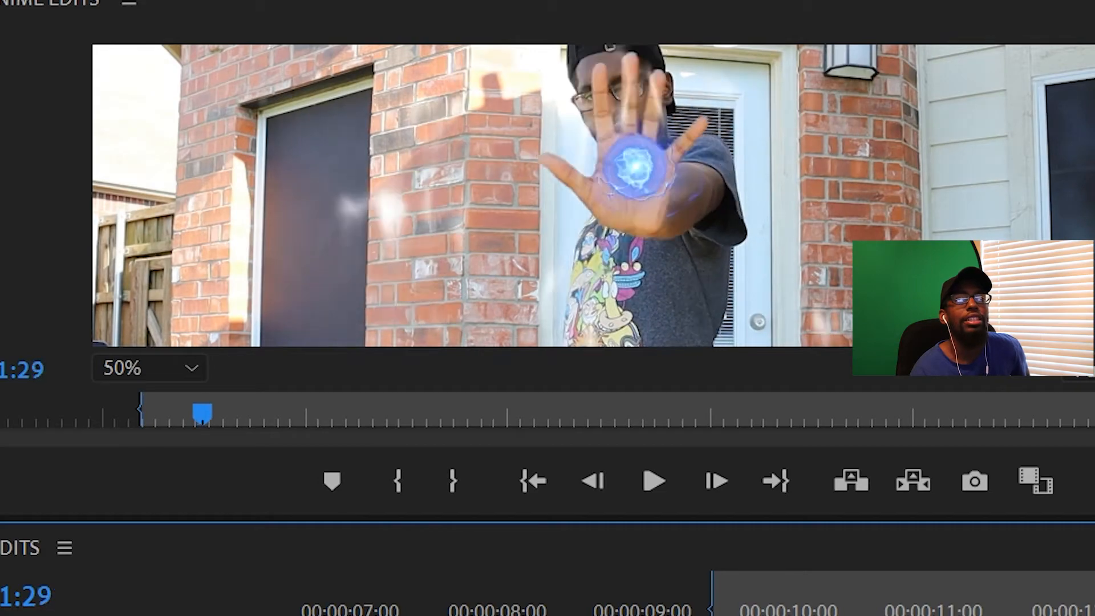
key(Left)
key(Left)
key(Left)
key(Left)
key(Left)
key(Left)
key(Left)
key(Left)
key(Left)
key(Left)
key(Left)
key(Left)
key(Left)
key(Left)
key(Left)
key(Left)
key(Left)
key(Left)
key(Left)
key(Left)
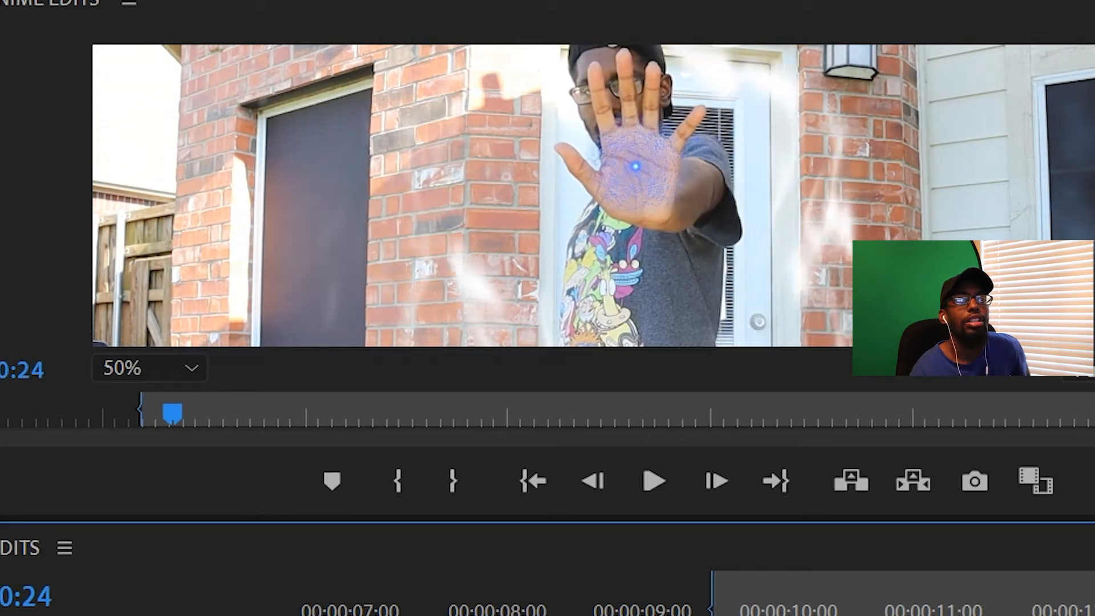
key(Right)
key(Right)
key(Right)
key(Right)
key(Right)
key(Right)
key(Right)
key(Right)
key(Right)
key(Right)
key(Right)
key(Right)
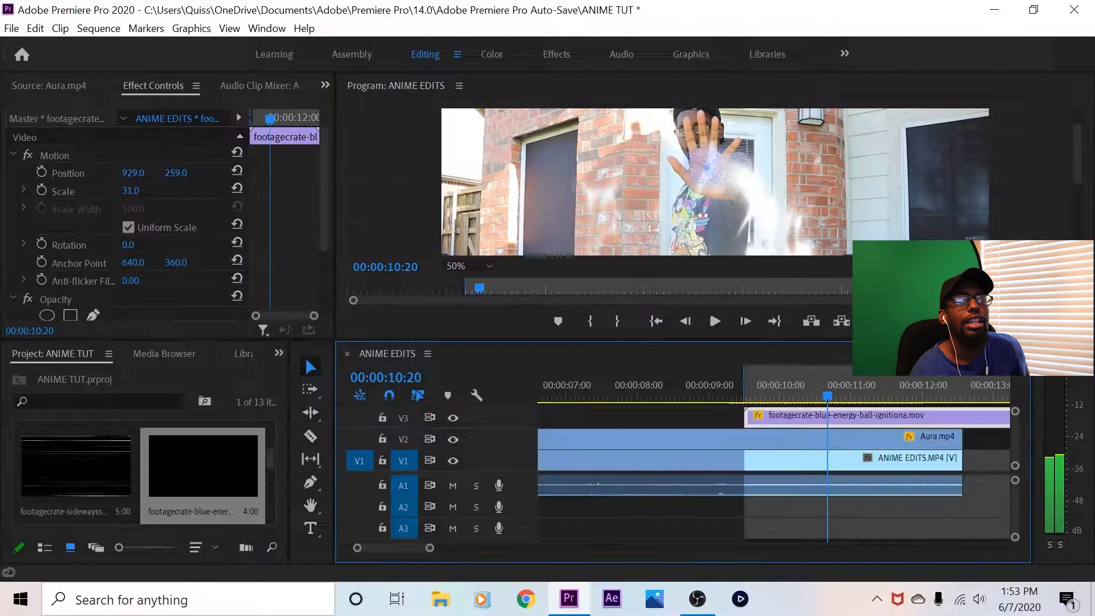
Split the energy ball ignition clip on V3 at 00:00:11:17 with the Razor tool and clear the part after the cut
key(Right)
key(Right)
key(Right)
key(Right)
key(Right)
key(Right)
key(Right)
key(Right)
key(Right)
key(Right)
key(Right)
key(Right)
key(Right)
key(Right)
key(Right)
key(Right)
key(Right)
key(Right)
key(Right)
key(Right)
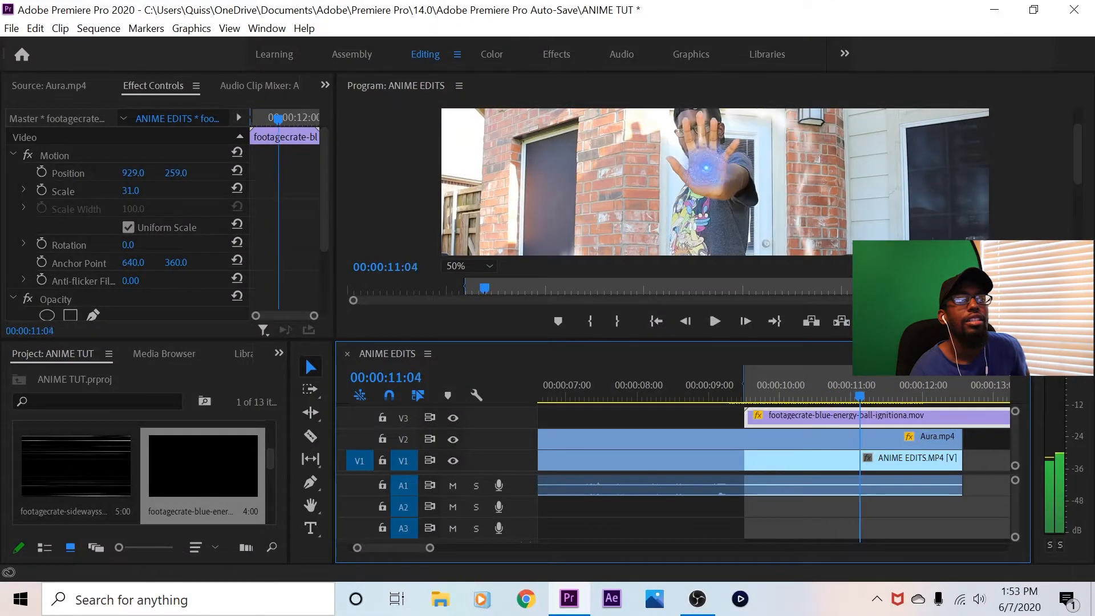
key(Right)
key(Right)
key(Right)
key(Right)
key(Right)
key(Right)
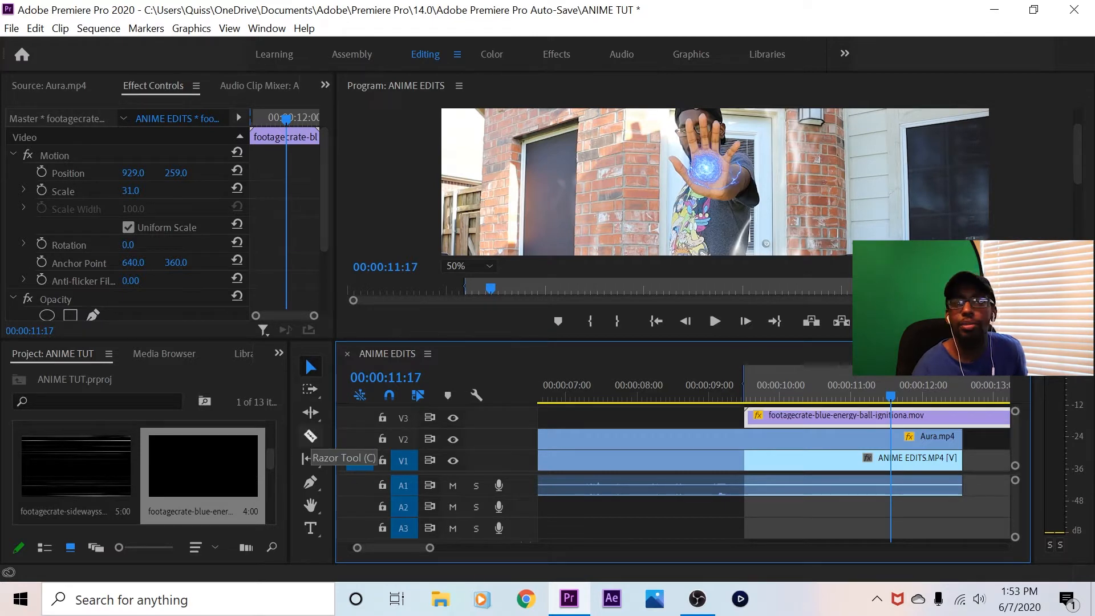
click(309, 438)
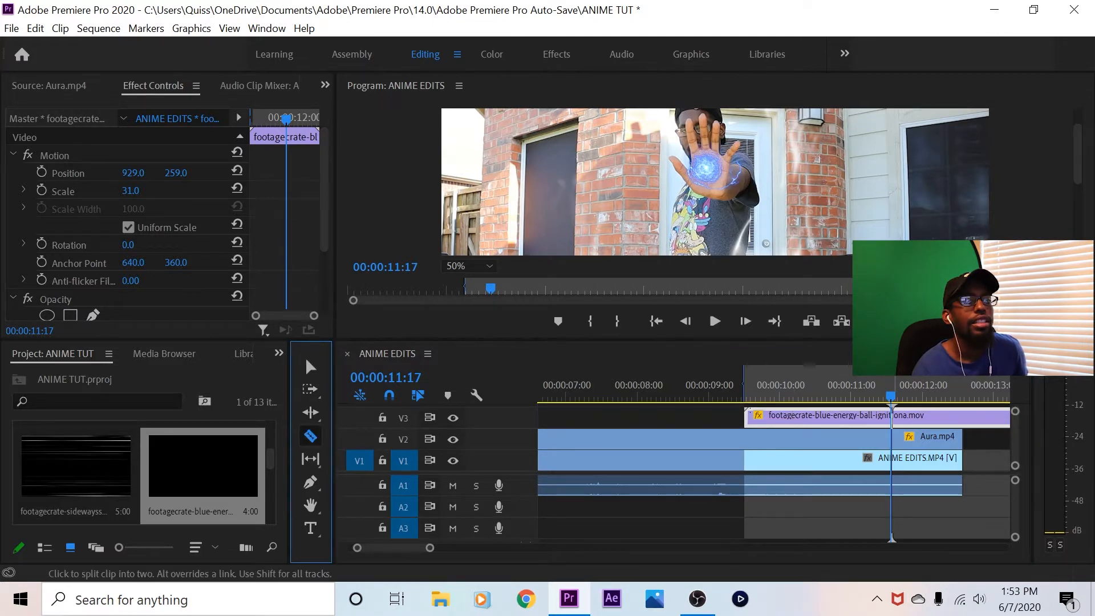
click(891, 417)
click(310, 367)
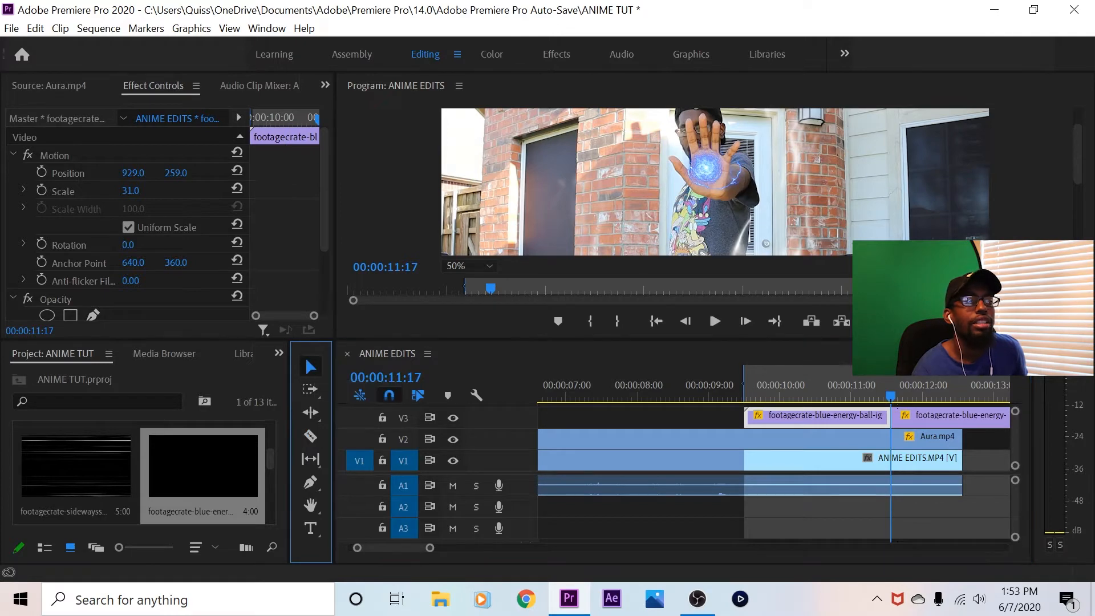
click(946, 418)
right_click(947, 418)
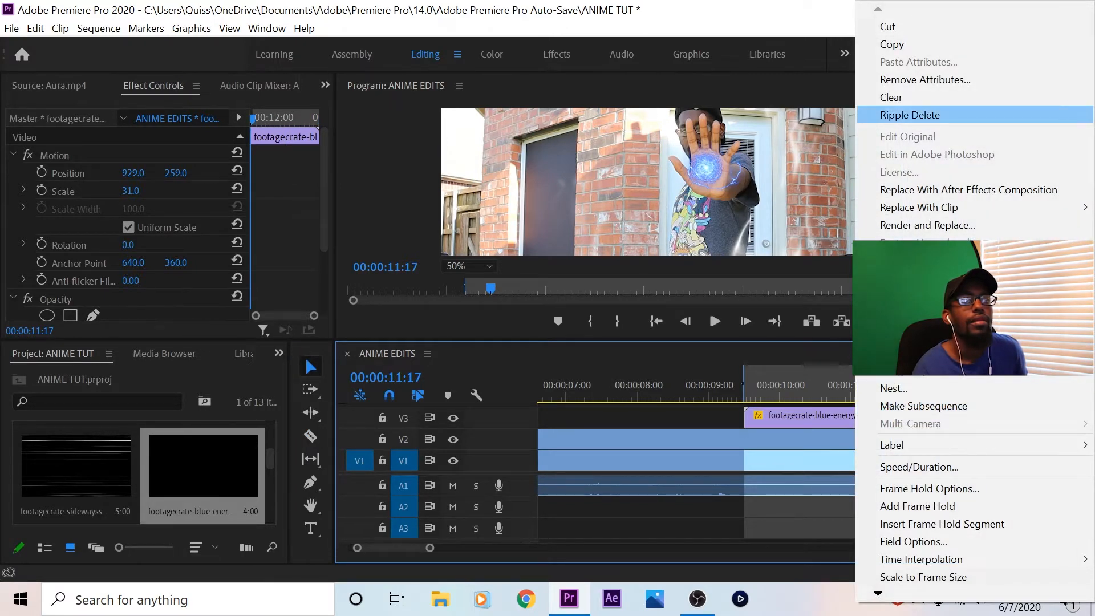
click(891, 97)
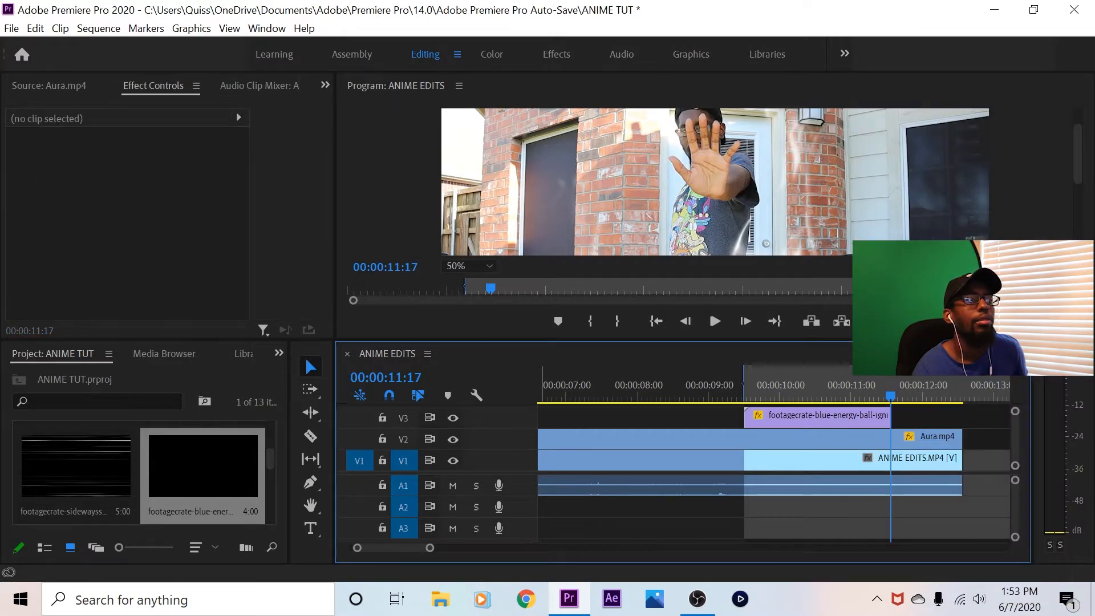
Place the five-second blue energy ball clip on V3 directly after the ignition clip, starting at 00:00:11:17
click(49, 85)
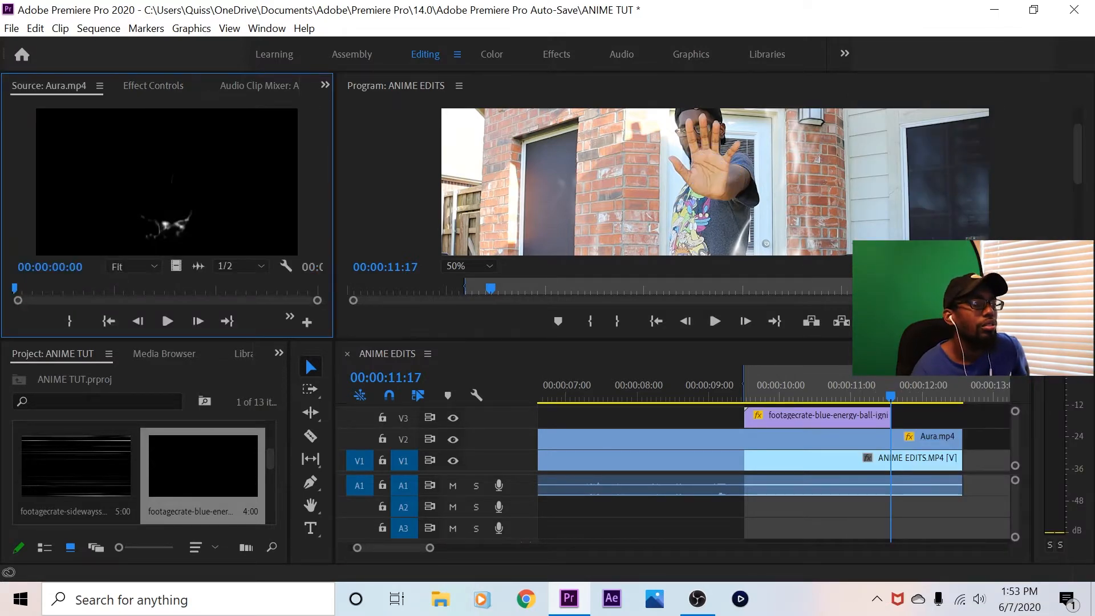
scroll(202, 469, up, 1)
drag(202, 464, 906, 415)
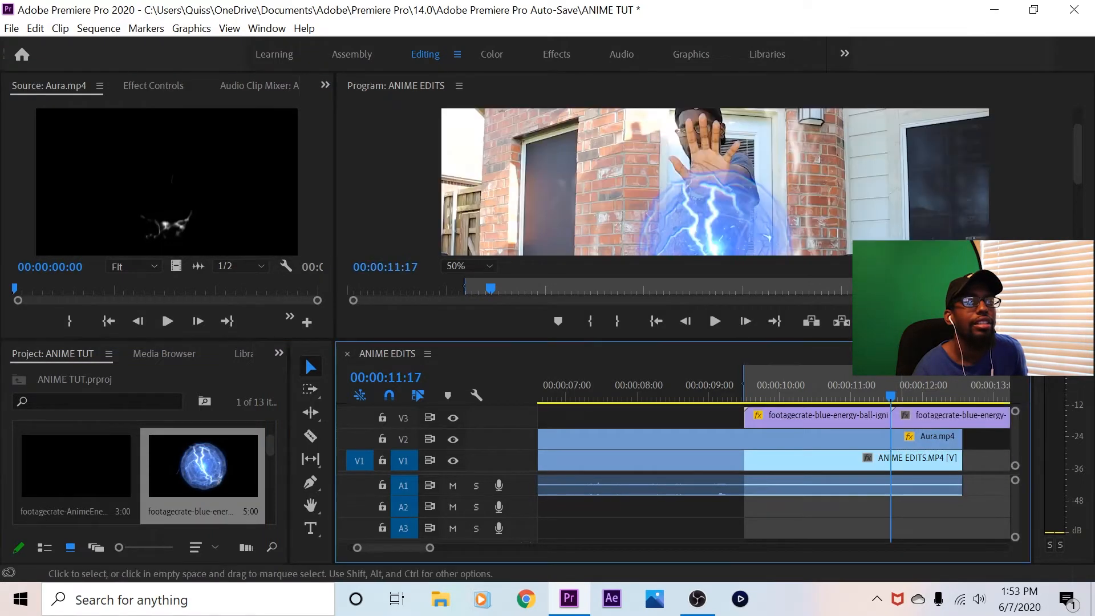
Set the Position of the second energy ball clip on V3 to 929, 259, matching the ignition clip
click(834, 417)
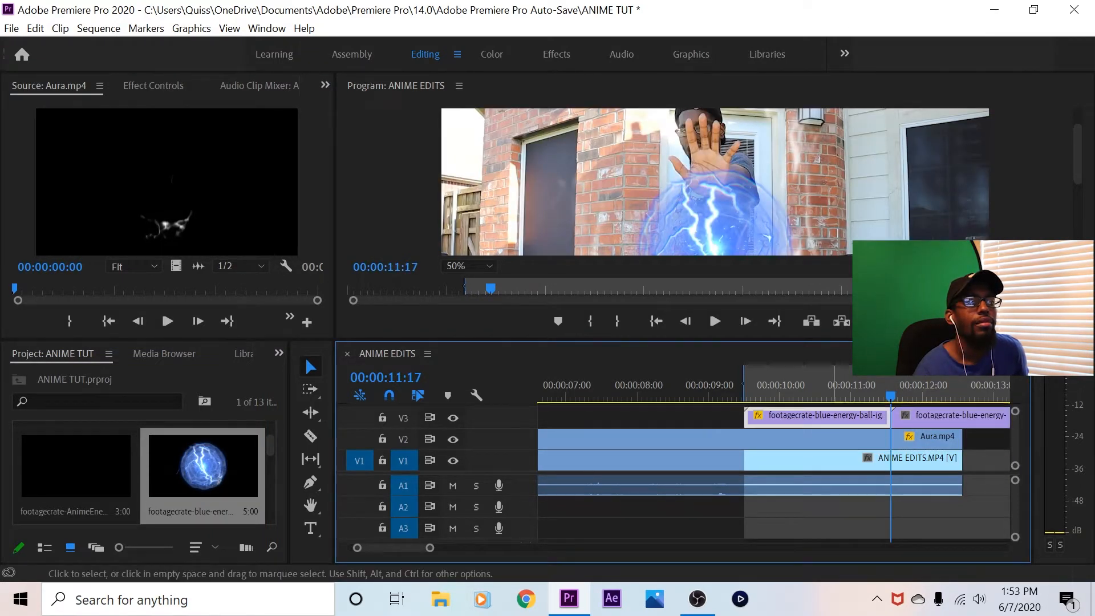
click(153, 85)
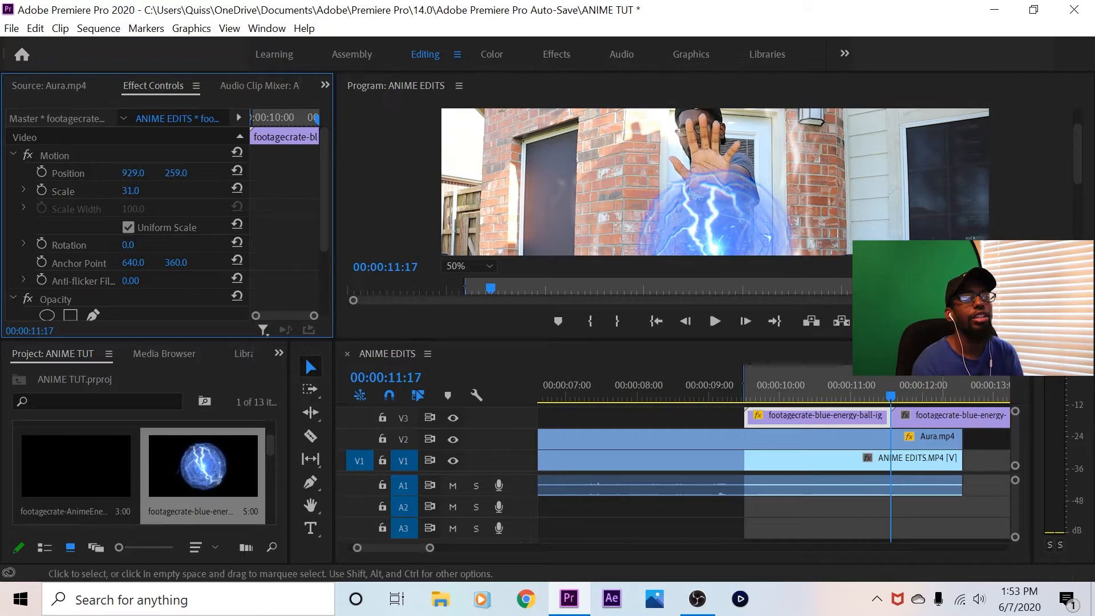
click(930, 420)
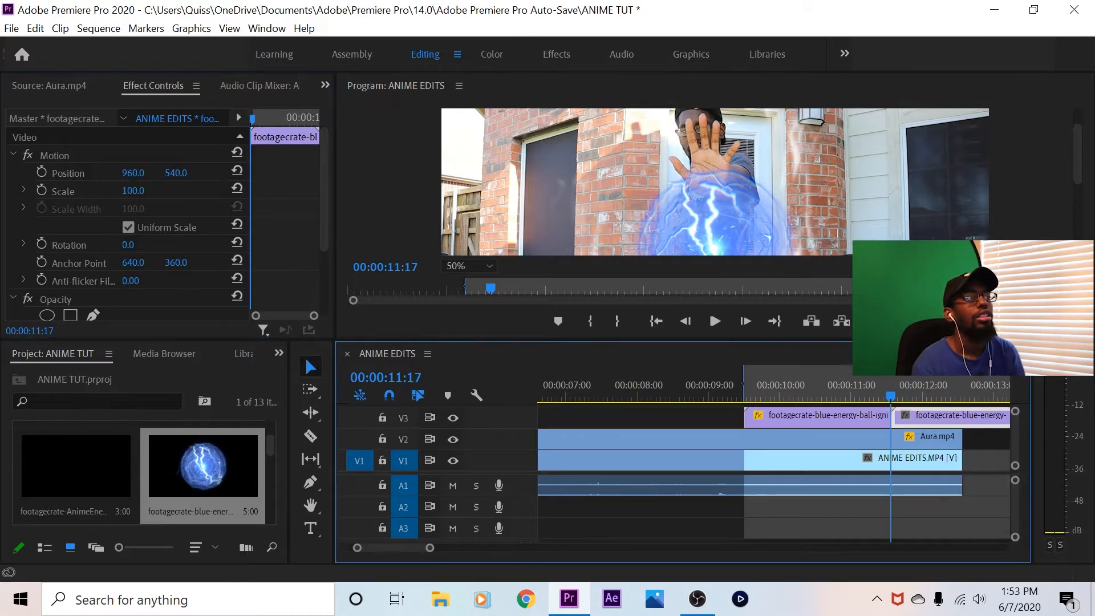
drag(133, 173, 114, 173)
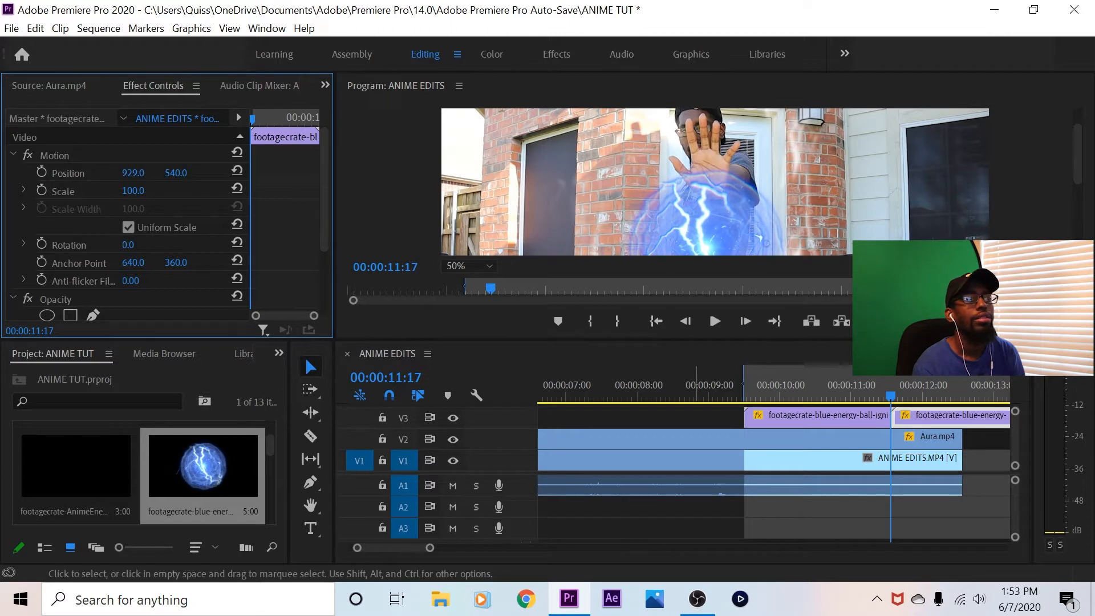
click(799, 415)
click(920, 418)
click(176, 173)
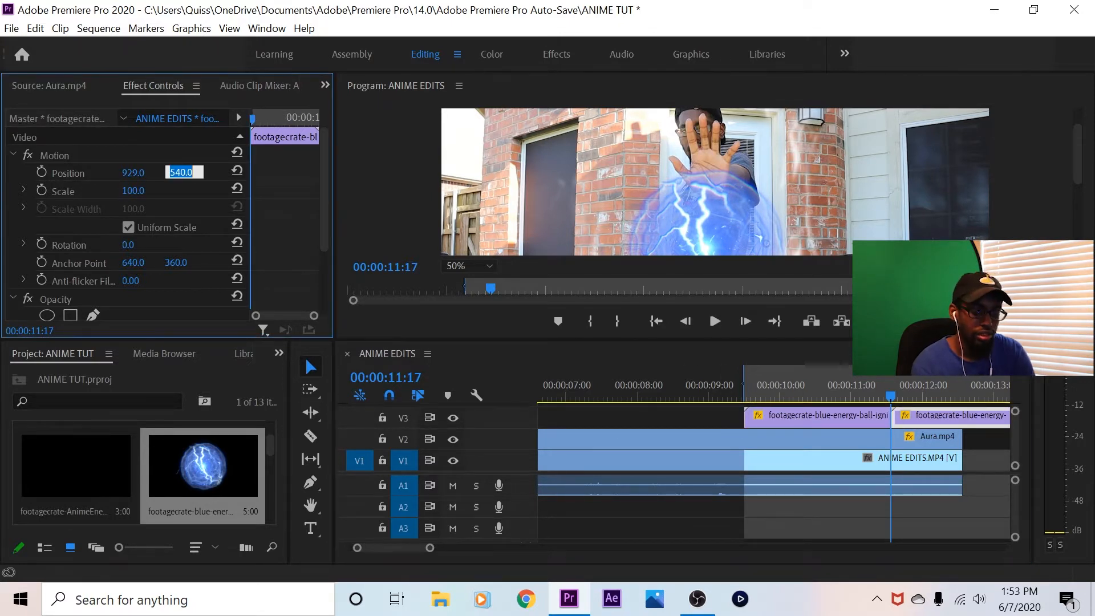
text(259)
key(Return)
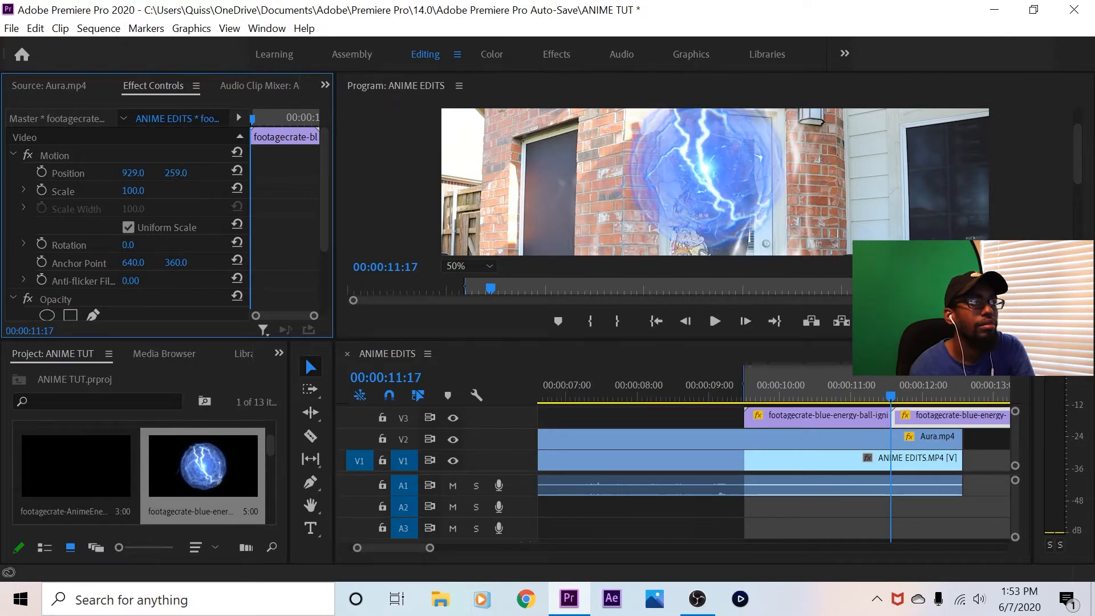
Set the Scale of the second energy ball clip to 31
click(133, 191)
text(3)
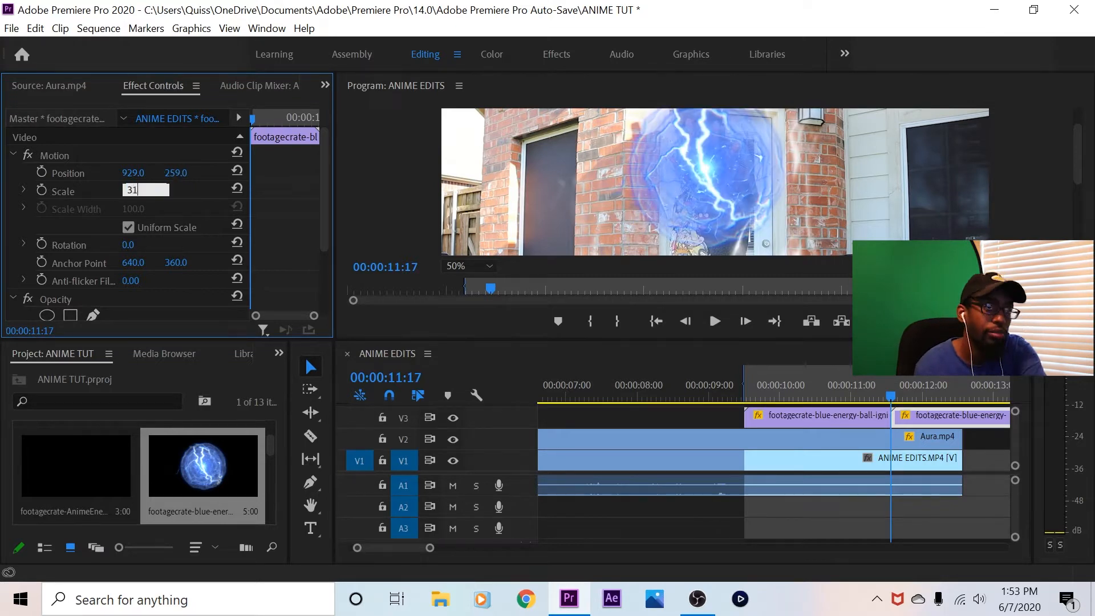
text(1)
key(Return)
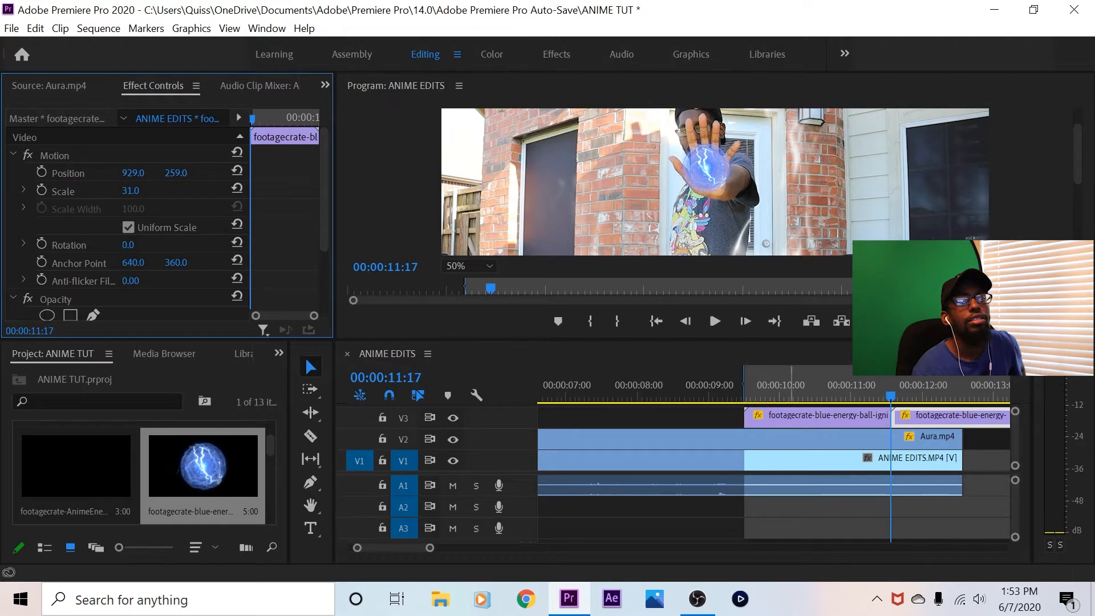
Play the sequence from the In point at 00:00:09:15 to check the transition between the two energy ball clips
click(655, 321)
click(715, 321)
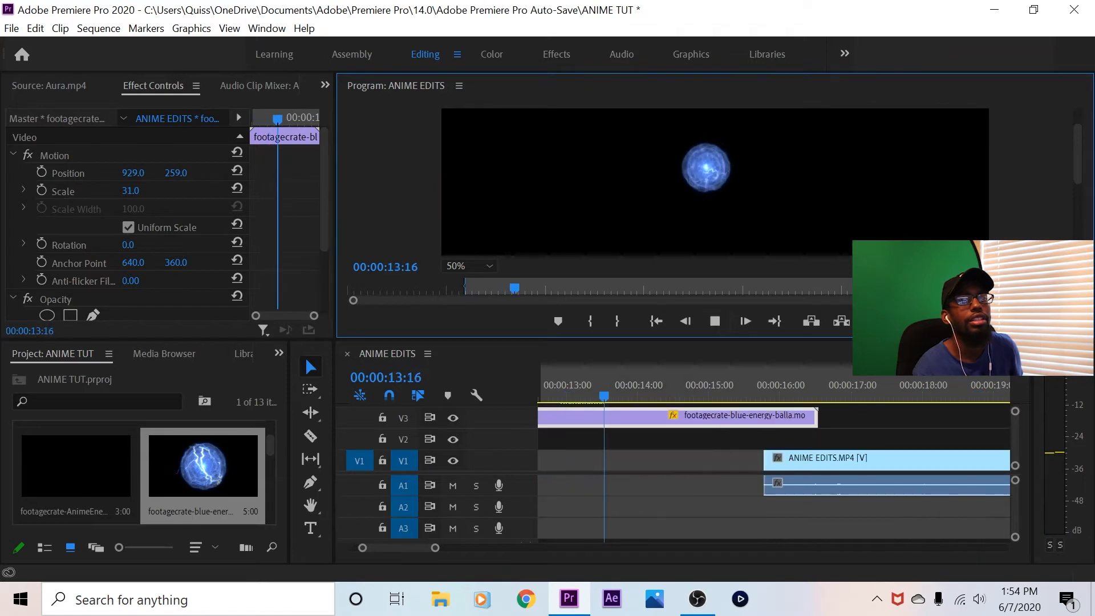
click(656, 321)
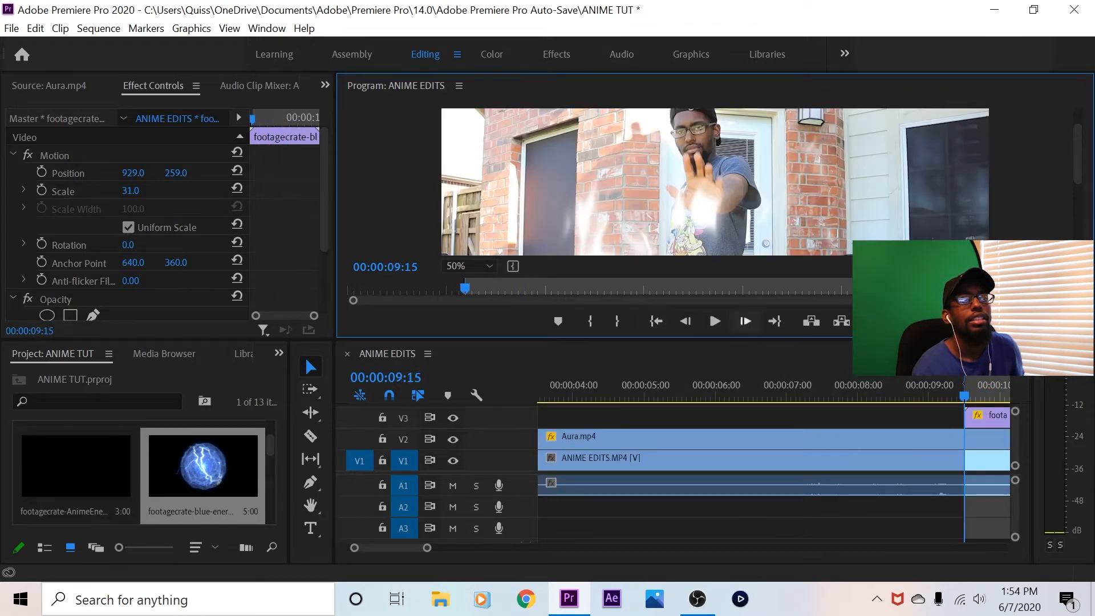
click(714, 321)
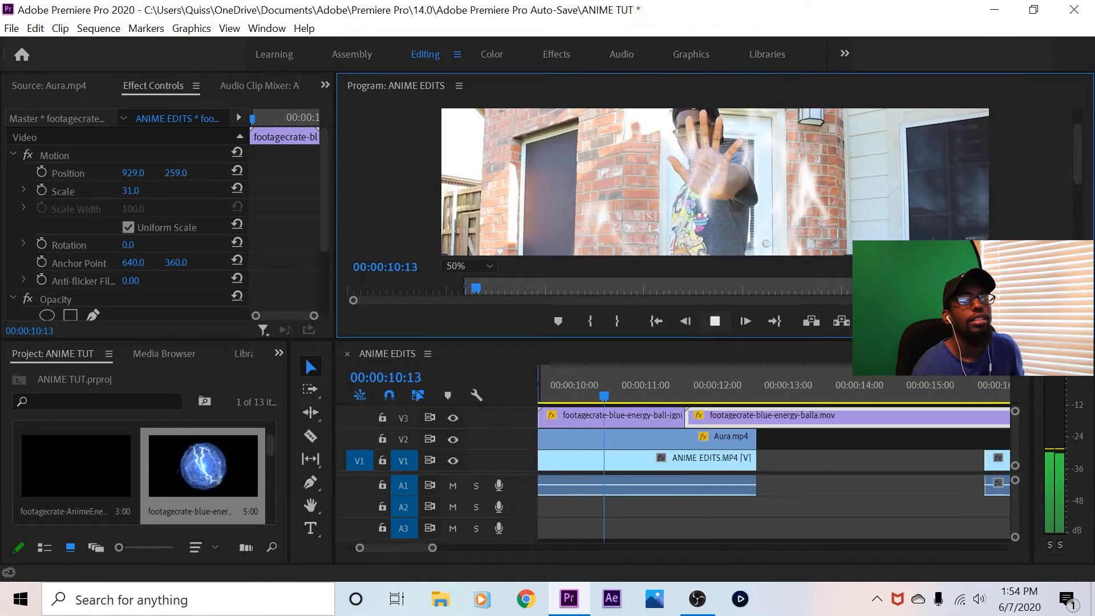
click(715, 321)
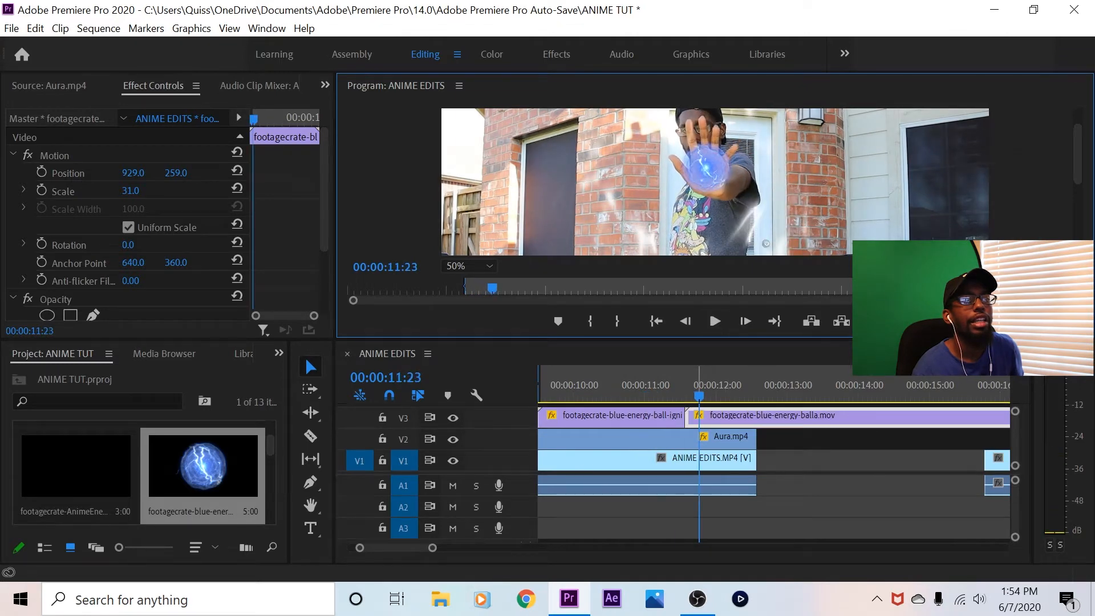
Enable keyframing for Position and Scale on the second energy ball clip at 00:00:11:18
click(695, 383)
mouse_move(695, 385)
mouse_down()
mouse_move(716, 385)
mouse_move(692, 385)
mouse_up()
key(Left)
key(Left)
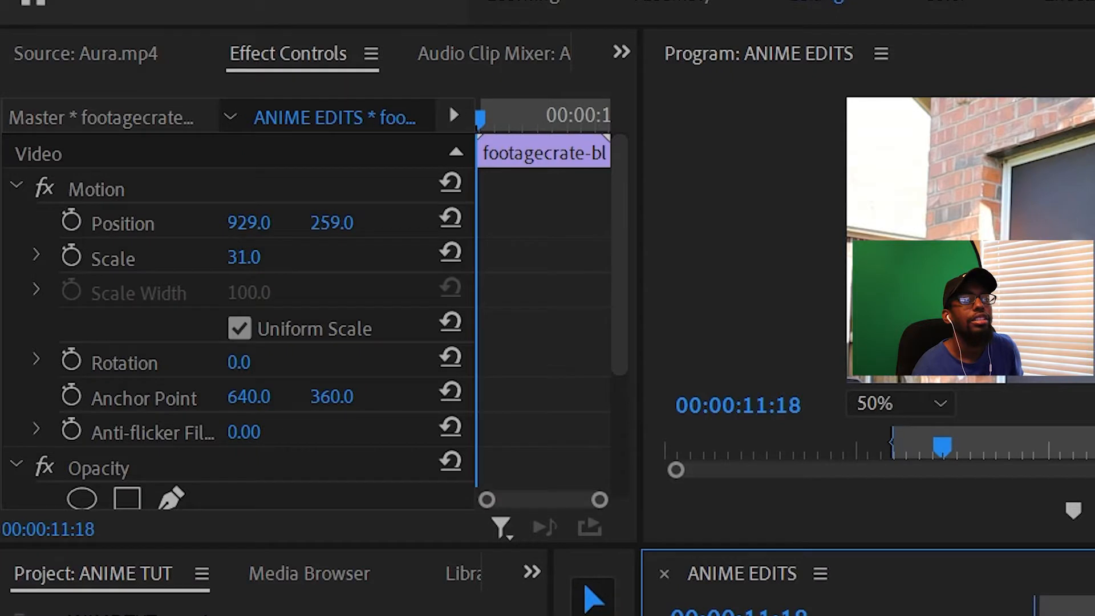
click(71, 221)
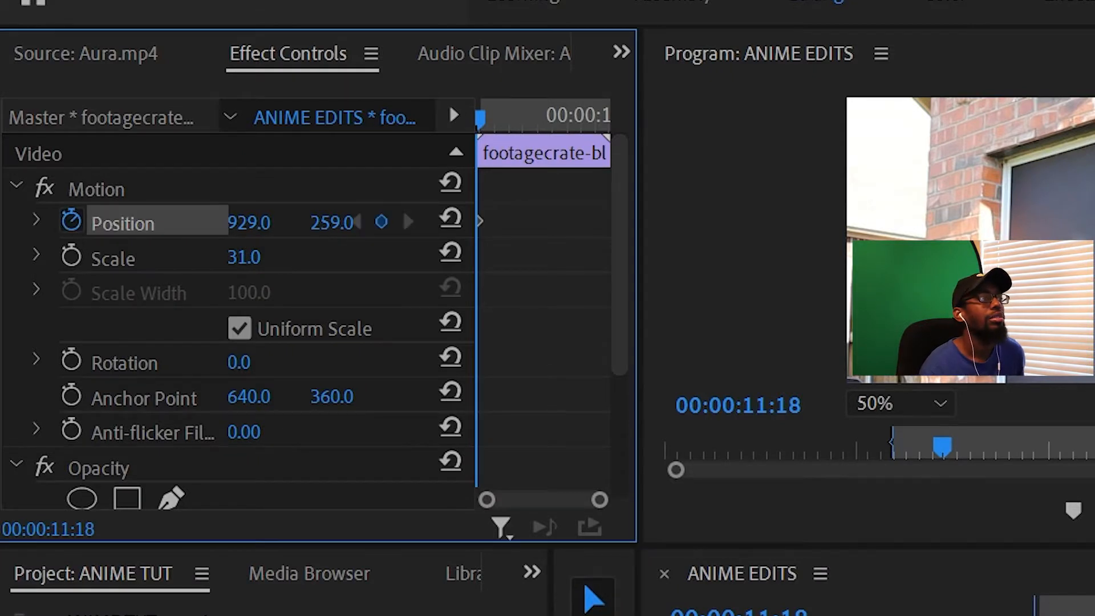
click(71, 256)
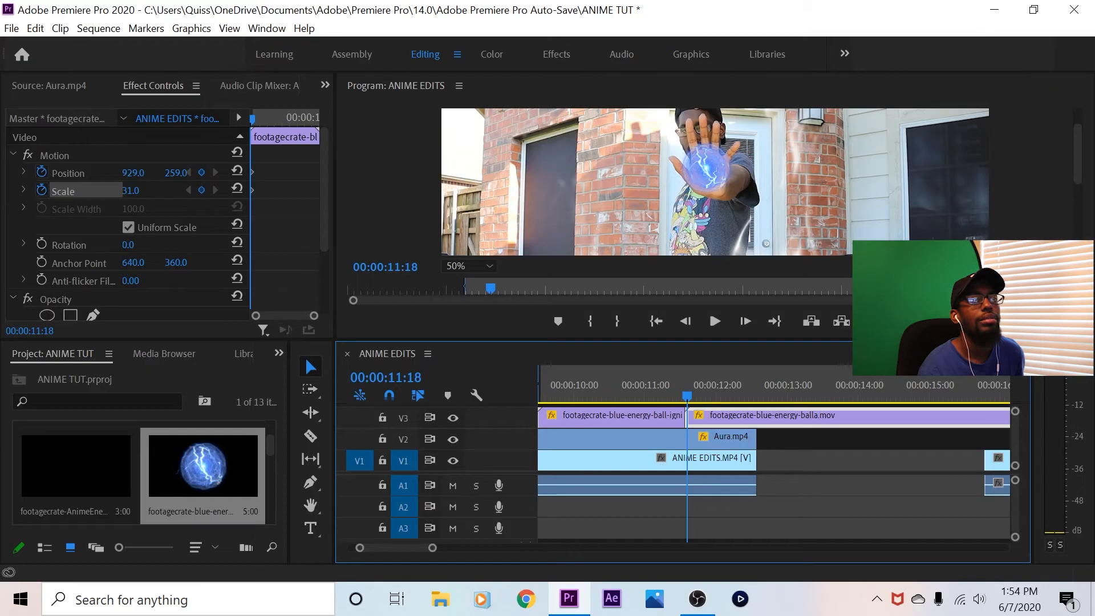
Keyframe the energy ball's Position to 912, 244 at 00:00:11:24 so that it follows the palm
key(Right)
key(Right)
key(Right)
key(Right)
key(Right)
key(Right)
key(Right)
key(Right)
key(Right)
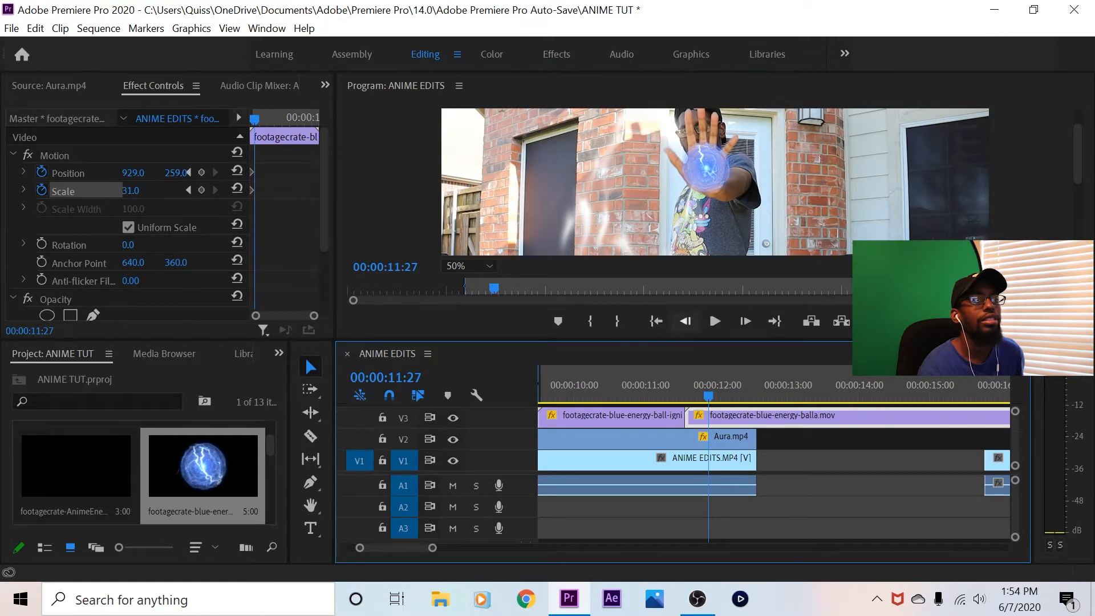
click(685, 321)
click(686, 321)
click(685, 321)
drag(175, 173, 123, 173)
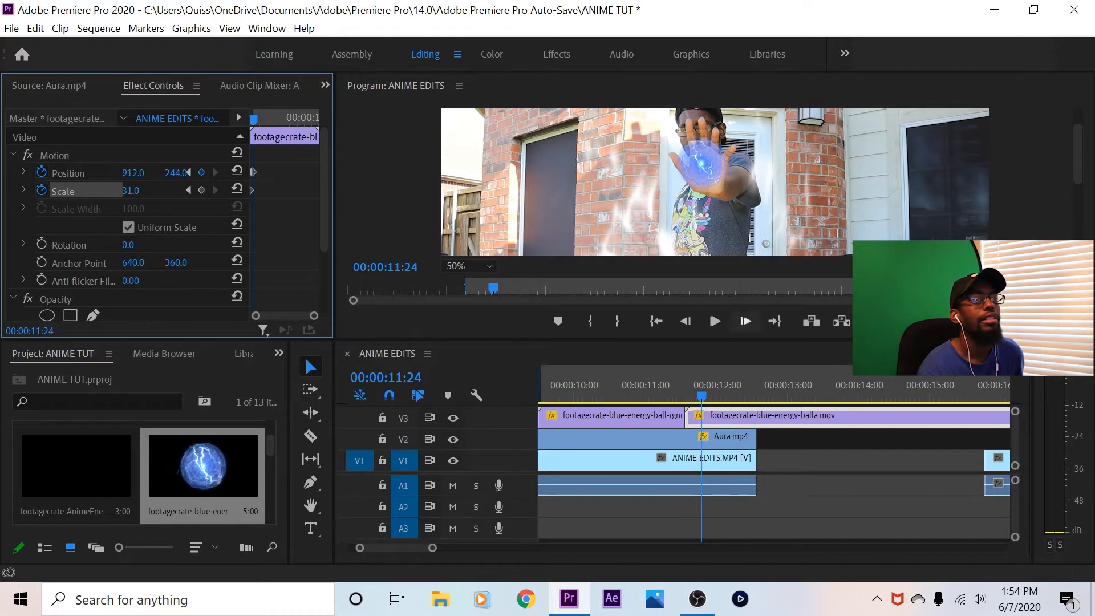
Add another Position keyframe at 912, 279 a few frames past 00:00:11:28 to keep the energy ball on the palm
click(745, 321)
click(746, 321)
click(746, 321)
click(746, 321)
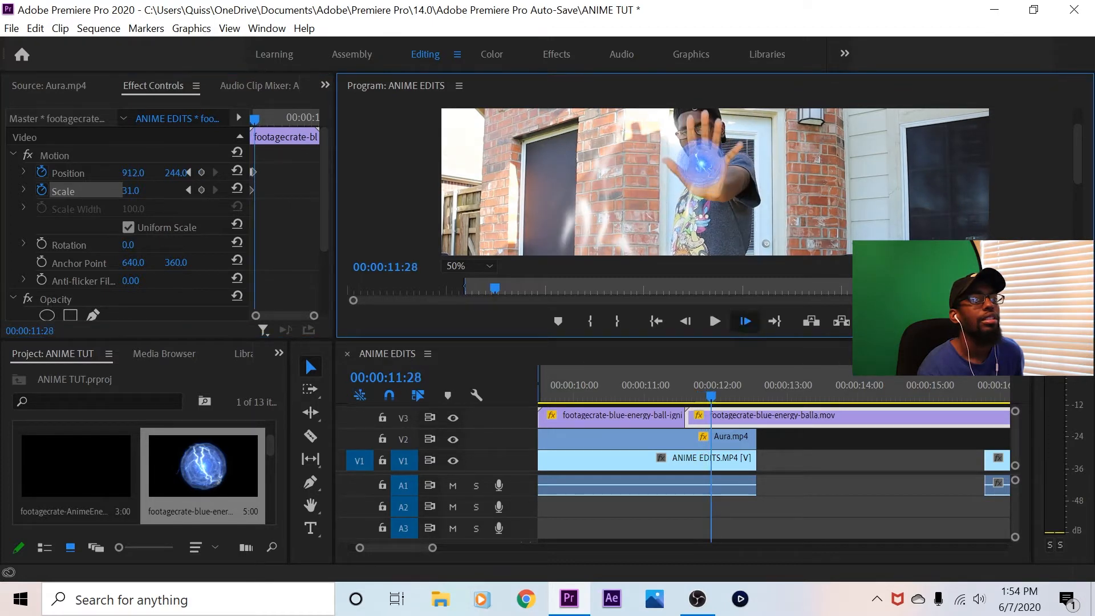
key(Right)
key(Right)
drag(176, 172, 195, 173)
Play and scrub the sequence between 00:00:10:20 and 00:00:12:29 to check how the energy ball follows the hand
click(715, 321)
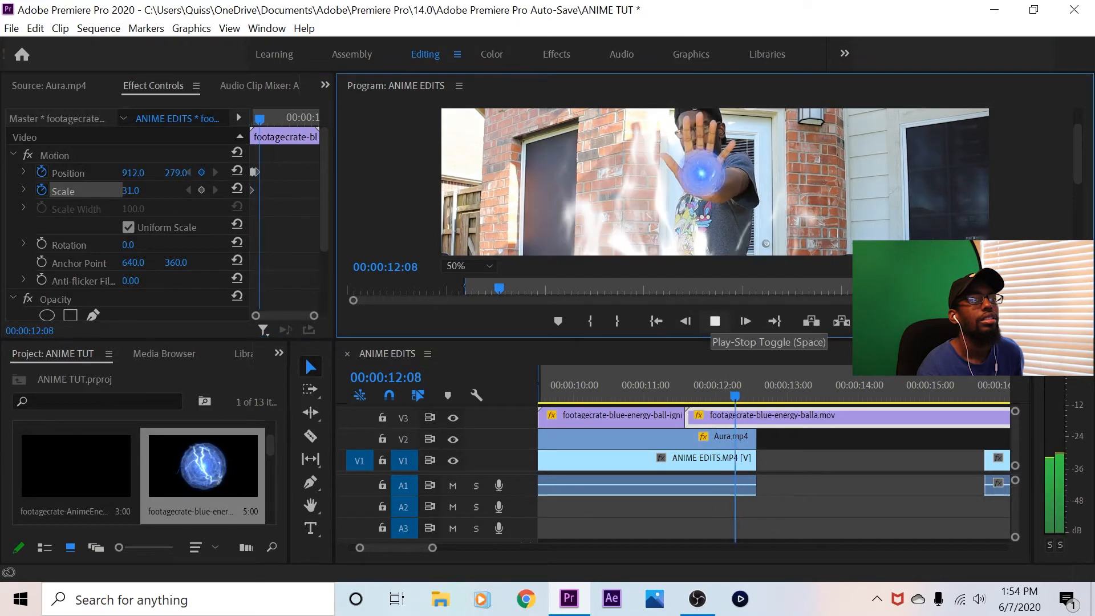
click(654, 386)
click(707, 510)
click(715, 321)
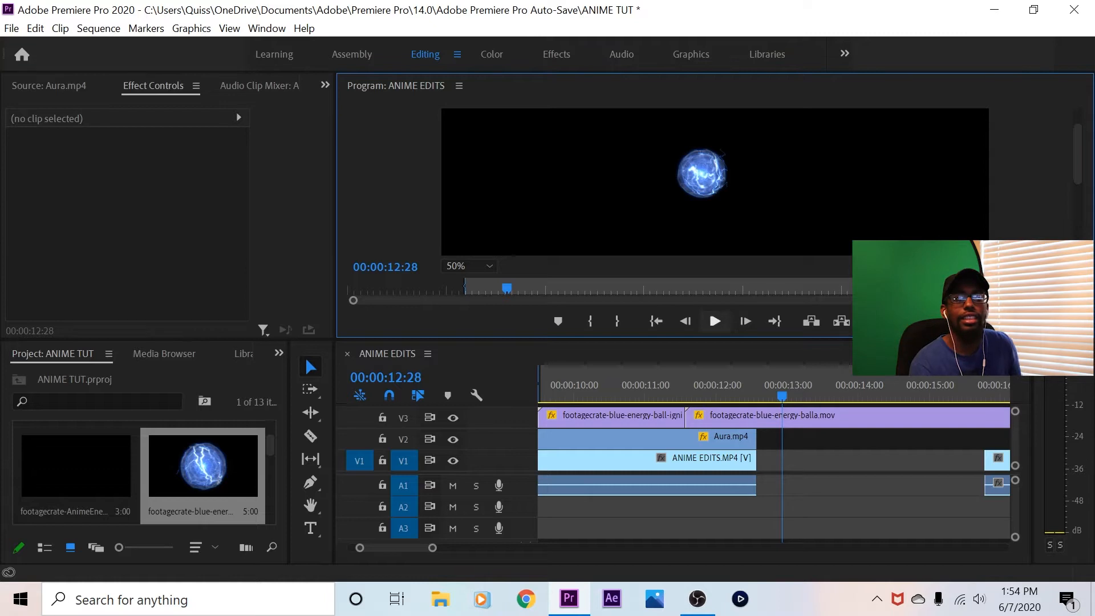
click(716, 386)
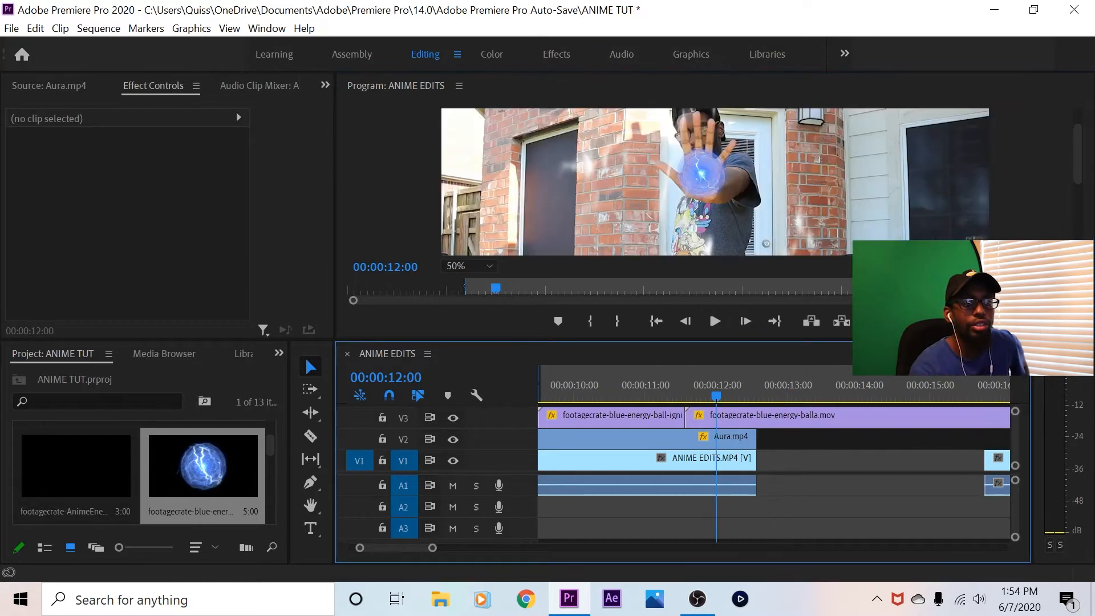
drag(716, 388, 621, 388)
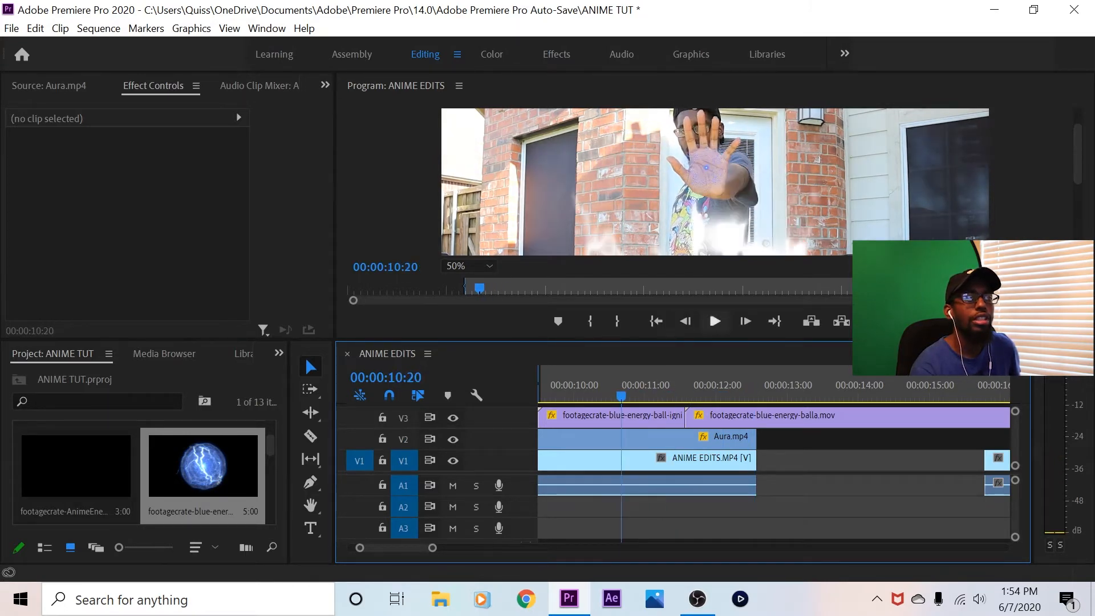
click(714, 321)
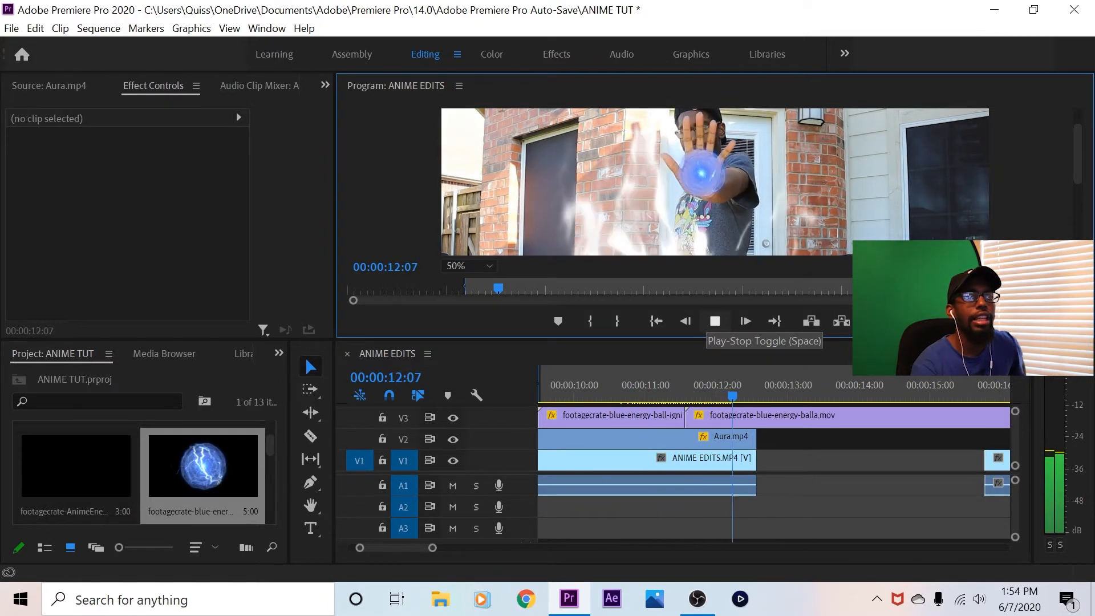
click(715, 321)
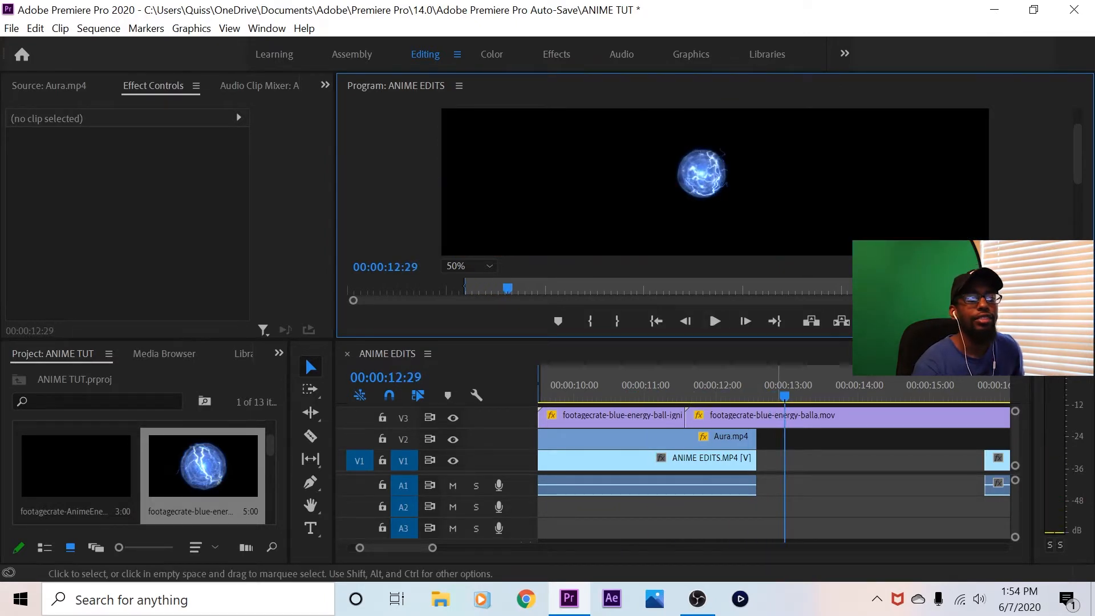
Split the second energy ball clip on V3 with the Razor tool where Aura.mp4 ends and clear the remainder
click(737, 385)
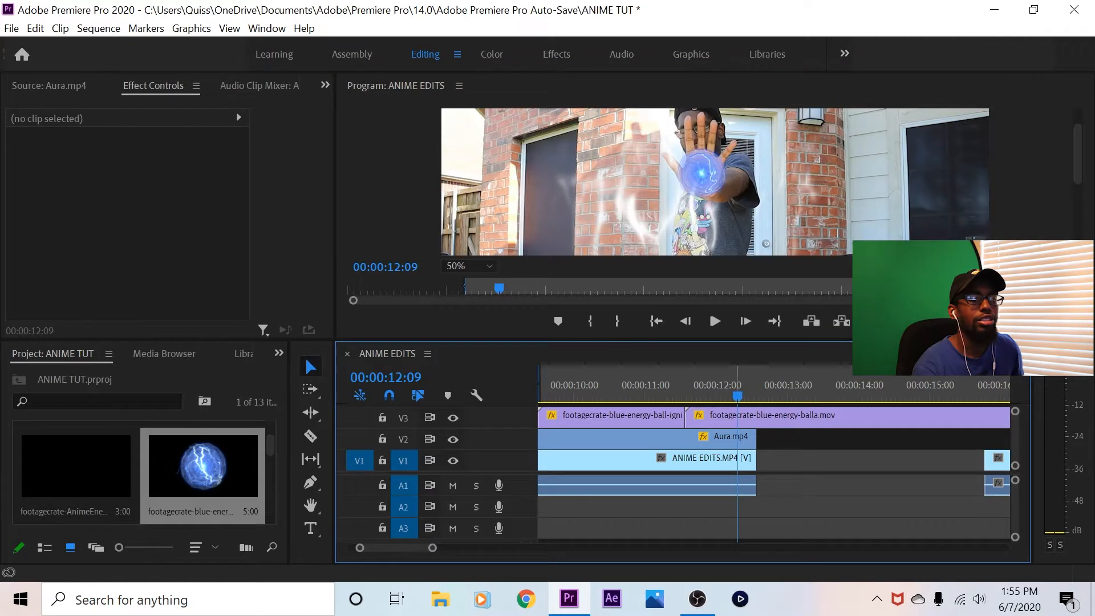
click(311, 436)
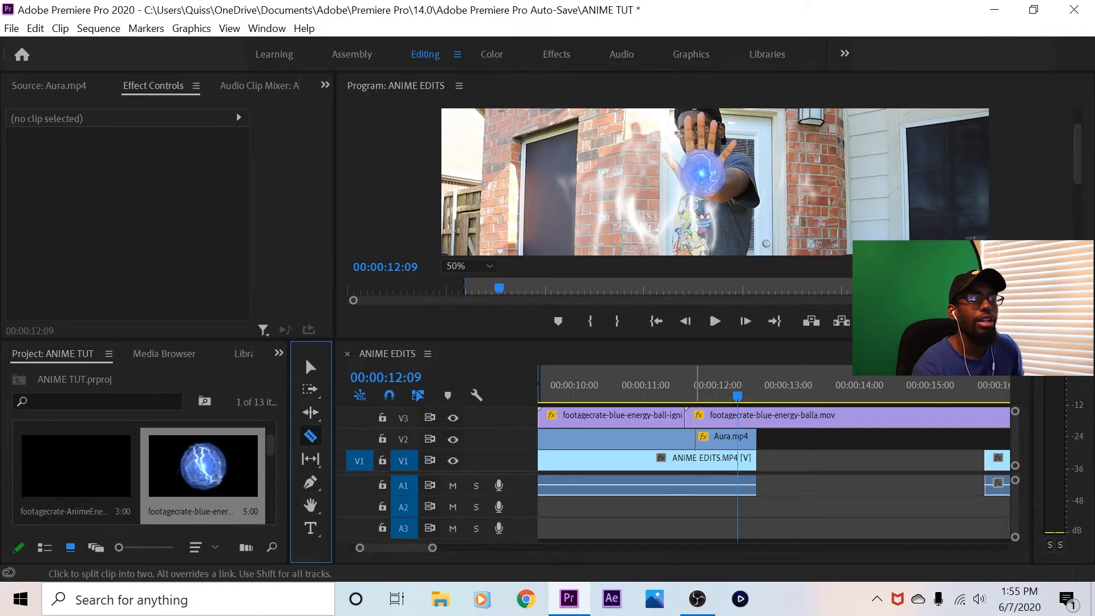
click(752, 417)
click(311, 367)
click(779, 416)
click(769, 415)
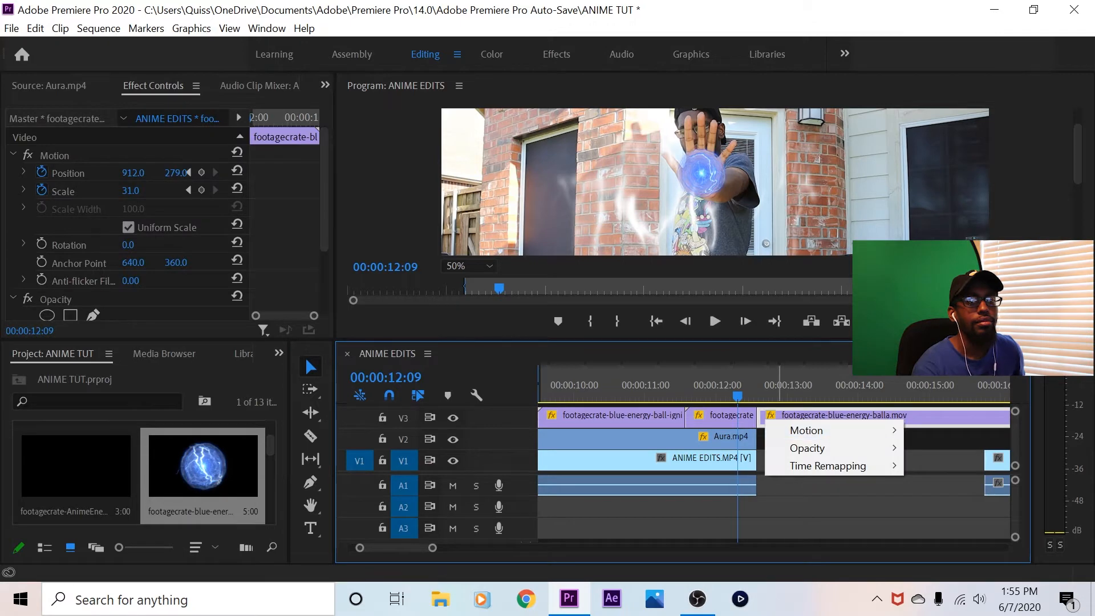
click(929, 420)
right_click(929, 420)
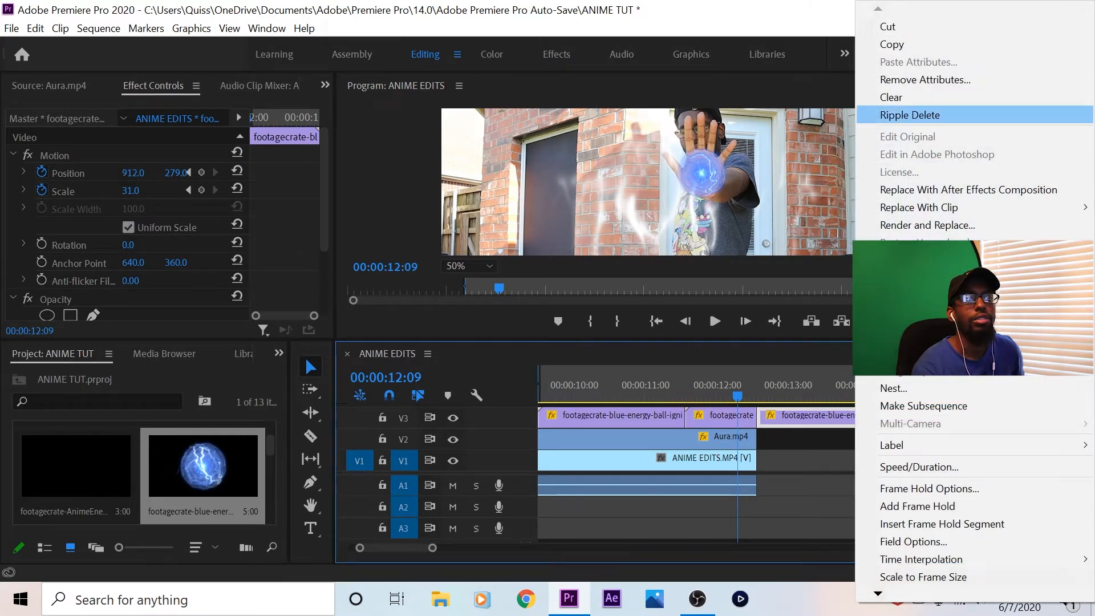
click(893, 97)
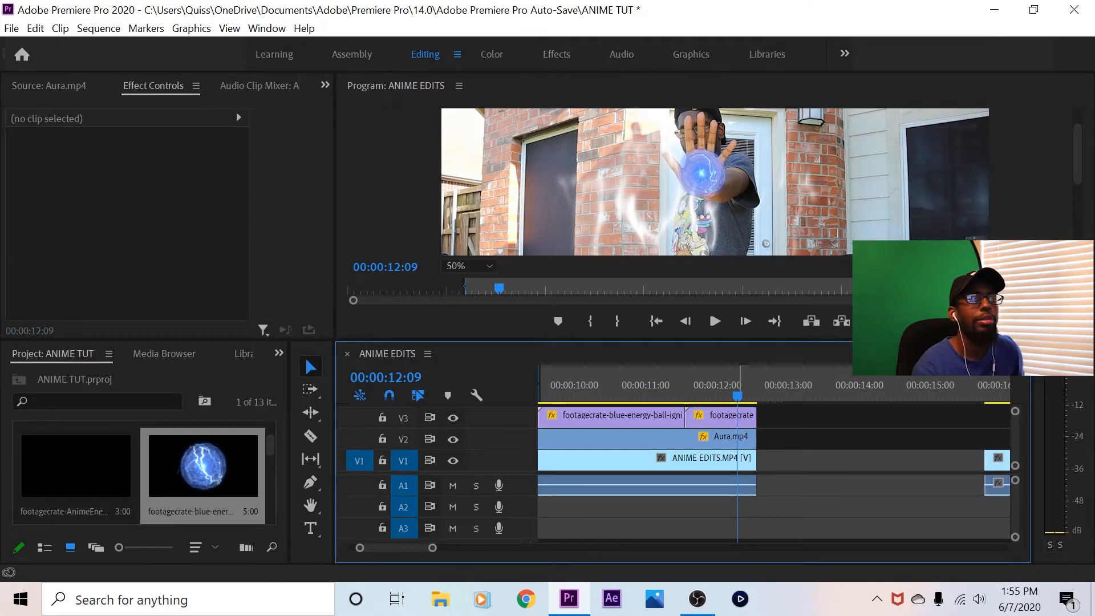
Return to the In point and set the program preview's zoom level to Fit
click(656, 321)
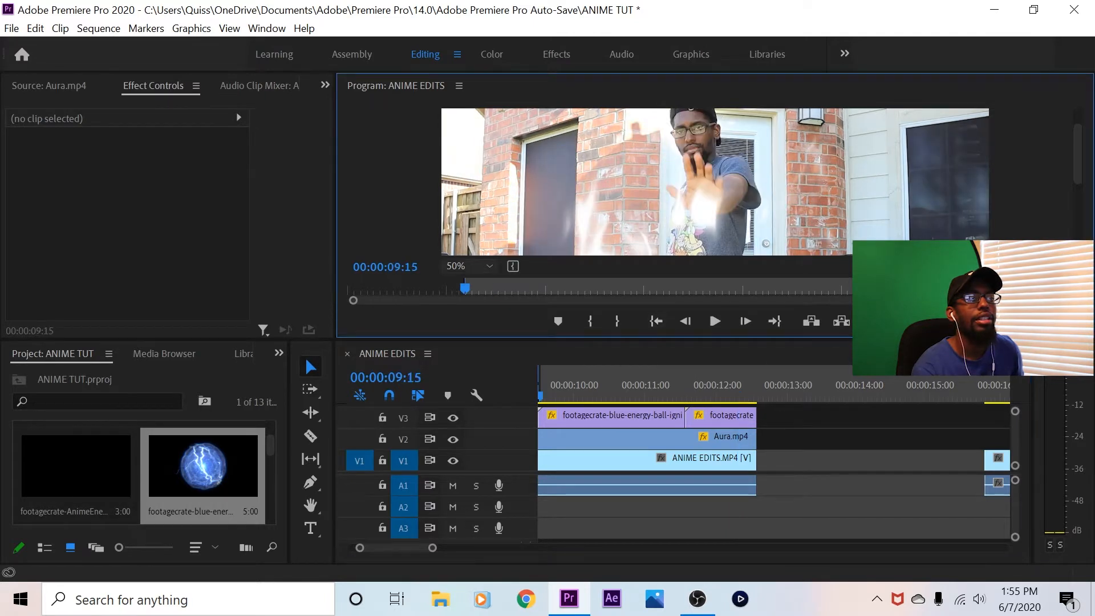
click(467, 266)
click(465, 283)
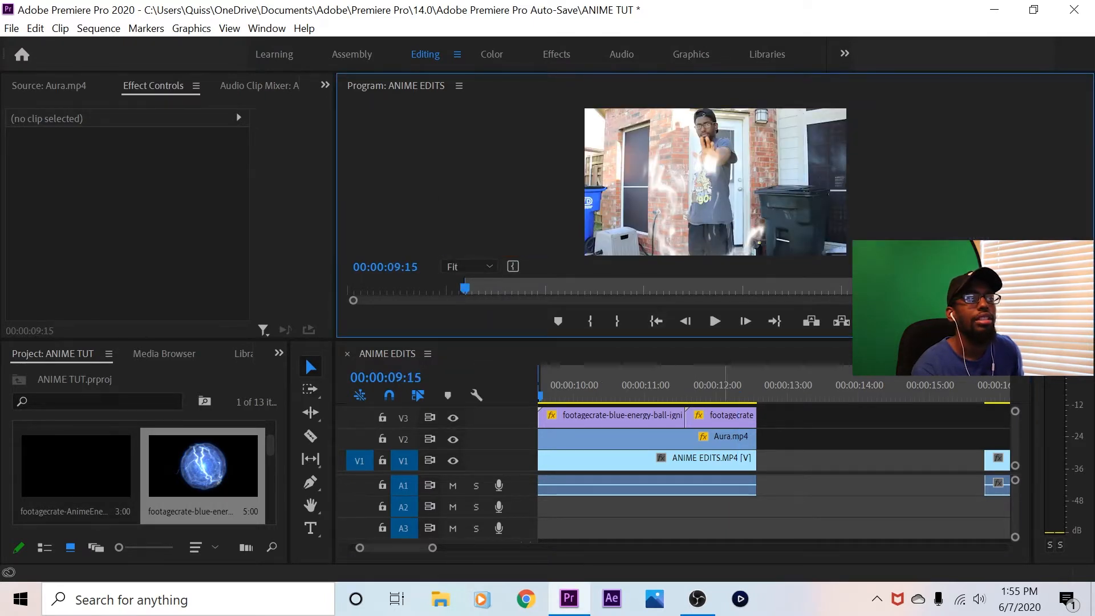
Clear the sequence's In and Out points and move the playhead to 00:00:01:28
key(minus)
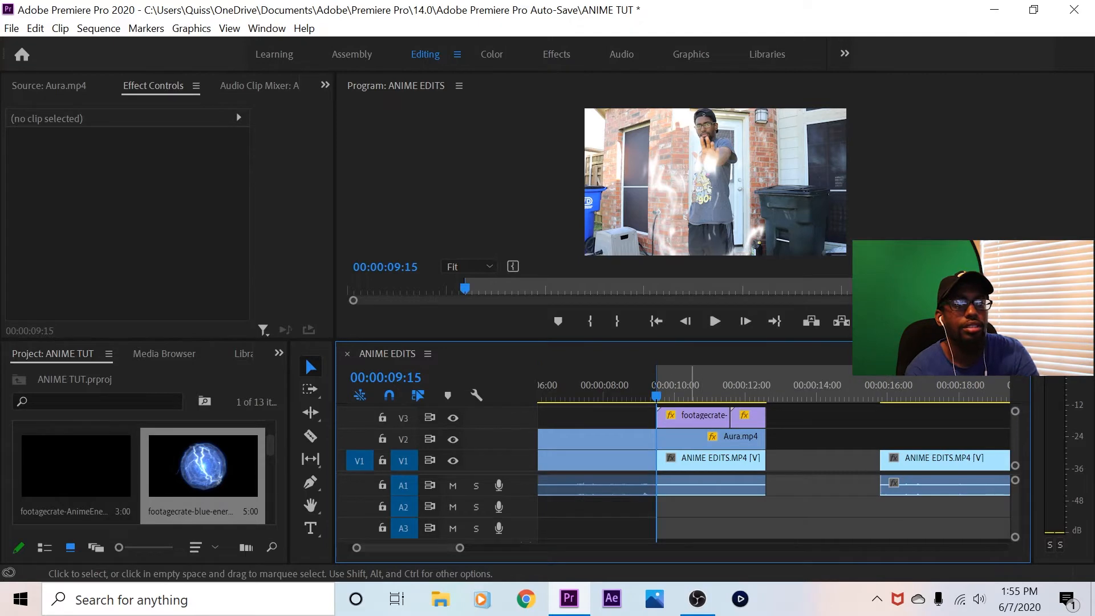
right_click(912, 234)
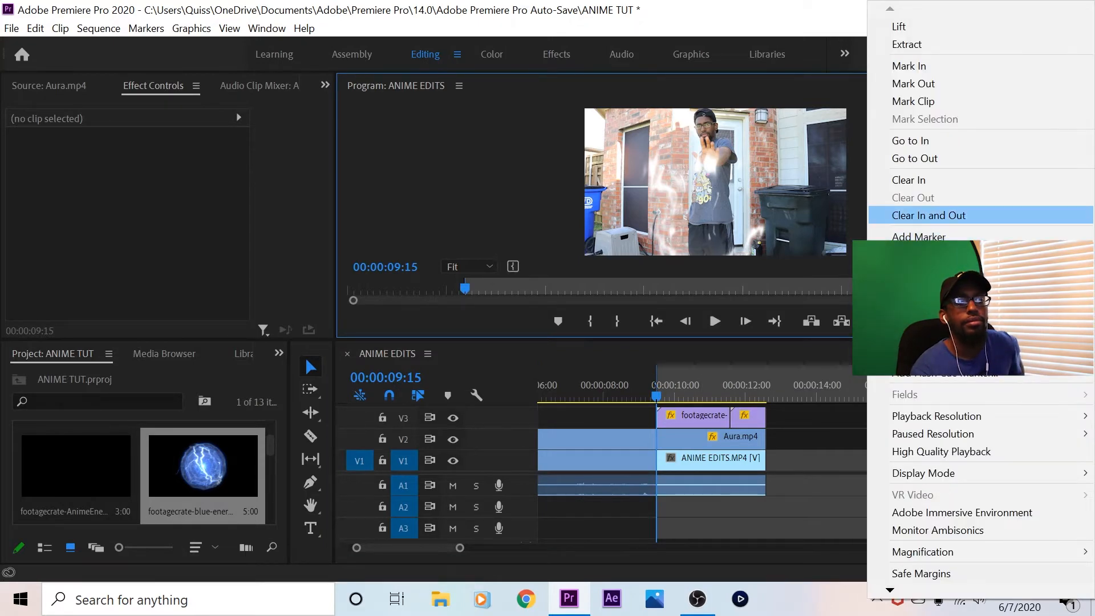
click(928, 215)
click(656, 321)
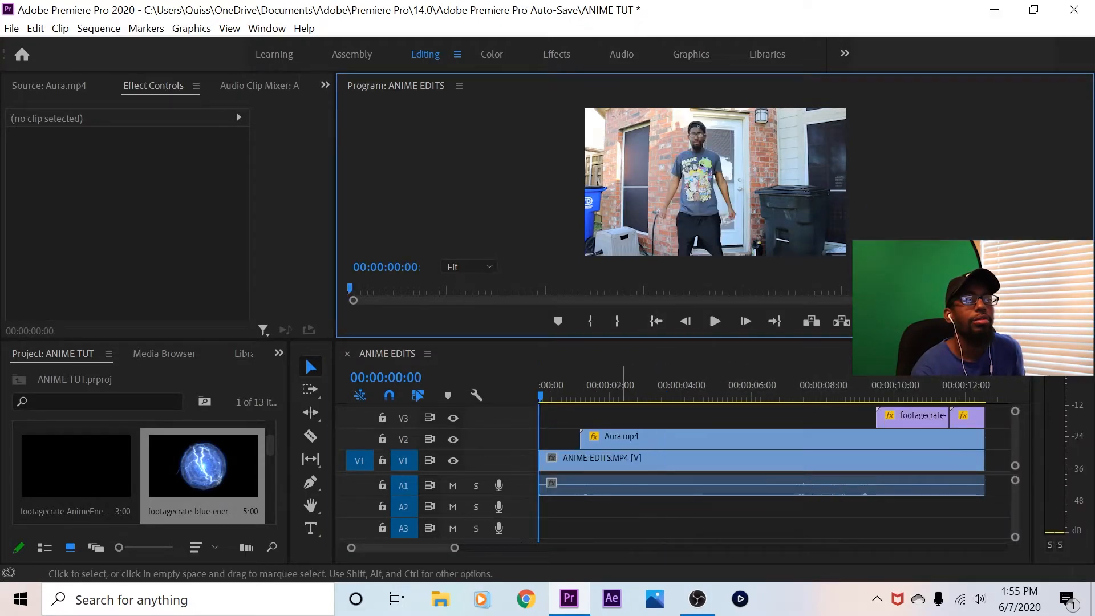
click(575, 392)
drag(574, 393, 608, 392)
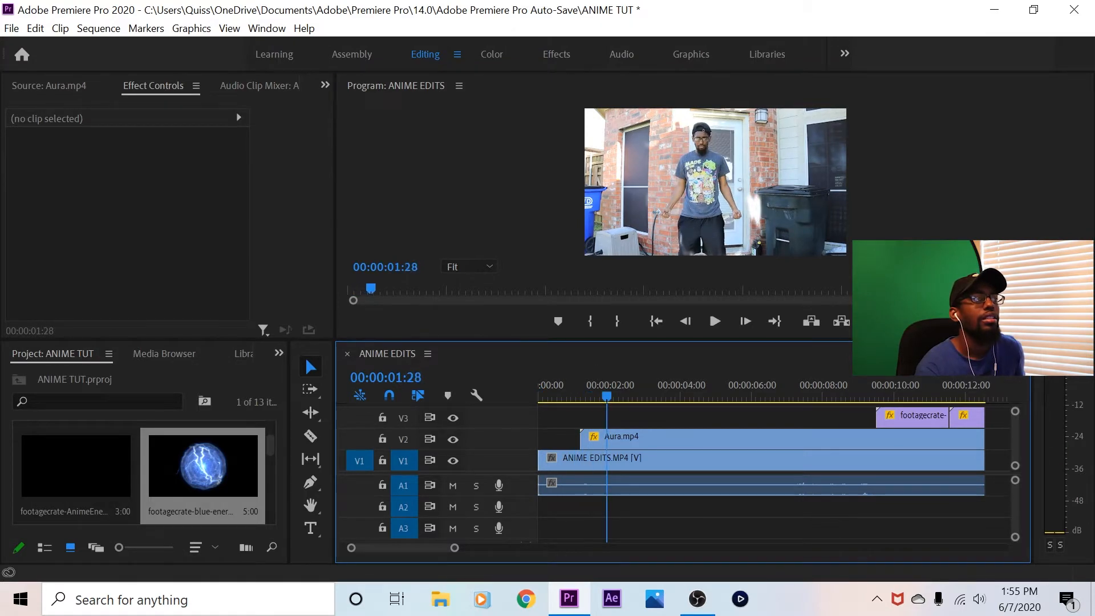
Place two copies of the 1:01 footagecrate anime lightning clip end to end on V3, starting at 00:00:01:28
click(49, 86)
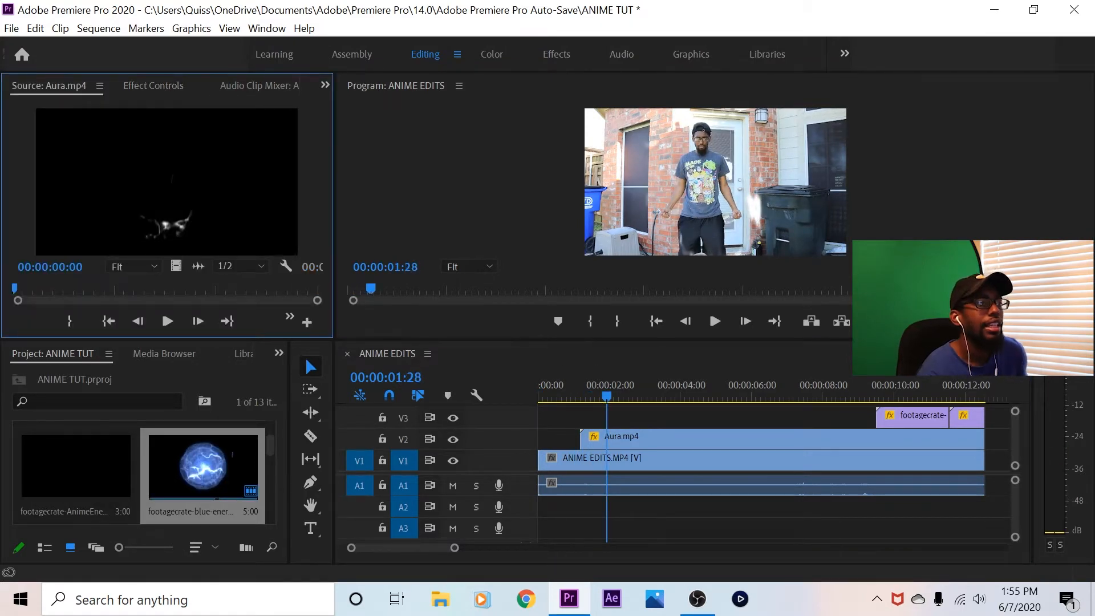
scroll(202, 465, down, 1)
scroll(202, 464, down, 1)
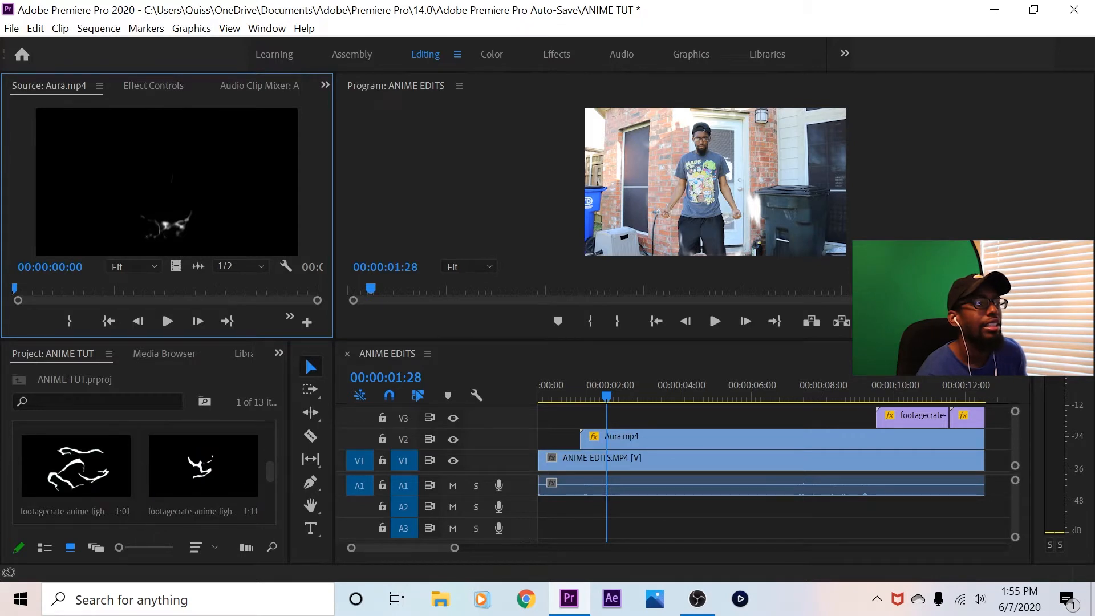
drag(76, 466, 608, 417)
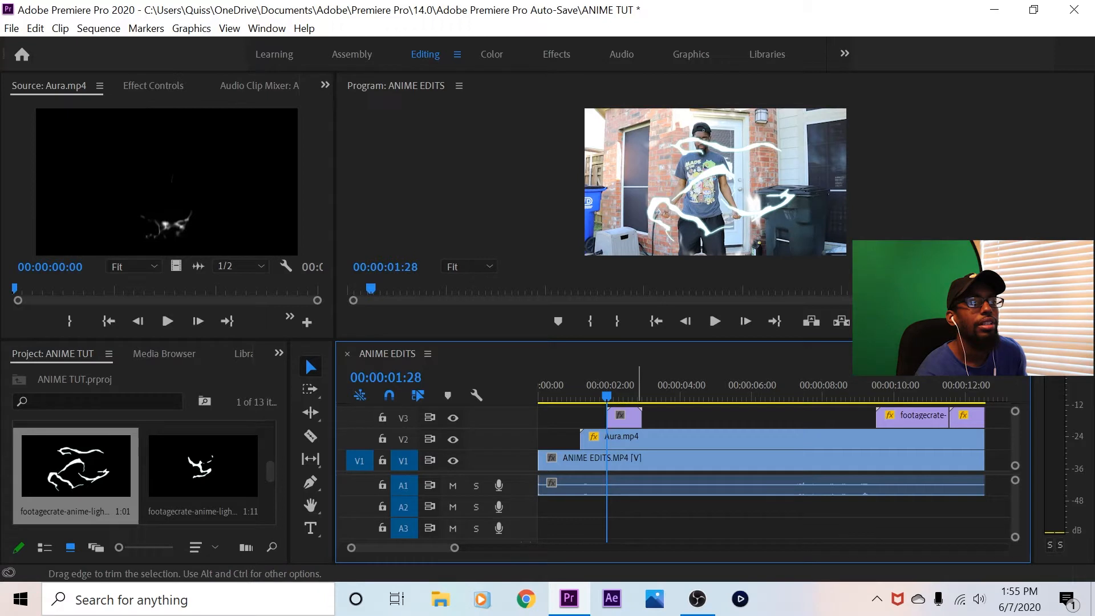
drag(75, 466, 660, 418)
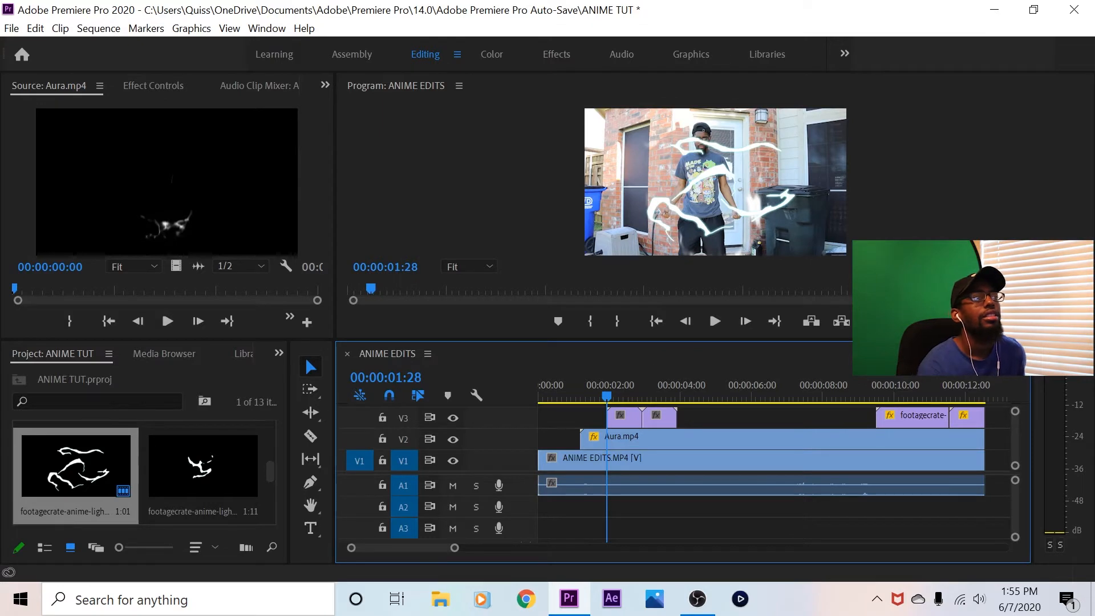
At 00:00:02:05, set the first lightning clip's scale to 43 and its position to 822, 500 over the torso
click(152, 85)
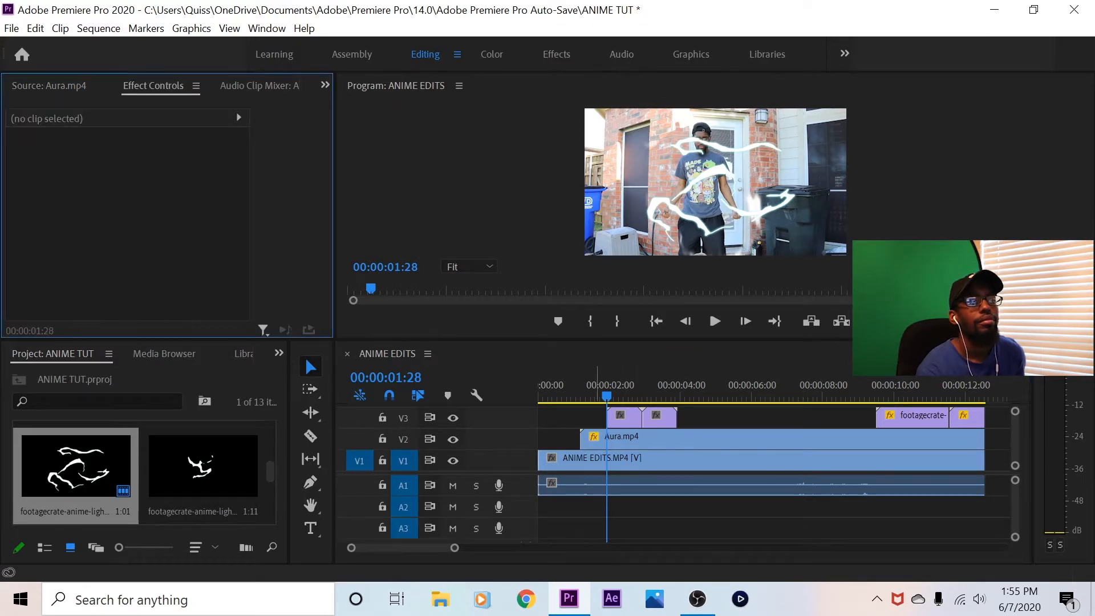
drag(606, 395, 614, 396)
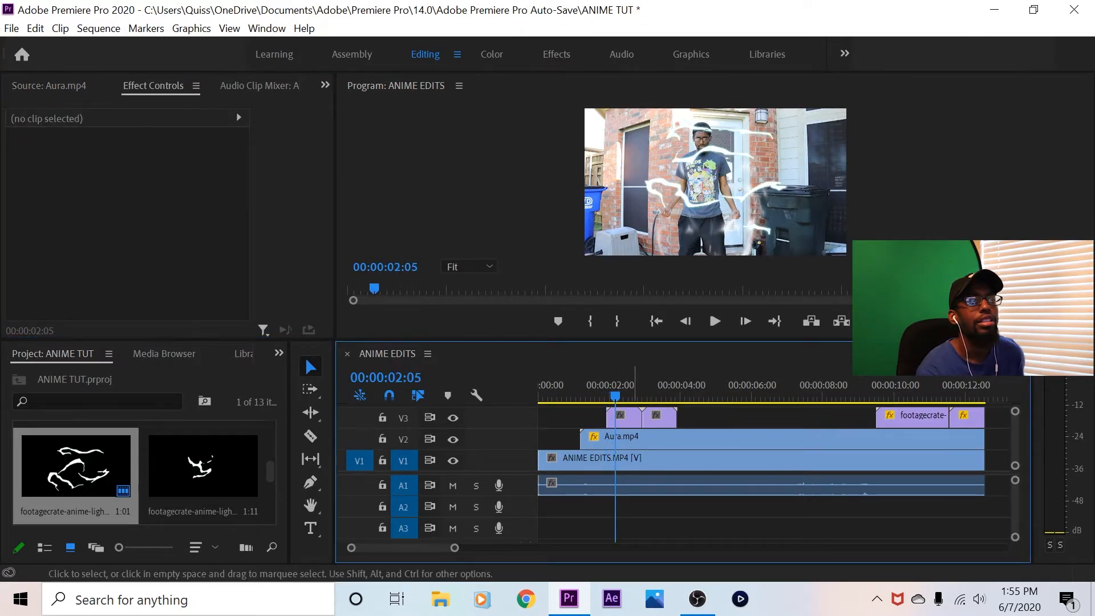
click(631, 420)
drag(131, 191, 153, 173)
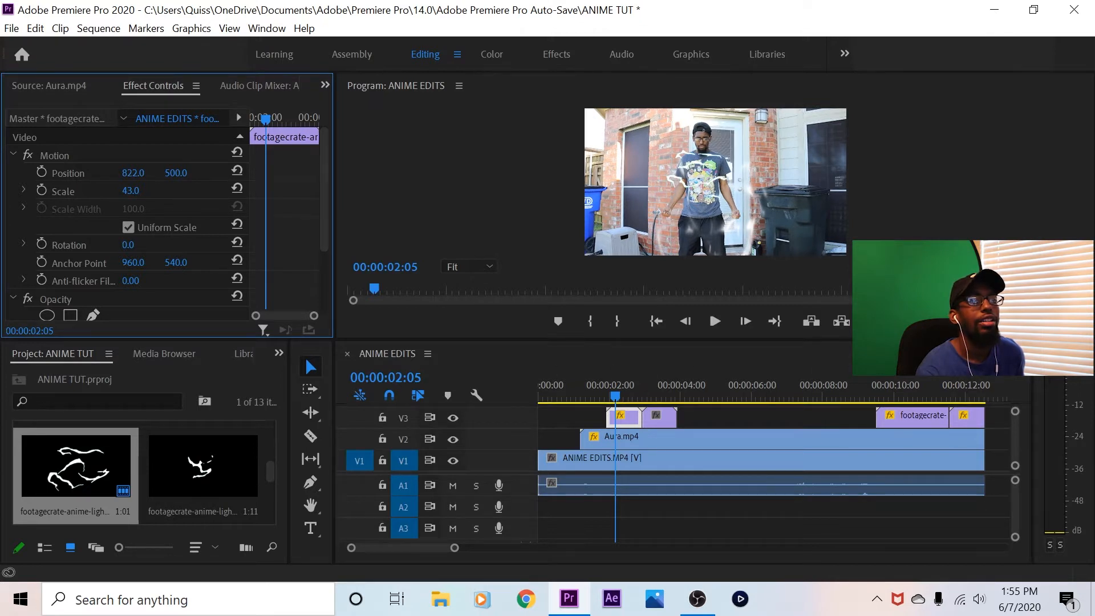
Stack the second lightning clip on V4 directly above the first, with scale 40 and position 842, 831
drag(1015, 455, 1015, 449)
drag(664, 440, 630, 423)
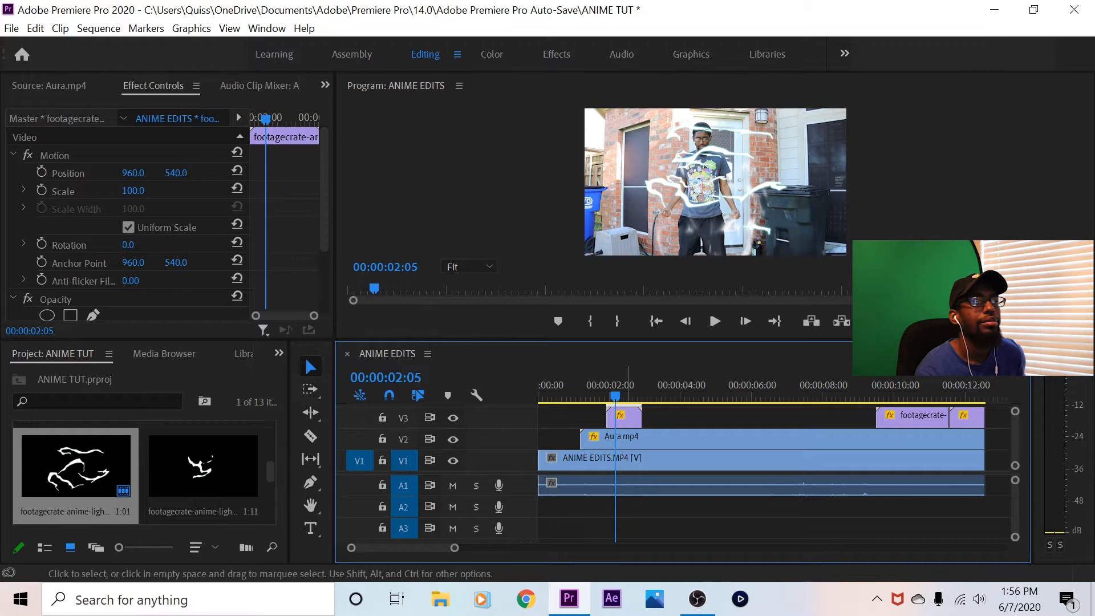
drag(133, 191, 98, 191)
drag(175, 172, 341, 172)
drag(133, 172, 66, 172)
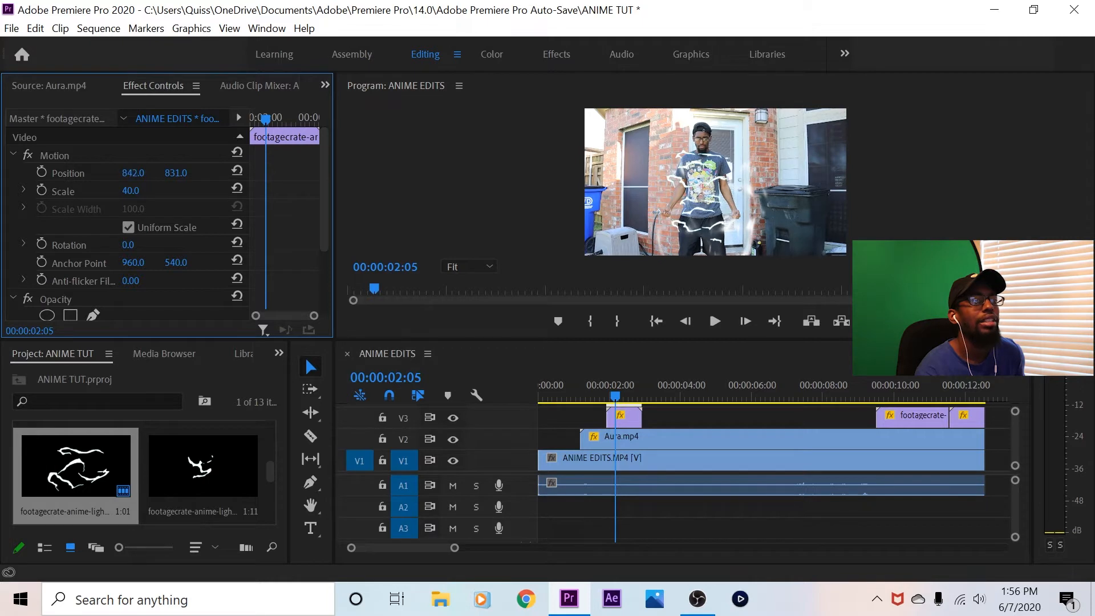
Turn off Uniform Scale for the V4 lightning clip, then set its scale width to 65 and vertical position to 909
click(129, 227)
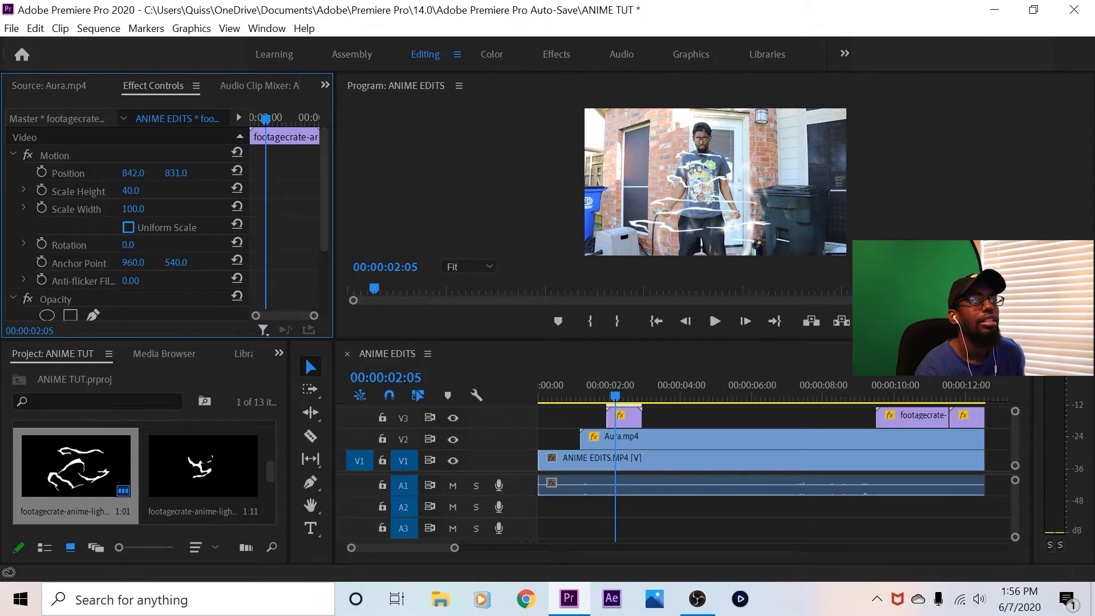
drag(131, 209, 111, 208)
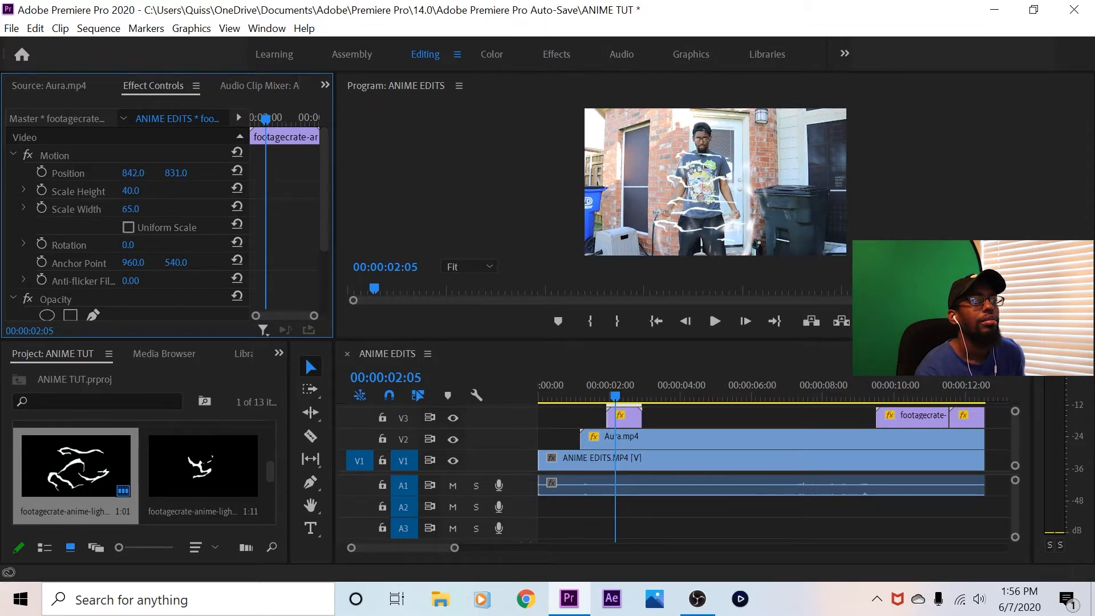
drag(175, 172, 220, 172)
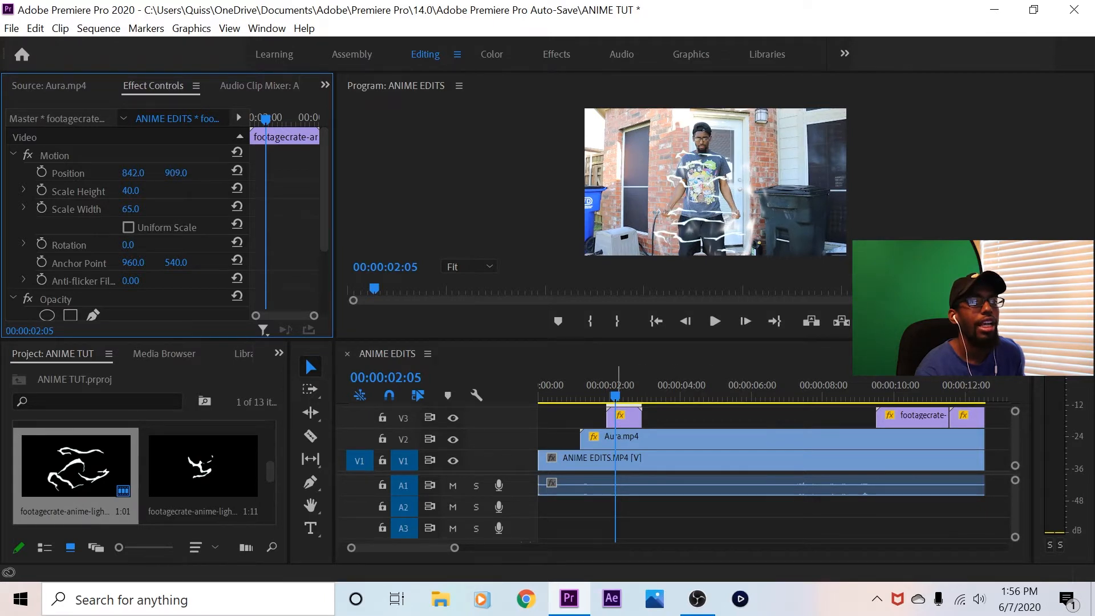
Duplicate the lightning clips on V3 and V4 and place each copy right after its original
click(627, 416)
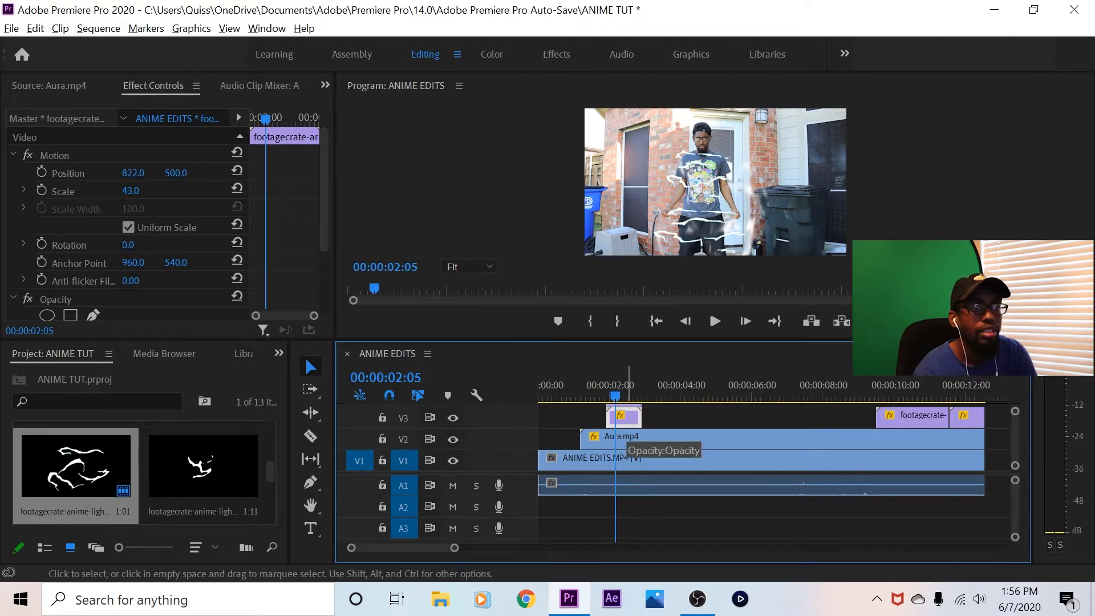
drag(637, 417, 672, 417)
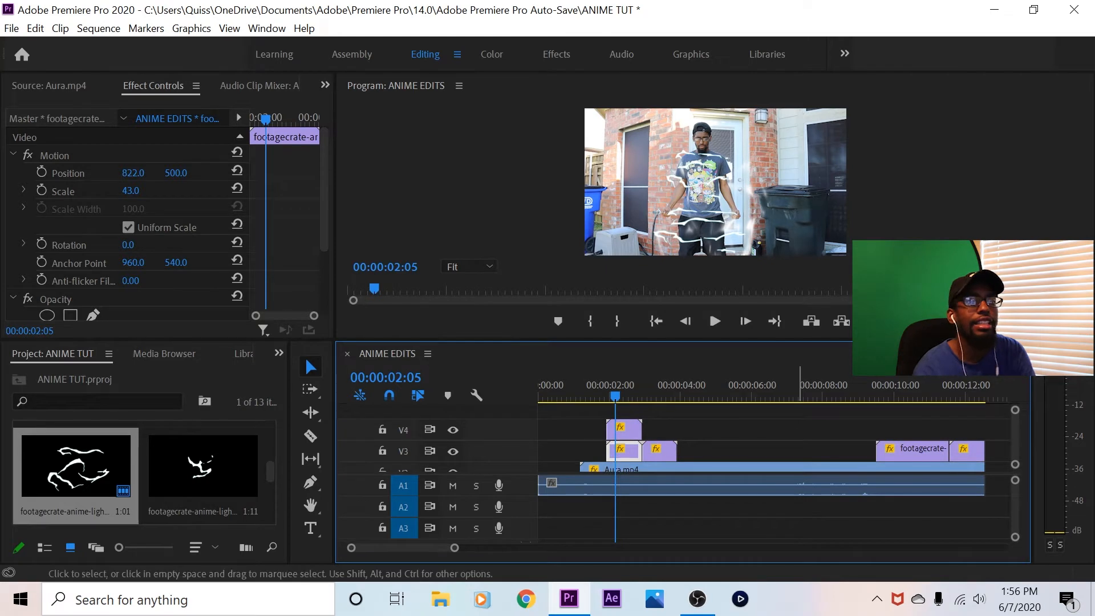
click(624, 428)
drag(633, 429, 670, 429)
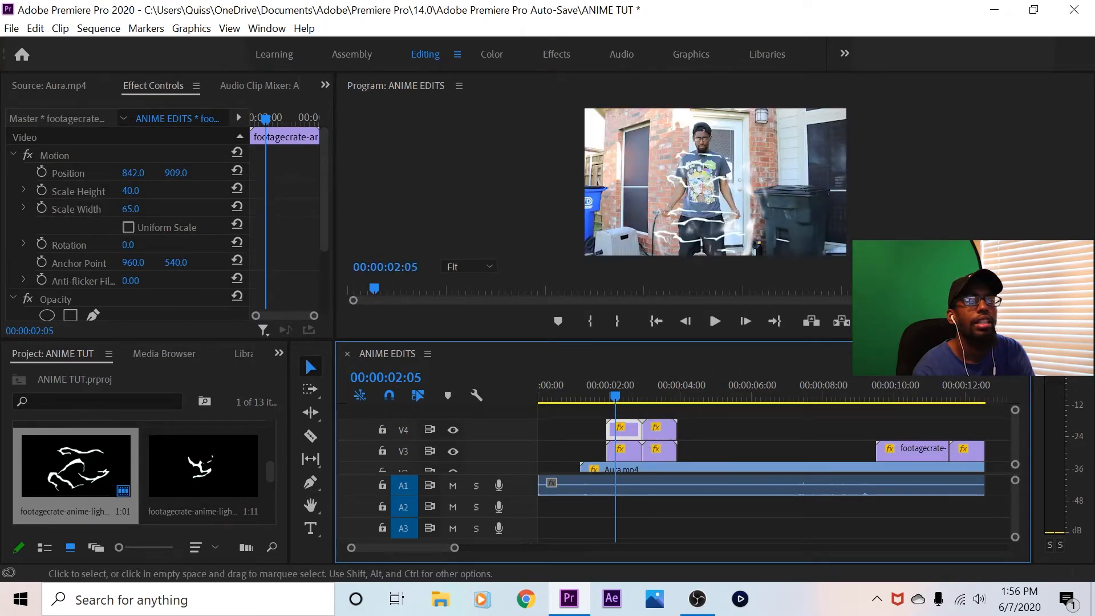
Play the sequence from the start to 00:00:04:20 in the maximized program preview to check the lightning around the body
click(656, 321)
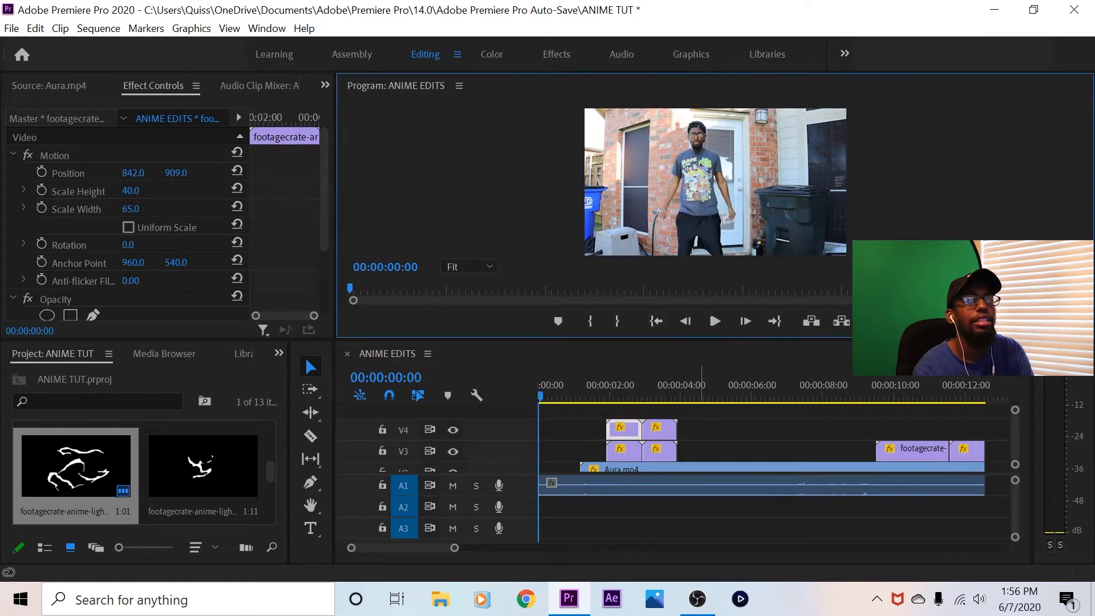
key(grave)
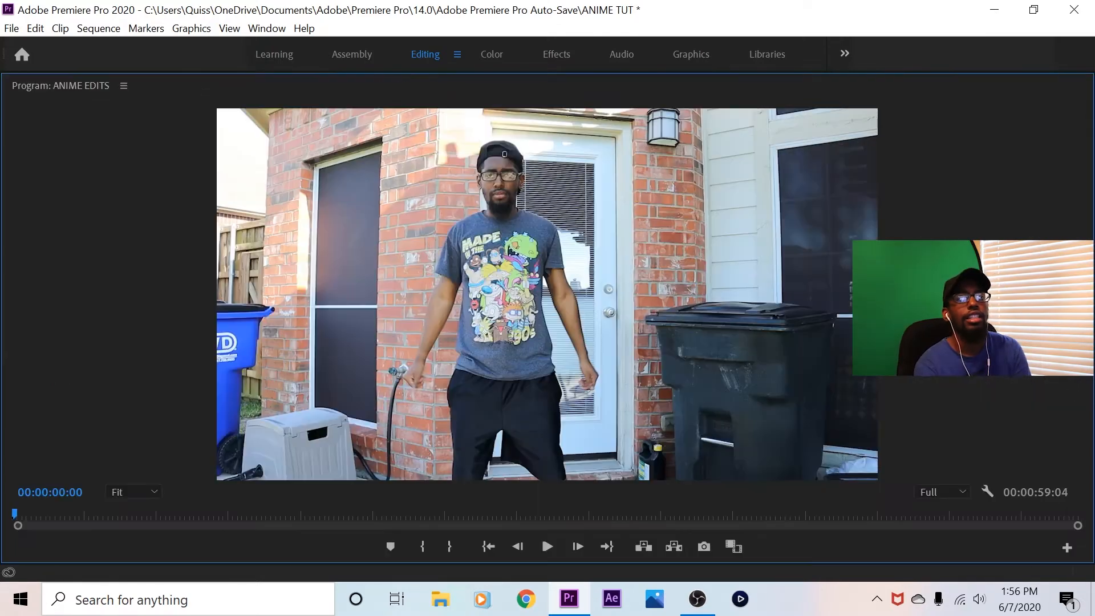
key(space)
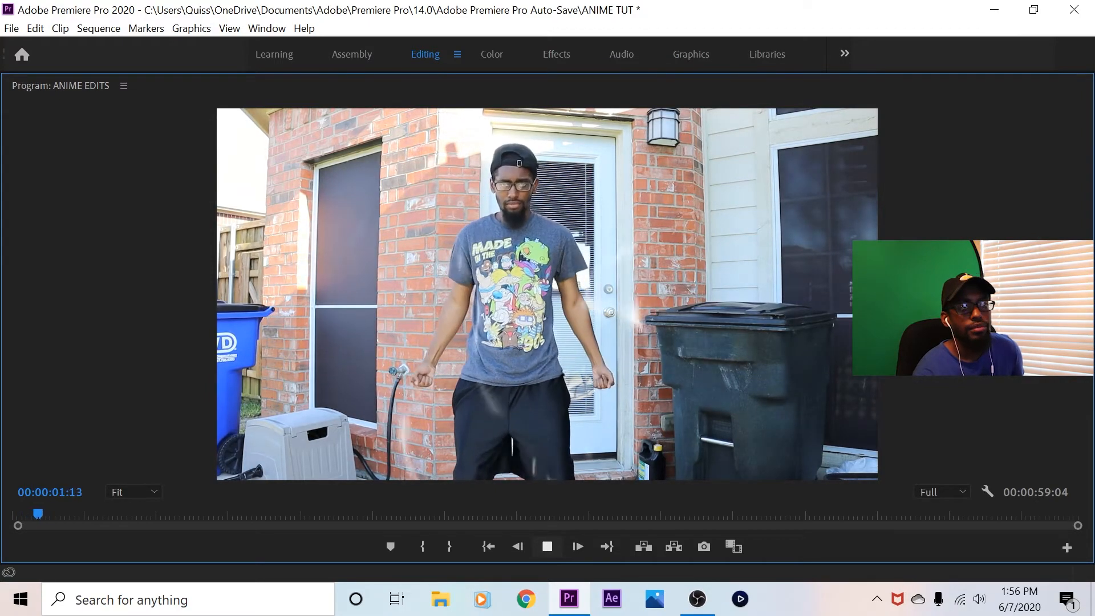
key(space)
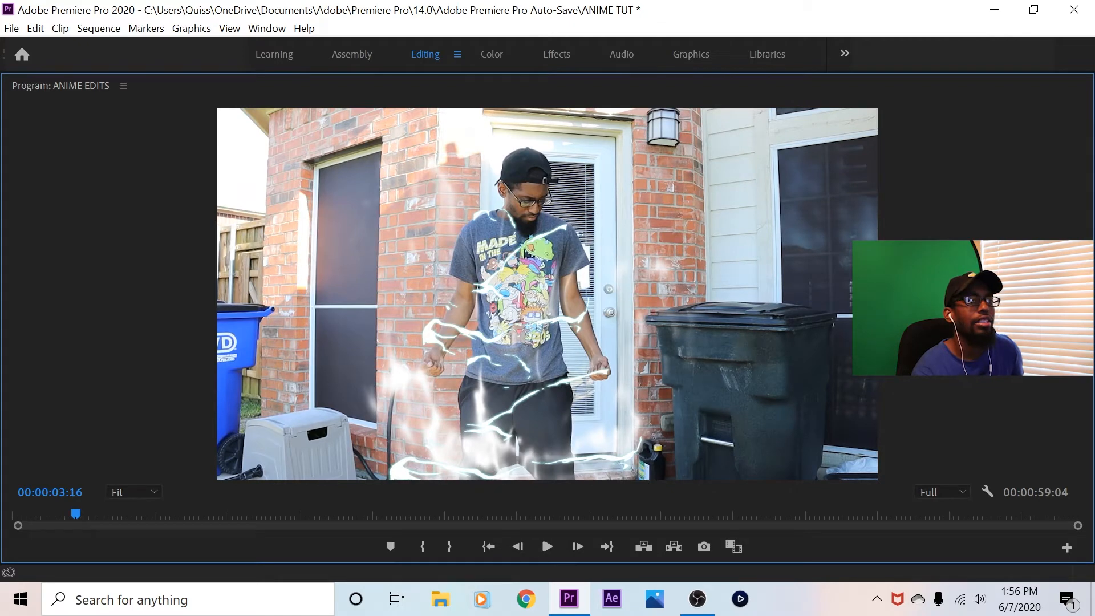
drag(76, 514, 22, 514)
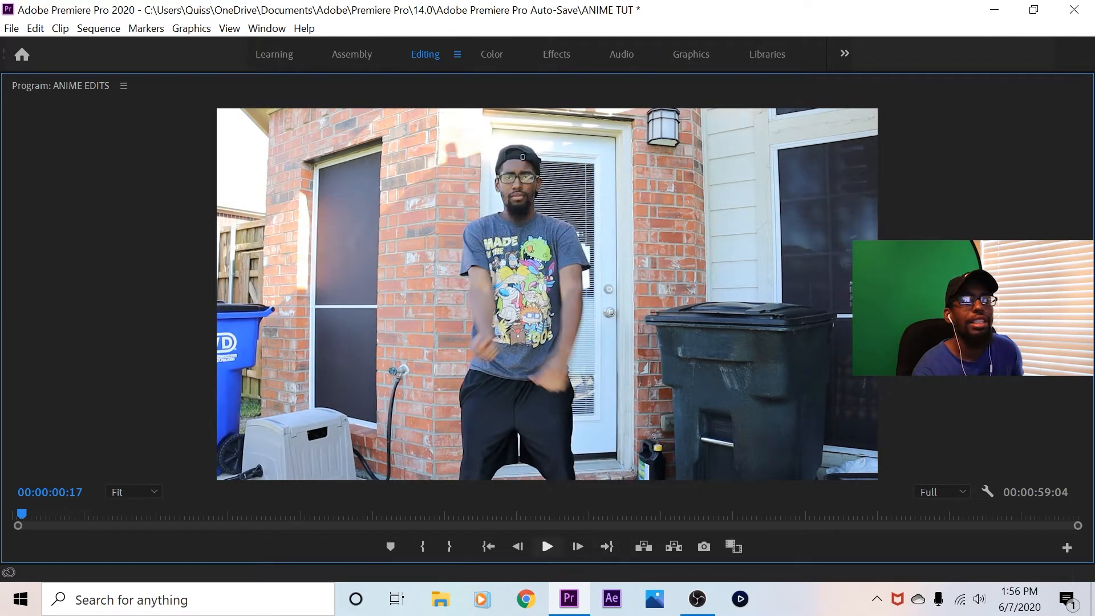
click(547, 547)
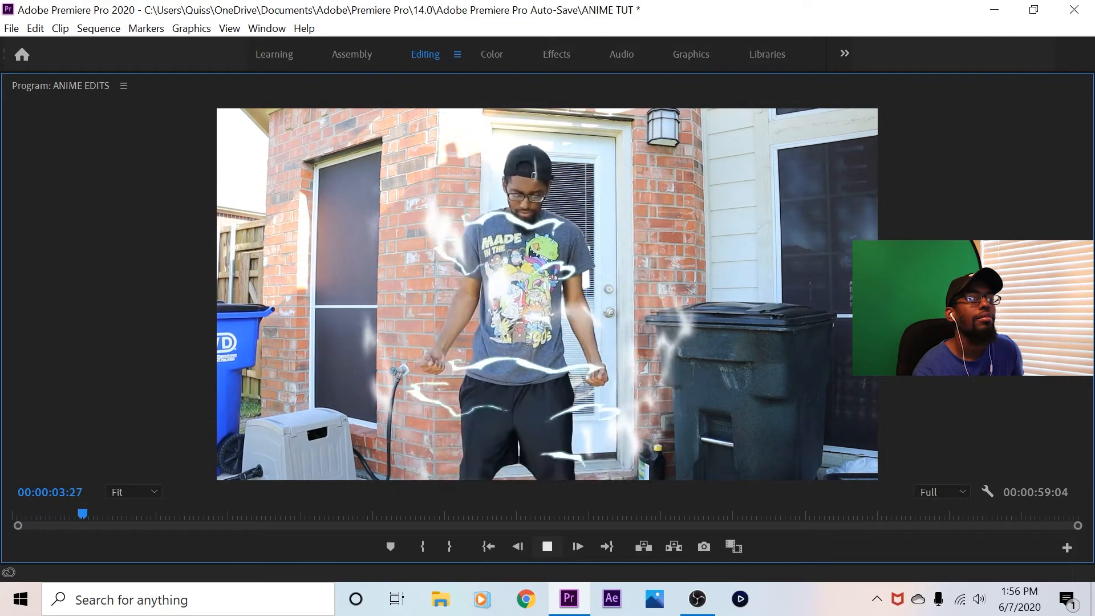
key(space)
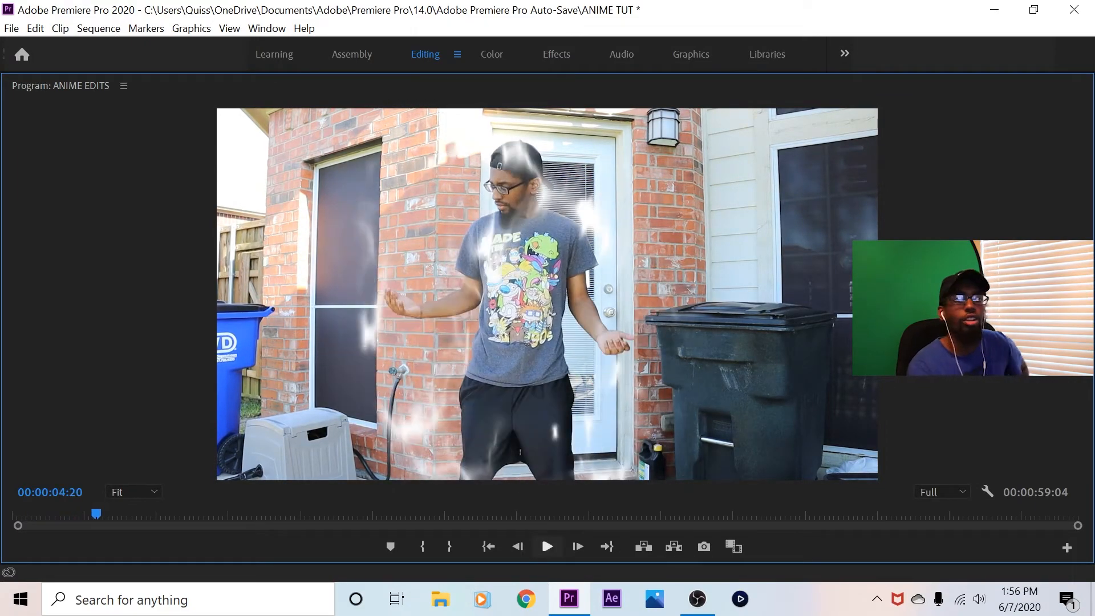
key(grave)
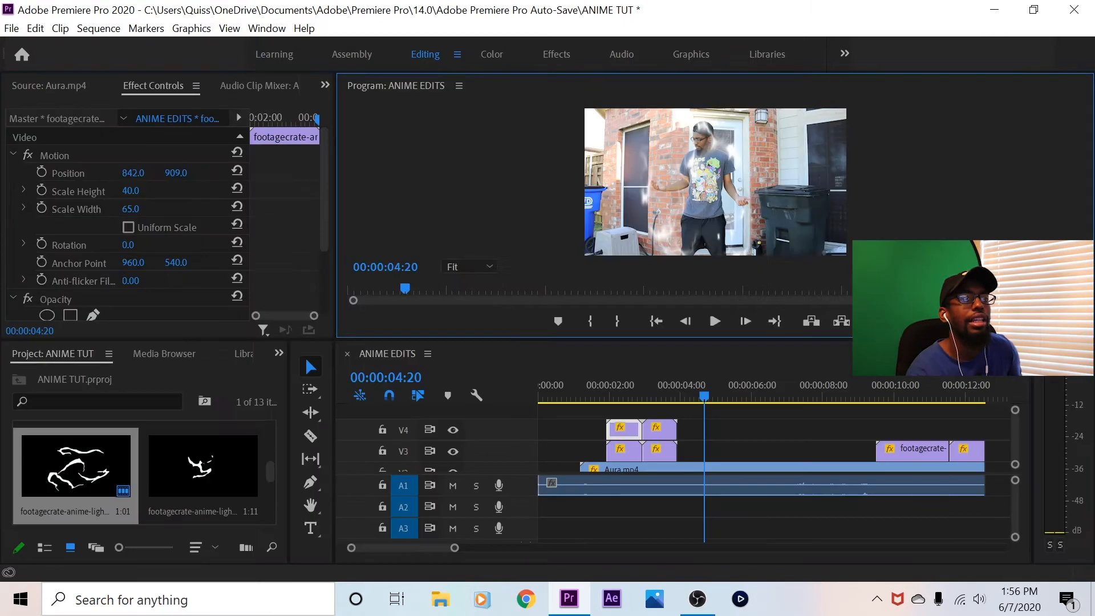
Play the sequence from 00:00:04:20 through the end of the first footage clip to review the remaining effects
click(714, 321)
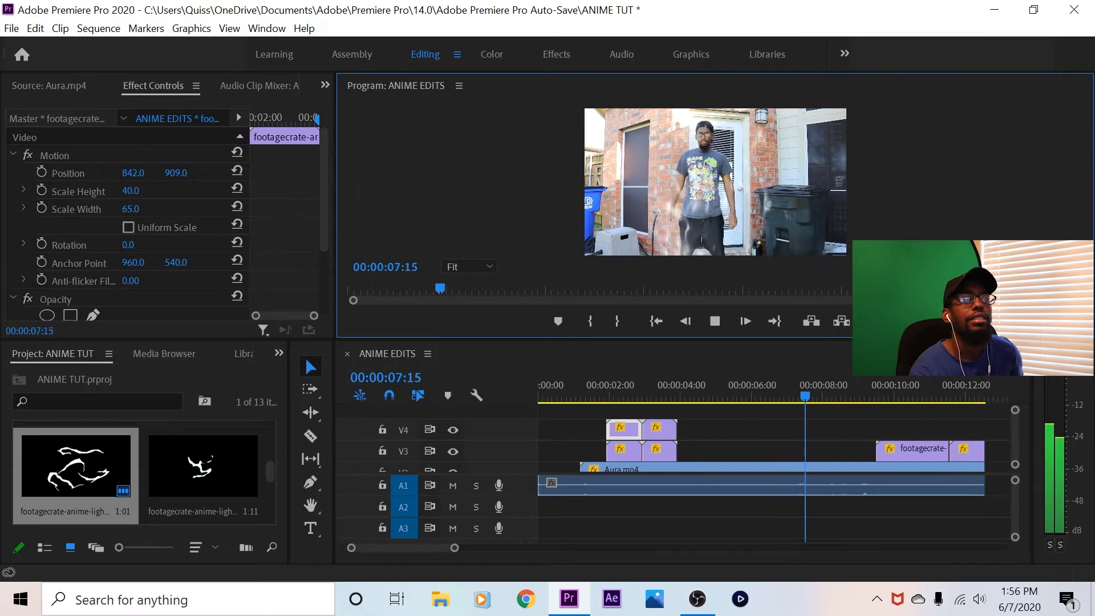
key(grave)
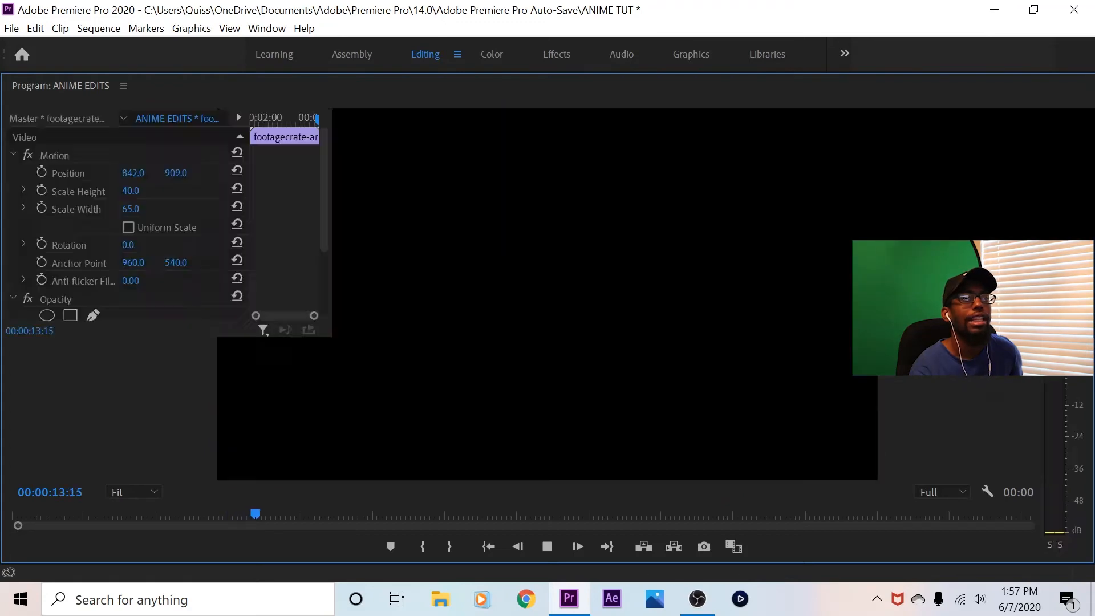
key(grave)
key(space)
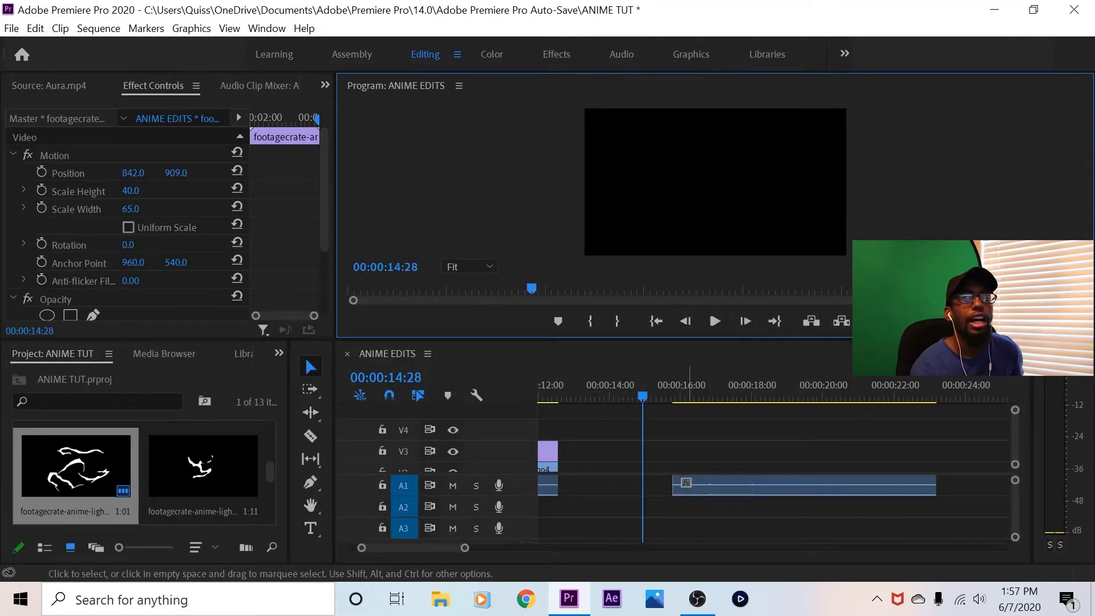
Move the playhead to 00:00:18:06 in the second ANIME EDITS.MP4 clip
click(713, 445)
key(minus)
key(minus)
key(minus)
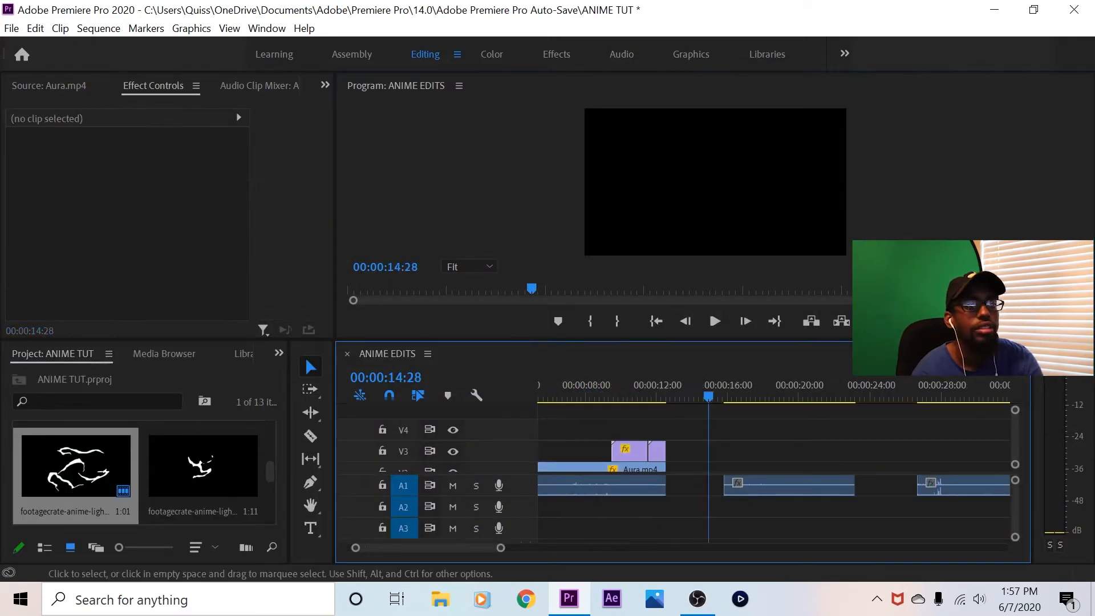
scroll(730, 444, down, 3)
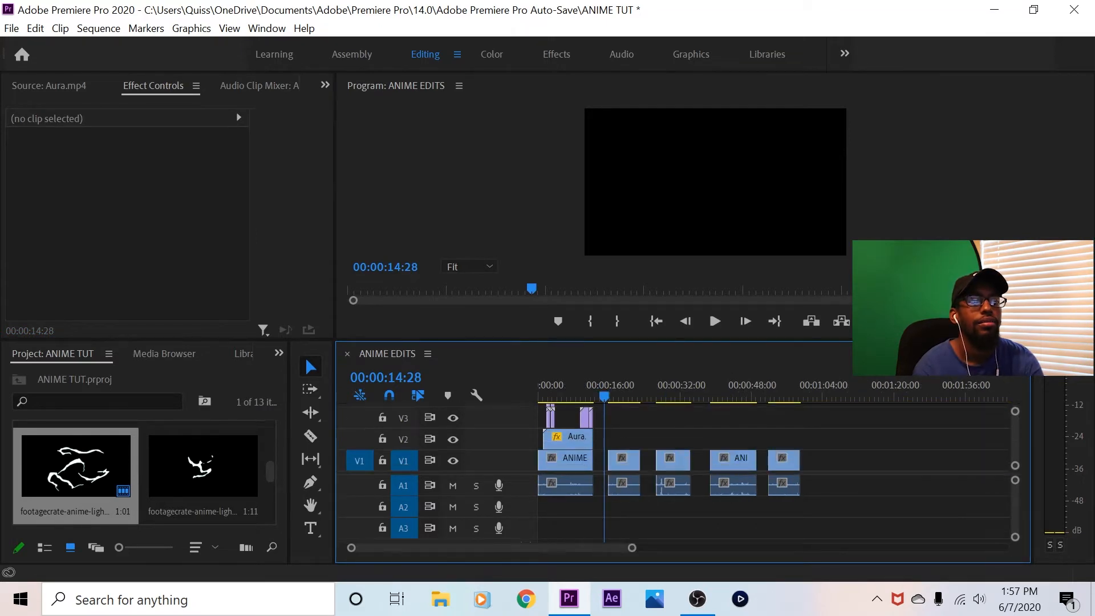
key(equal)
key(equal)
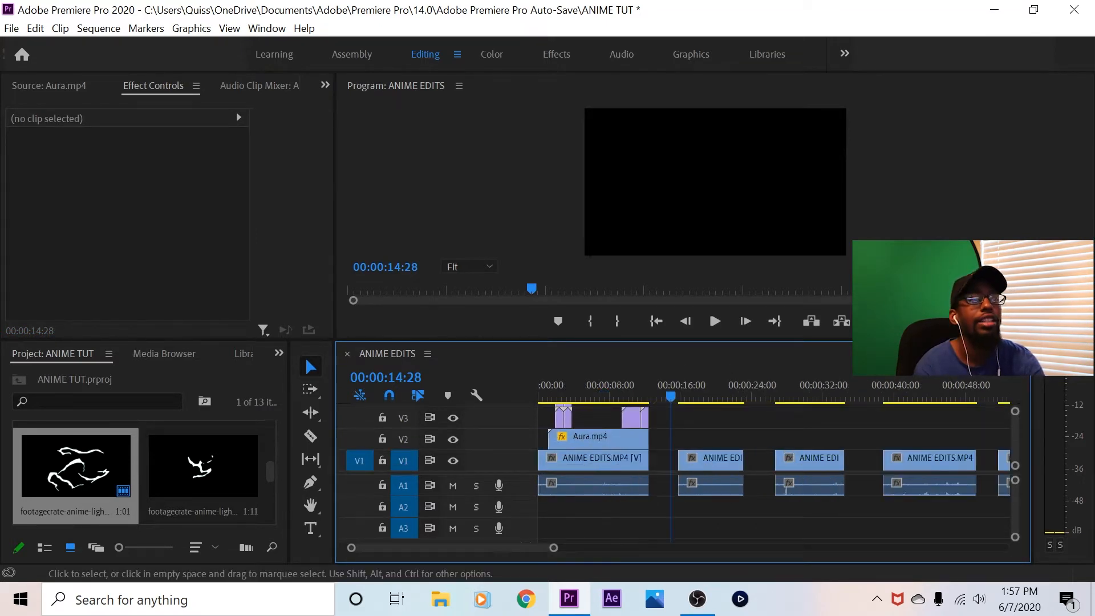
click(796, 391)
drag(796, 393, 832, 393)
Browse the project's energy clips, open Cosmic Energy.mp4 in the source monitor and scrub it to 00:00:07:15
click(49, 86)
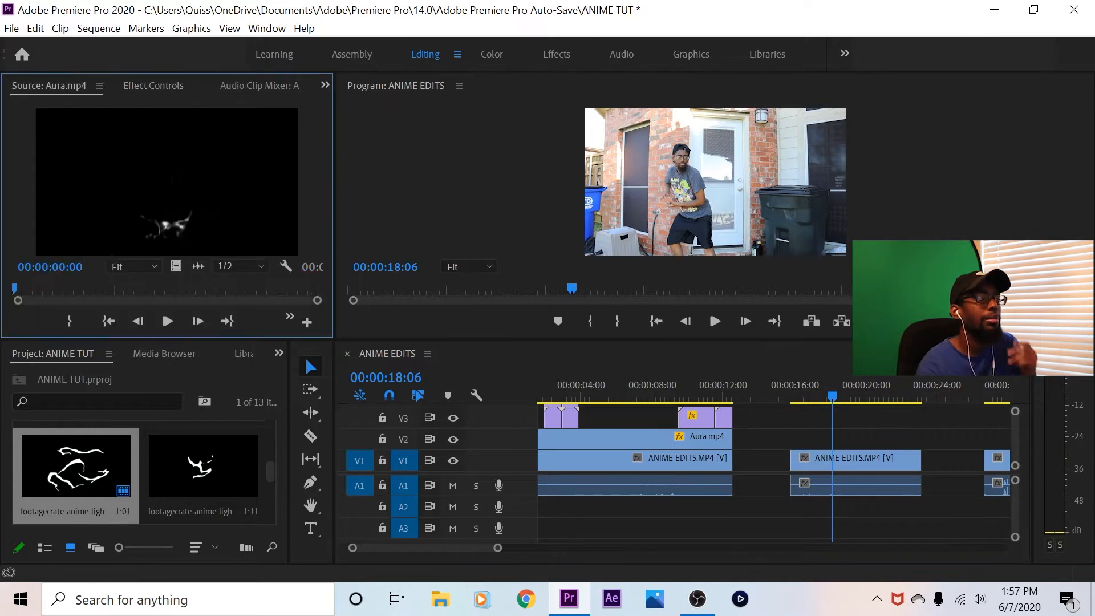
scroll(202, 465, down, 2)
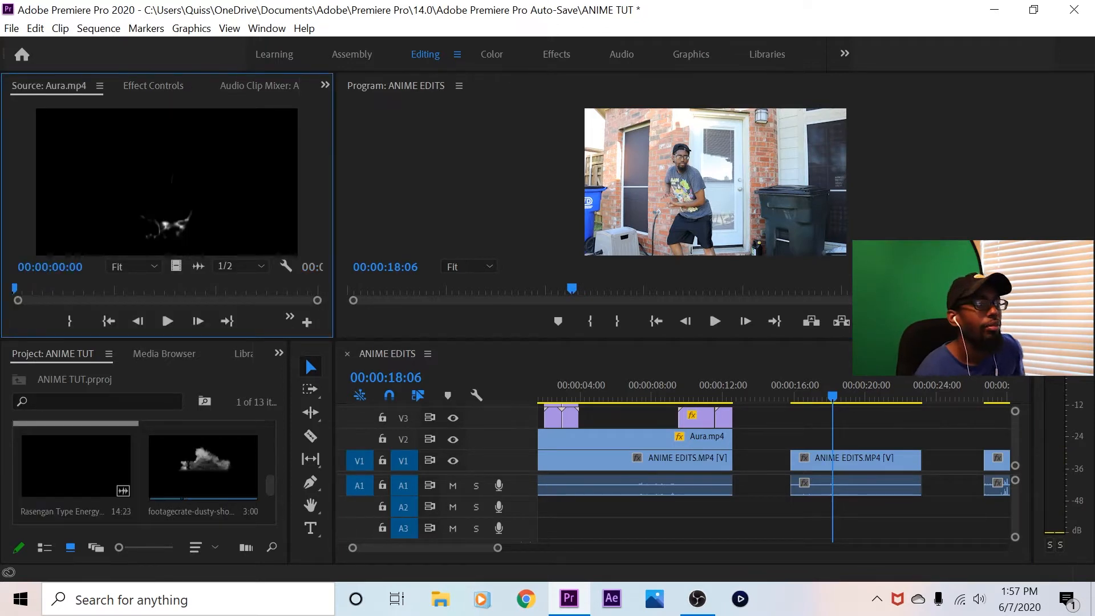
scroll(202, 465, down, 1)
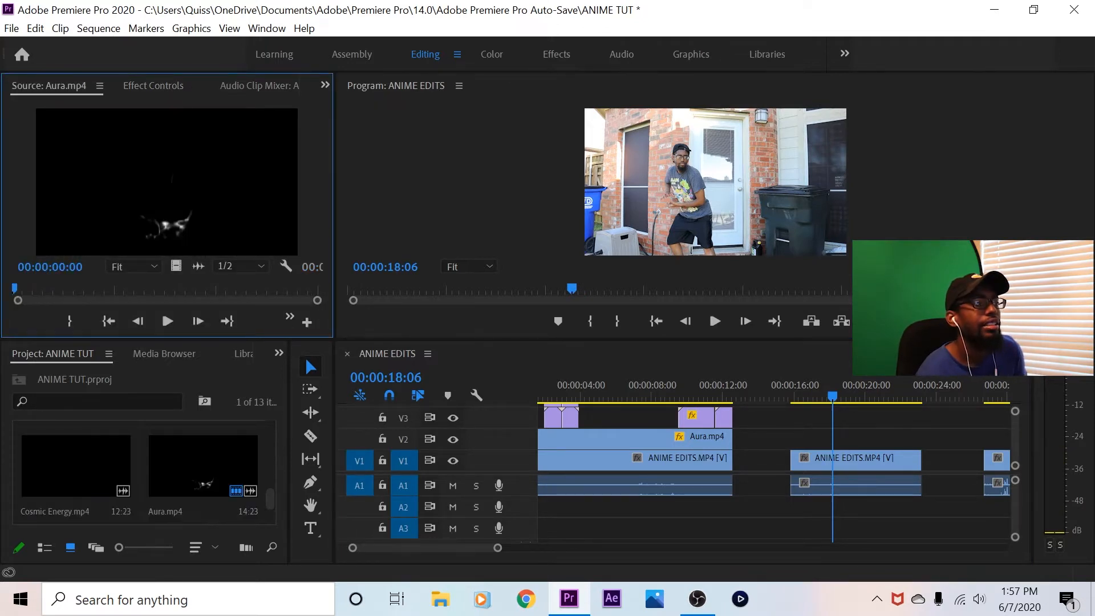
scroll(203, 464, up, 1)
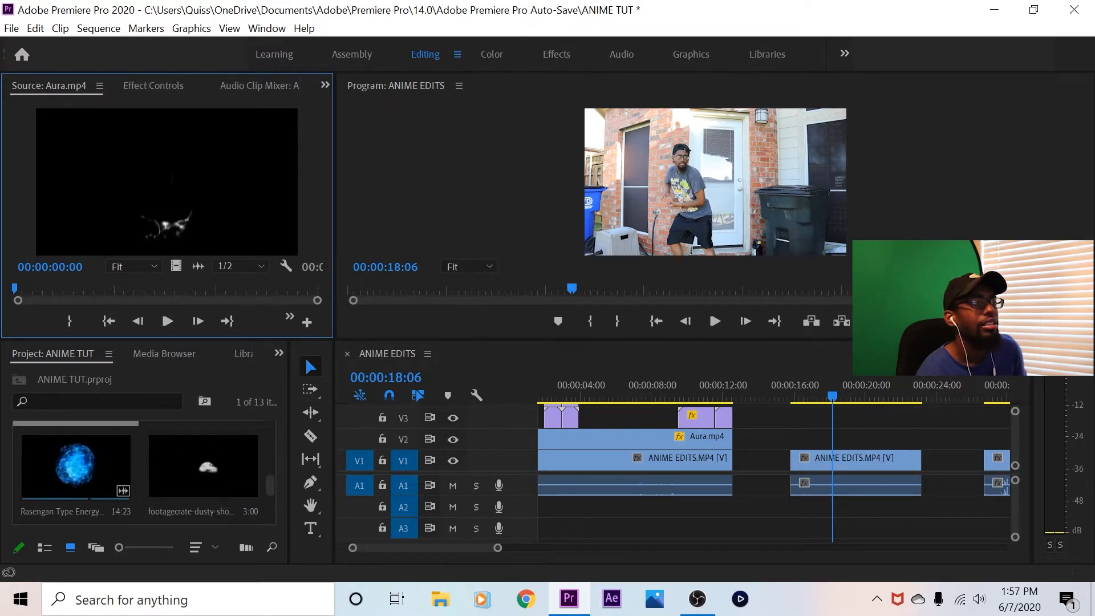
scroll(202, 465, down, 1)
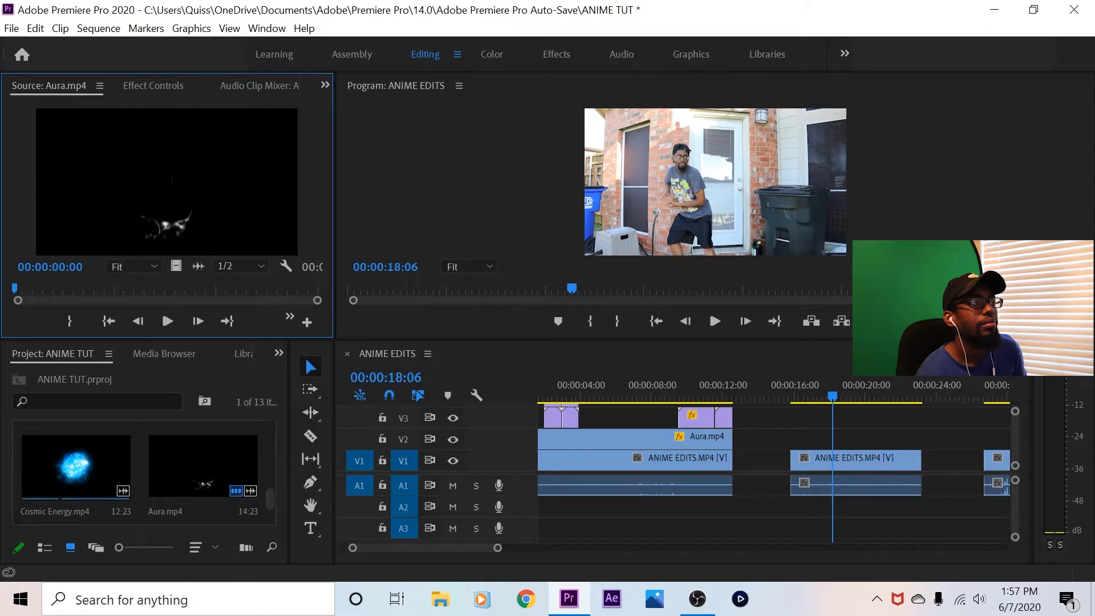
click(86, 467)
drag(15, 289, 168, 289)
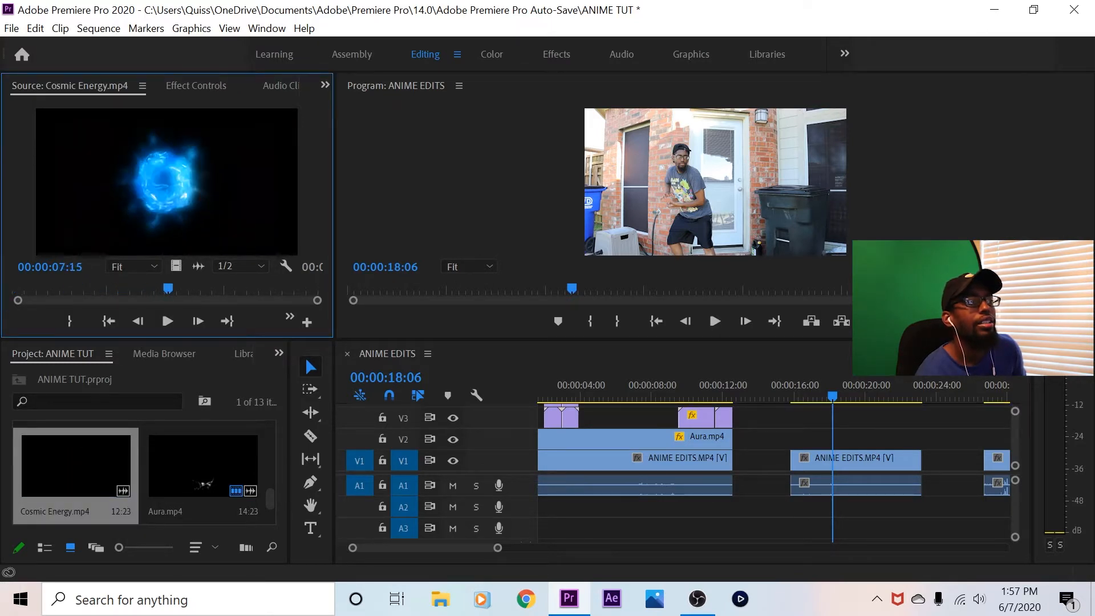
Place Cosmic Energy.mp4 on V2 above the second footage clip, hide V2, and shift the clip to start at 00:00:17:17
click(108, 321)
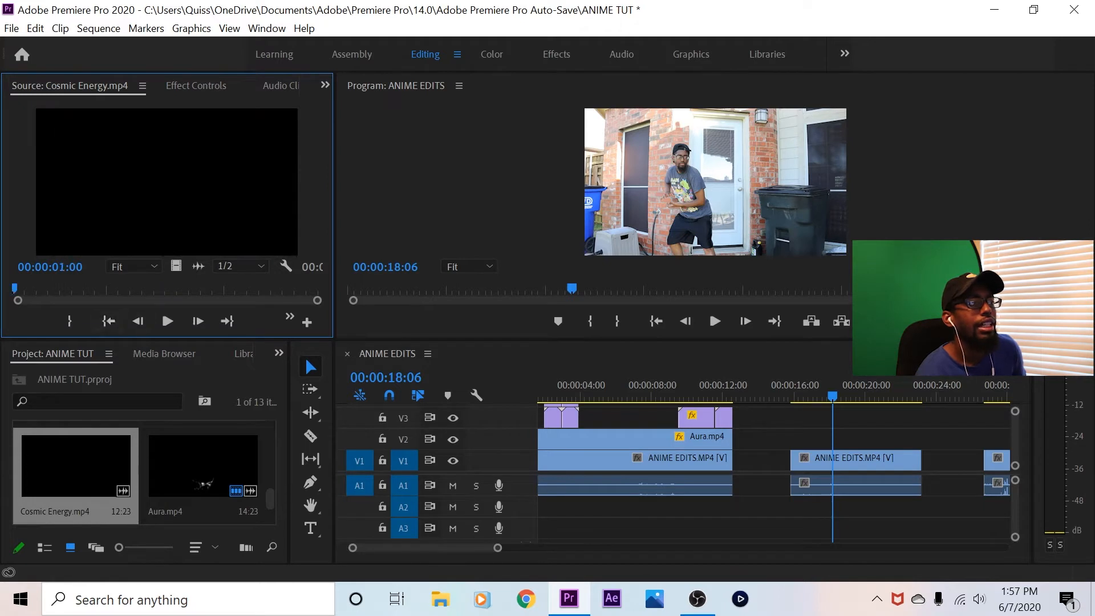
drag(75, 466, 867, 453)
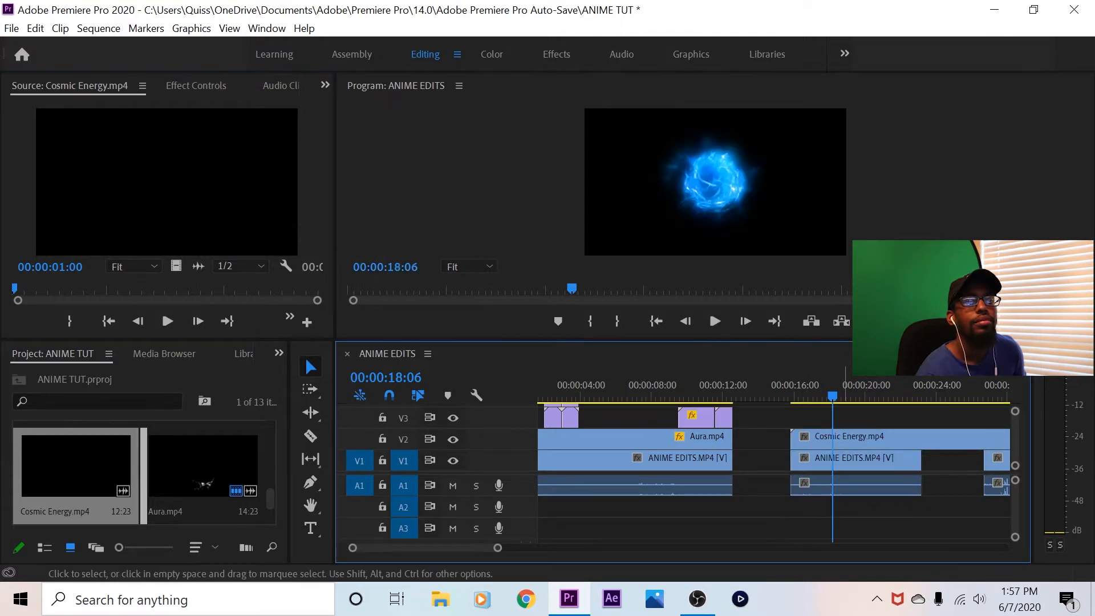
click(812, 440)
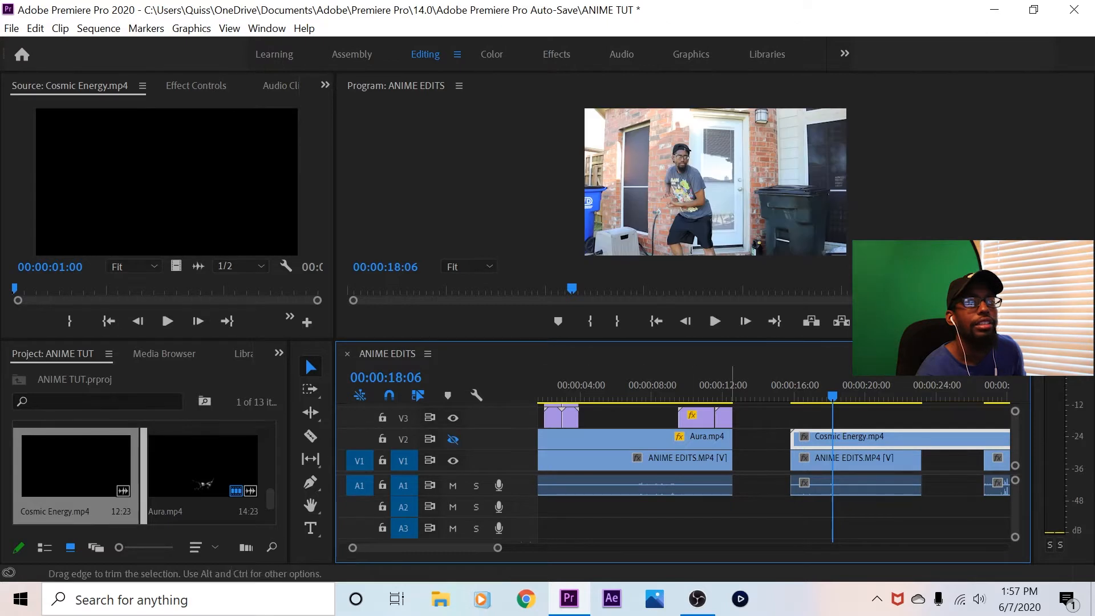
mouse_move(833, 394)
mouse_down()
mouse_move(794, 394)
mouse_move(821, 395)
mouse_up()
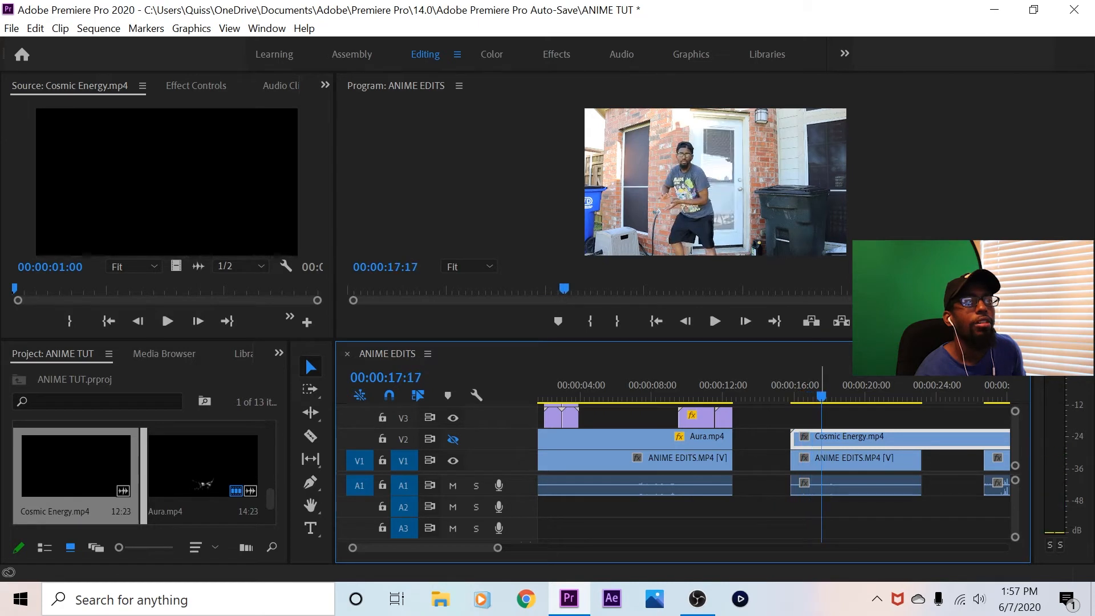
drag(839, 438, 871, 439)
click(862, 368)
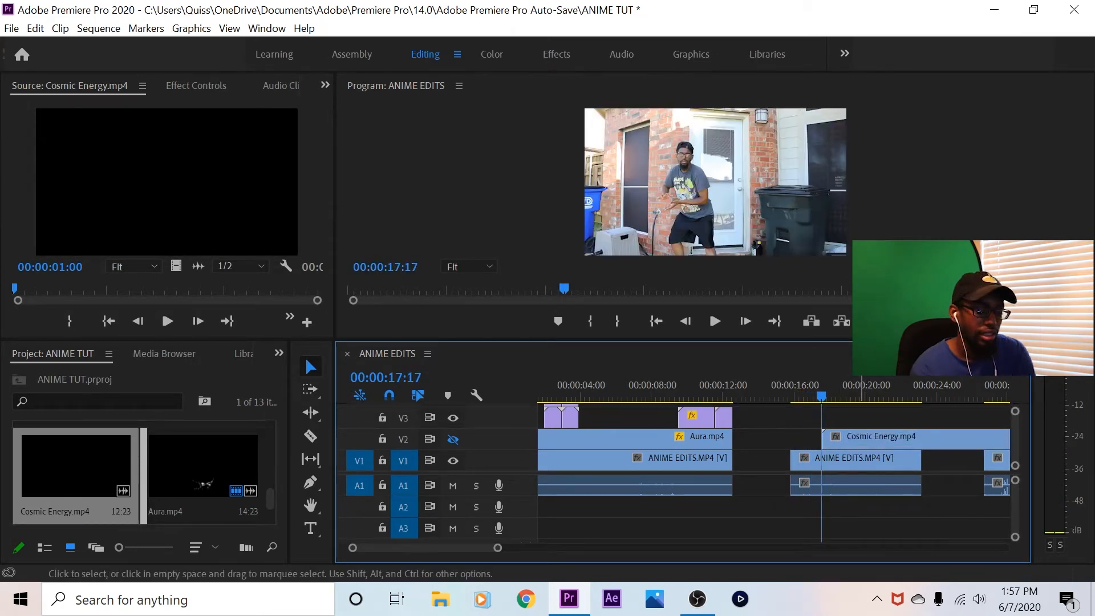
Split Cosmic Energy.mp4 on V2 at the end of the second footage clip and clear the excess part
key(minus)
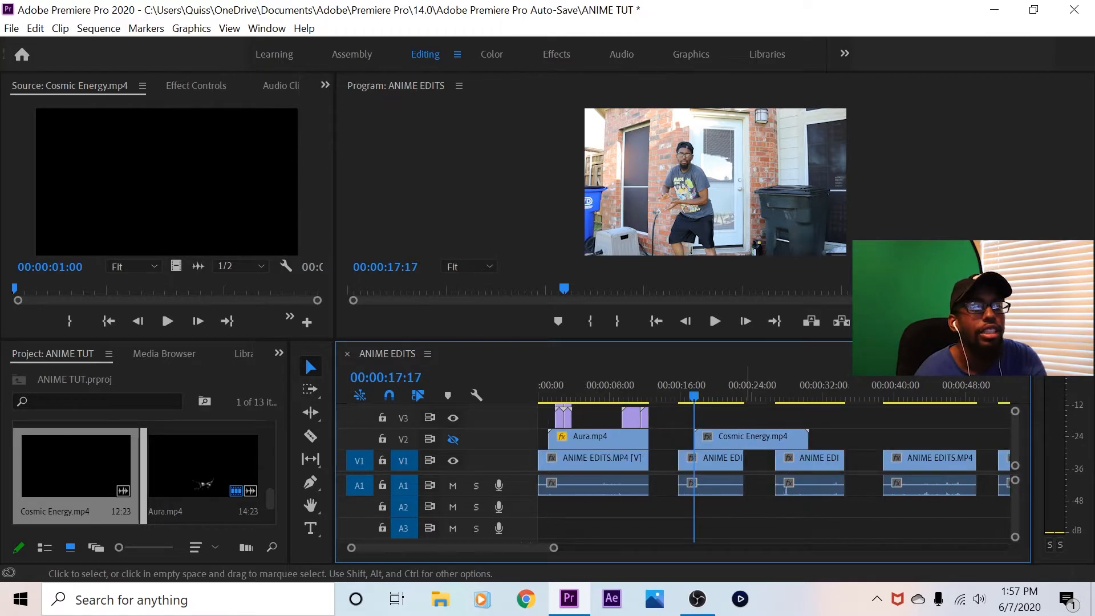
click(311, 436)
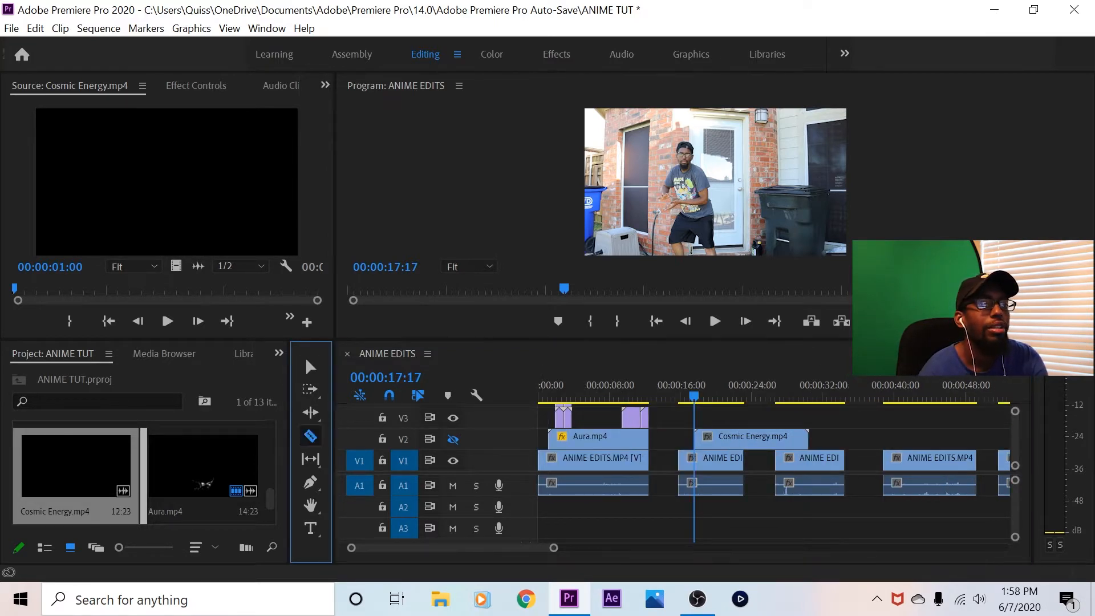
click(744, 436)
key(v)
right_click(774, 439)
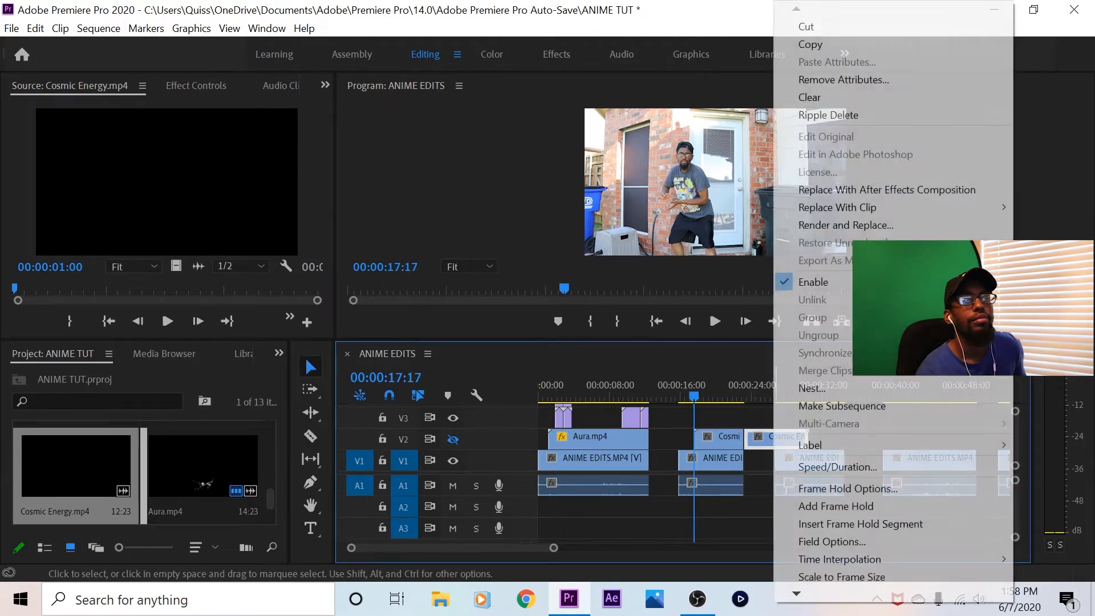
click(809, 97)
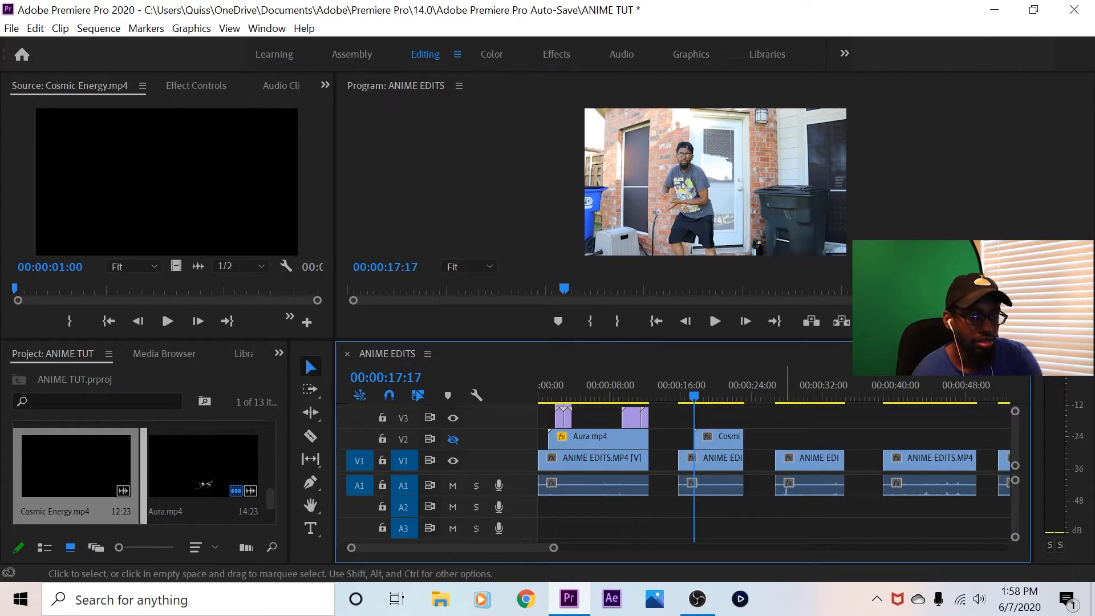
key(=)
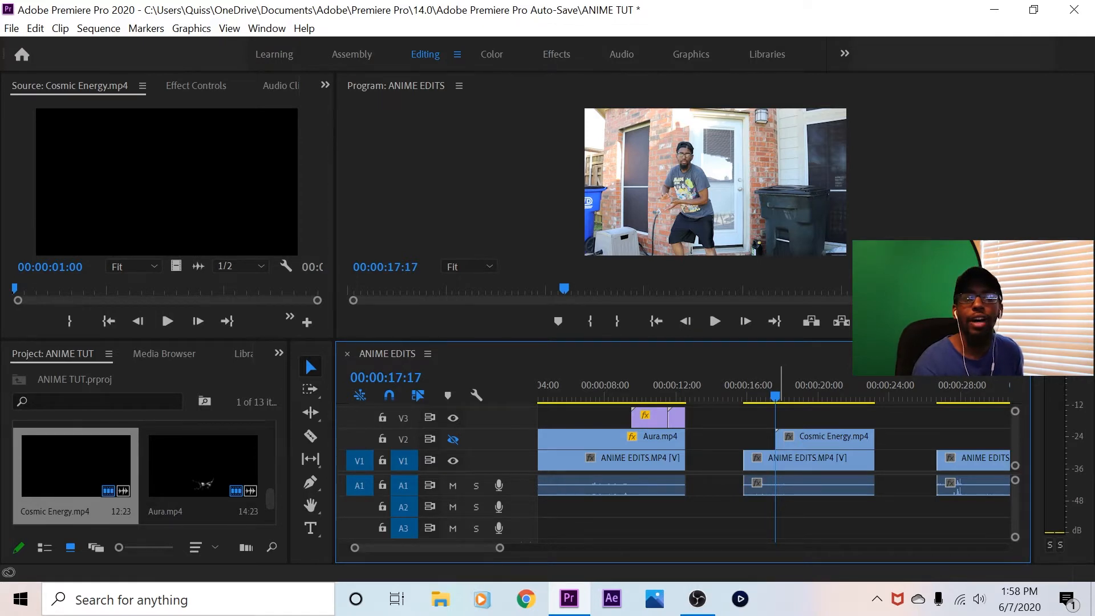
Make track V2 visible again and move the playhead to 00:00:17:24
mouse_move(775, 396)
mouse_down()
mouse_move(825, 397)
mouse_move(775, 396)
mouse_up()
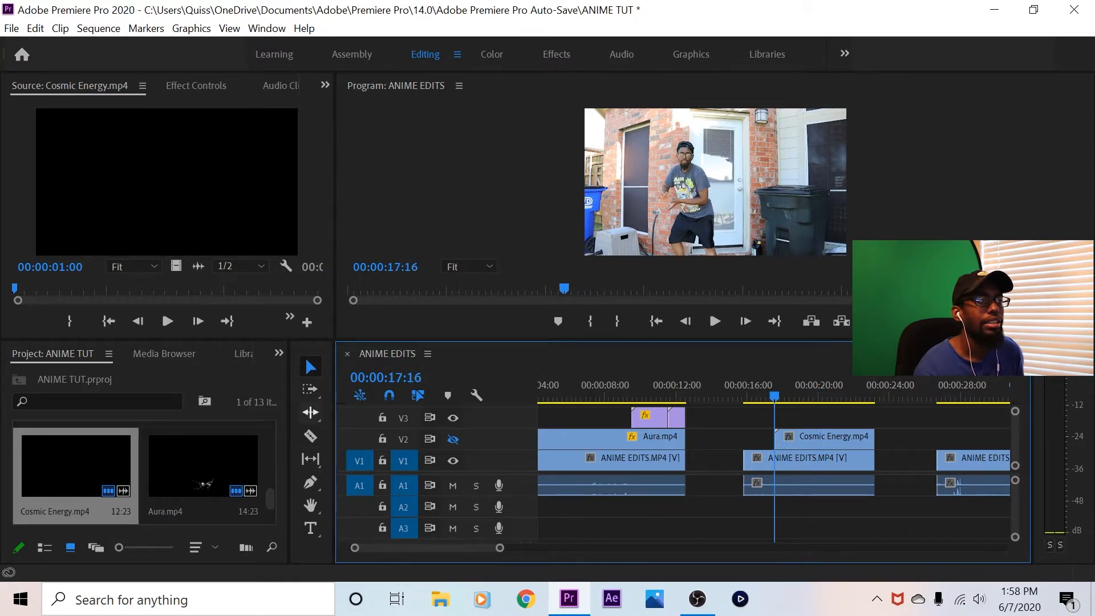
click(453, 440)
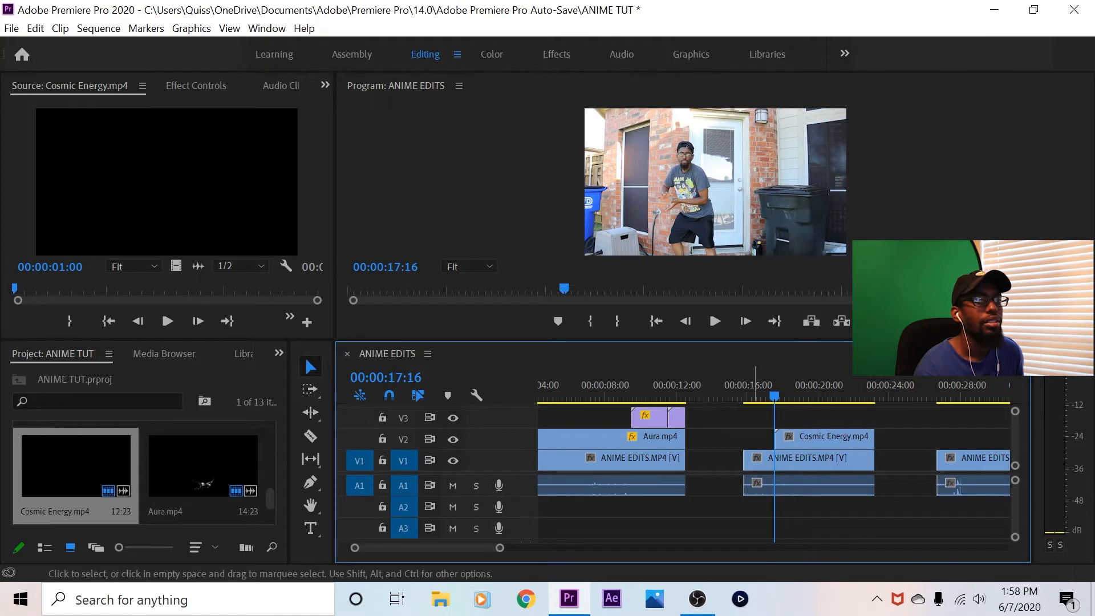
click(779, 396)
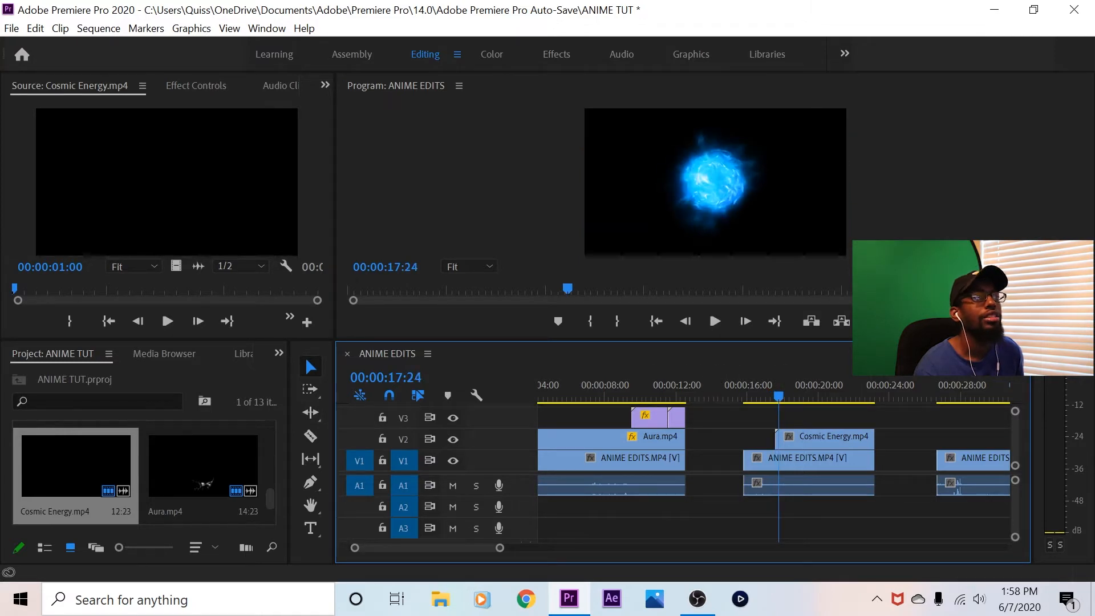
Compare the Screen, Linear Dodge (Add) and Lighter Color blend modes on the Cosmic Energy.mp4 clip, and settle on Linear Dodge (Add)
click(815, 439)
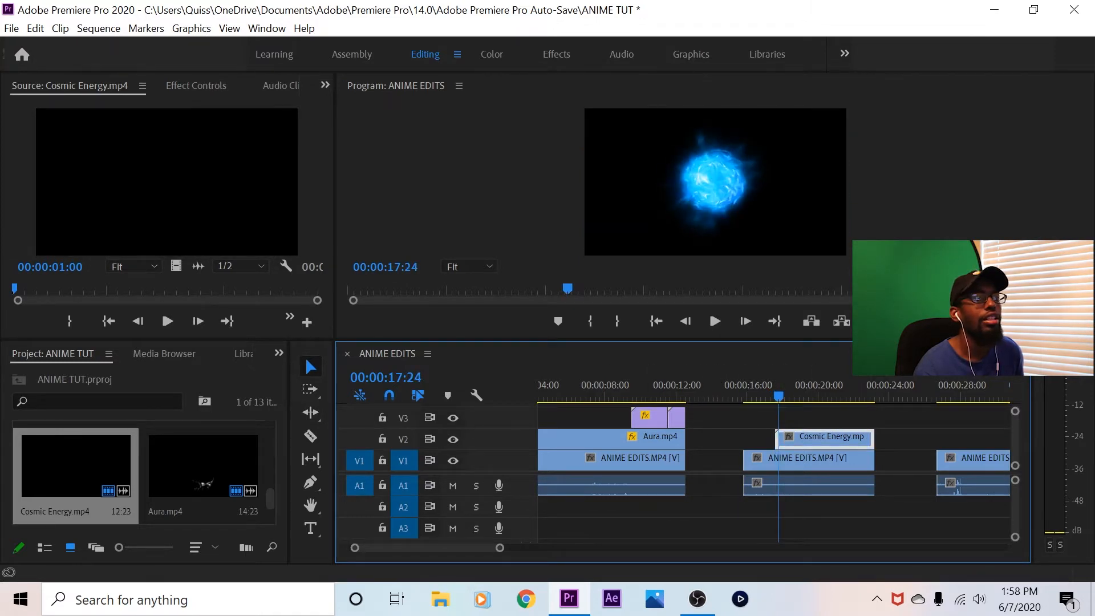
click(196, 86)
scroll(165, 228, down, 3)
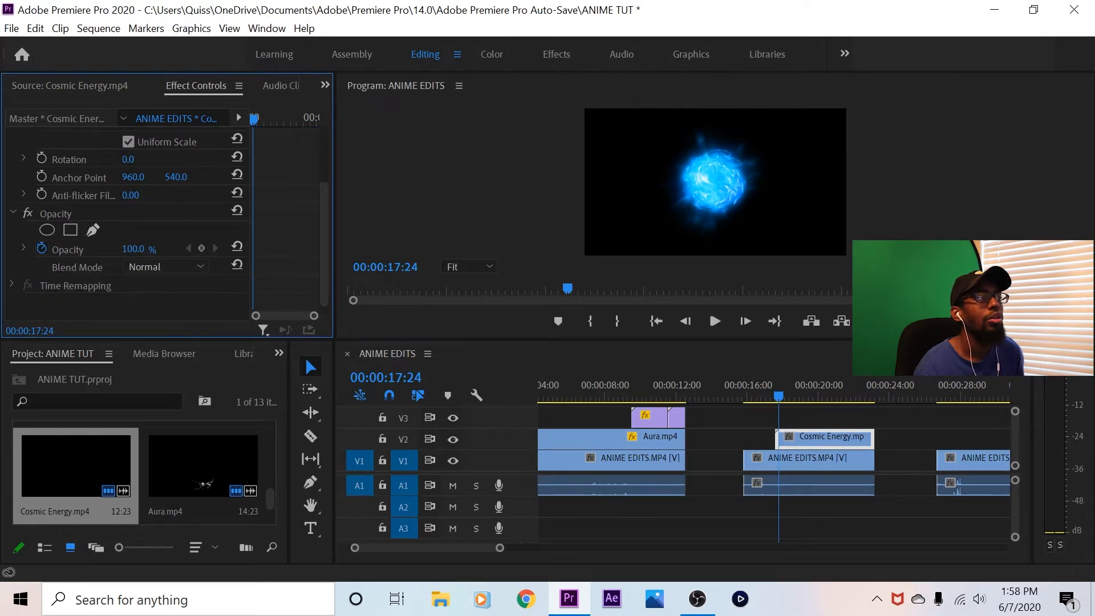
click(166, 267)
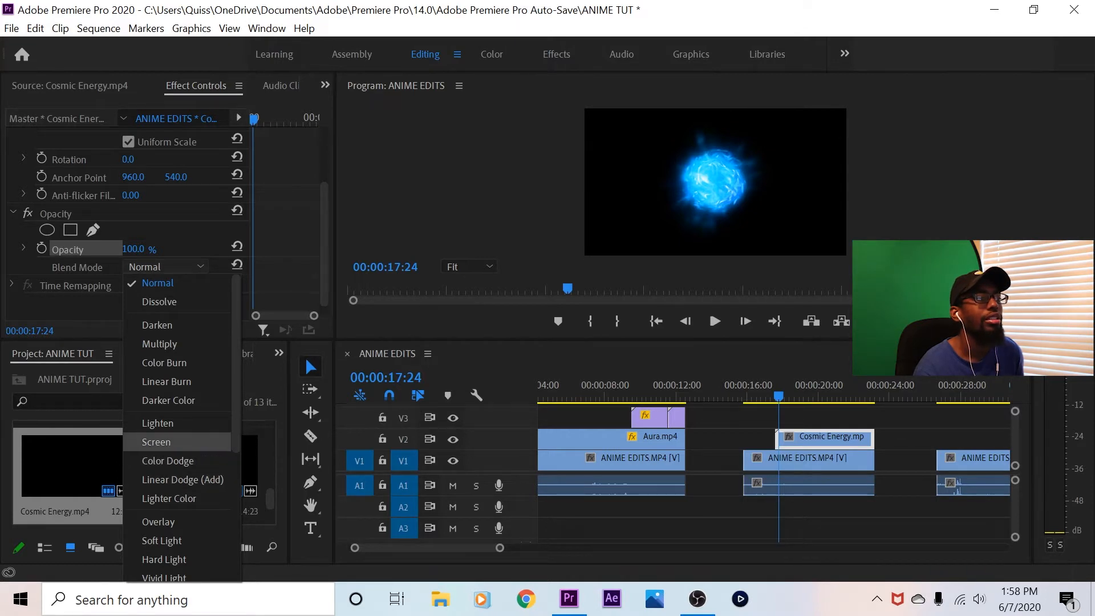
click(156, 442)
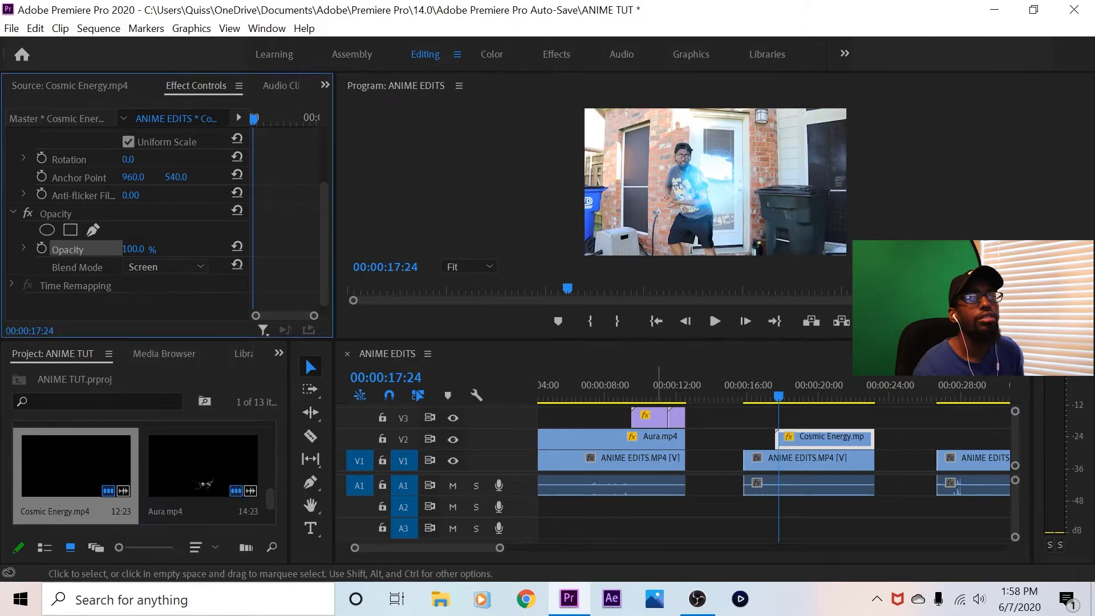
click(165, 267)
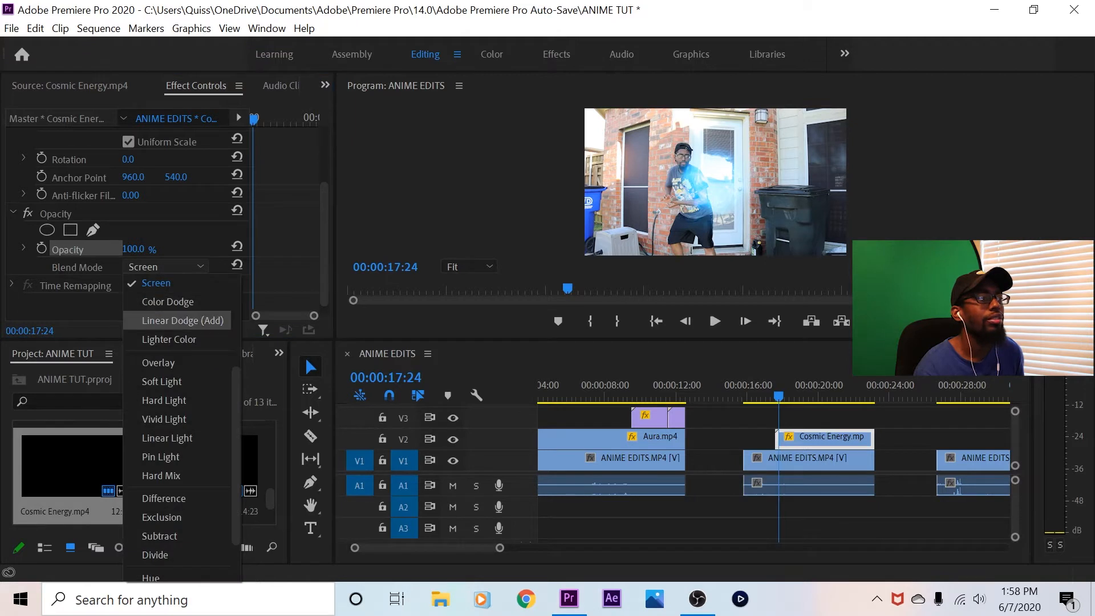
click(171, 318)
click(165, 267)
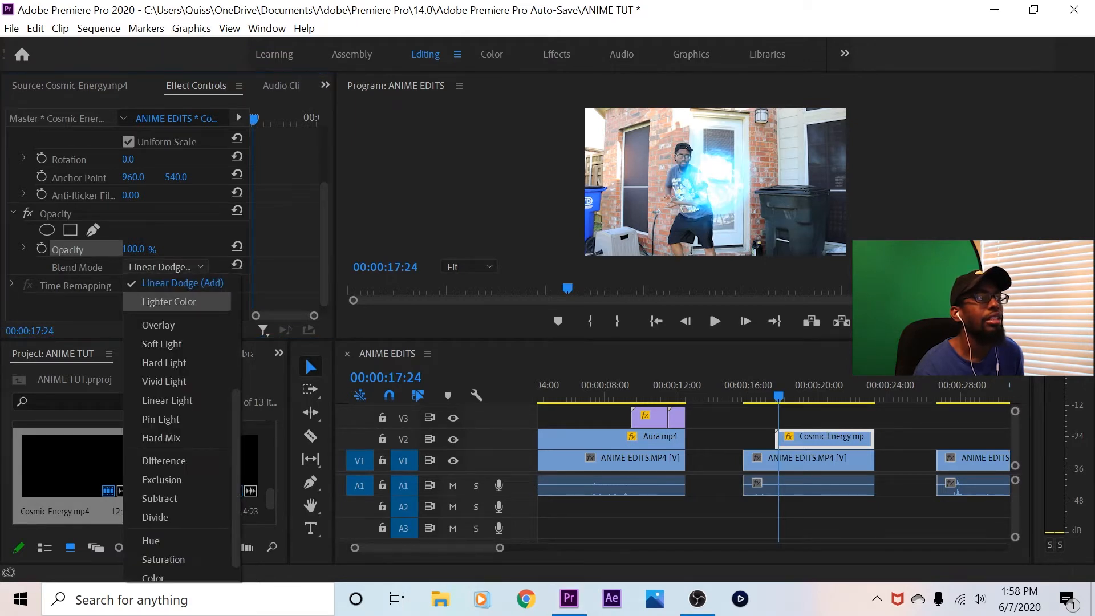
click(169, 301)
click(166, 267)
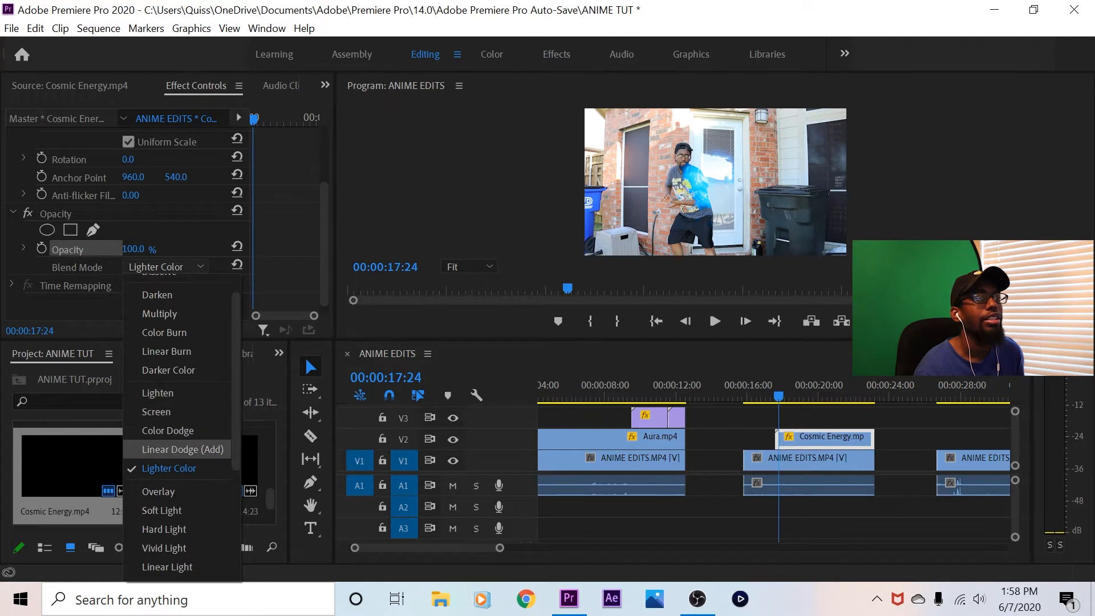
click(177, 450)
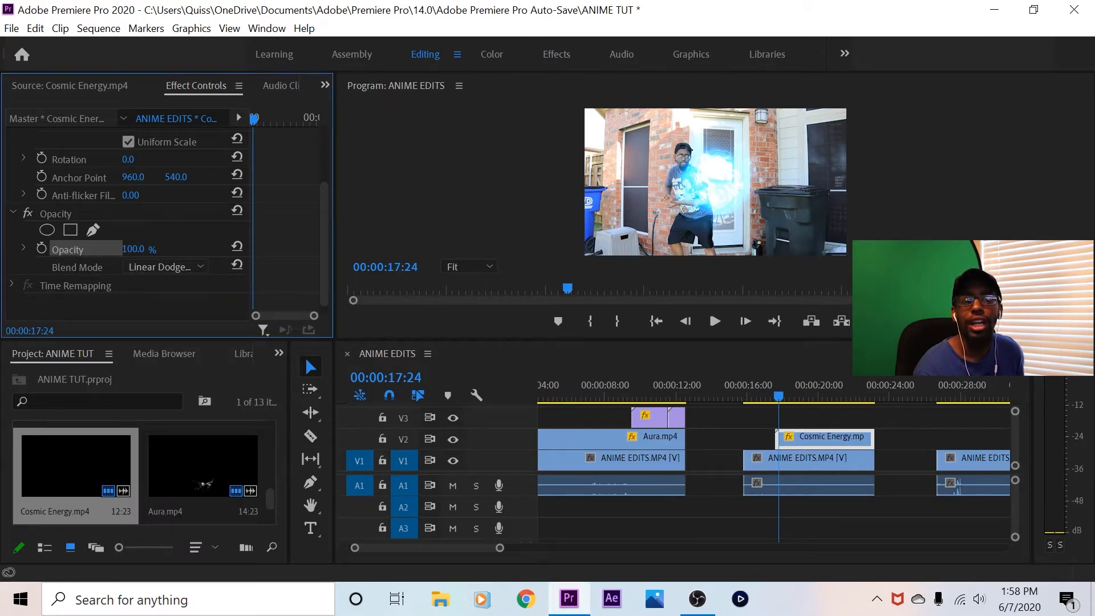
With the program preview magnified to 75%, set the Cosmic Energy.mp4 clip's scale to 42 and its vertical position to 660
scroll(166, 228, up, 3)
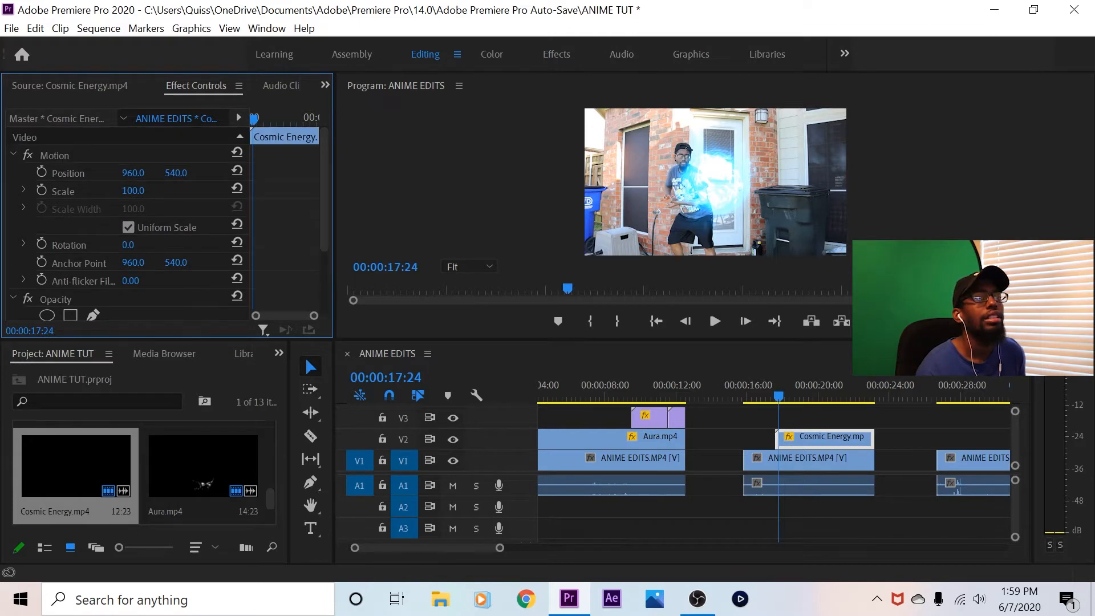
click(468, 266)
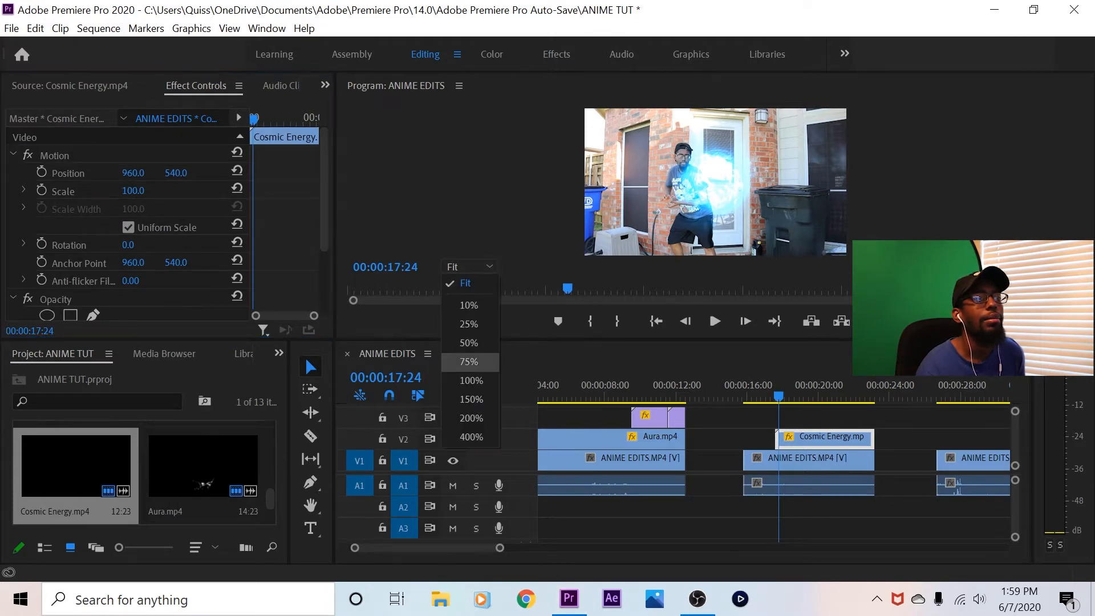
click(456, 362)
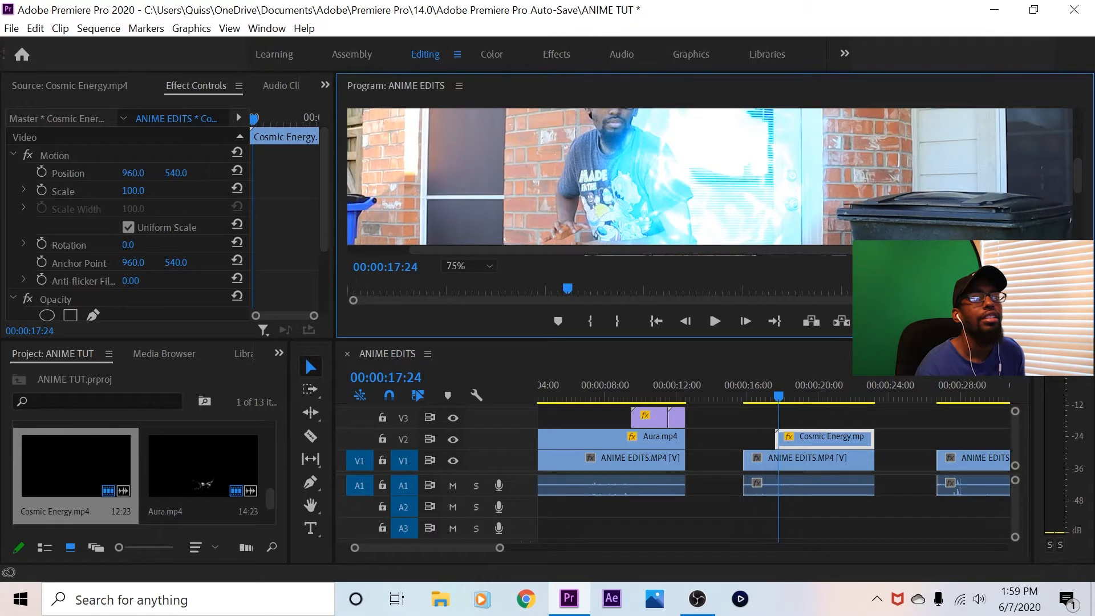
scroll(715, 177, down, 3)
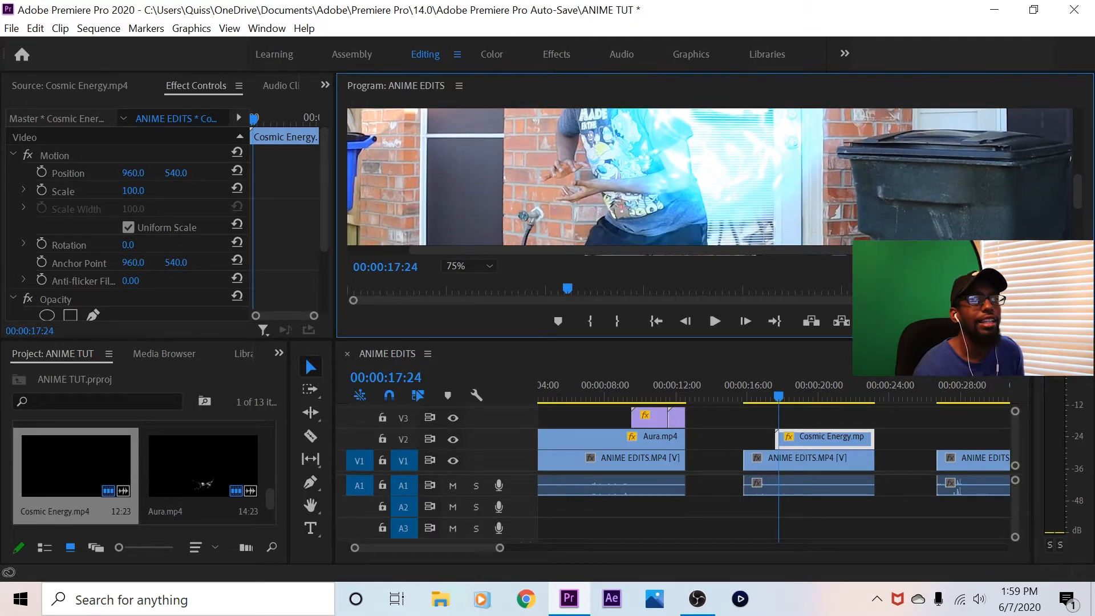
drag(133, 191, 100, 191)
drag(175, 173, 245, 173)
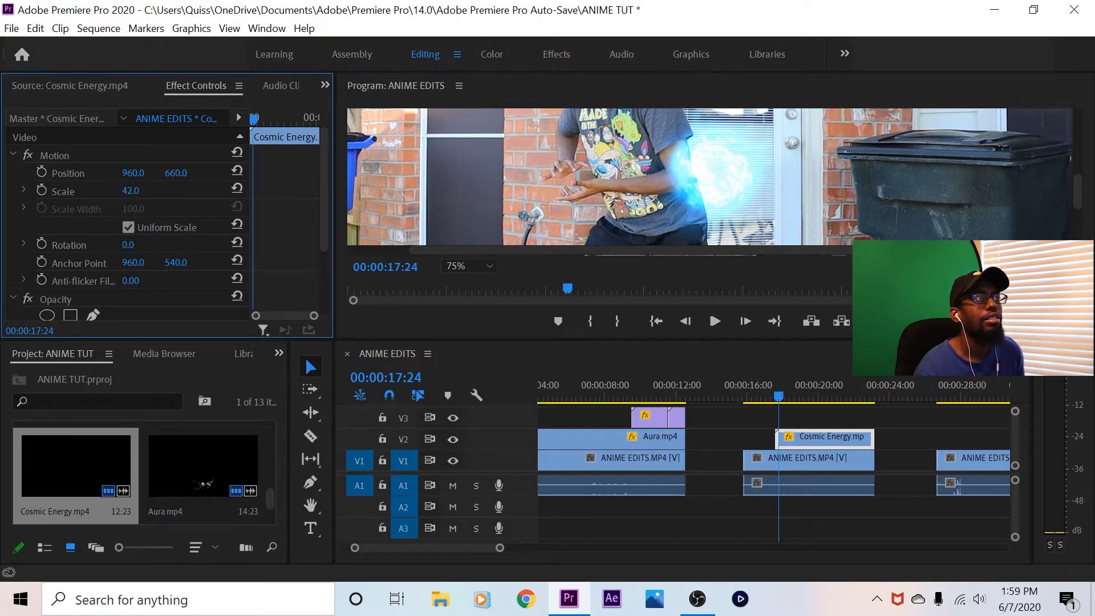
Fit the energy ball between the man's hands by moving it to position 608, 686 and reducing its scale to 13.2
click(55, 155)
drag(699, 171, 581, 183)
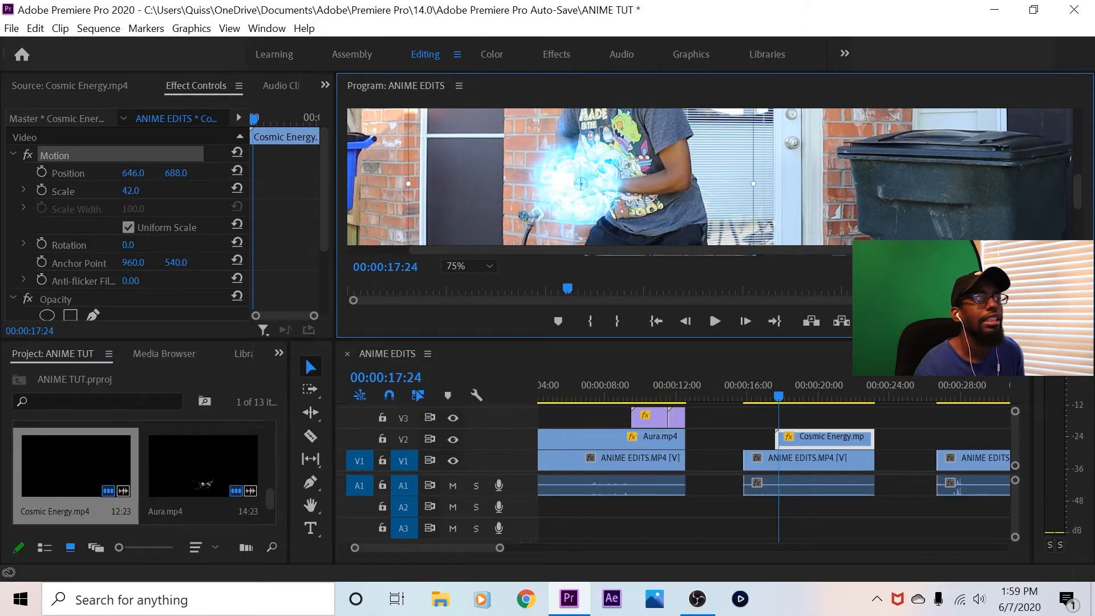
drag(753, 184, 564, 183)
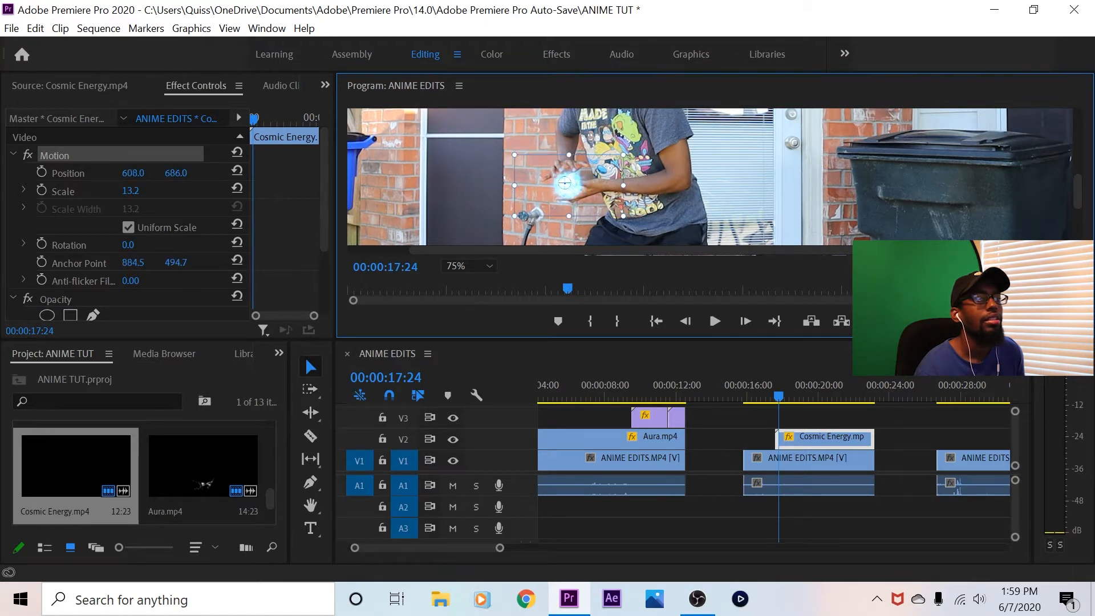
click(656, 188)
drag(133, 173, 136, 173)
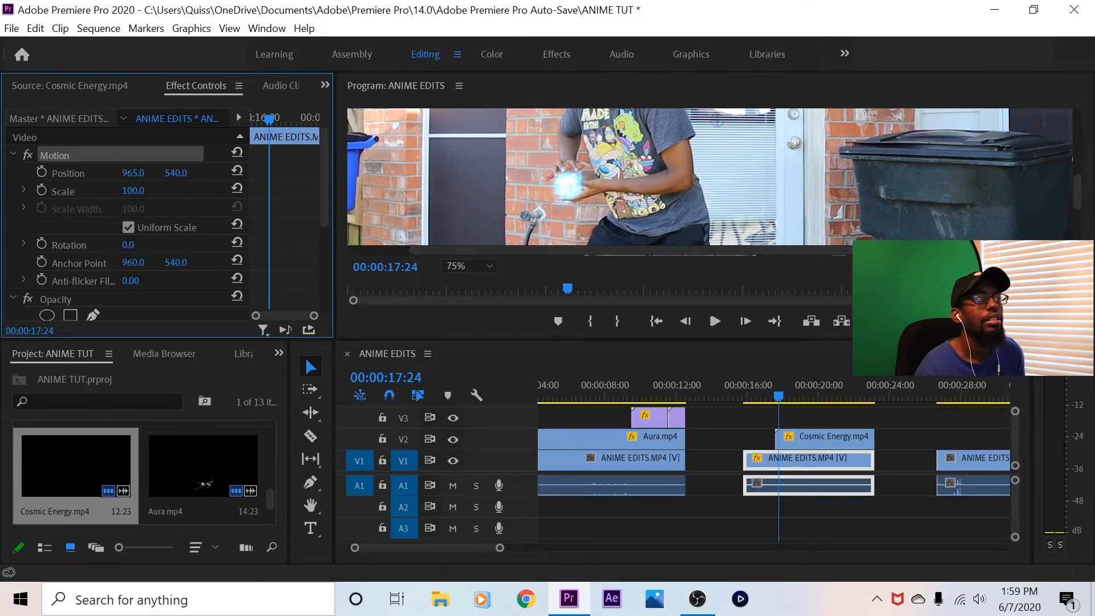
drag(133, 173, 135, 190)
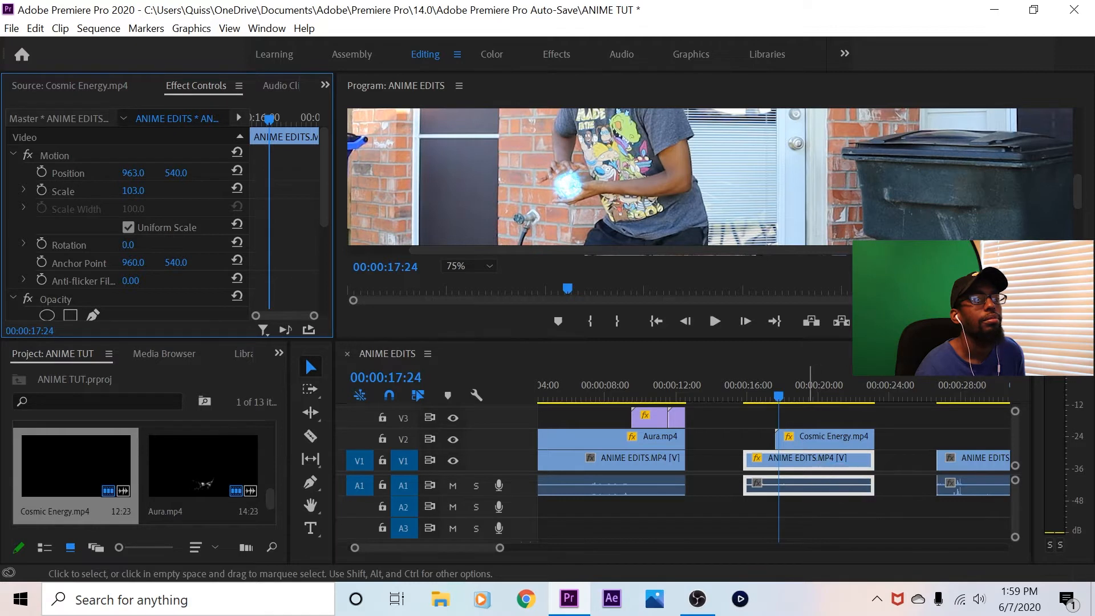
click(807, 438)
click(808, 459)
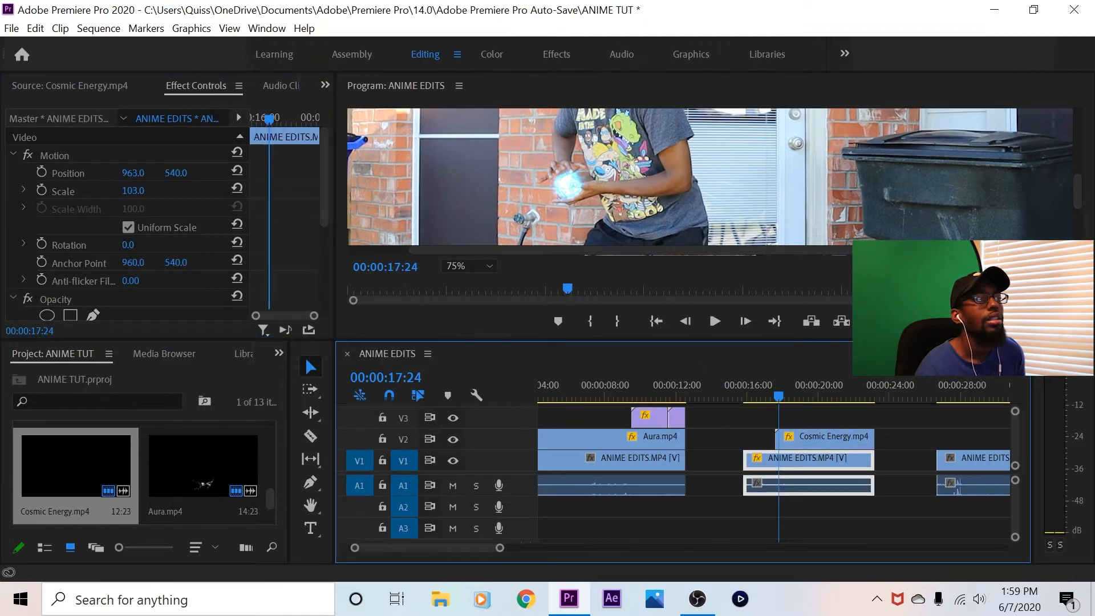
click(237, 188)
click(237, 170)
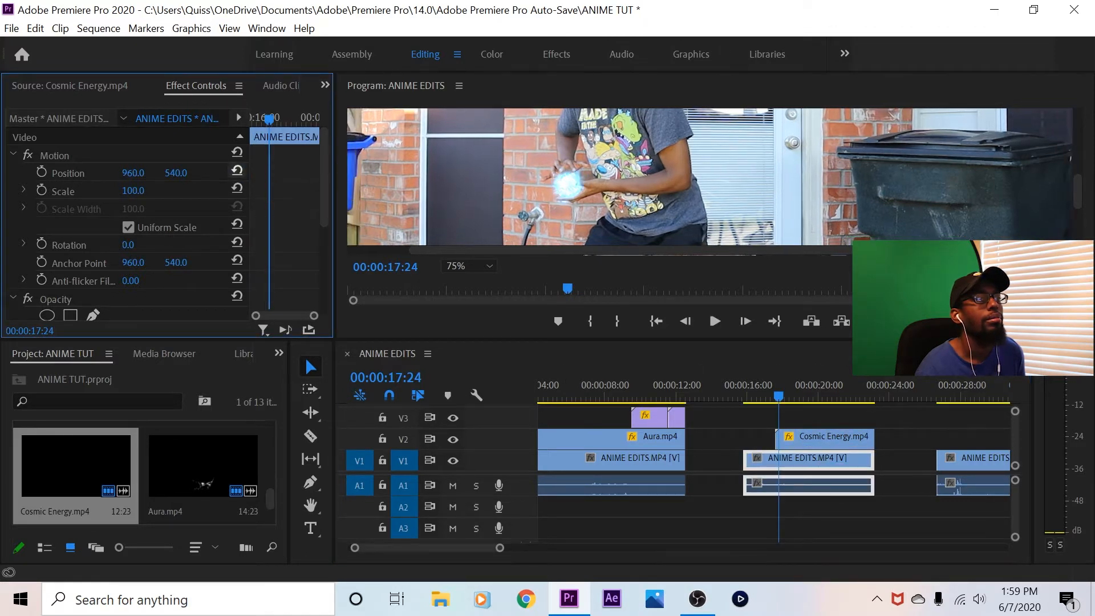
Select the Cosmic Energy.mp4 clip on V2 above the second footage clip to show its motion settings
click(827, 437)
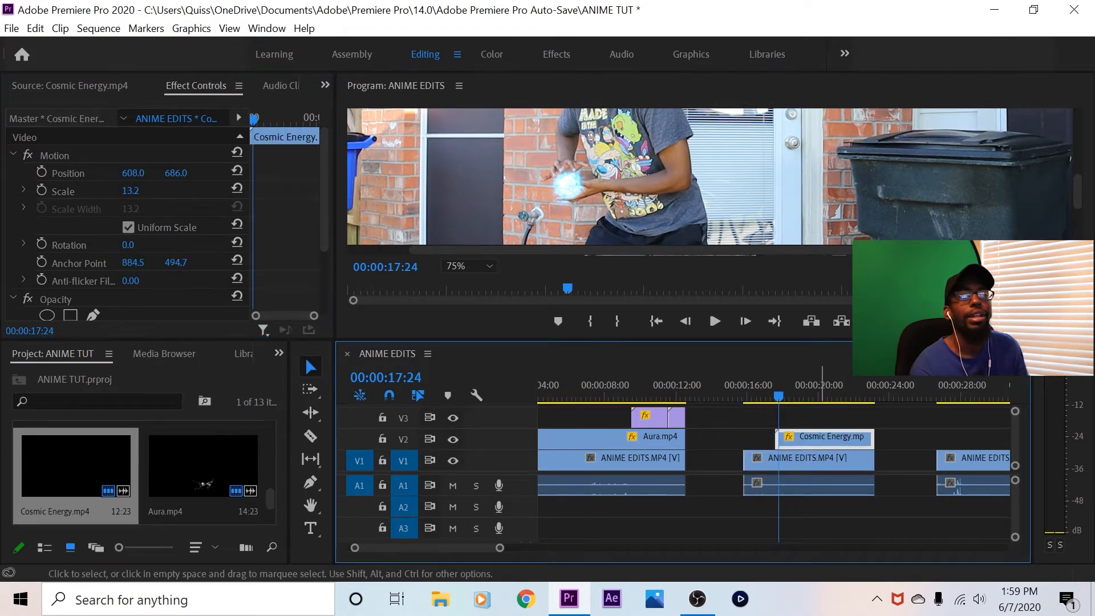
click(818, 459)
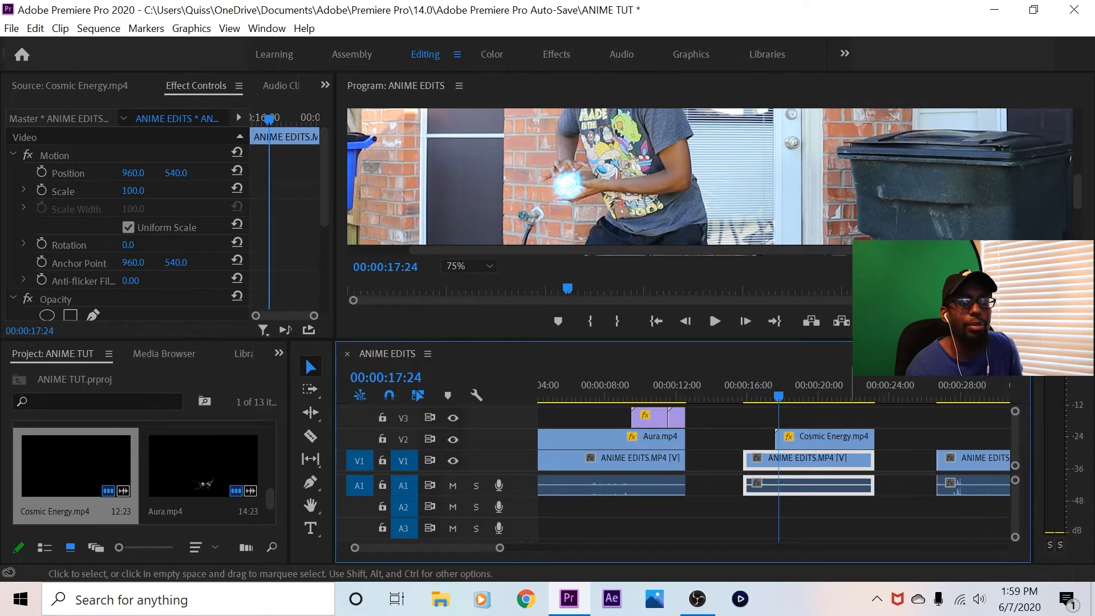
click(831, 441)
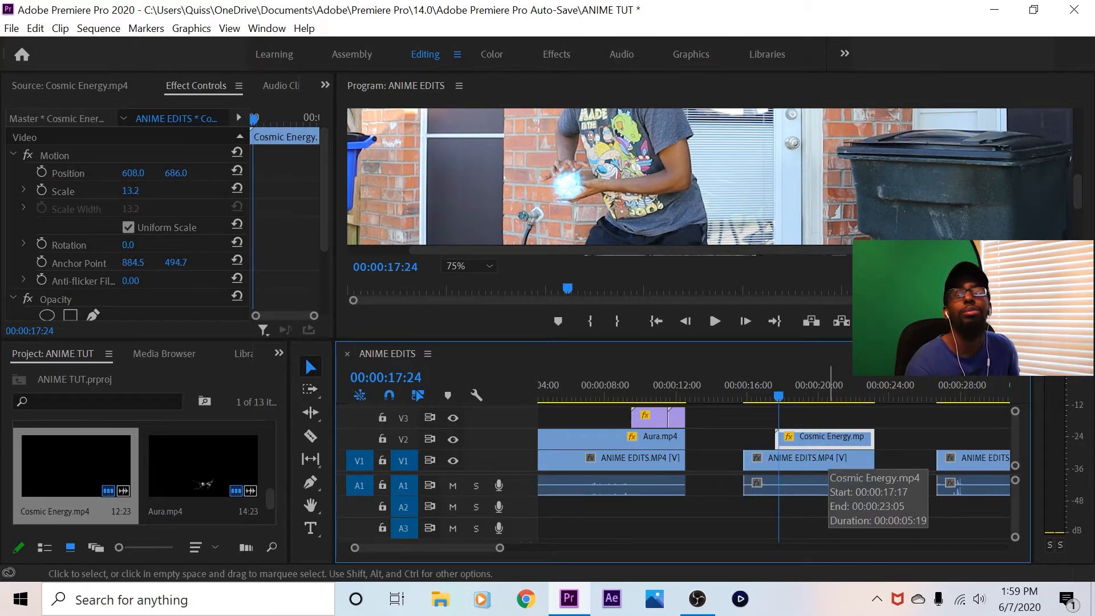
Set the energy ball's horizontal position to 603 and scale to 5.2, and start Position and Scale keyframing at 00:00:17:19
mouse_move(133, 173)
mouse_down()
mouse_move(121, 173)
mouse_move(130, 173)
mouse_move(126, 191)
mouse_up()
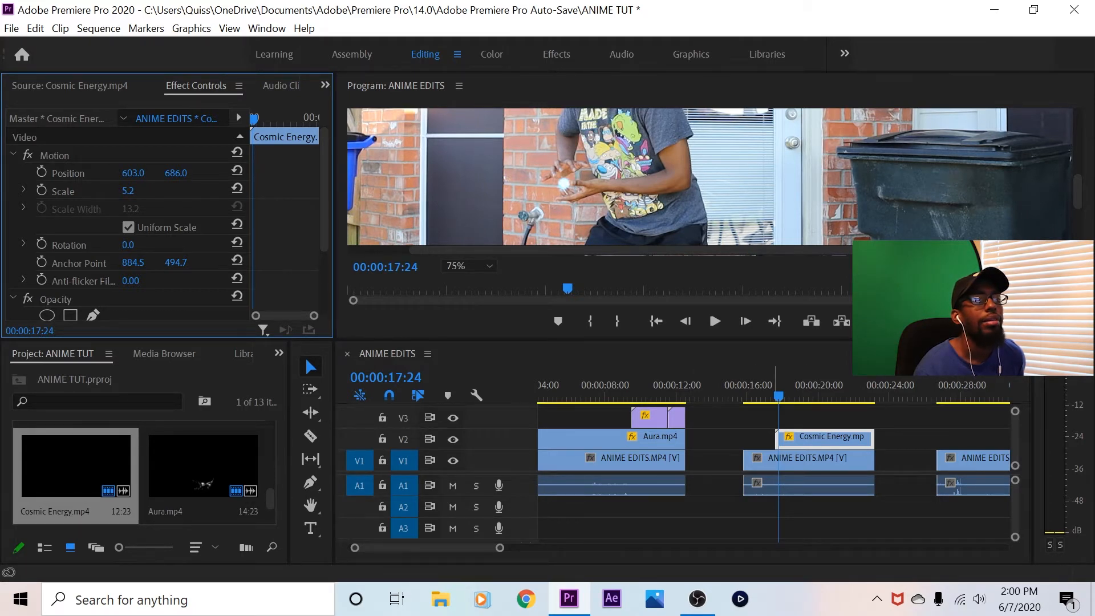
click(684, 321)
click(685, 321)
click(685, 321)
click(685, 321)
click(684, 321)
click(685, 321)
click(685, 321)
click(745, 321)
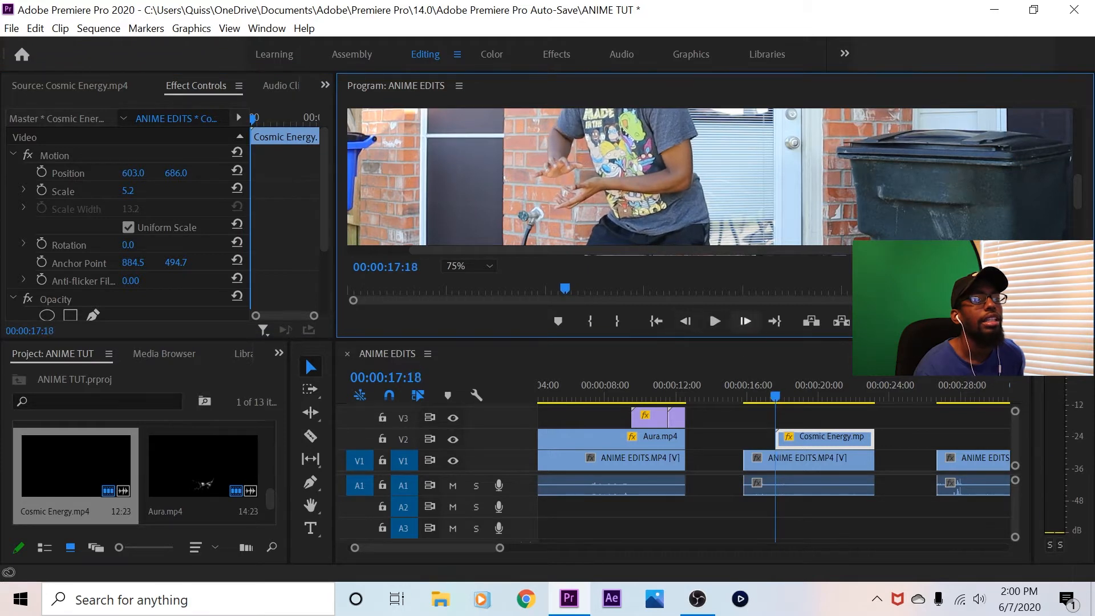
click(746, 321)
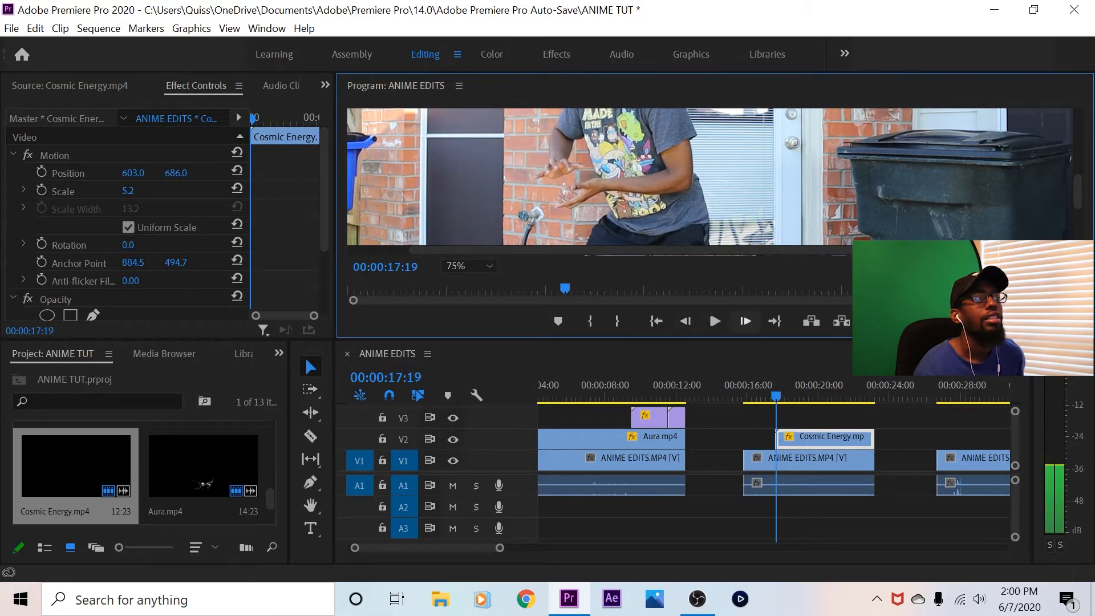
click(41, 172)
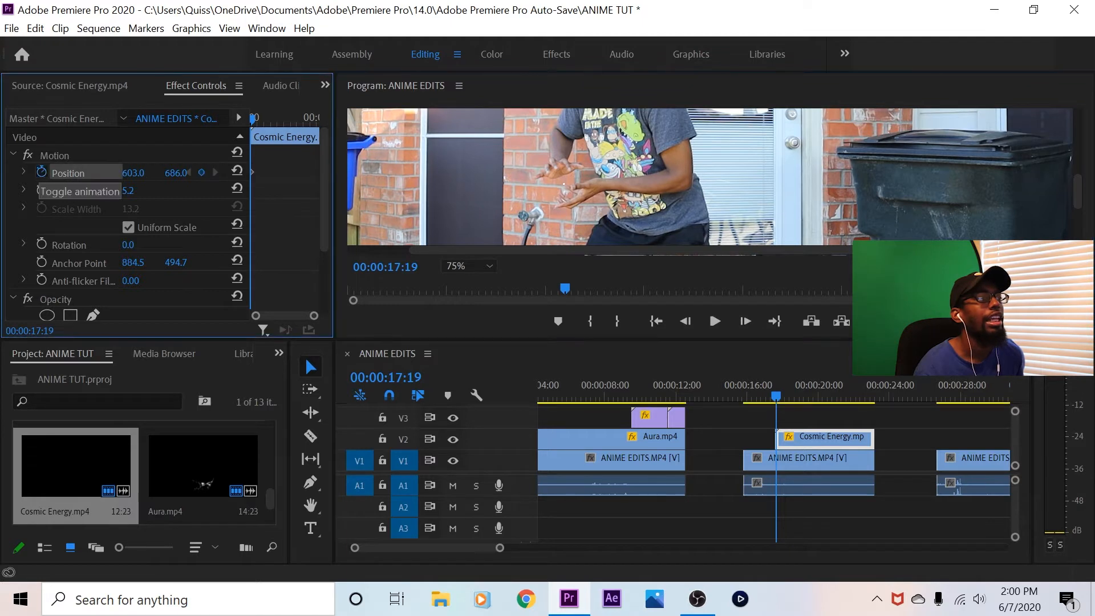
click(41, 191)
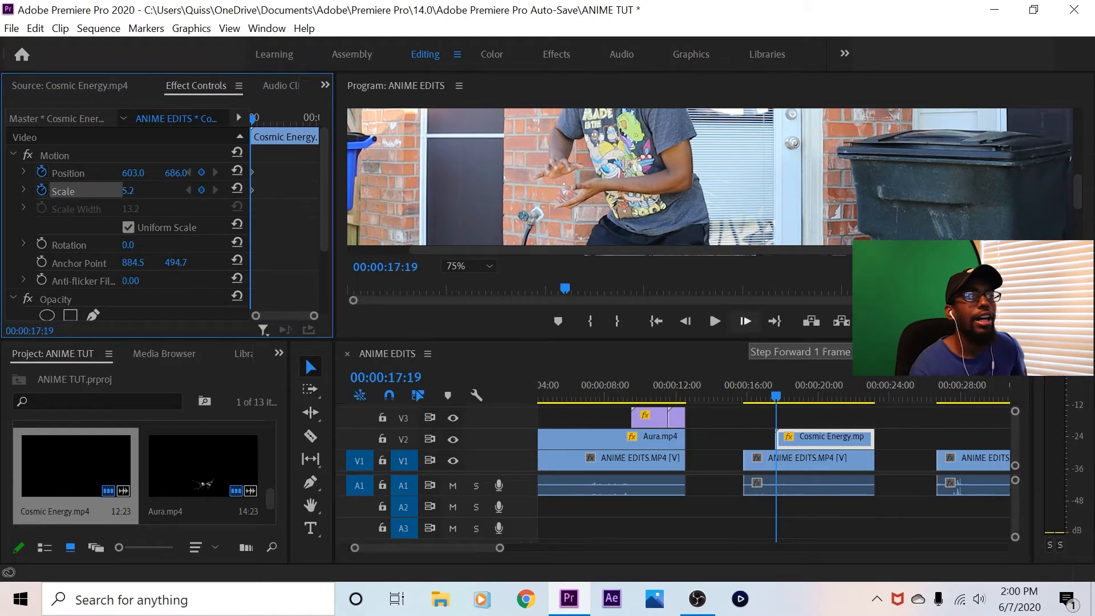
At 00:00:17:22, keyframe the energy ball's horizontal position at 614 to follow the hands
click(745, 321)
click(745, 321)
click(745, 321)
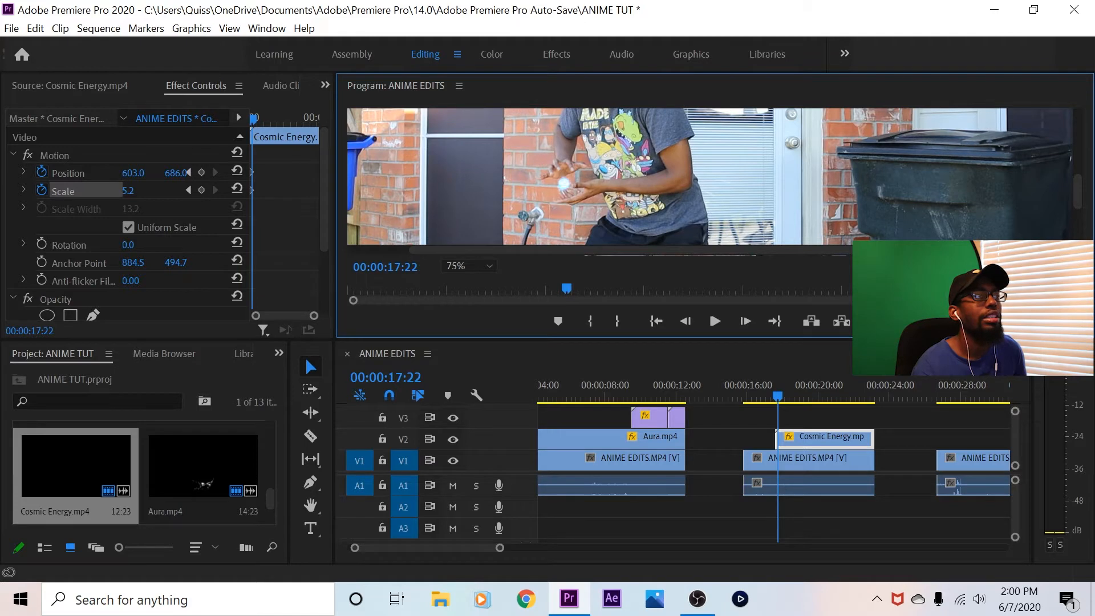
click(128, 191)
drag(133, 173, 138, 173)
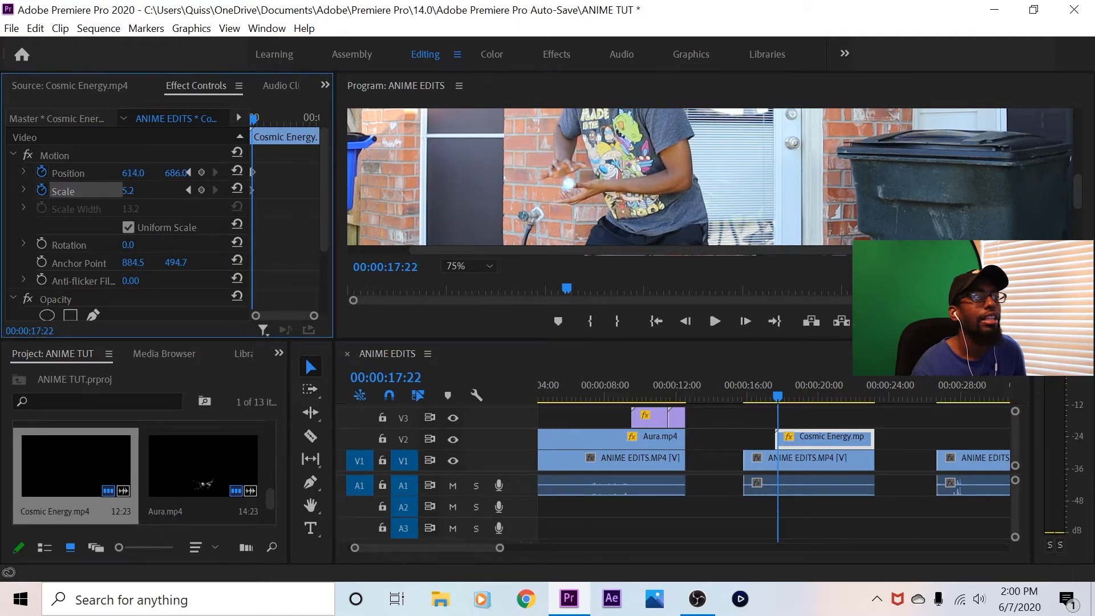
At 00:00:17:25, raise the energy ball by keyframing its vertical position at 677
click(745, 321)
click(746, 321)
click(745, 321)
drag(176, 173, 170, 172)
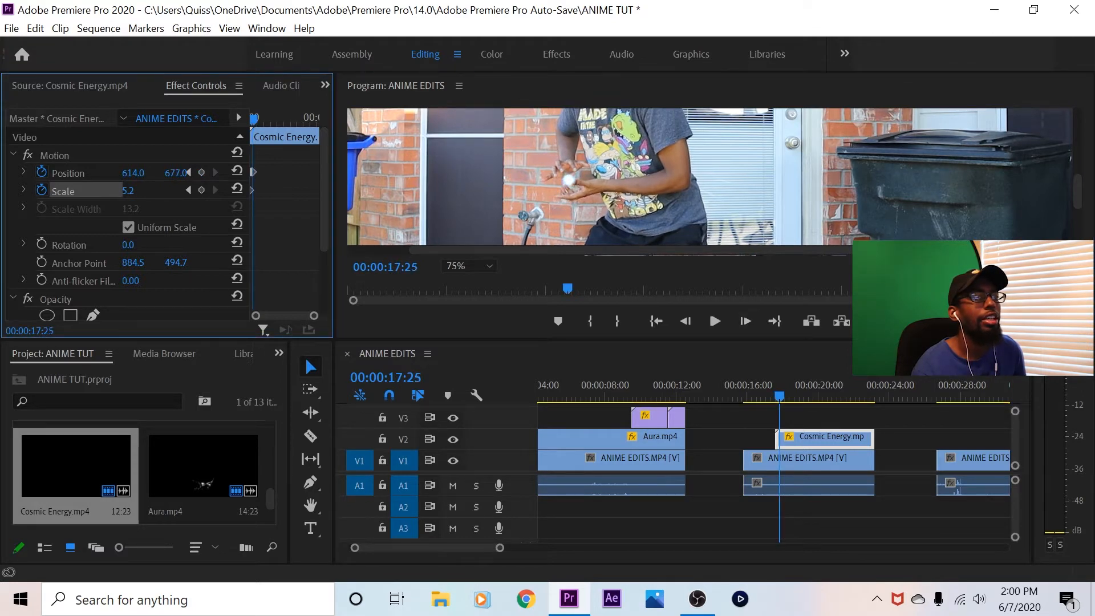
At 00:00:17:27, keyframe the energy ball's horizontal position at 610 and enlarge it to scale 10.2
click(745, 321)
click(746, 321)
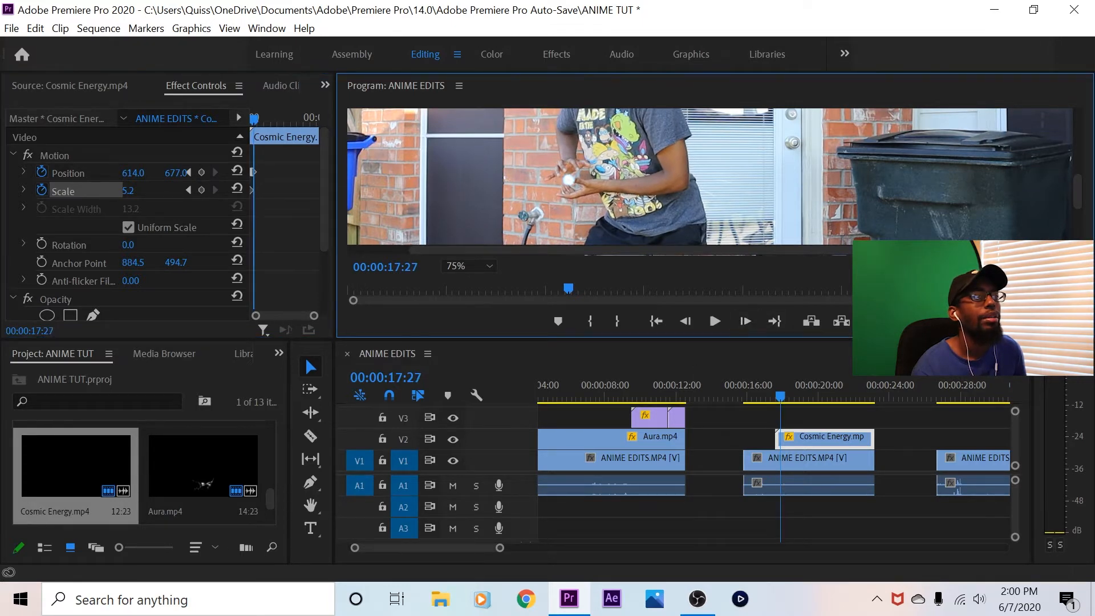
click(128, 191)
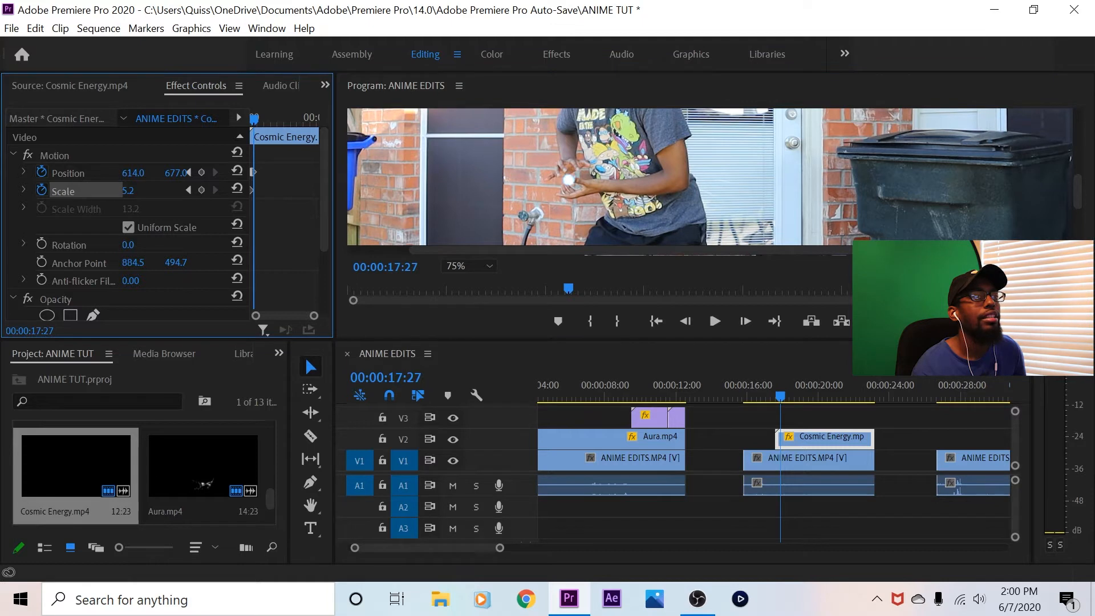
drag(133, 173, 130, 173)
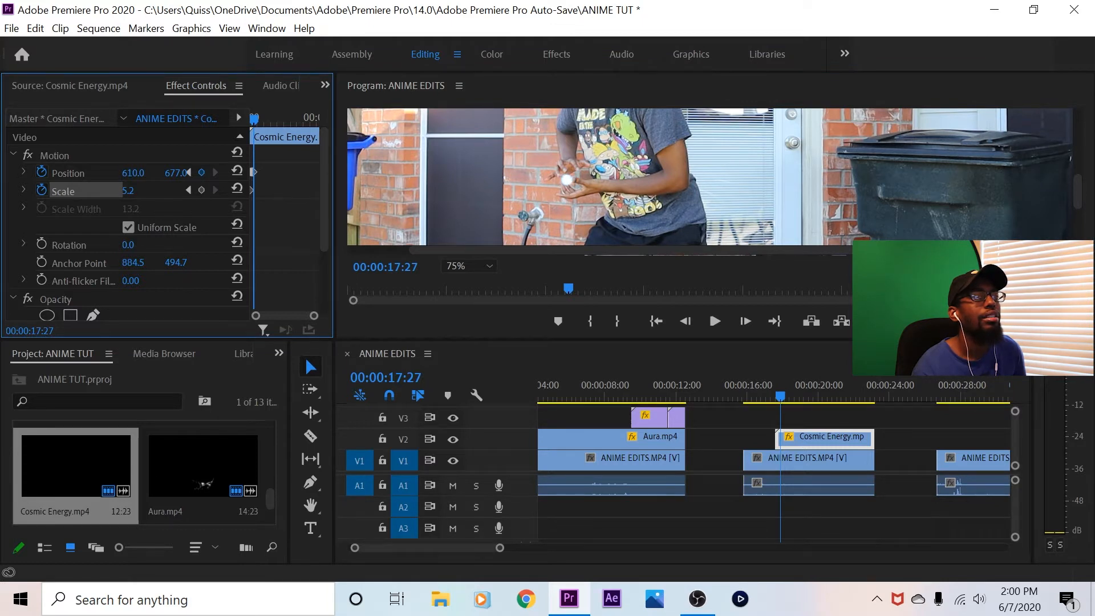
drag(128, 191, 131, 191)
At 00:00:18:00, keyframe the energy ball's horizontal position at 618 and its scale at 16.2
click(745, 321)
click(745, 321)
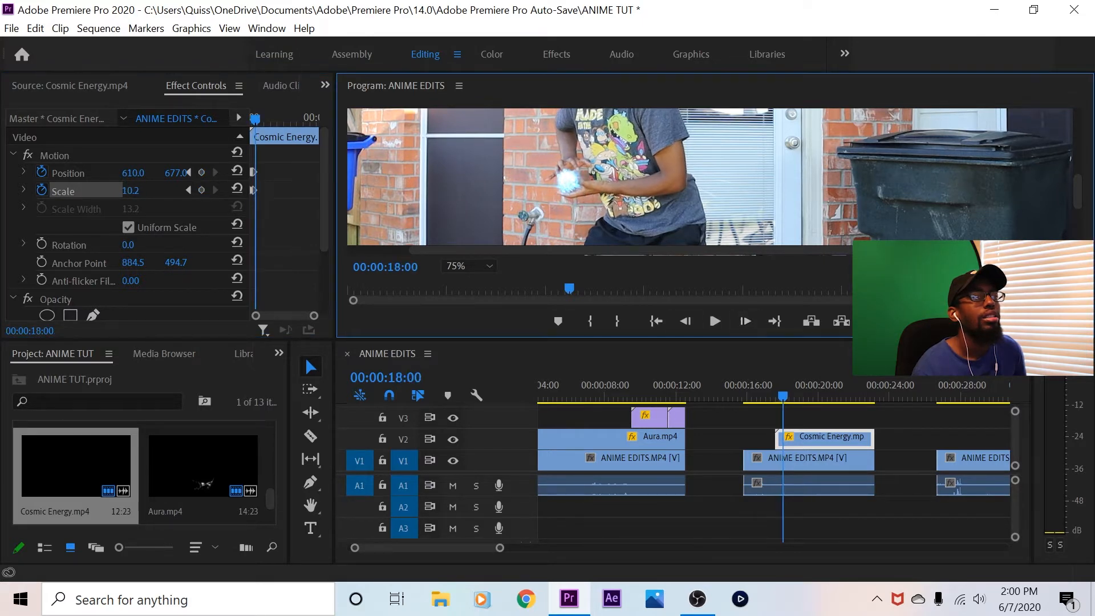
click(130, 190)
drag(133, 172, 137, 172)
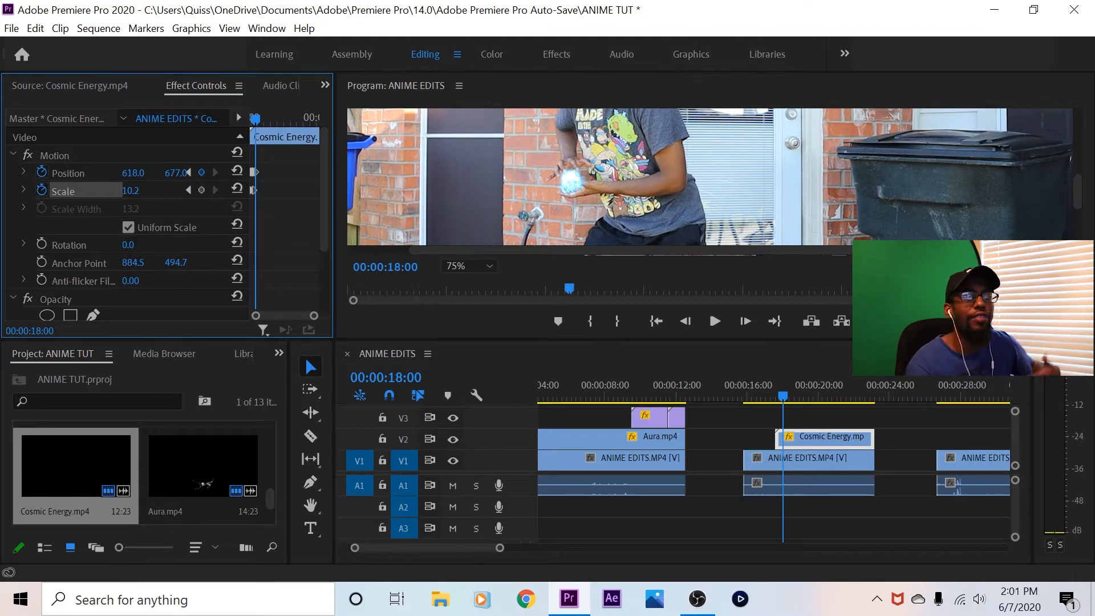
drag(131, 191, 132, 191)
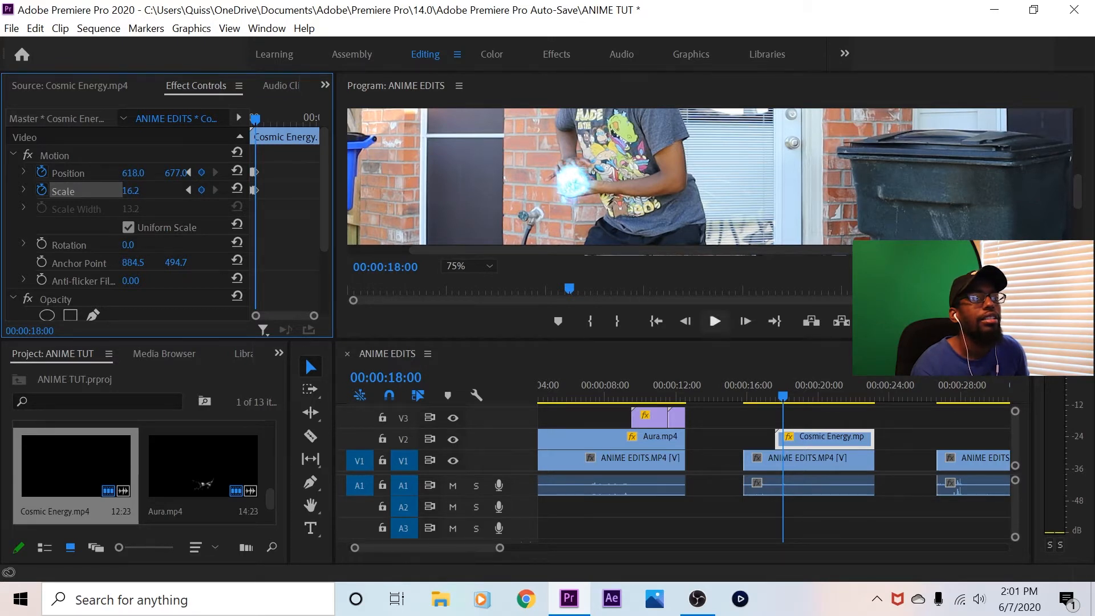
At 00:00:18:07, keyframe the energy ball's position at 609, 665 between the hands
click(746, 321)
click(745, 321)
click(745, 321)
click(745, 321)
click(745, 321)
click(745, 321)
At 00:00:18:21, keyframe the energy ball's position at 620, 650 and shrink it to scale 9.2
click(745, 321)
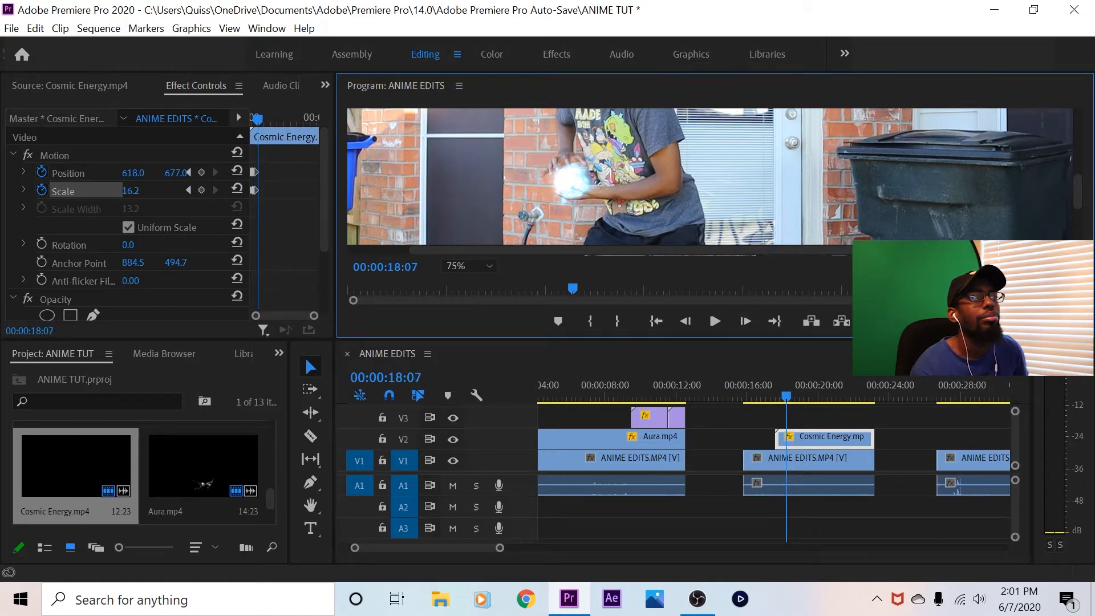
click(133, 173)
drag(175, 173, 128, 173)
click(745, 321)
click(746, 321)
click(745, 321)
click(745, 321)
click(746, 321)
click(745, 321)
click(745, 321)
click(745, 321)
click(745, 321)
click(745, 321)
click(745, 321)
click(745, 321)
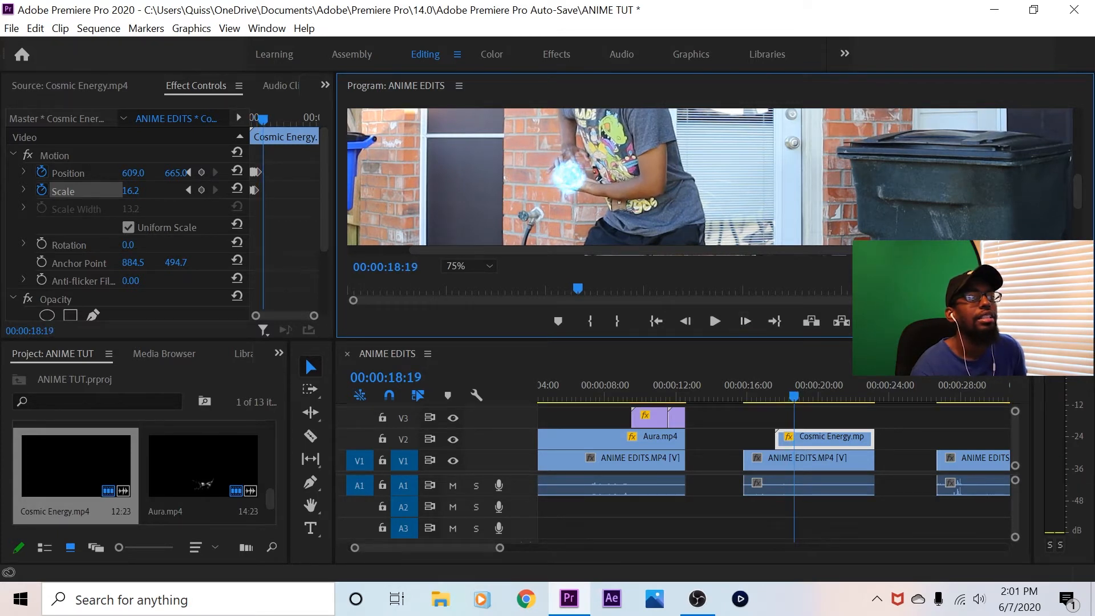
click(745, 321)
click(745, 321)
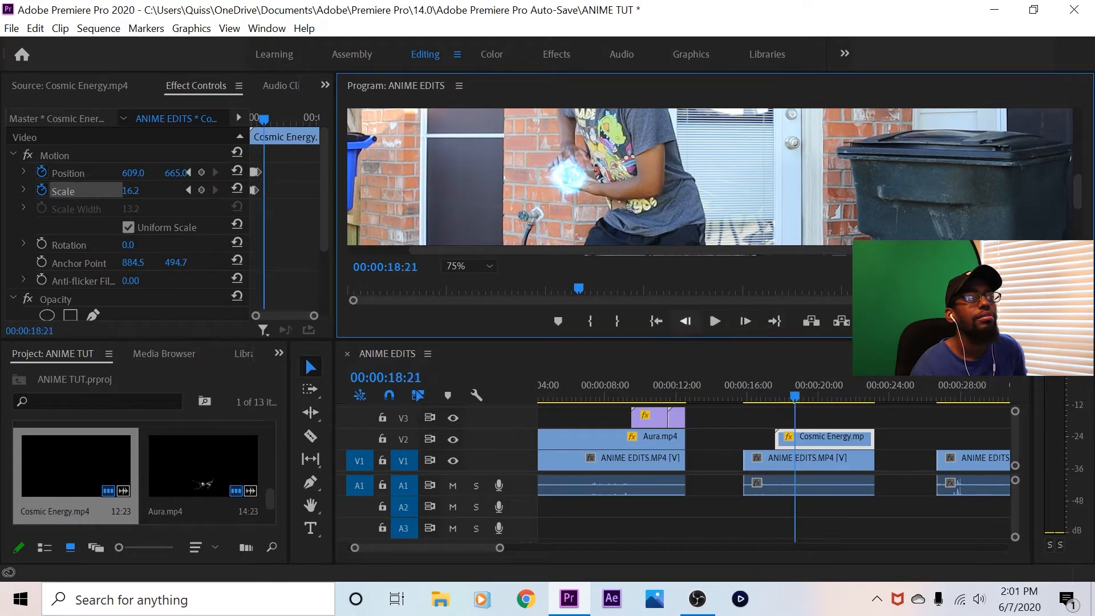
mouse_move(131, 191)
mouse_down()
mouse_move(166, 173)
mouse_move(139, 173)
mouse_up()
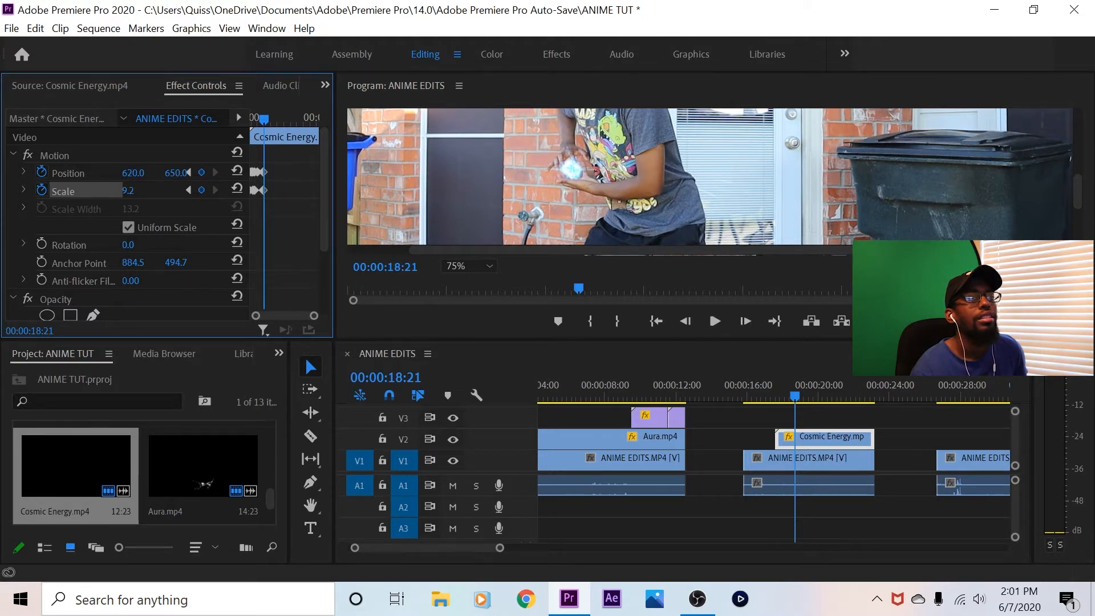
At 00:00:18:25, enlarge the energy ball with a scale keyframe of 18.2
click(745, 321)
click(745, 321)
key(Right)
key(Right)
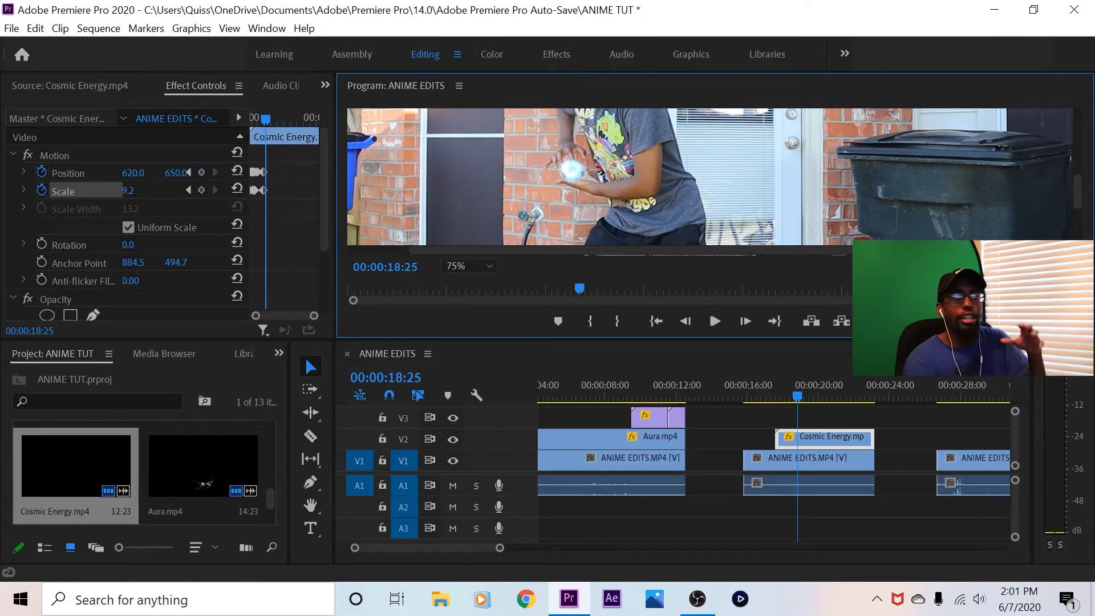
key(shift+5)
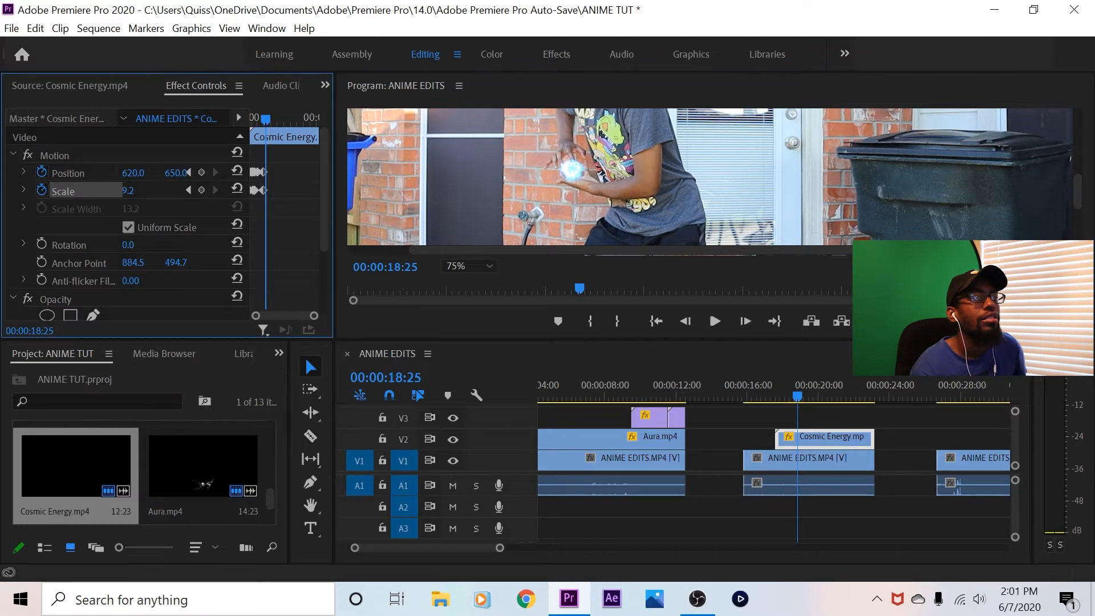
text(18.2)
key(Return)
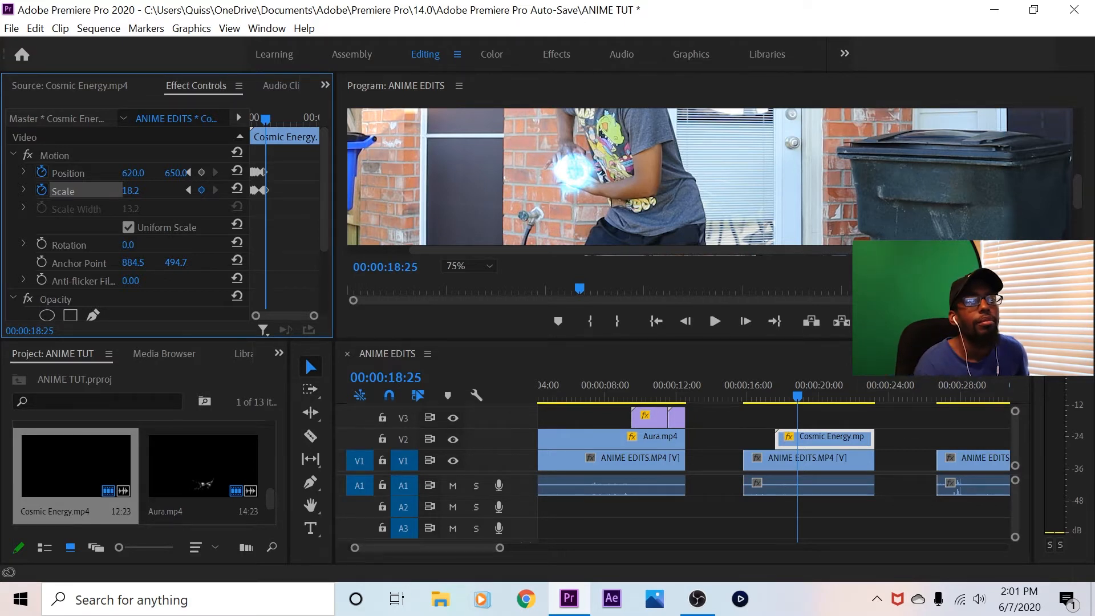
Advance to about 00:00:19:20 and realign the energy ball with the hands, keyframing its vertical position at 652
click(745, 321)
click(746, 321)
click(746, 321)
click(745, 321)
click(746, 321)
click(746, 321)
click(746, 321)
click(746, 321)
click(745, 321)
click(745, 321)
click(746, 321)
click(745, 322)
click(745, 321)
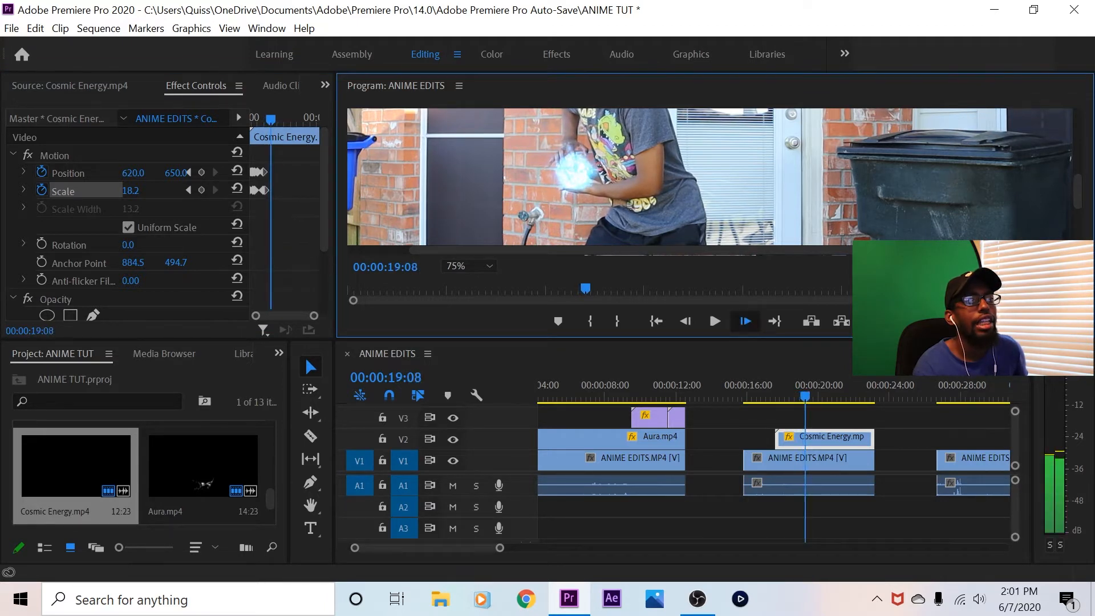
click(745, 321)
click(745, 321)
click(746, 321)
click(745, 321)
click(745, 321)
click(745, 321)
click(745, 321)
click(745, 321)
click(745, 321)
click(745, 321)
click(745, 321)
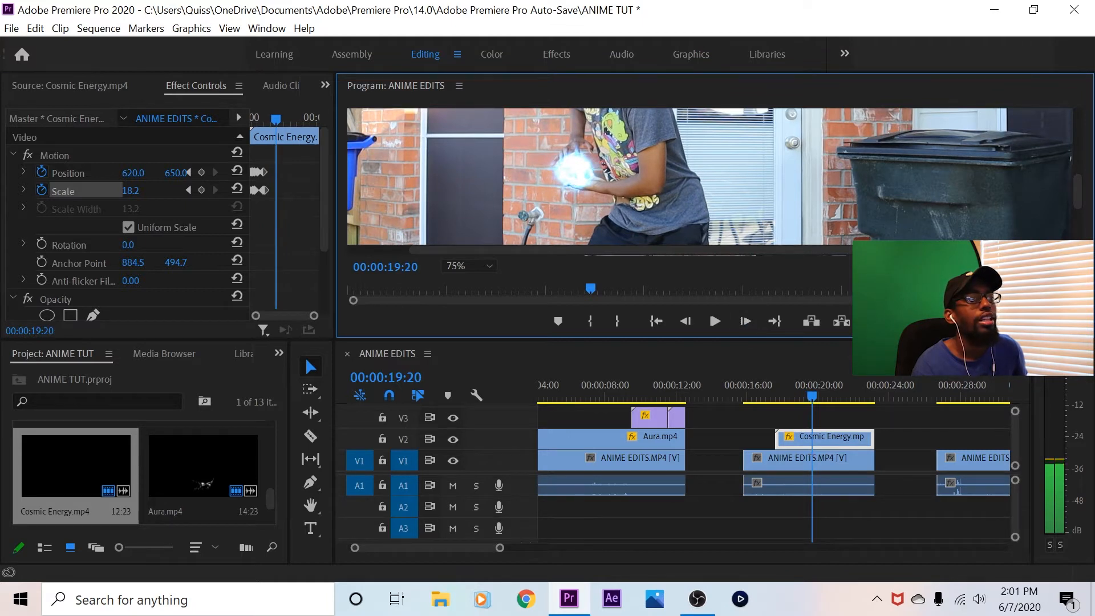
click(130, 191)
drag(176, 172, 134, 173)
At 00:00:19:25, keyframe the energy ball's position at 635, 634 to follow the moving hands
click(745, 321)
click(745, 321)
click(745, 321)
click(745, 321)
click(745, 322)
drag(133, 173, 140, 172)
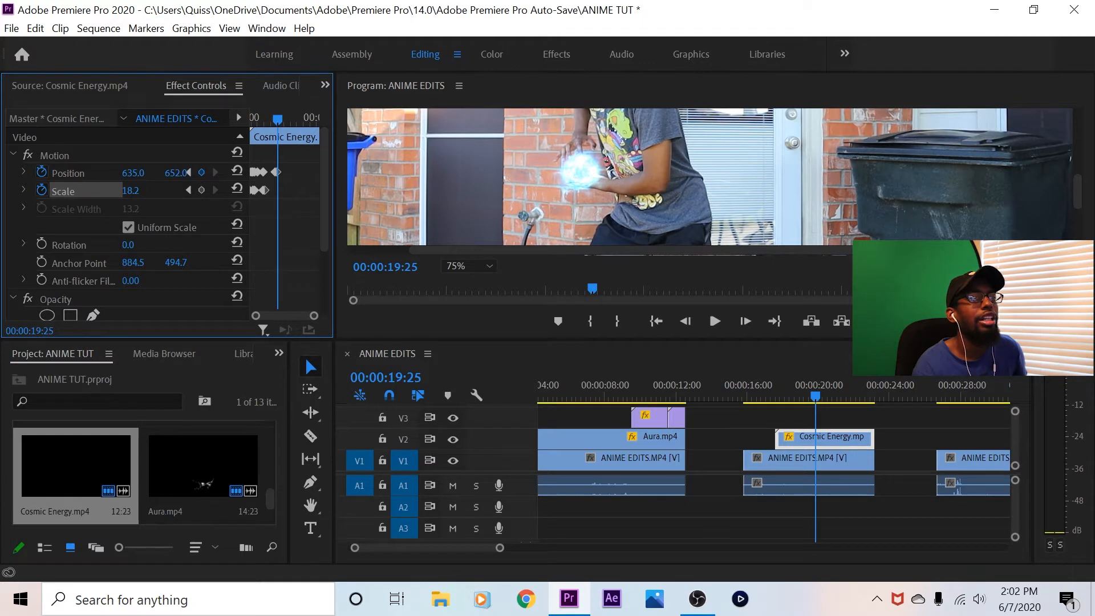
mouse_move(176, 172)
mouse_down()
mouse_move(165, 173)
mouse_move(177, 172)
mouse_up()
At 00:00:20:05, keyframe the energy ball's position at 621, 623
click(746, 321)
click(745, 321)
click(745, 321)
click(745, 321)
click(745, 321)
click(745, 321)
click(745, 321)
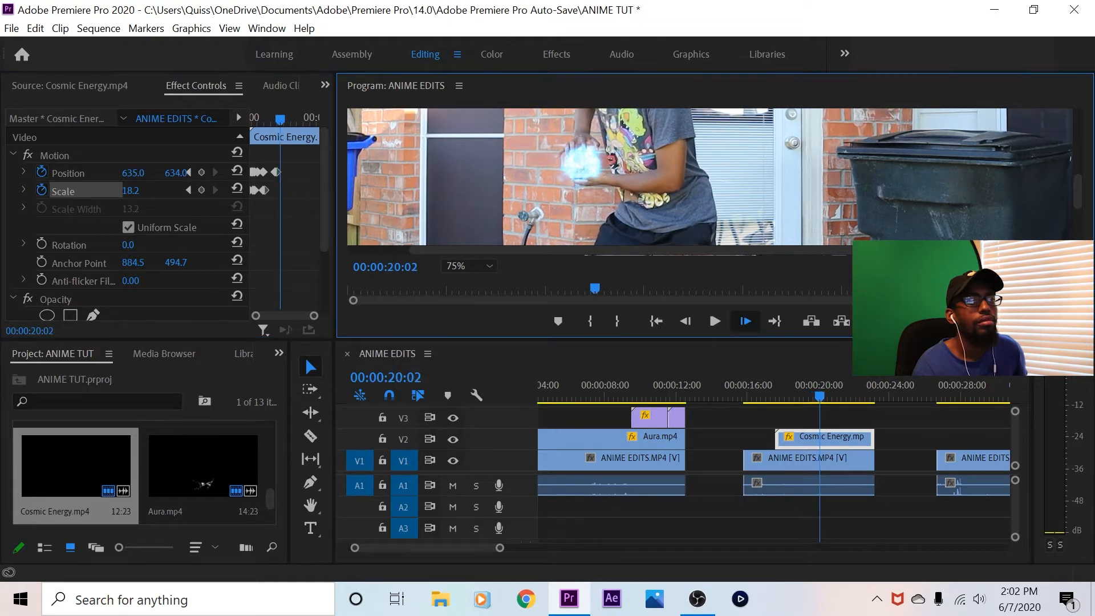
click(745, 321)
click(745, 321)
click(746, 321)
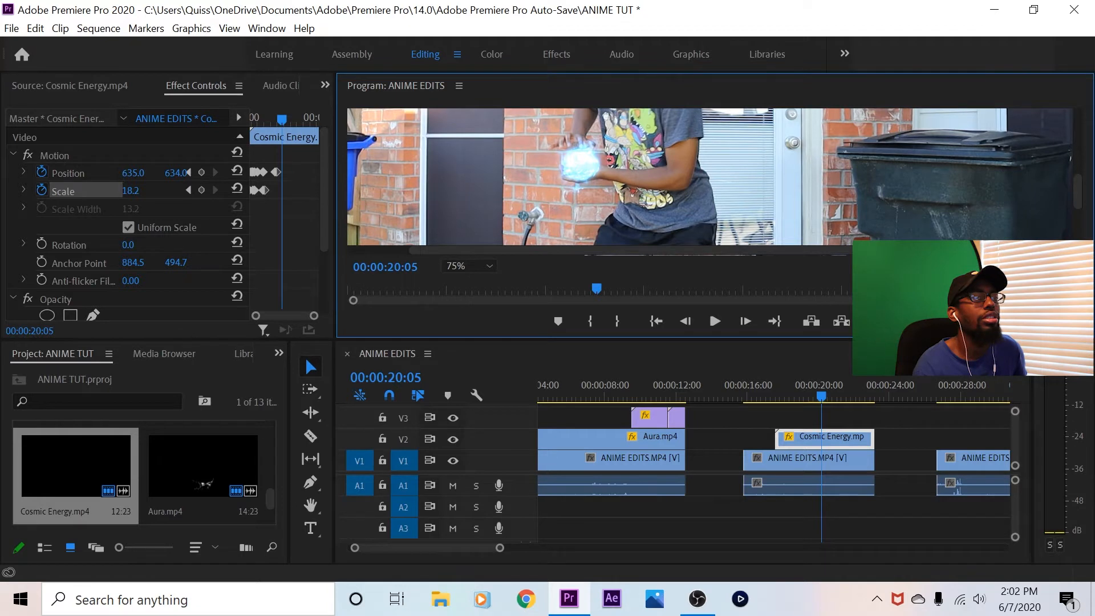
drag(133, 173, 125, 173)
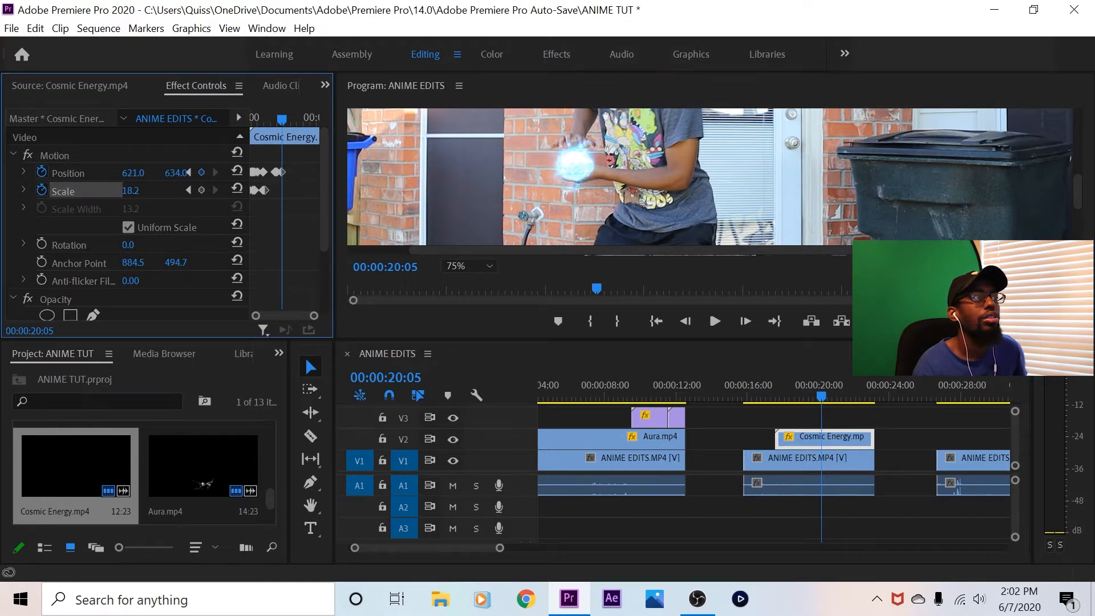
drag(176, 173, 170, 173)
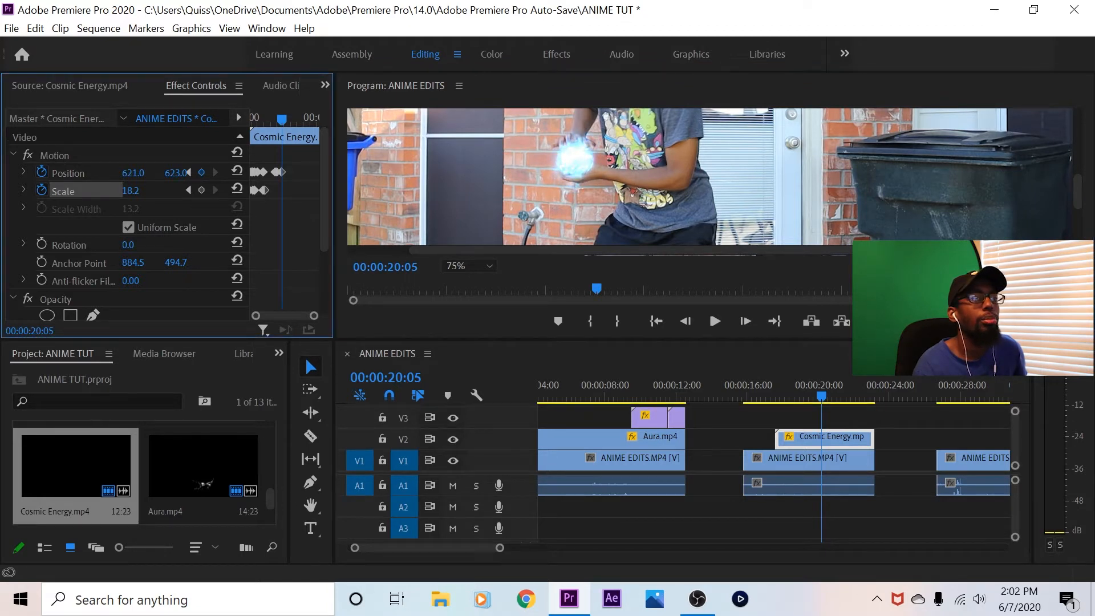
At 00:00:20:07, raise the energy ball to the lifted hands with a vertical position keyframe of 594
click(745, 321)
key(Right)
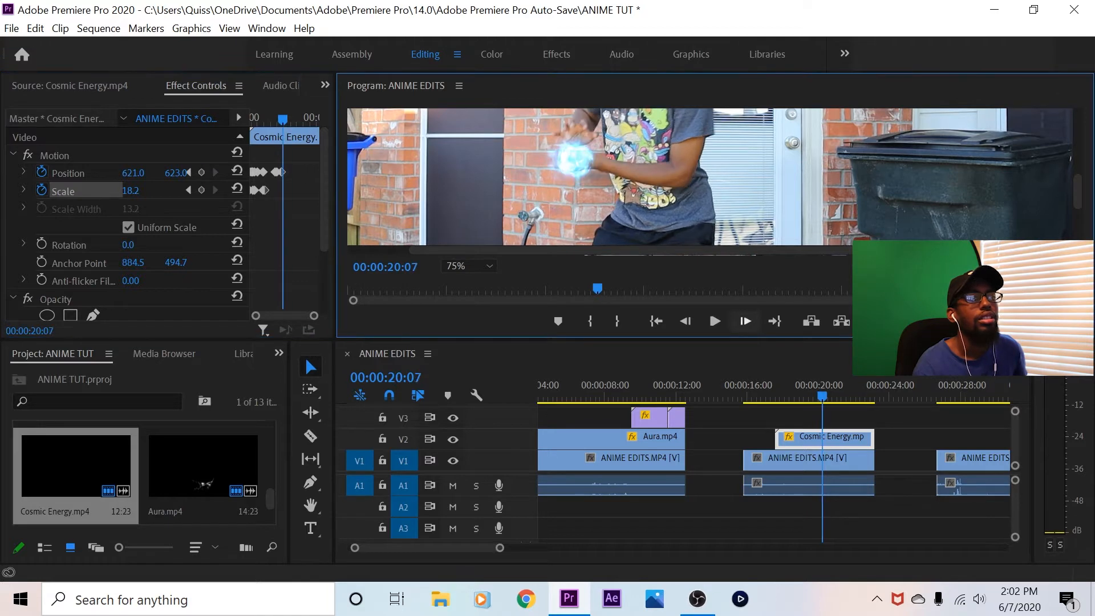
drag(176, 173, 160, 173)
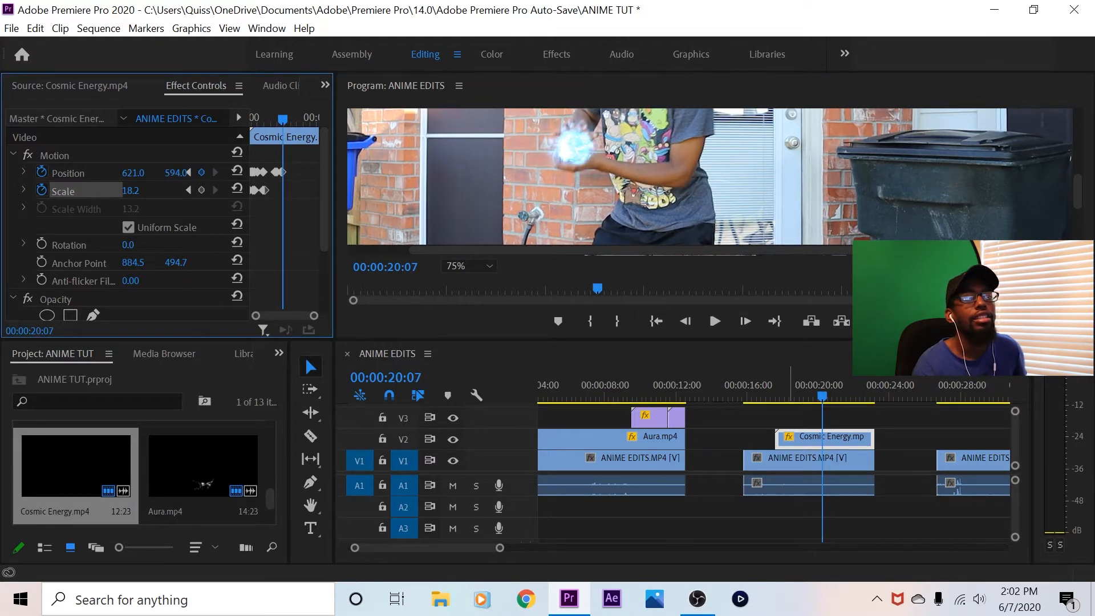
At 00:00:20:08, keyframe the energy ball's position at 641, 567 over the raised hands
click(745, 322)
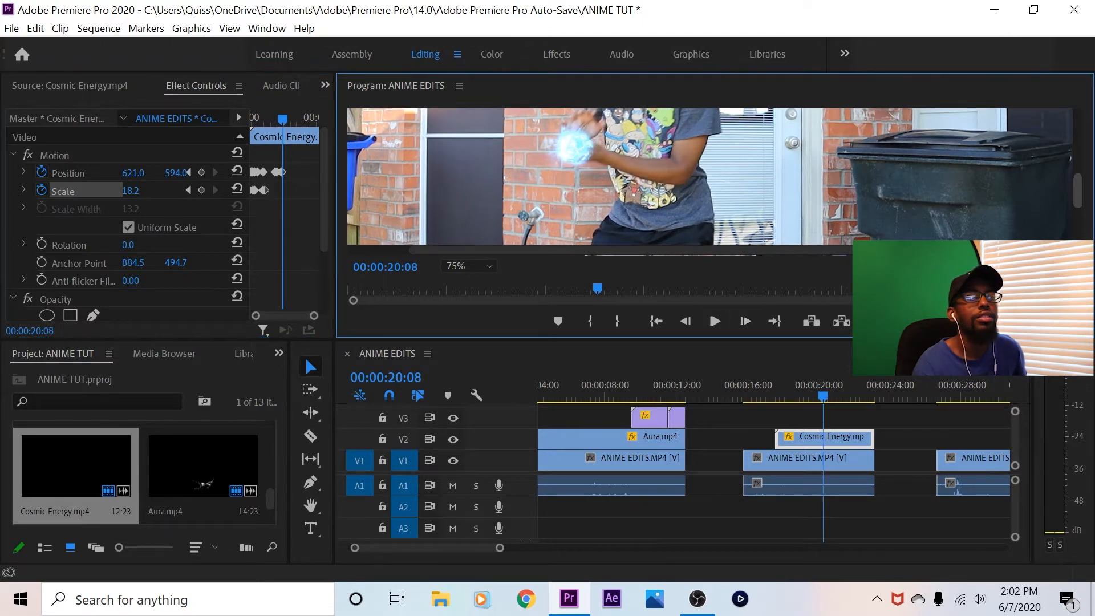
drag(1077, 191, 1077, 182)
drag(175, 172, 144, 173)
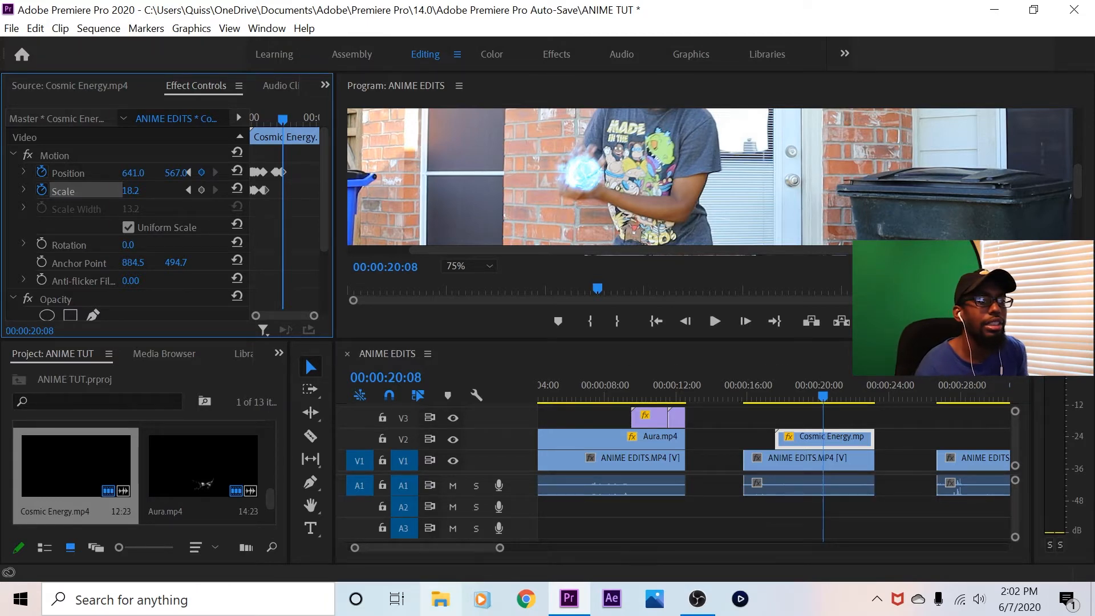
In File Explorer, open DATA (D:) > Video Storage > ANIMATIONS and import the footagecrate-electricbeamforwarda clip into the Premiere Pro project
click(440, 599)
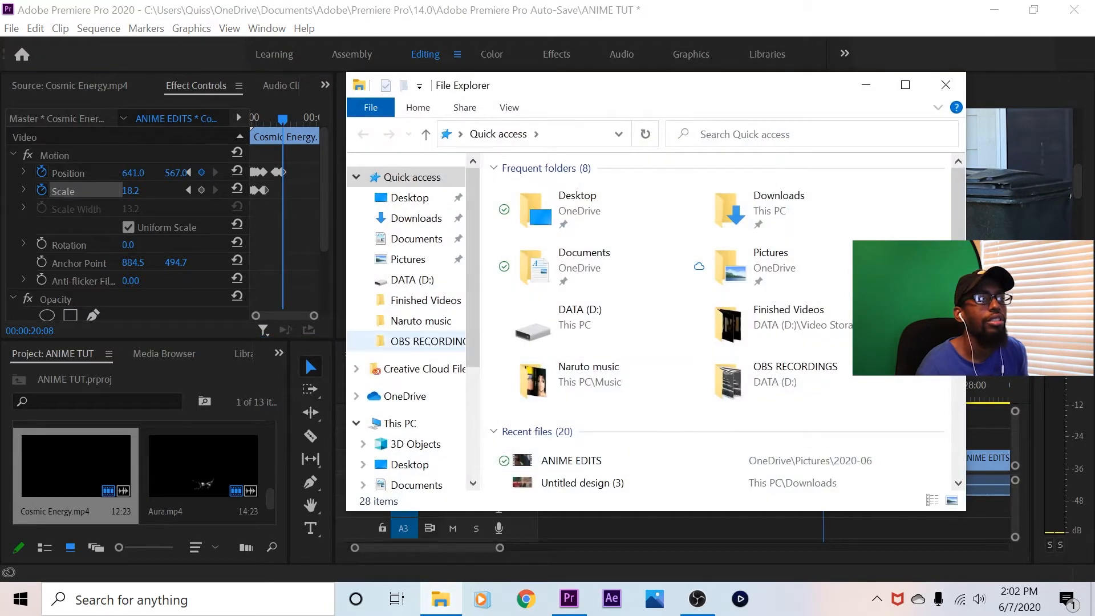
click(411, 280)
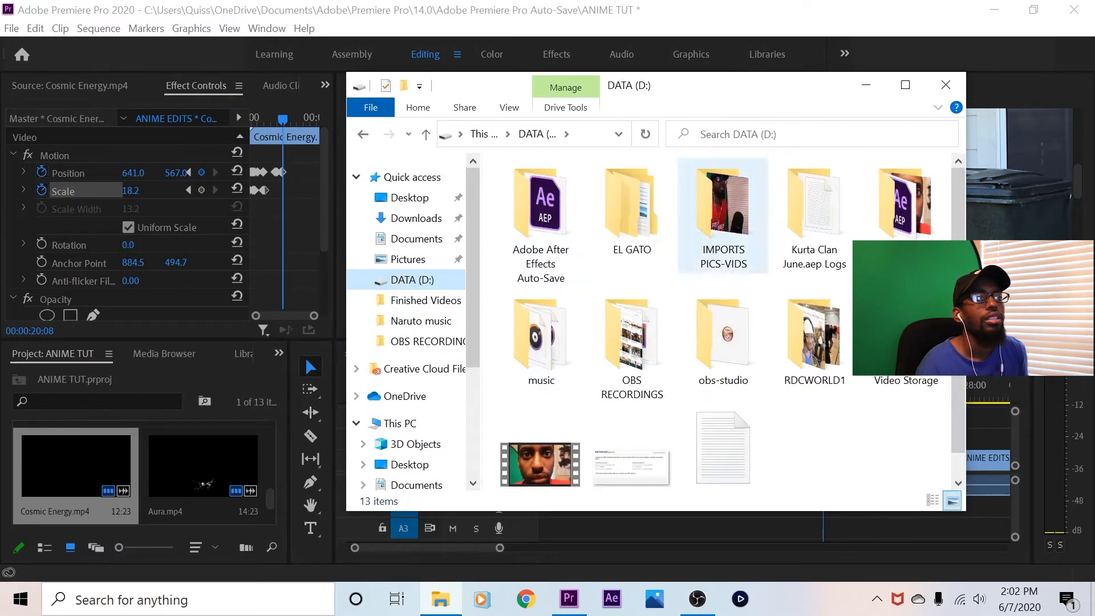
double_click(905, 365)
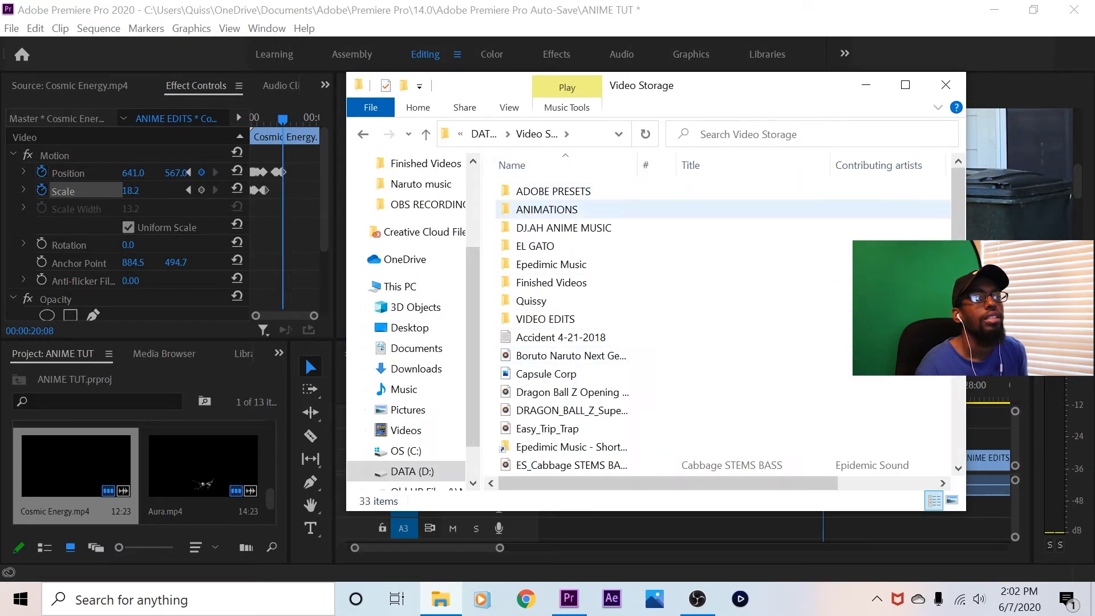
double_click(547, 210)
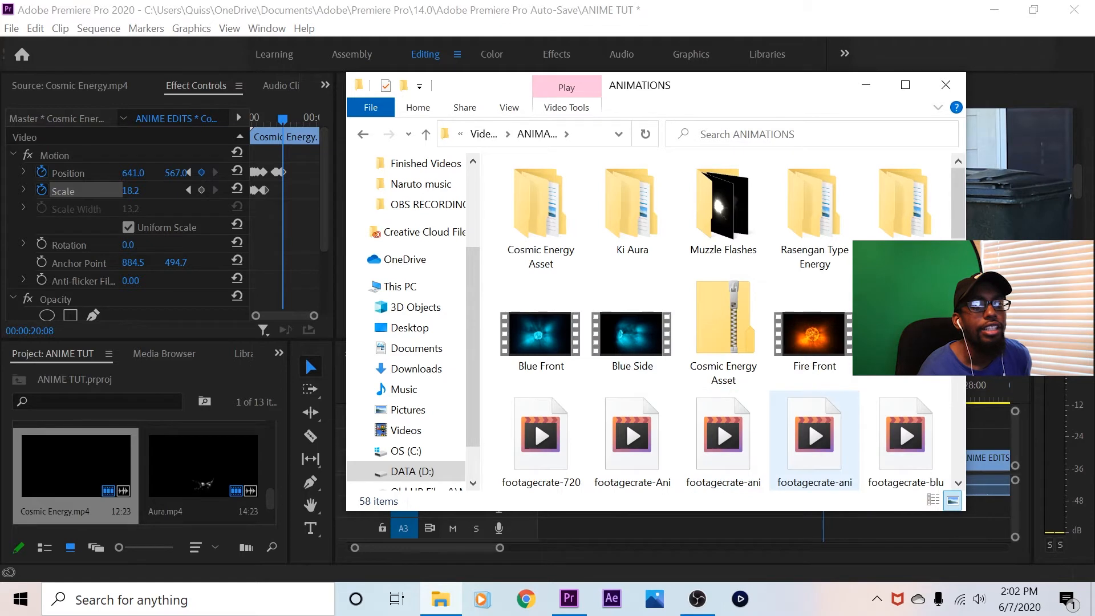
scroll(814, 433, down, 1)
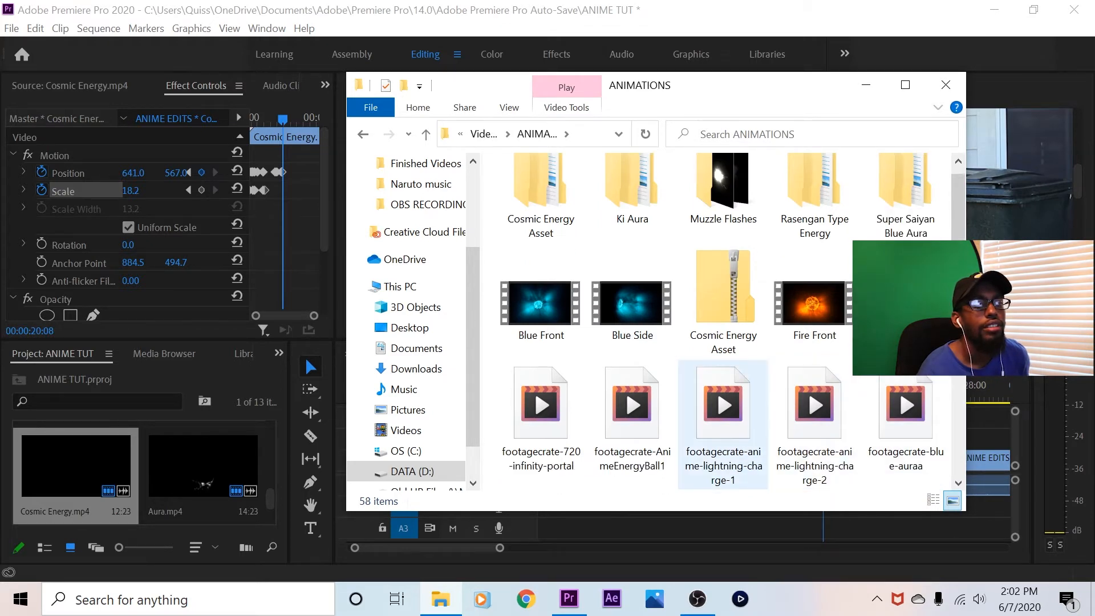
scroll(631, 417, down, 1)
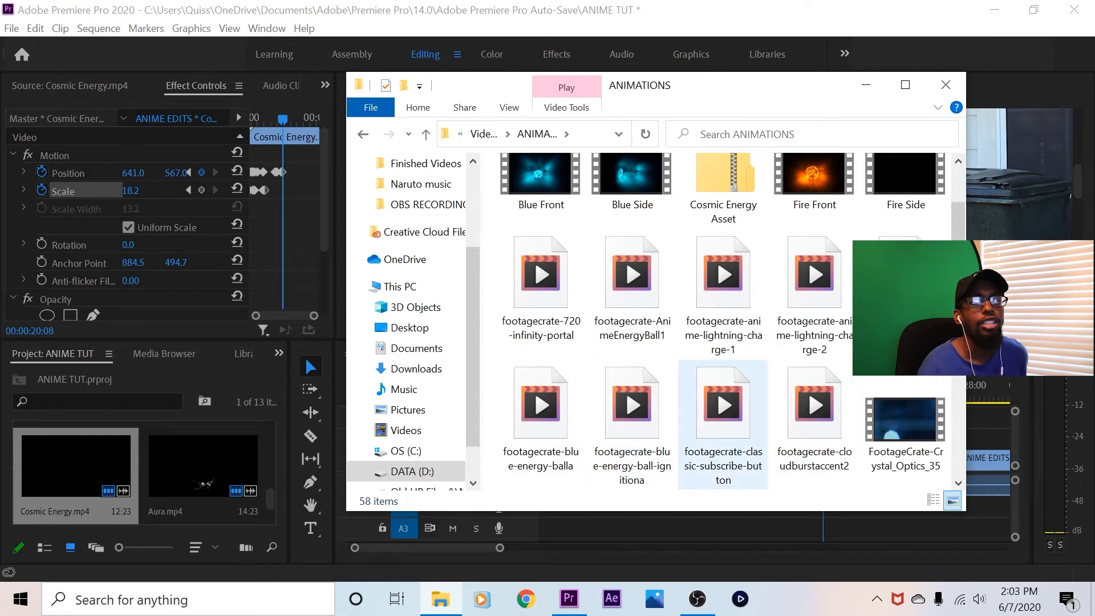
scroll(684, 422, down, 1)
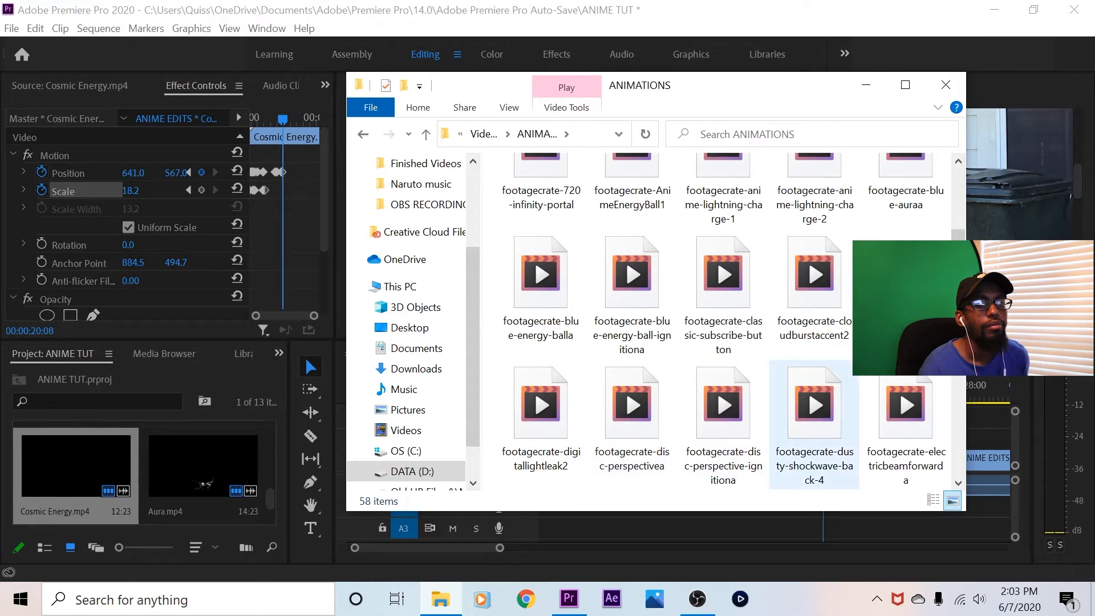
drag(906, 444, 214, 489)
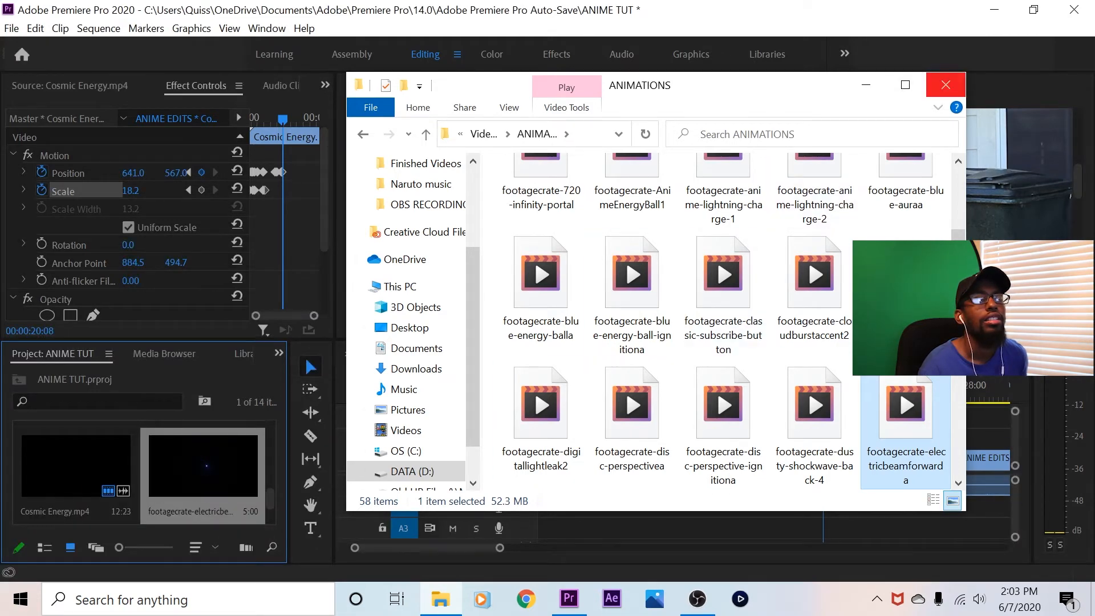
click(945, 85)
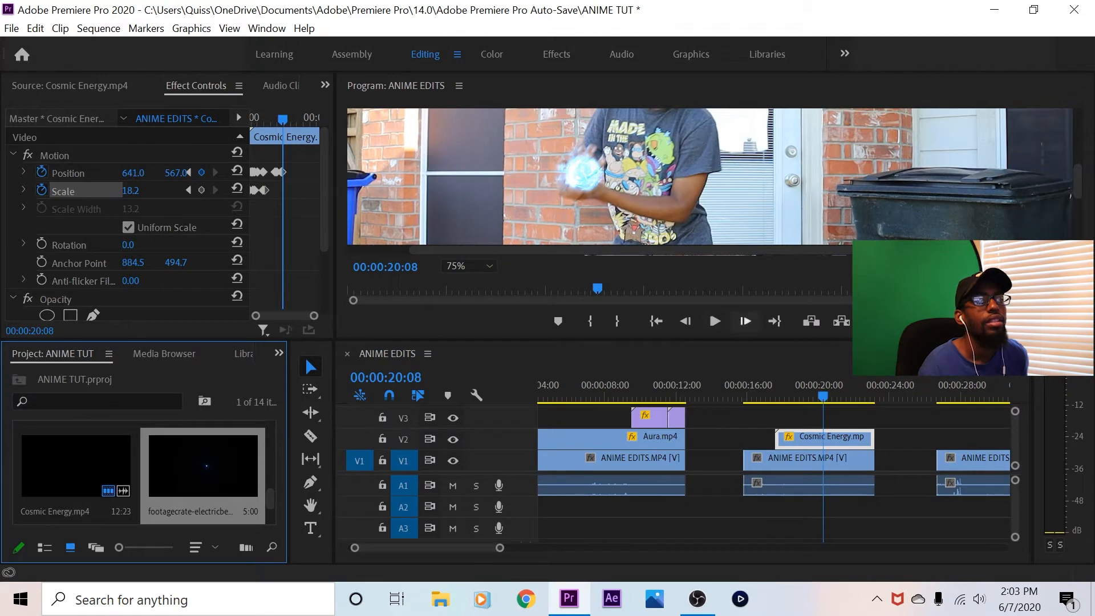
Keyframe the energy ball's position at 670, 532 at 00:00:20:09 and at 712, 501 at 00:00:20:10 to follow the rising hands
click(745, 321)
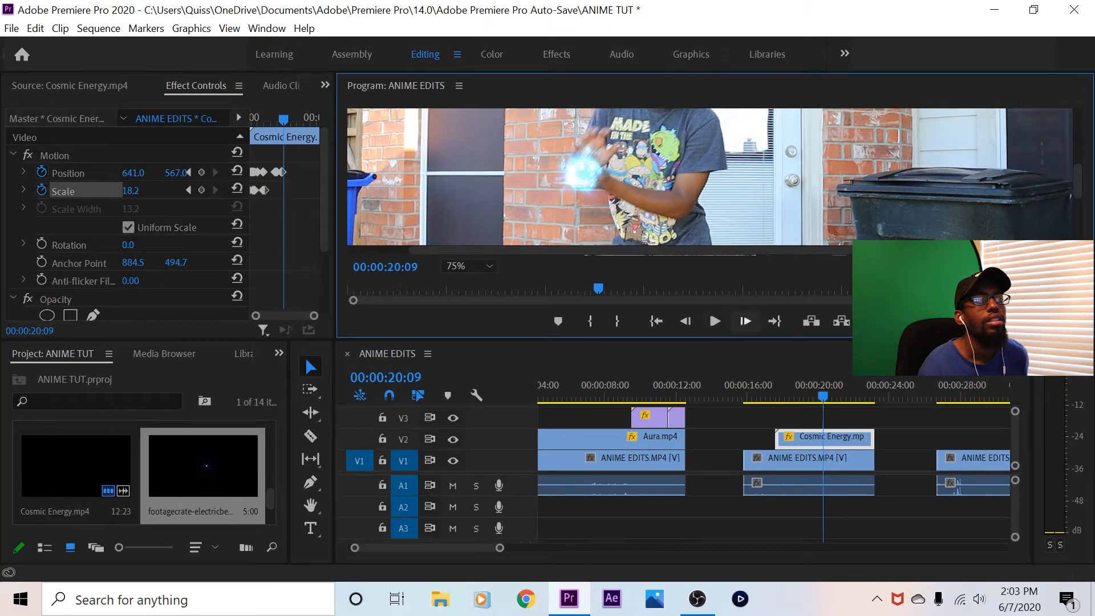
mouse_move(176, 173)
mouse_down()
mouse_move(149, 173)
mouse_move(169, 173)
mouse_up()
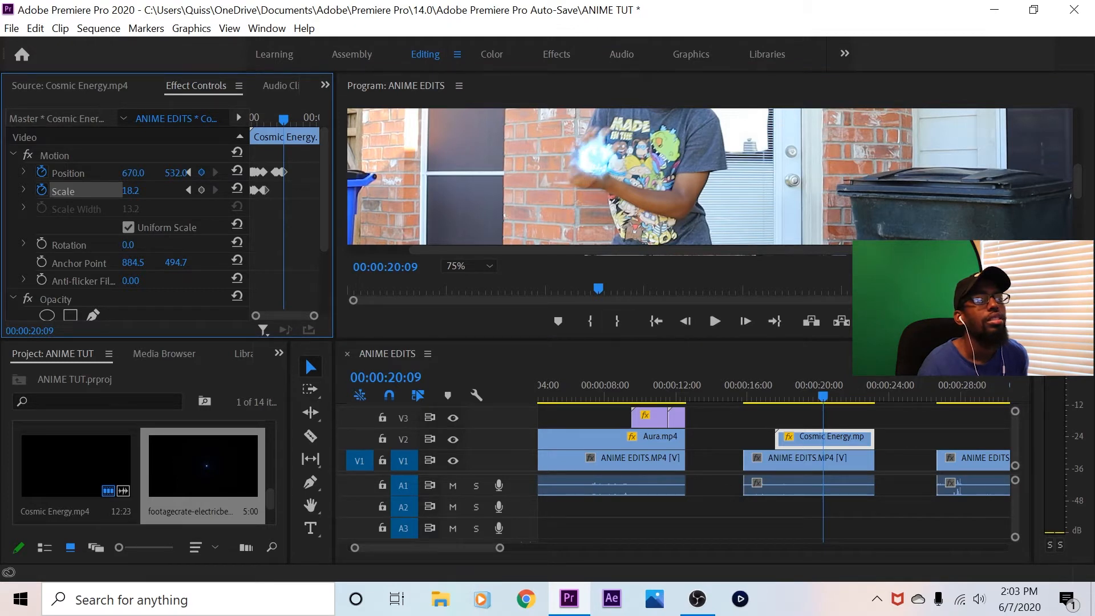
click(745, 321)
mouse_move(176, 173)
mouse_down()
mouse_move(134, 173)
mouse_move(166, 173)
mouse_move(156, 173)
mouse_up()
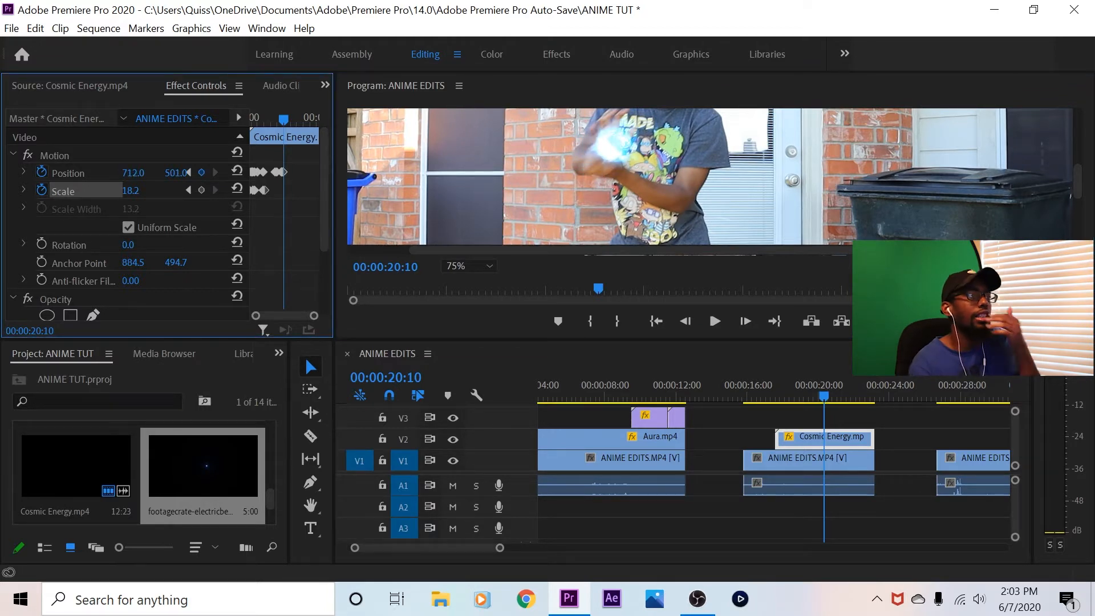
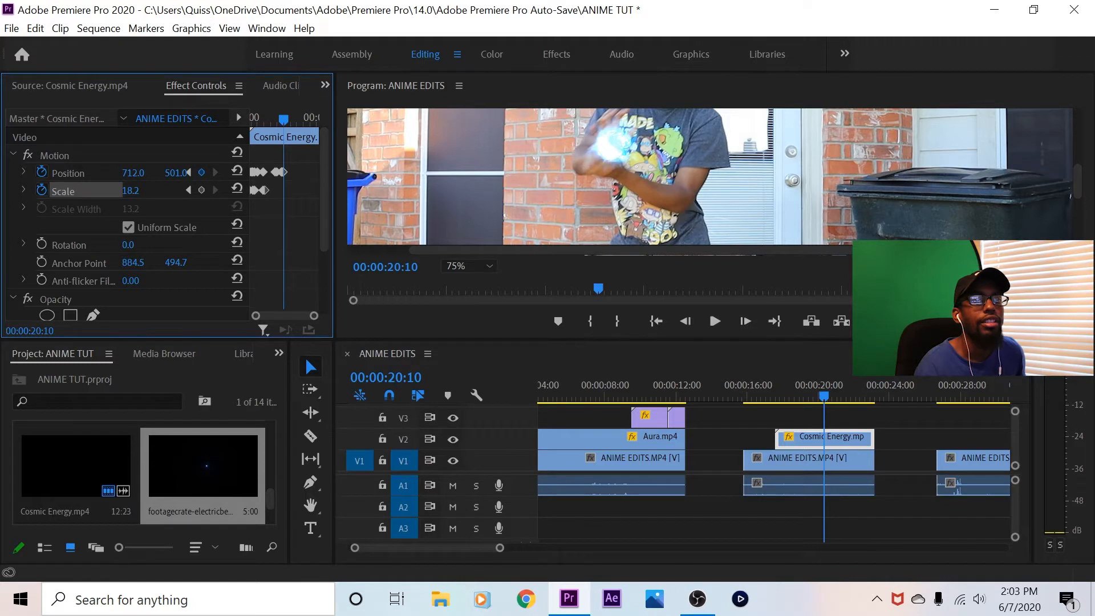
At 00:00:20:11, keyframe the energy ball's position at 765, 462 and its scale at 23.2
drag(1077, 181, 1077, 176)
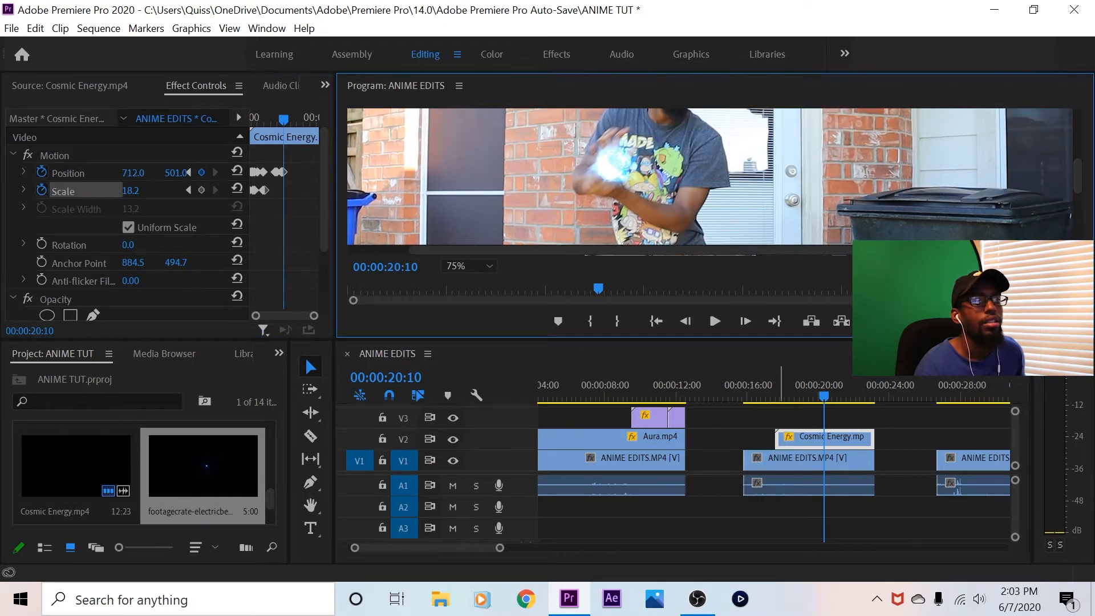
click(746, 321)
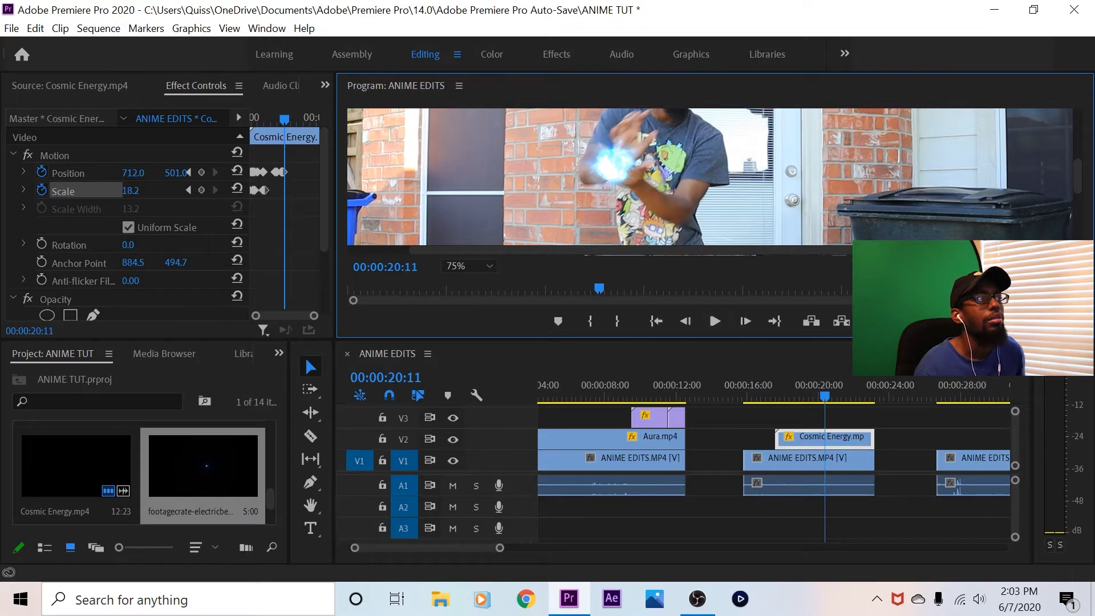
mouse_move(133, 172)
mouse_down()
mouse_move(120, 173)
mouse_move(168, 173)
mouse_move(139, 172)
mouse_move(134, 191)
mouse_up()
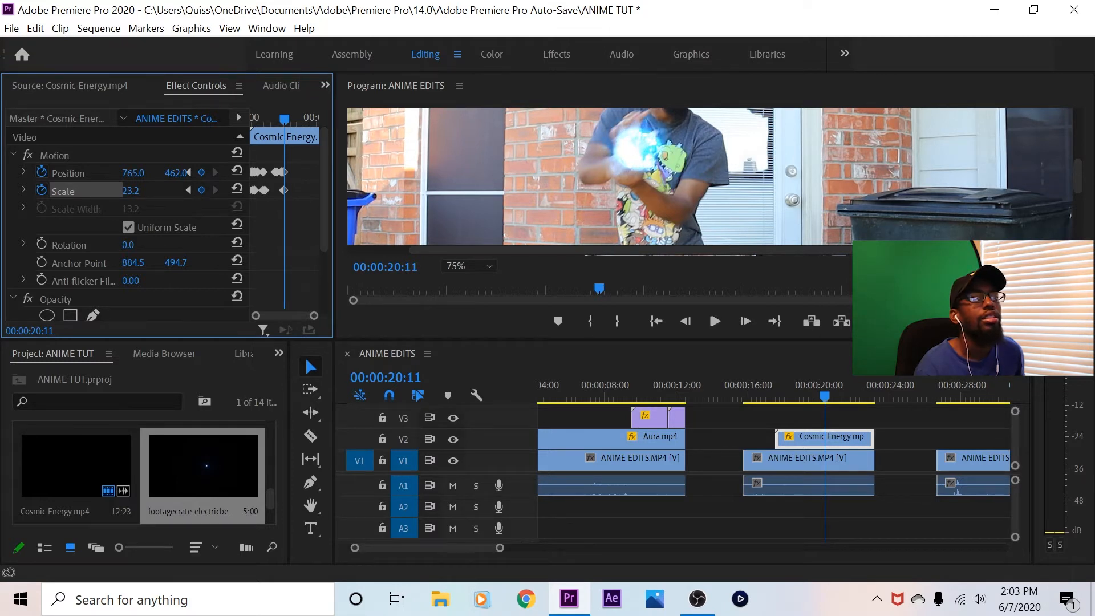
At 00:00:20:12, keyframe the energy ball's position at 822, 433 between the hands
click(744, 321)
mouse_move(176, 173)
mouse_down()
mouse_move(145, 173)
mouse_move(158, 173)
mouse_up()
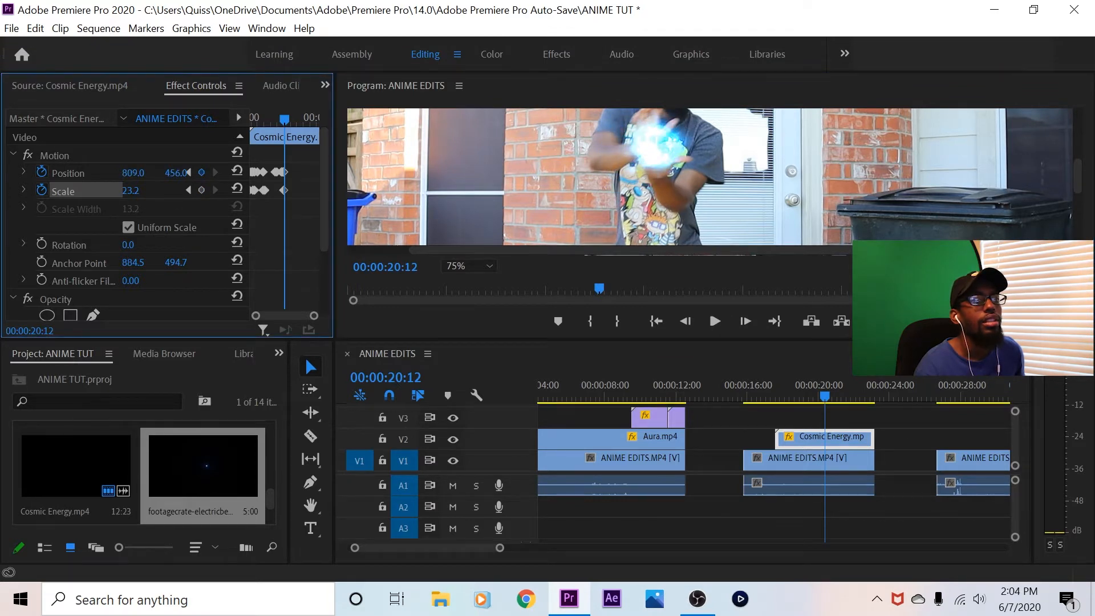
scroll(712, 176, up, 3)
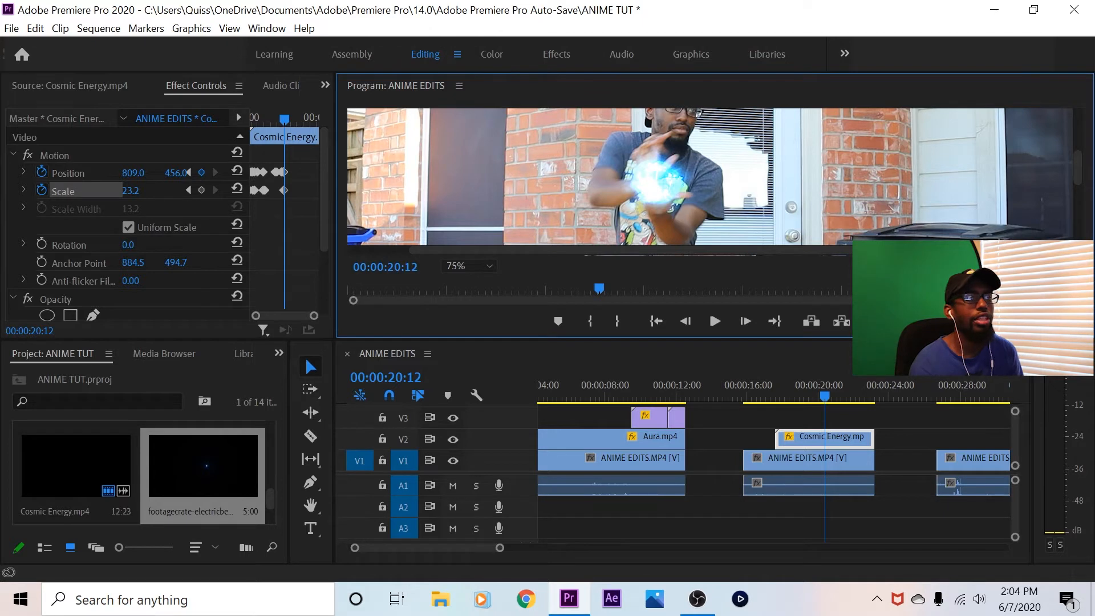
drag(175, 173, 171, 172)
drag(176, 173, 174, 172)
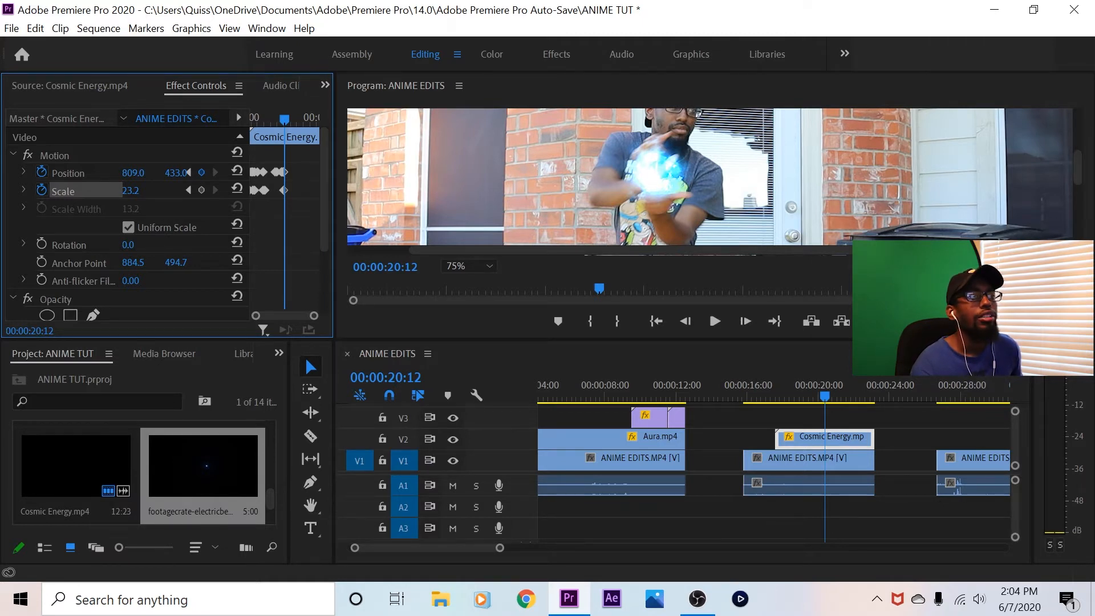
drag(133, 173, 140, 173)
At 00:00:20:13, keyframe the energy ball's position at 867, 409 and enlarge its scale to 33.2
click(746, 321)
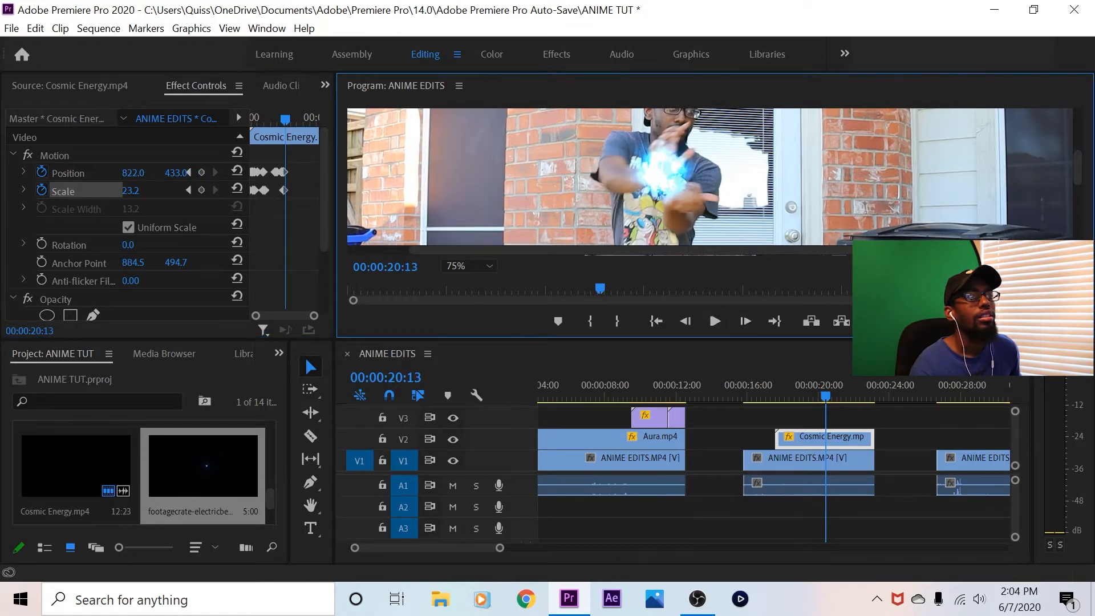
drag(132, 172, 158, 173)
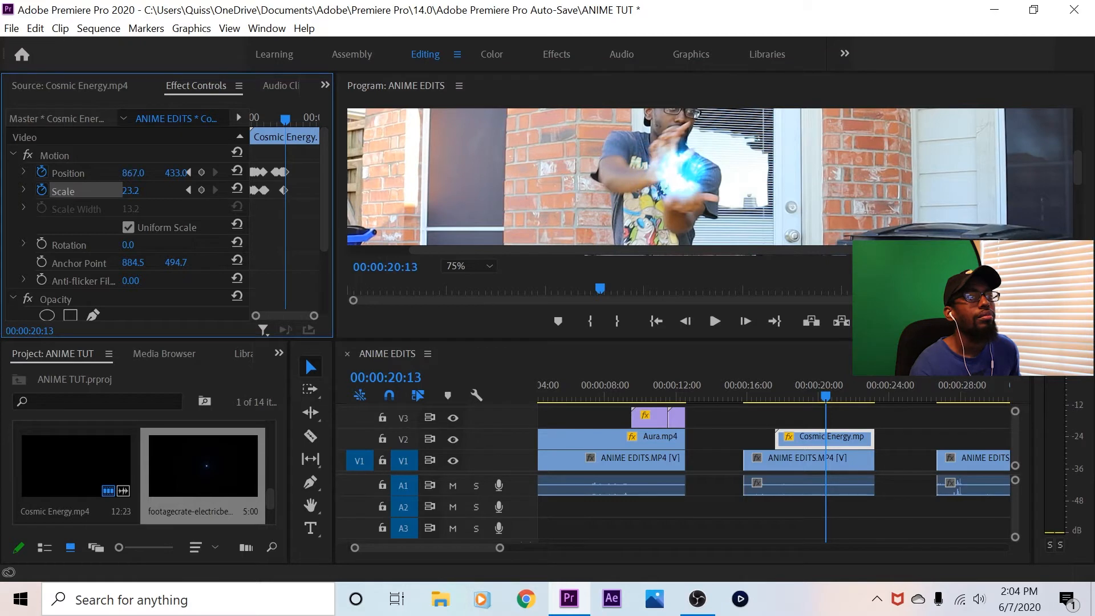
drag(131, 190, 162, 173)
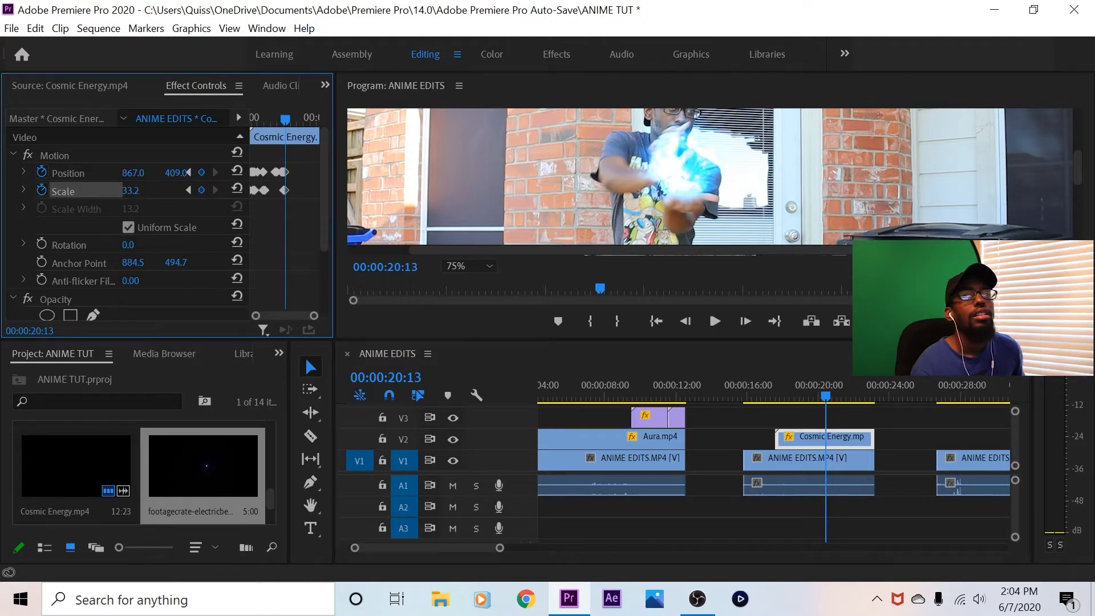
click(627, 177)
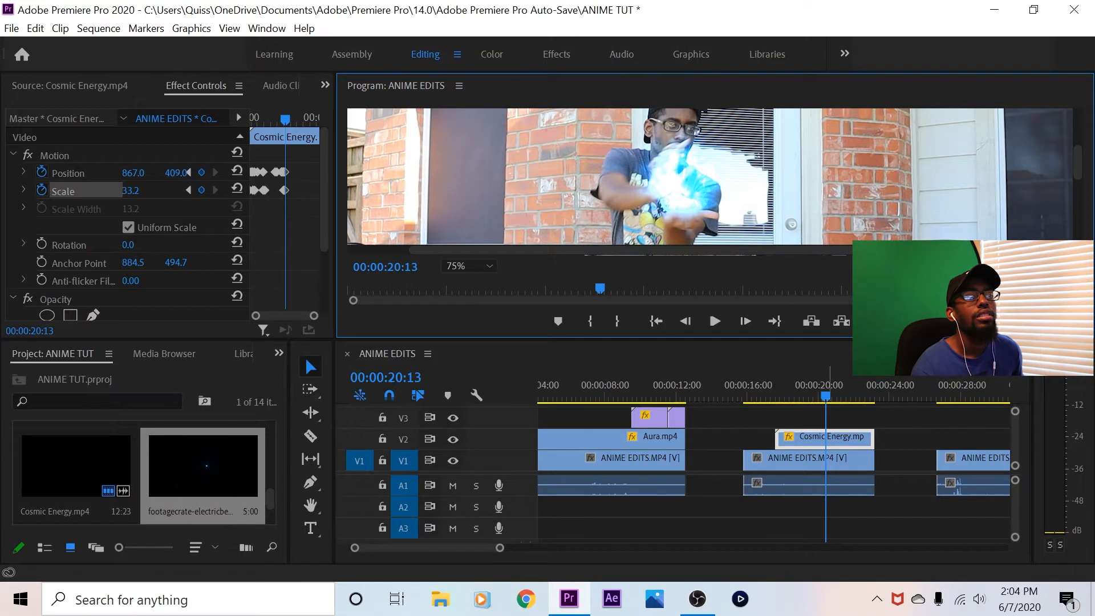
Keyframe the energy ball's position at 894, 409 at 00:00:20:14 and at 916, 395 at 00:00:20:15
click(745, 321)
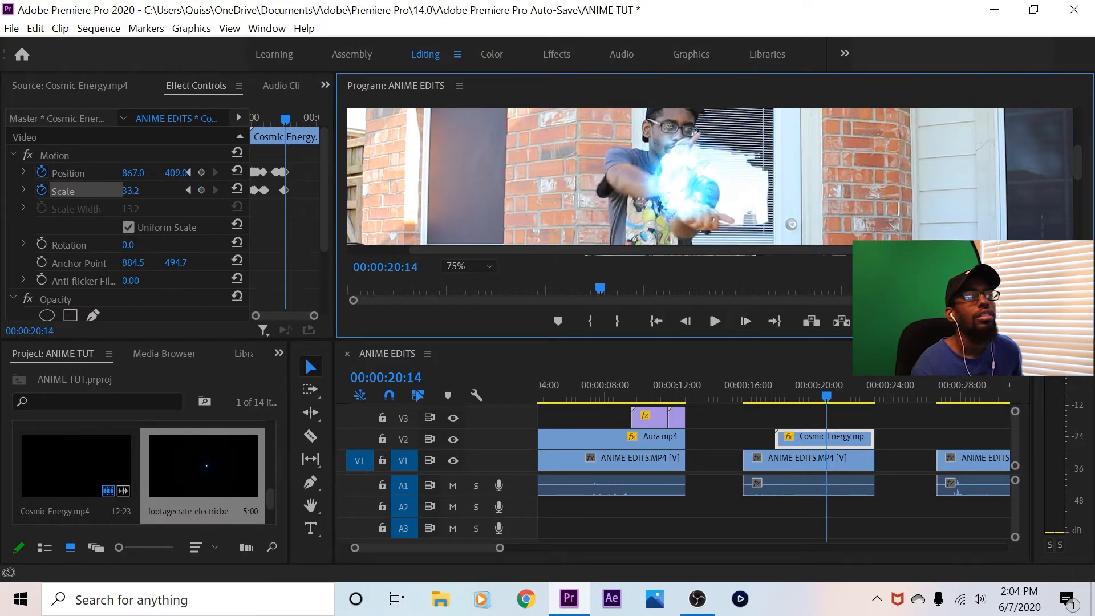
drag(133, 173, 149, 173)
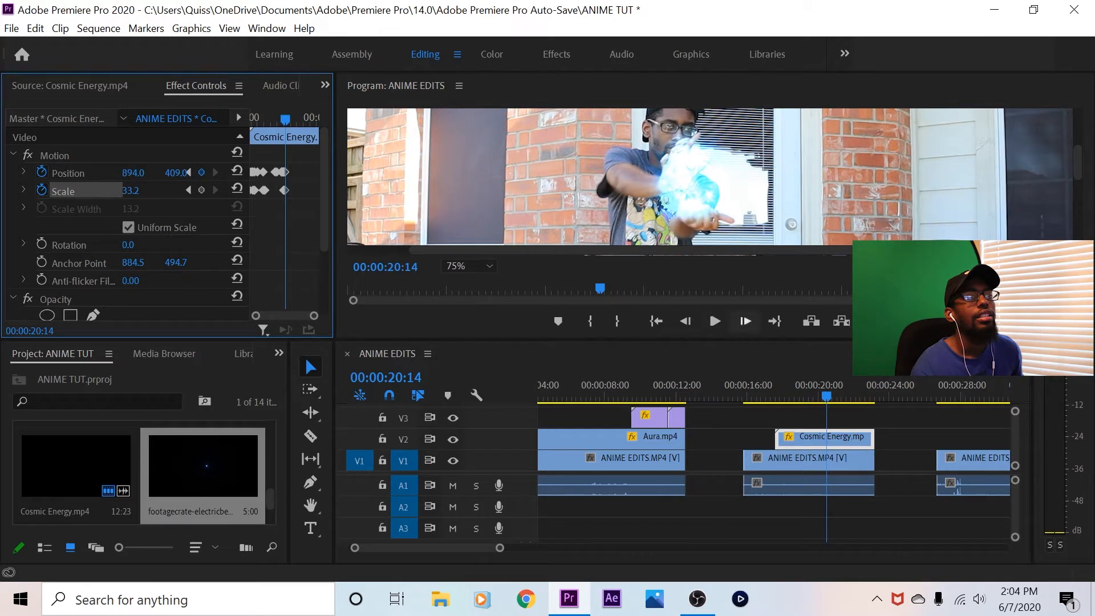
click(745, 321)
drag(175, 173, 138, 173)
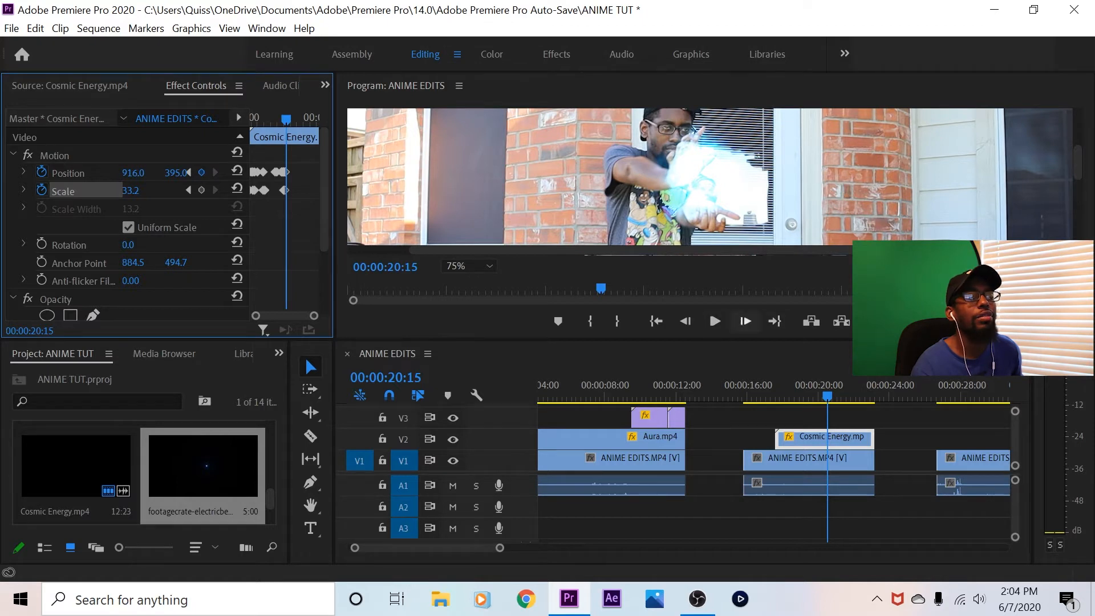
Advance to 00:00:20:17 and keyframe the energy ball's position at 954, 371 to follow the extending hands
click(745, 321)
click(745, 321)
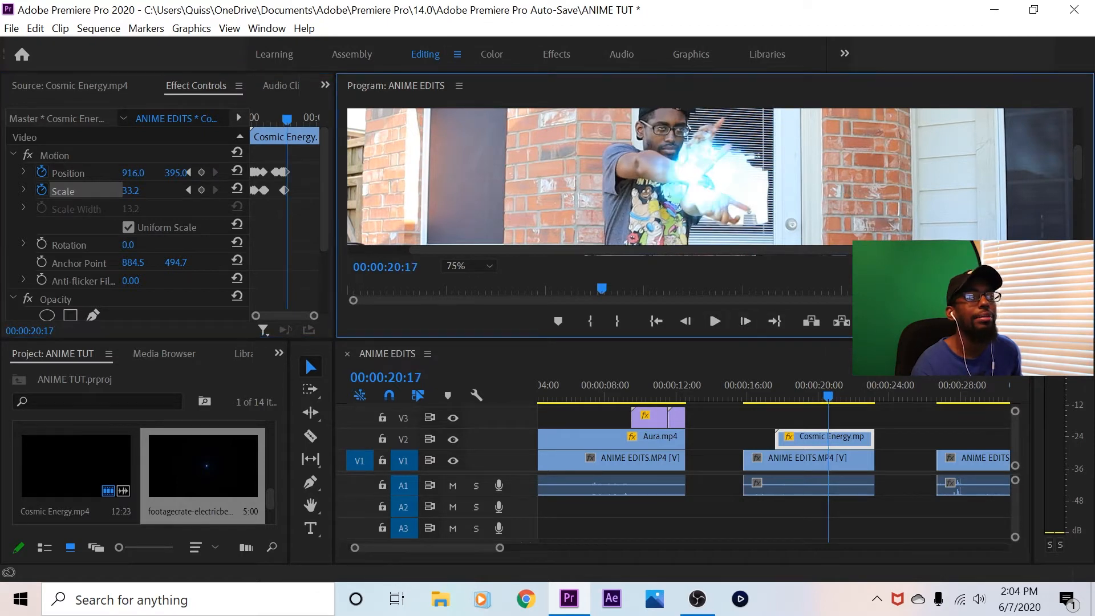
mouse_move(133, 173)
mouse_down()
mouse_move(162, 173)
mouse_move(140, 172)
mouse_up()
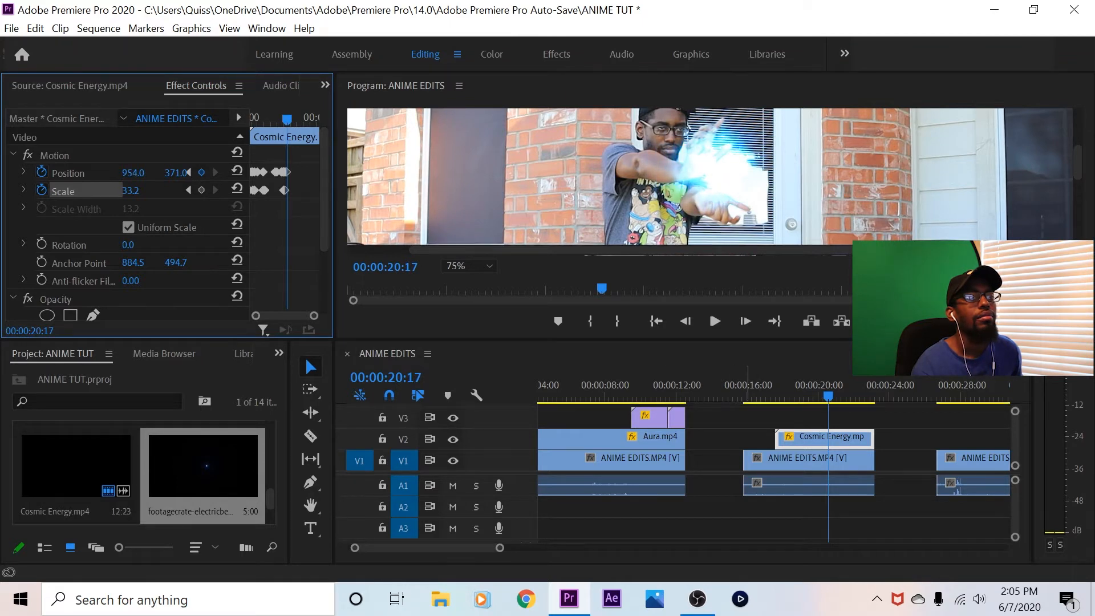
At 00:00:20:21, keyframe the energy ball's position at 977, 350 and its scale at 39.2
click(746, 321)
click(745, 321)
click(745, 321)
click(745, 321)
drag(176, 173, 146, 173)
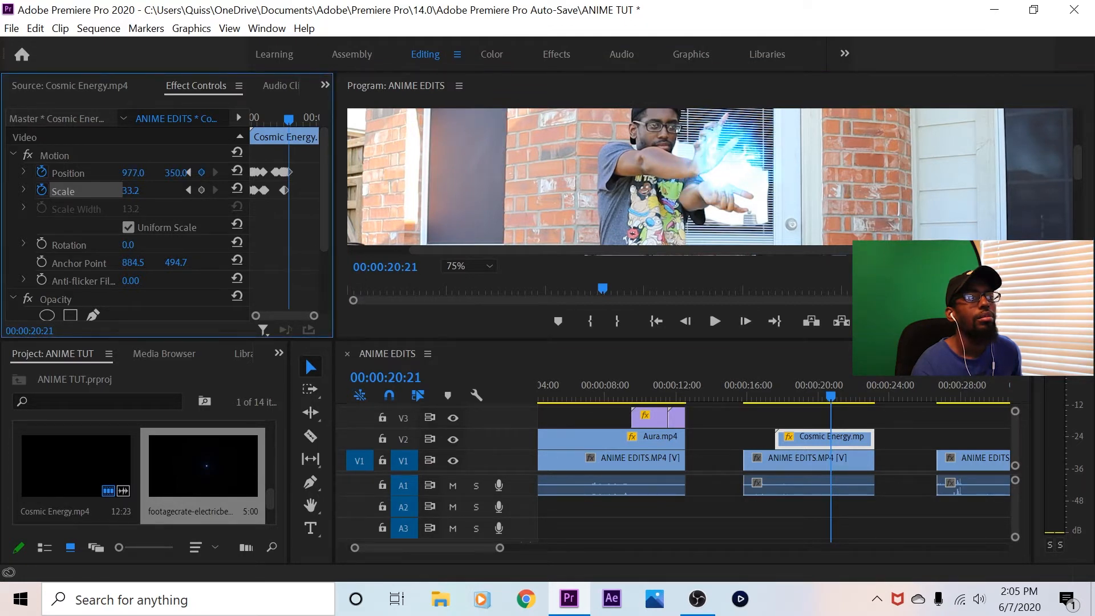
drag(130, 190, 133, 191)
Mark an in point in the sequence at 00:00:20:24, where the hands are fully extended
click(745, 321)
click(746, 322)
click(745, 321)
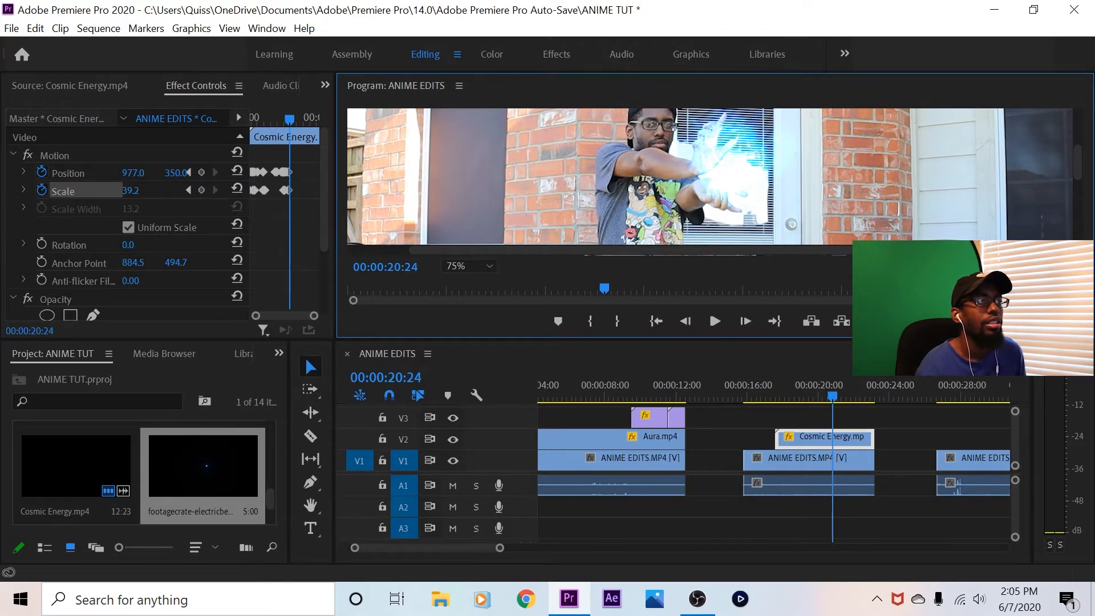
click(868, 513)
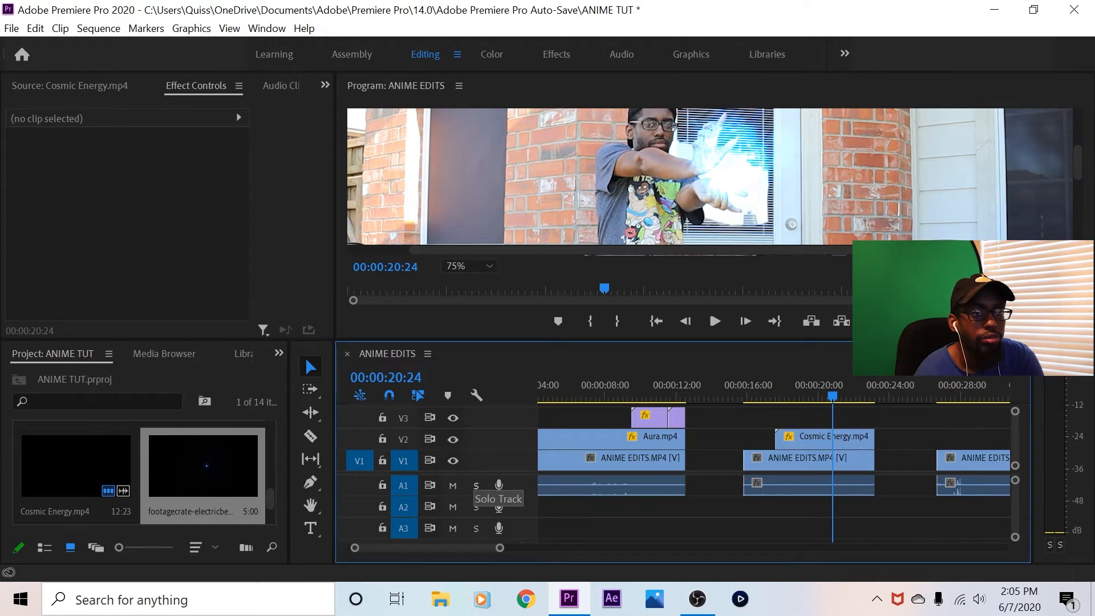
key(i)
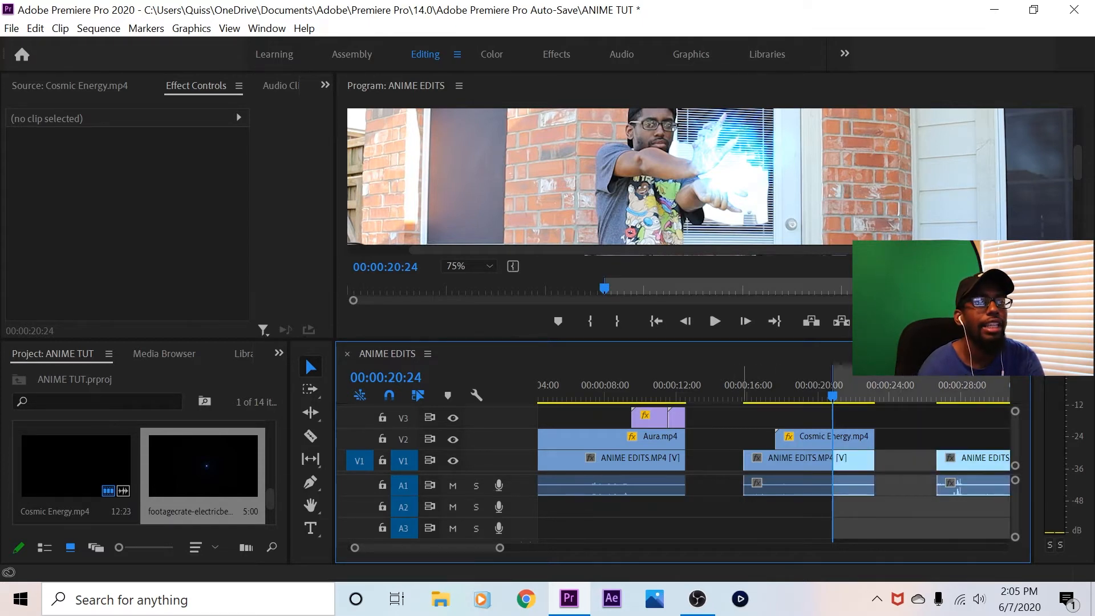
Play the second shot from just before its start in an enlarged preview to review the energy ball's motion
click(735, 386)
key(grave)
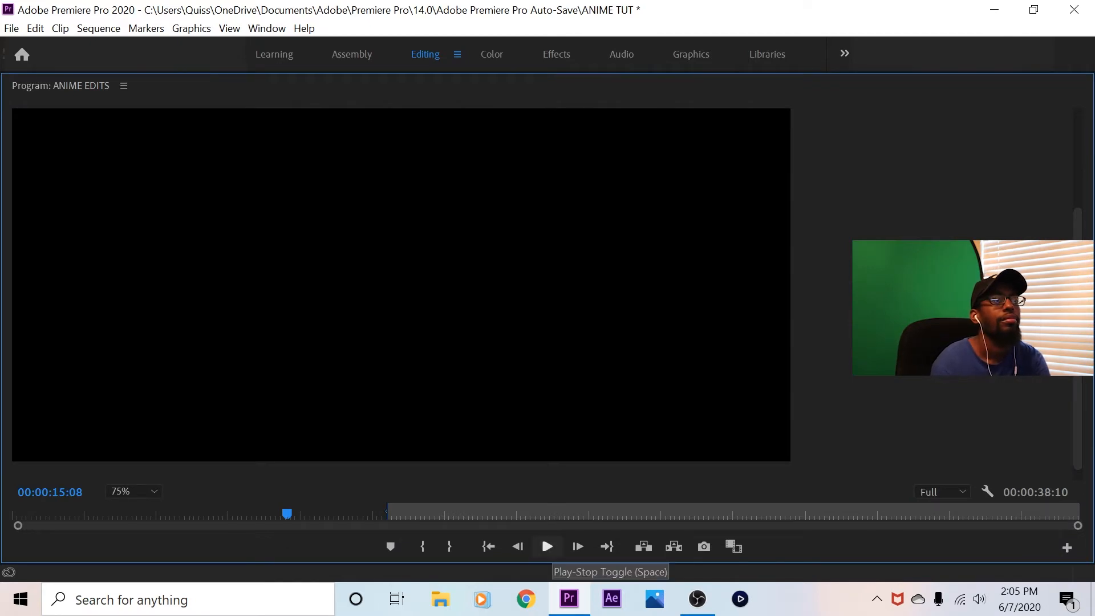
click(547, 547)
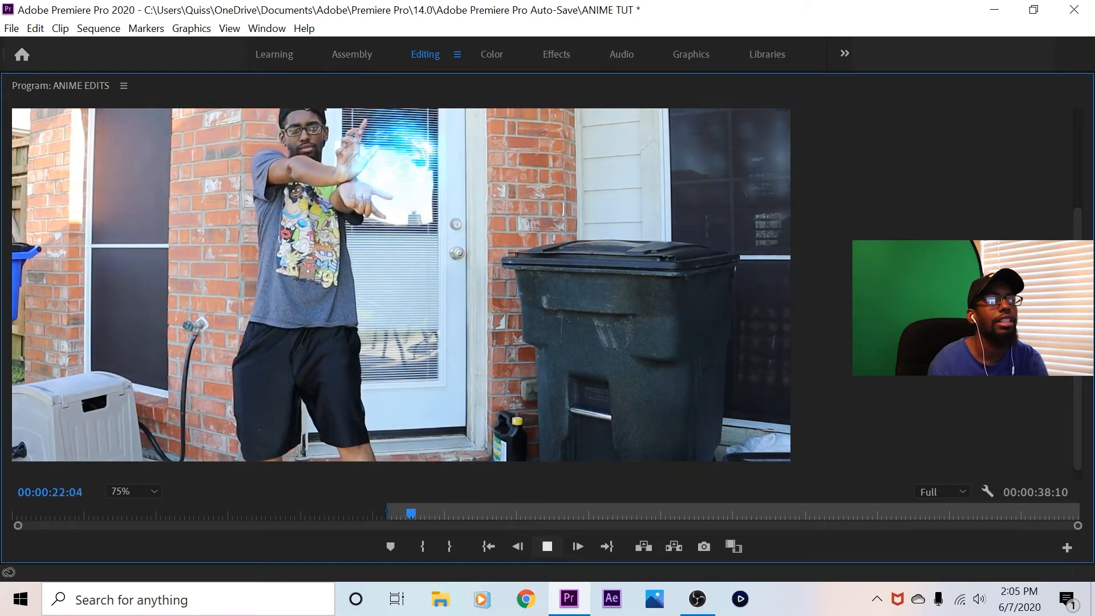
key(space)
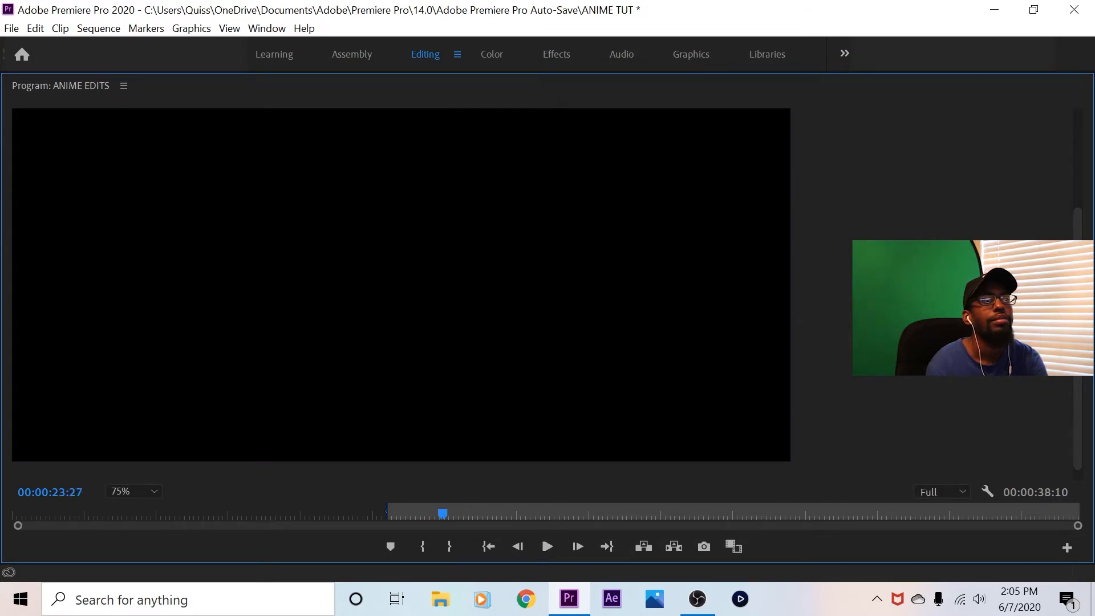
key(grave)
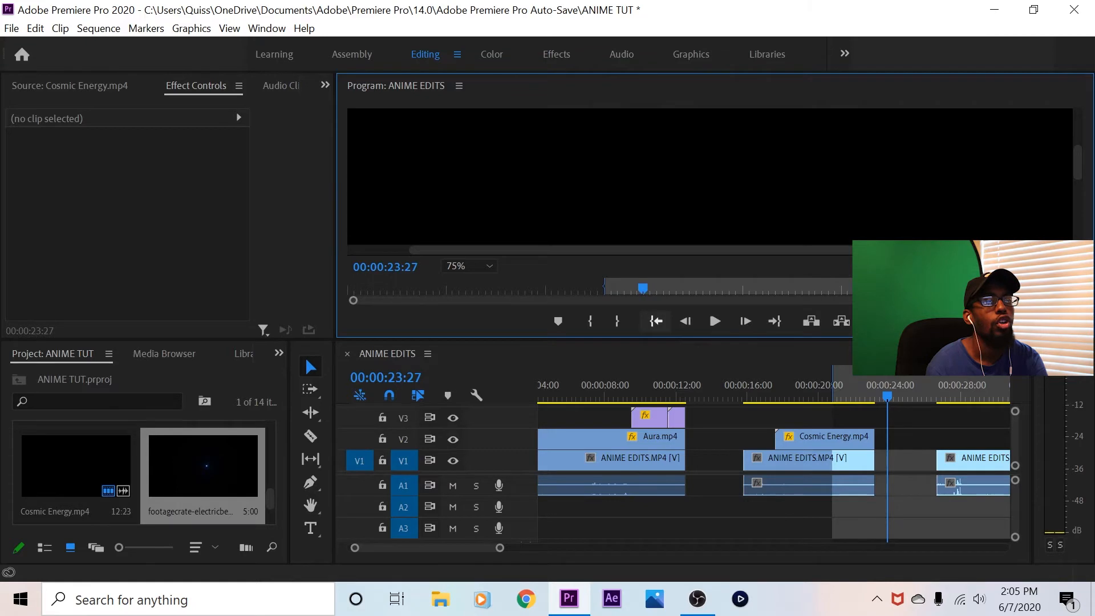
Return to the in point at 00:00:20:24 and fit the whole frame in the program preview
click(655, 321)
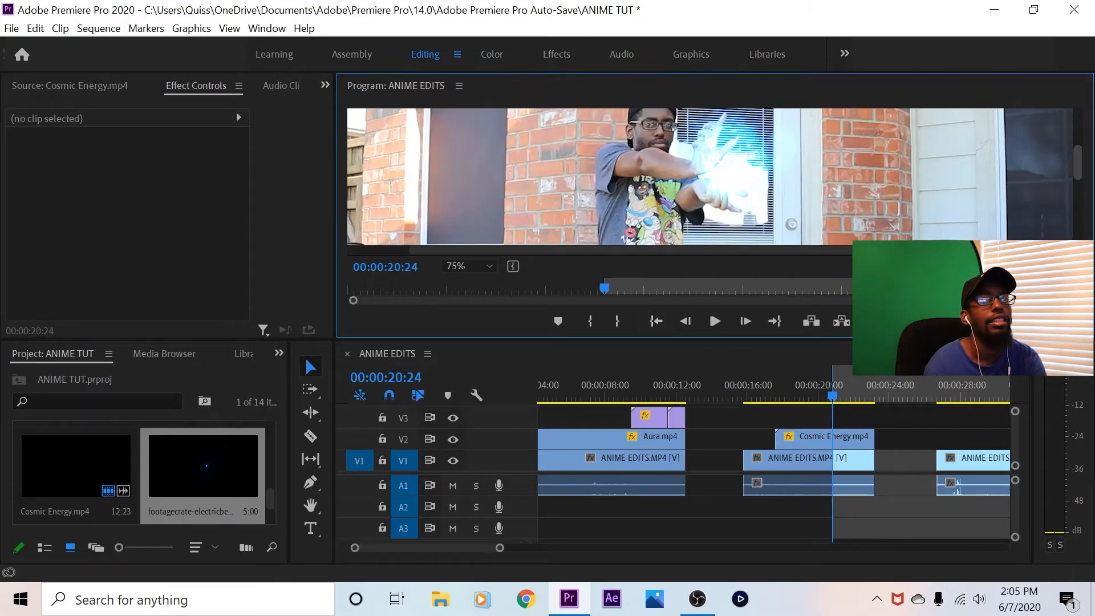
click(467, 266)
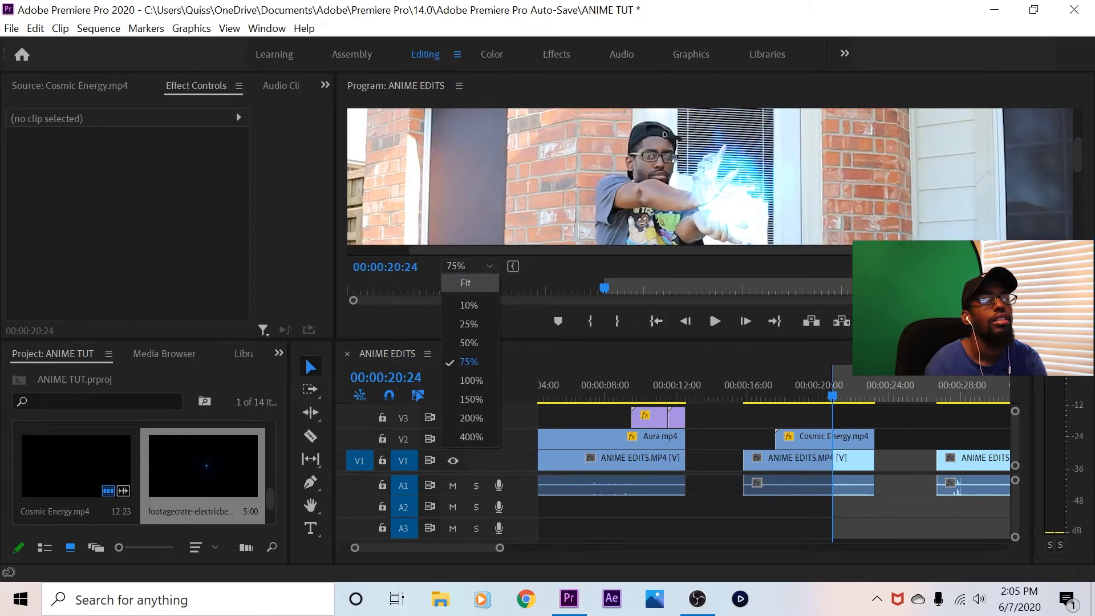
click(465, 282)
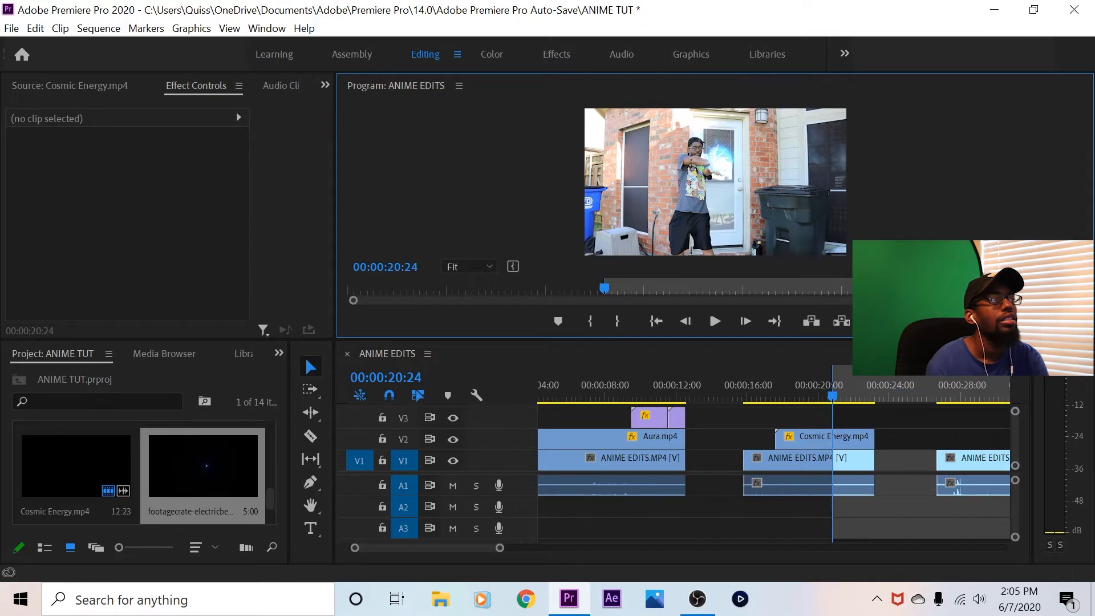
Open the footagecrate-electricbeamforwarda clip as the source and play it to preview the beam
click(70, 85)
double_click(202, 466)
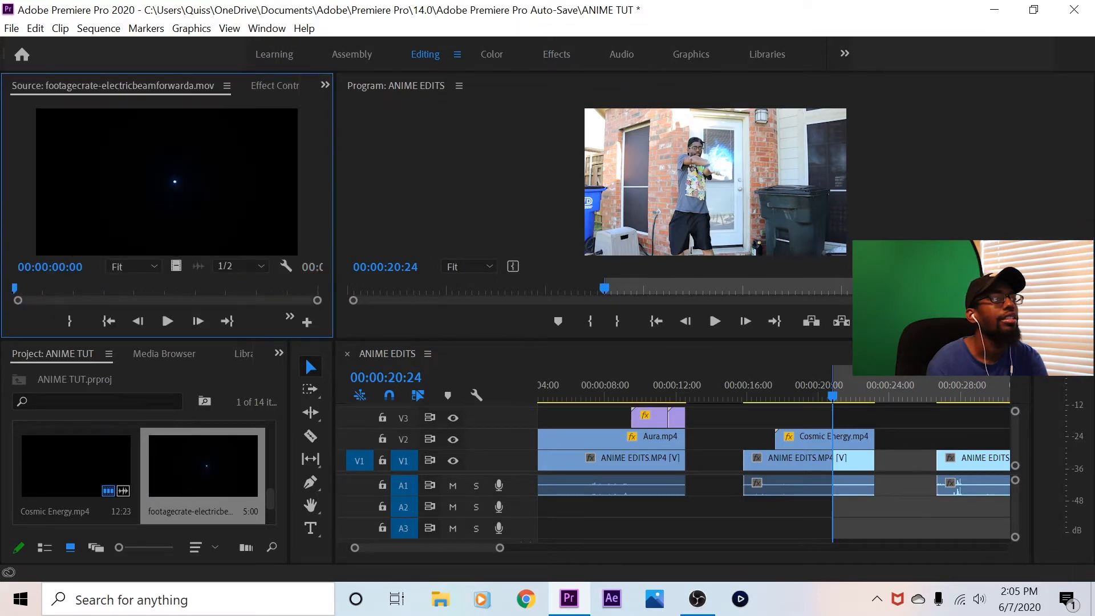
click(167, 321)
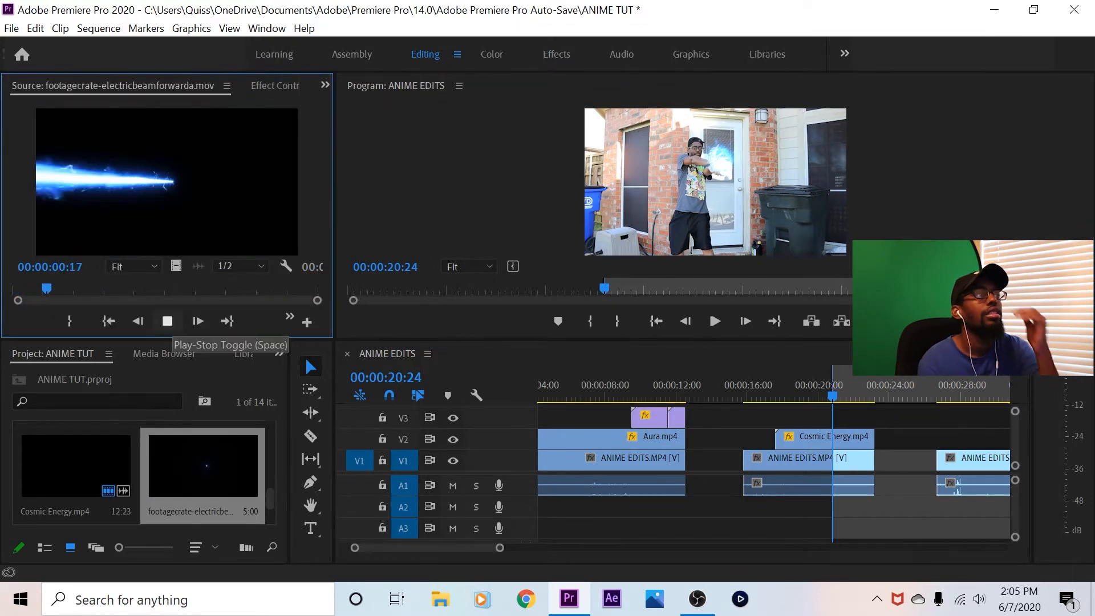
click(167, 321)
Place the electric beam clip on V3 starting at 00:00:20:24 and ending level with the Cosmic Energy clip
click(109, 321)
drag(203, 467, 873, 415)
click(859, 419)
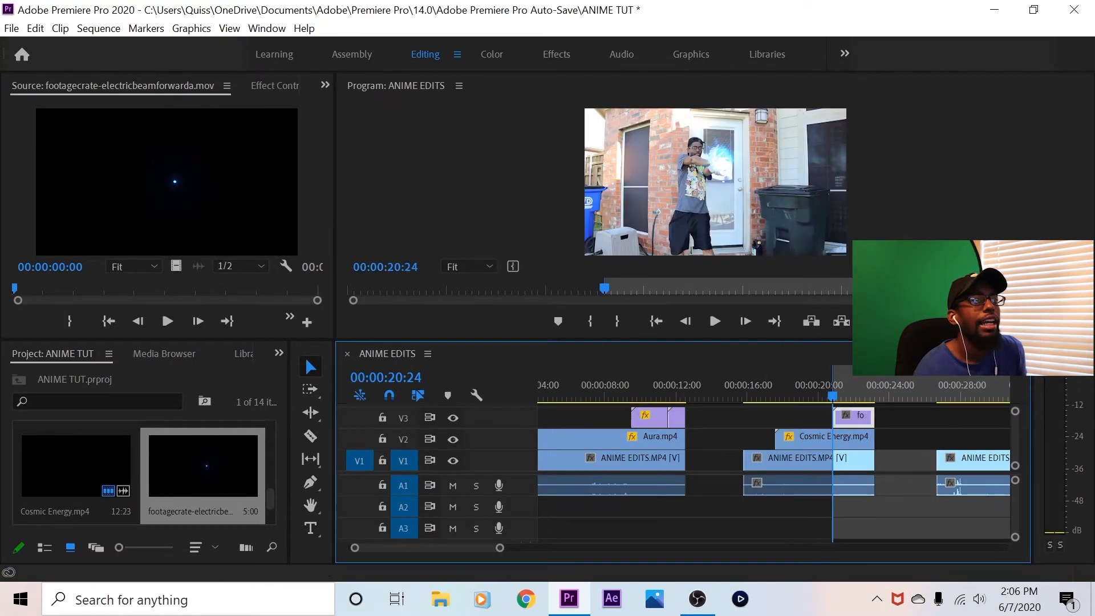
Set the electric beam clip's blend mode to Lighten and check the beam over the footage at 00:00:21:20
click(275, 86)
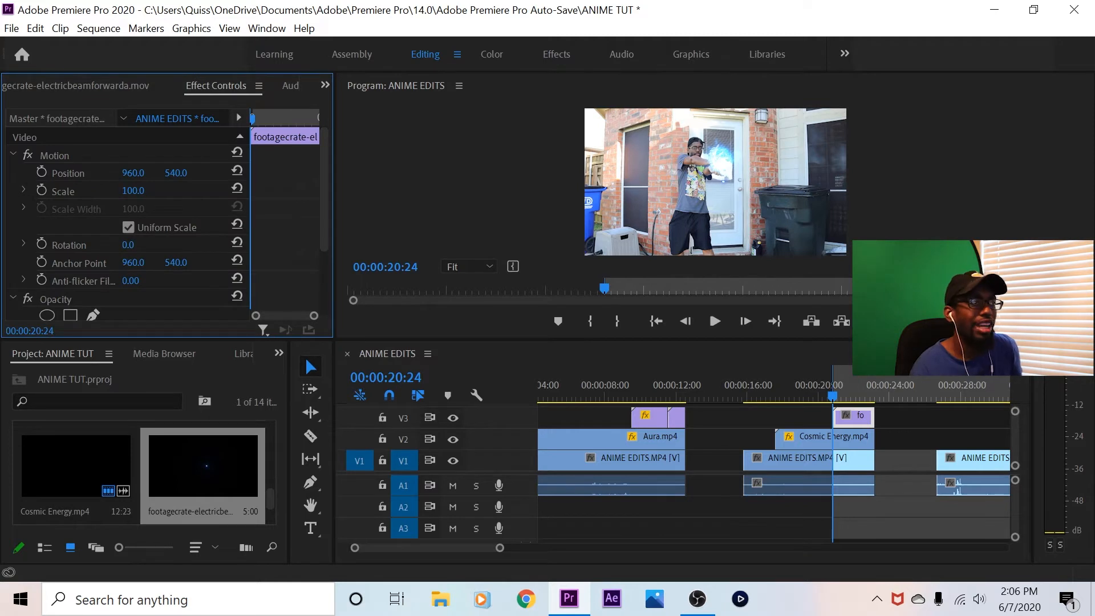
scroll(125, 222, down, 3)
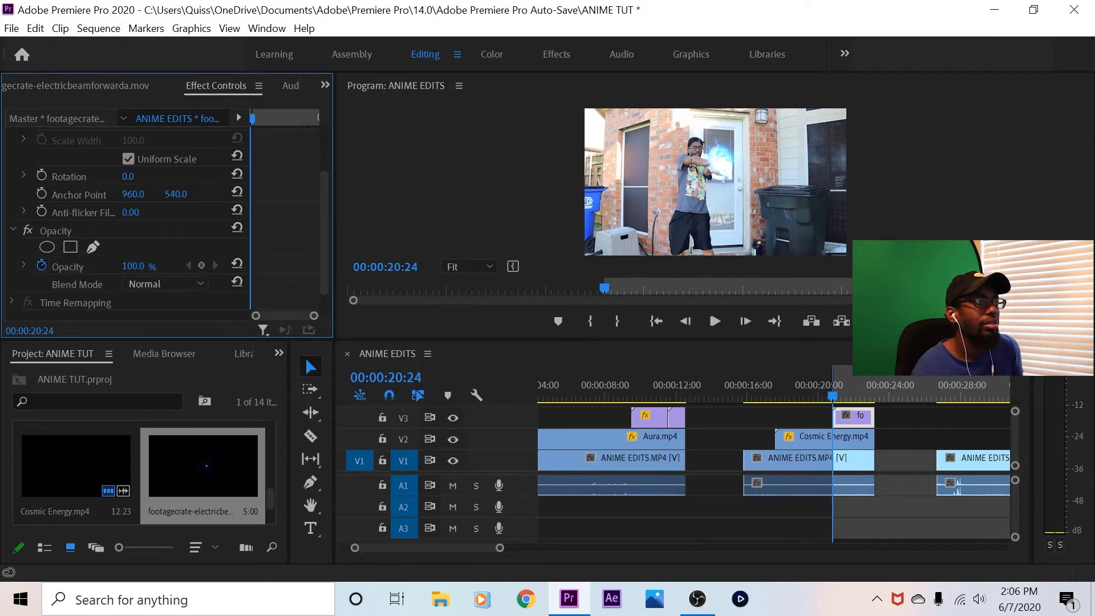
click(165, 284)
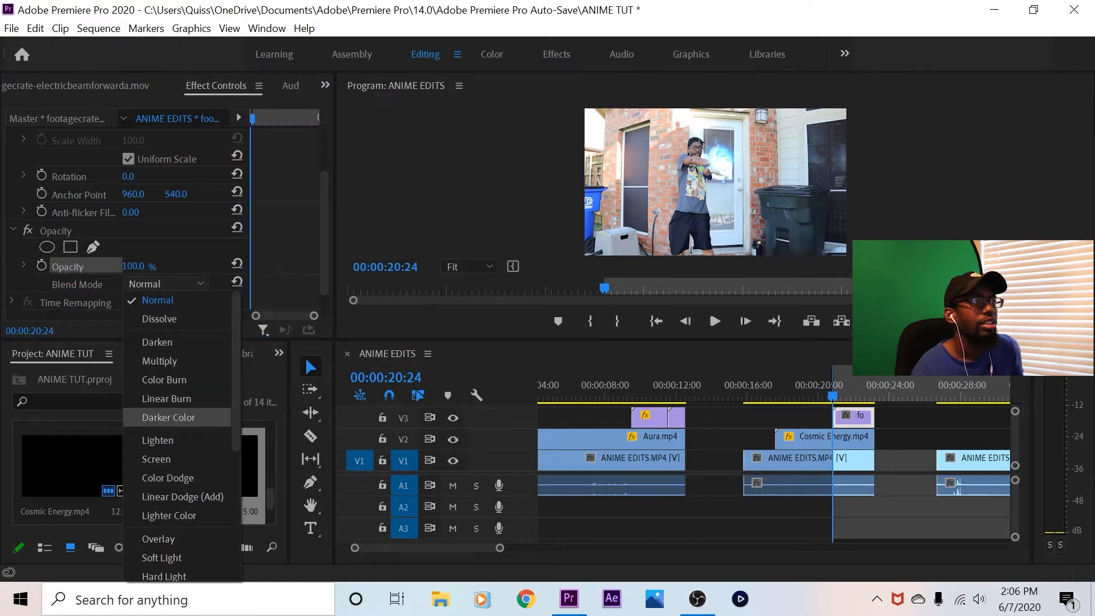
click(157, 440)
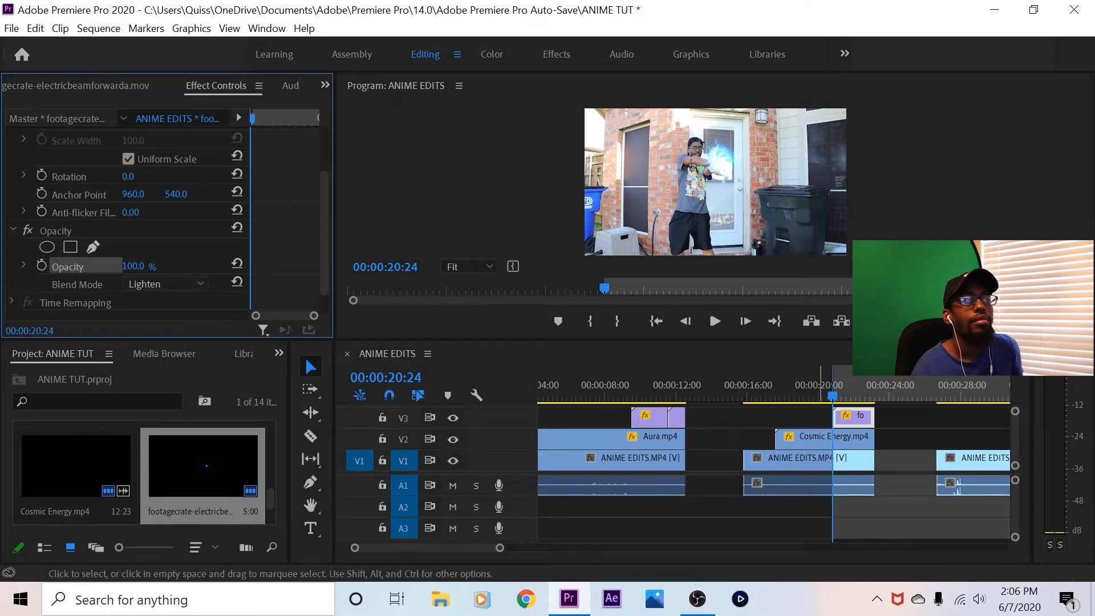
drag(833, 395, 847, 395)
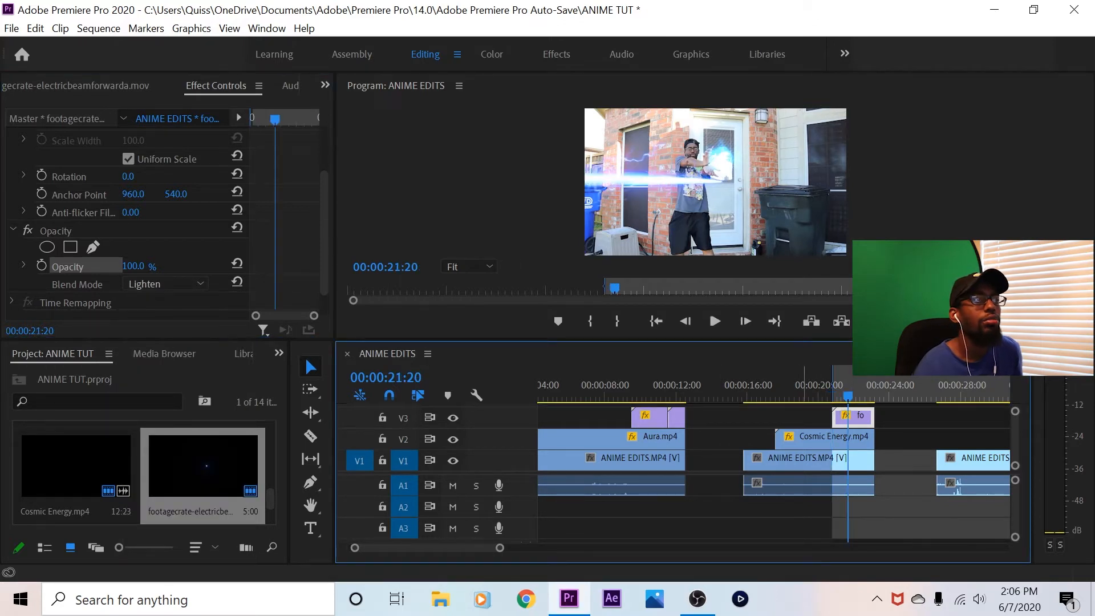
scroll(165, 216, down, 1)
scroll(166, 217, up, 5)
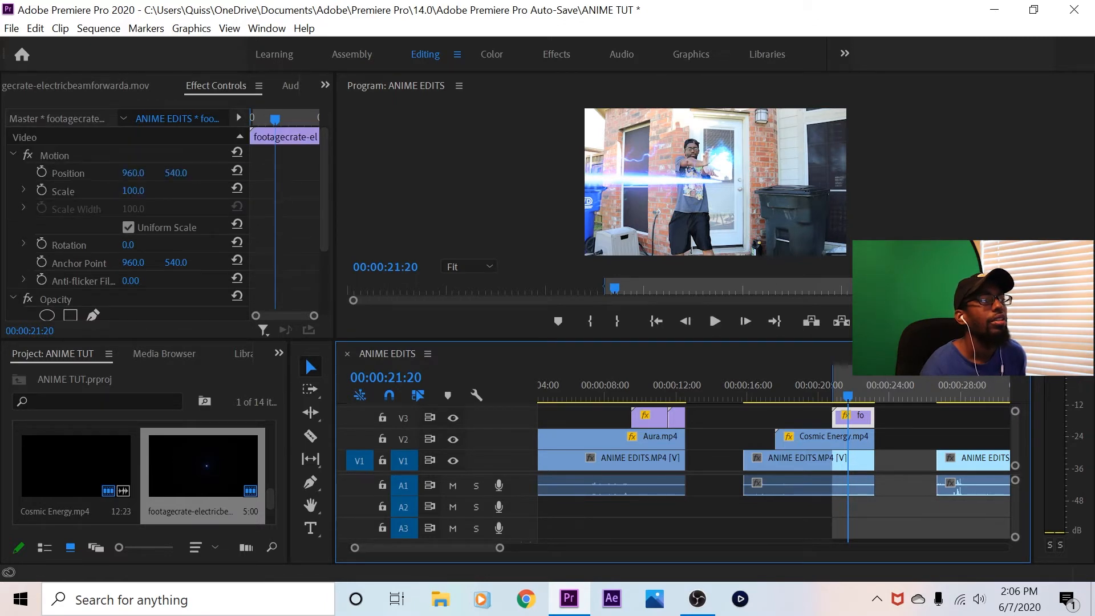
Rotate the electric beam clip to 181° and set its vertical position to 394, checking the hands at 50% preview zoom
drag(128, 245, 231, 245)
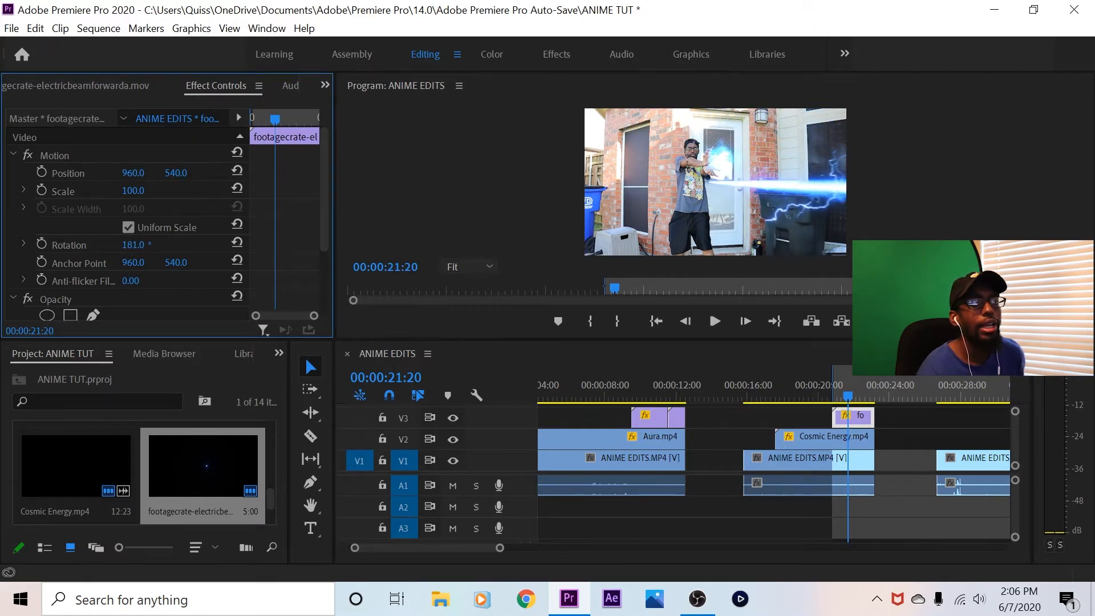
click(467, 266)
click(469, 324)
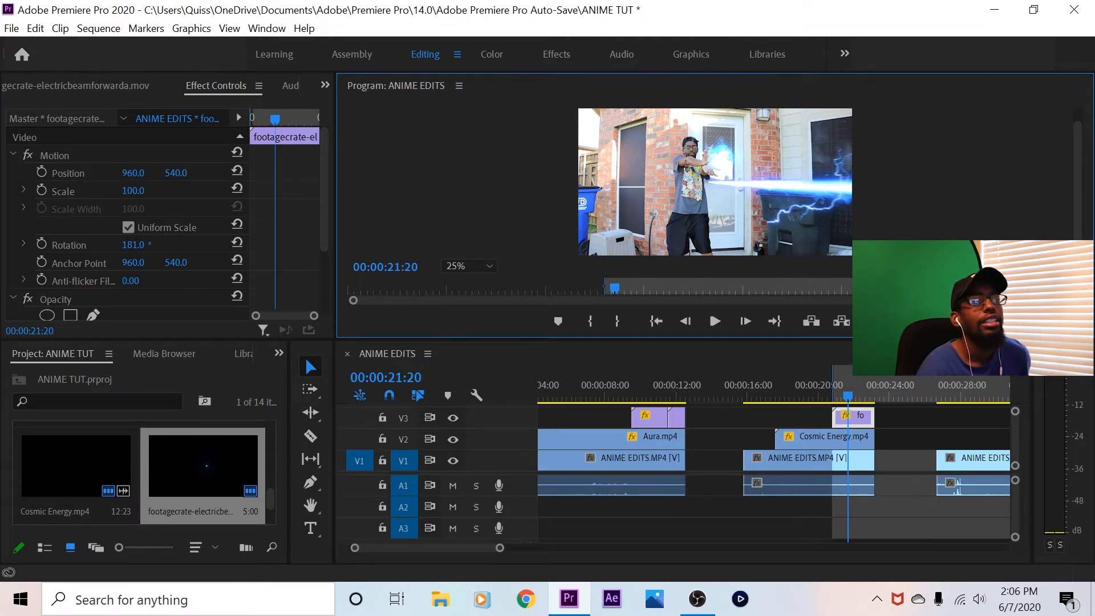
click(468, 266)
click(469, 343)
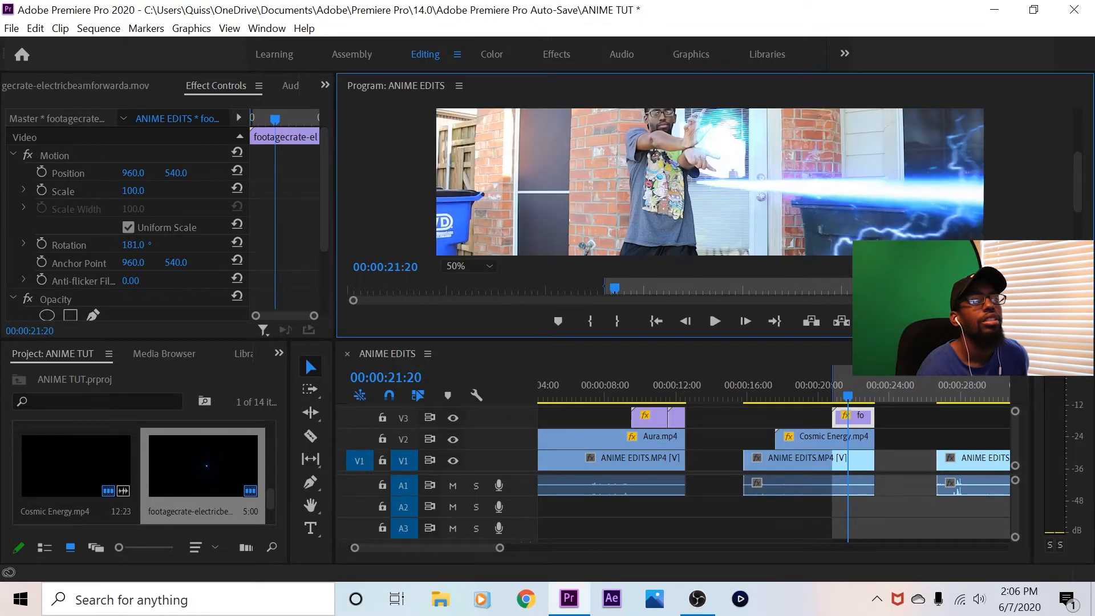
drag(1077, 182, 1077, 168)
drag(175, 172, 92, 173)
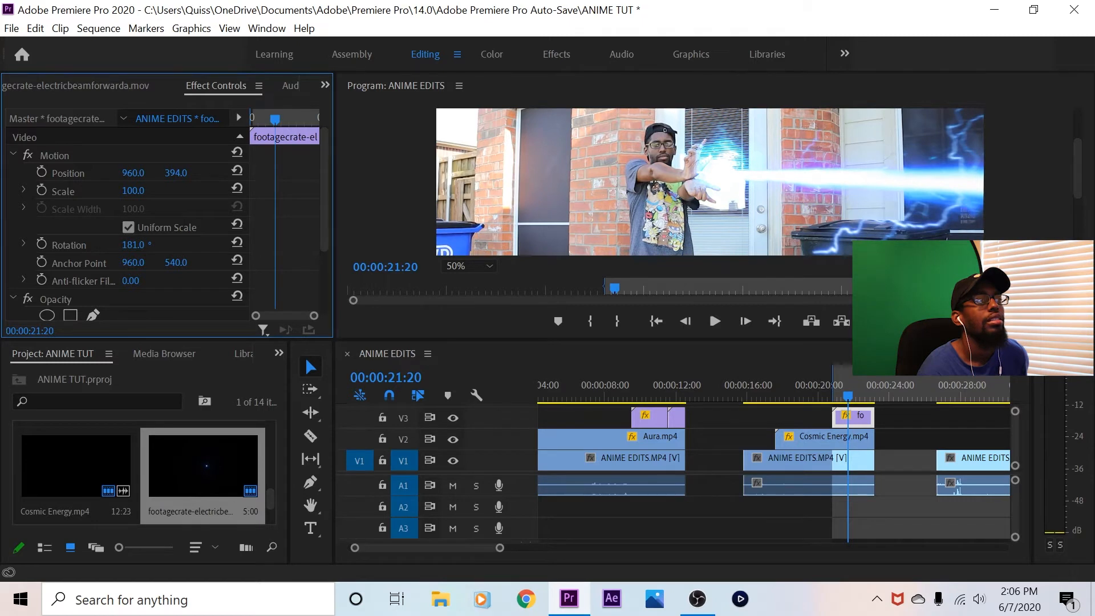
Position the beam at 1039, 379 and turn off uniform scaling to stretch its scale height to 527
drag(133, 191, 178, 173)
click(128, 227)
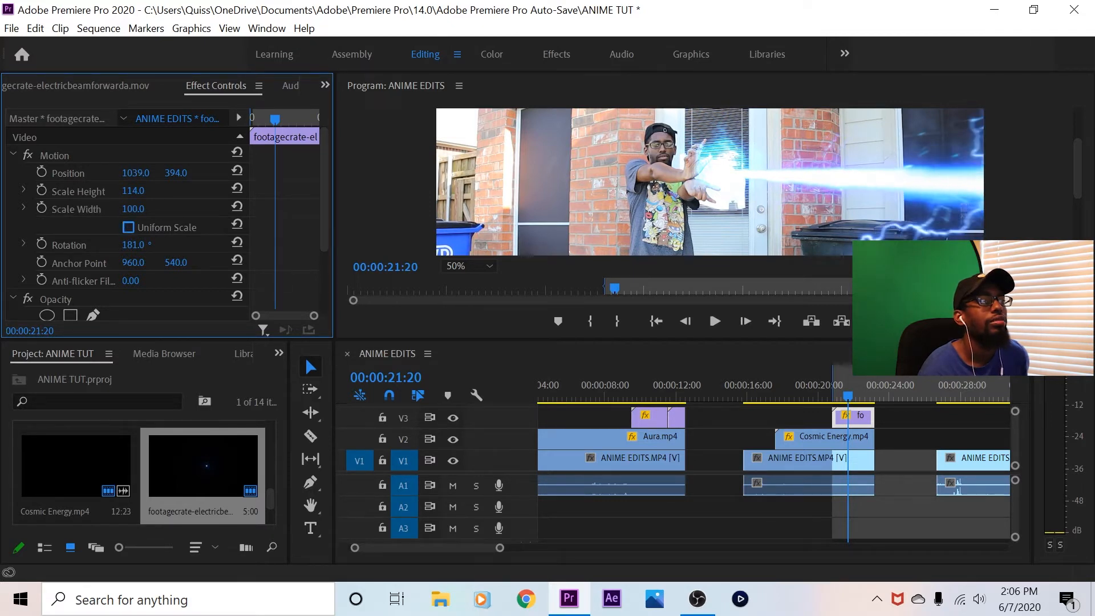
drag(141, 190, 376, 191)
drag(175, 173, 167, 173)
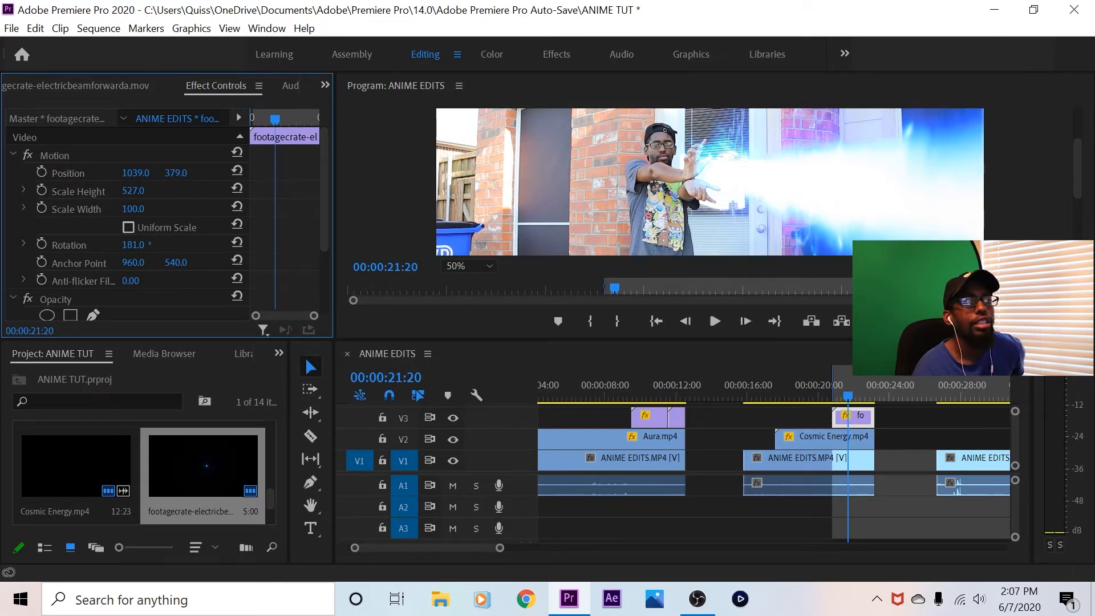
Compare the beam with uniform scaling, then without it set the scale height to 1007 and the scale width to 299
click(128, 227)
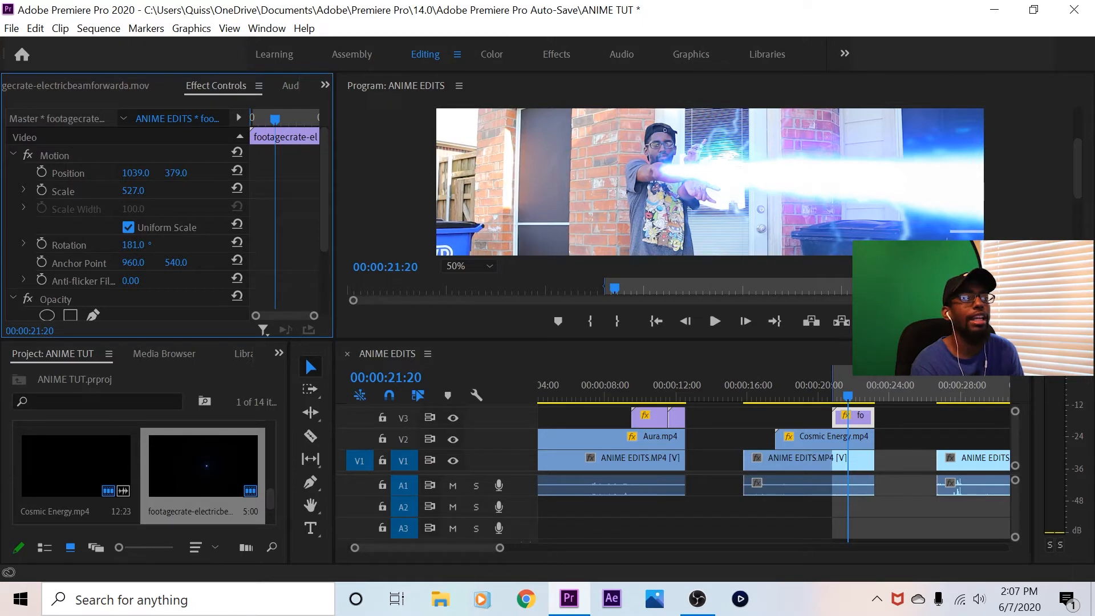
click(129, 227)
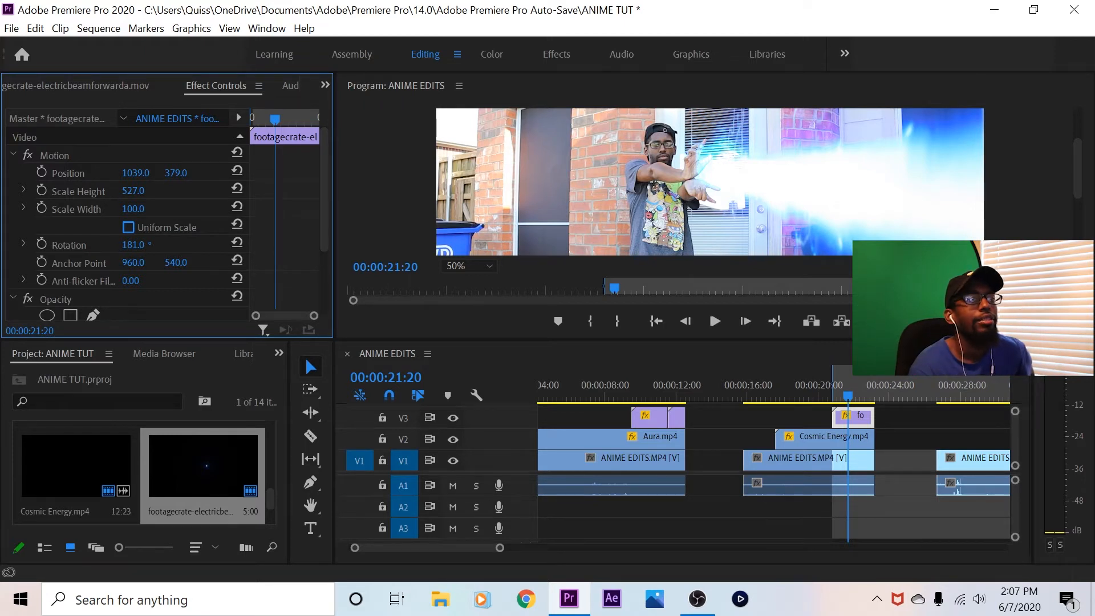
drag(133, 209, 353, 190)
drag(133, 208, 225, 208)
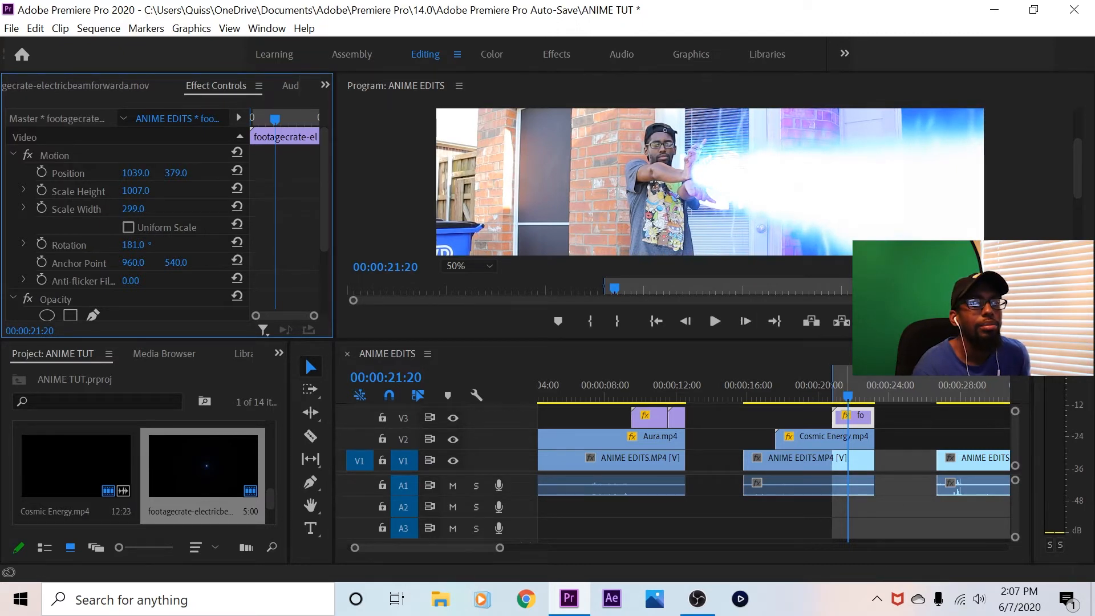
Fit the whole frame in the program preview and play the second shot from 00:00:15:25 in the enlarged preview
mouse_move(848, 395)
mouse_down()
mouse_move(877, 395)
mouse_move(846, 395)
mouse_up()
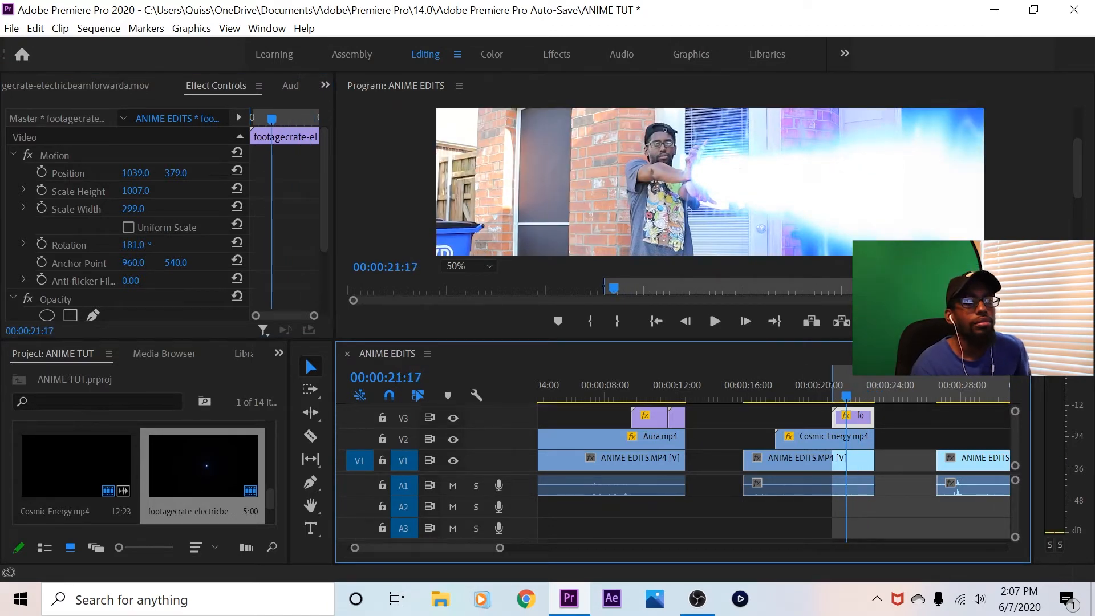
click(467, 266)
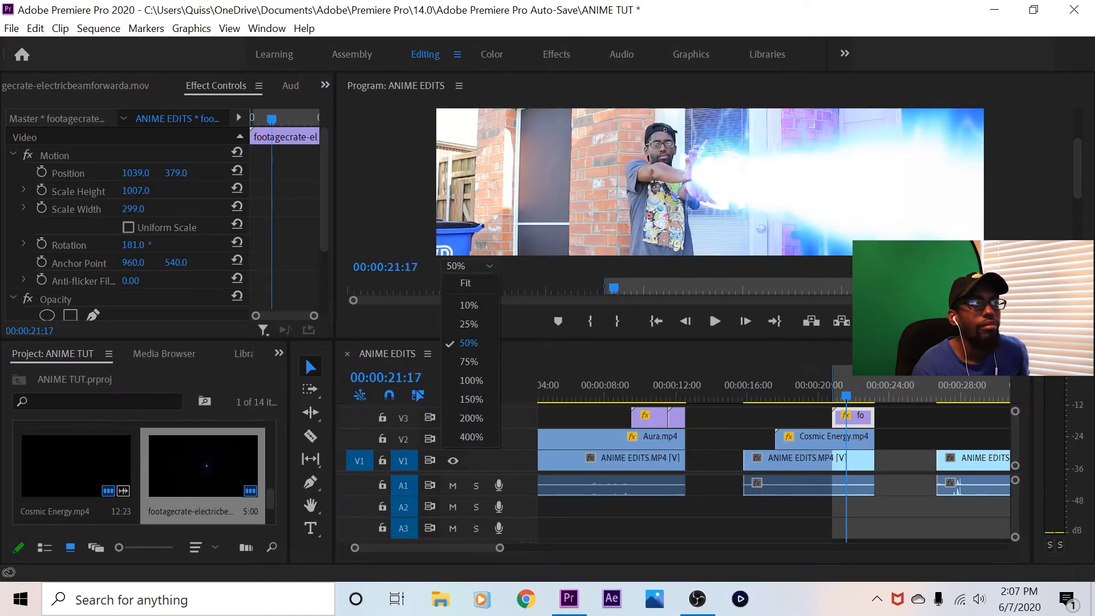
click(454, 275)
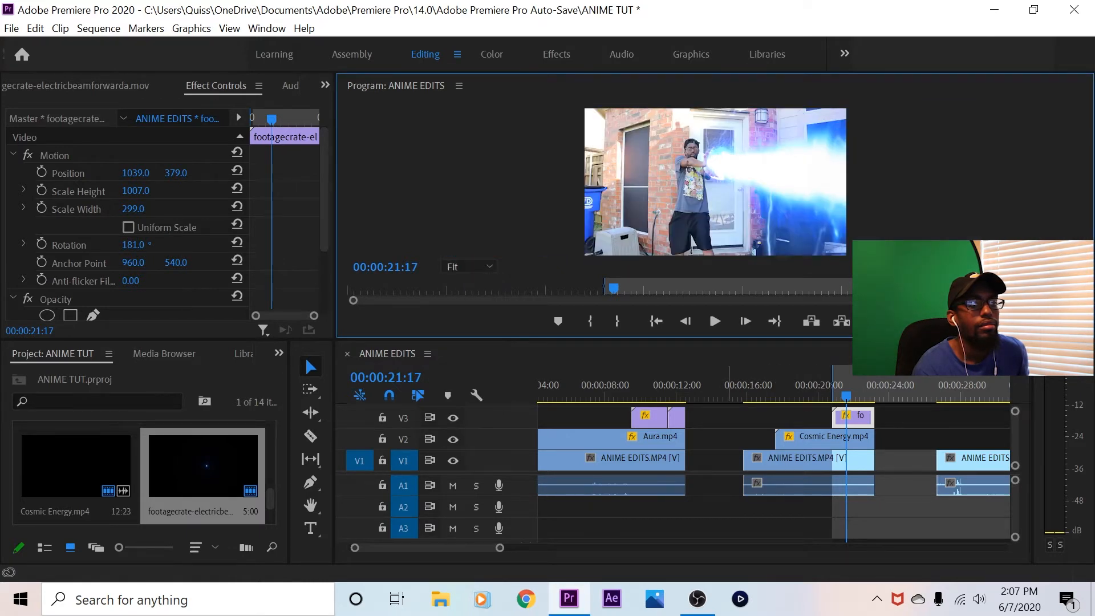
click(743, 386)
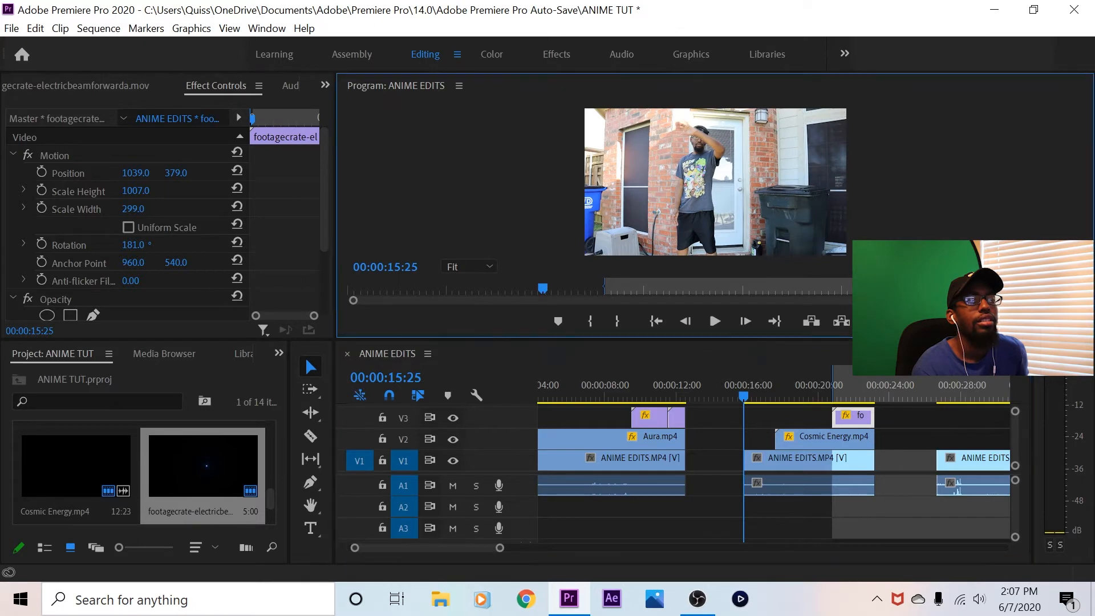
key(grave)
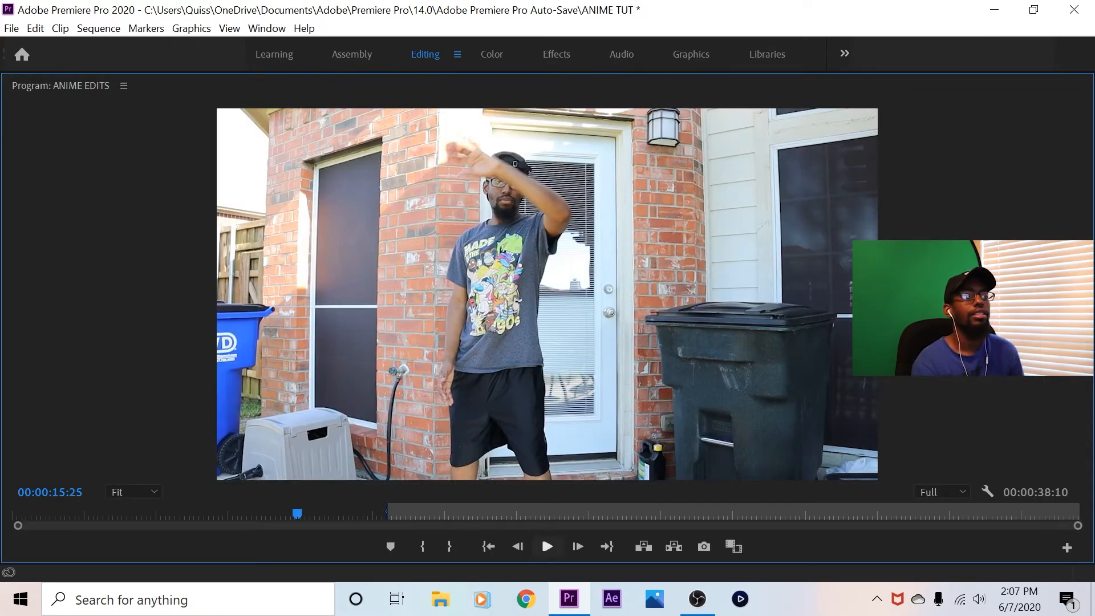
click(548, 546)
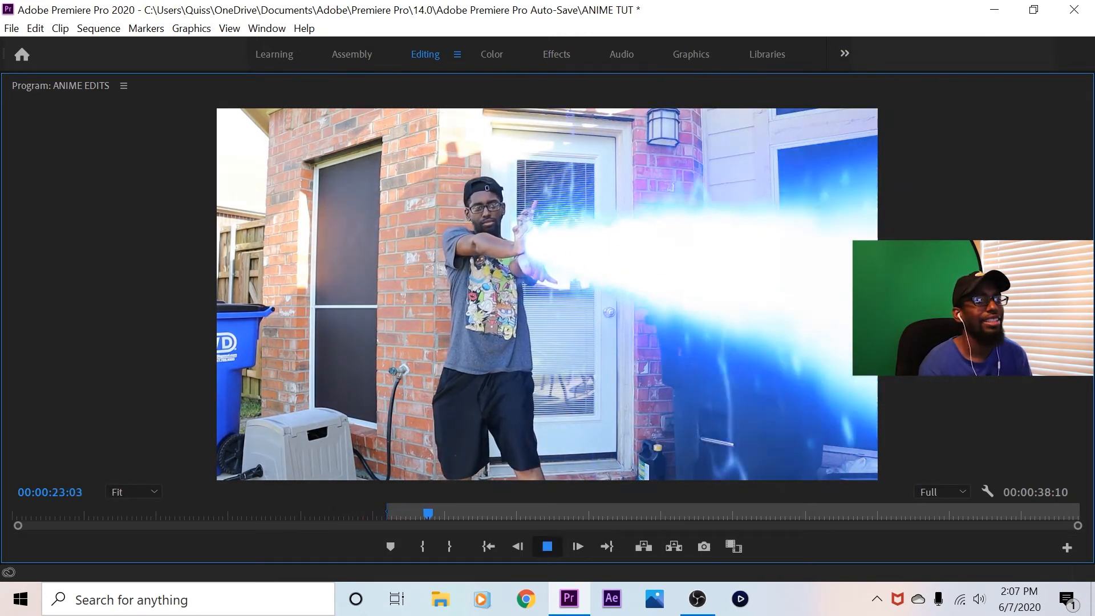
key(space)
Replay the beam firing from 00:00:20:16, then restore the normal workspace layout
key(j)
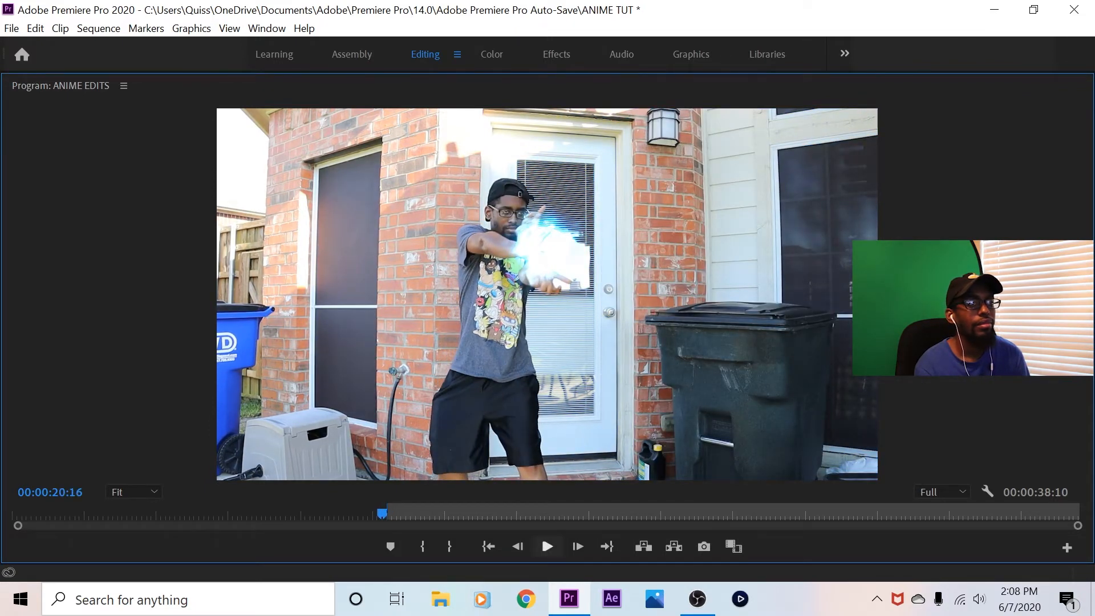
click(546, 546)
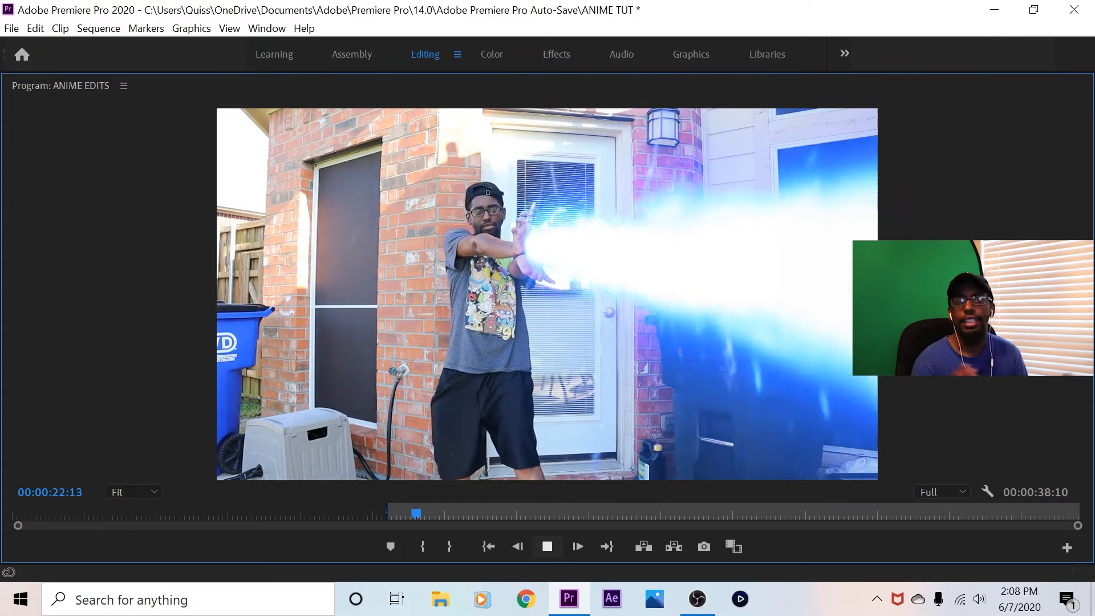
key(space)
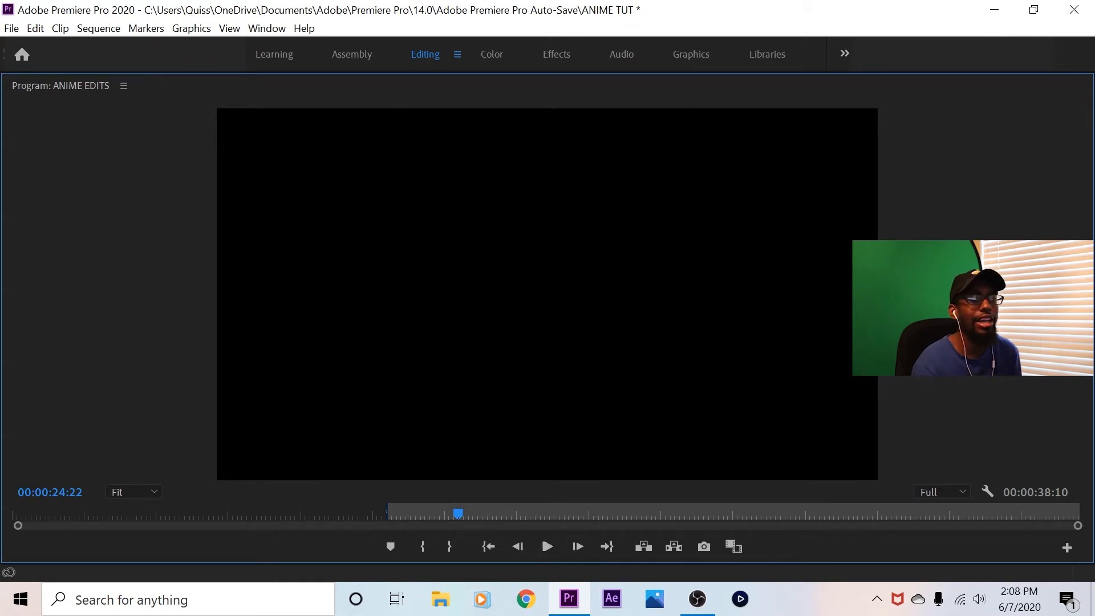
key(grave)
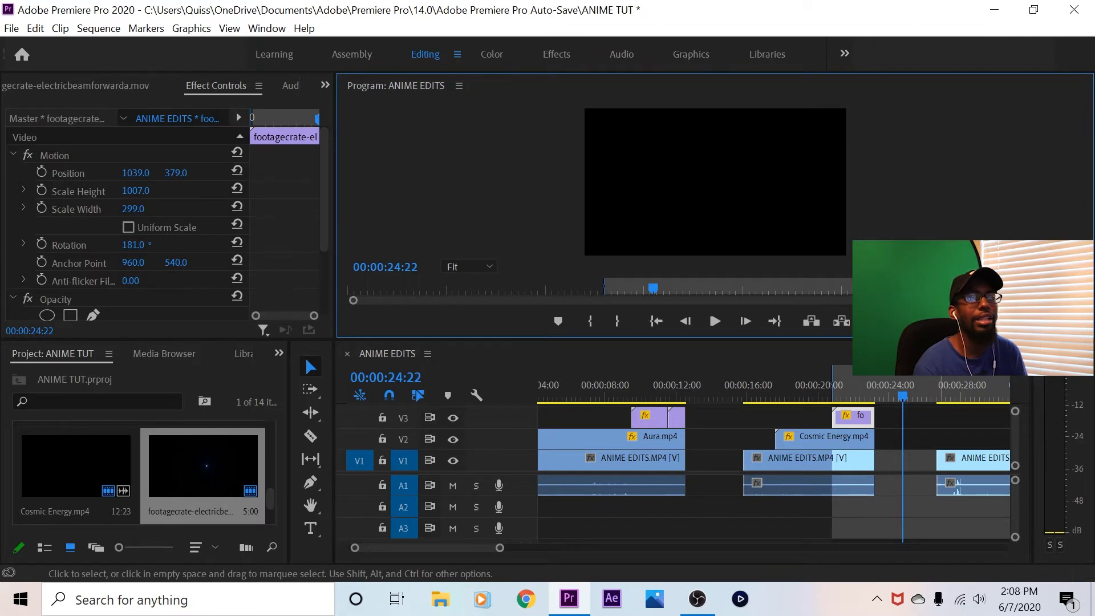
Deselect the electric beam clip and clear the sequence's in and out points
click(942, 429)
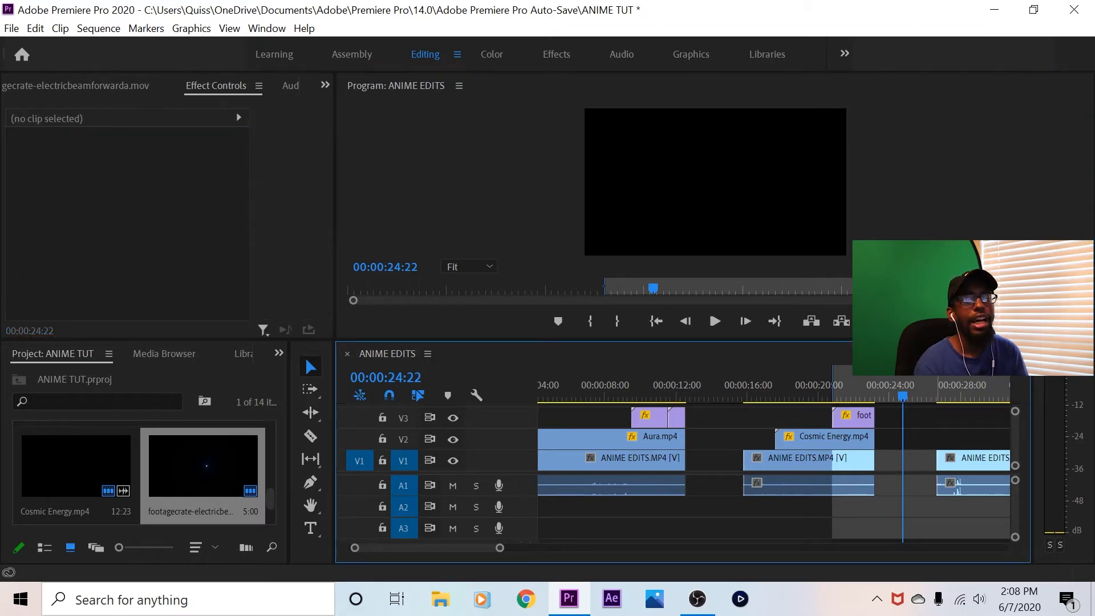
right_click(868, 205)
click(901, 212)
Step through the opening frames of the third shot in an enlarged timeline view, stopping at 00:00:26:23
drag(933, 395, 947, 395)
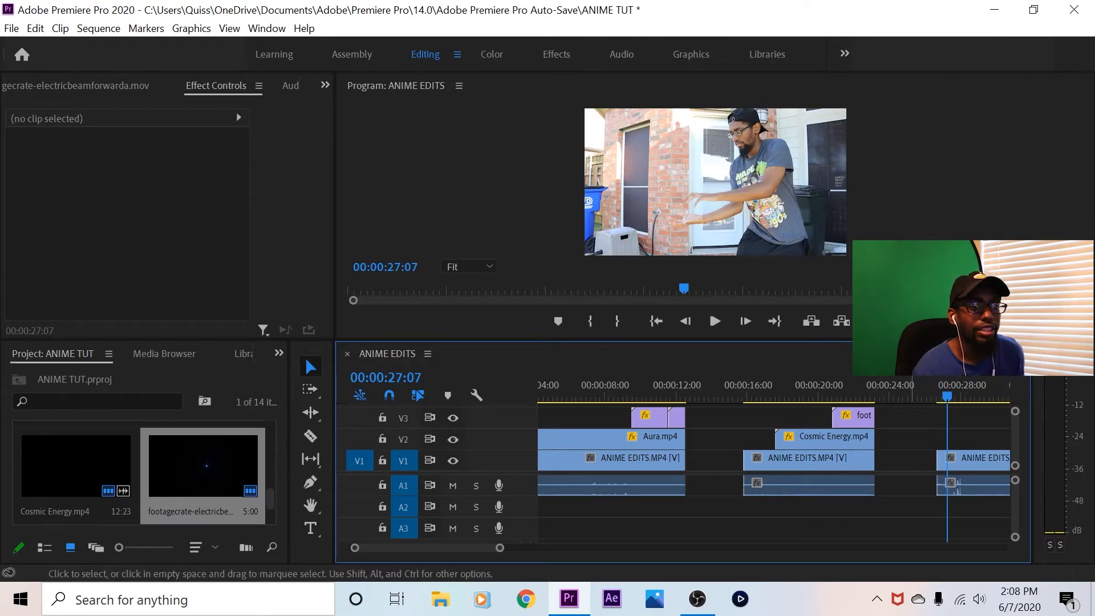
key(=)
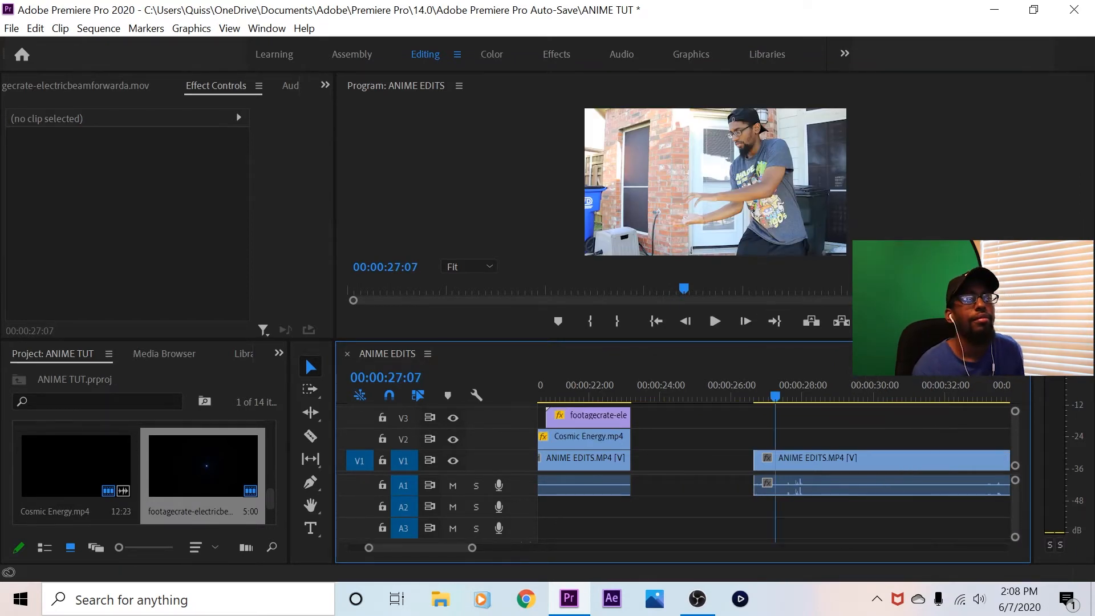
key(j)
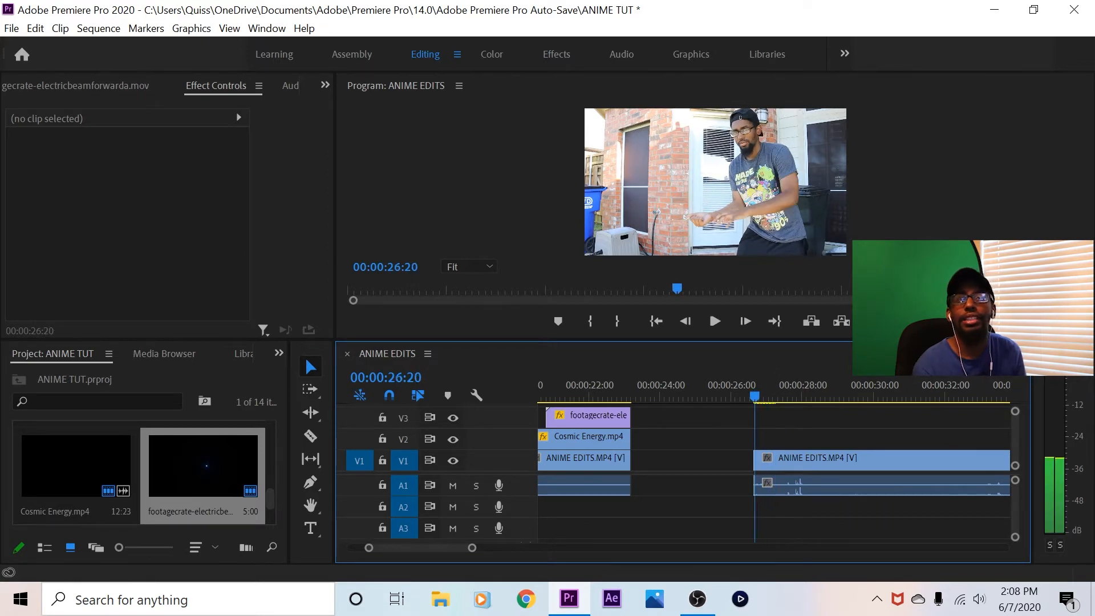
key(Left)
key(Right)
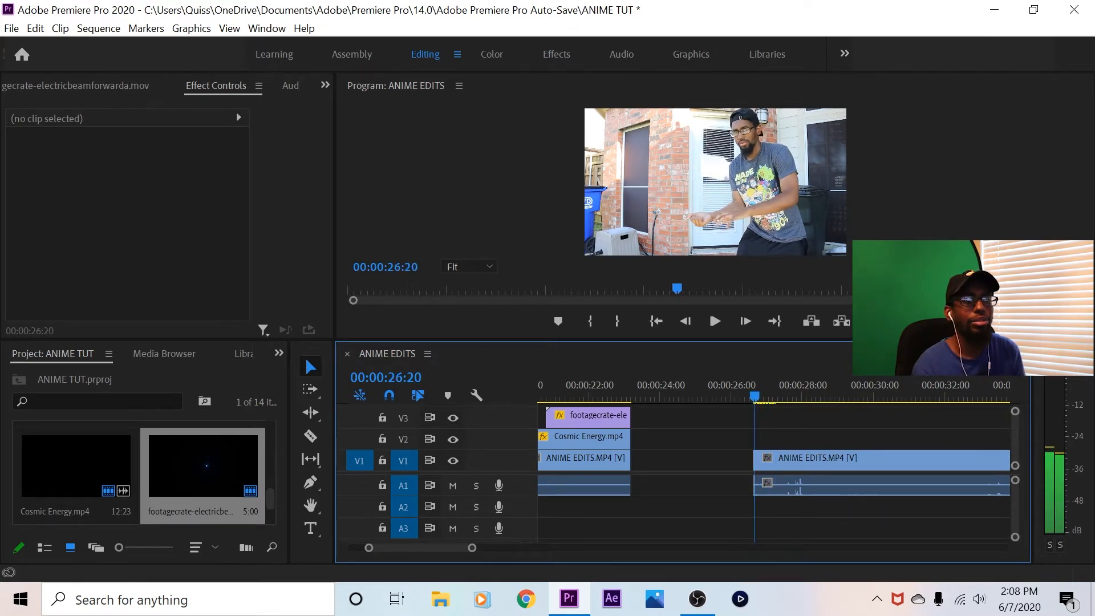
key(Left)
key(Left)
key(Left)
key(Left)
key(Left)
key(Left)
key(Right)
key(Right)
key(Right)
key(Right)
key(Right)
key(Right)
key(Right)
key(Right)
key(Right)
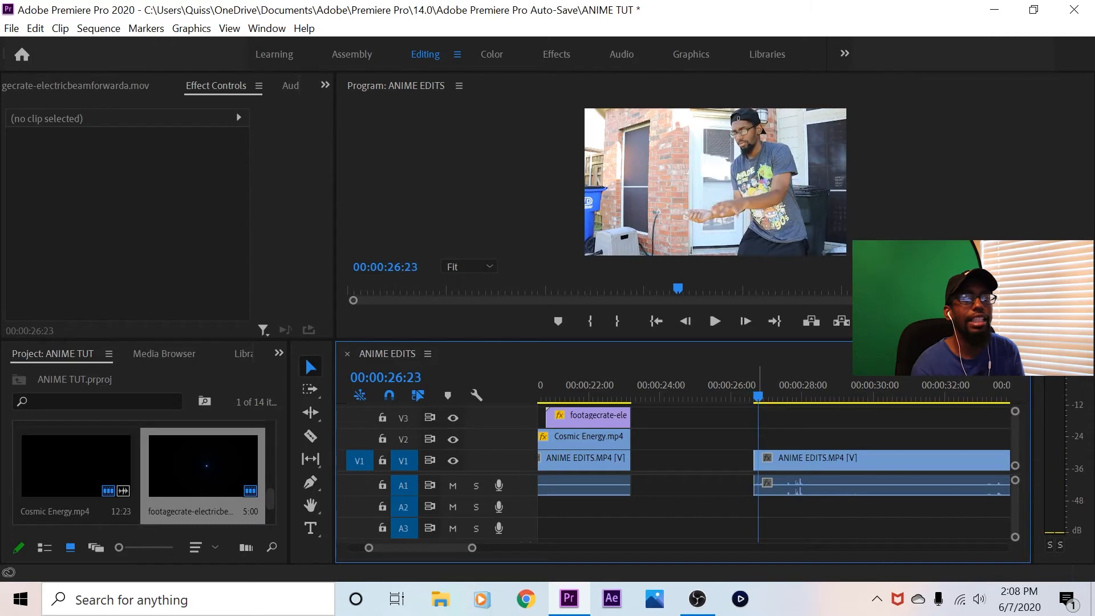
Browse the project's effect clips and open Rasengan Type Energy.mp4 as the source
click(96, 86)
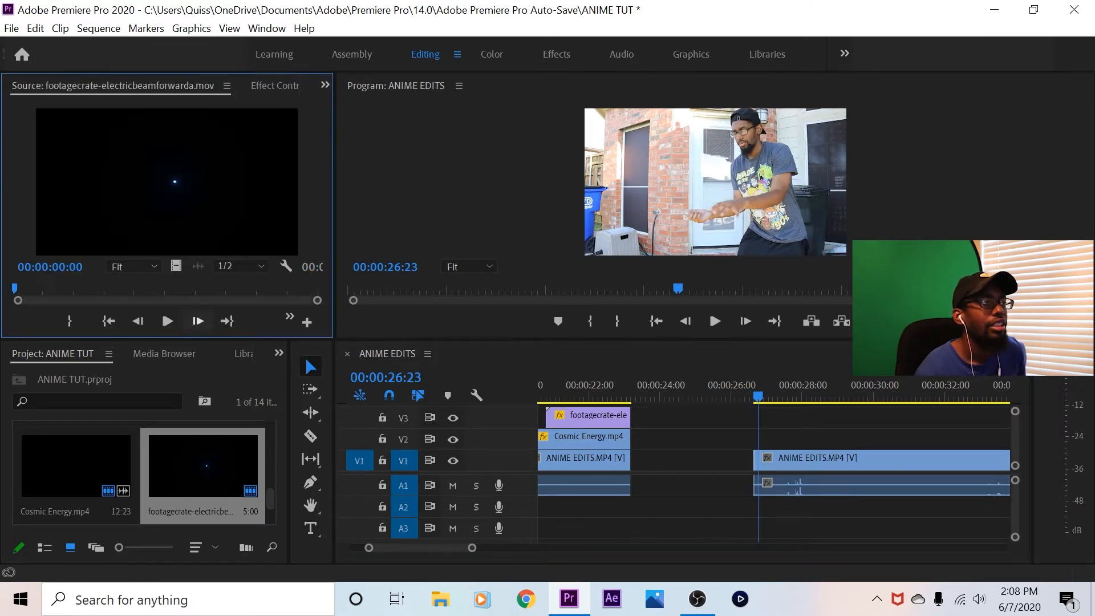
scroll(142, 473, down, 1)
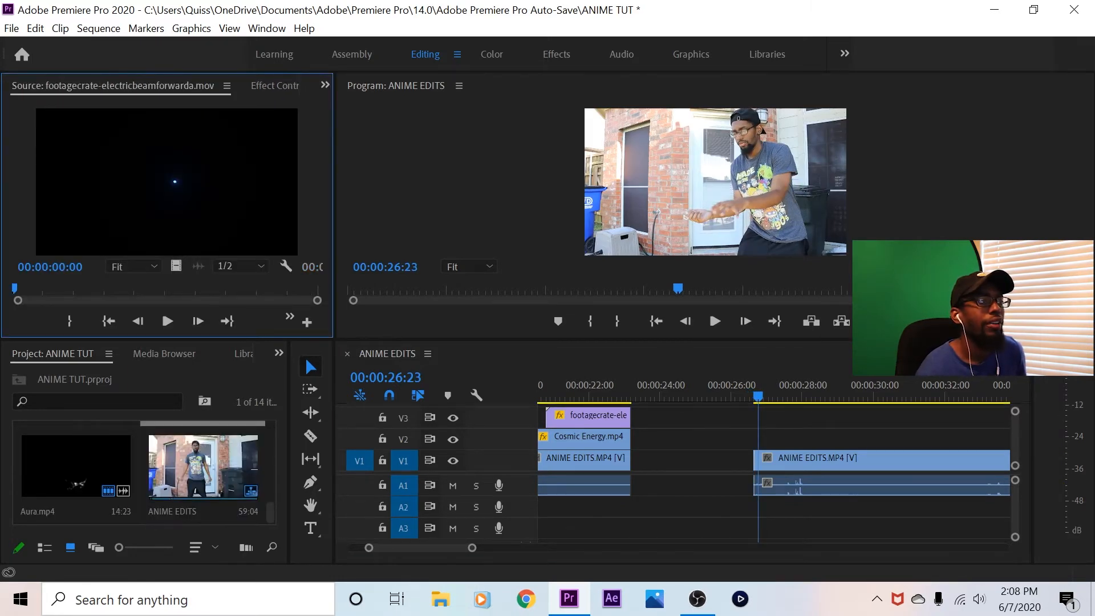
scroll(202, 465, up, 1)
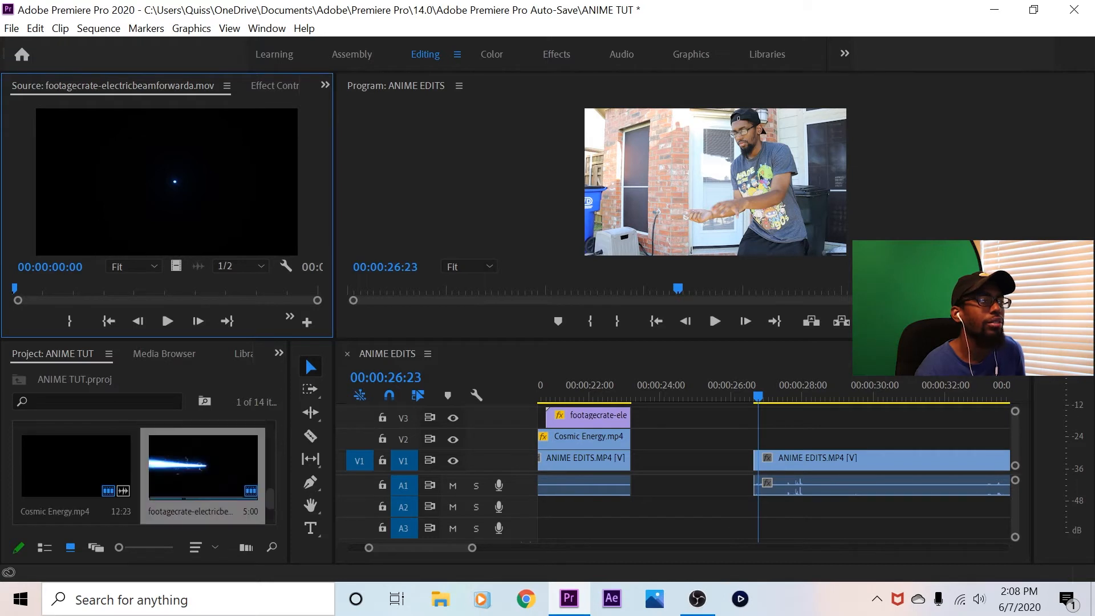
scroll(203, 465, up, 1)
scroll(203, 465, down, 1)
scroll(203, 465, up, 1)
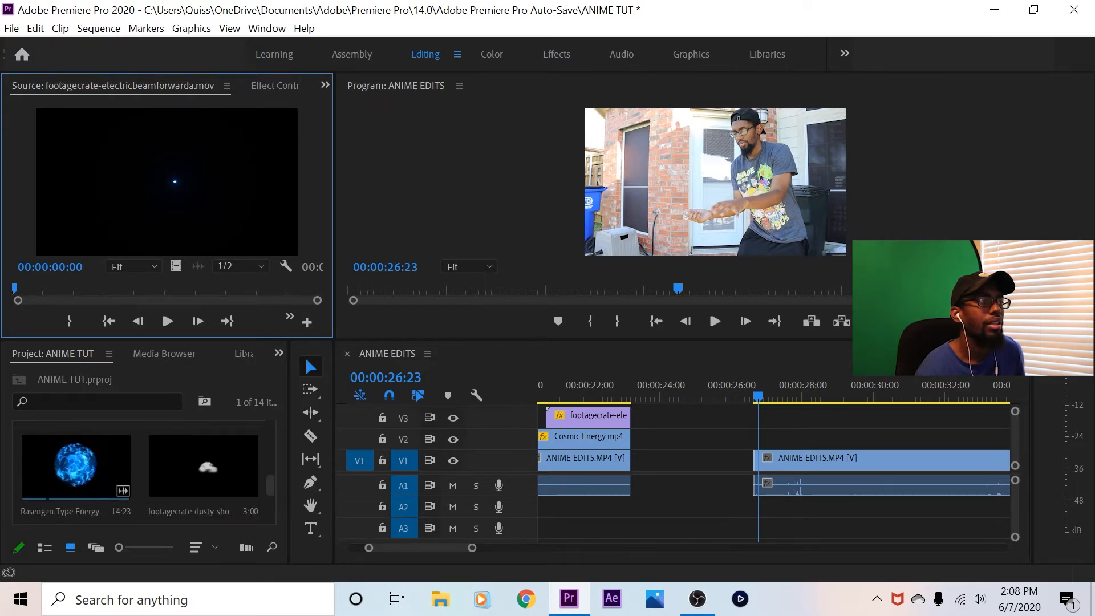
drag(73, 467, 167, 188)
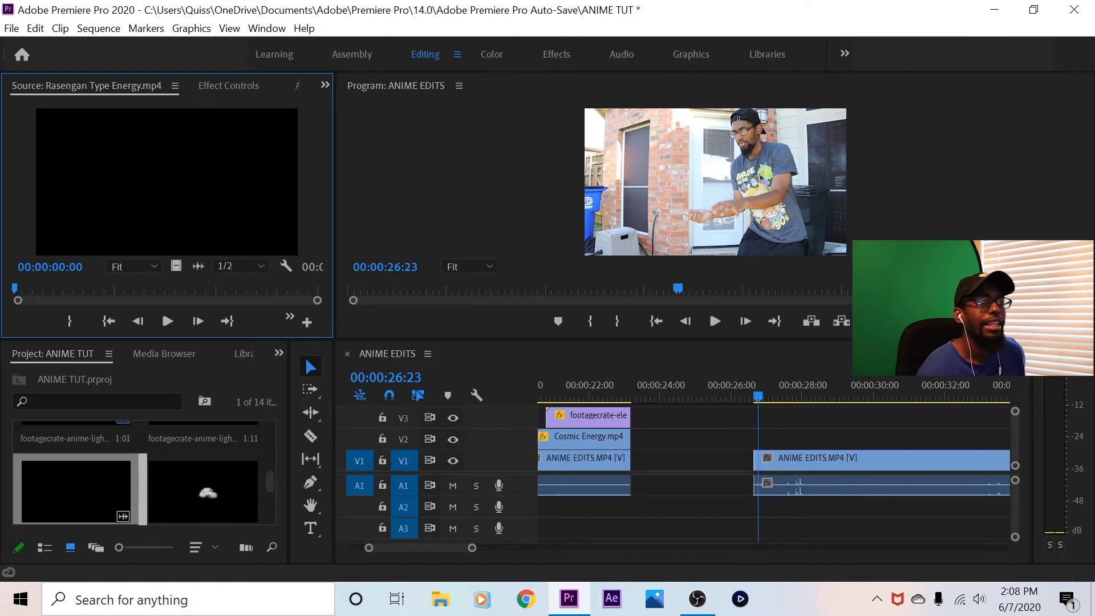
Place the Rasengan Type Energy clip on V2 level with the start of the third shot and play it to 00:00:27:02
drag(166, 188, 789, 437)
key(Up)
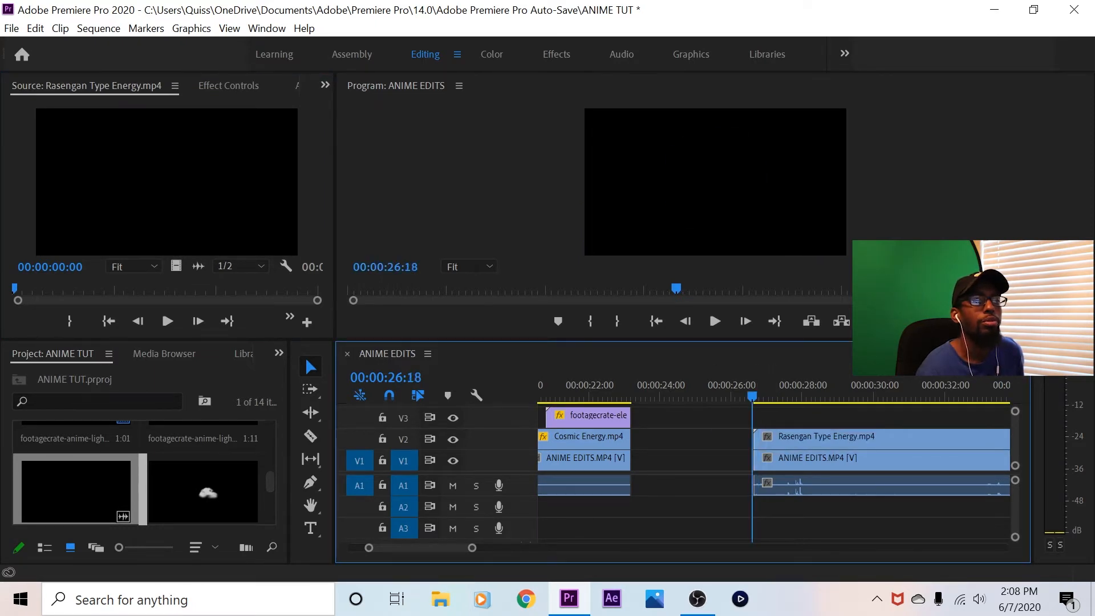
key(space)
Set the Rasengan Type Energy clip's blend mode to Screen
click(805, 438)
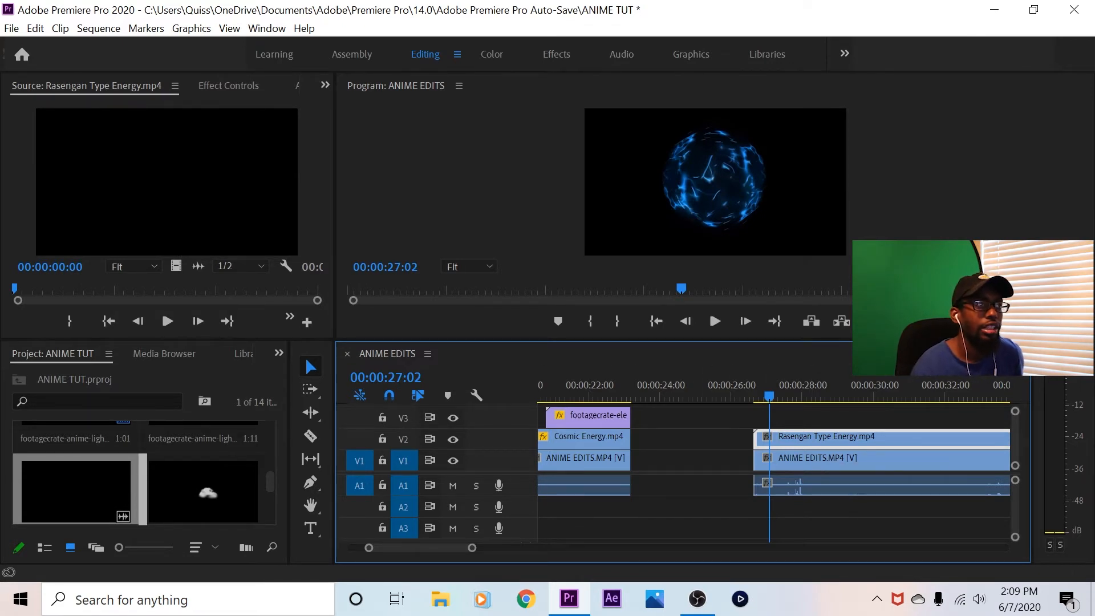
click(228, 86)
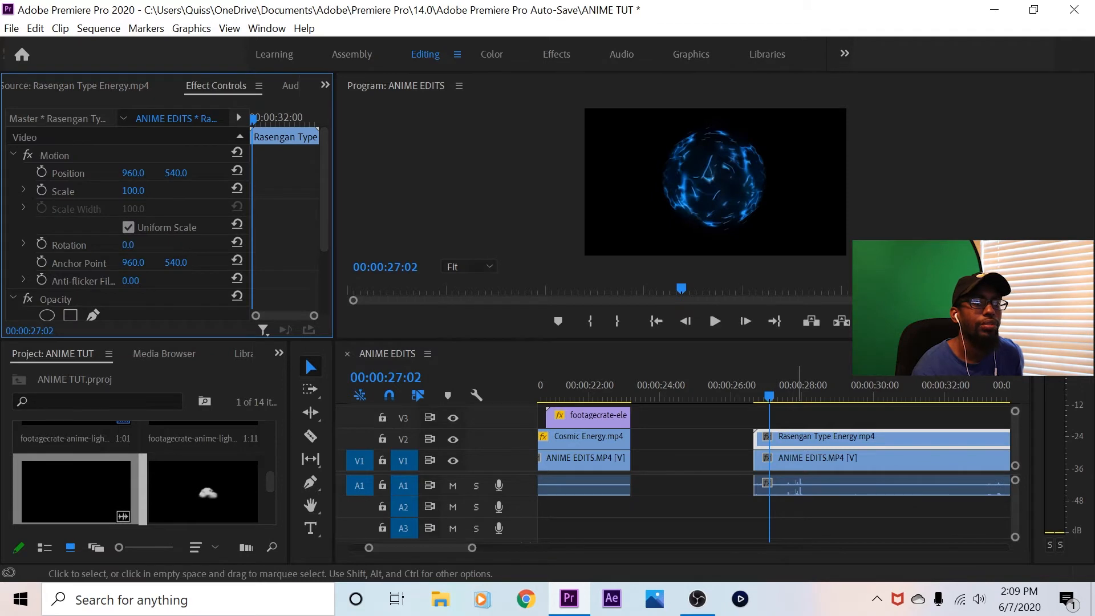
scroll(142, 228, down, 3)
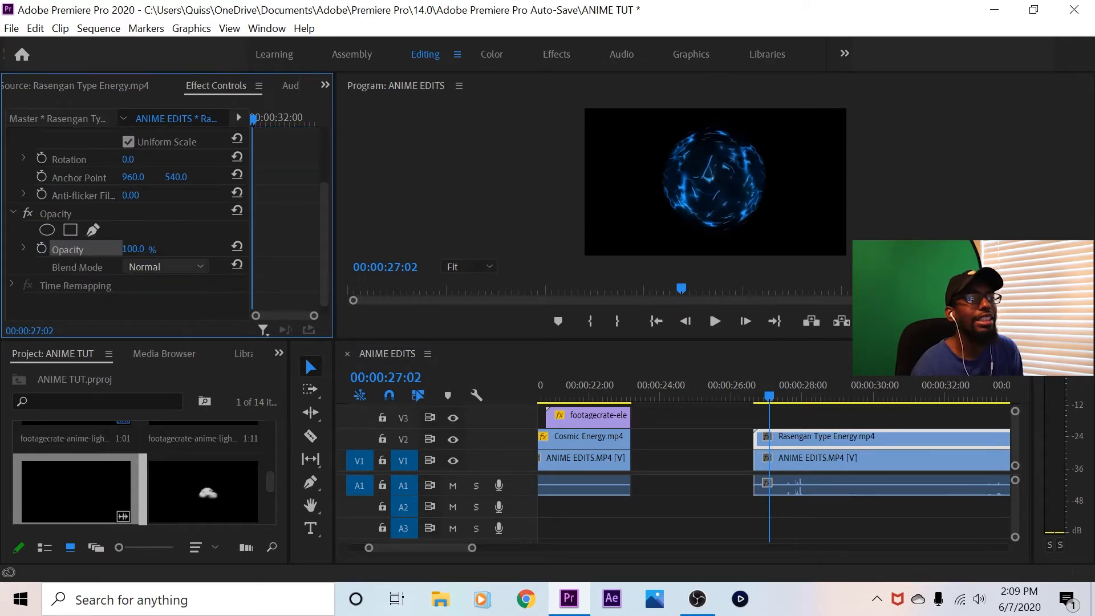
click(165, 266)
click(157, 442)
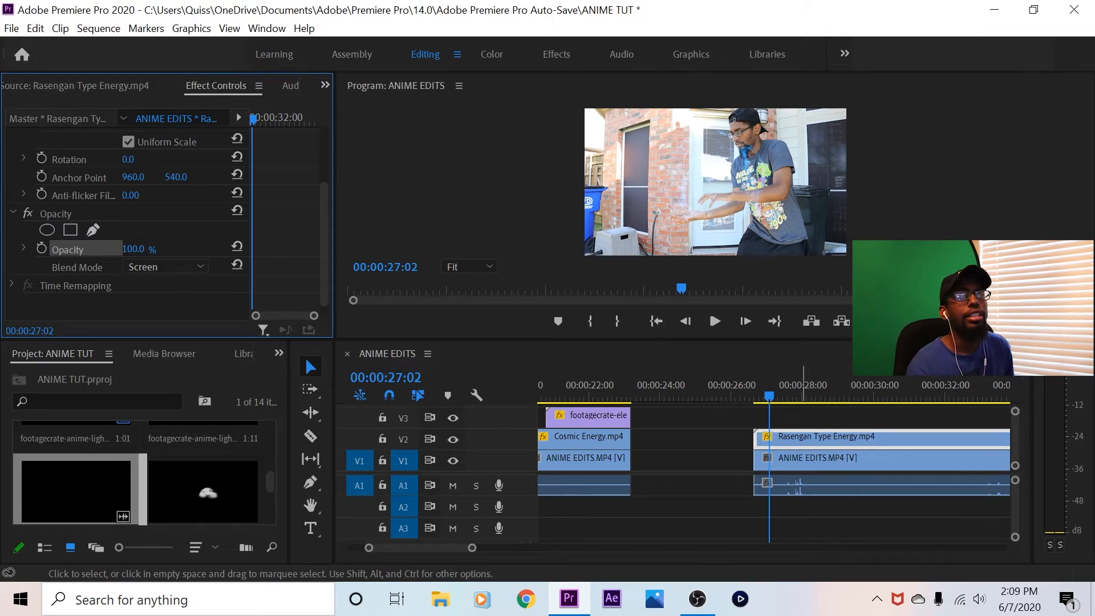
Try the Linear Dodge (Add), Darker Color, Darken and Dissolve blend modes on the Rasengan Type Energy clip
click(166, 267)
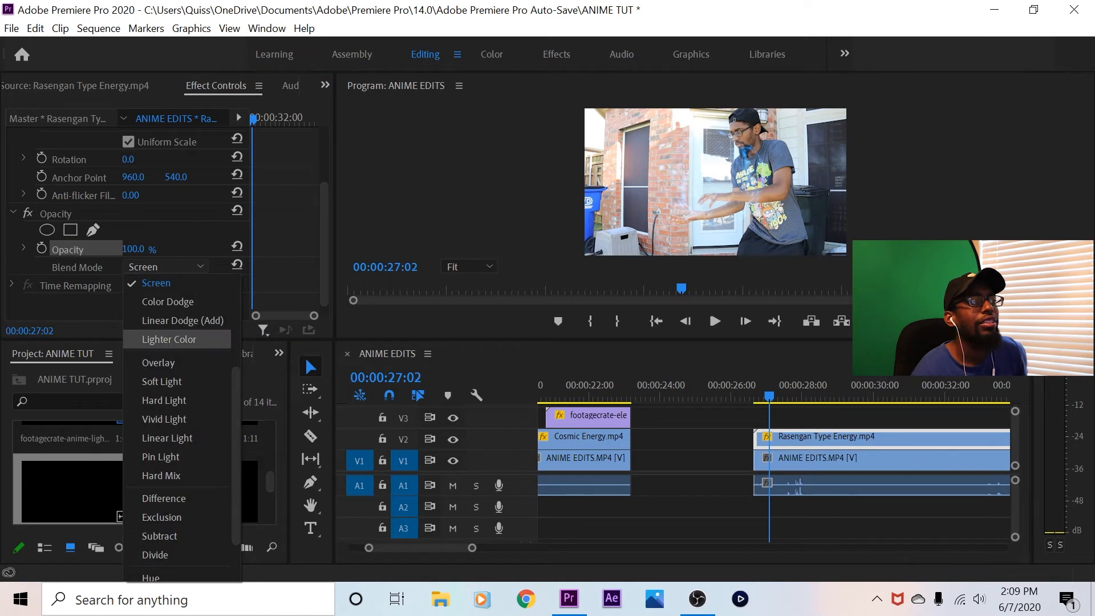
click(157, 320)
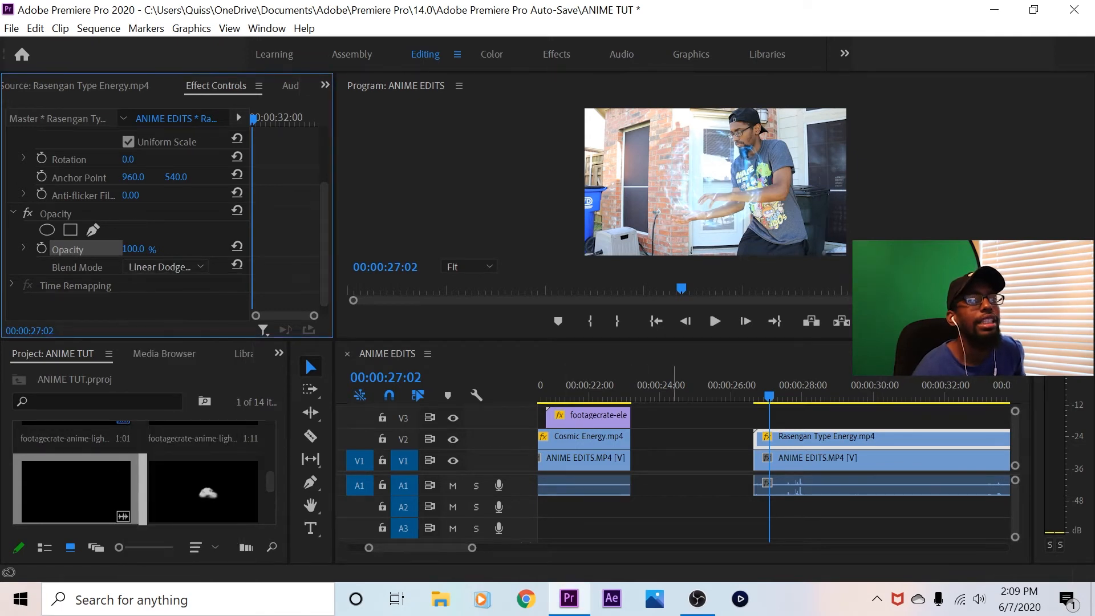
click(166, 267)
scroll(171, 325, up, 4)
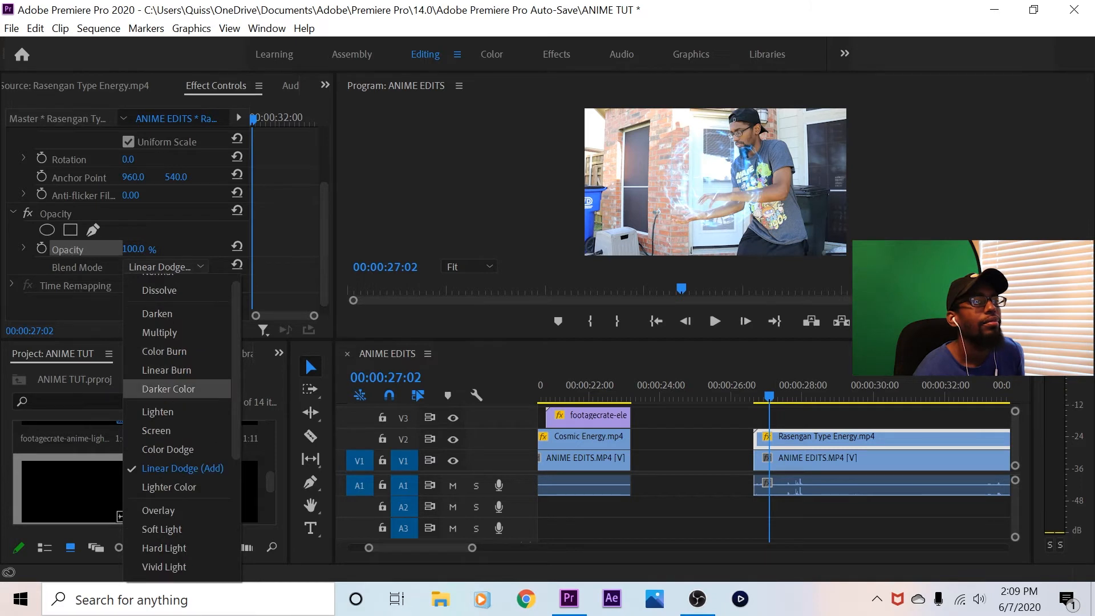
click(168, 389)
click(165, 267)
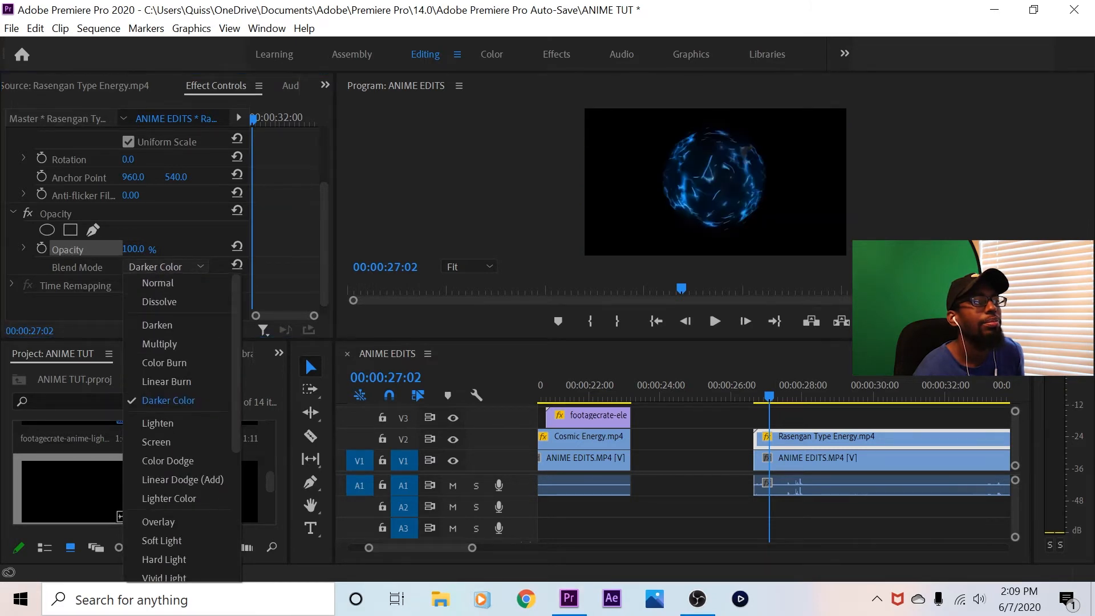
click(157, 324)
click(166, 267)
scroll(171, 320, up, 2)
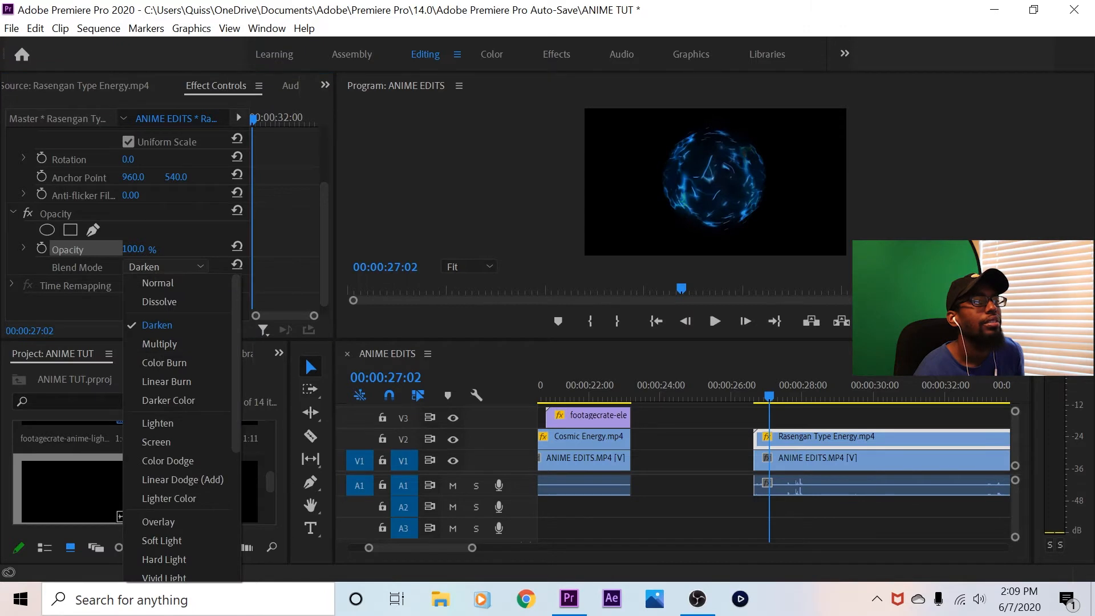
click(159, 301)
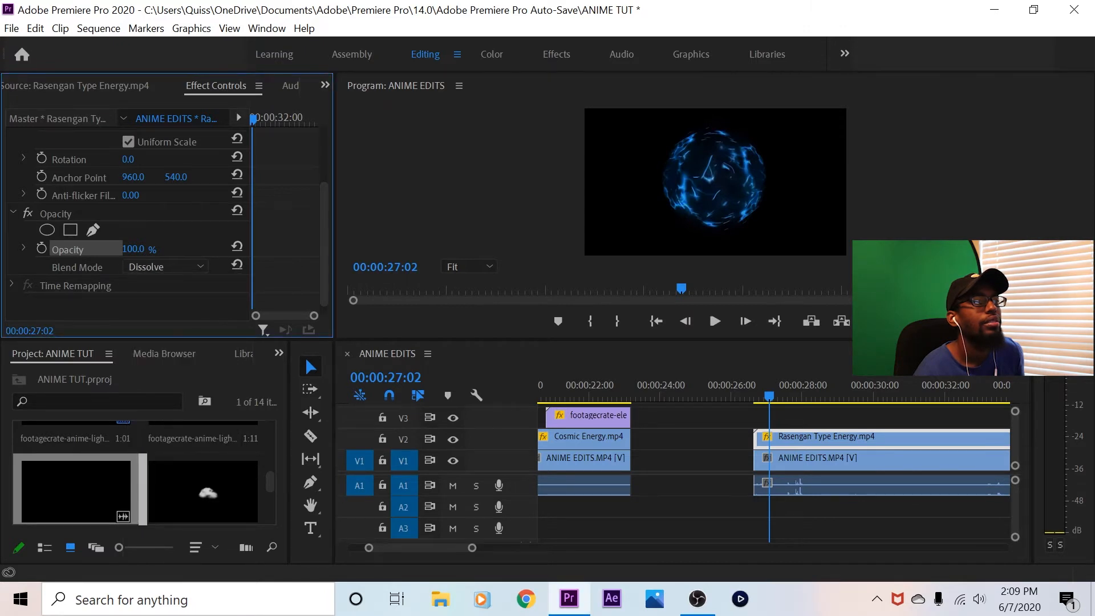
Set the Rasengan clip's blend mode to Linear Dodge (Add) and the program preview magnification to 50%
click(165, 267)
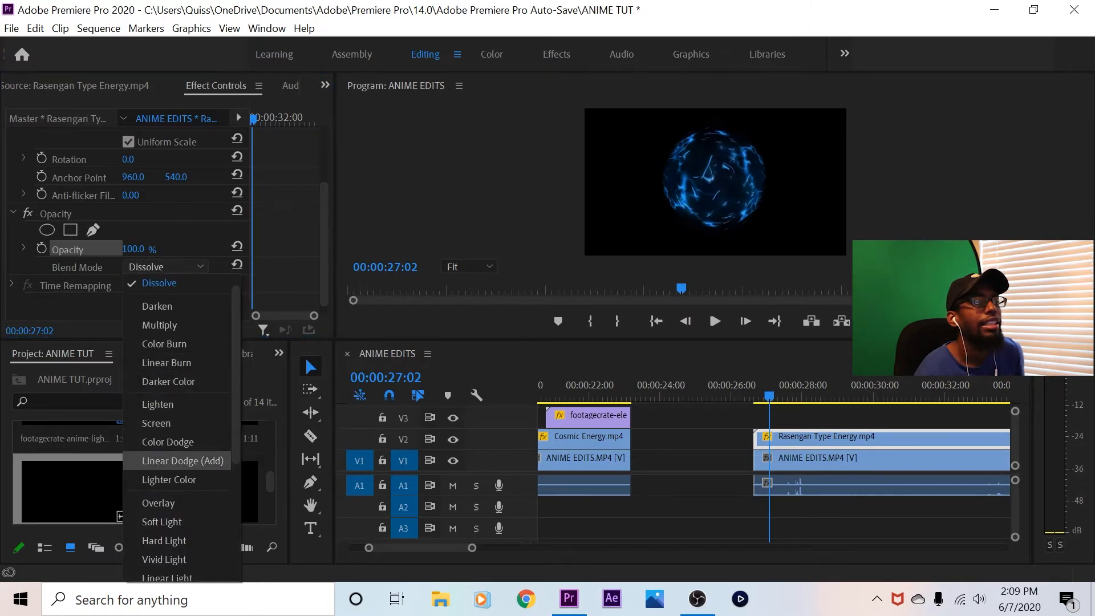
click(182, 460)
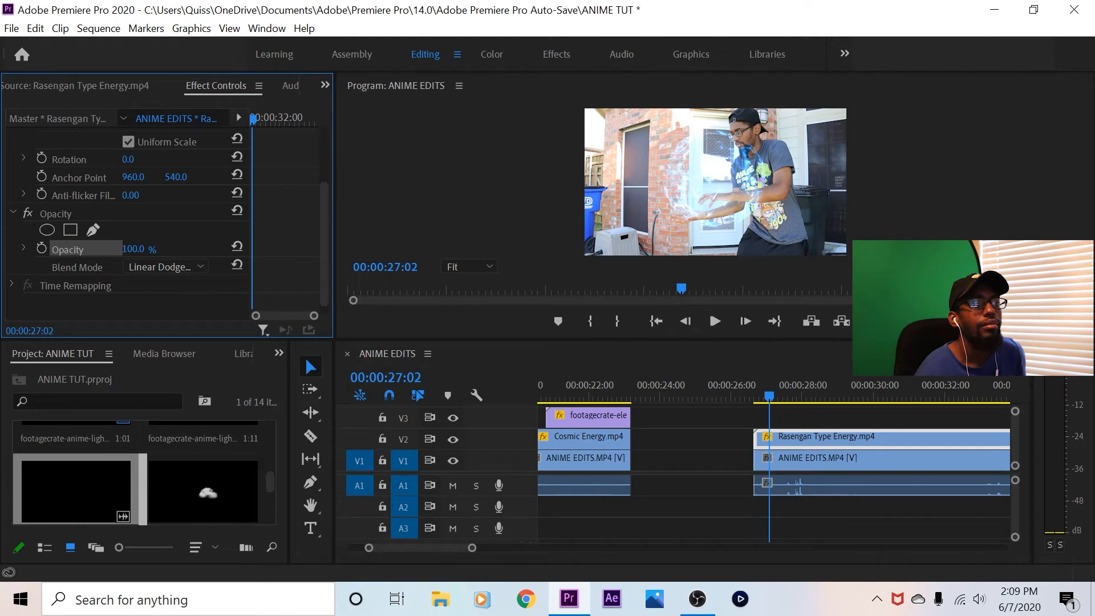
click(467, 266)
click(469, 342)
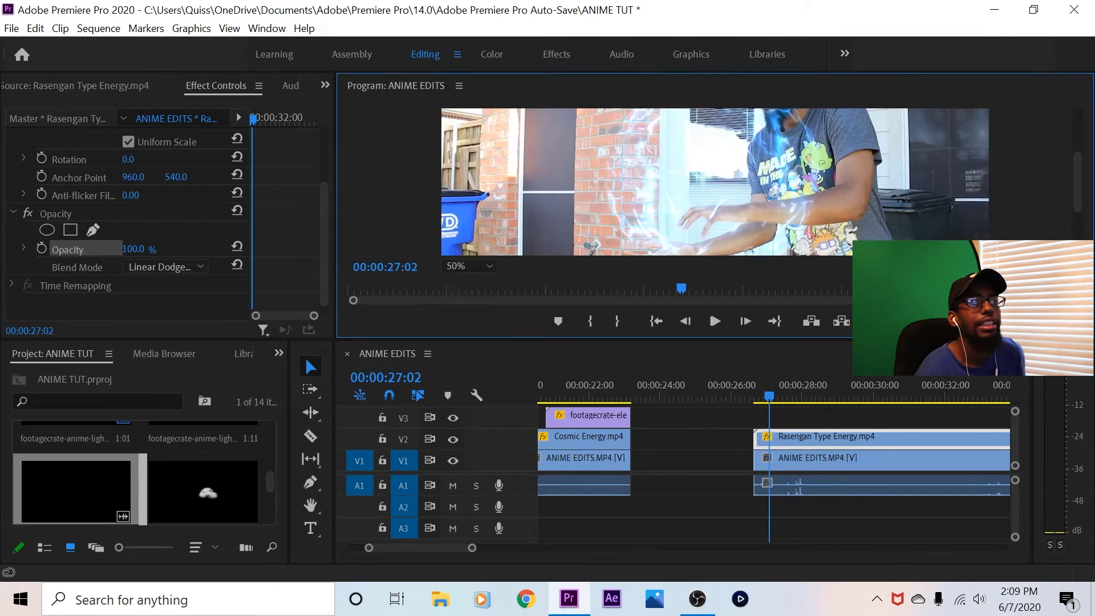
Shrink the Rasengan clip to a scale of 12 and position it between the hands at 775, 706
scroll(165, 216, up, 3)
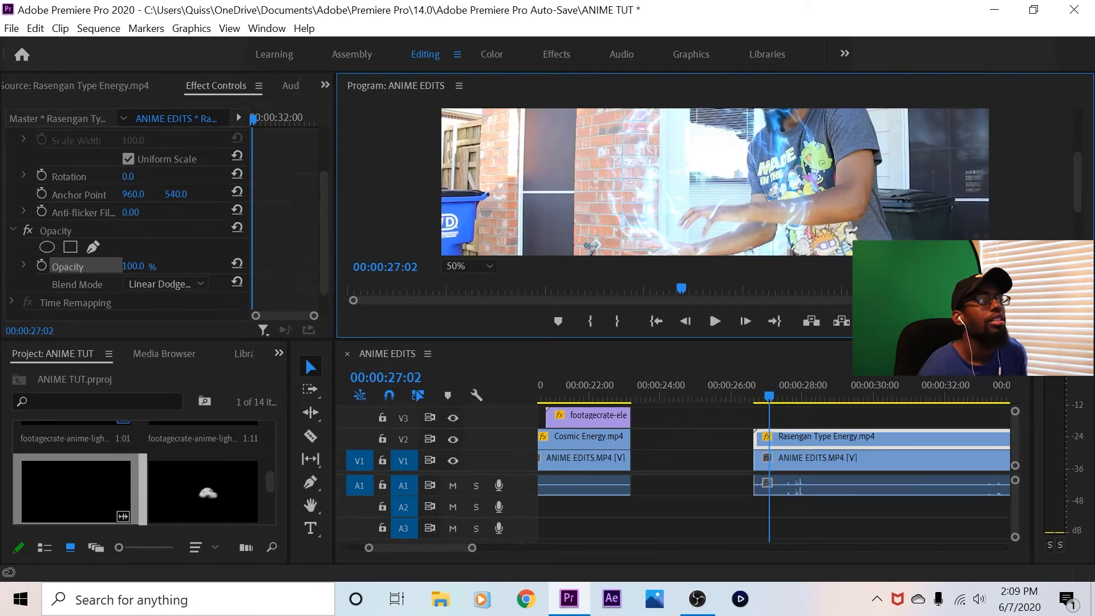
click(132, 191)
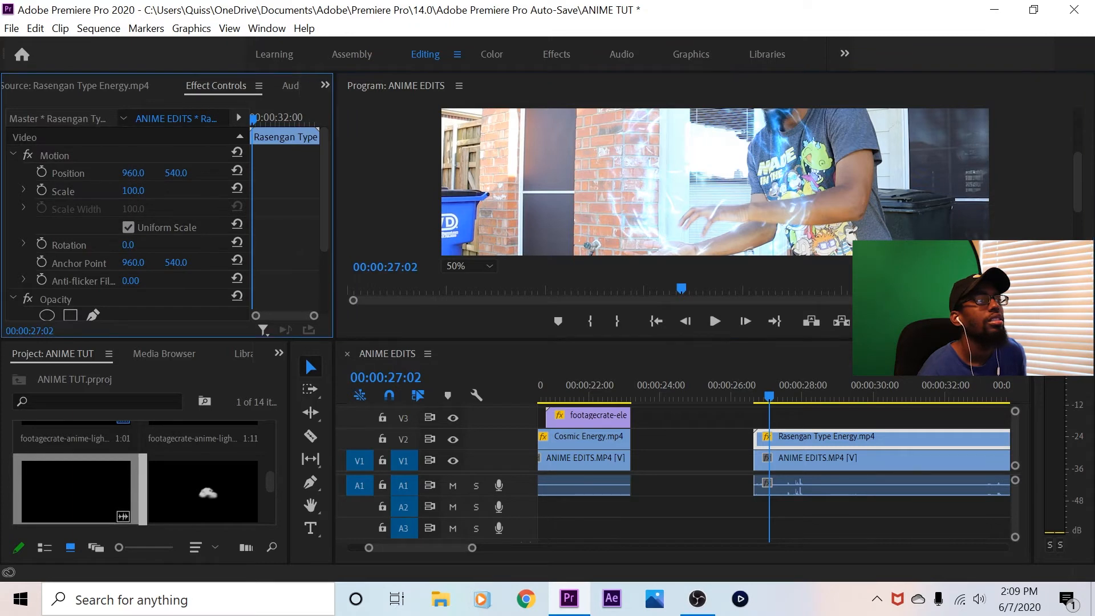
drag(133, 190, 93, 190)
drag(176, 172, 269, 172)
drag(133, 172, 53, 172)
drag(1078, 183, 1077, 197)
drag(176, 172, 131, 191)
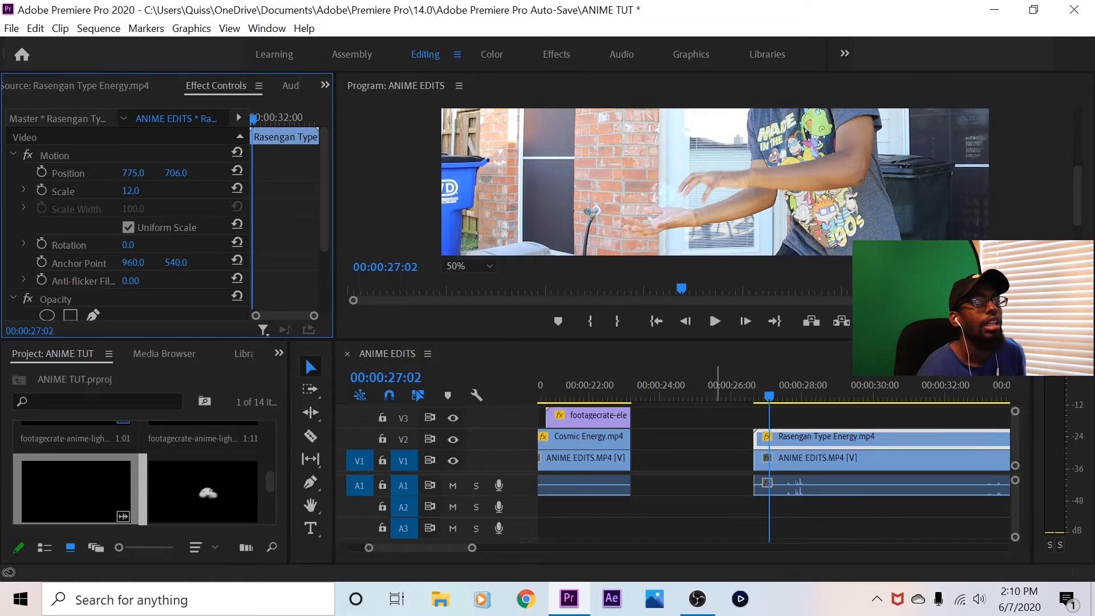
At 00:00:27:08, position the energy ball at 740, 774 and enable keyframing for its scale and position
drag(751, 396, 775, 395)
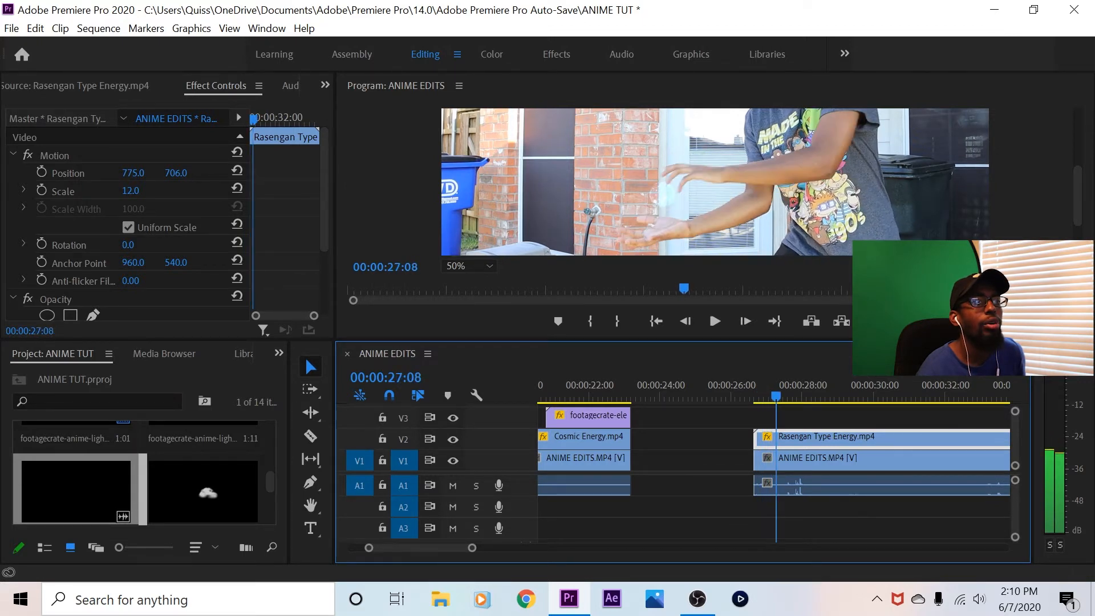
drag(175, 172, 203, 173)
drag(133, 173, 185, 173)
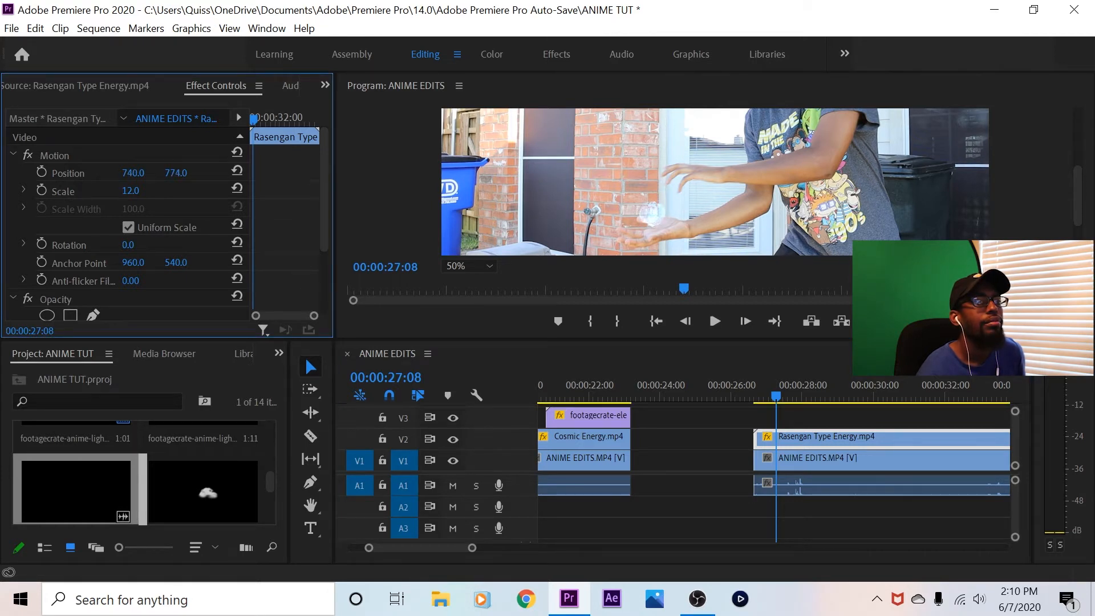
click(42, 190)
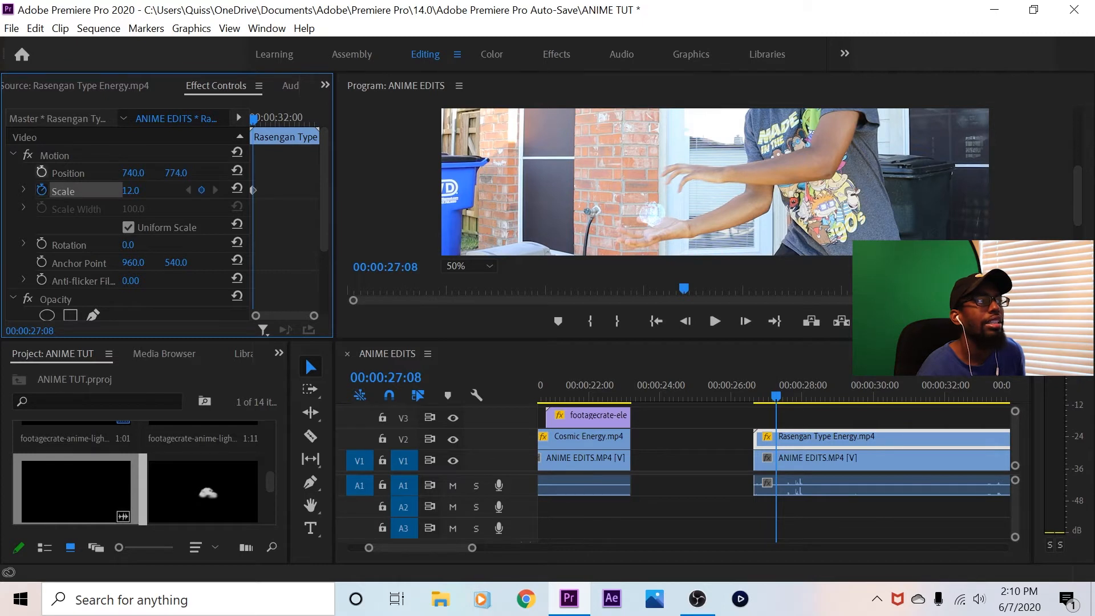
click(41, 172)
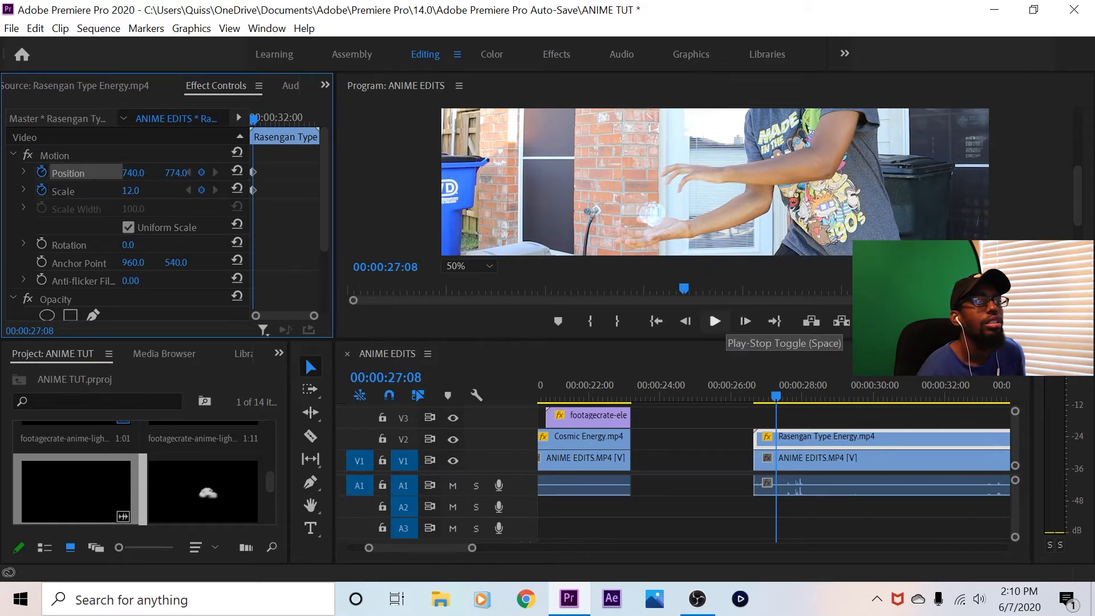
Play the shot to 00:00:27:21 and keyframe the energy ball's scale to 22 there
click(715, 321)
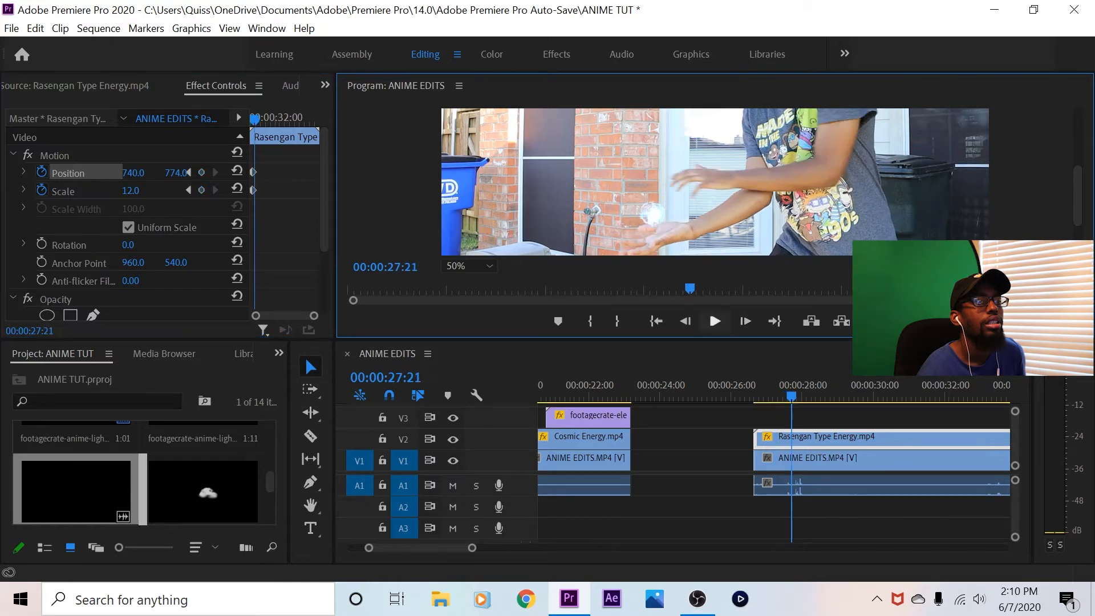
click(133, 173)
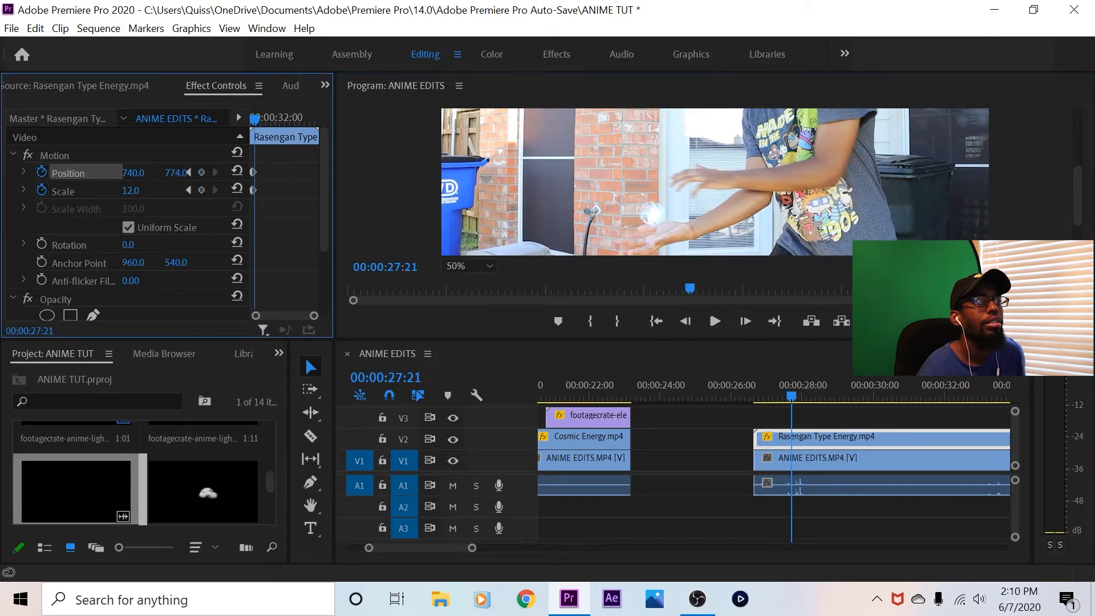
drag(131, 191, 137, 191)
Keyframe the energy ball's position to 740, 794 at 00:00:28:02 and to 726, 755 at 00:00:28:06
click(715, 321)
click(715, 321)
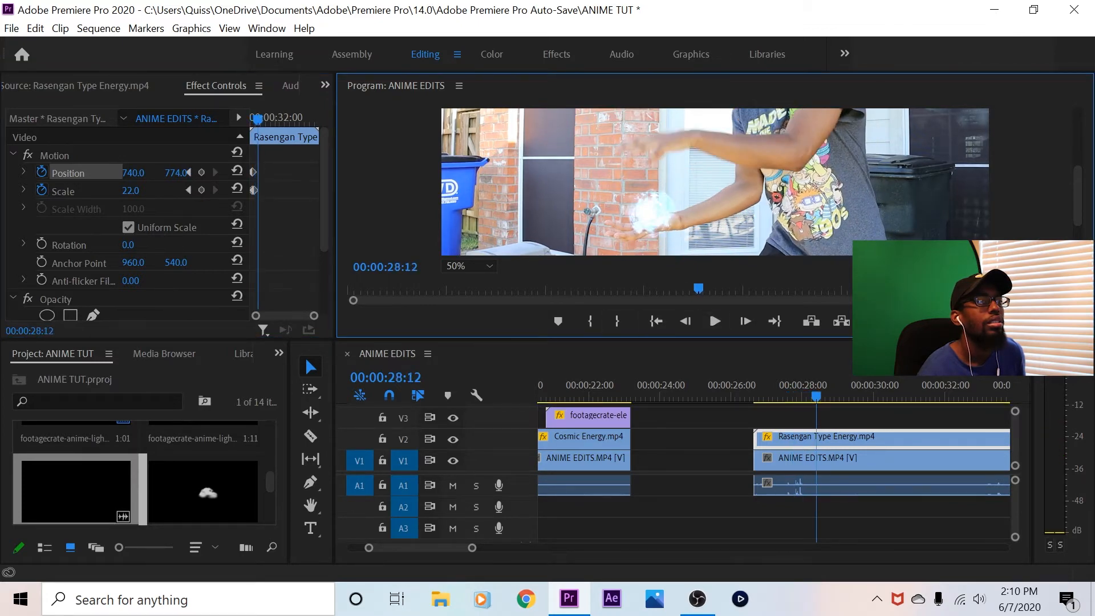
drag(816, 396, 804, 396)
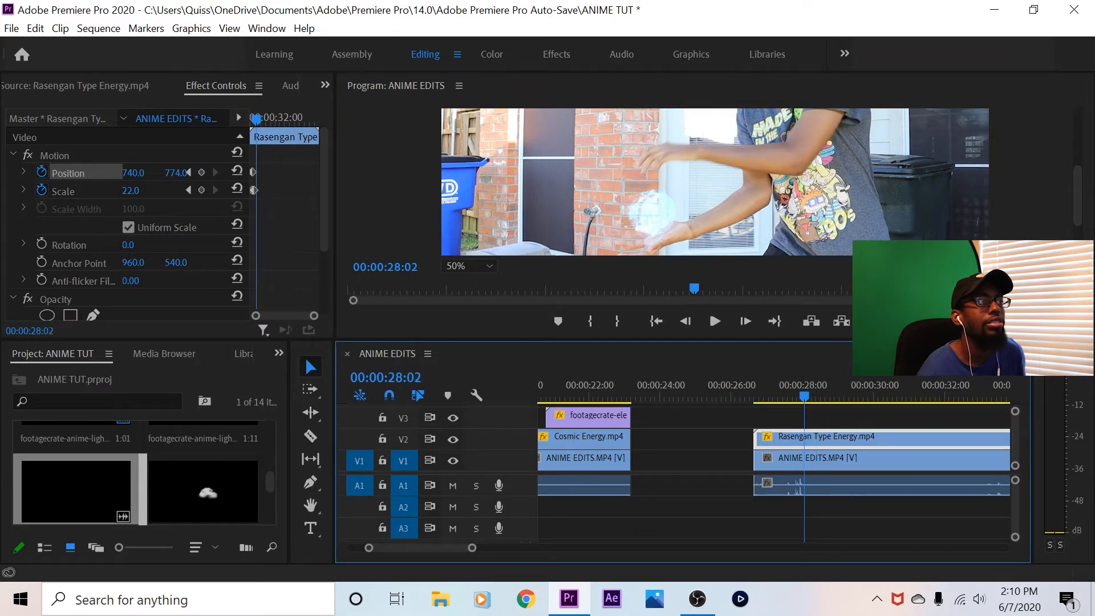
drag(176, 172, 185, 173)
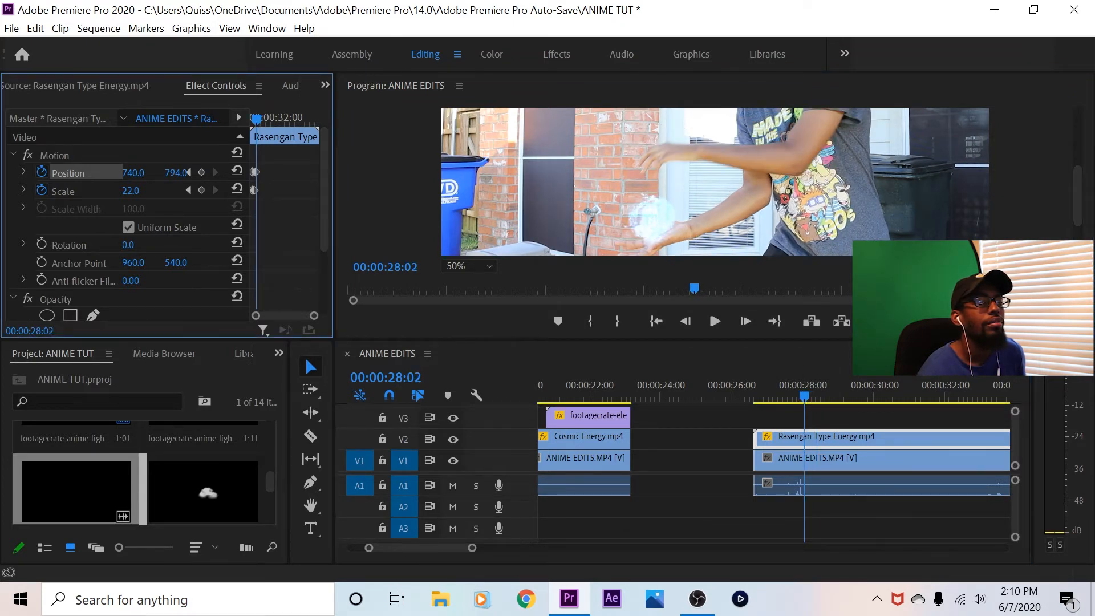
drag(804, 396, 809, 396)
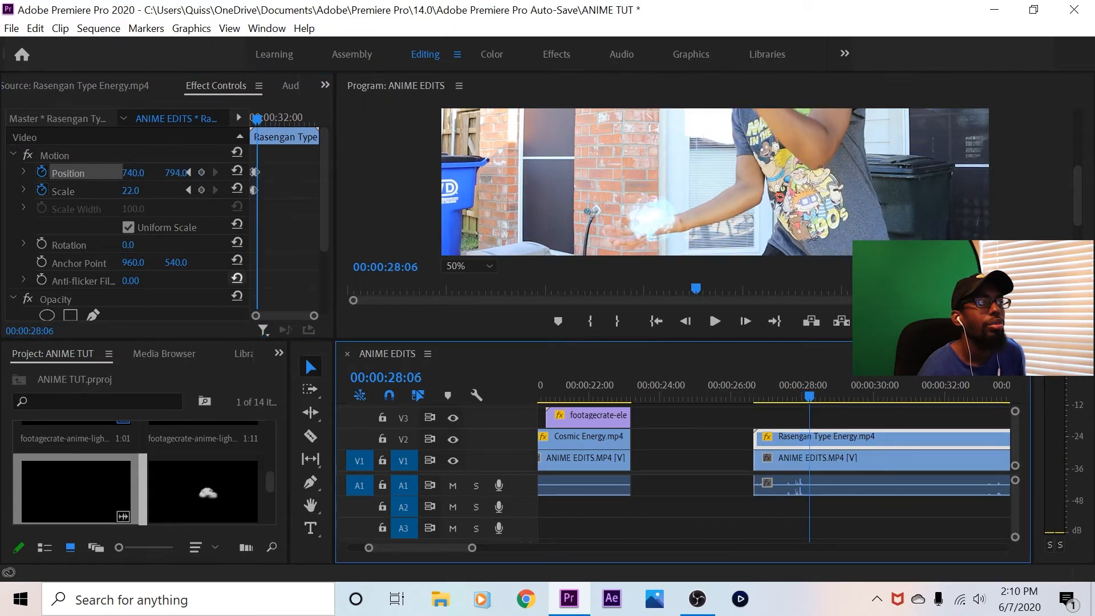
drag(175, 173, 154, 173)
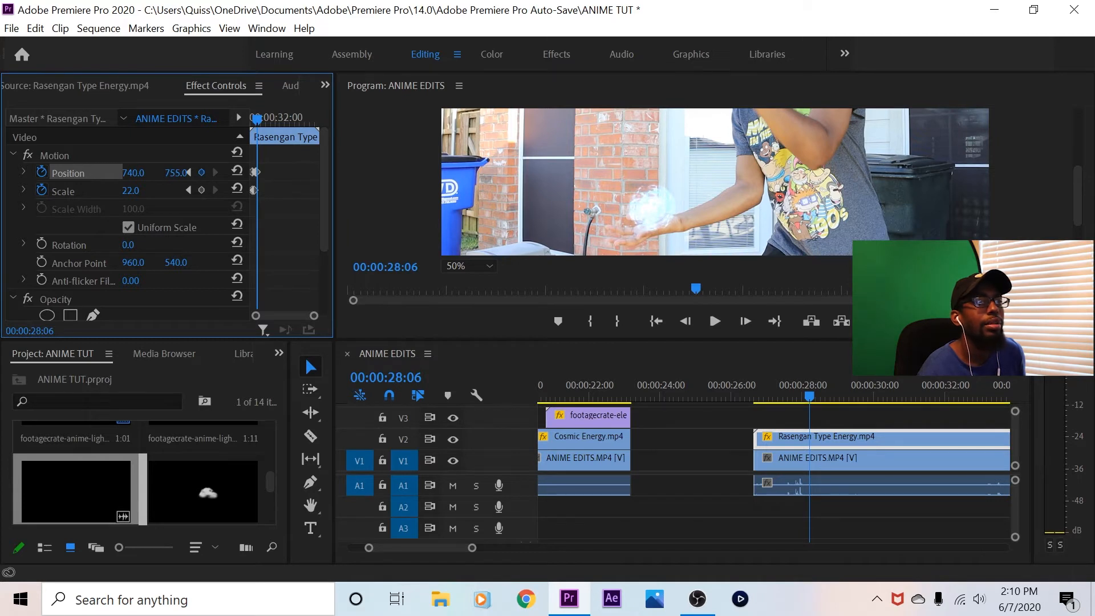
drag(133, 172, 127, 173)
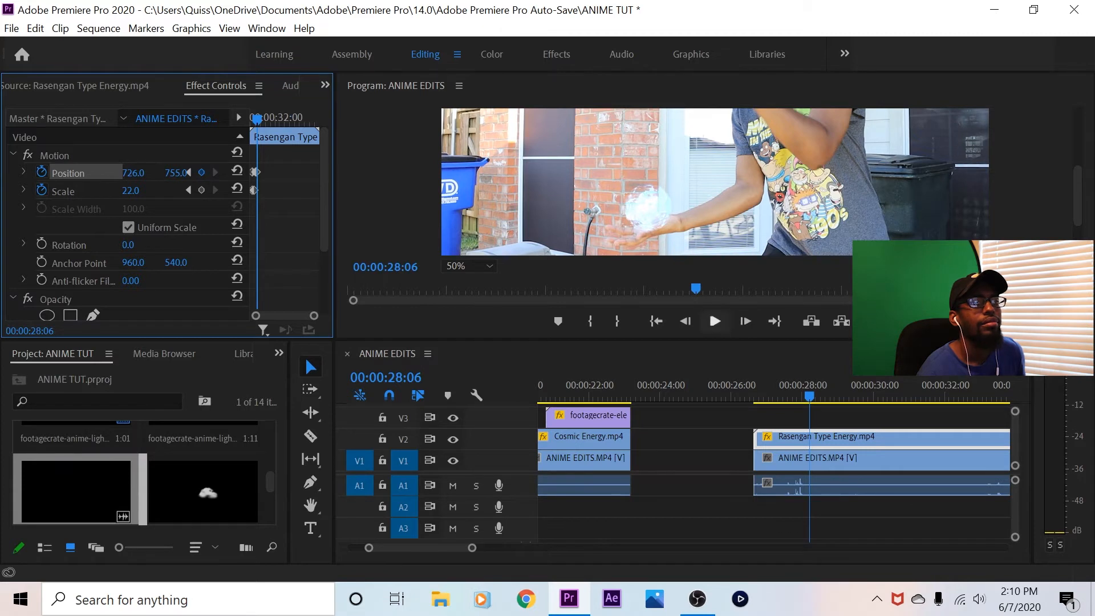
Keyframe the energy ball at 00:00:28:20 with position 709, 755 and scale 36, and play the shot onward
drag(810, 396, 825, 397)
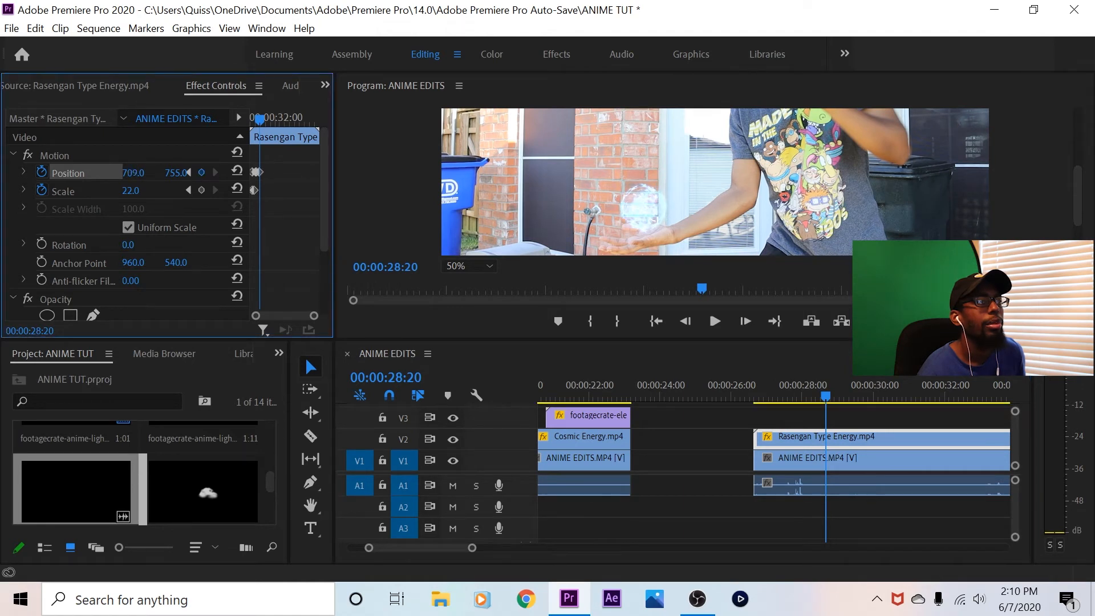
drag(130, 191, 139, 191)
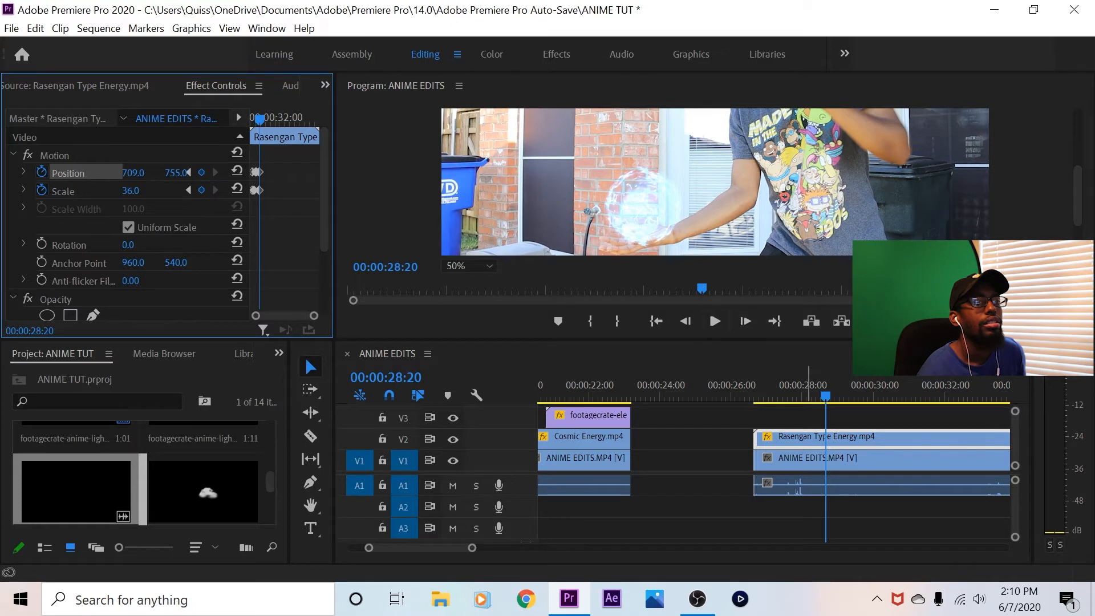
click(715, 321)
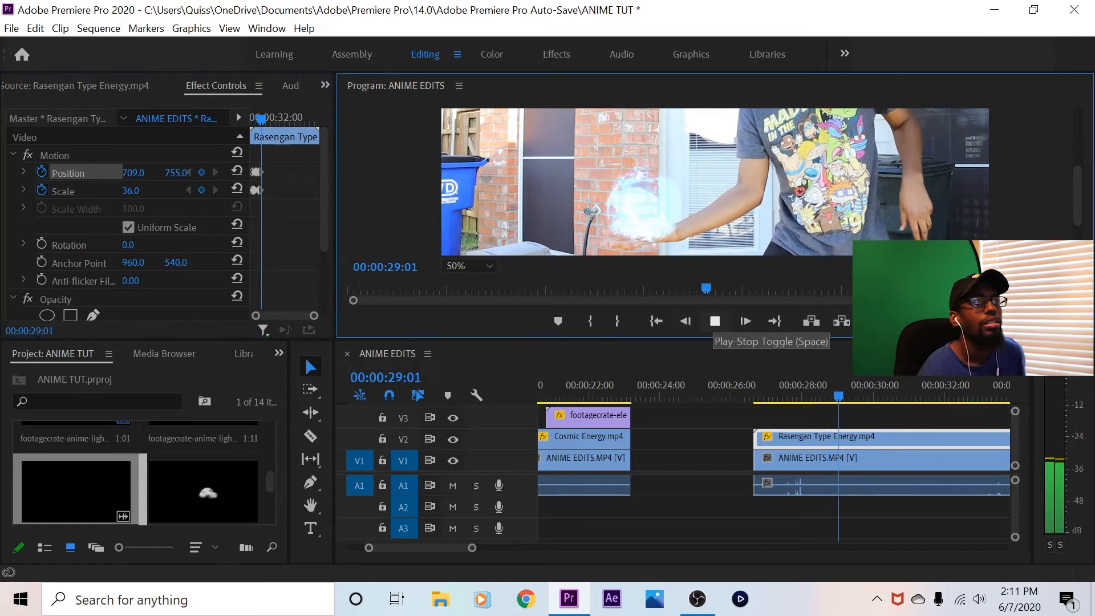
click(714, 321)
Keyframe the energy ball's position to 709, 681 at 00:00:29:03 and to 709, 648 at 00:00:29:11
click(859, 396)
mouse_move(860, 396)
mouse_down()
mouse_move(832, 396)
mouse_move(841, 395)
mouse_up()
drag(176, 173, 134, 172)
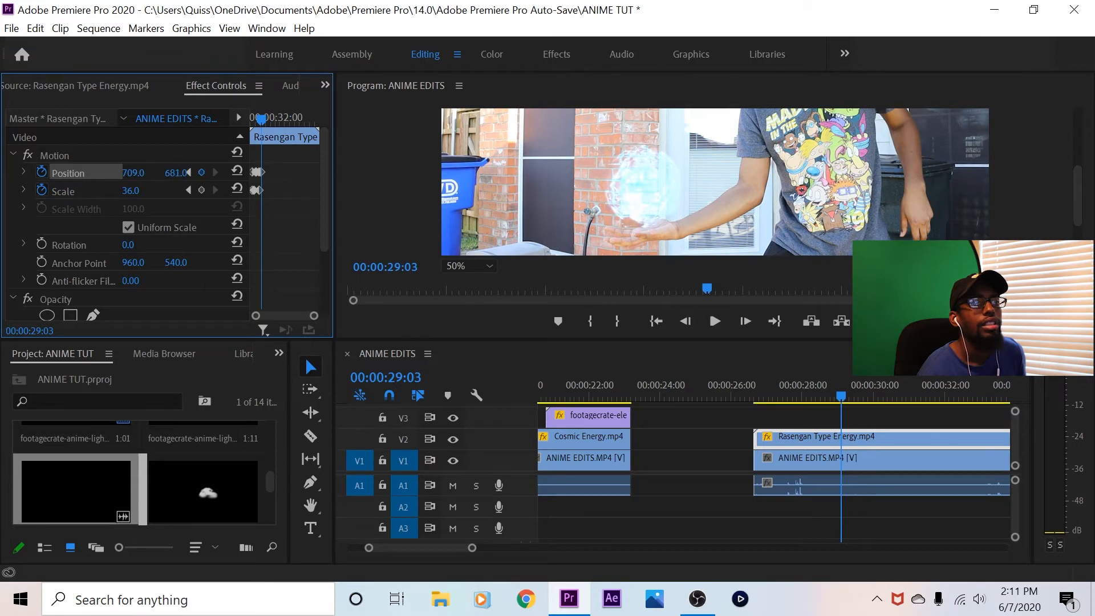
drag(841, 396, 850, 396)
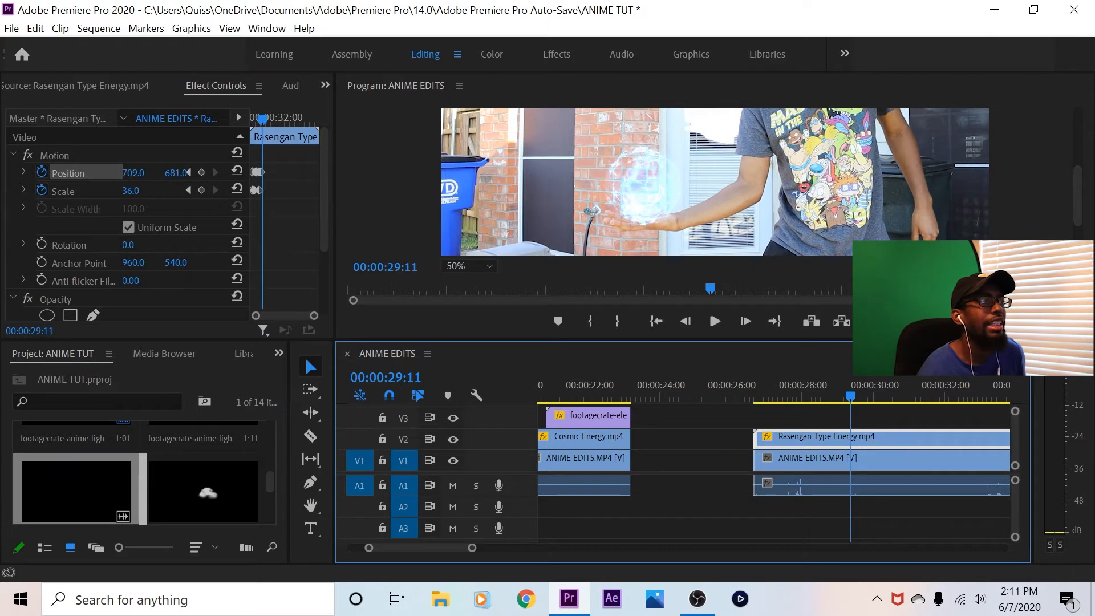
drag(175, 173, 161, 173)
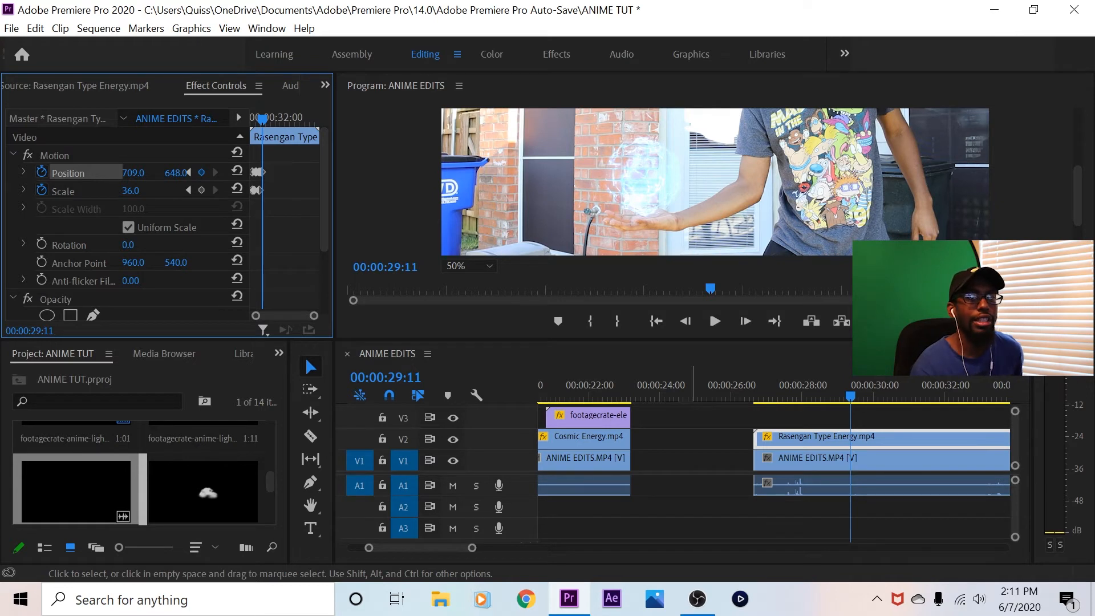
Raise the energy ball above the palm at 00:00:29:18 with a position keyframe of 709, 561
click(853, 387)
drag(853, 389, 859, 389)
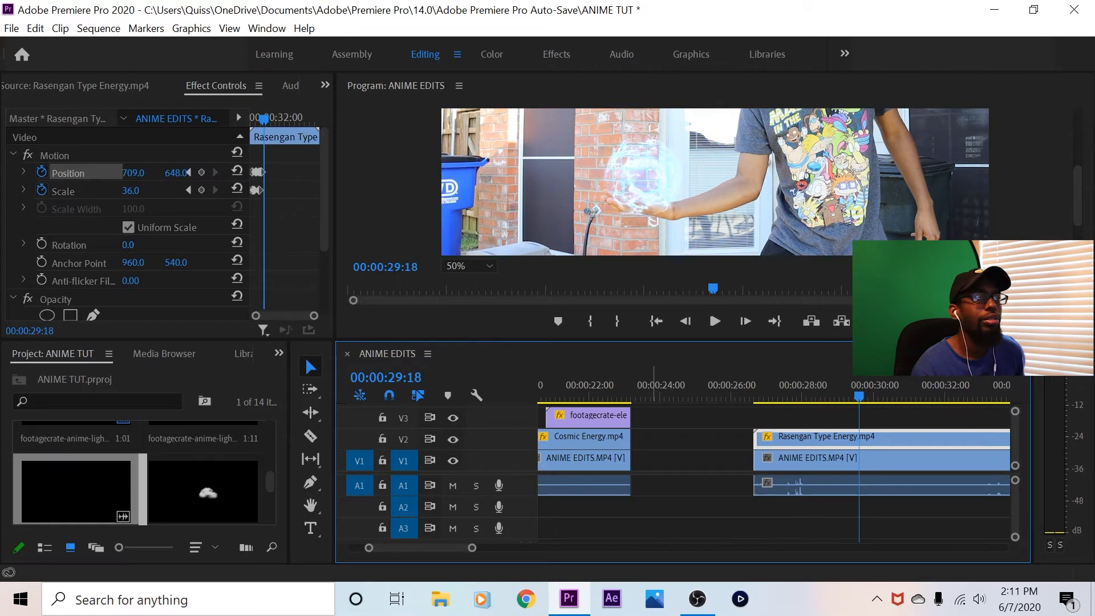
drag(175, 173, 148, 173)
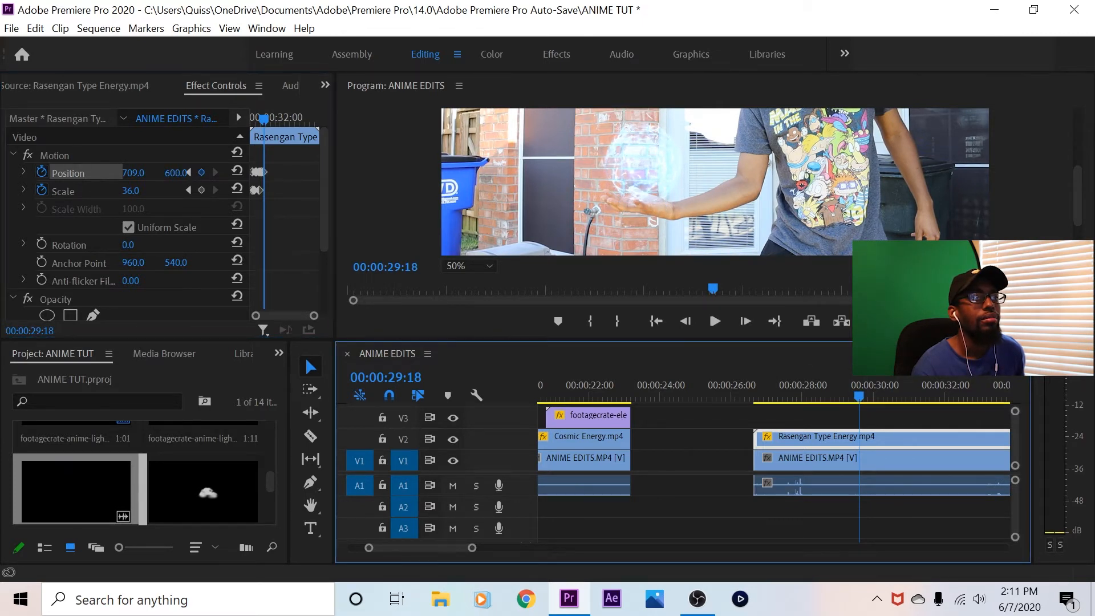
drag(175, 172, 155, 173)
Keyframe the energy ball's position to 709, 670 at 00:00:30:06 and to 733, 578 at 00:00:31:02
key(space)
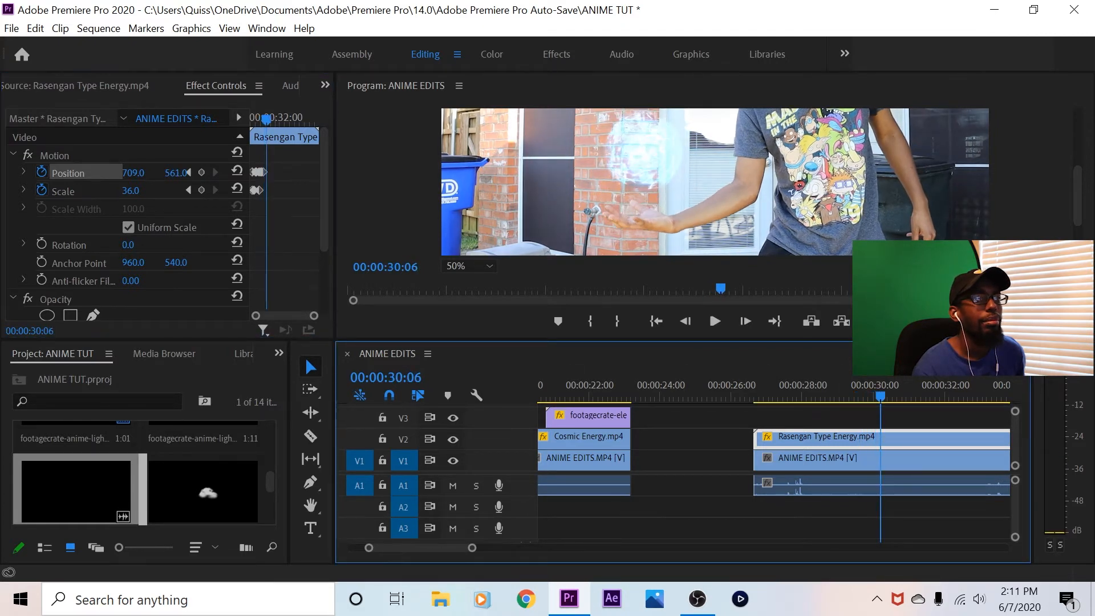
drag(176, 173, 232, 173)
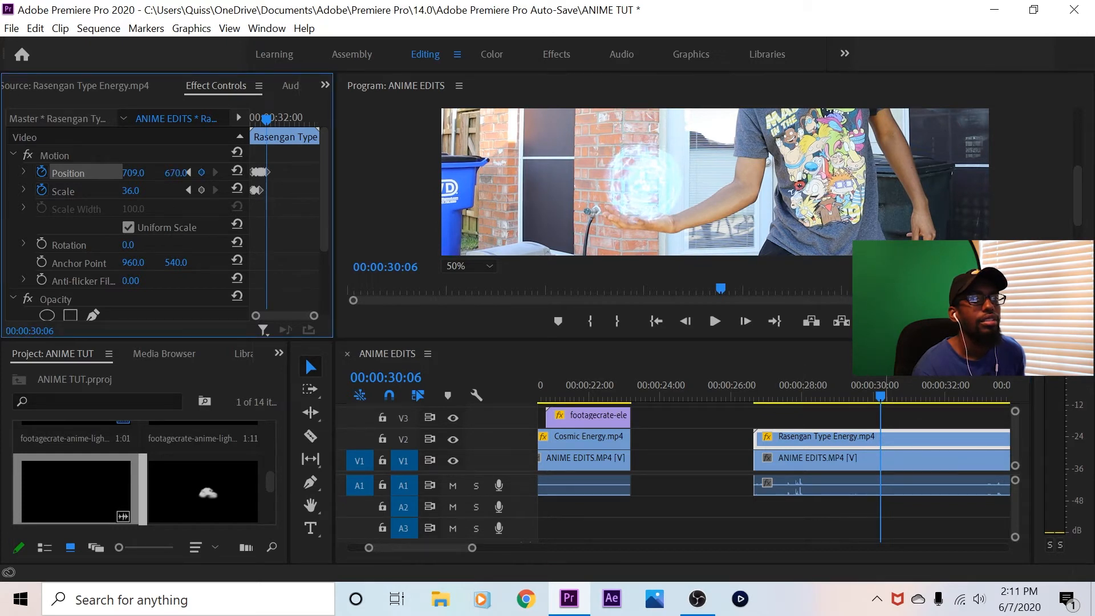
key(space)
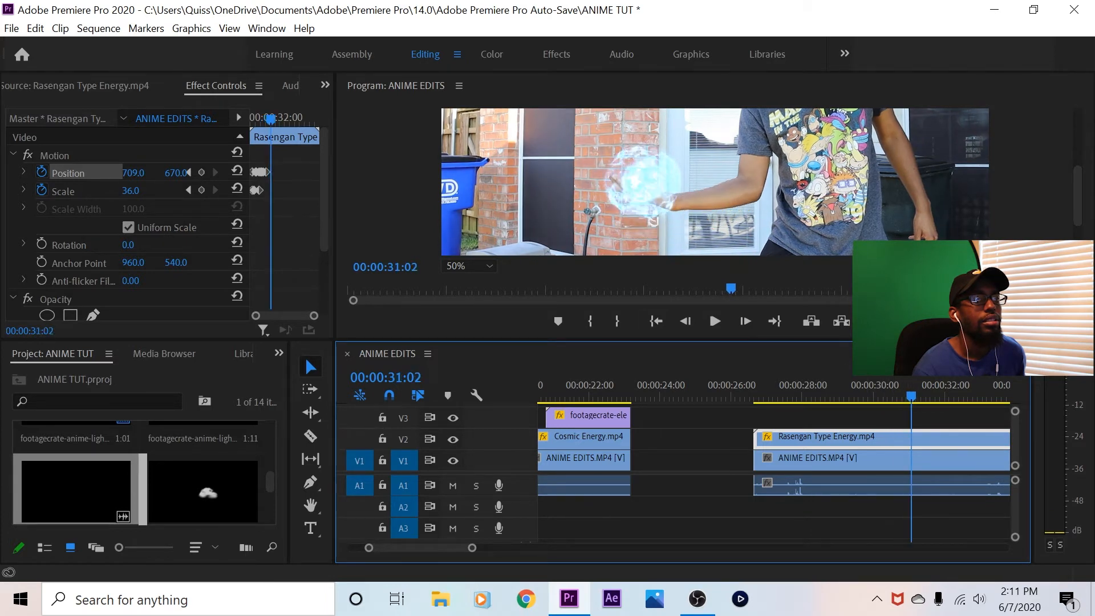
drag(175, 173, 147, 172)
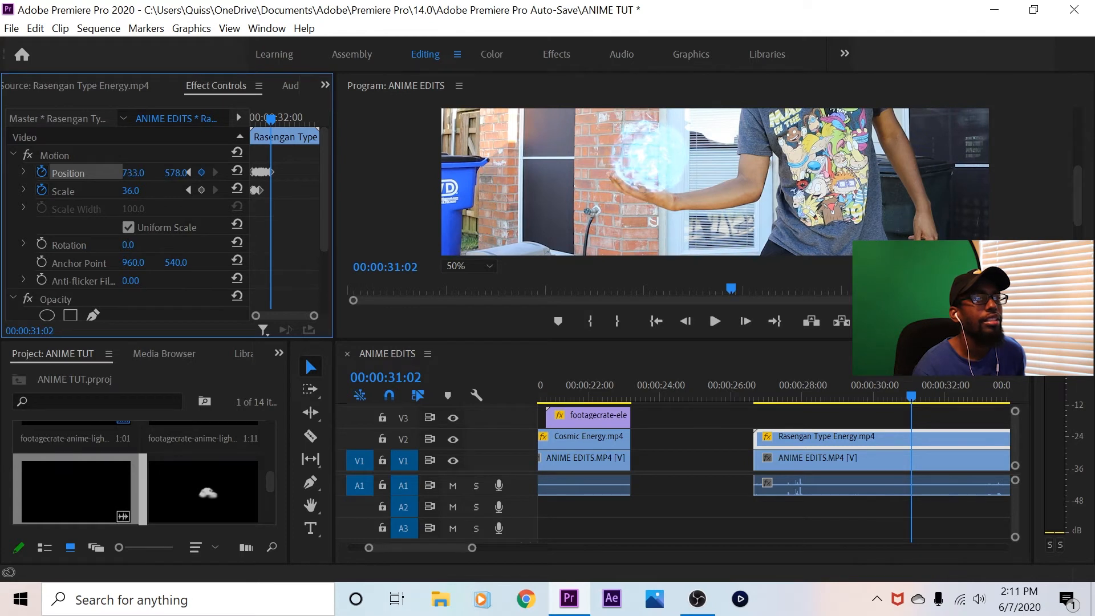
Keyframe the energy ball's position to 733, 538 at 00:00:31:12 and to 733, 672 at 00:00:31:22
drag(912, 396, 924, 396)
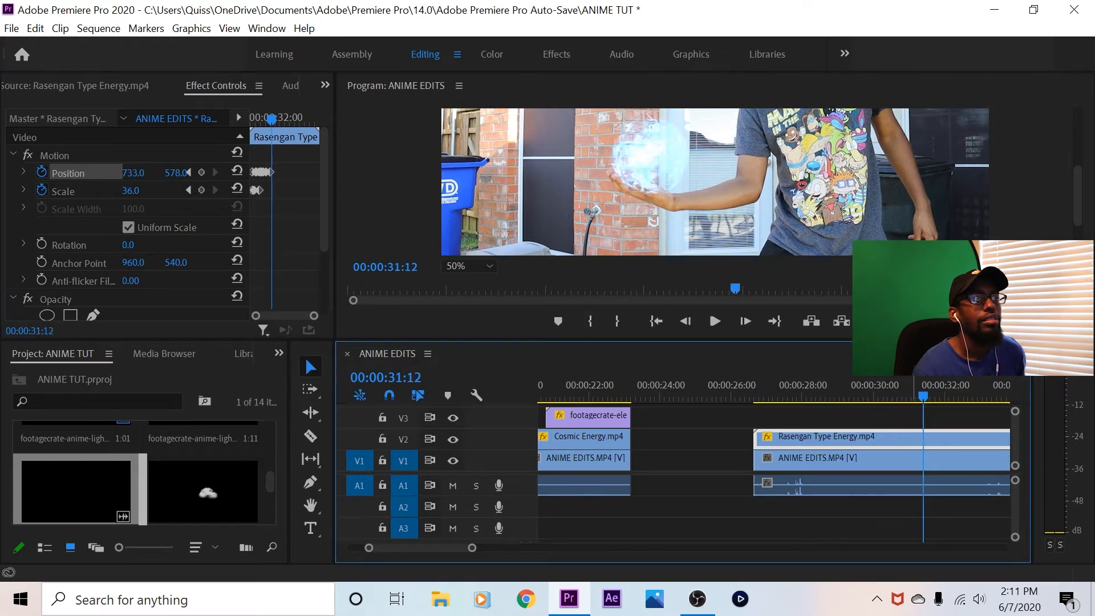
drag(175, 173, 153, 173)
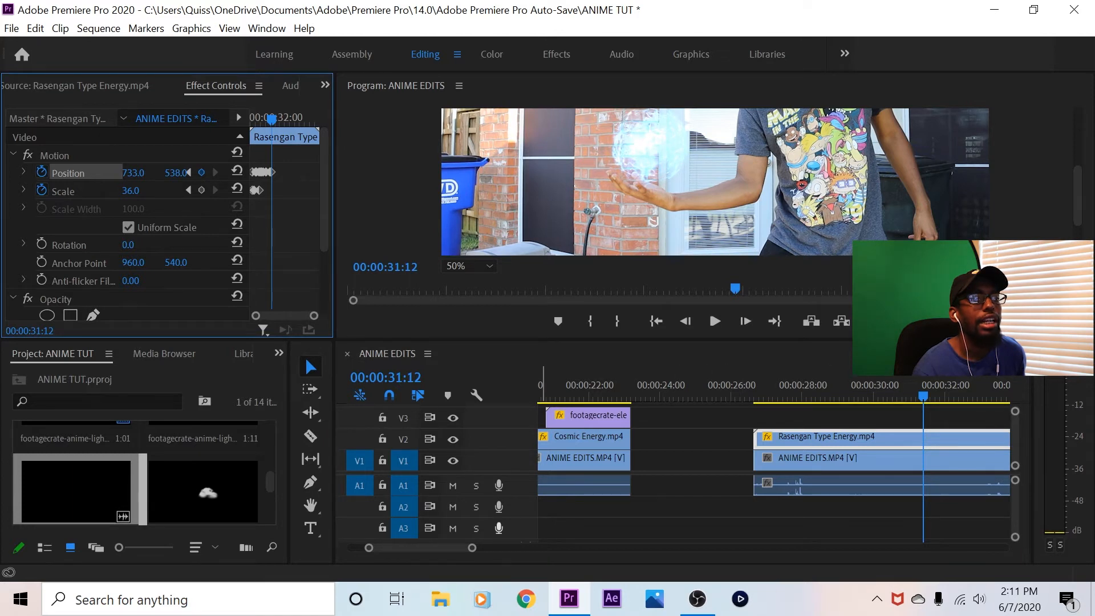
scroll(770, 473, down, 3)
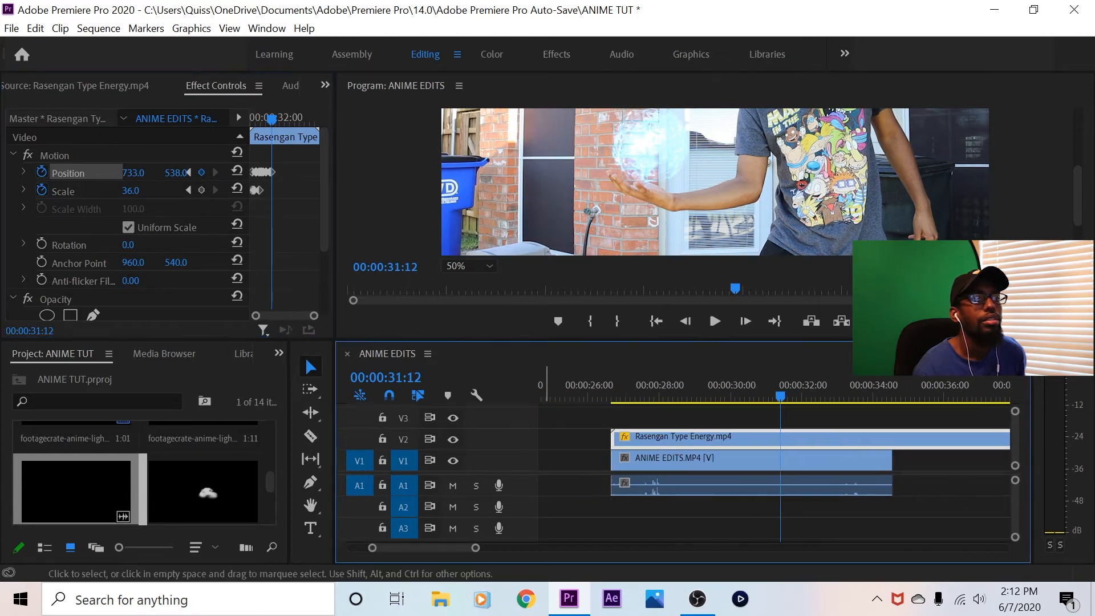
key(Right)
key(Right)
key(Right)
key(Right)
key(Right)
key(Right)
key(Right)
key(Right)
key(Right)
key(Right)
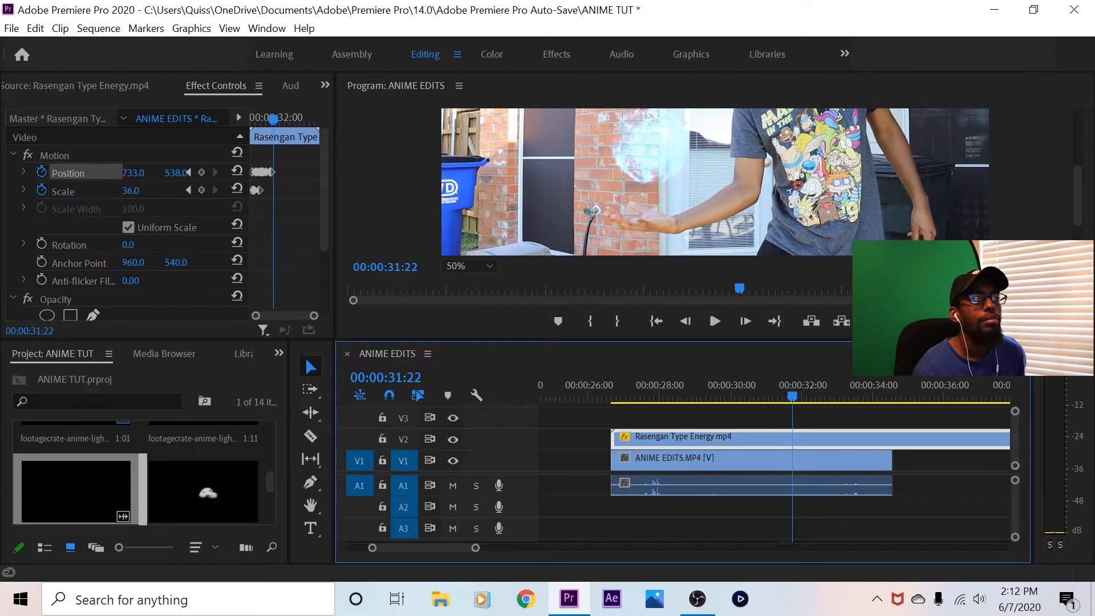
drag(176, 173, 251, 173)
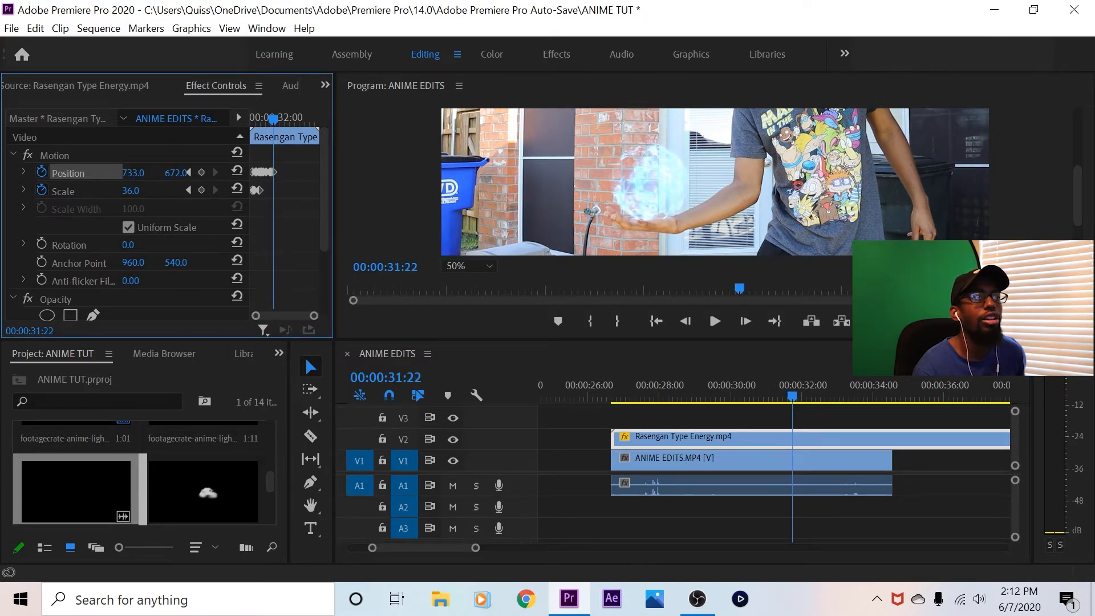
Keyframe the energy ball's position to 664, 672 at 00:00:32:18 and its scale to 22 at 00:00:32:26
key(space)
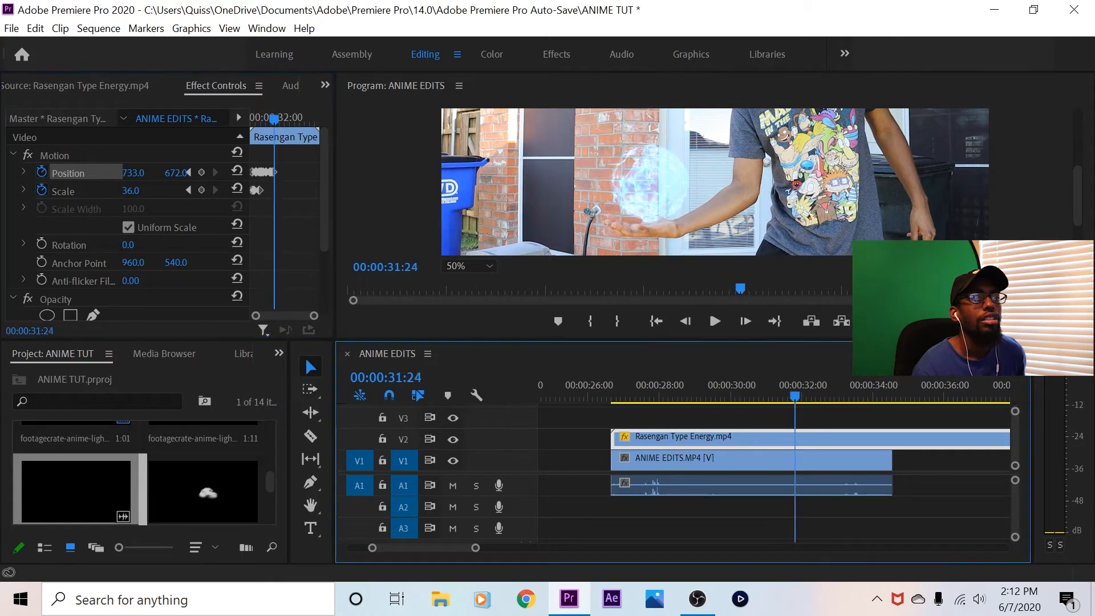
drag(132, 173, 94, 173)
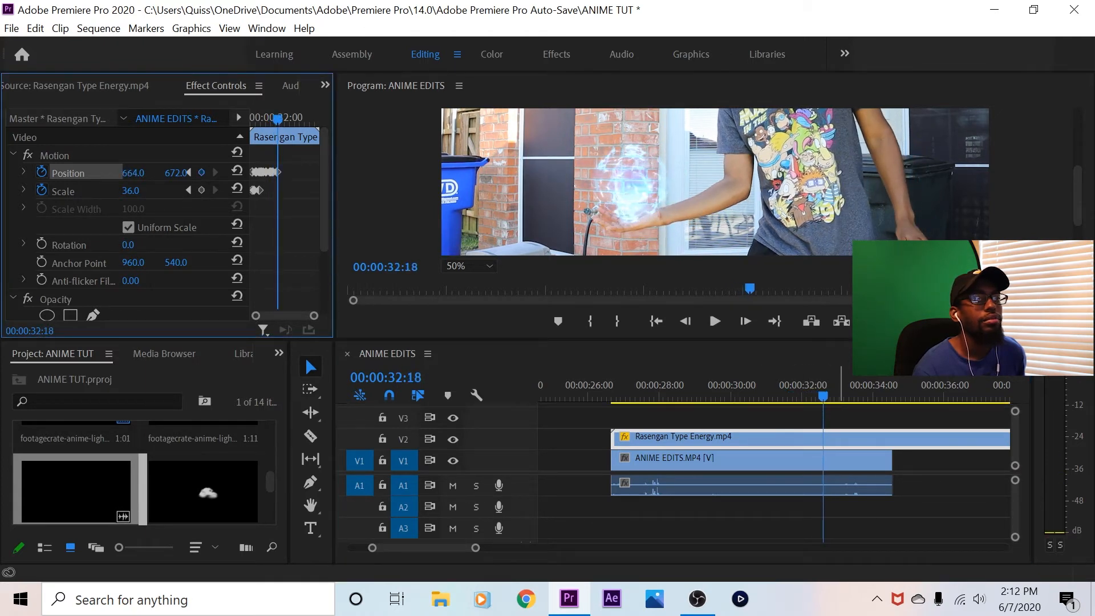
drag(828, 393, 833, 394)
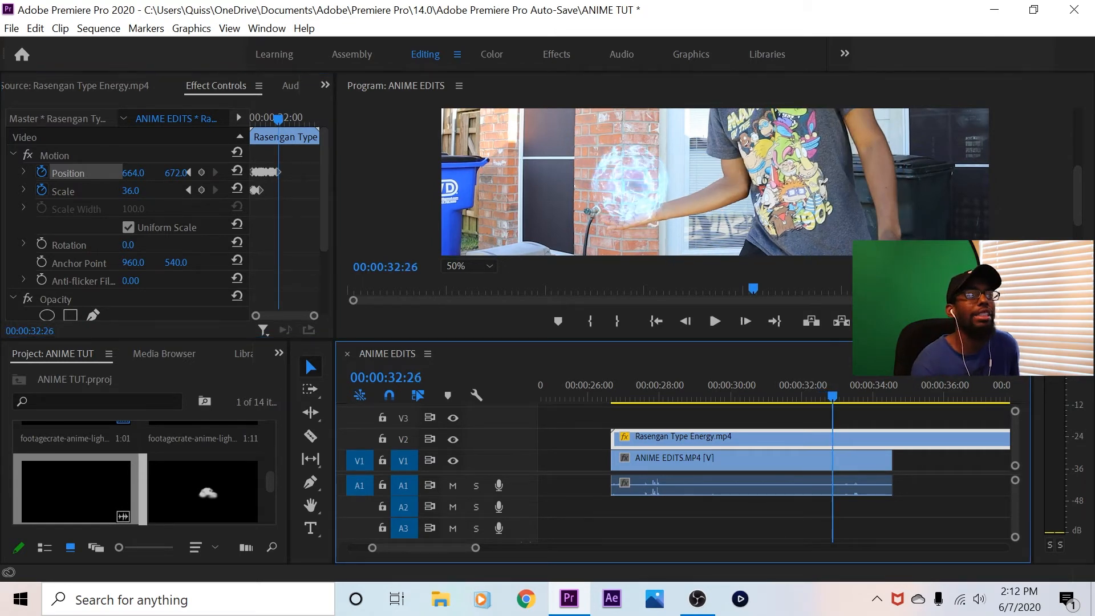
click(133, 173)
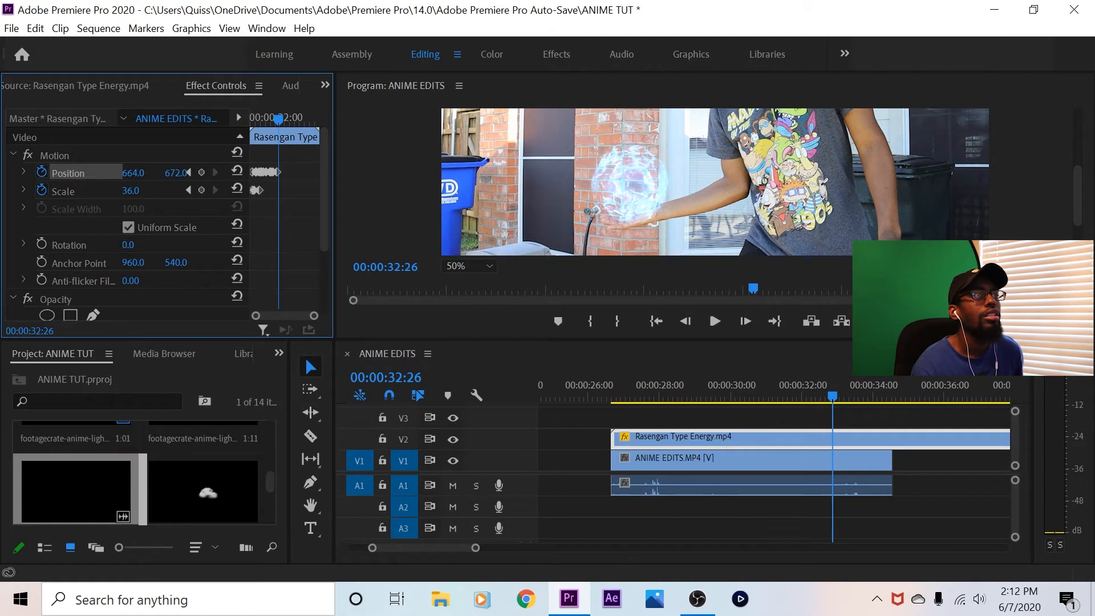
drag(131, 191, 167, 172)
Keyframe the energy ball's position to 571, 749 at 00:00:33:08 and adjust its placement on the open palm at 00:00:33:17
drag(832, 395, 847, 395)
drag(133, 172, 80, 172)
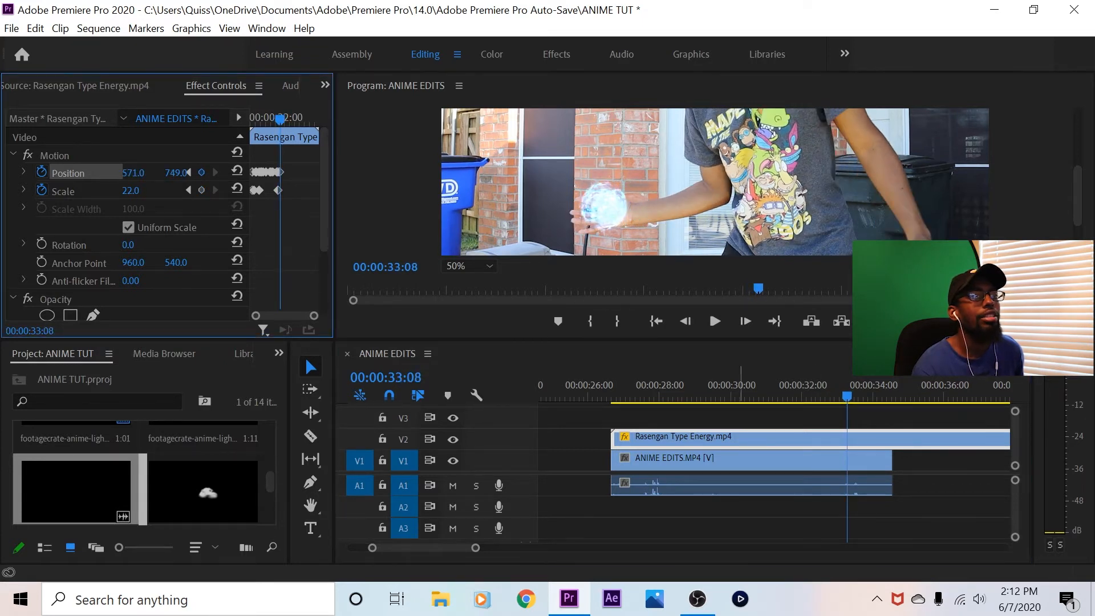
drag(847, 395, 857, 395)
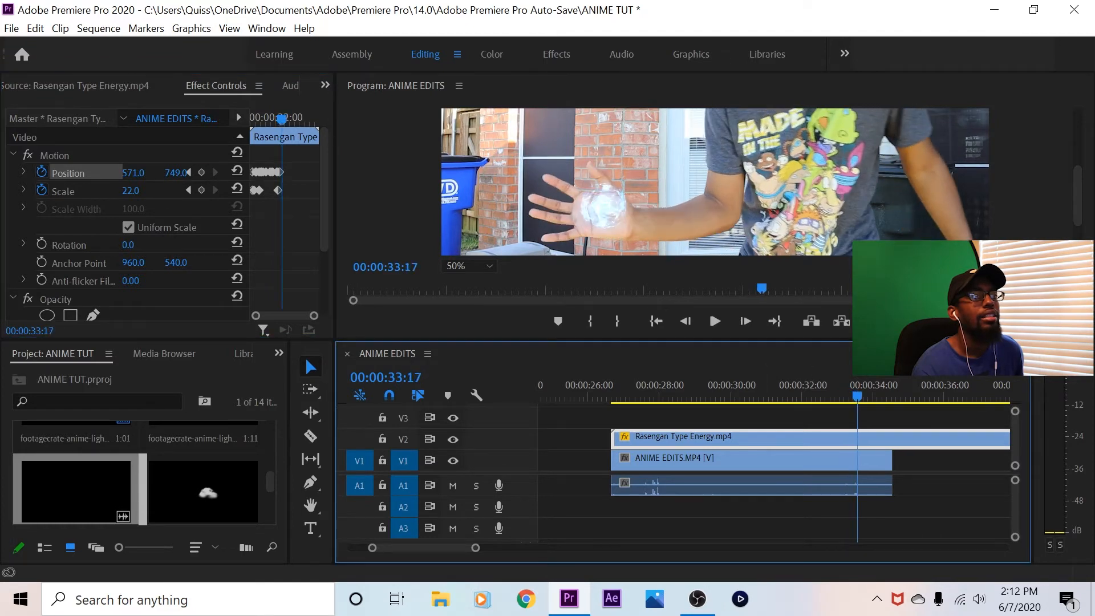
mouse_move(133, 172)
mouse_down()
mouse_move(101, 172)
mouse_move(141, 191)
mouse_up()
Enlarge the energy ball to scale 183 at position 690, 749 as the palm nears the camera, and play on to 00:00:34:05
drag(857, 395, 864, 396)
drag(133, 172, 194, 172)
drag(131, 191, 211, 190)
click(715, 321)
click(715, 321)
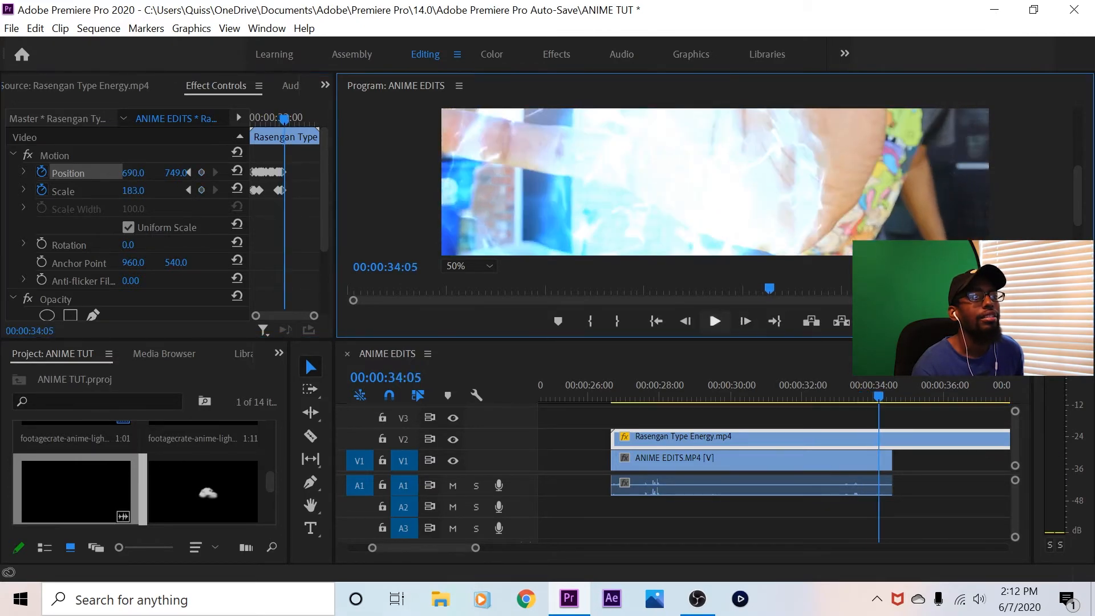
Fit the preview to its frame and play the Rasengan shot back in a maximized view from 00:00:26:07
click(935, 502)
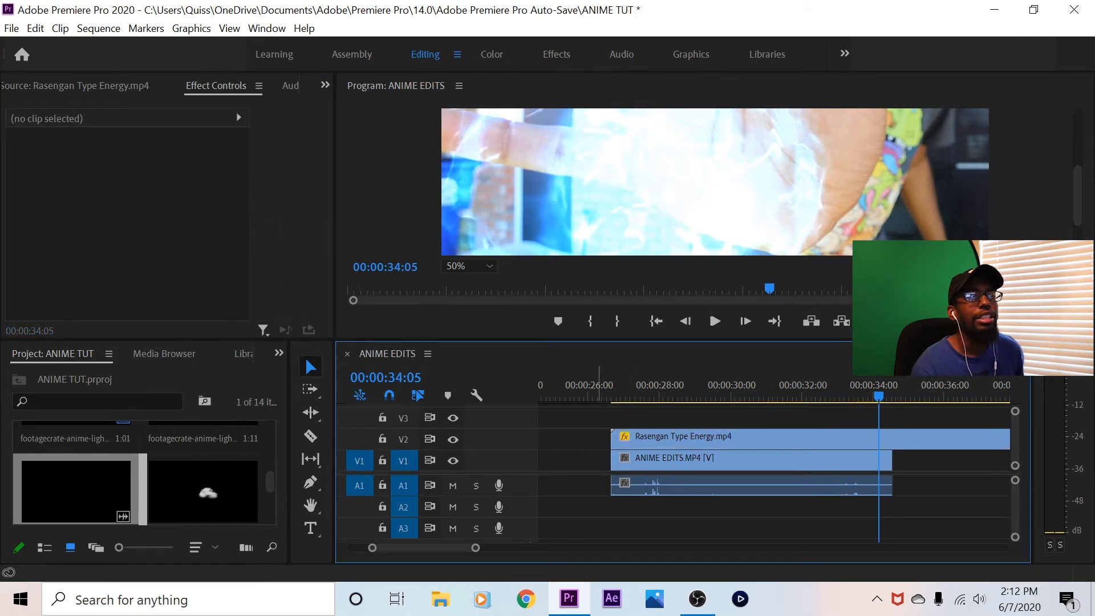
click(597, 390)
click(467, 266)
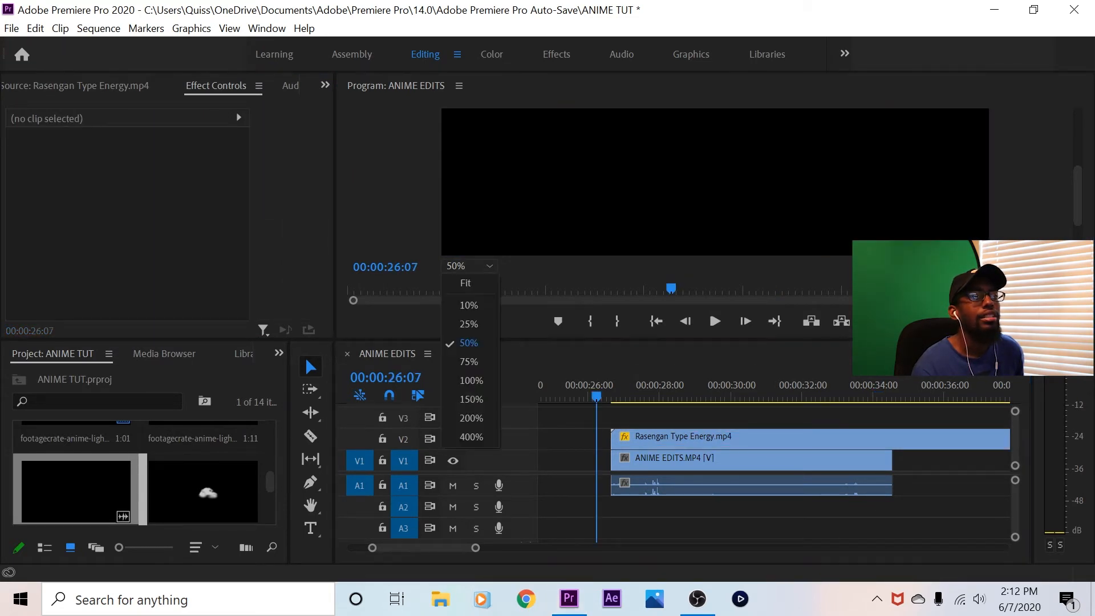
click(465, 283)
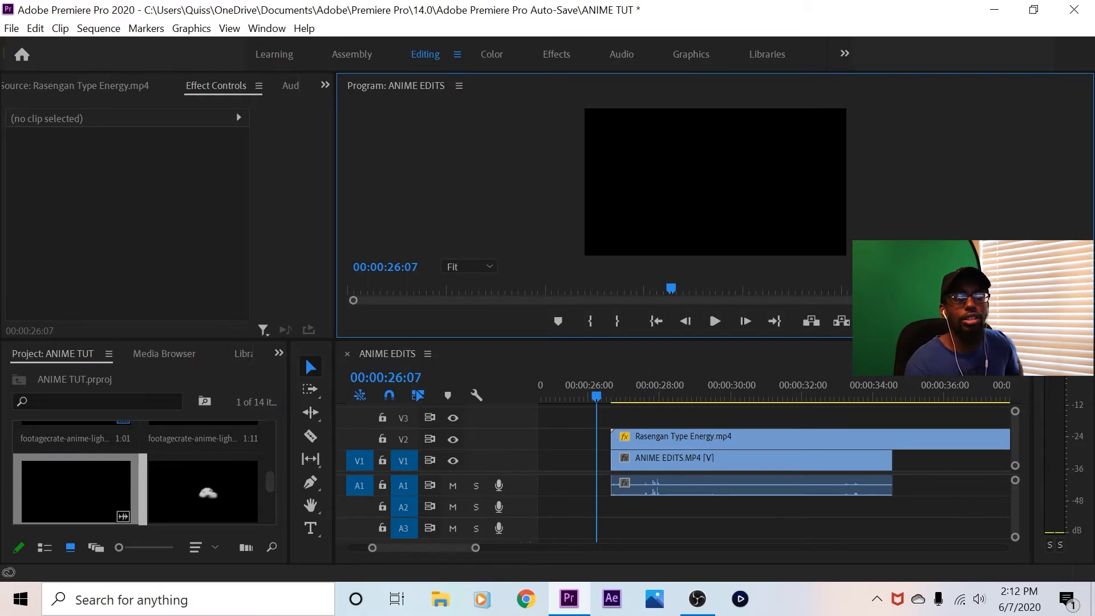
key(grave)
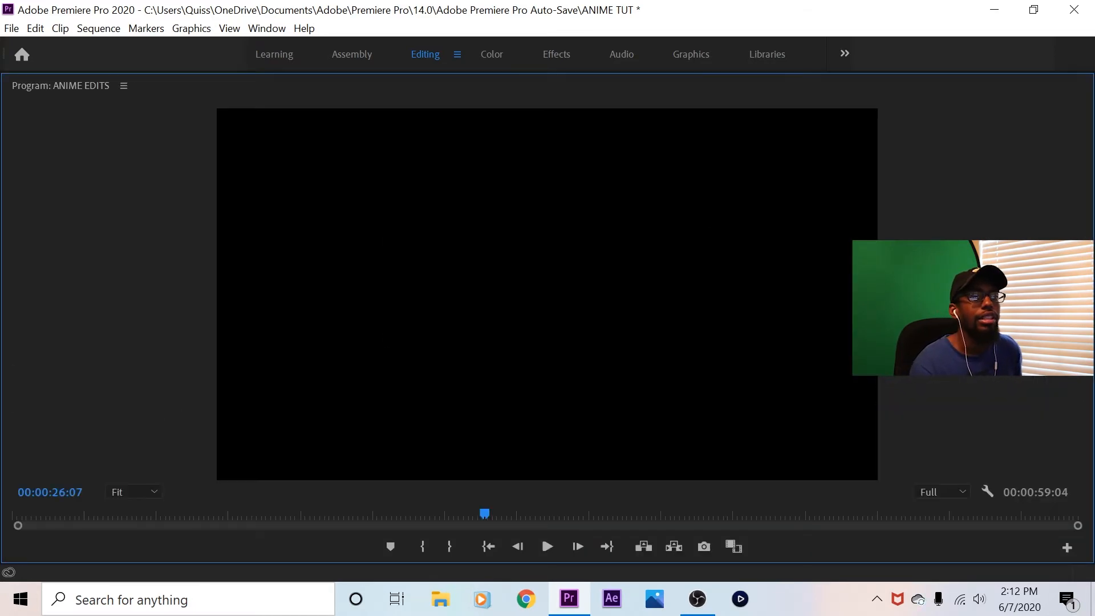
key(space)
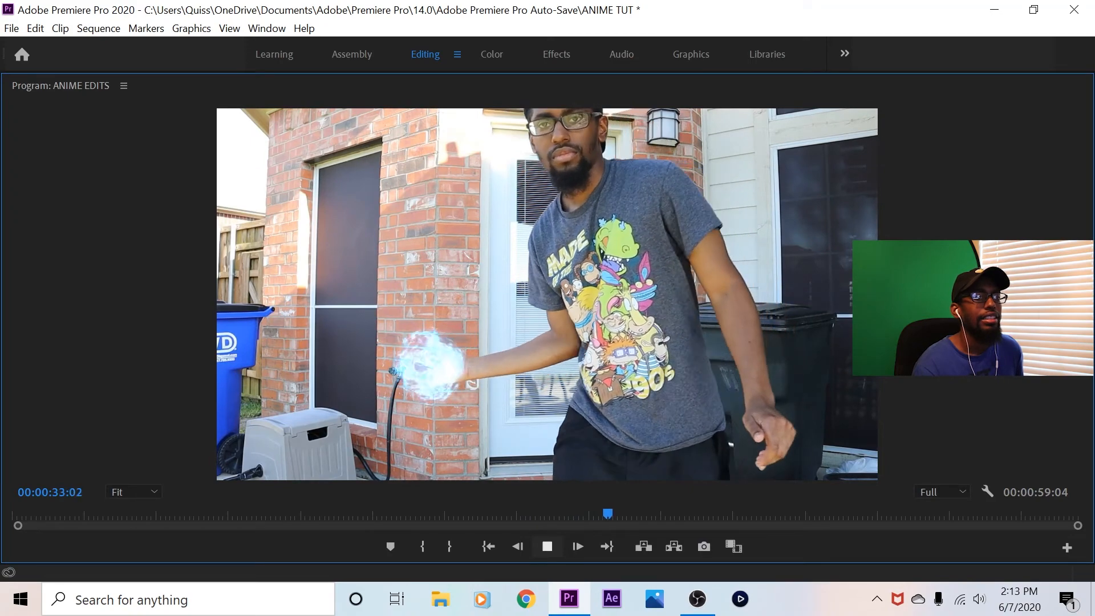
key(space)
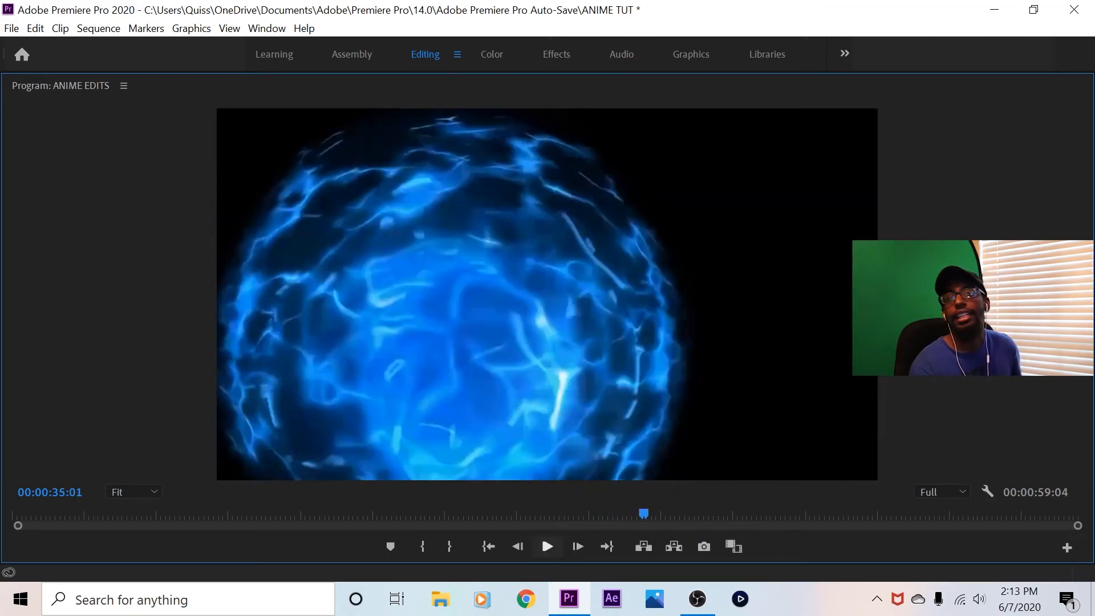
key(grave)
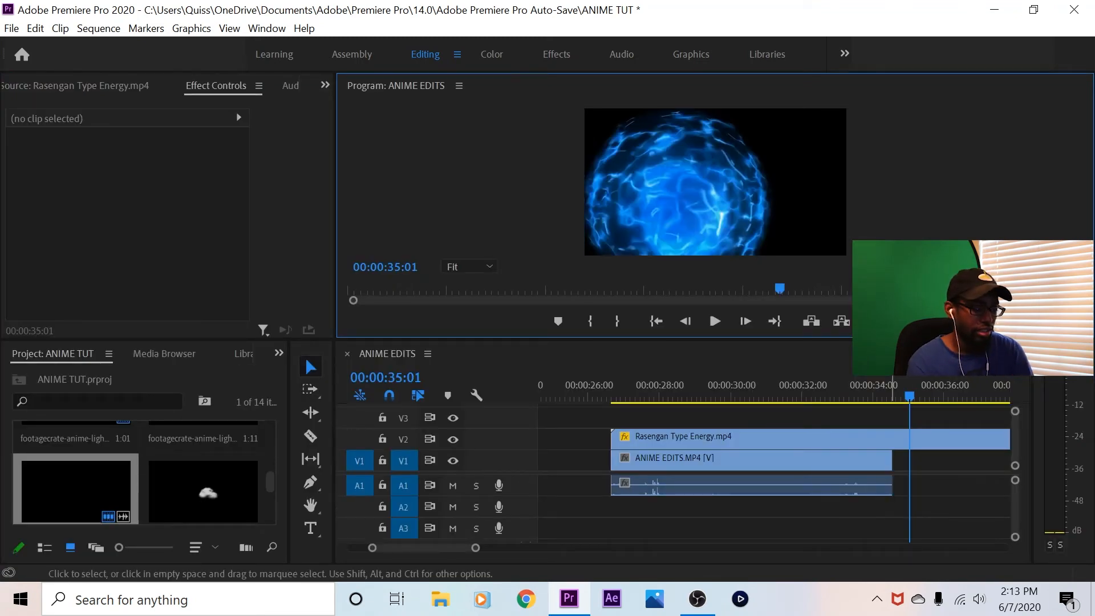
Split the Rasengan Type Energy clip where the third shot's footage ends and delete the excess part
key(c)
click(893, 437)
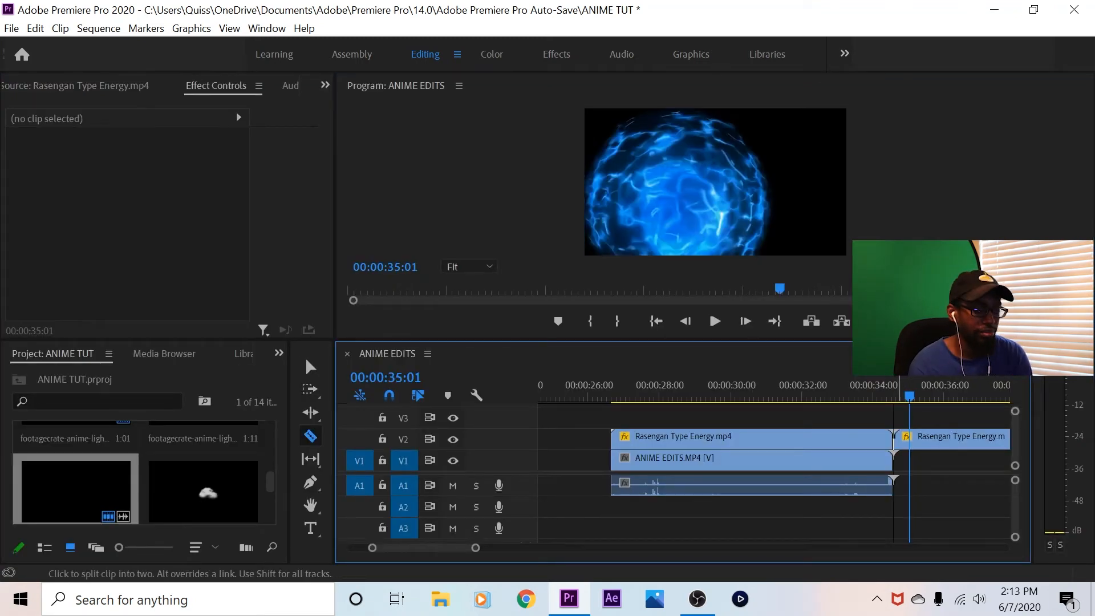
key(v)
click(953, 437)
right_click(952, 437)
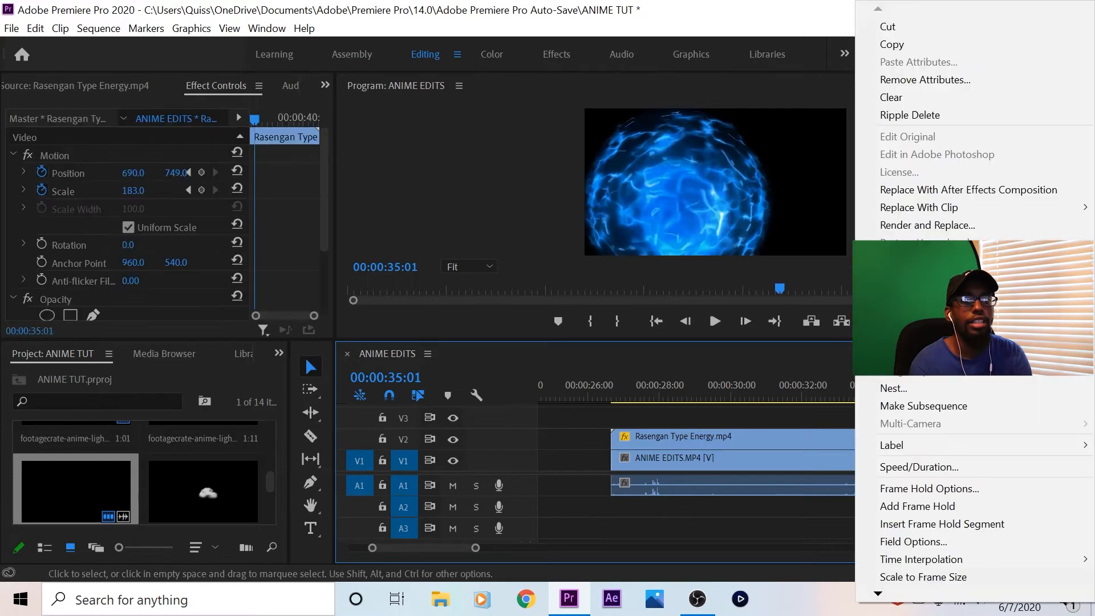
click(896, 97)
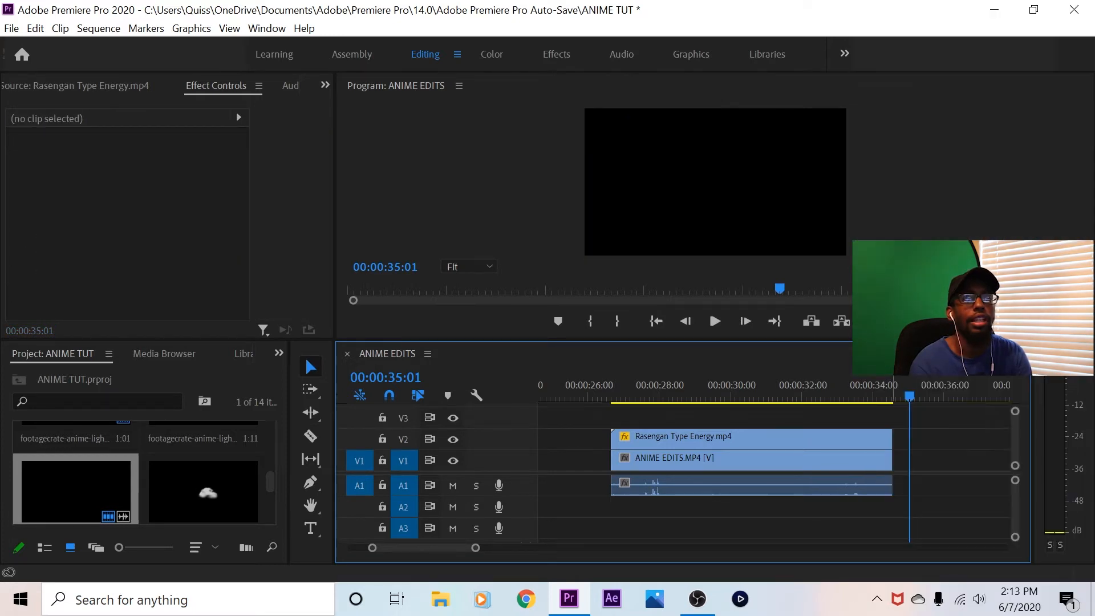
Scrub through the Rasengan shot to review the effect and park the playhead after its end
mouse_move(910, 396)
mouse_down()
mouse_move(628, 395)
mouse_move(912, 396)
mouse_up()
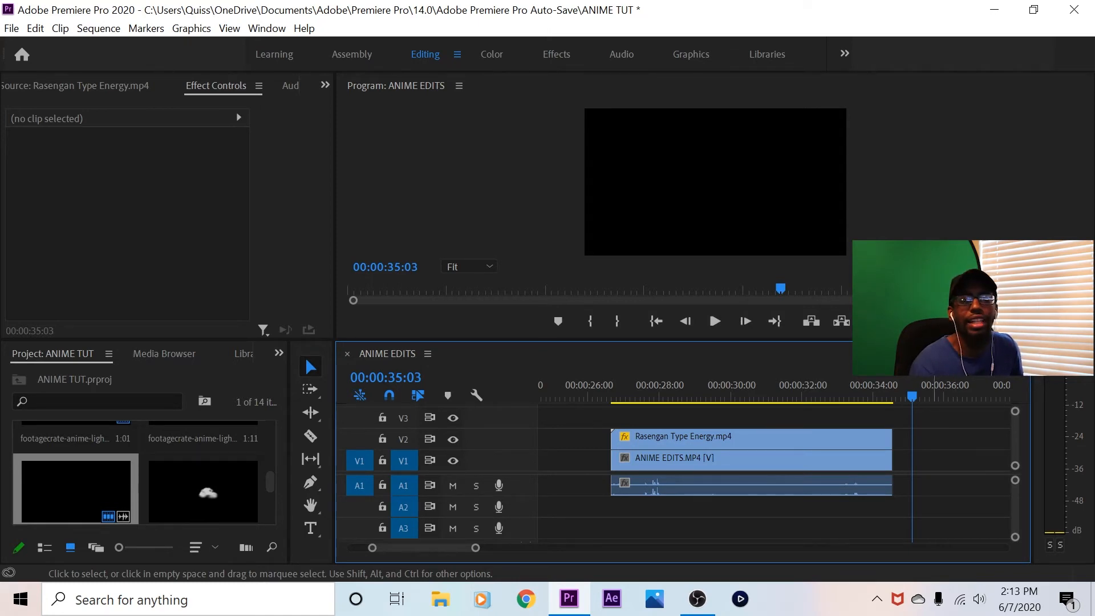
drag(727, 395, 672, 395)
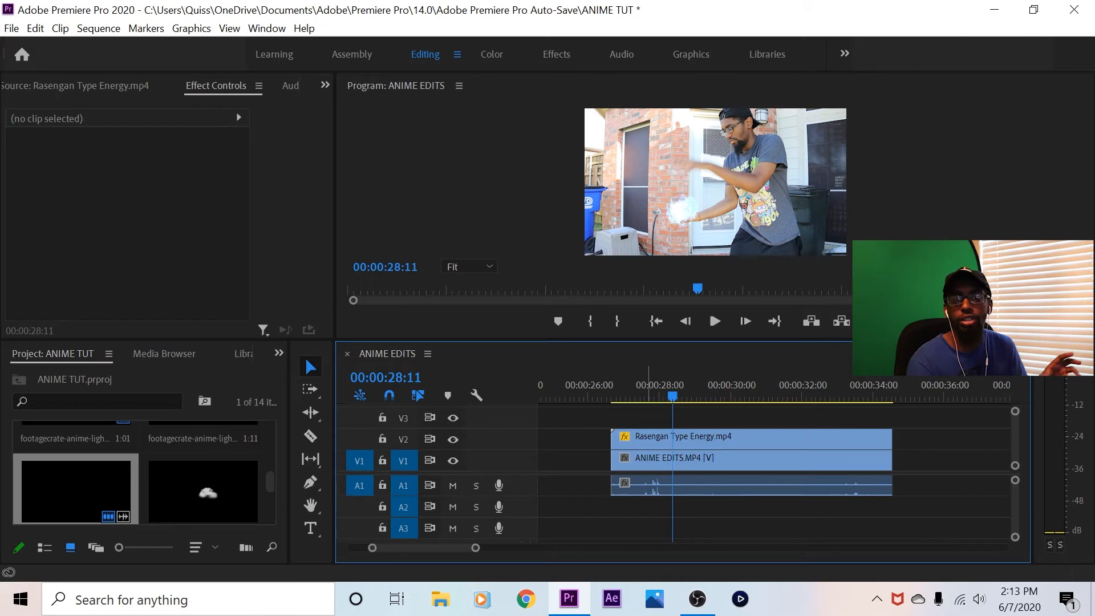
click(786, 394)
drag(785, 395, 920, 395)
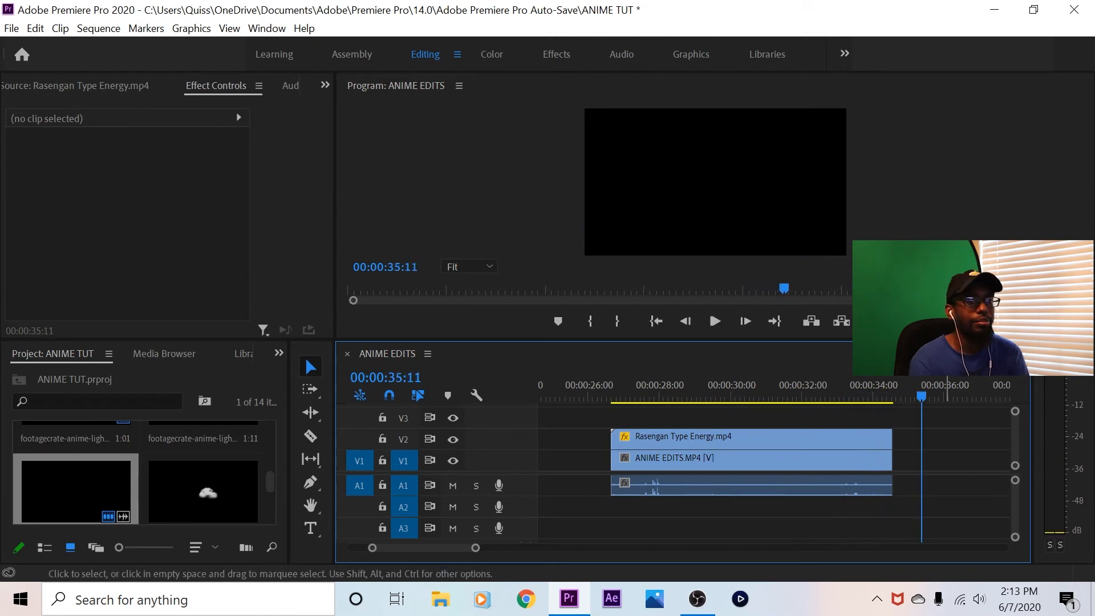
Zoom the timeline out to the remaining clips and preview the seated fourth shot, stopping at 00:00:42:06
key(minus)
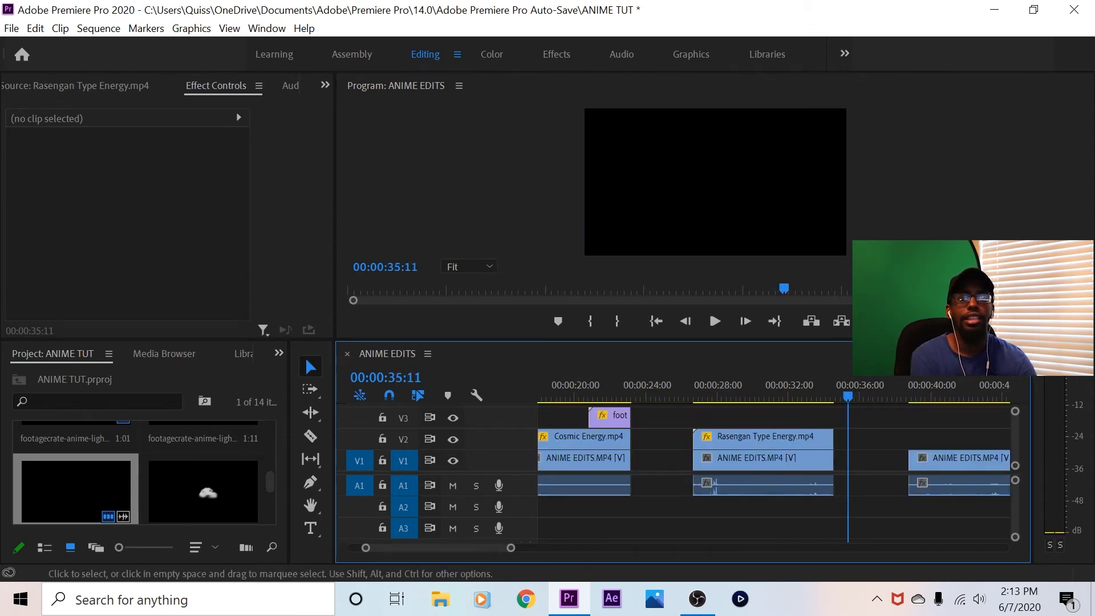
key(minus)
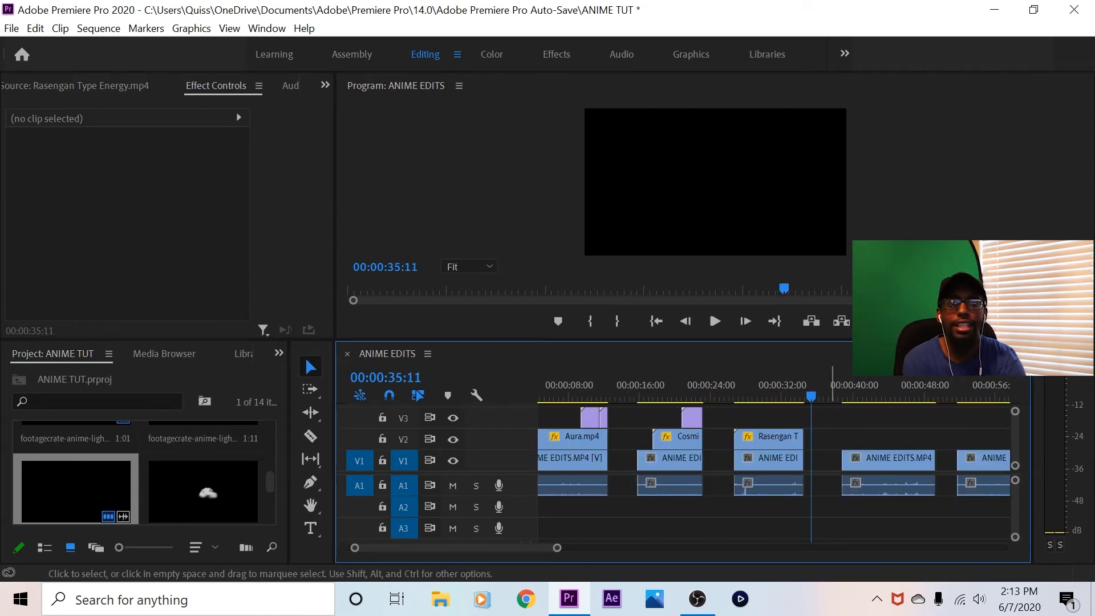
click(838, 395)
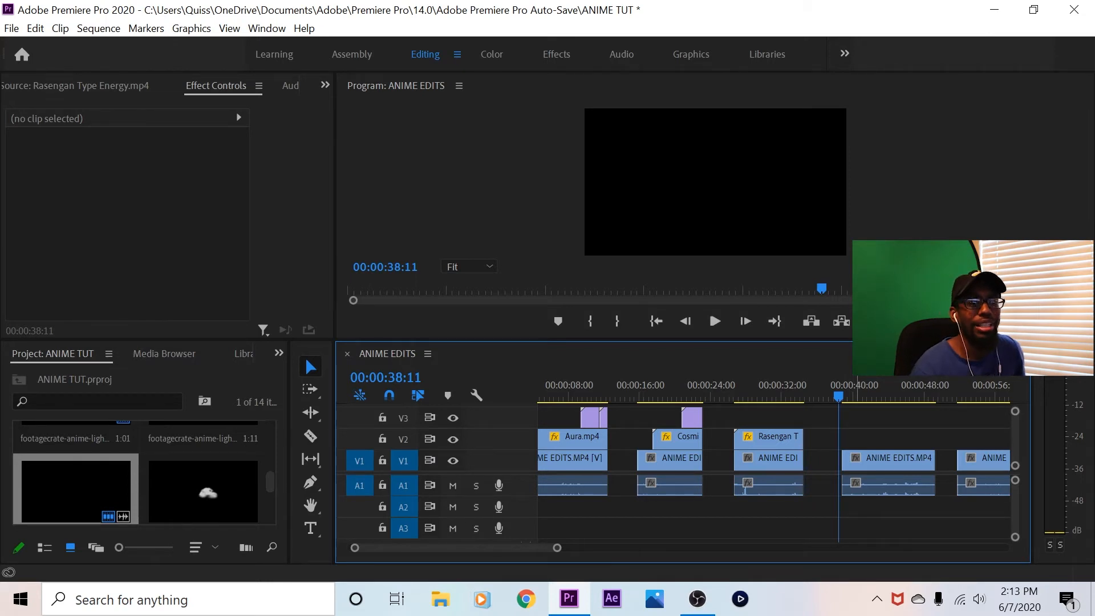
click(876, 393)
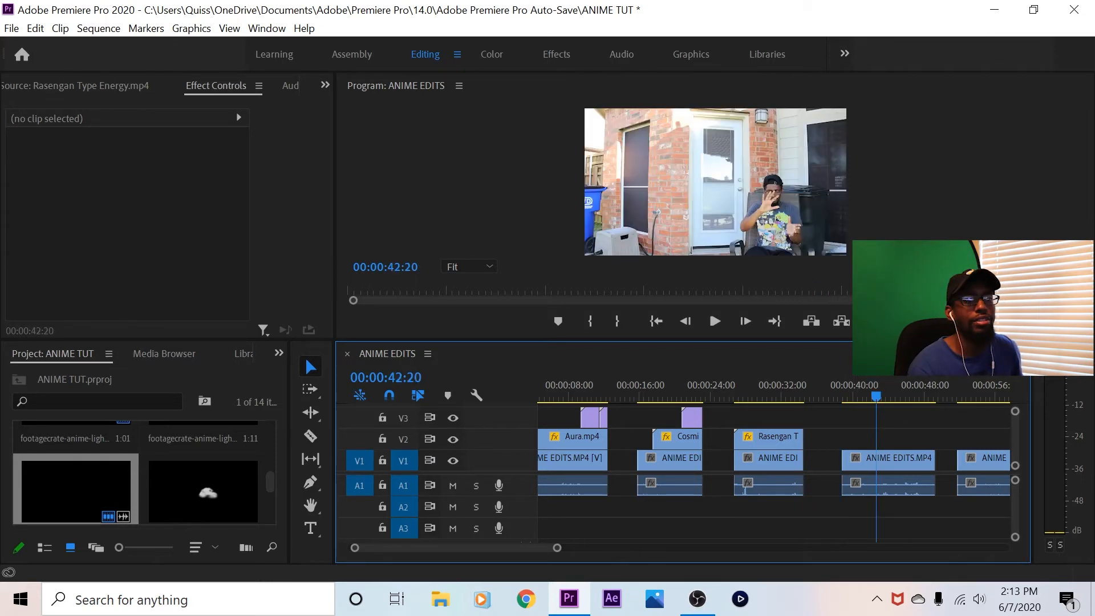
key(space)
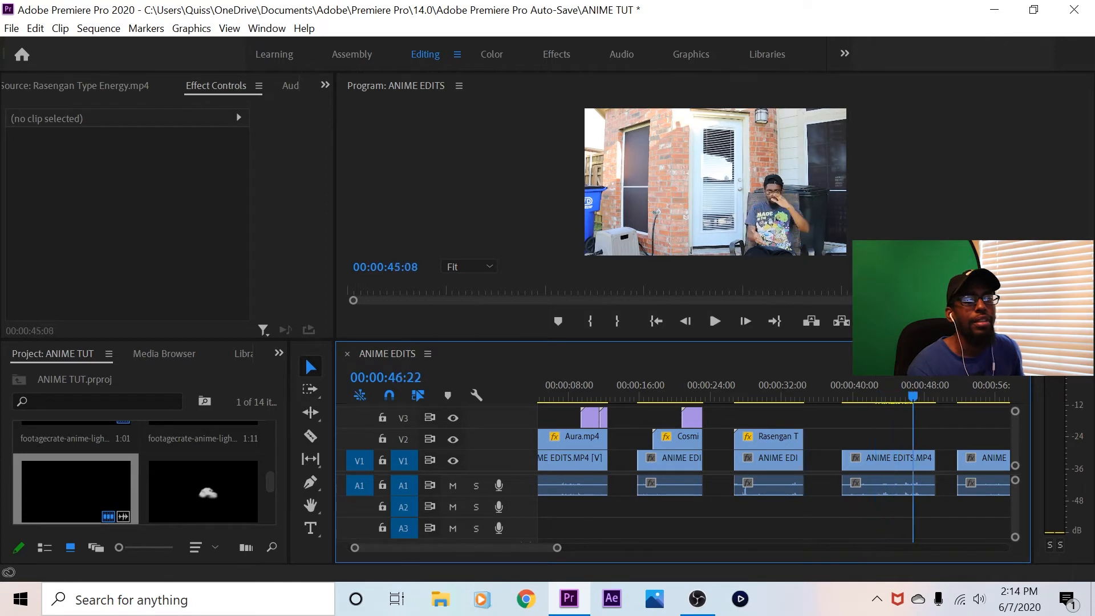
click(855, 394)
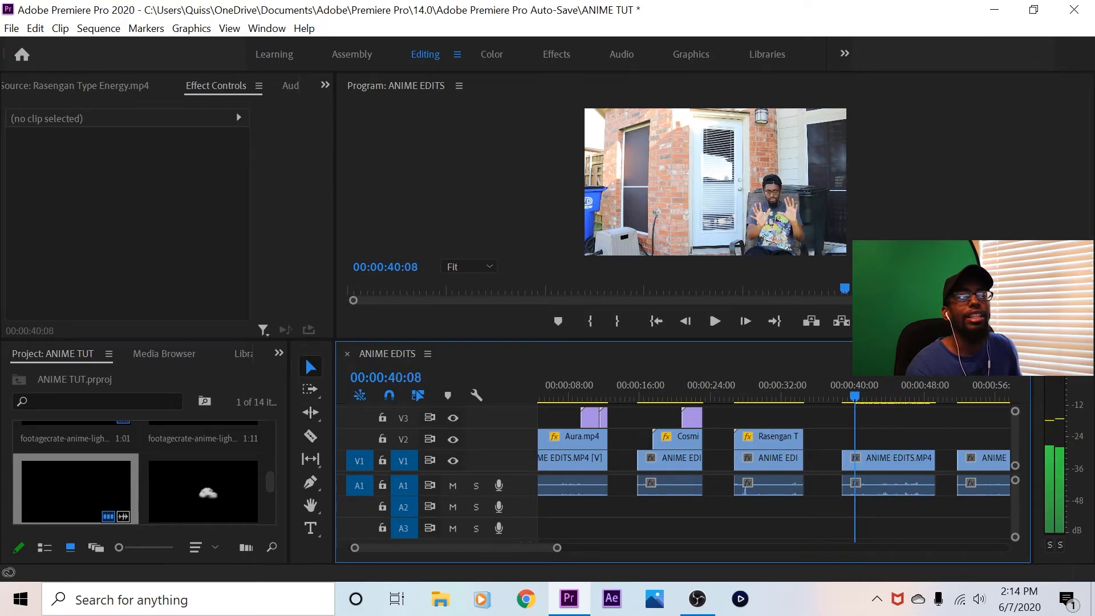
mouse_move(855, 395)
mouse_down()
mouse_move(993, 394)
mouse_move(872, 394)
mouse_up()
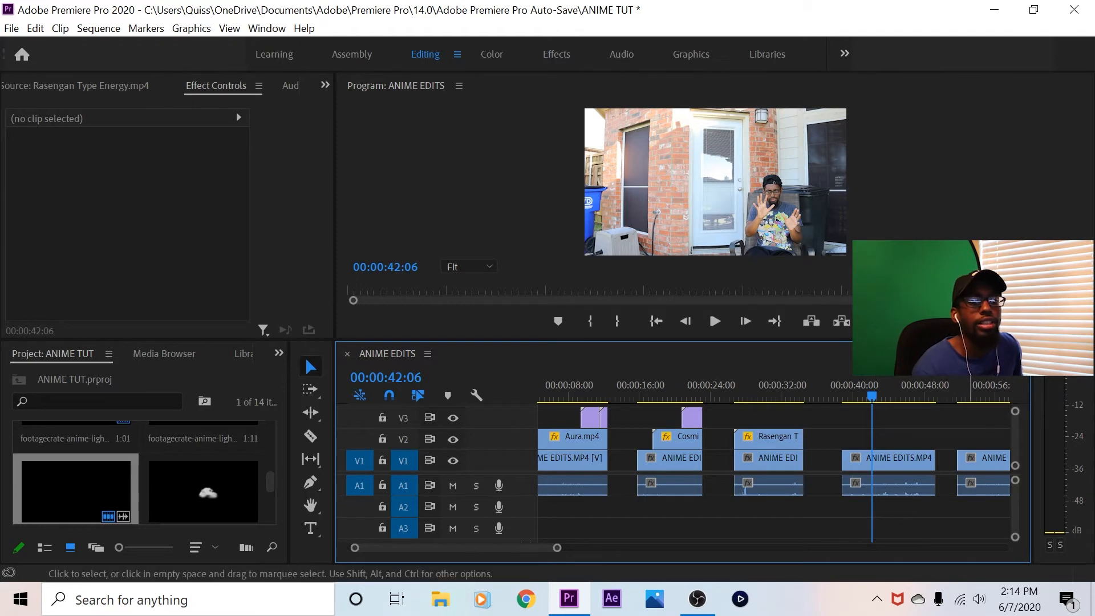
Unlink the last clip's video from its audio, stack it on V2 at the fourth shot's start, and select the leftover audio
drag(979, 463, 958, 460)
click(970, 457)
click(973, 436)
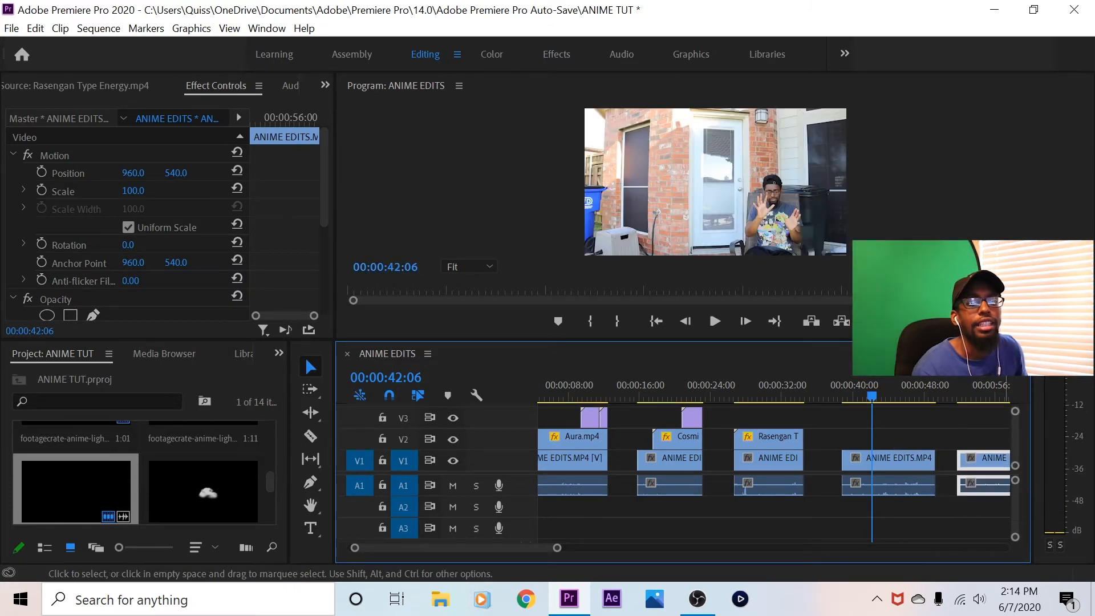
right_click(986, 456)
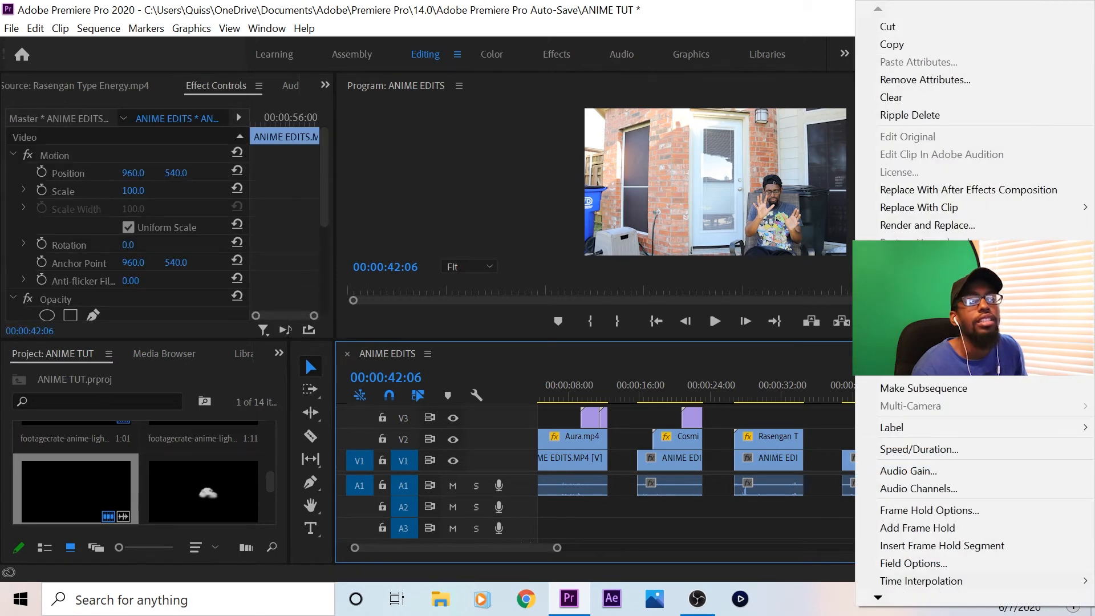
key(Escape)
drag(982, 458, 868, 436)
click(983, 485)
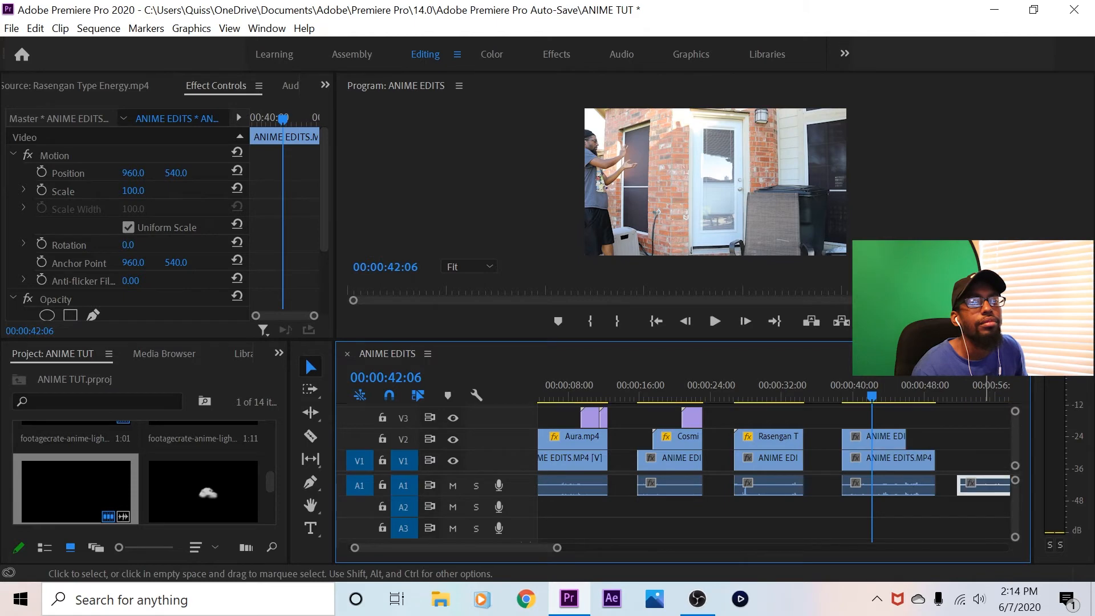
Ripple delete the last clip's leftover audio, and unlink and clear the audio of the fourth shot's V1 clip
right_click(984, 485)
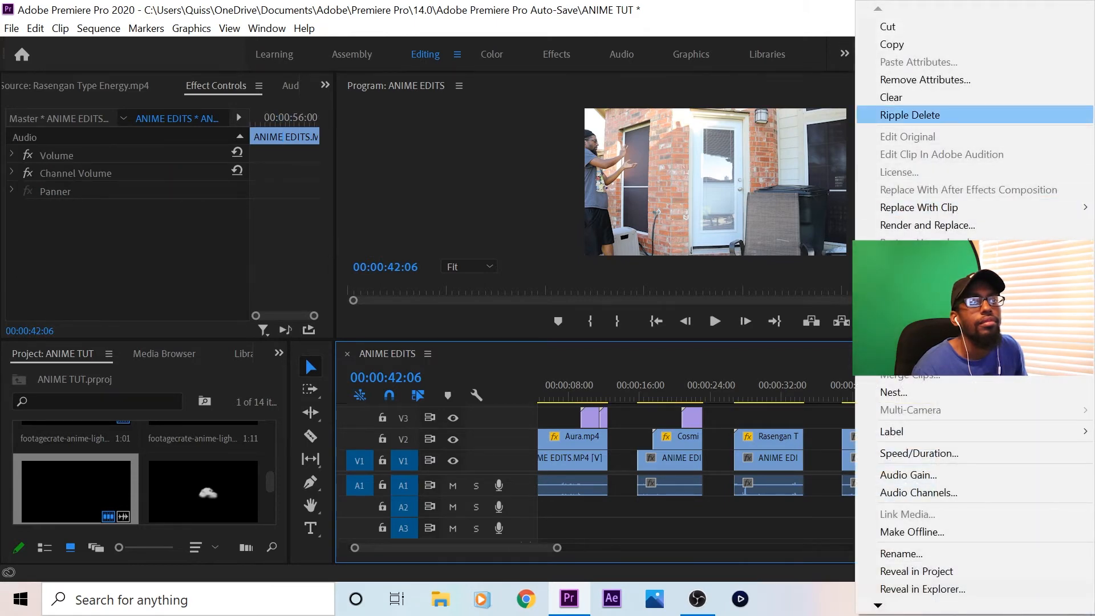
click(909, 114)
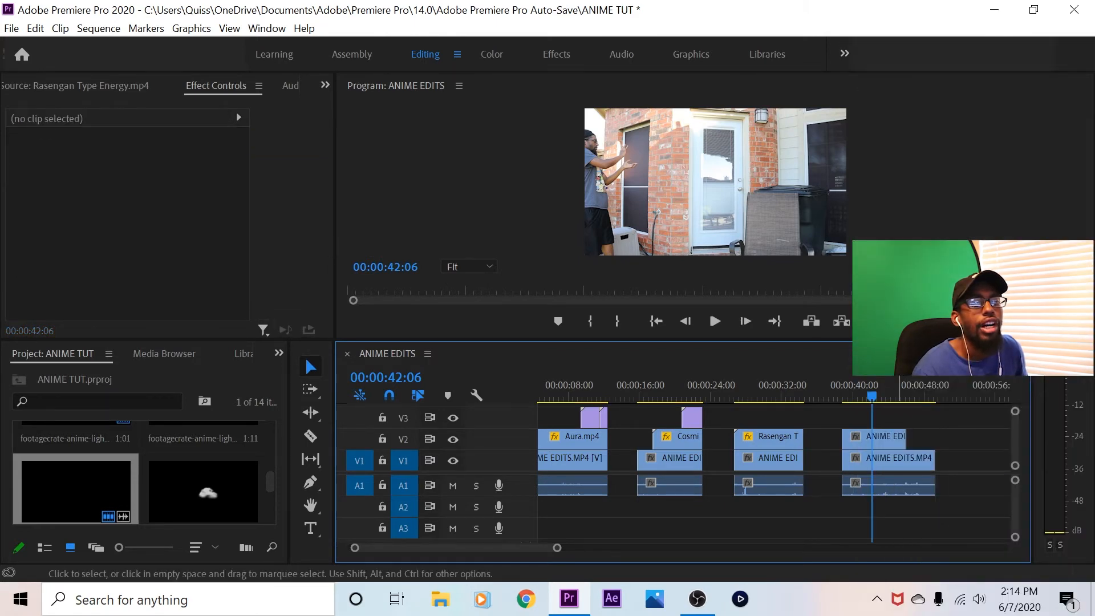
right_click(901, 458)
click(905, 282)
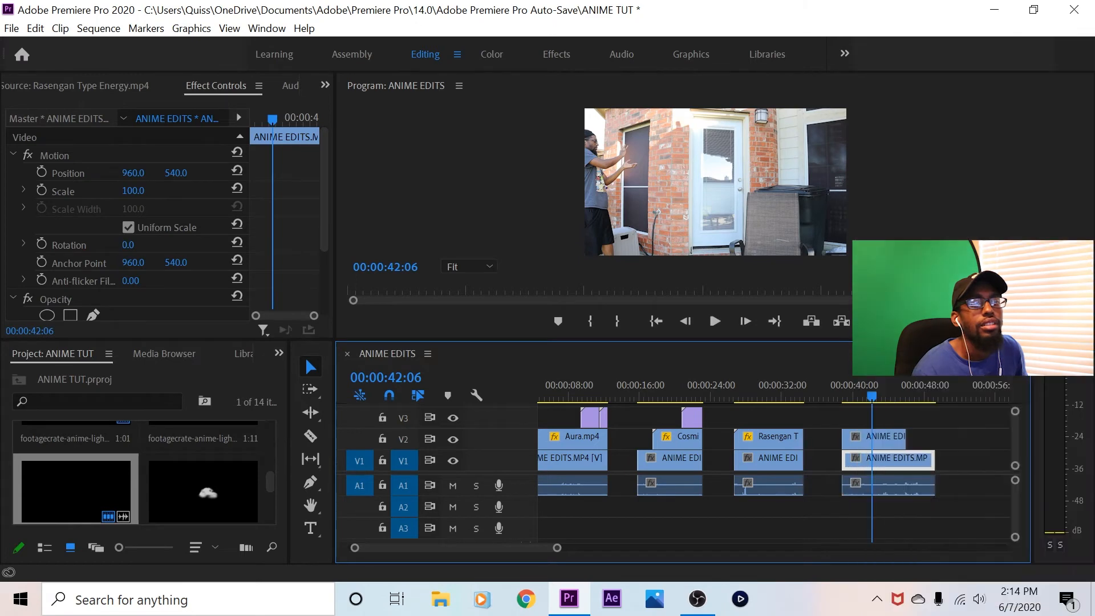
right_click(913, 485)
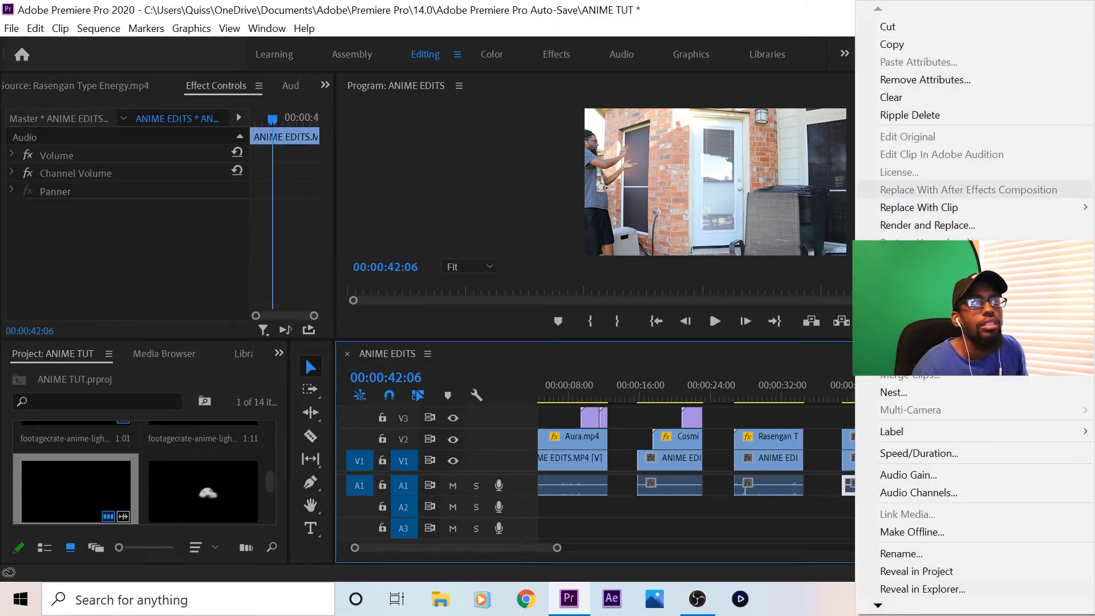
click(891, 97)
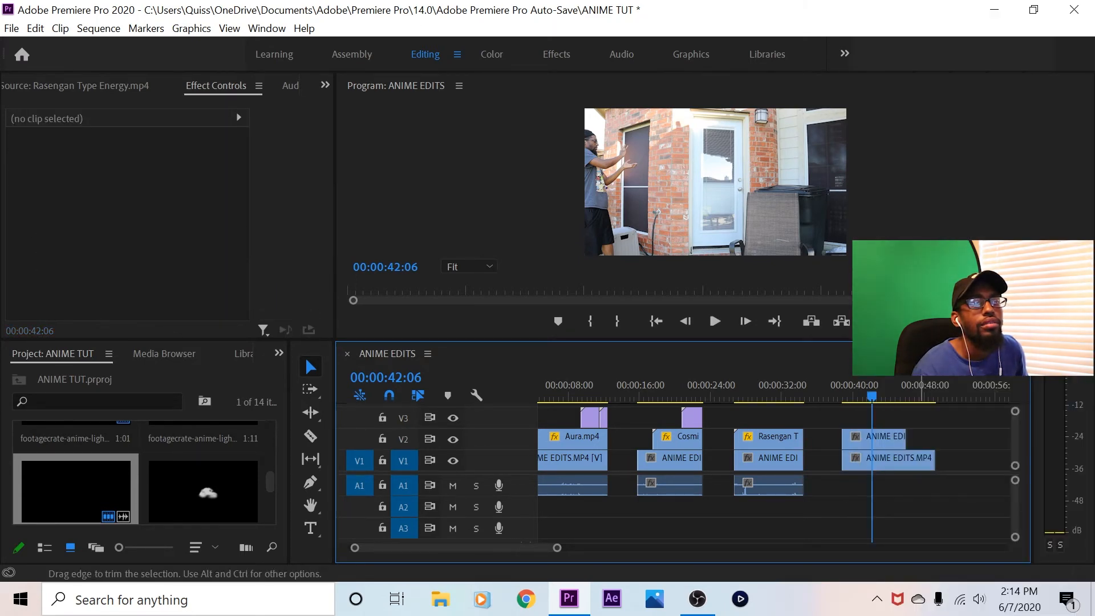
Trim the fourth shot's V1 clip to end with the V2 clip above it and park the playhead at 00:00:39:01
drag(934, 457, 906, 459)
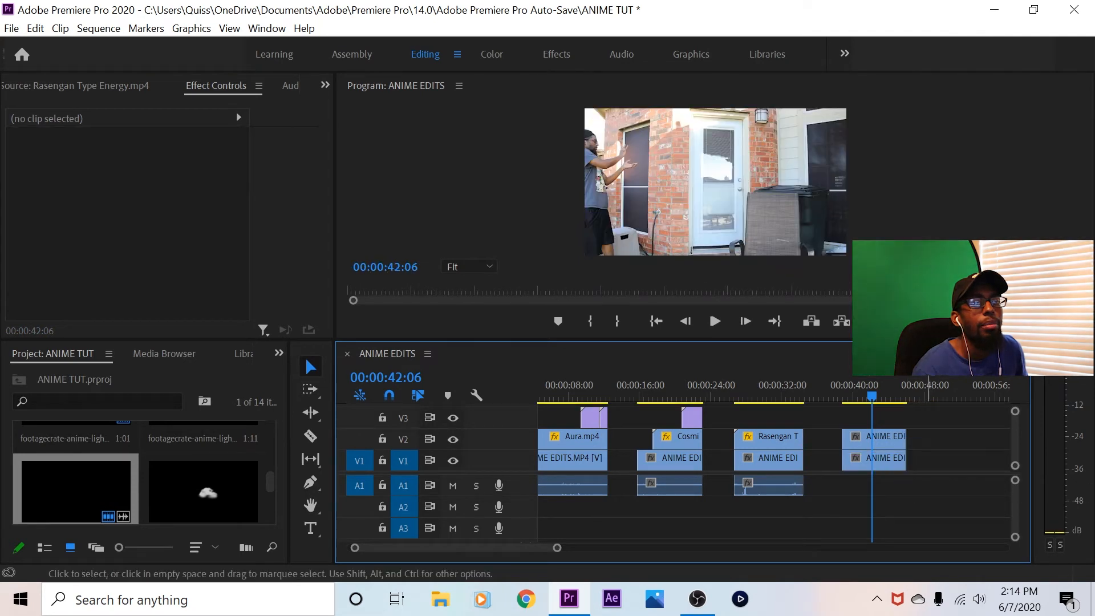
click(857, 396)
drag(857, 397, 845, 396)
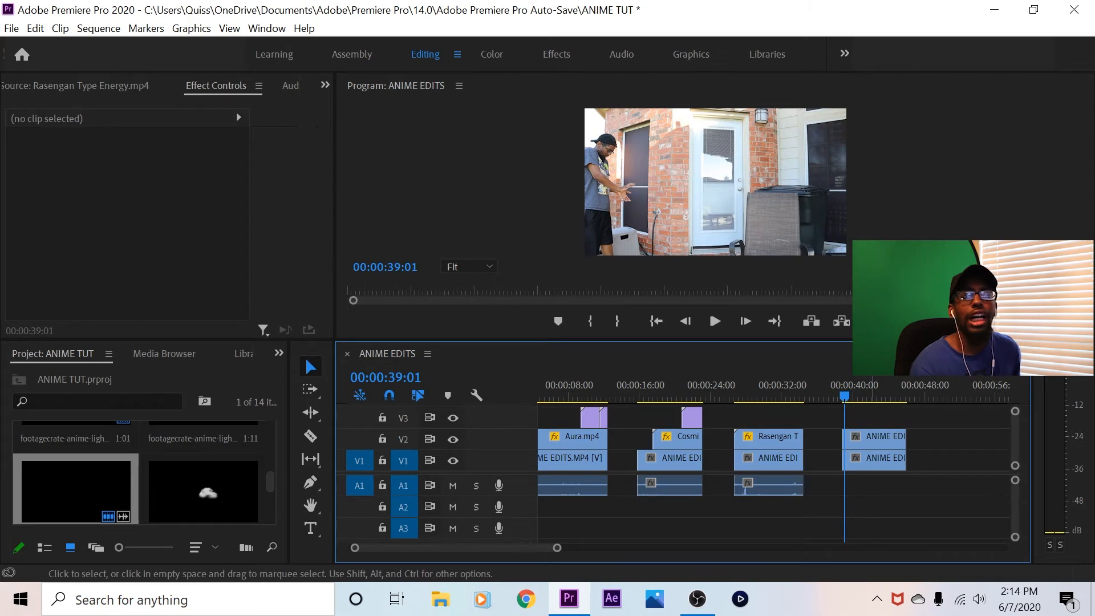
Hide V2 to preview the seated take on V1, stop at 00:00:41:22 and show V2 again
click(452, 439)
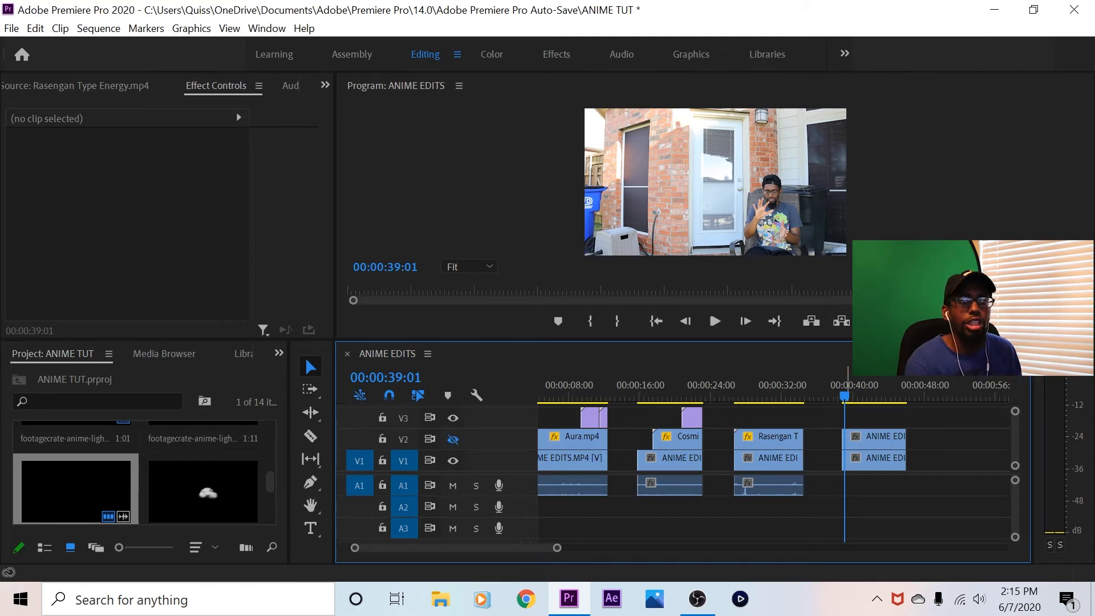
key(space)
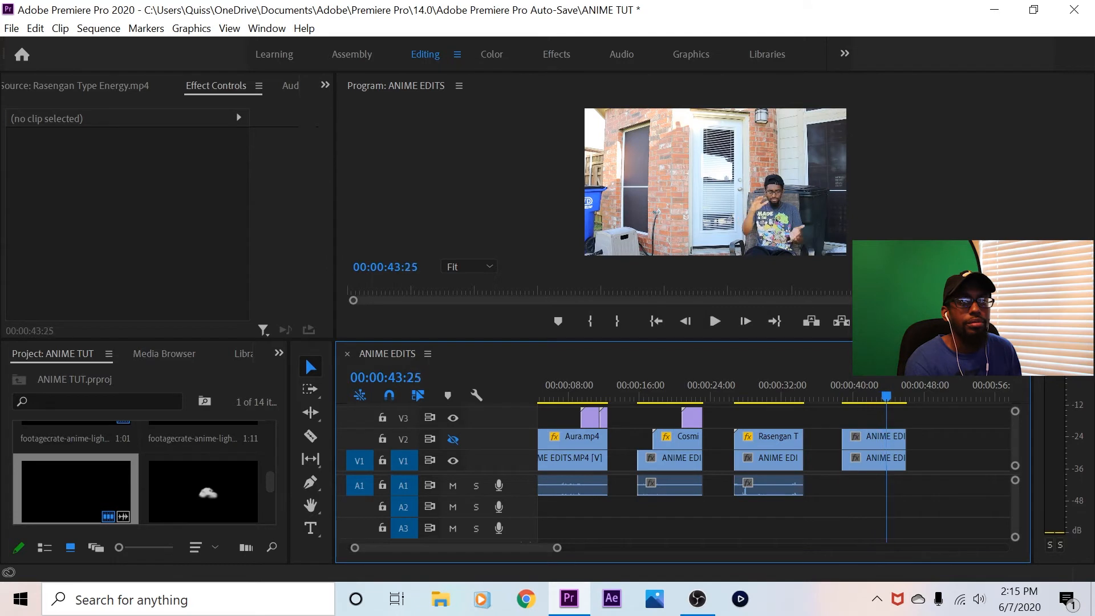
click(869, 396)
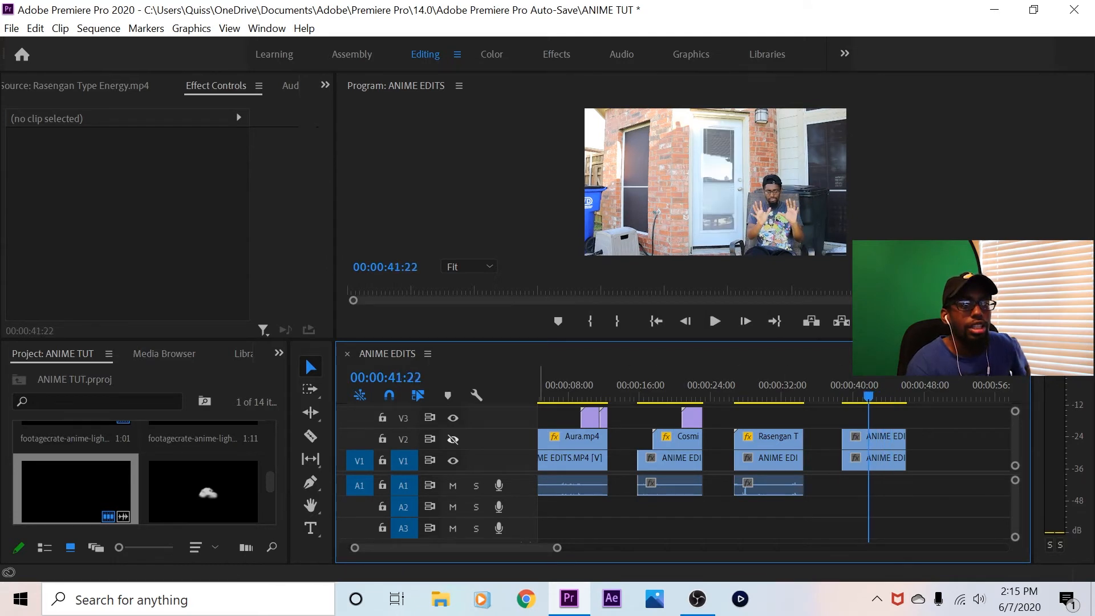
click(452, 440)
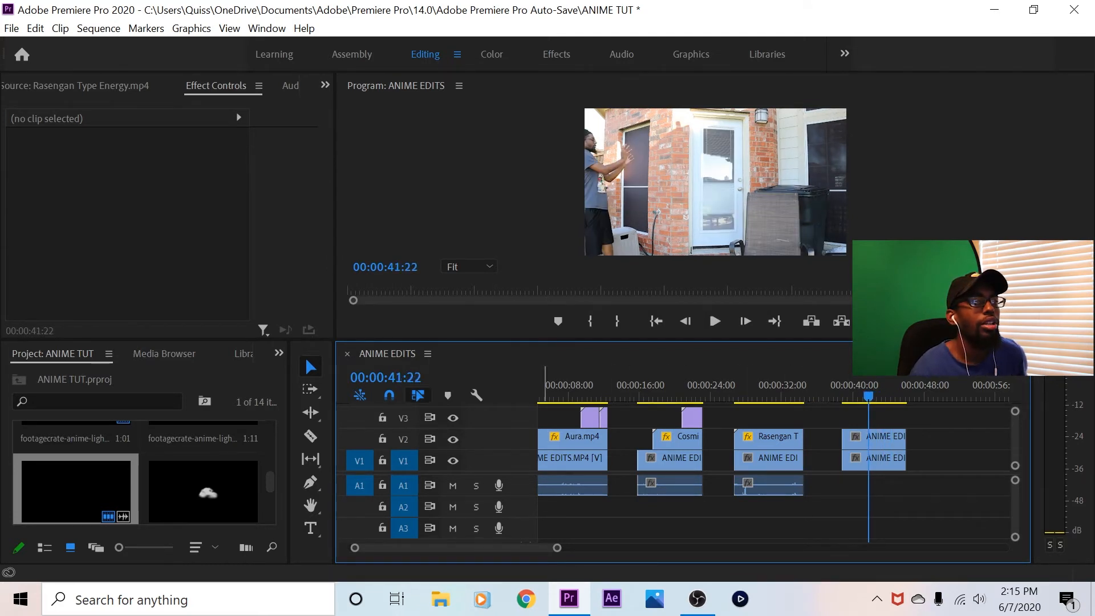
Find the Crop video effect and apply it to the fourth shot's V2 clip
click(278, 352)
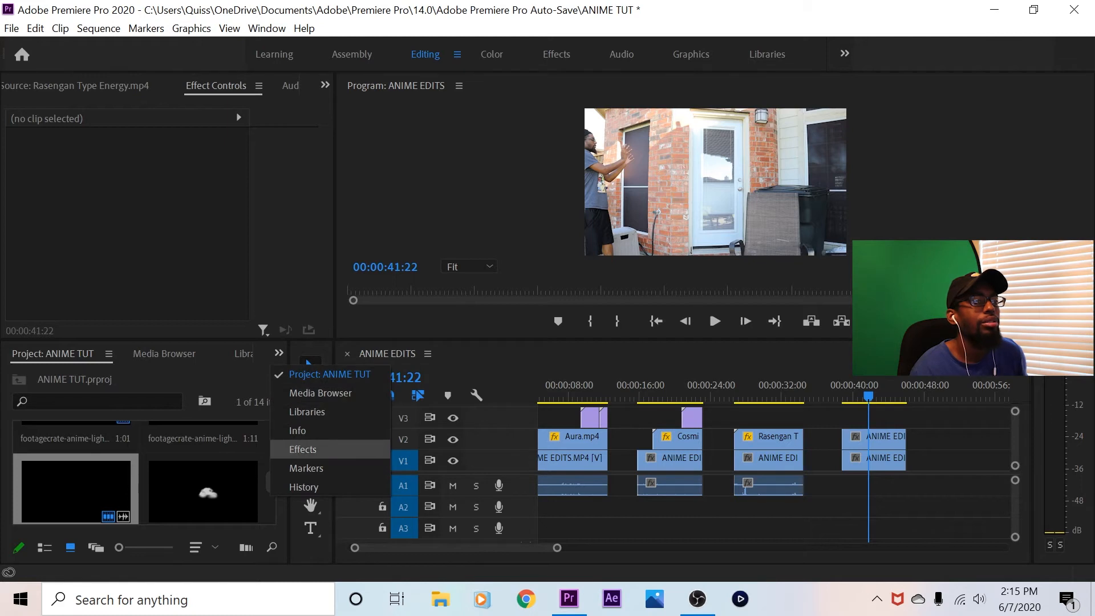
click(302, 450)
click(86, 376)
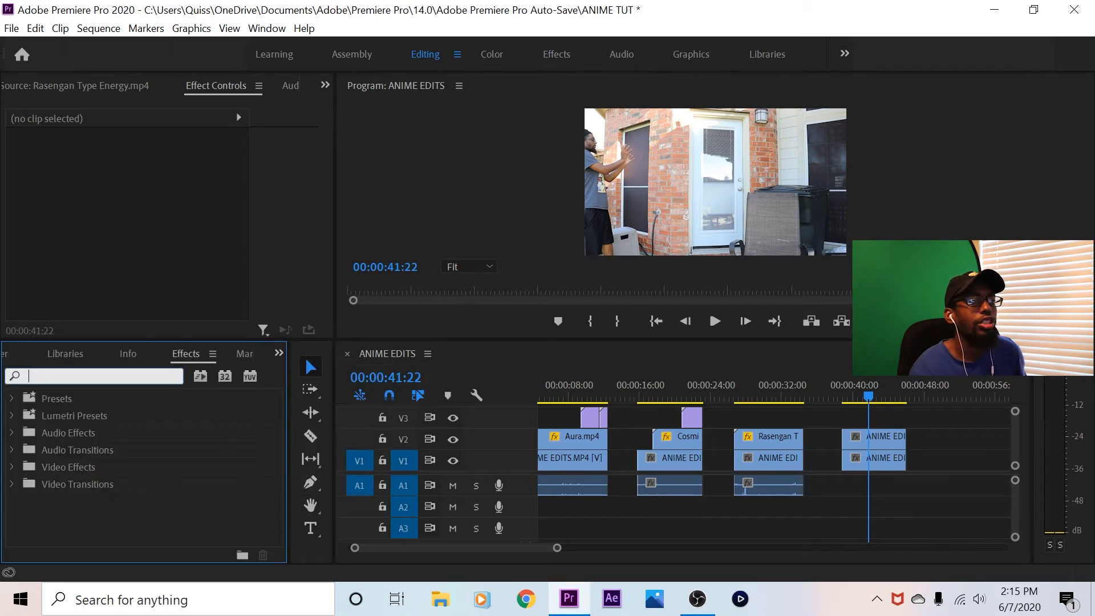
text(crop)
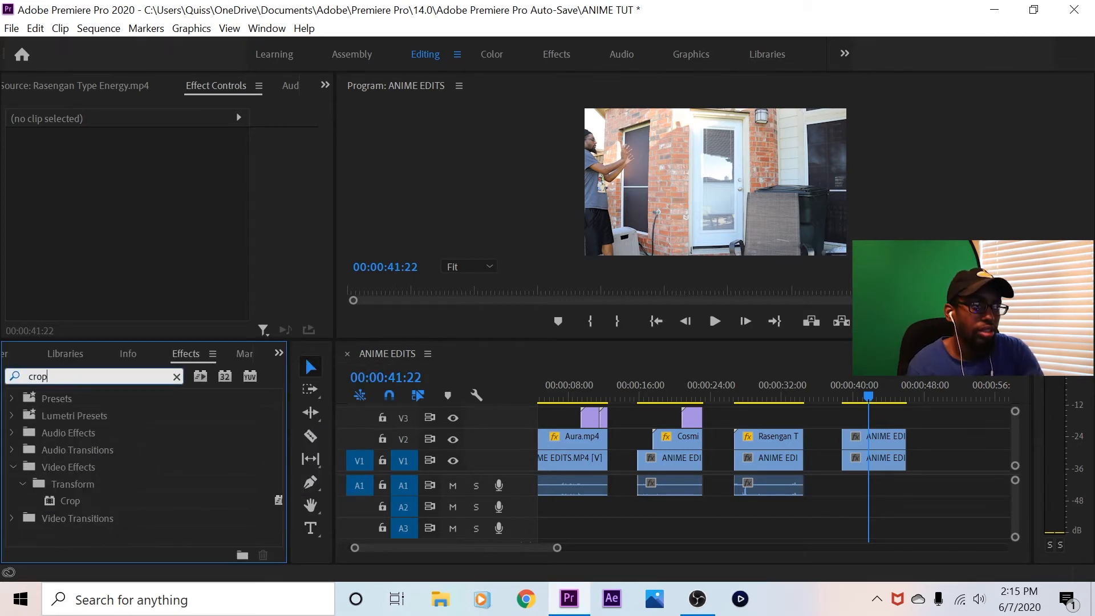
drag(70, 501, 873, 436)
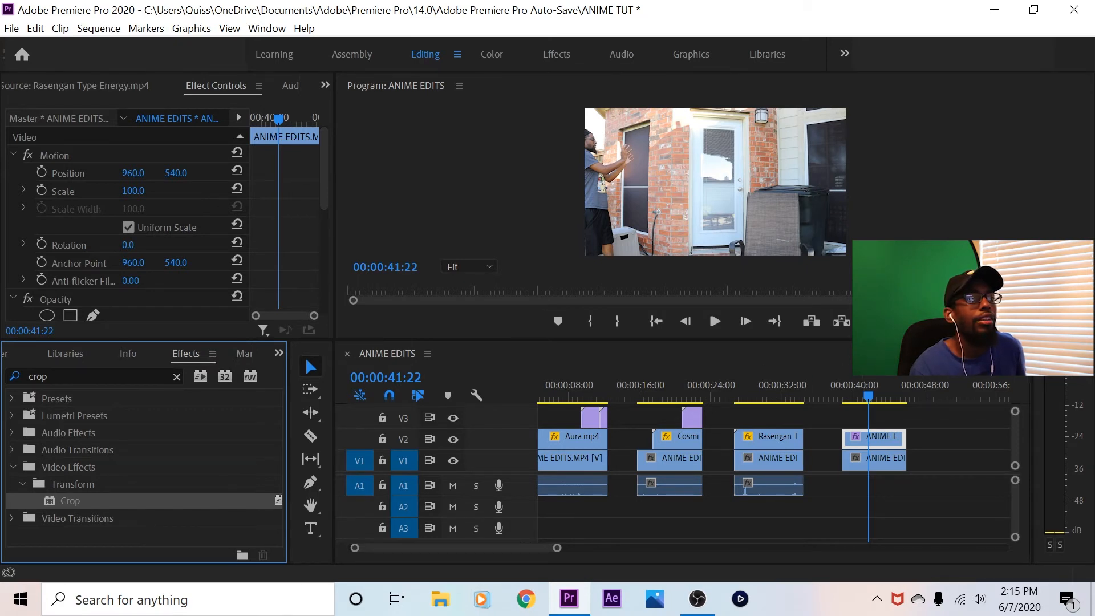
Crop the V2 clip's right side by 61% to reveal the seated take and magnify the preview to 50%
scroll(165, 222, down, 10)
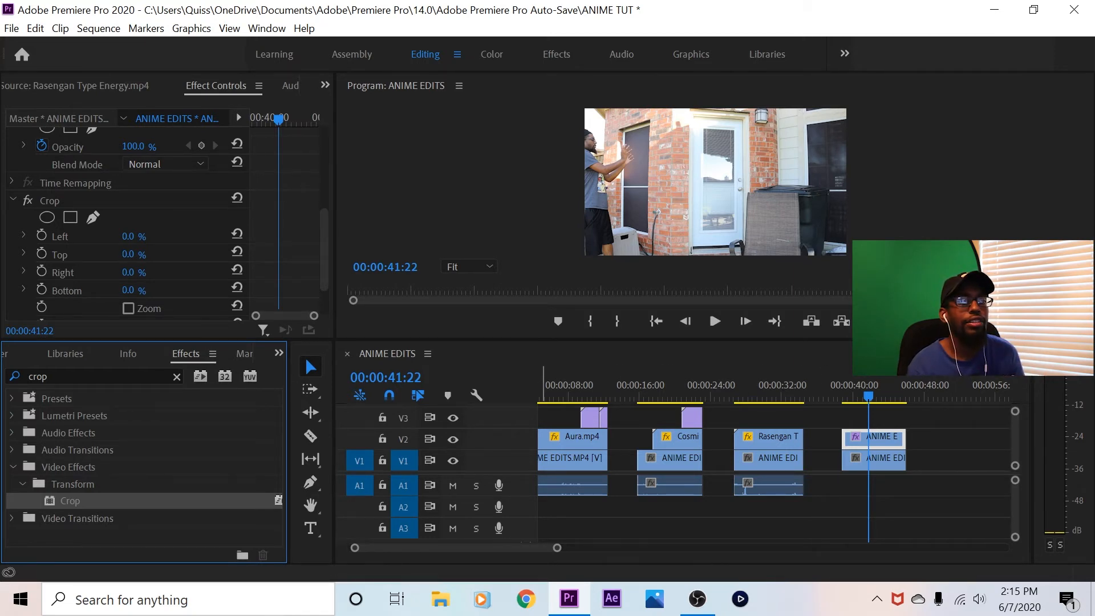
click(453, 439)
click(452, 439)
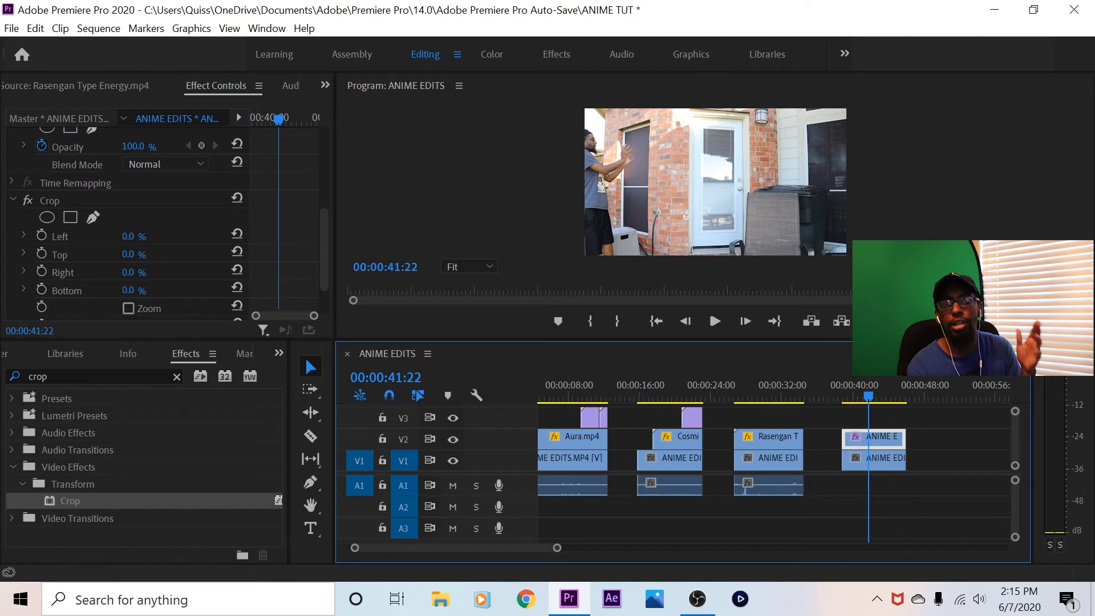
drag(128, 273, 162, 273)
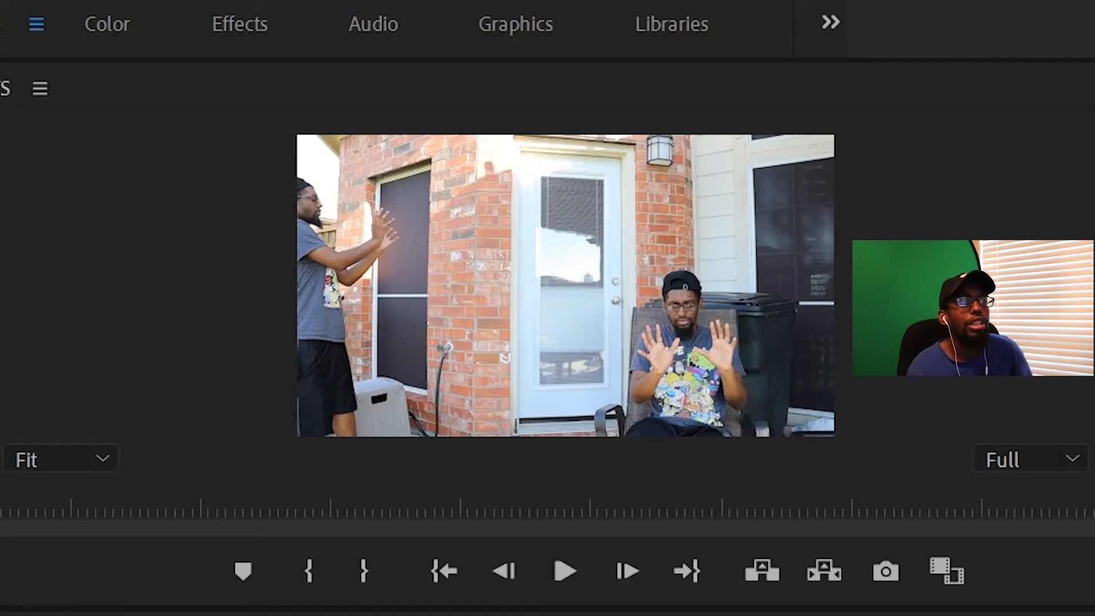
click(61, 459)
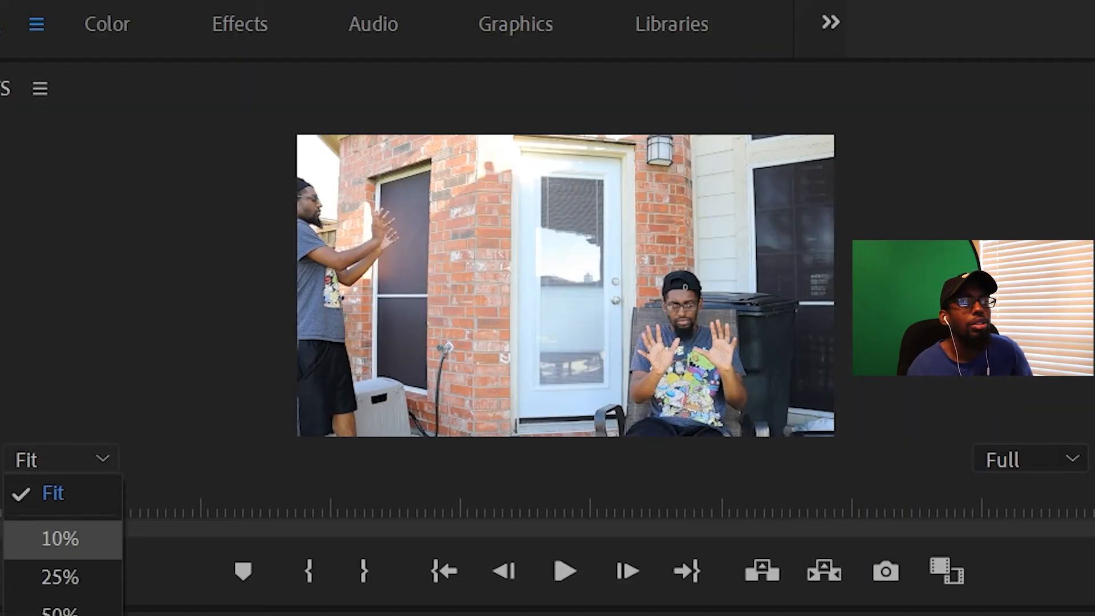
click(61, 610)
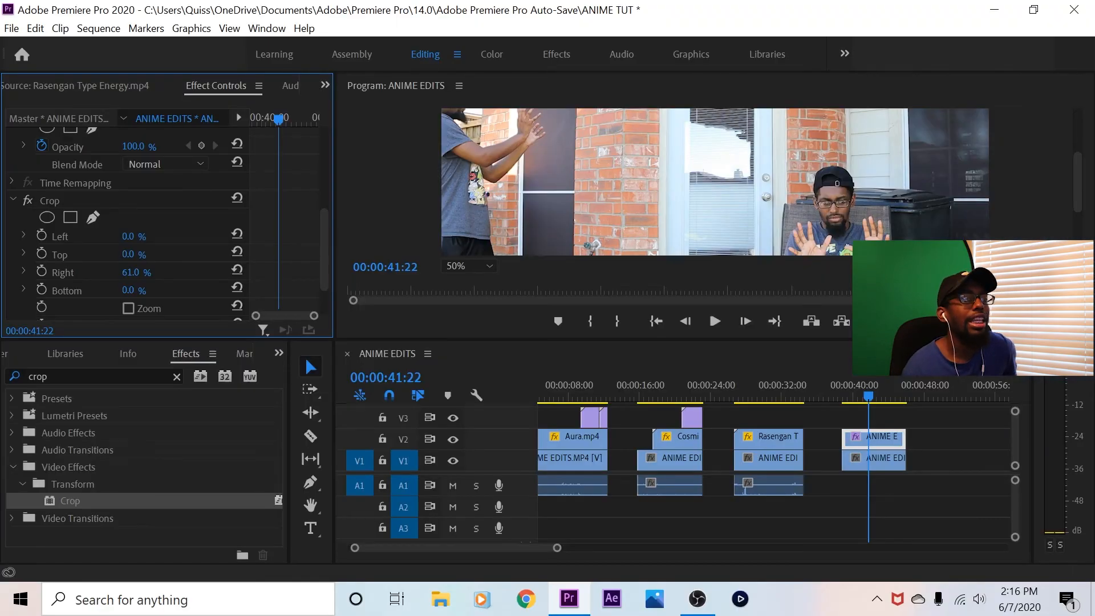
Set the crop's Edge Feather to 90 on the V2 clip and return the preview magnification to Fit
scroll(166, 222, down, 3)
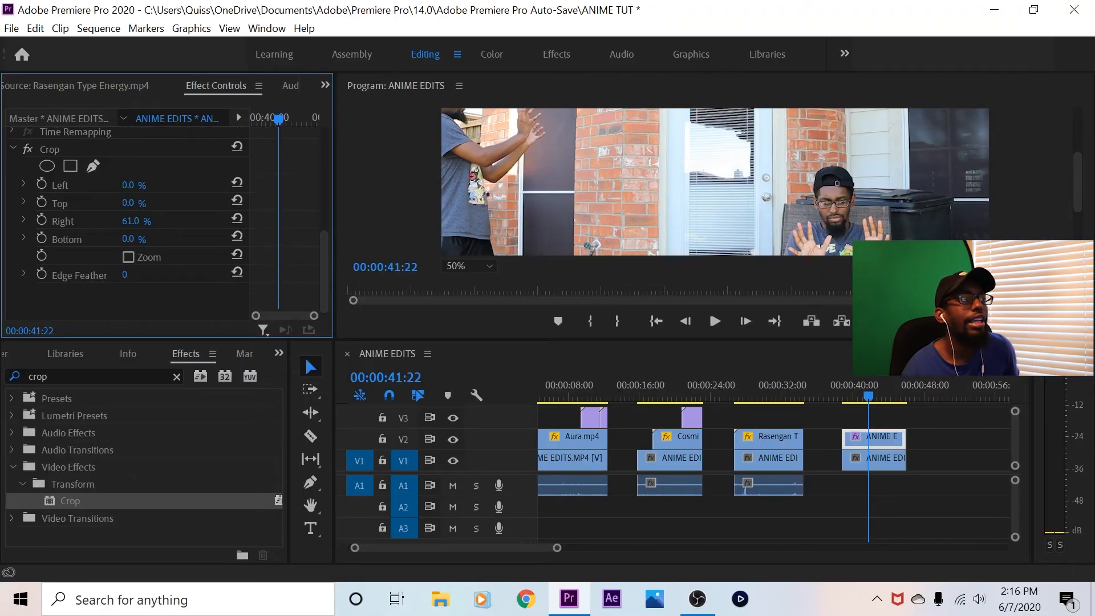
drag(124, 275, 142, 275)
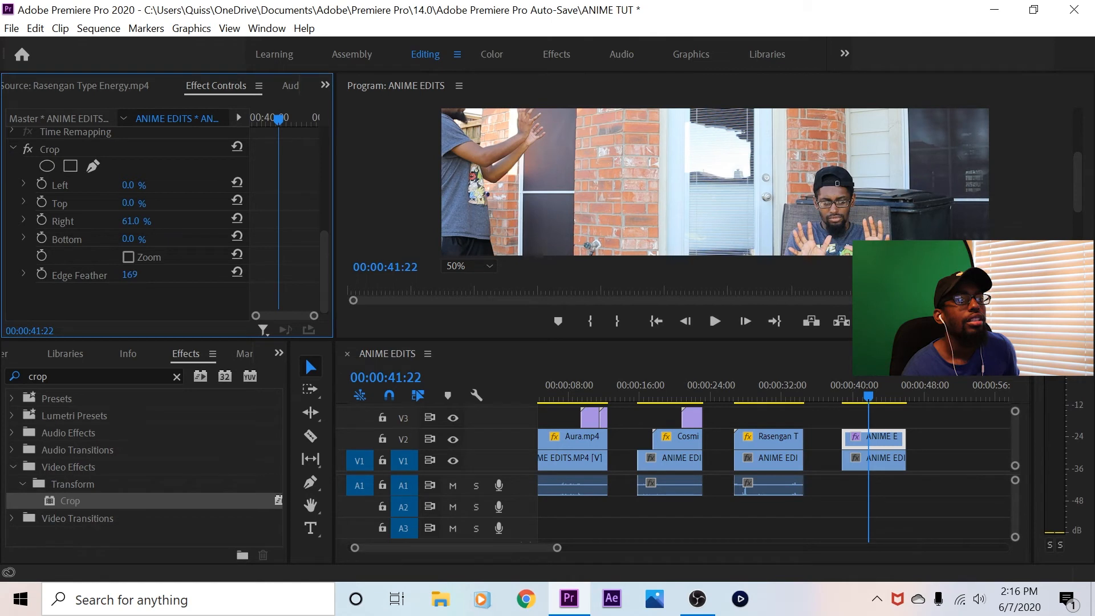
drag(130, 275, 62, 275)
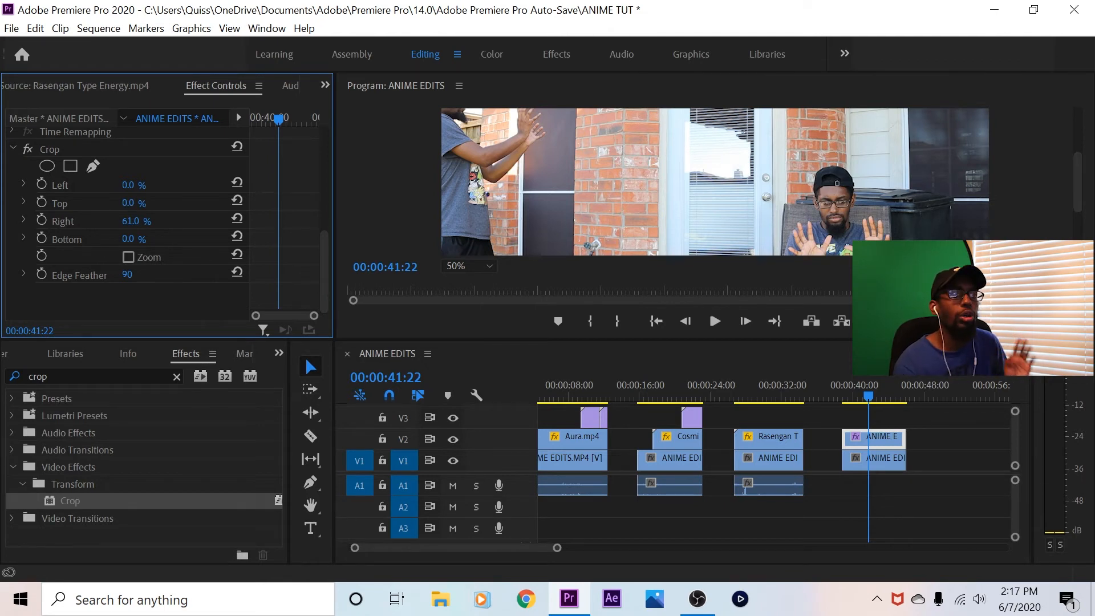
click(469, 266)
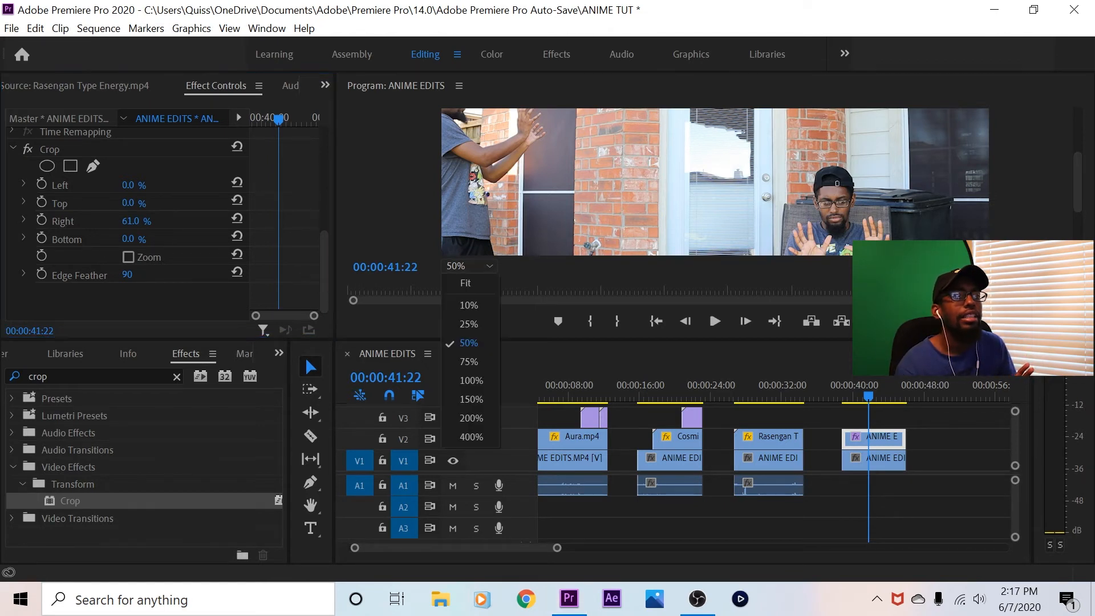
click(469, 283)
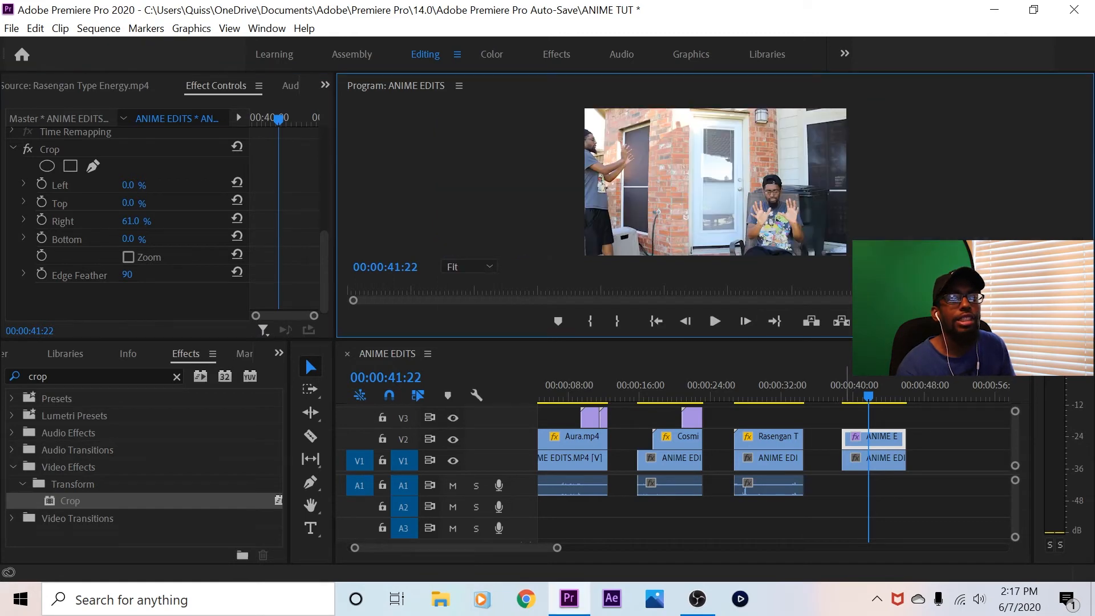
Mark the stacked fourth shot with an in point at 00:00:38:22 and an out point at 00:00:46:01
key(Up)
click(745, 321)
click(745, 321)
click(746, 321)
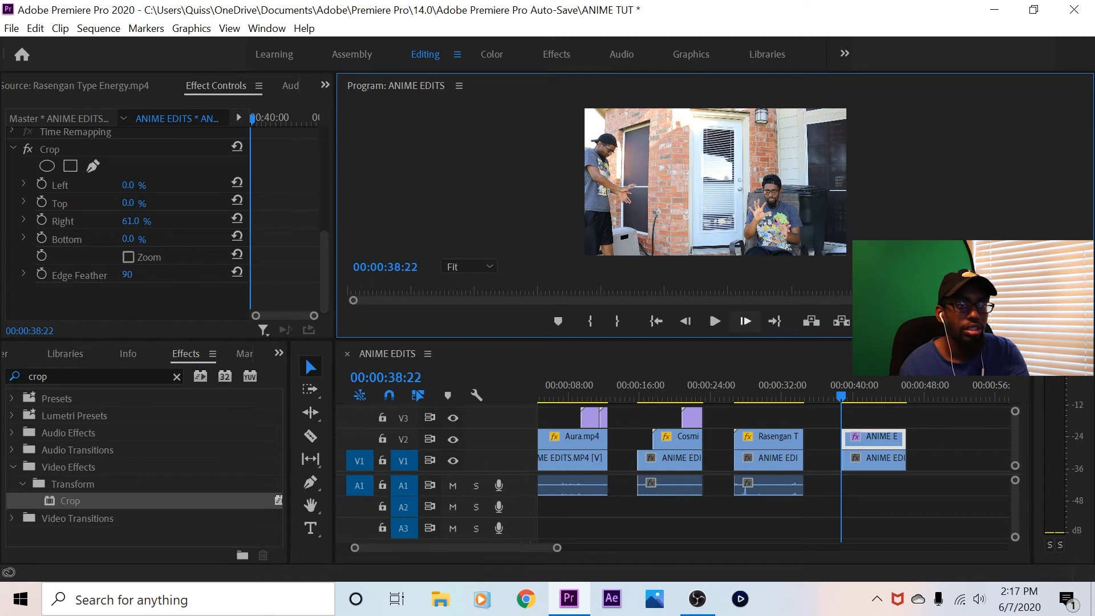
key(i)
click(774, 321)
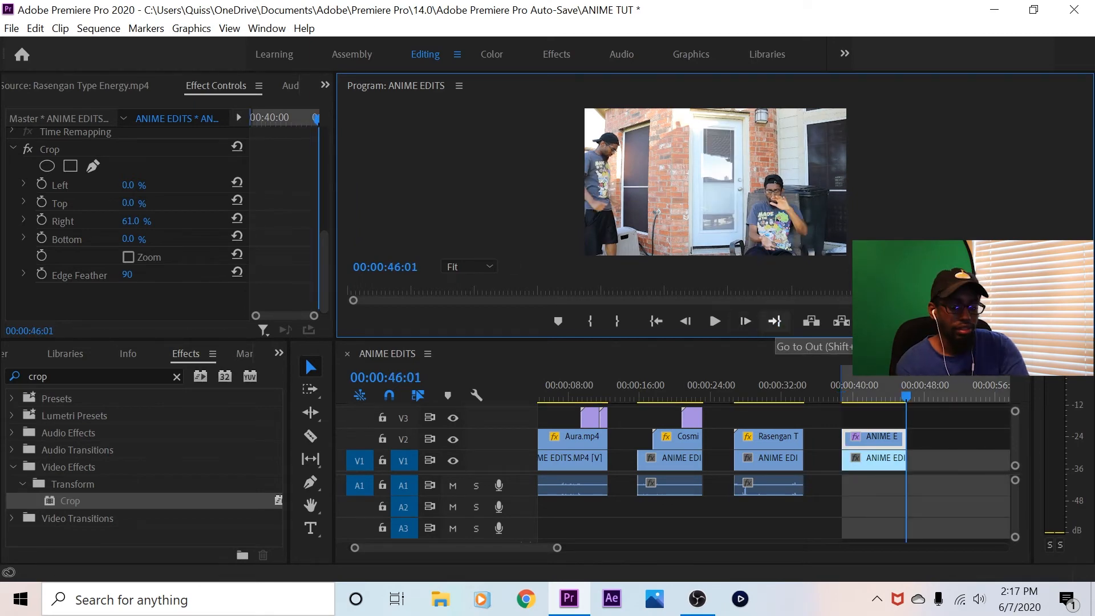
key(o)
click(656, 321)
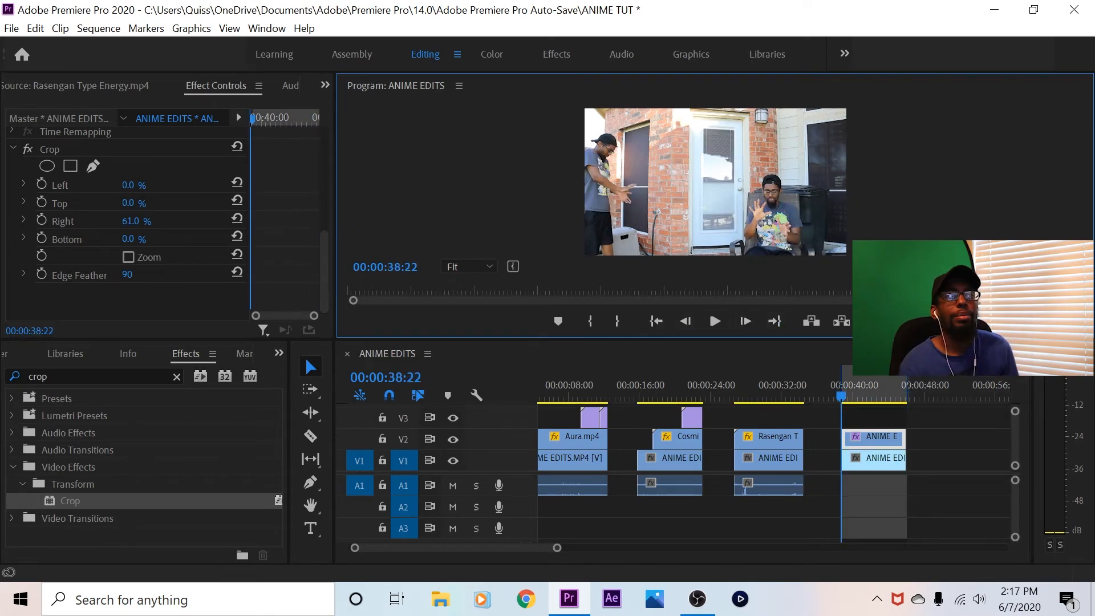
Maximize the program preview, play the marked two-person shot and return to its in point
key(grave)
key(space)
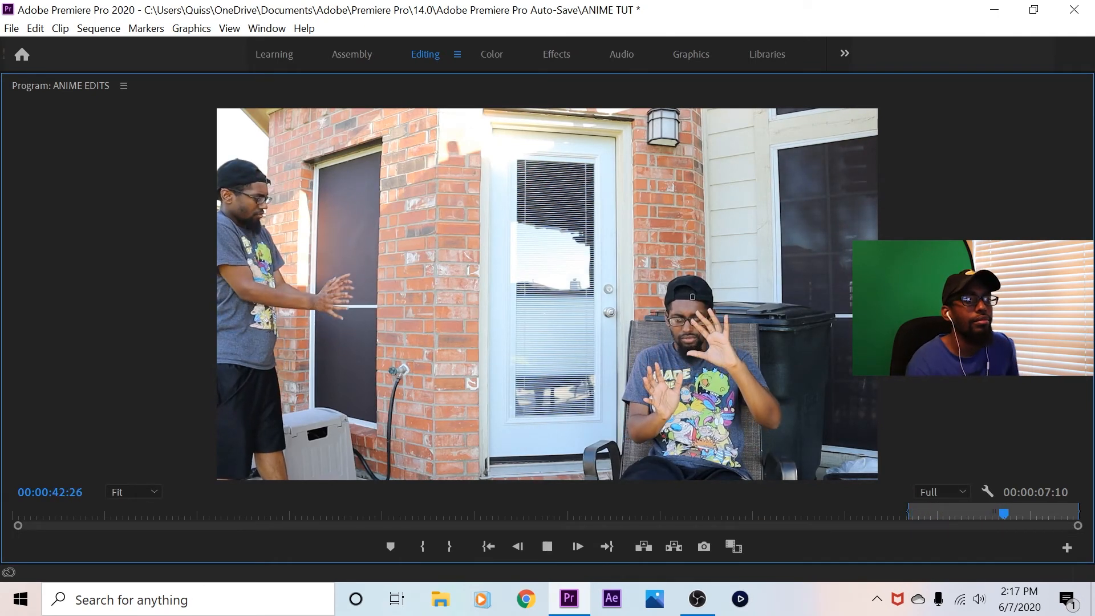
click(547, 547)
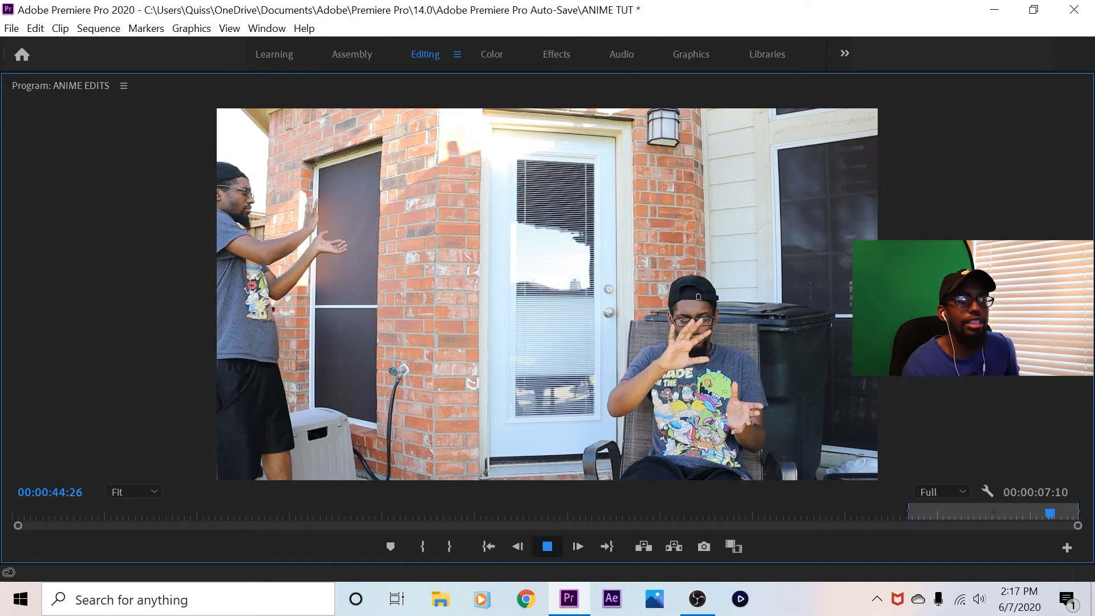
click(488, 547)
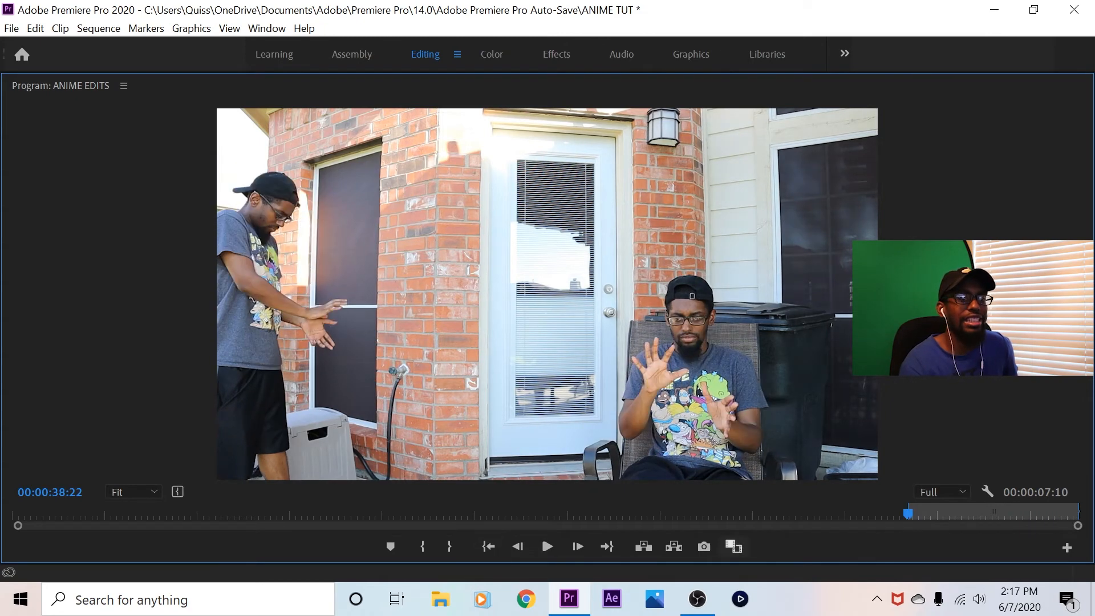
Lower the playback resolution to 1/2 and play the marked shot again
click(943, 493)
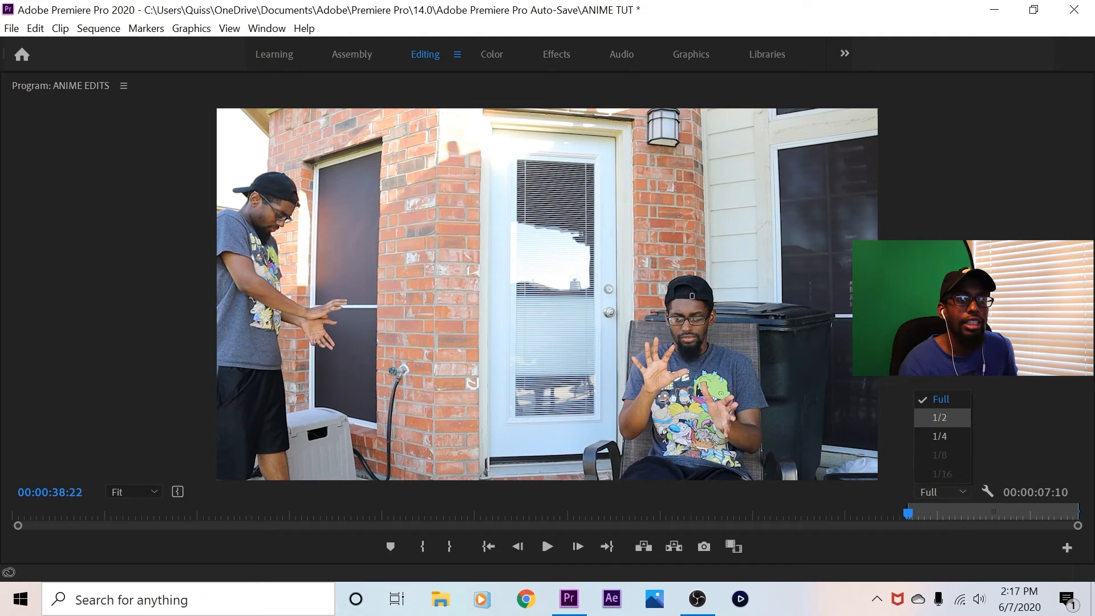
click(942, 419)
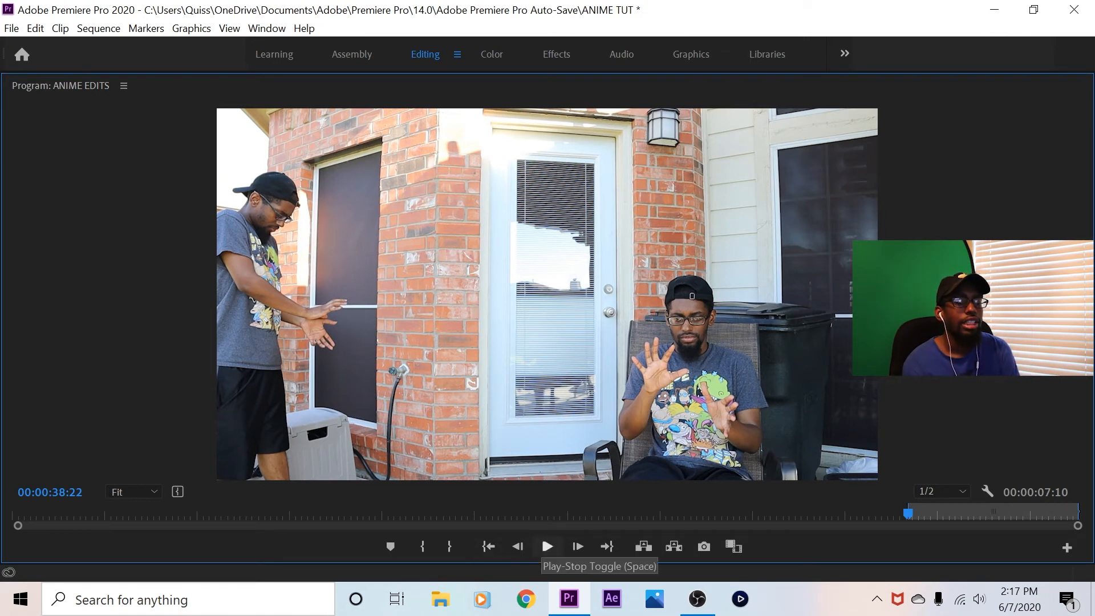
click(547, 546)
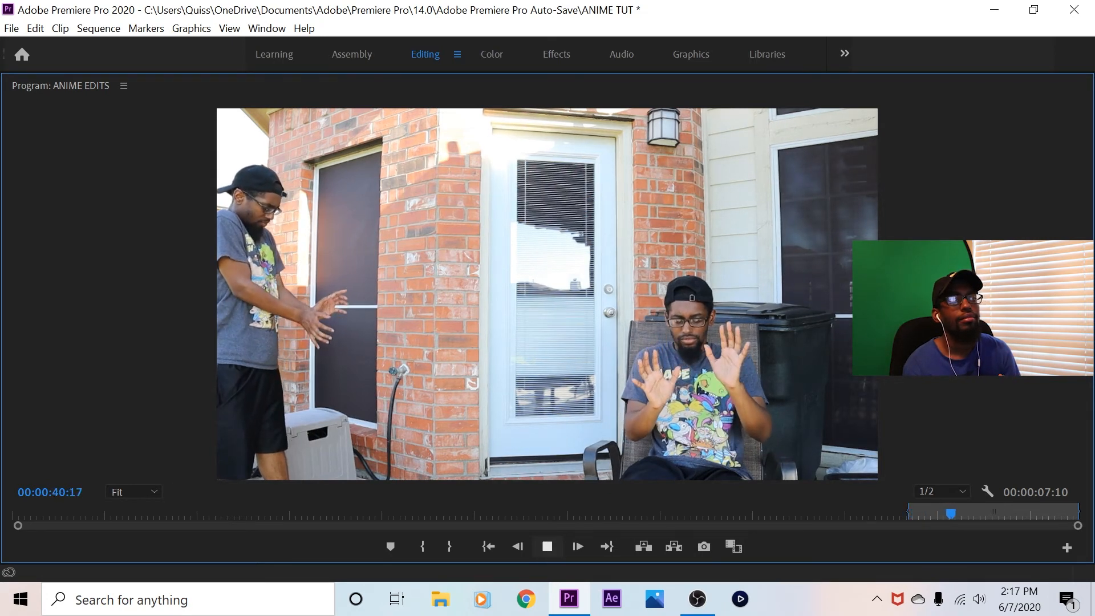
click(547, 547)
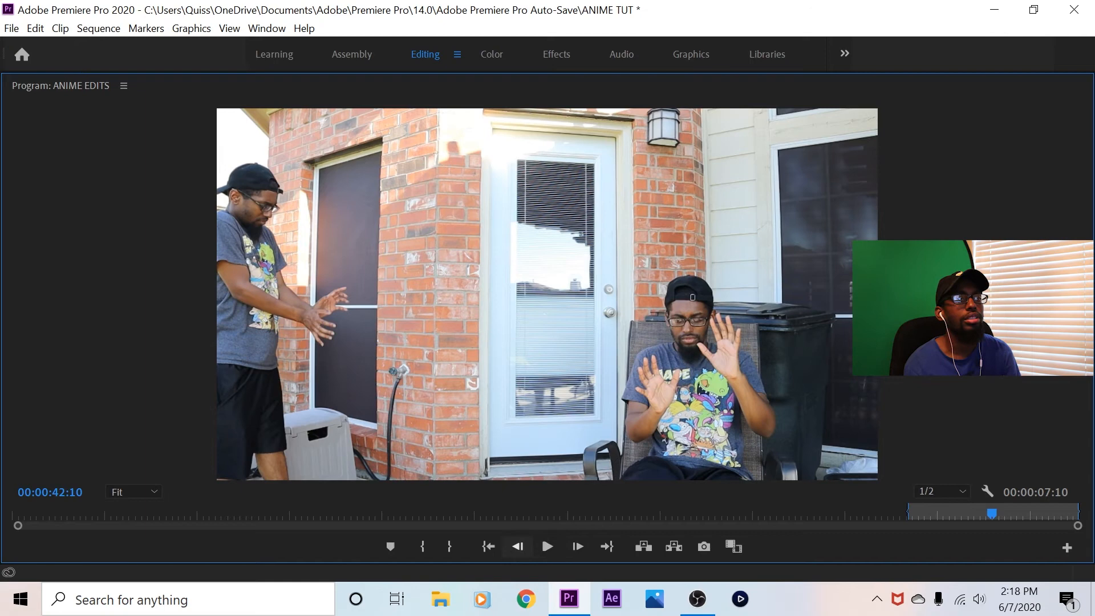
Lower the playback resolution to 1/4, replay the marked two-person shot in the maximized preview, and return to its in point
click(489, 546)
click(941, 491)
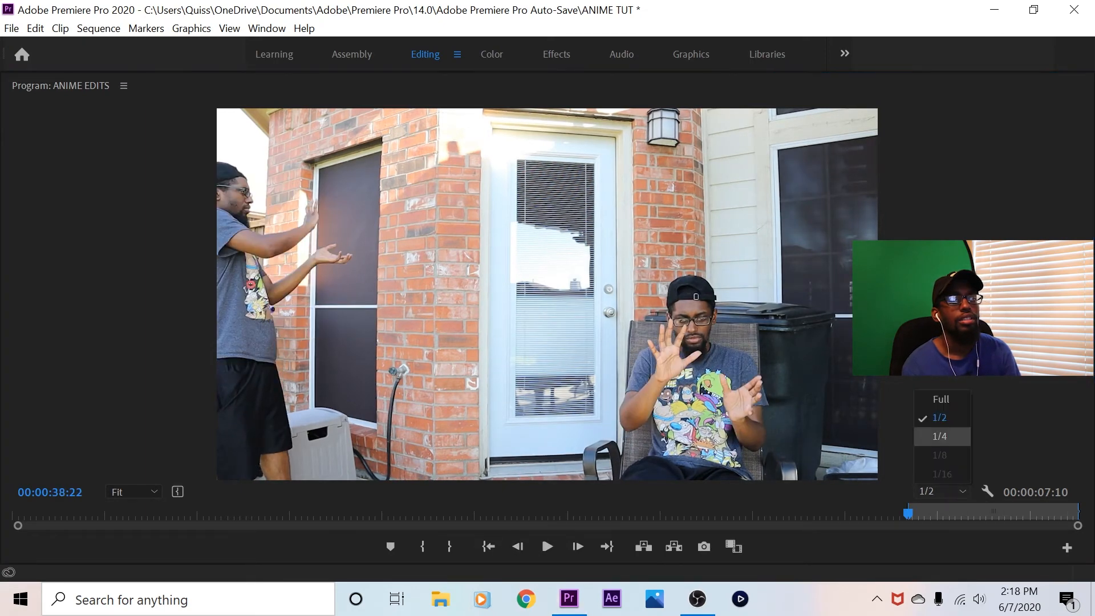
click(927, 437)
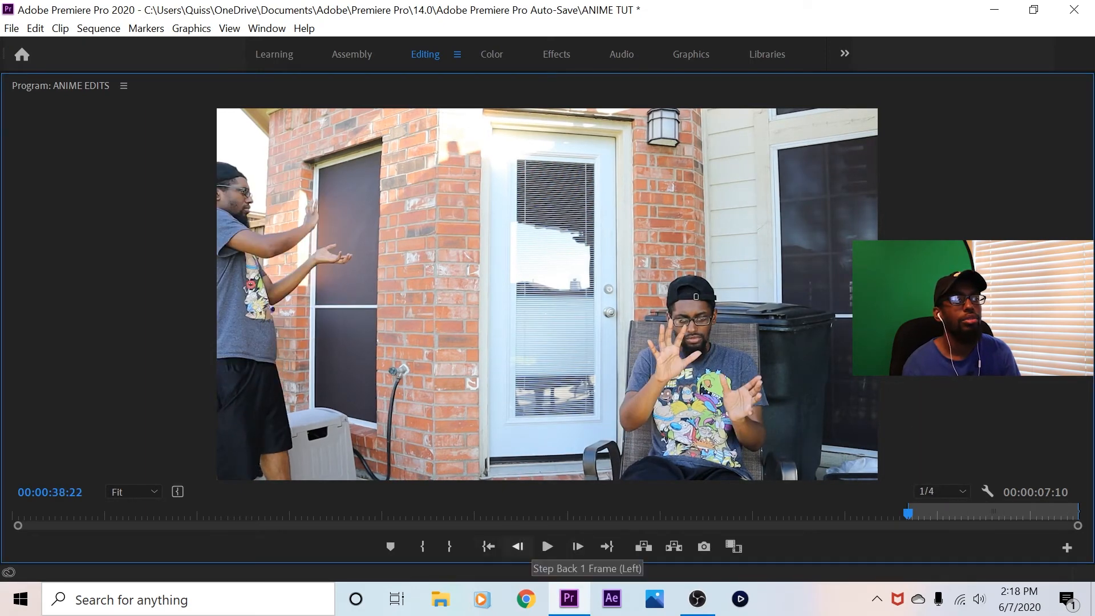
key(grave)
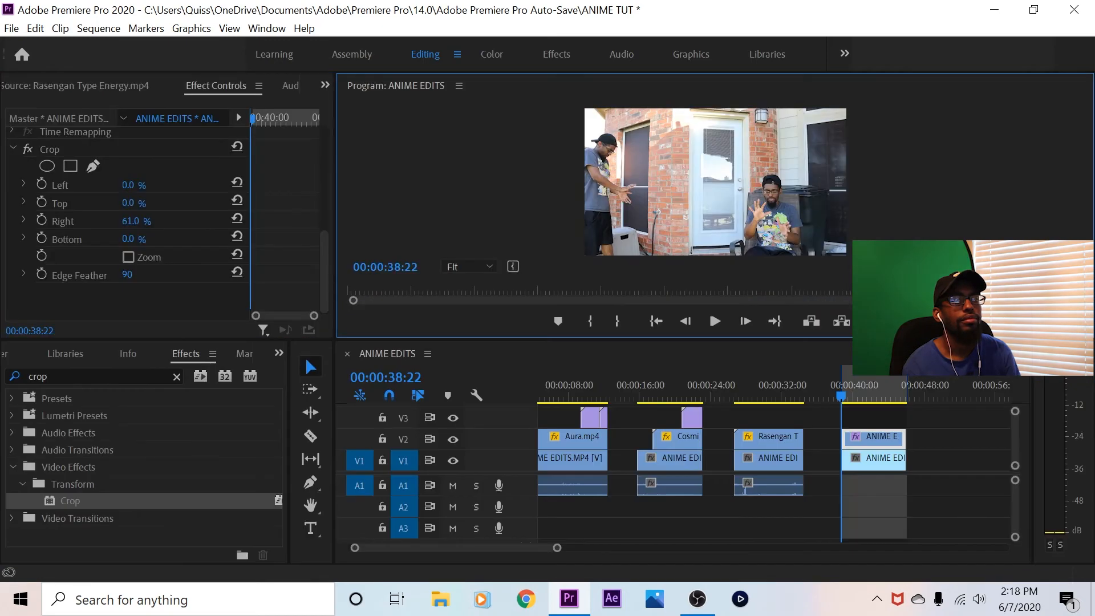
click(866, 391)
click(656, 321)
key(grave)
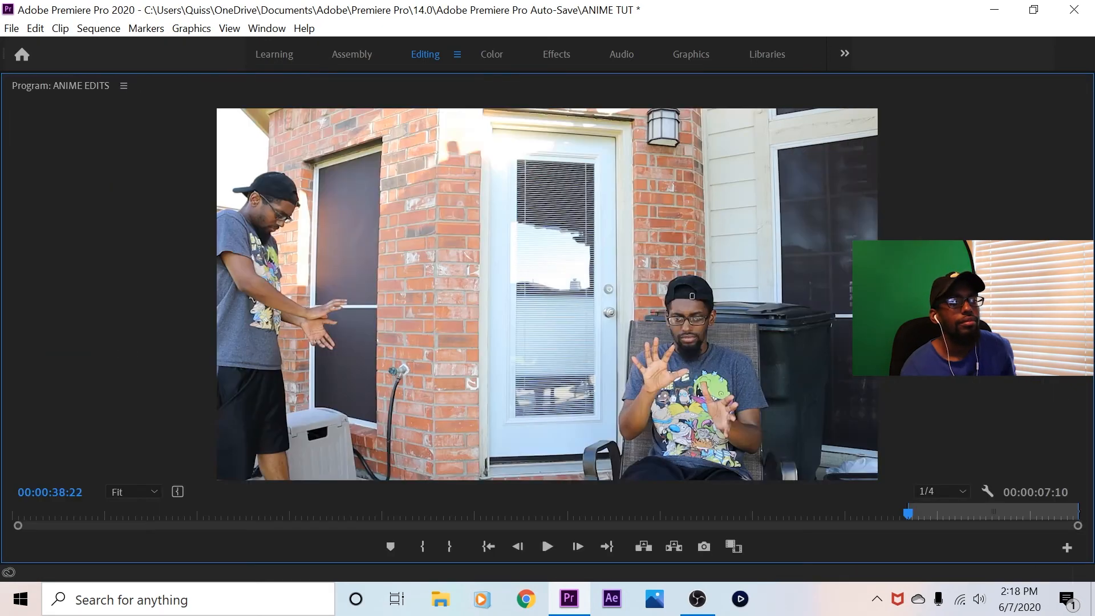
click(547, 546)
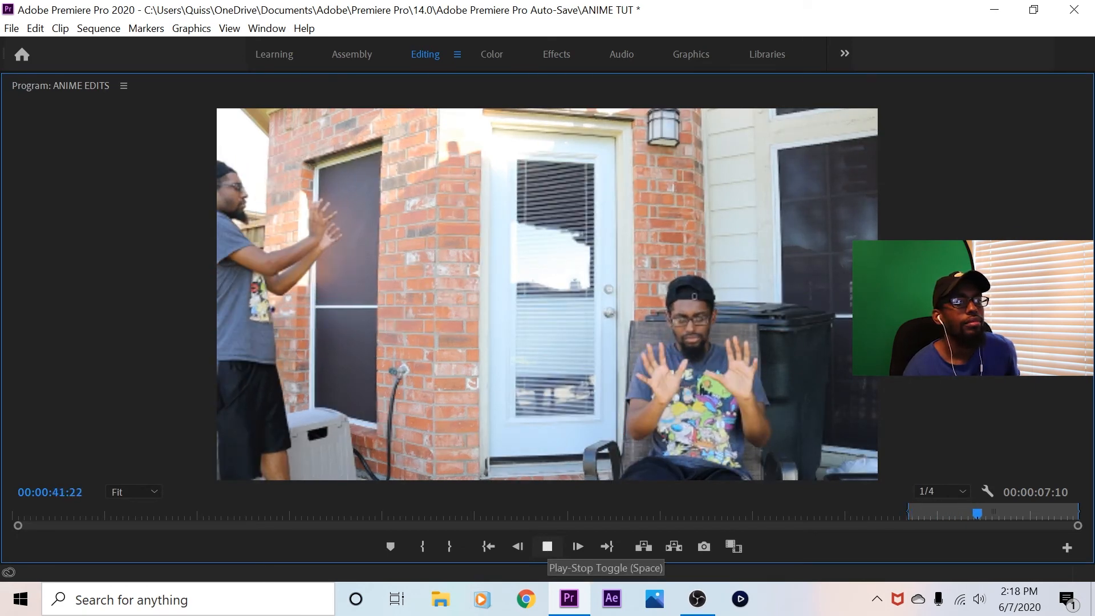
click(547, 546)
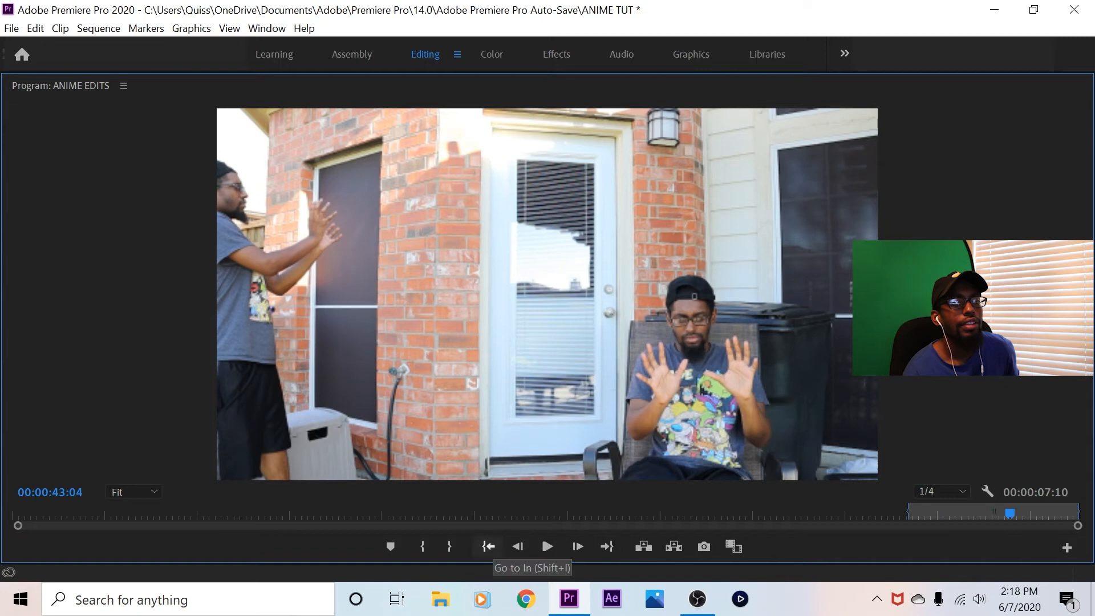
click(488, 547)
Set the playback resolution to 1/2 and restore the normal panel layout with the preview magnification at Fit
click(942, 491)
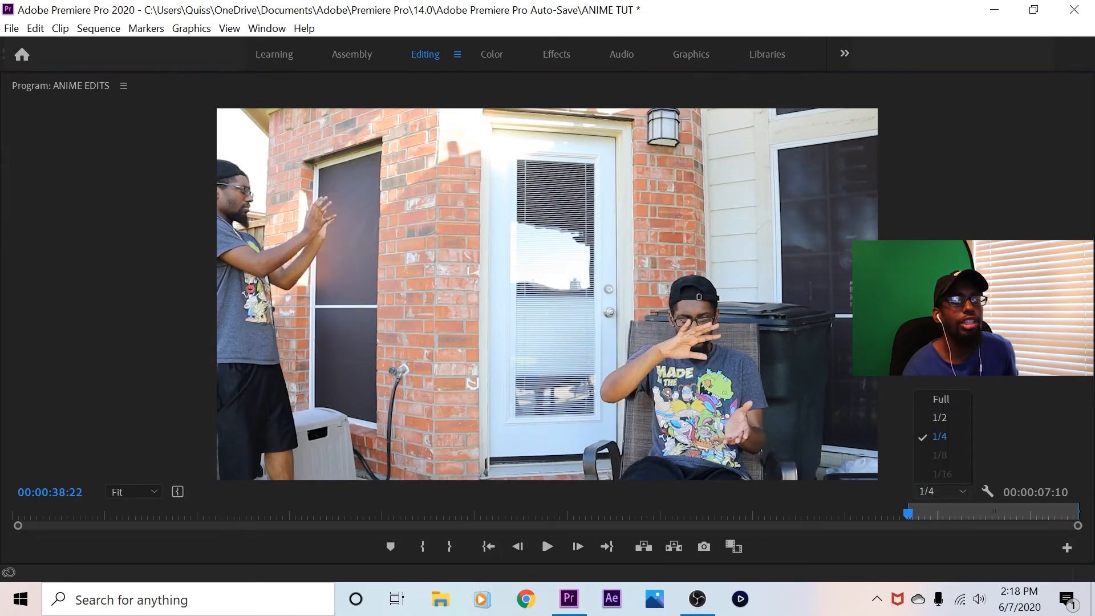
click(940, 418)
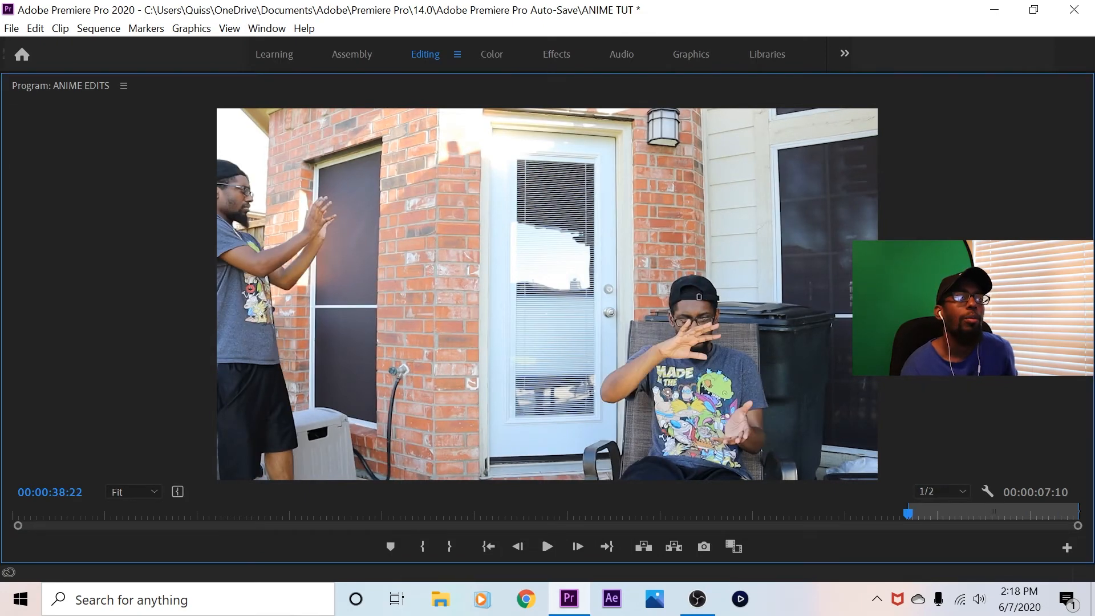
key(grave)
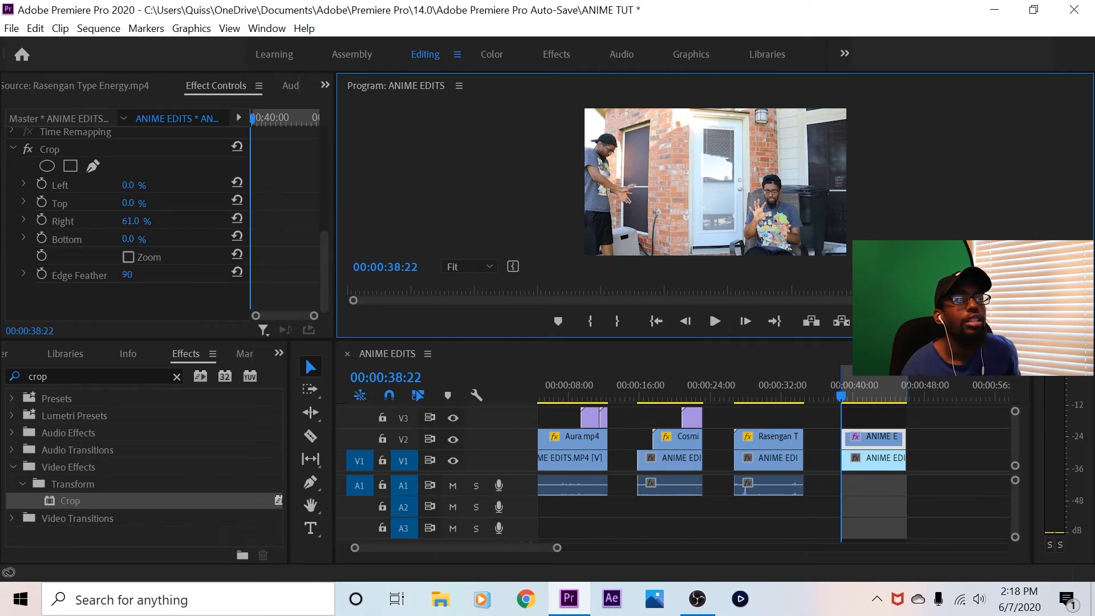
click(469, 267)
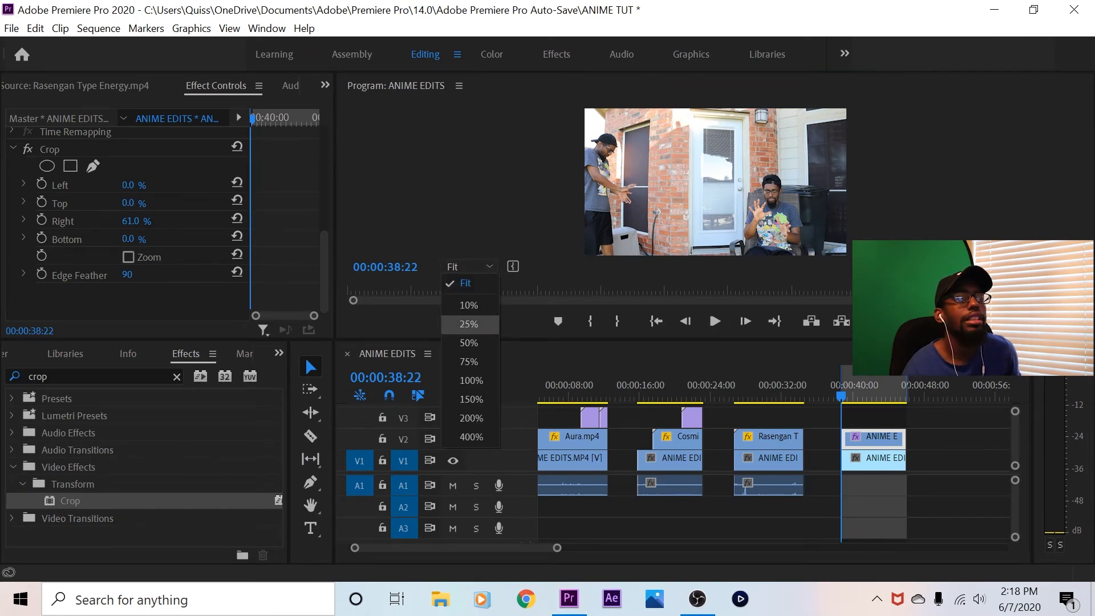
click(466, 284)
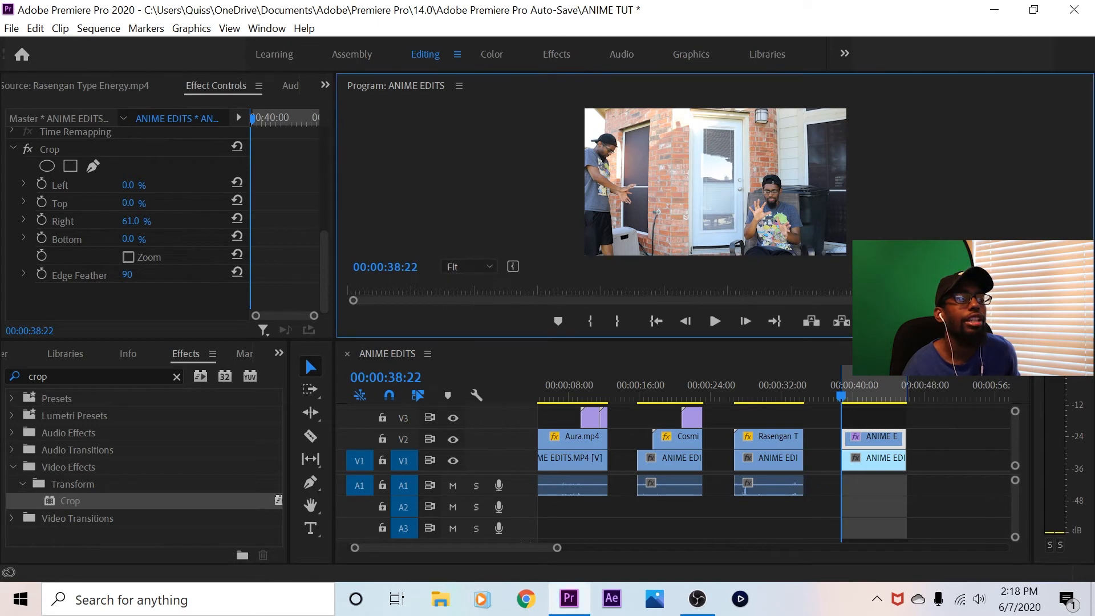
Find Cosmic Energy.mp4 among the project media and open it in the Source monitor
click(80, 85)
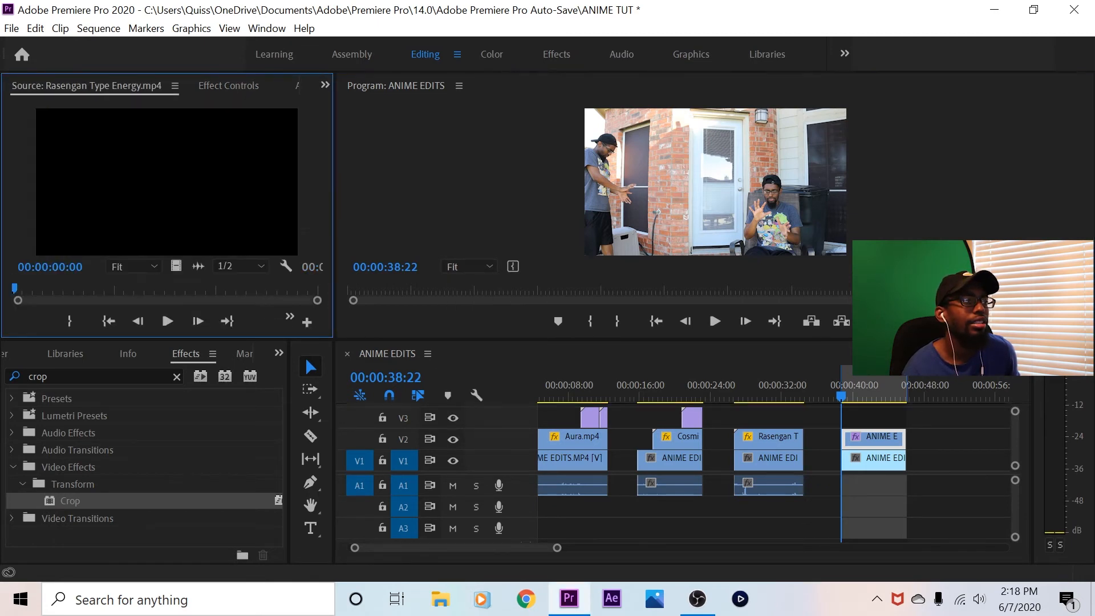
click(279, 353)
click(303, 372)
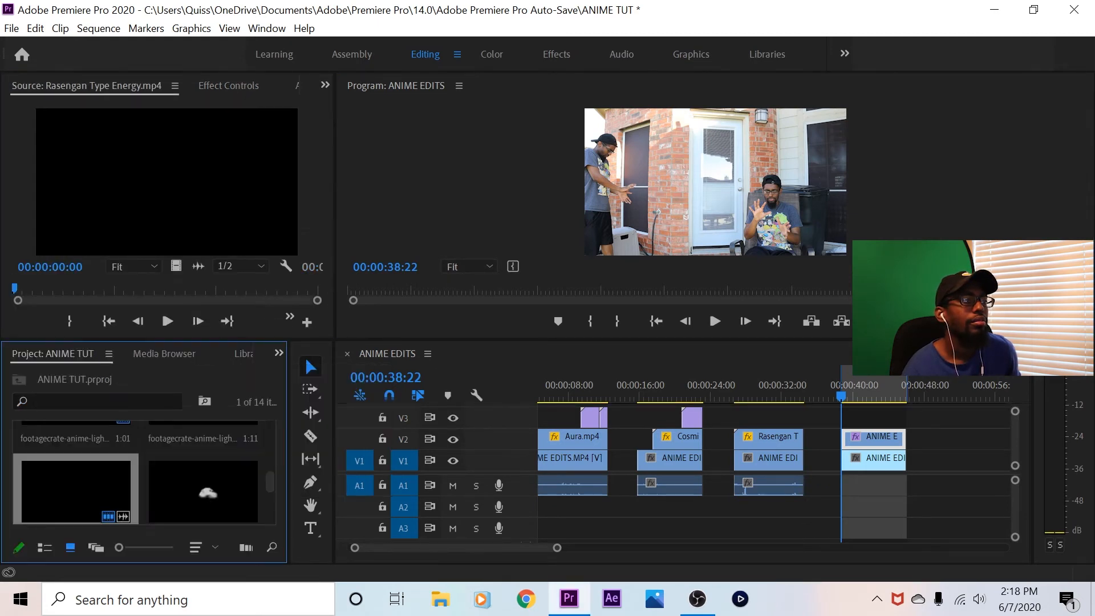
scroll(142, 479, up, 4)
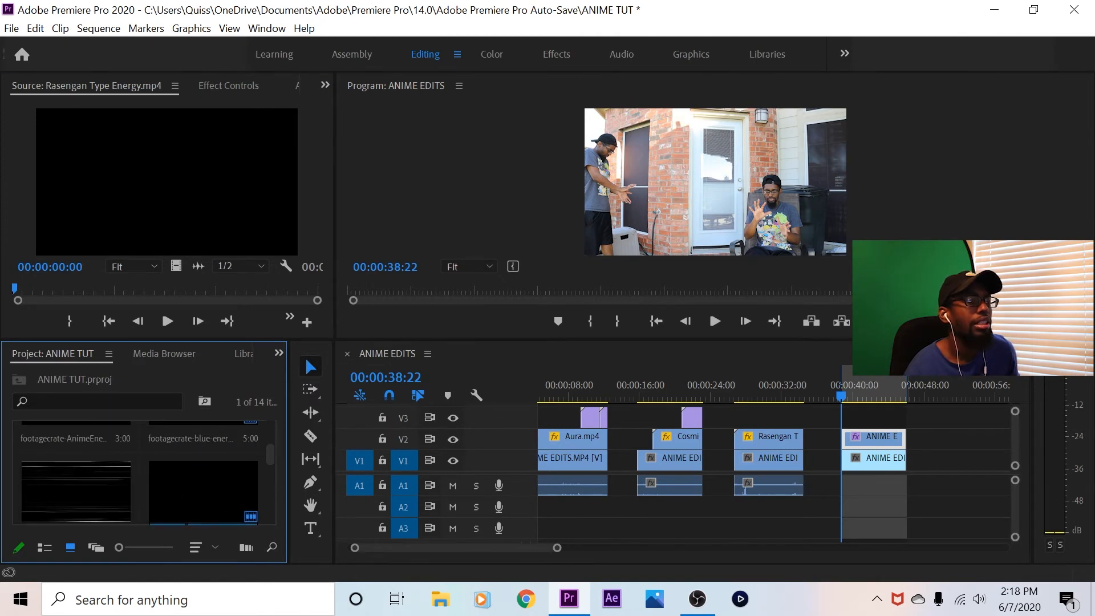
scroll(143, 479, up, 2)
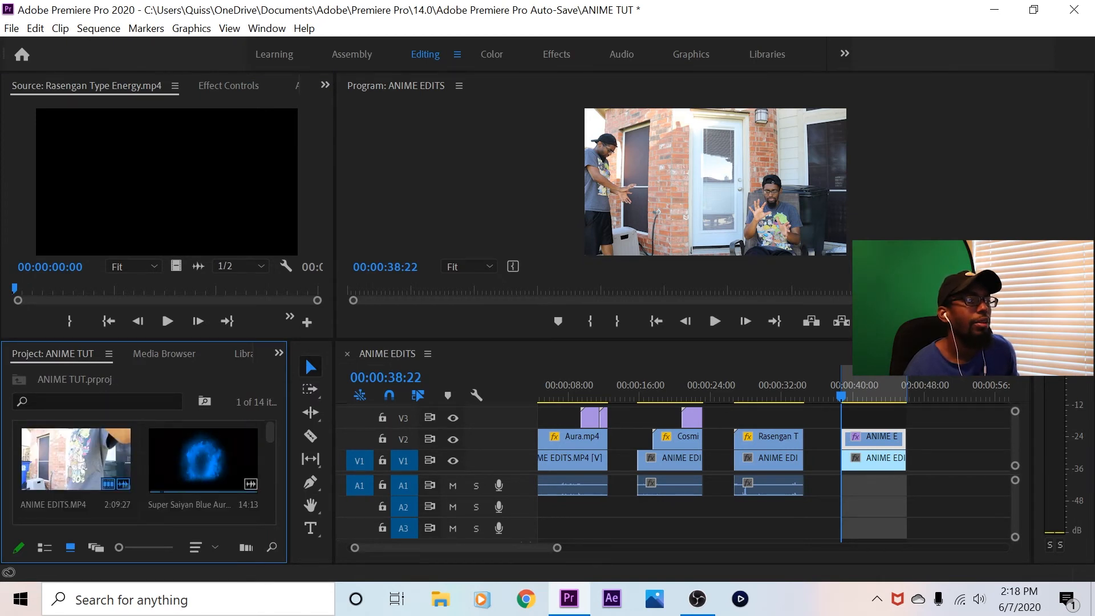
scroll(143, 467, down, 3)
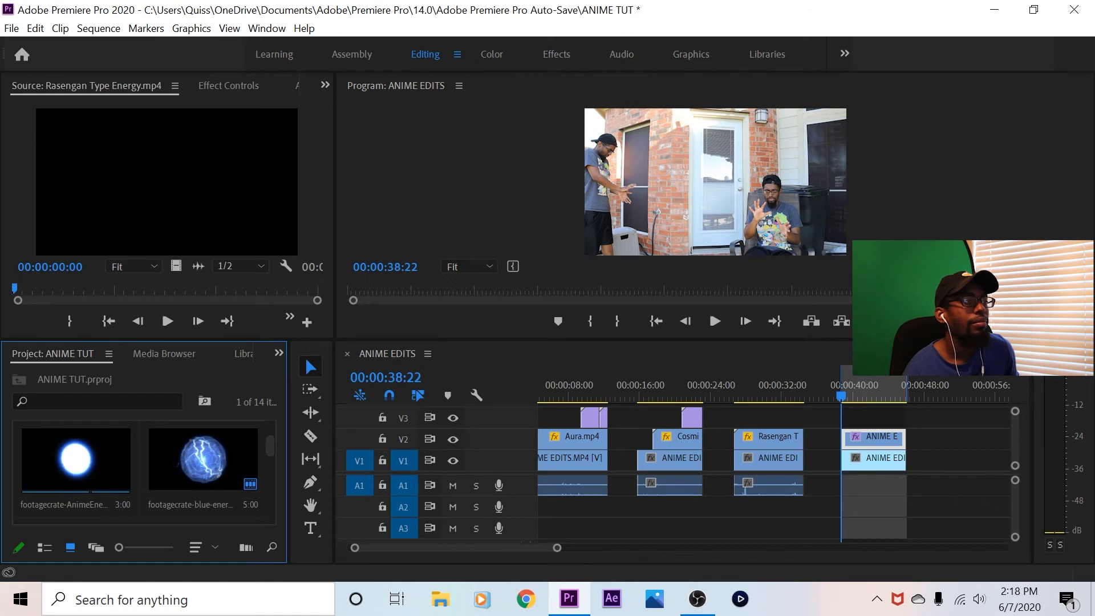
scroll(143, 462, down, 1)
scroll(142, 462, down, 2)
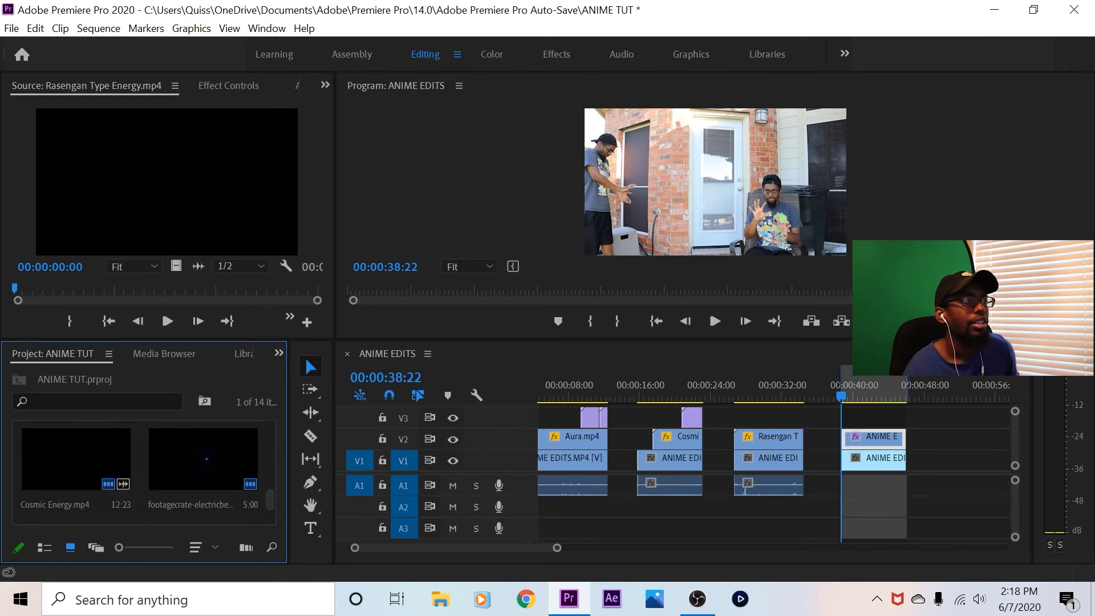
scroll(143, 462, down, 1)
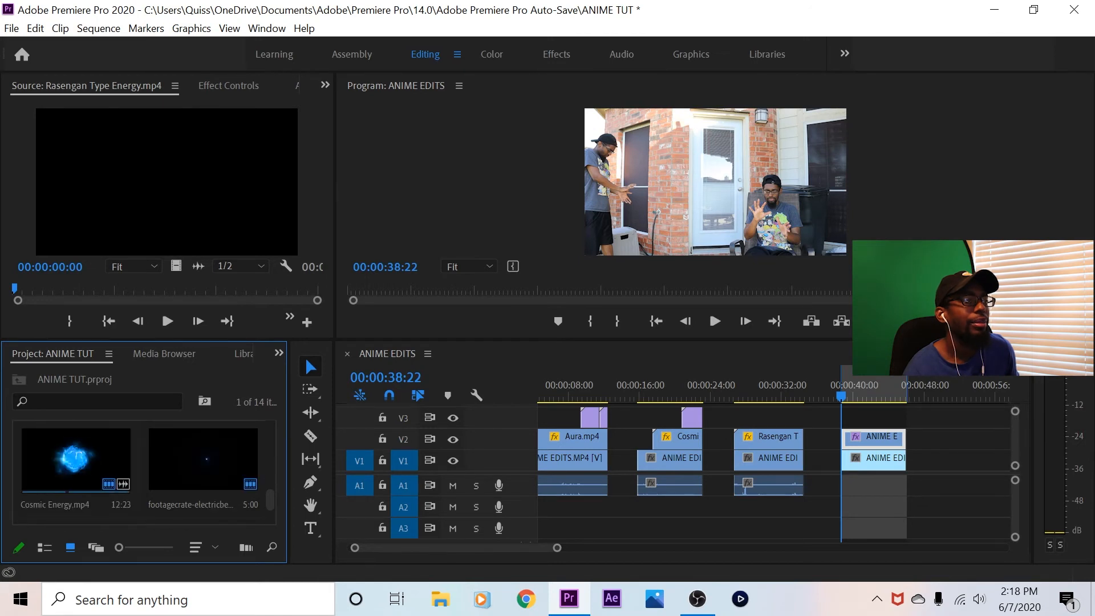
click(57, 461)
double_click(75, 461)
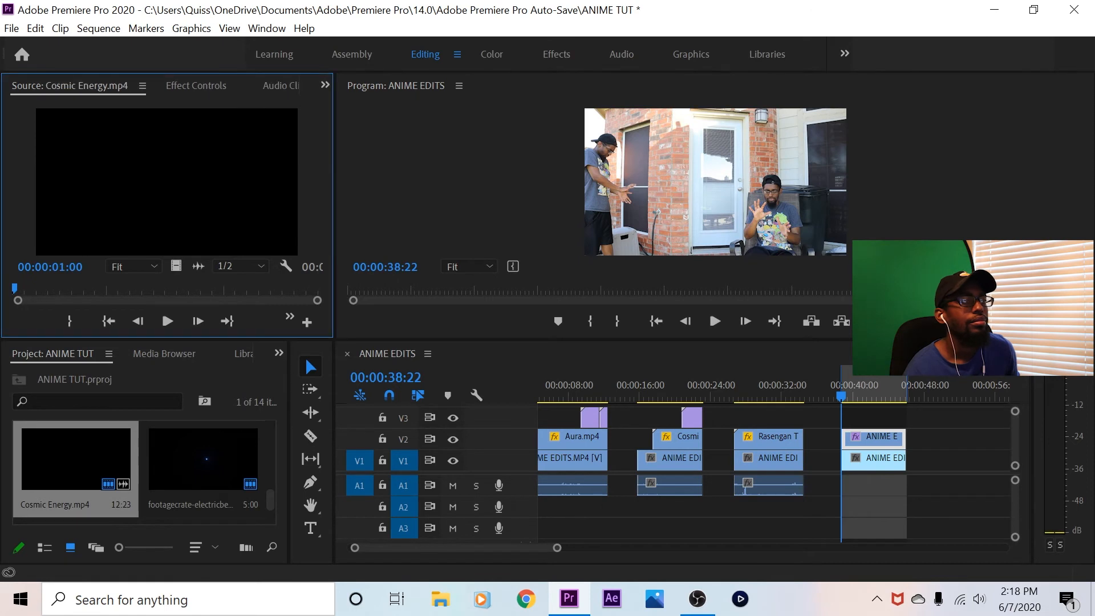
Place only the Cosmic Energy video on V3 at 00:00:38:22, trimmed to the fourth shot's end, and duplicate it onto V4
drag(177, 266, 844, 418)
drag(954, 419, 906, 420)
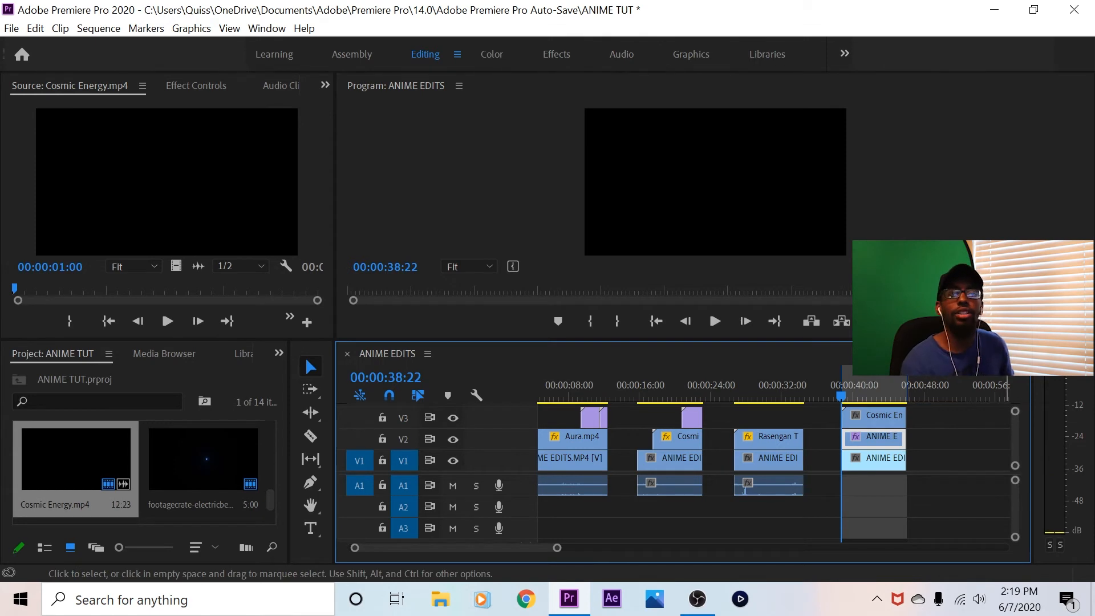
scroll(678, 438, up, 1)
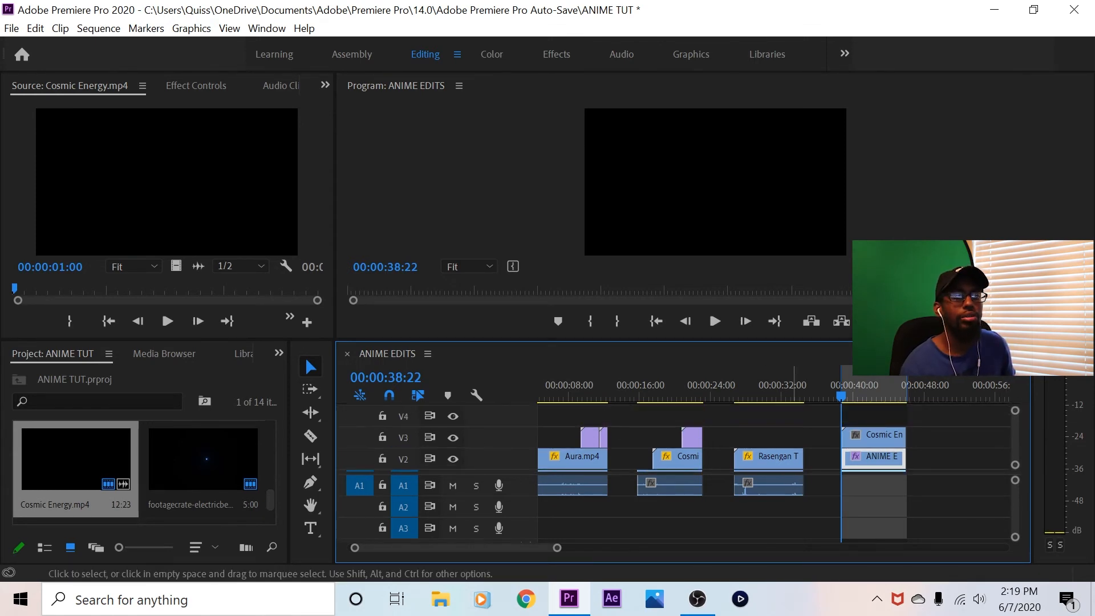
click(865, 436)
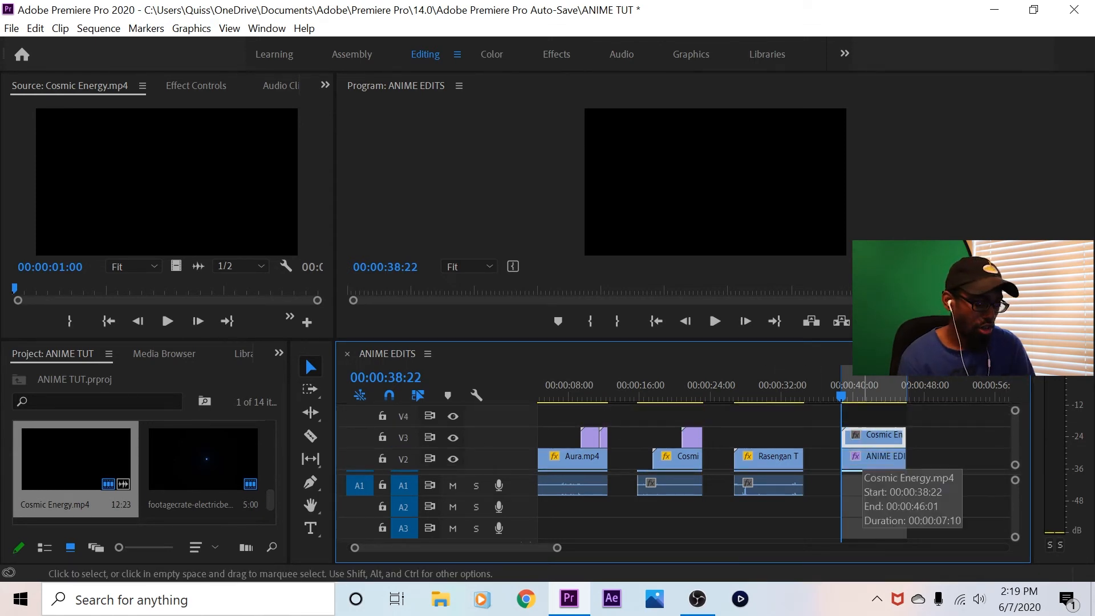
drag(865, 436, 866, 414)
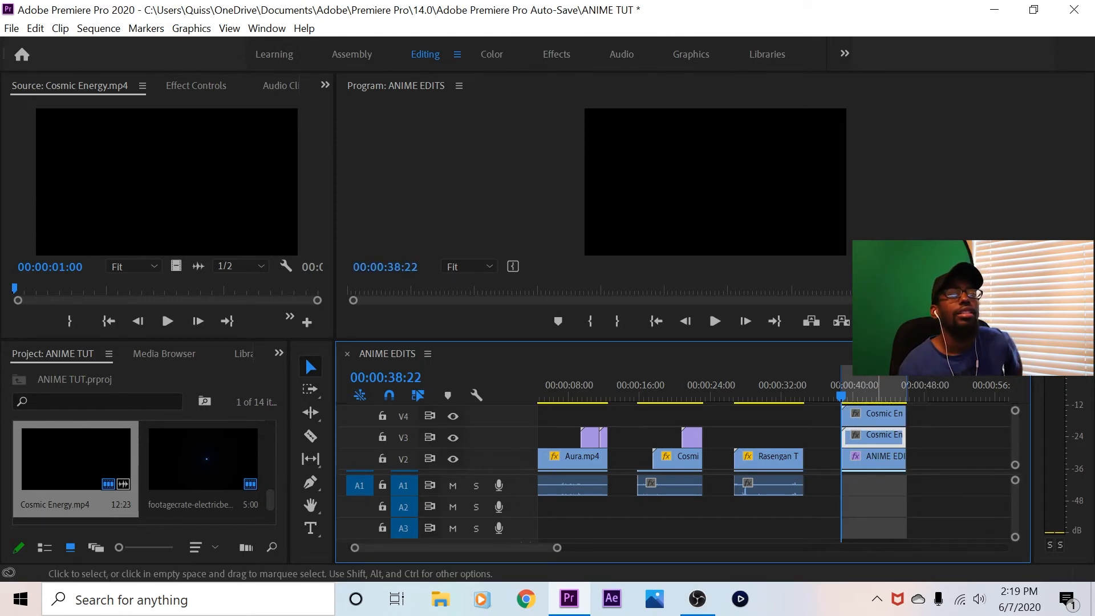
Set the blend mode of the Cosmic Energy clip on V4 to Linear Dodge (Add)
click(877, 415)
click(196, 86)
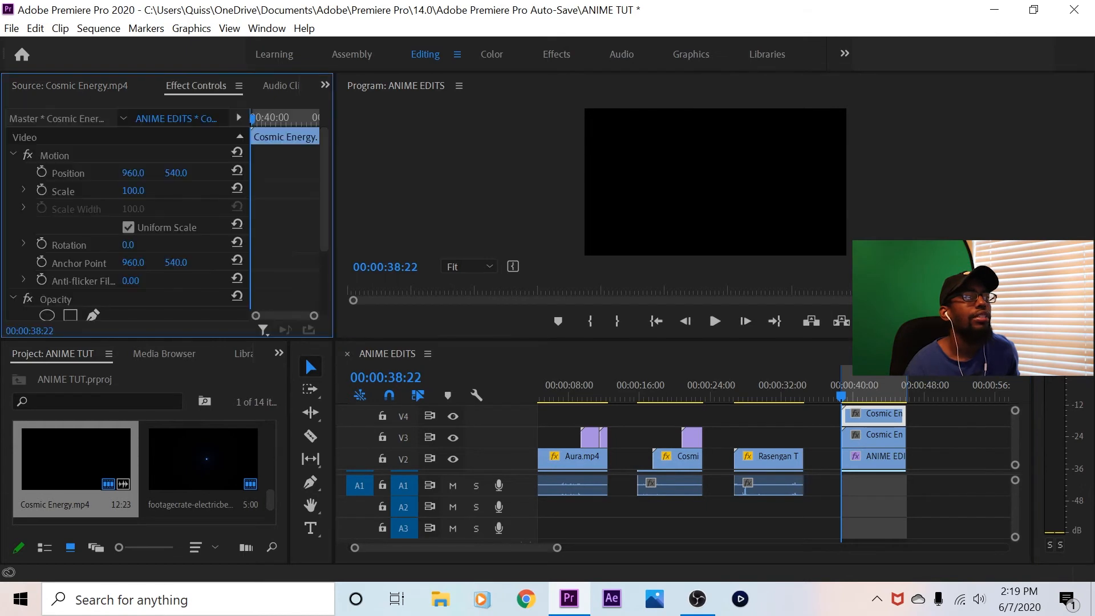
scroll(126, 228, down, 4)
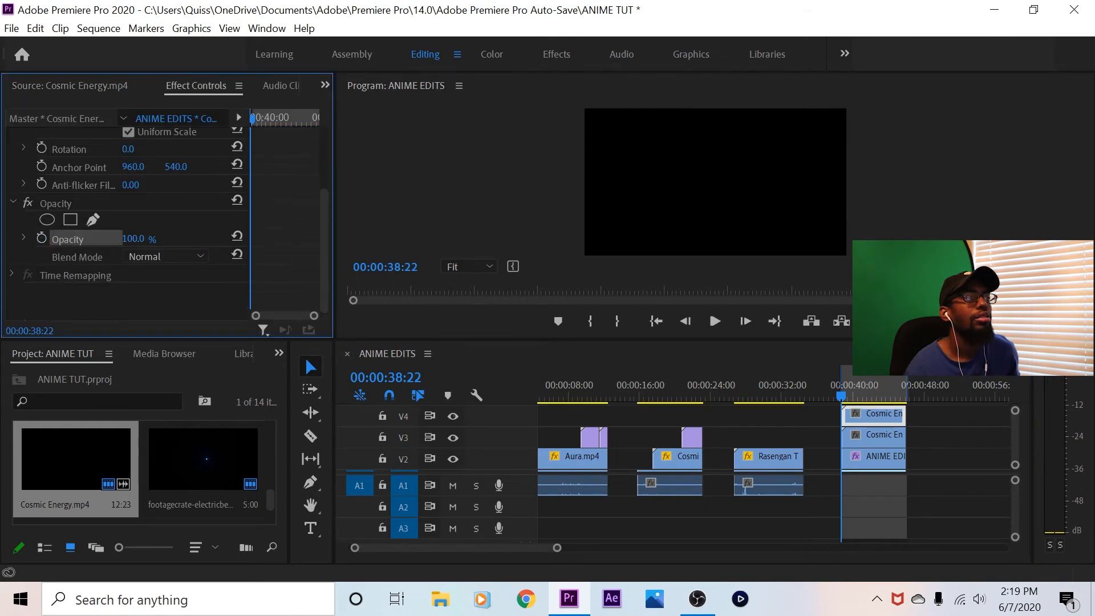
click(166, 257)
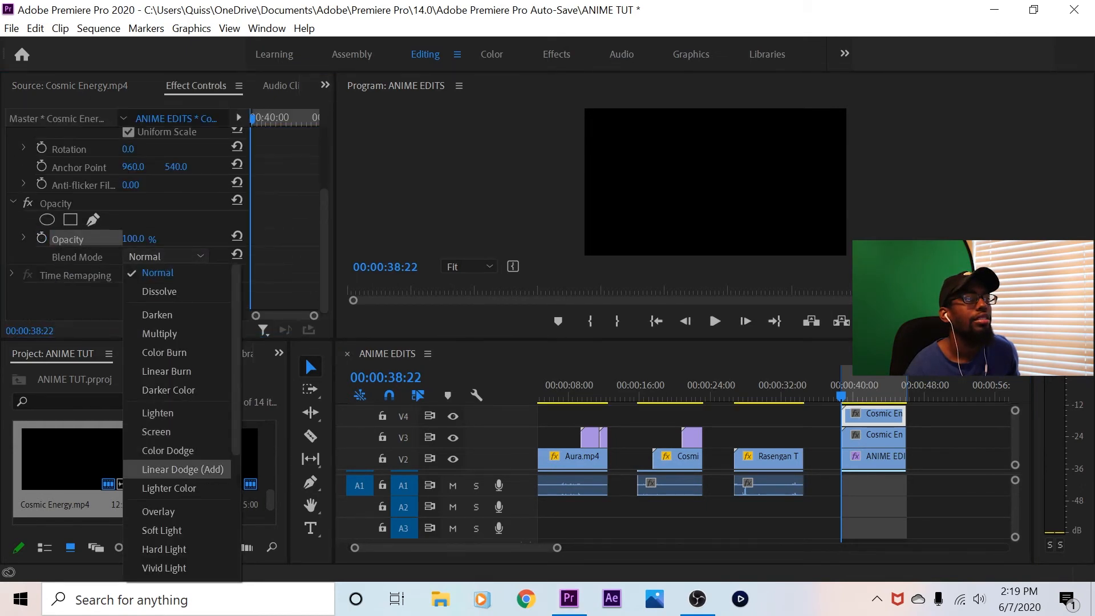
click(171, 467)
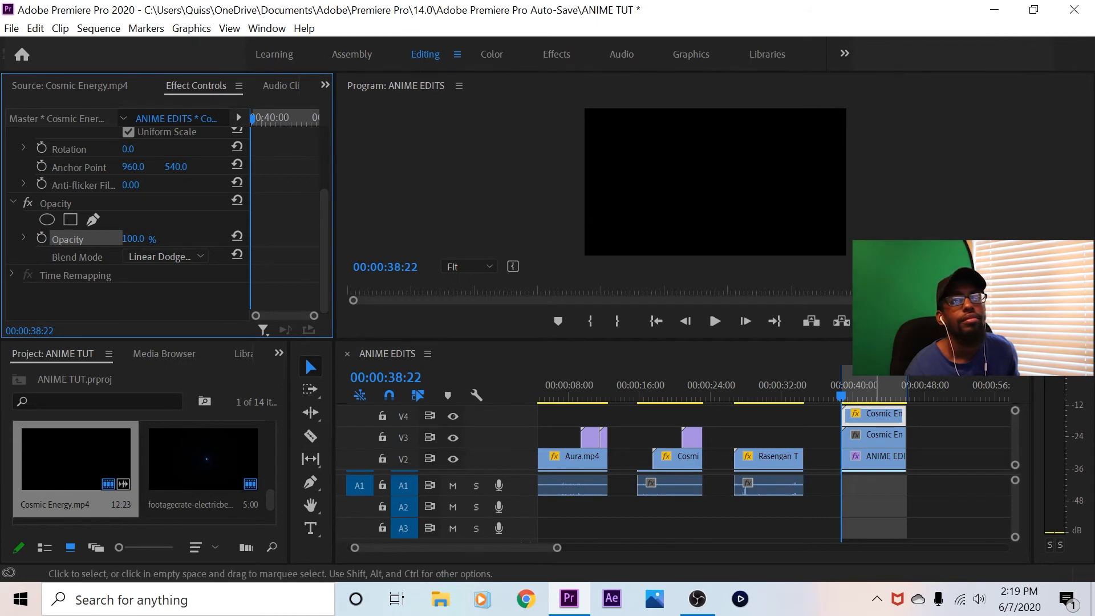
Set the blend mode of the Cosmic Energy clip on V3 to Linear Dodge (Add)
click(877, 437)
scroll(126, 228, down, 3)
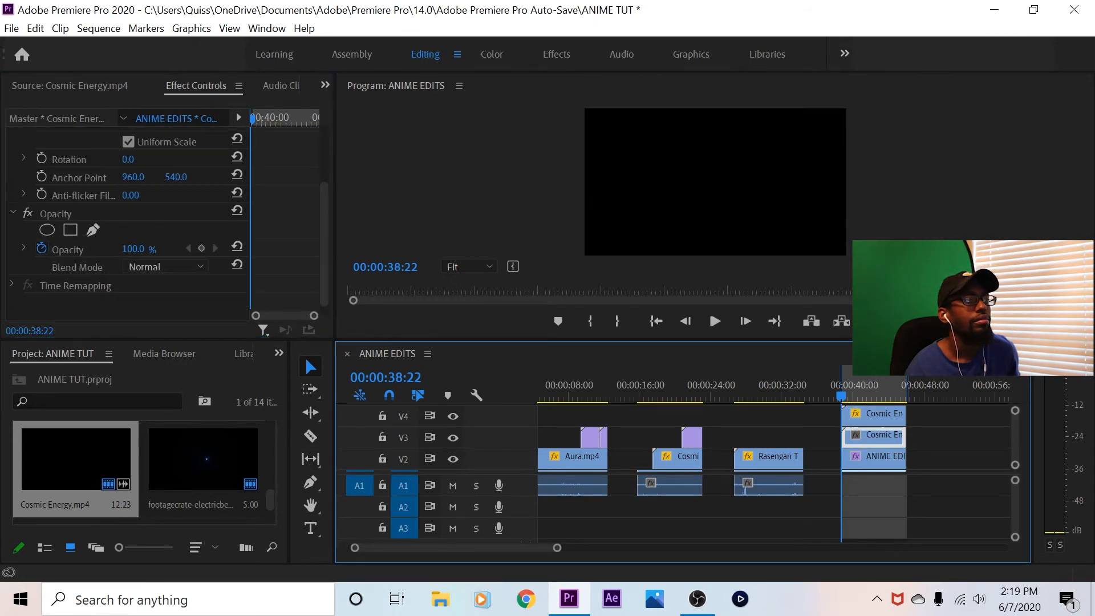
click(165, 266)
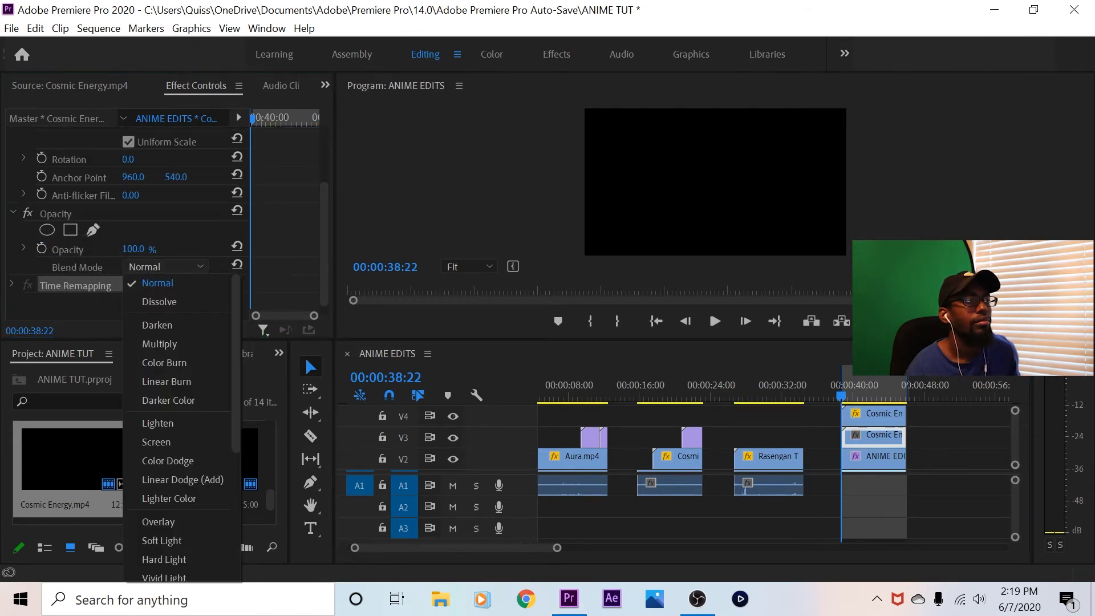
click(183, 479)
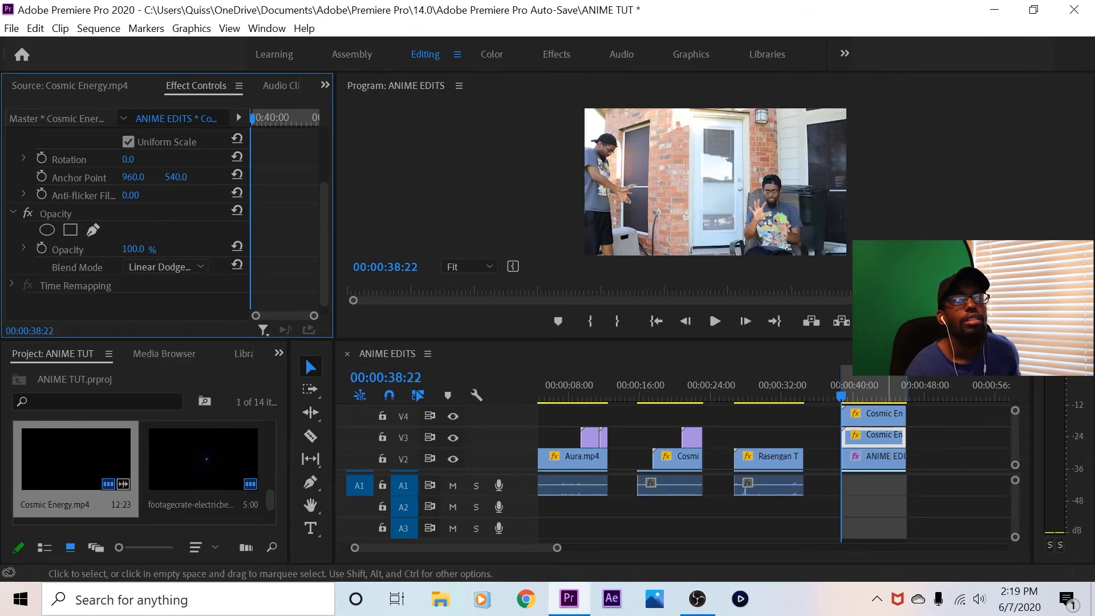
Select the V4 Cosmic Energy clip, move the playhead to 00:00:39:24 and magnify the preview to 50% around the energy ball and hands
click(874, 415)
drag(841, 395, 851, 395)
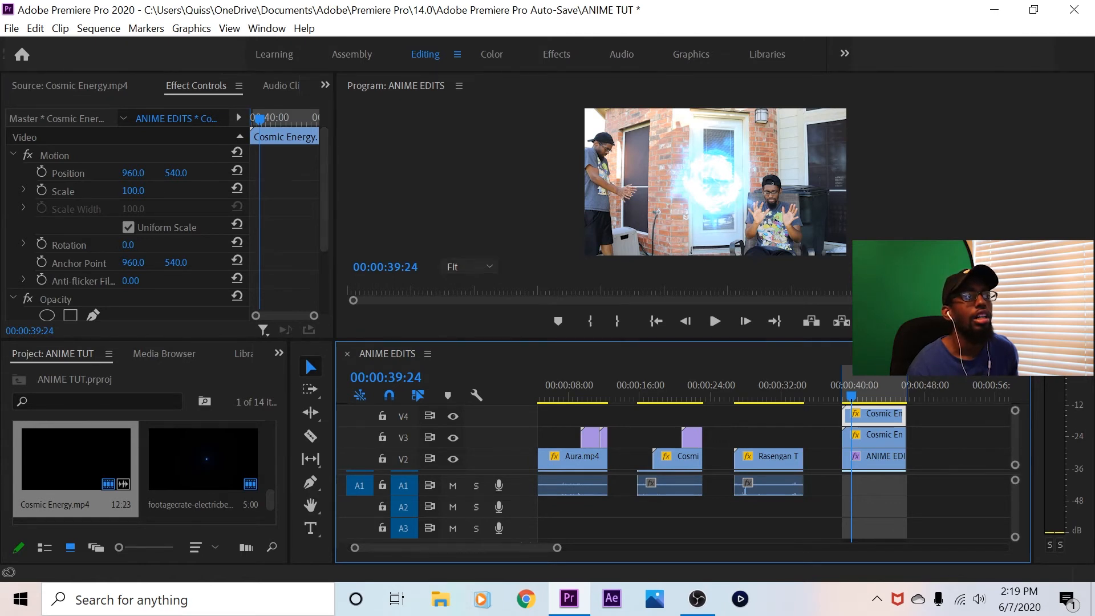
click(468, 266)
click(468, 342)
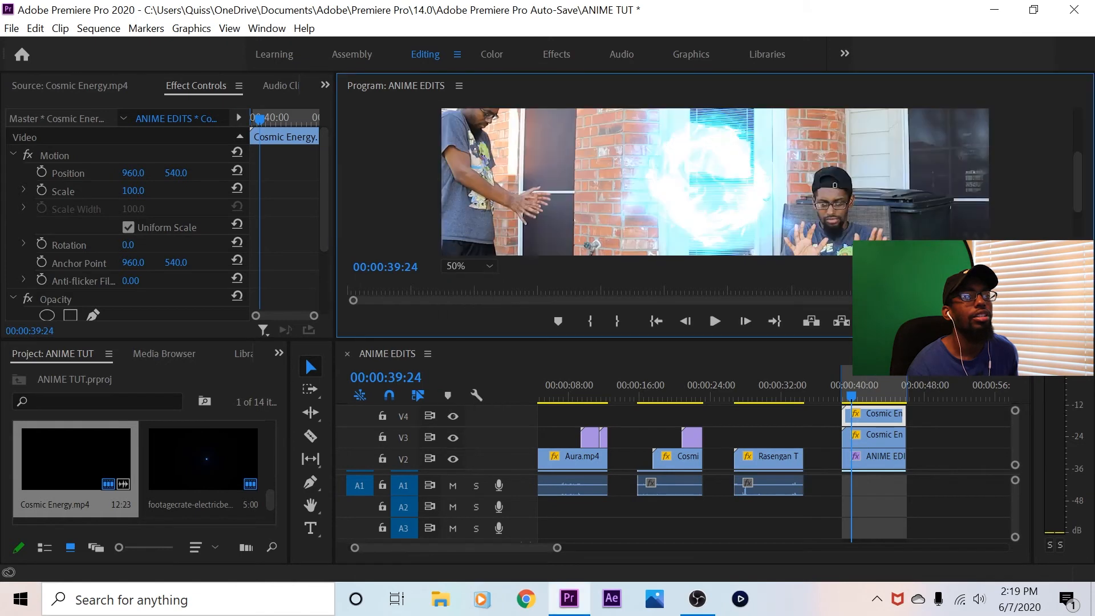
drag(1078, 183, 1077, 191)
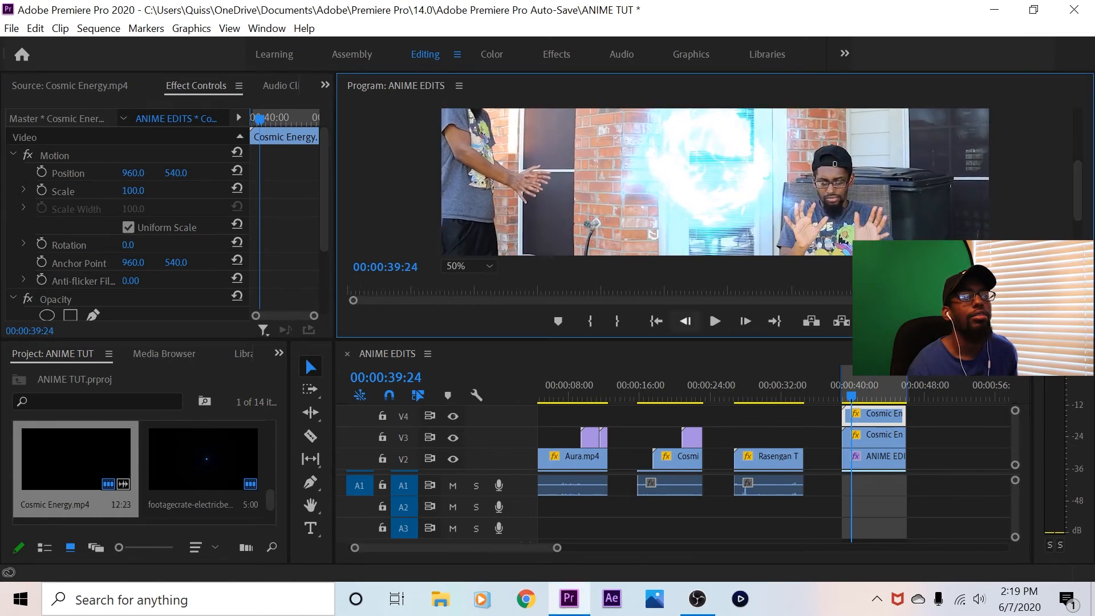
Move the playhead back to 00:00:38:24 and reposition the V4 Cosmic Energy clip to 333, 625 over the standing person's hands
click(685, 321)
click(684, 321)
click(685, 321)
click(685, 321)
click(685, 321)
click(685, 321)
click(685, 321)
click(685, 321)
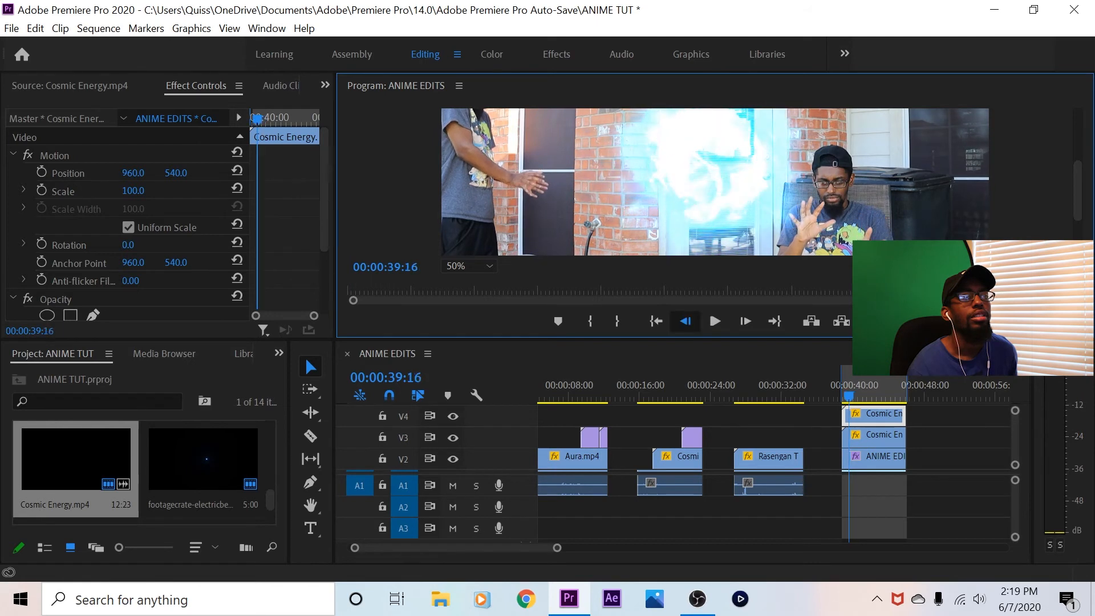
click(685, 321)
click(685, 321)
click(685, 321)
click(685, 321)
click(685, 321)
click(656, 321)
click(745, 321)
click(745, 321)
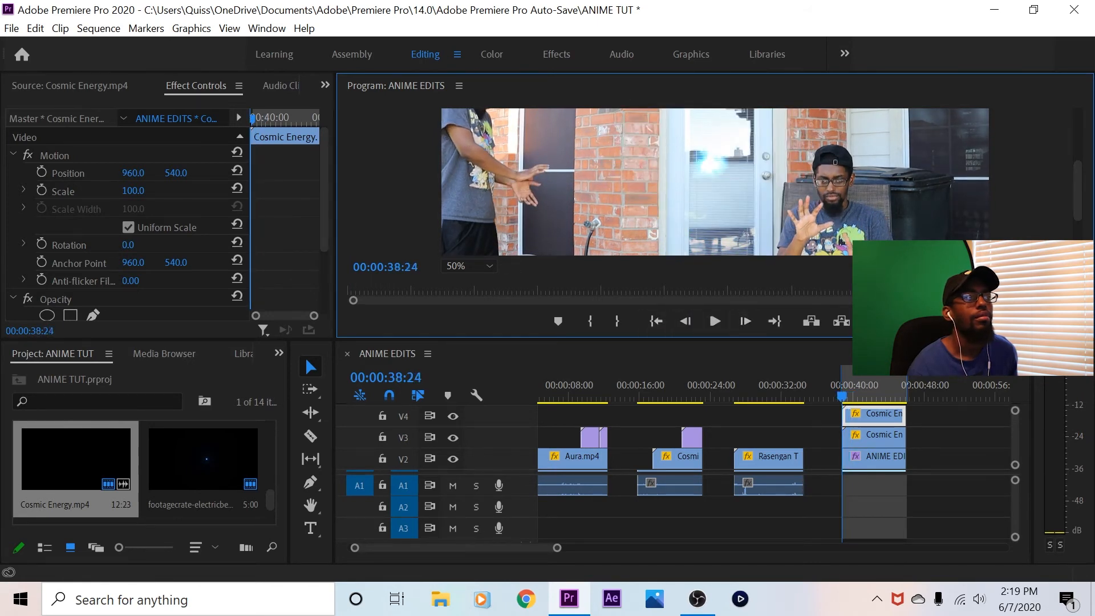
drag(133, 173, 3, 173)
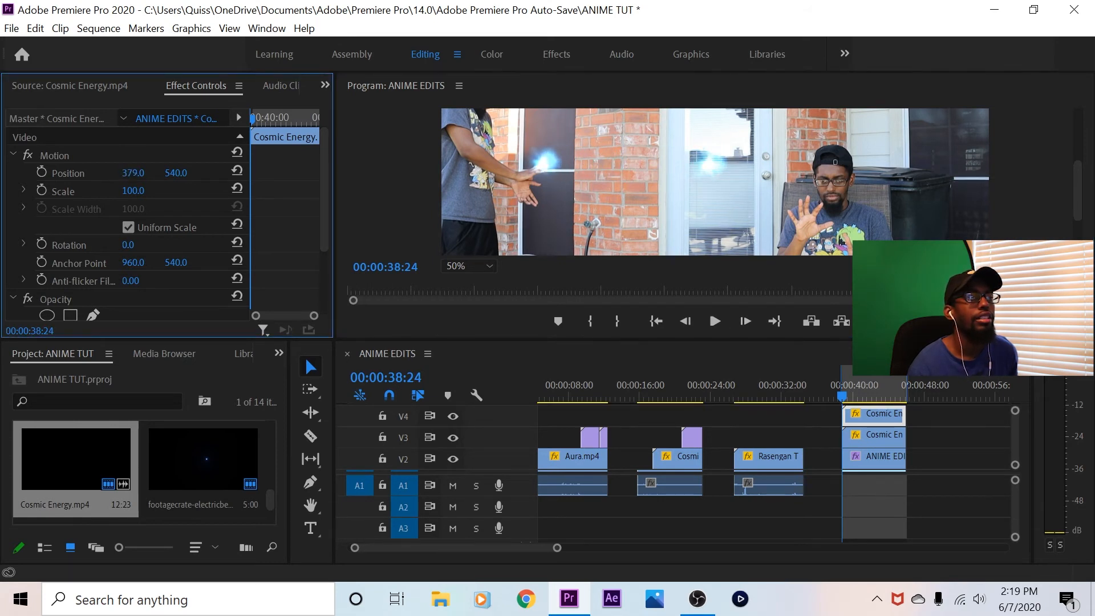
drag(175, 172, 224, 173)
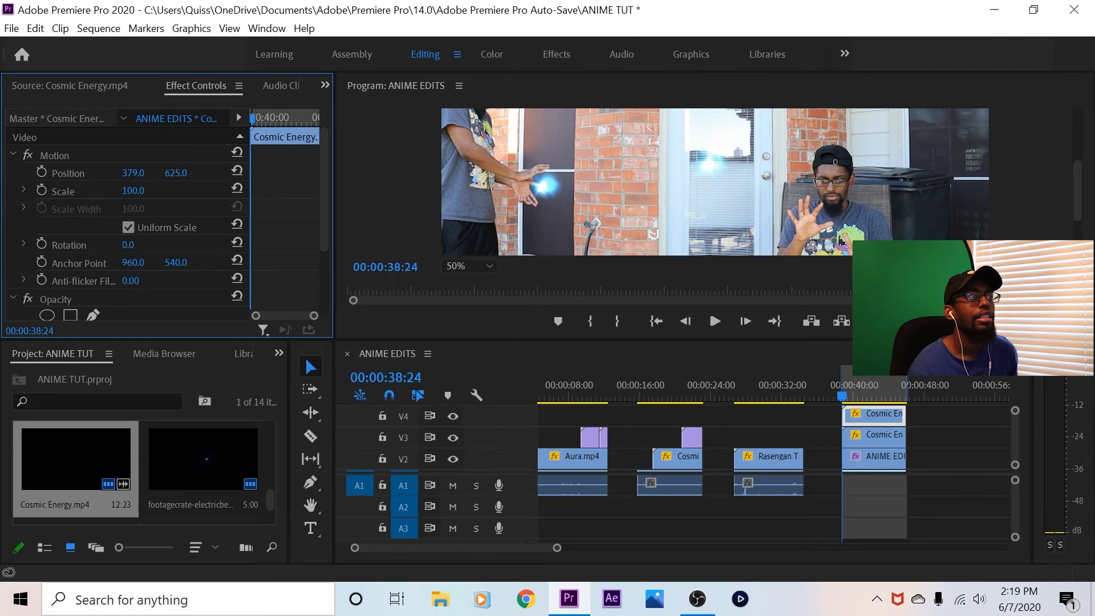
drag(133, 172, 119, 173)
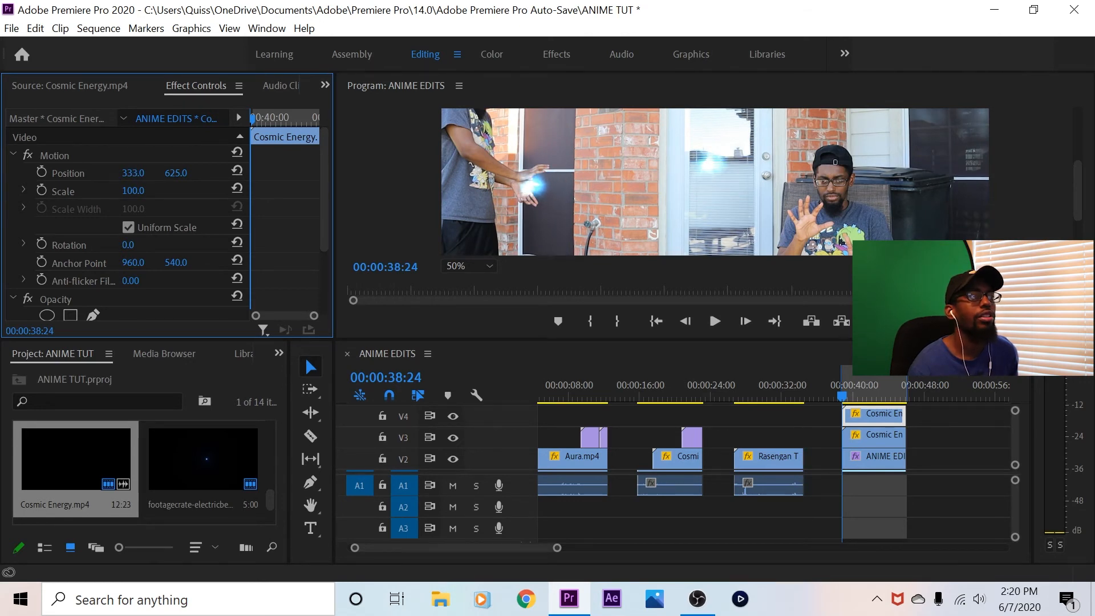
Enable Position and Scale keyframes on the V4 Cosmic Energy clip at 00:00:38:24 and set its horizontal position to 339
click(41, 172)
click(41, 191)
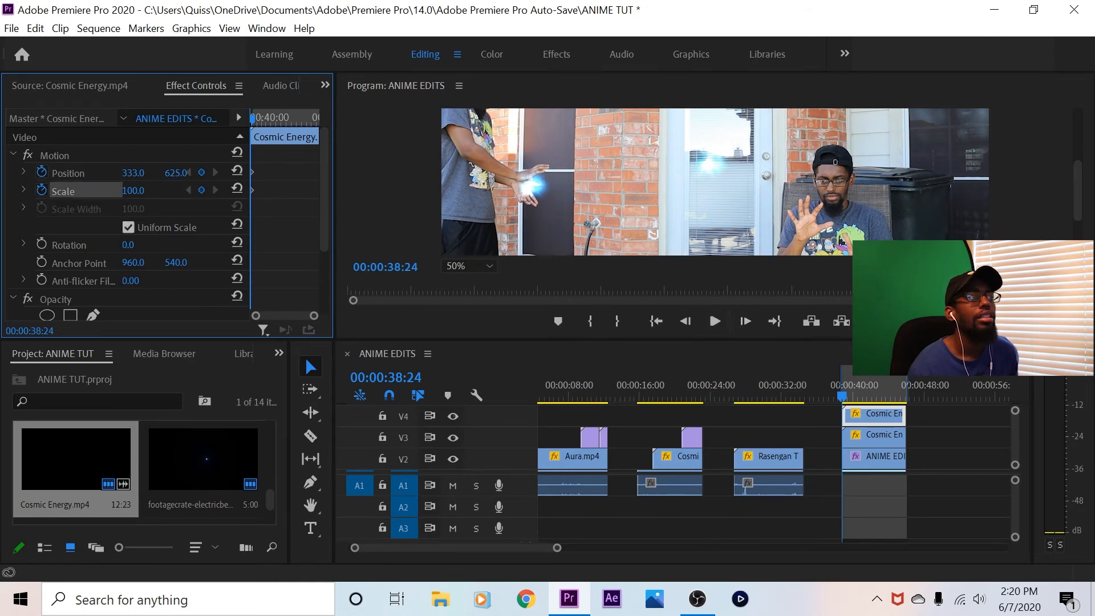
drag(133, 172, 136, 173)
click(745, 321)
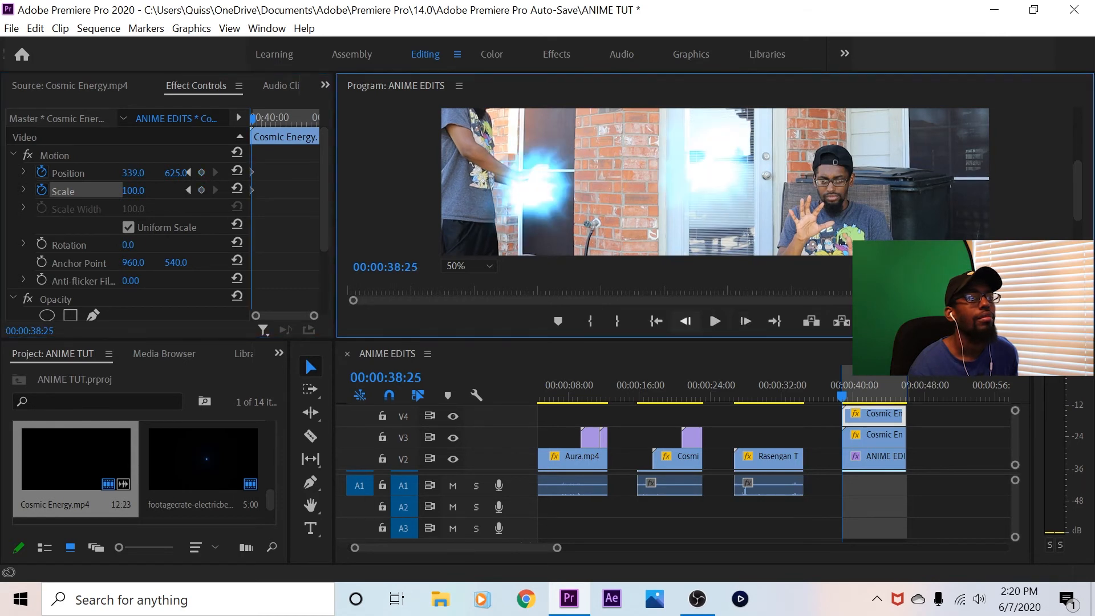
click(686, 321)
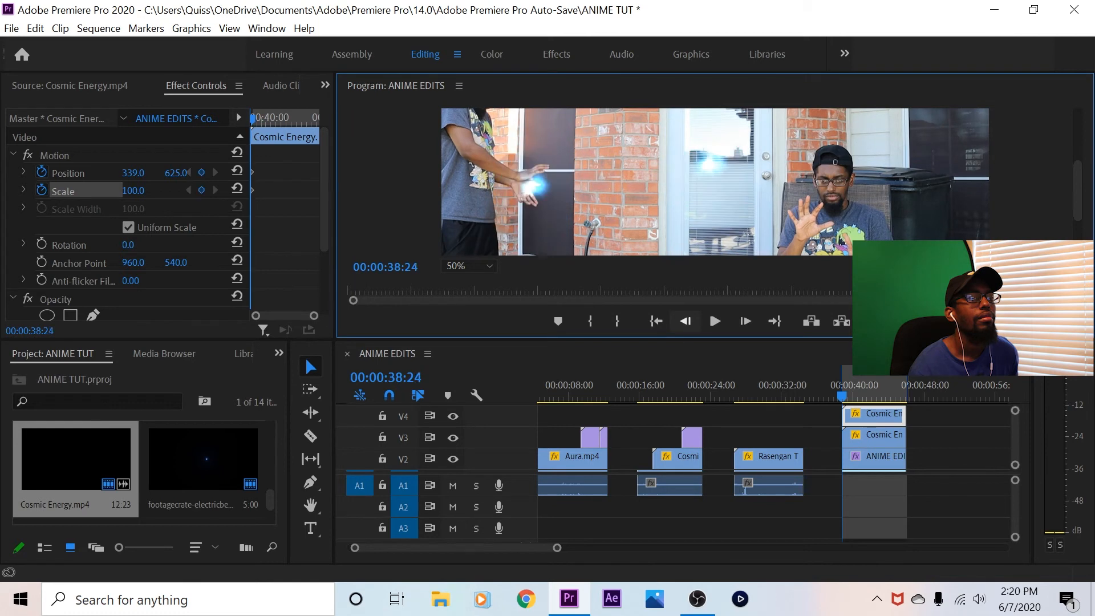
Remove the Position and Scale keyframes from the V4 Cosmic Energy clip, leaving the playhead at 00:00:38:24
click(745, 321)
click(686, 321)
click(42, 191)
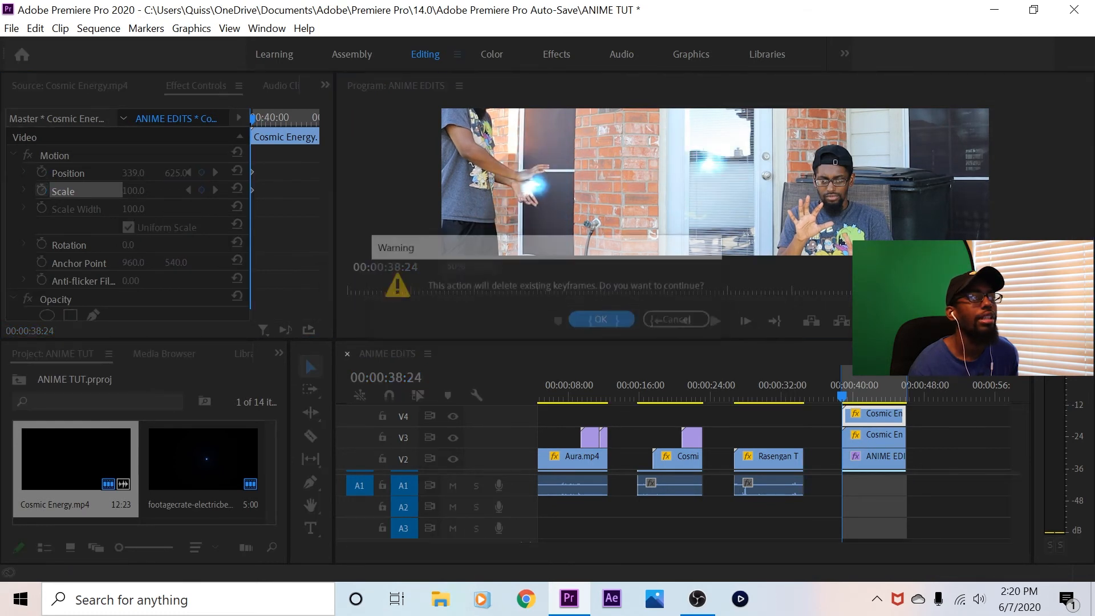
click(603, 320)
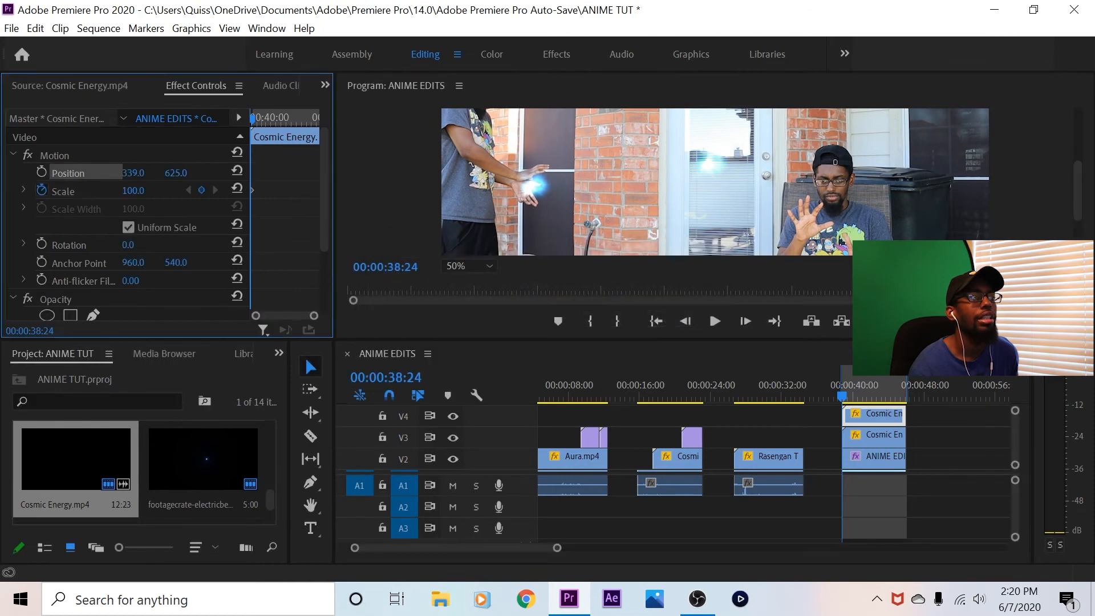
click(41, 190)
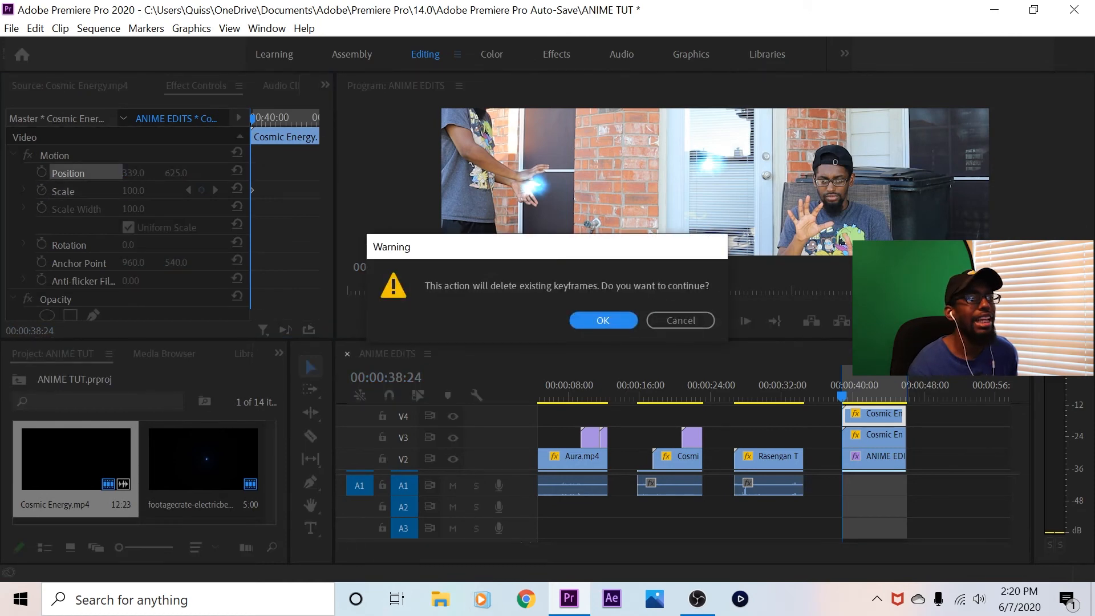
key(Return)
click(746, 321)
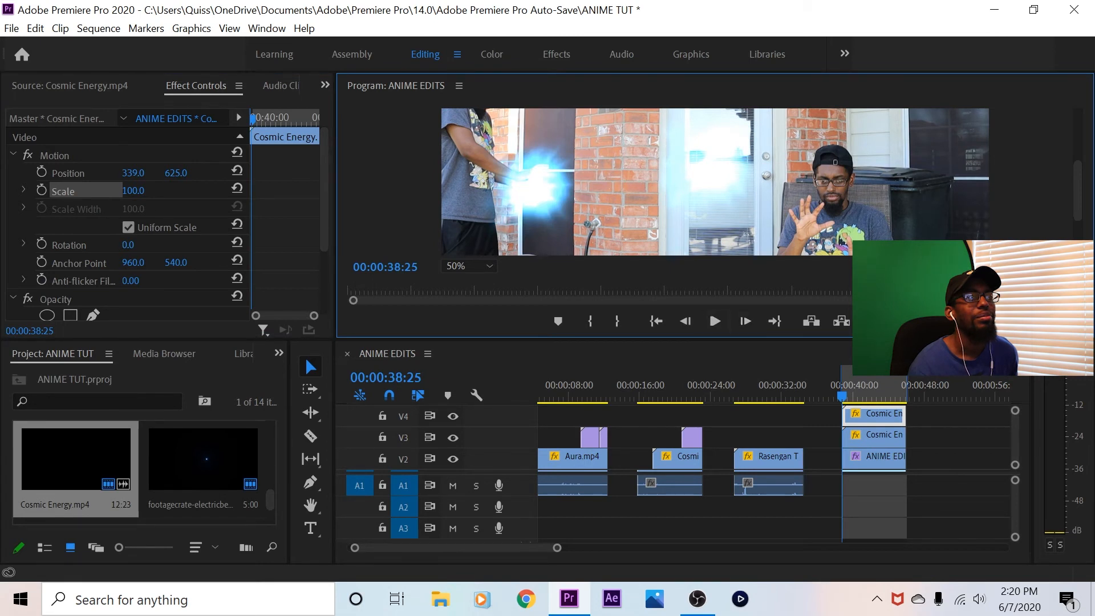
key(Left)
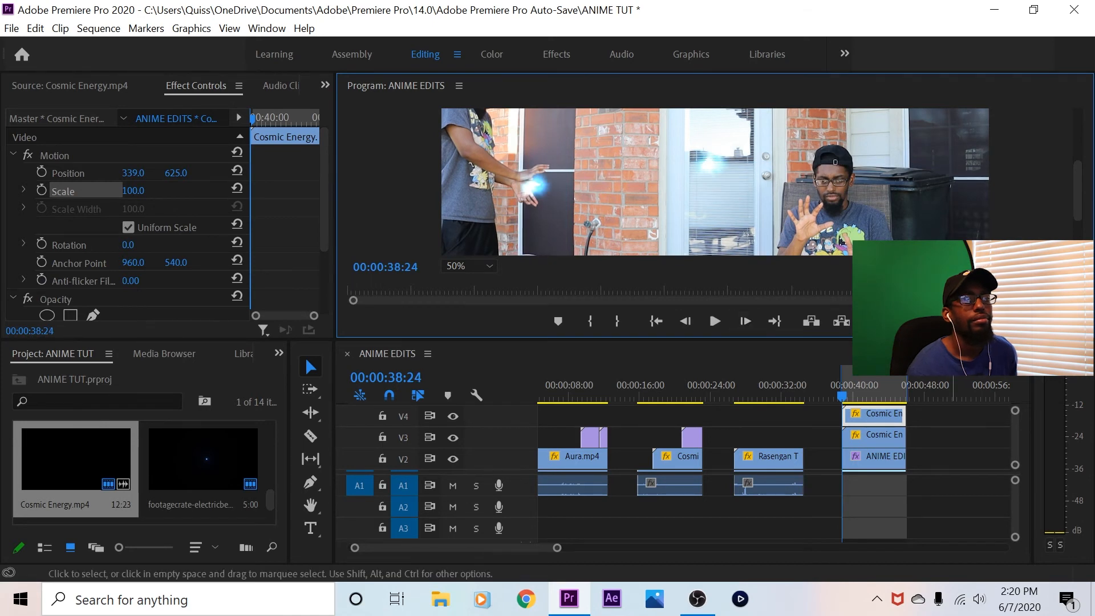
Magnify the timeline around the fourth shot and set the V4 Cosmic Energy clip's scale to 38 at 00:00:38:25
click(950, 443)
key(equal)
key(equal)
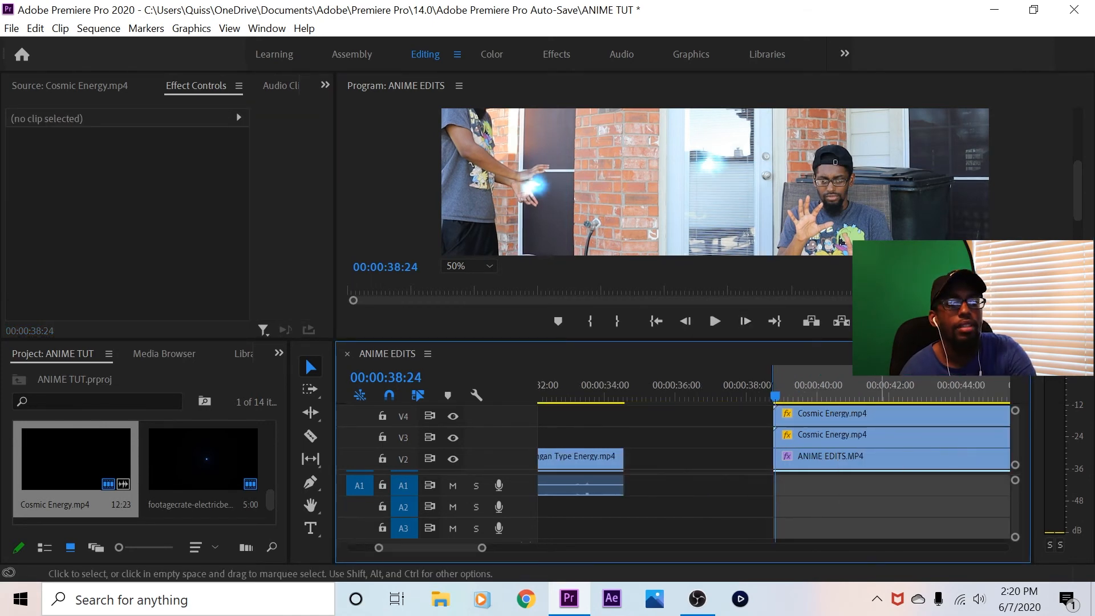
click(749, 387)
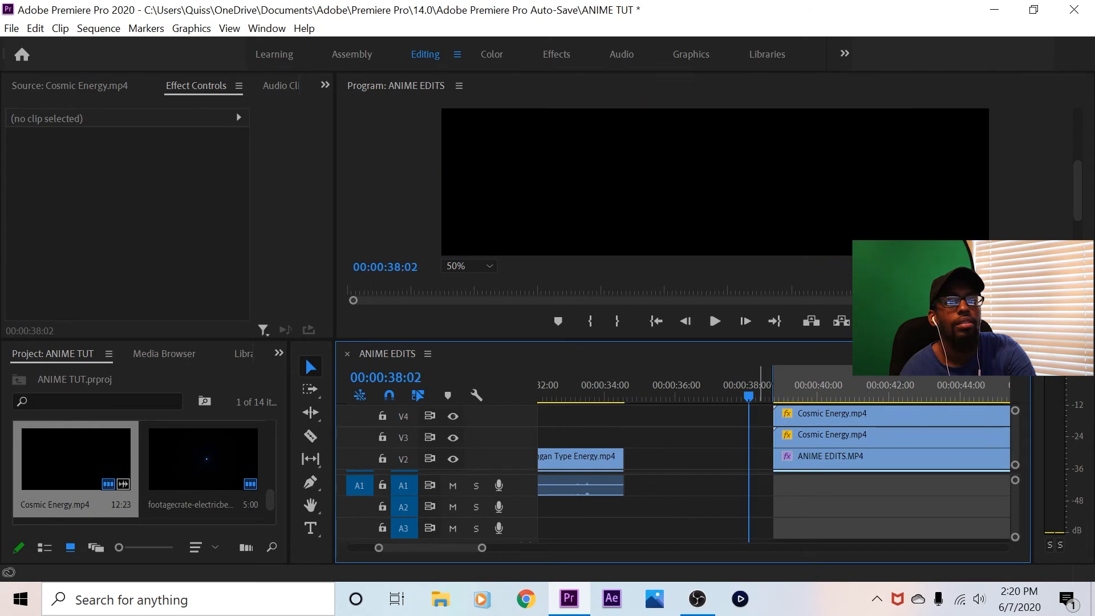
drag(749, 391, 776, 390)
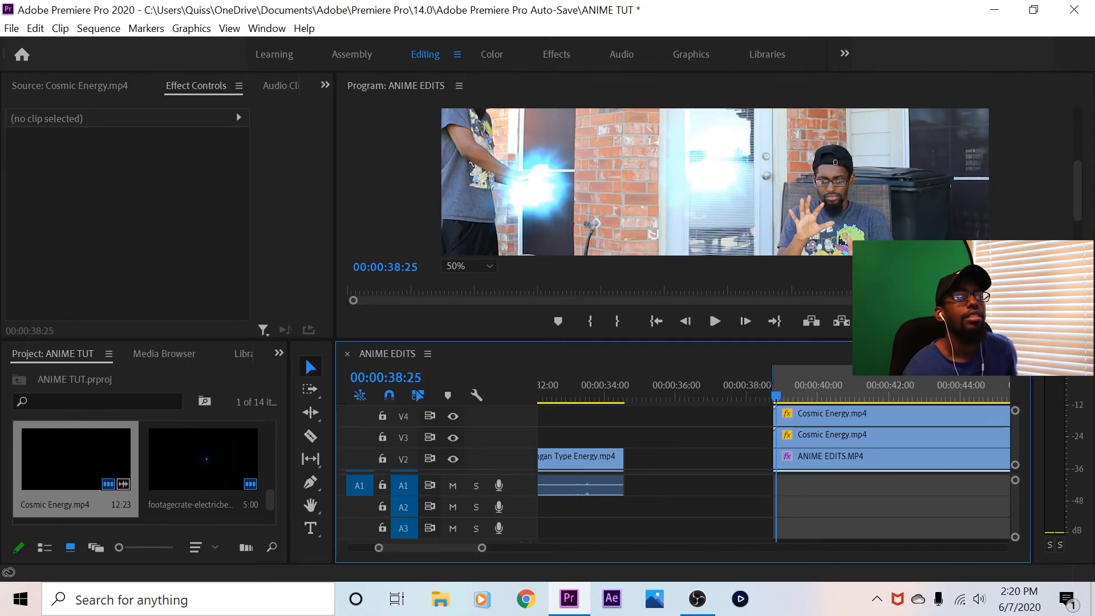
click(855, 415)
drag(133, 191, 97, 191)
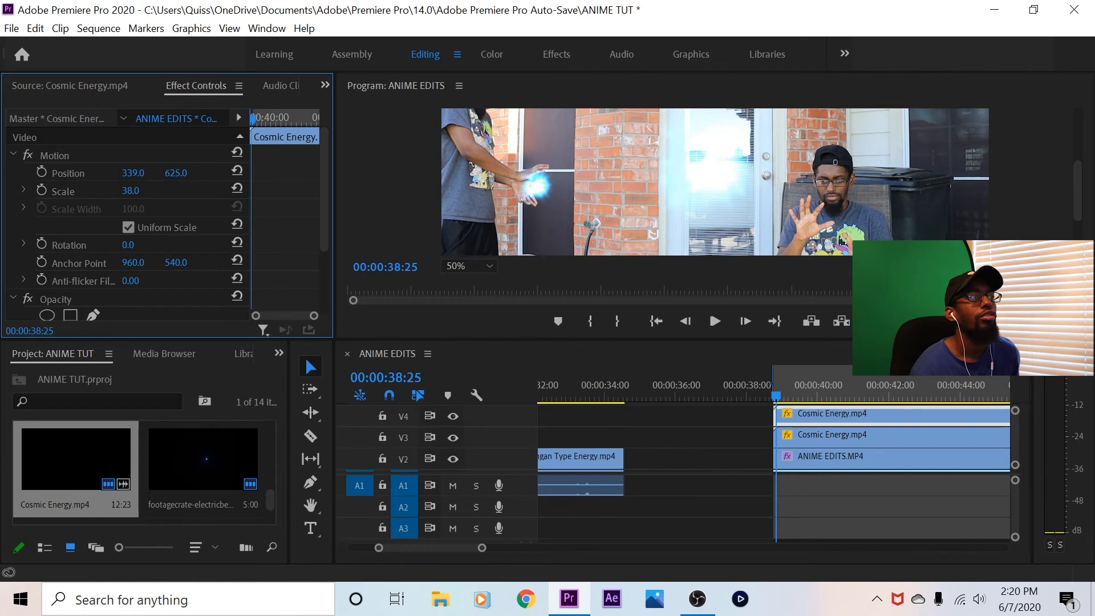
Step frame by frame through the start of the energy effect to check its size against the hands, returning to 00:00:38:24
click(685, 321)
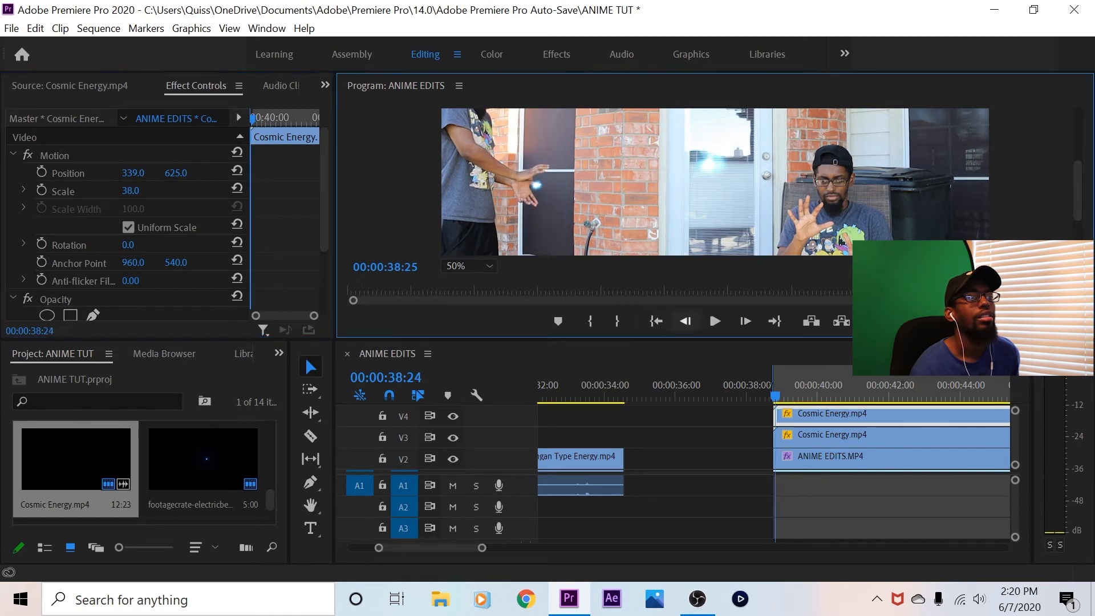
click(685, 321)
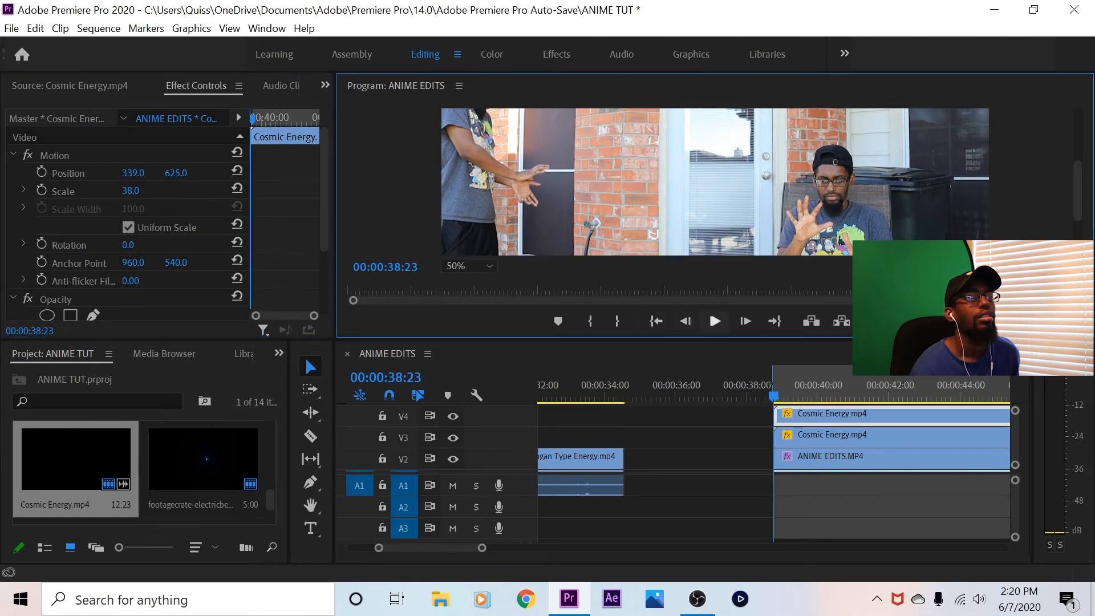
click(745, 321)
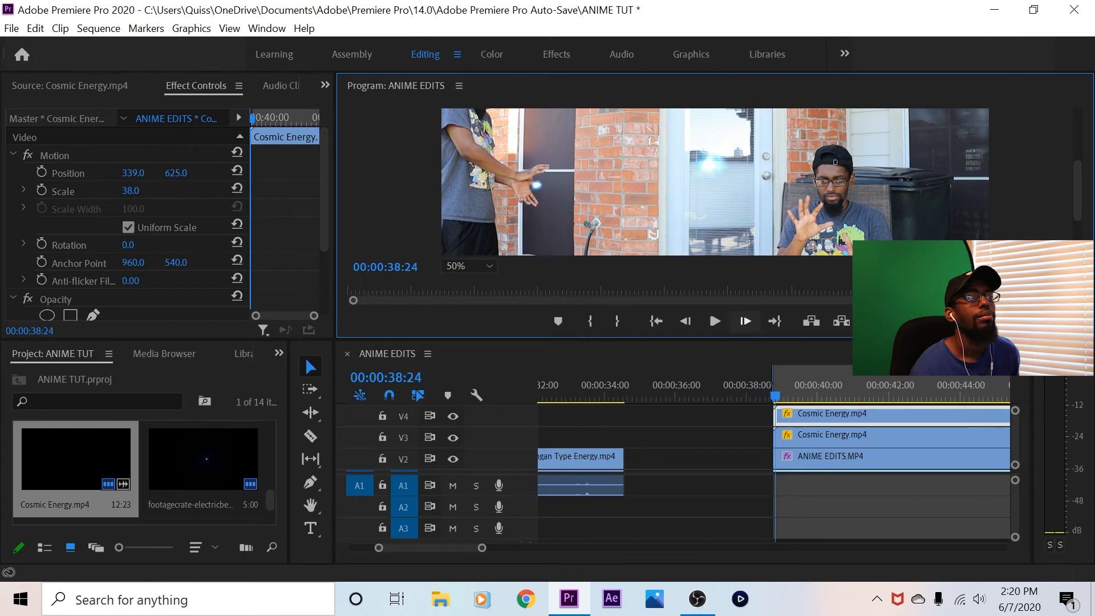
click(745, 321)
click(745, 321)
click(745, 321)
click(745, 321)
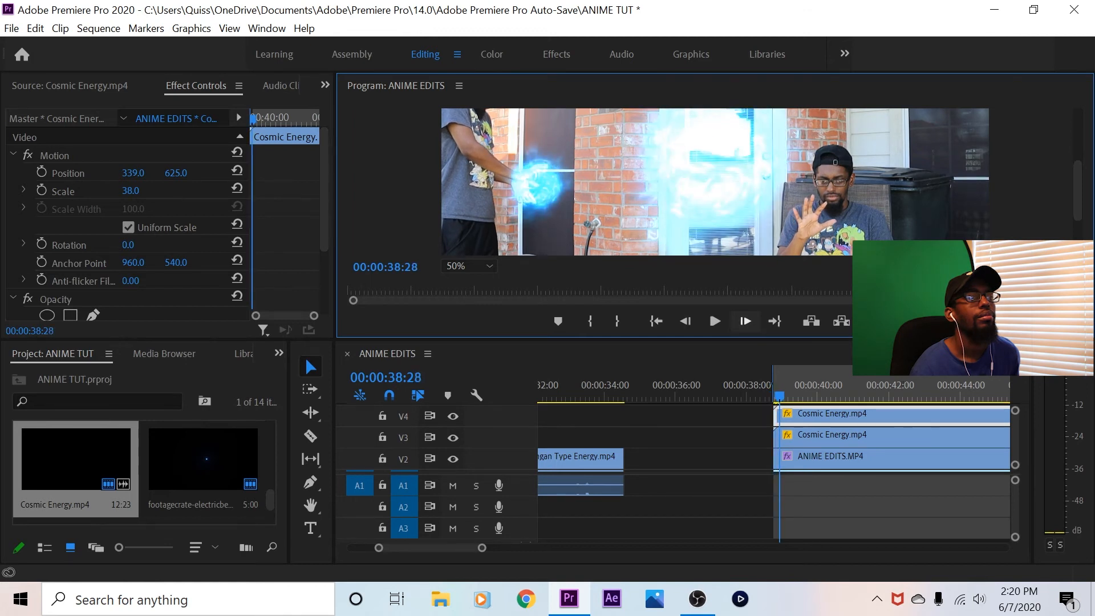
click(745, 321)
click(745, 321)
click(745, 321)
click(745, 321)
click(745, 321)
click(685, 321)
click(685, 321)
click(685, 321)
click(685, 321)
click(685, 321)
click(685, 321)
click(685, 321)
click(685, 321)
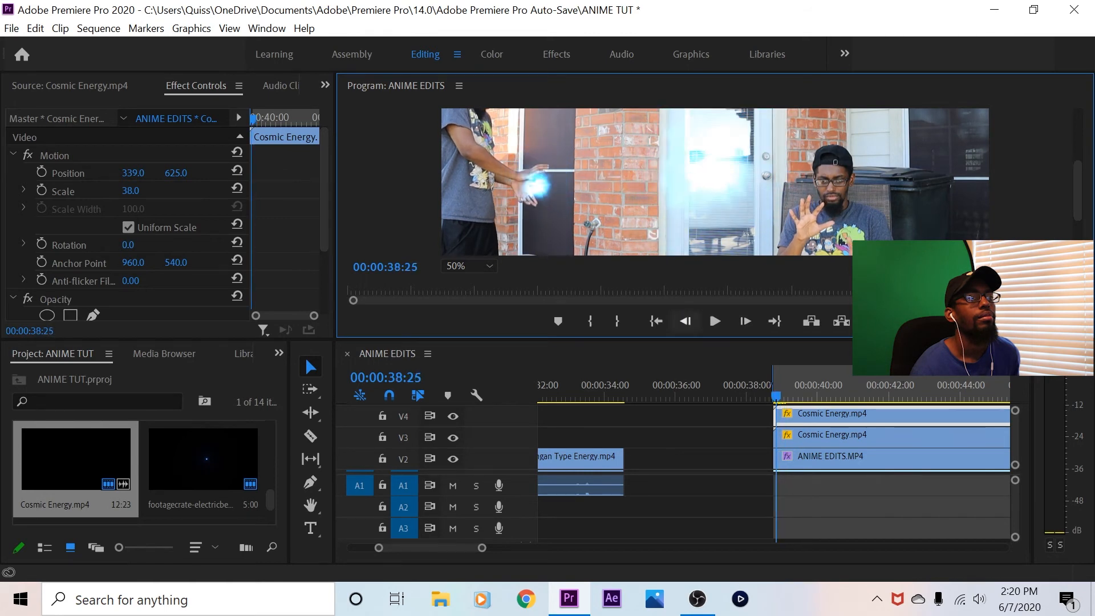
click(685, 321)
click(684, 321)
click(685, 321)
click(746, 321)
click(745, 321)
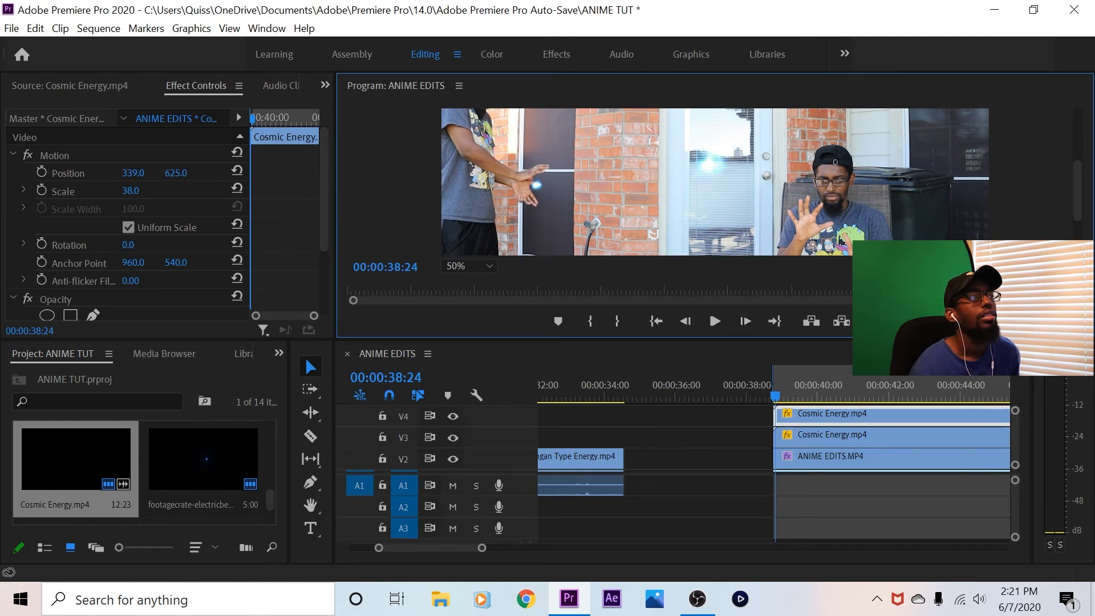
Set the V4 Cosmic Energy clip's scale to 24 and enable Scale and Position keyframes at 00:00:38:24
drag(131, 191, 128, 191)
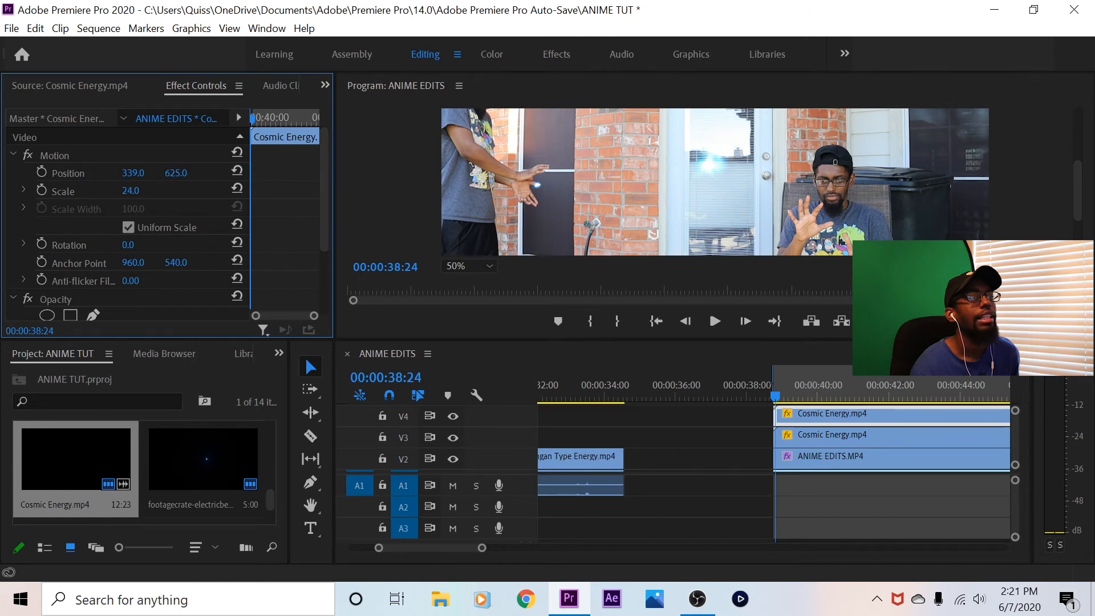
click(41, 190)
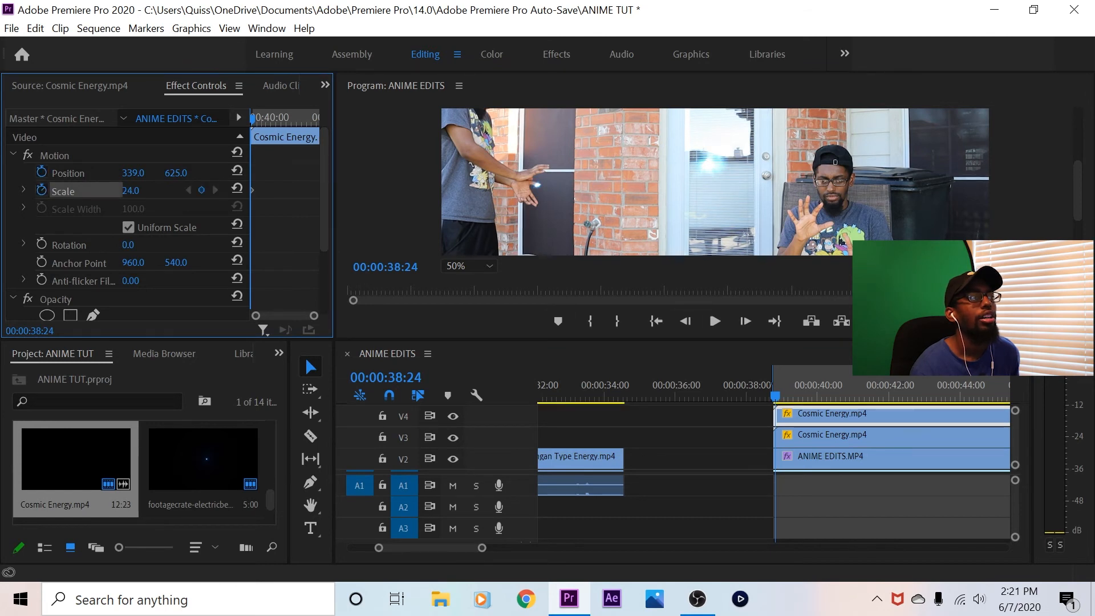
click(41, 172)
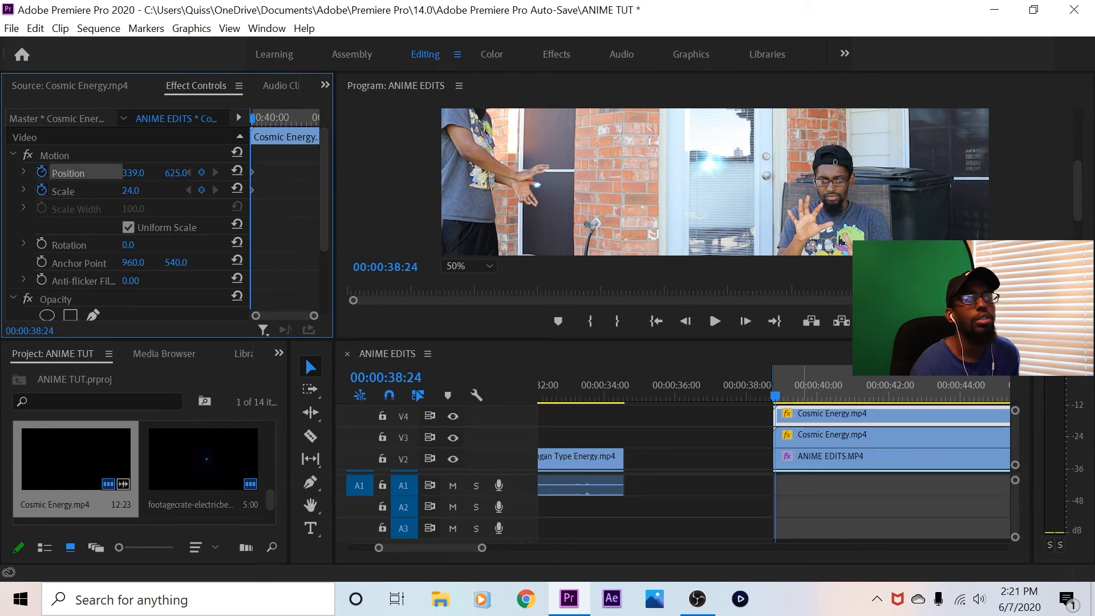
click(746, 321)
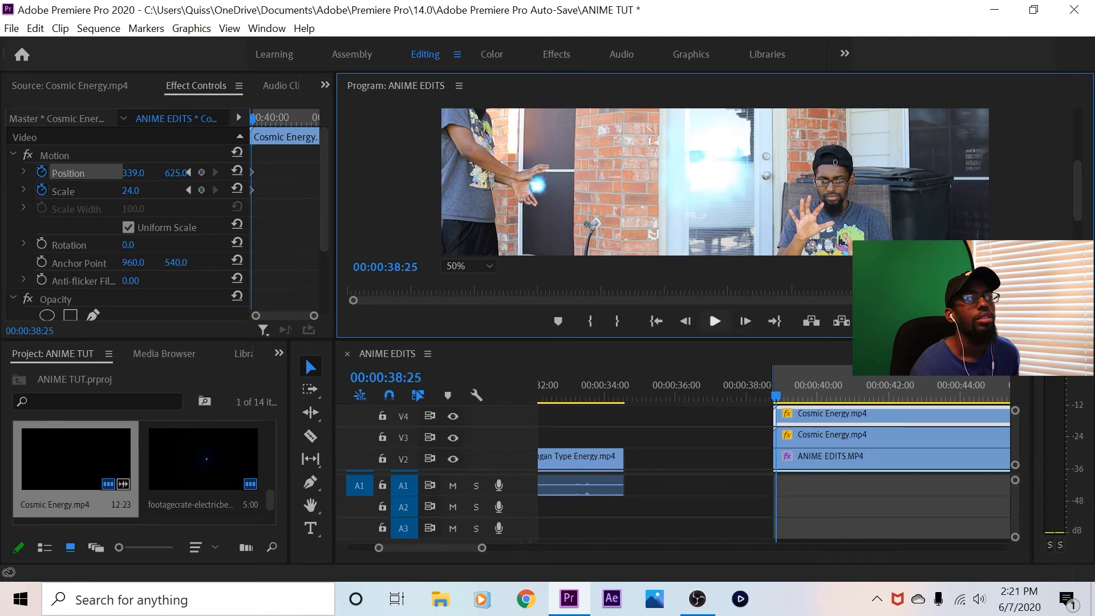
click(686, 321)
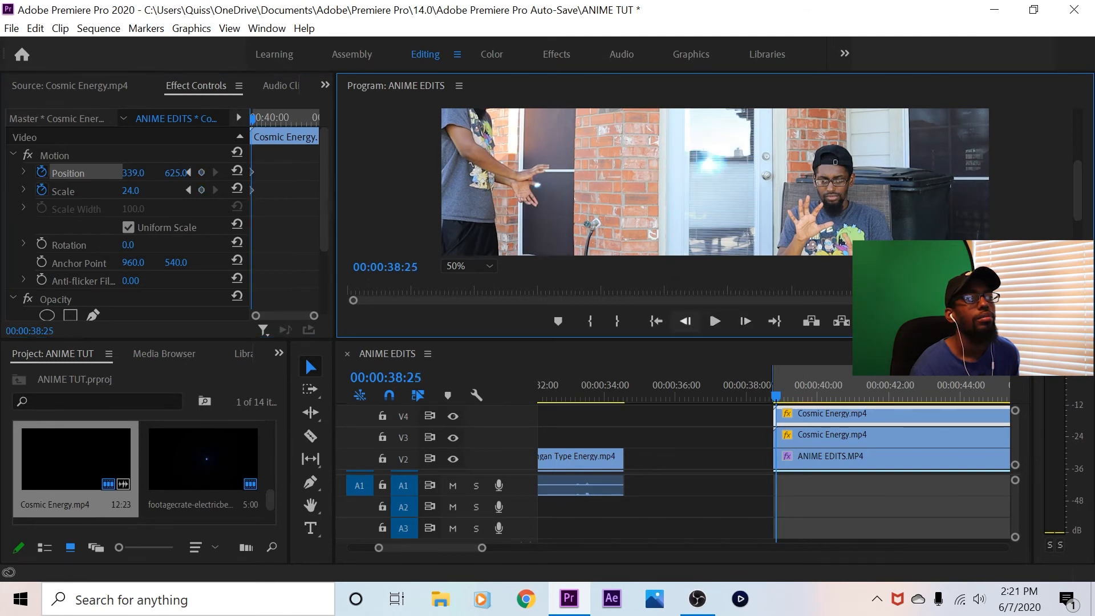
click(745, 321)
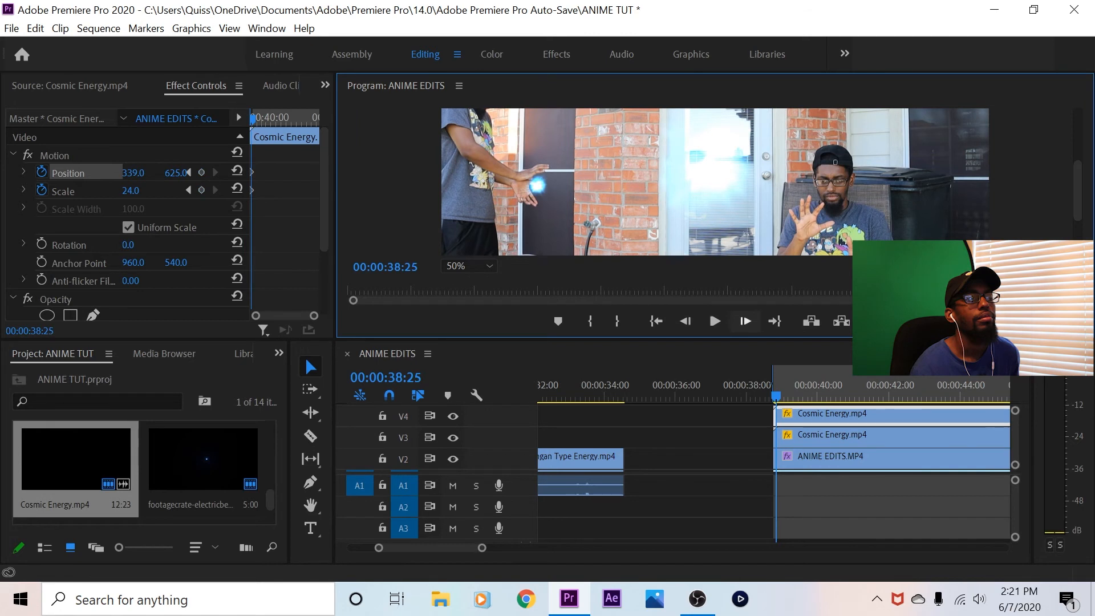
Advance the playhead to 00:00:39:11, enable Rotation keyframes on the V4 Cosmic Energy clip and set its rotation to 112°
click(745, 321)
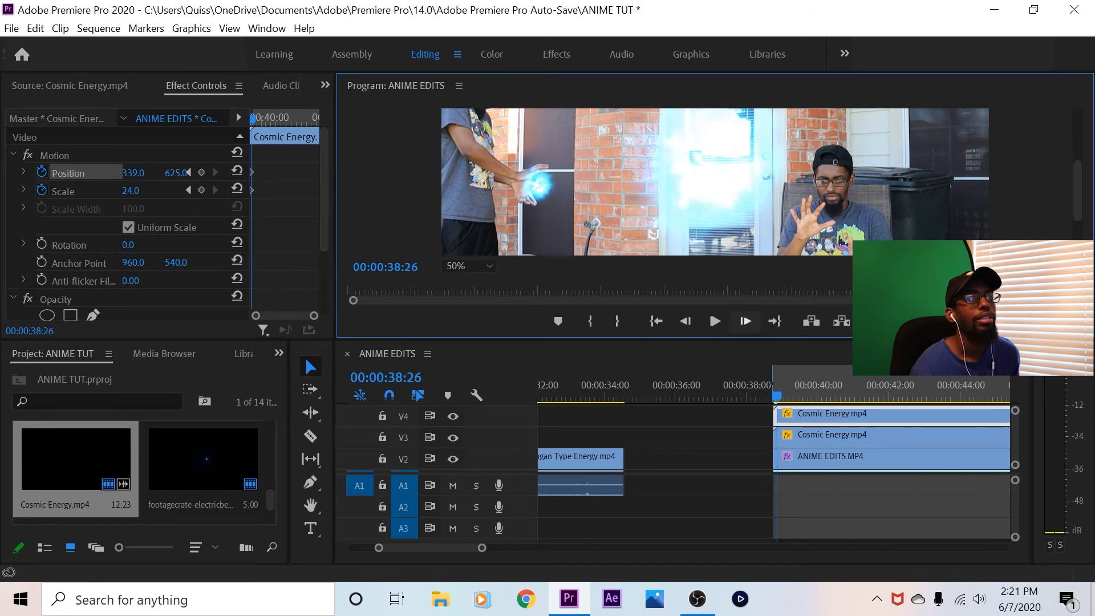
click(745, 321)
click(745, 321)
click(745, 321)
click(745, 321)
click(746, 321)
click(746, 321)
click(746, 321)
click(746, 321)
click(745, 321)
click(745, 321)
click(746, 321)
click(745, 321)
click(746, 321)
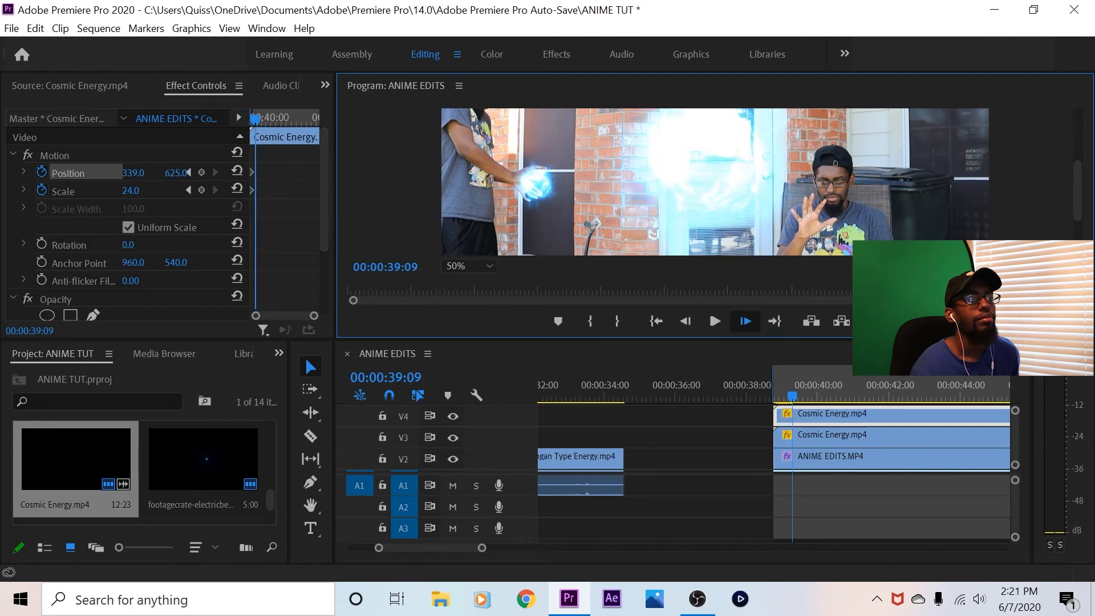
click(745, 321)
click(746, 321)
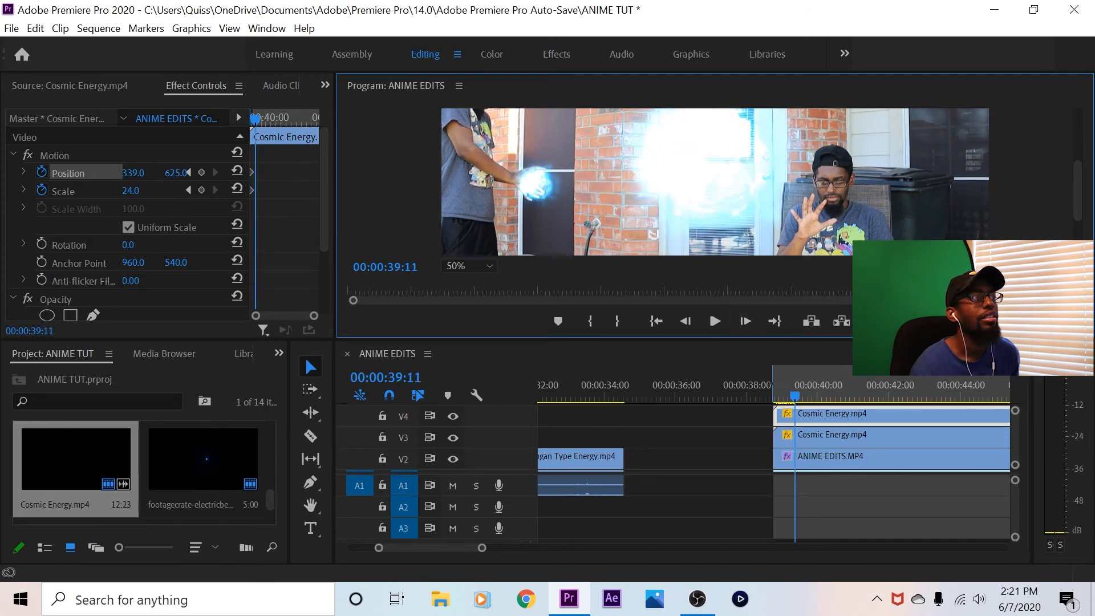
click(132, 172)
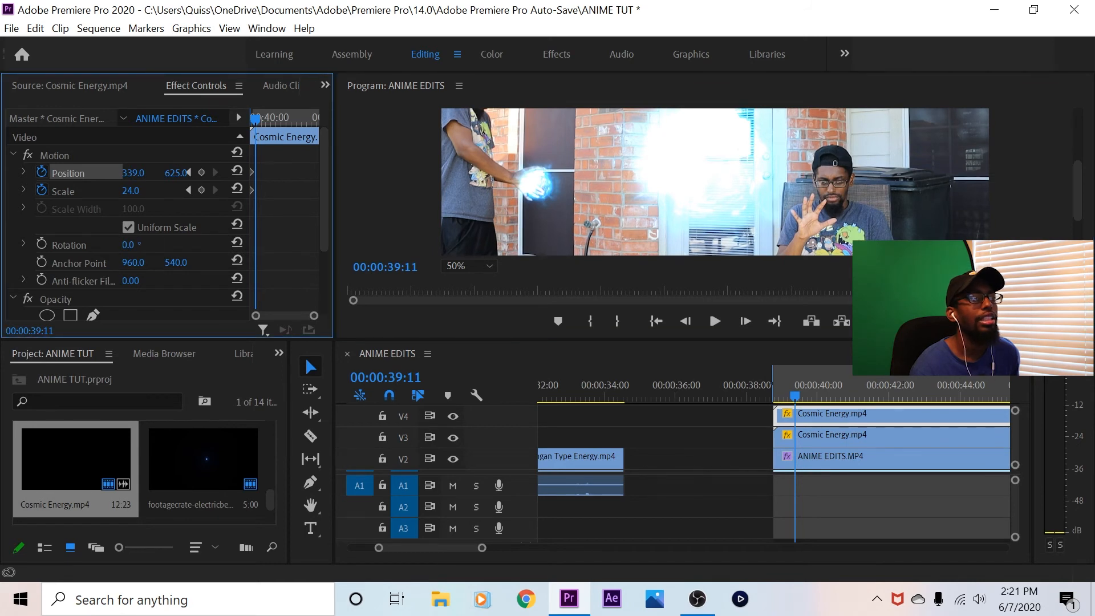
click(42, 244)
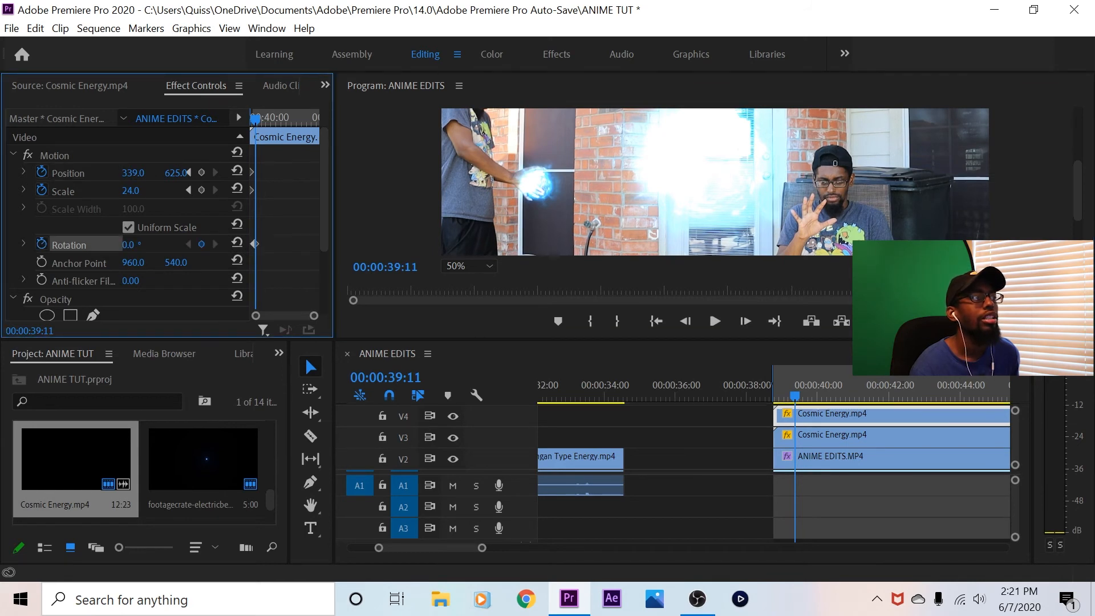
drag(128, 245, 192, 245)
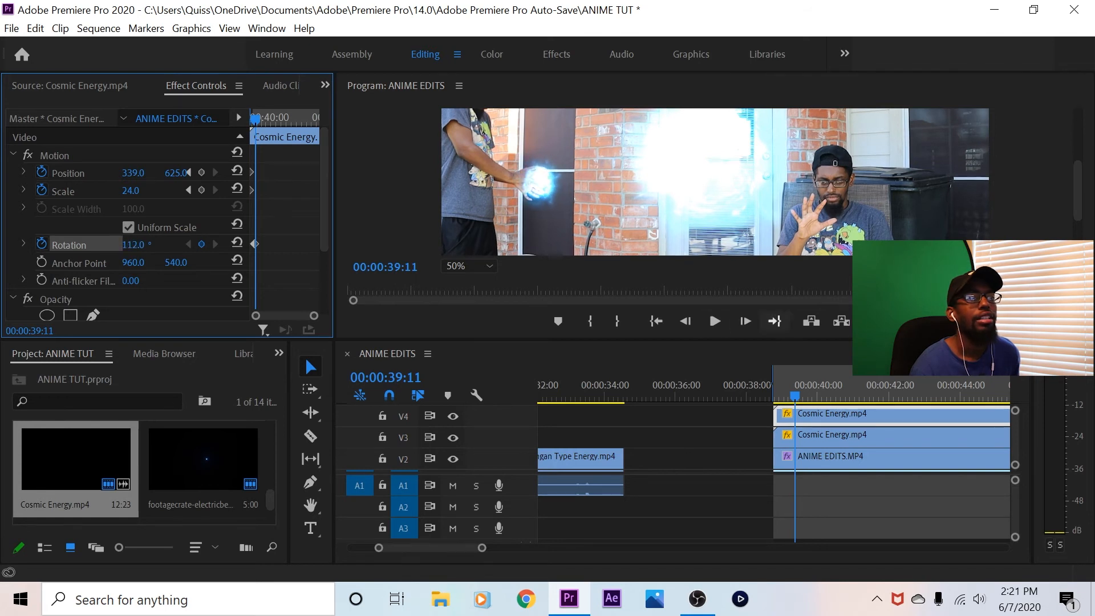
Advance the playhead to 00:00:39:15 and keyframe the V4 Cosmic Energy clip's position at 361, 638
click(746, 321)
click(745, 321)
click(745, 321)
click(746, 321)
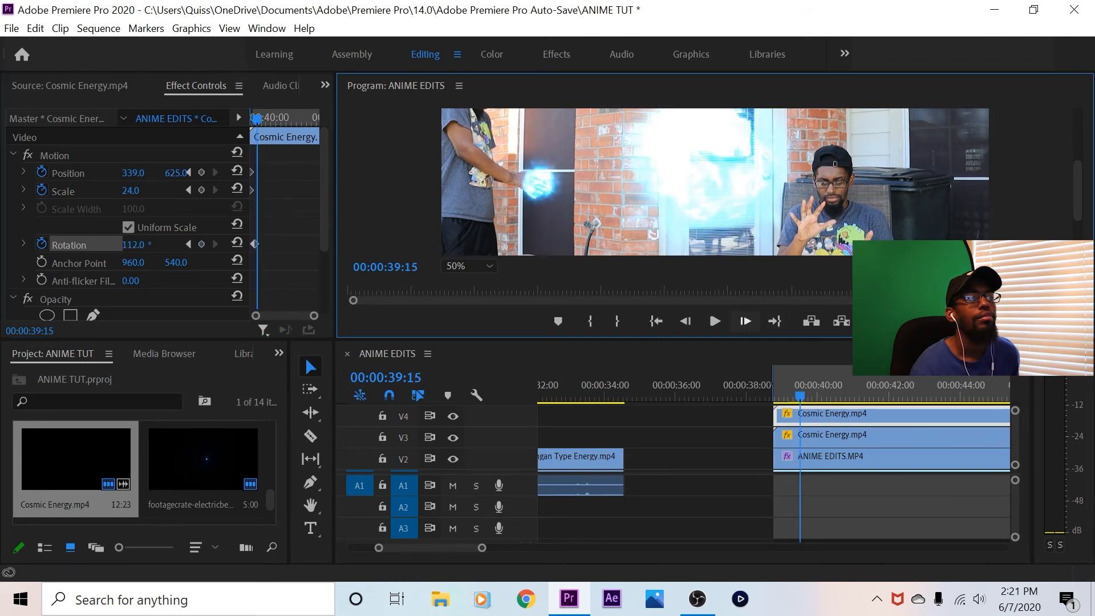
drag(131, 173, 145, 173)
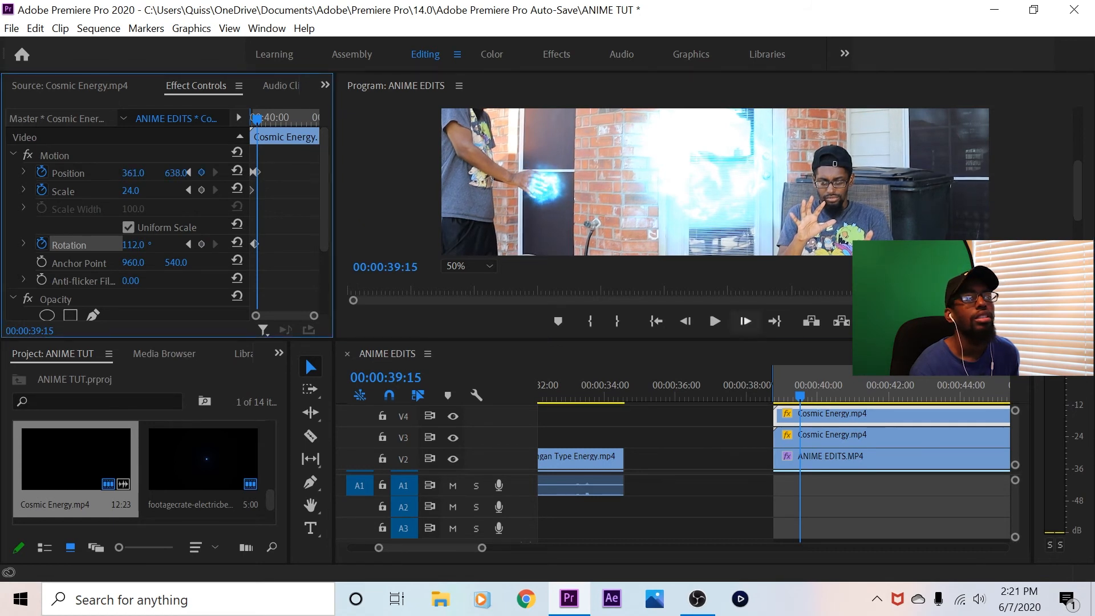
At 00:00:39:20, keyframe the V4 Cosmic Energy clip's position at 341, 638 and its rotation at 175°
click(746, 321)
key(Right)
key(Right)
key(Right)
key(Right)
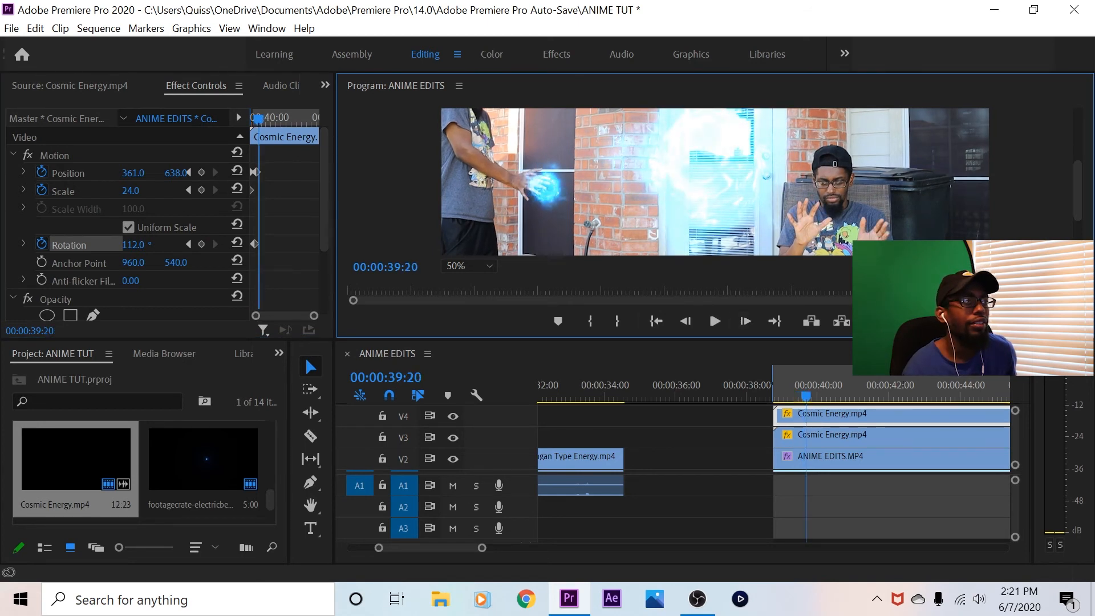
drag(133, 173, 122, 173)
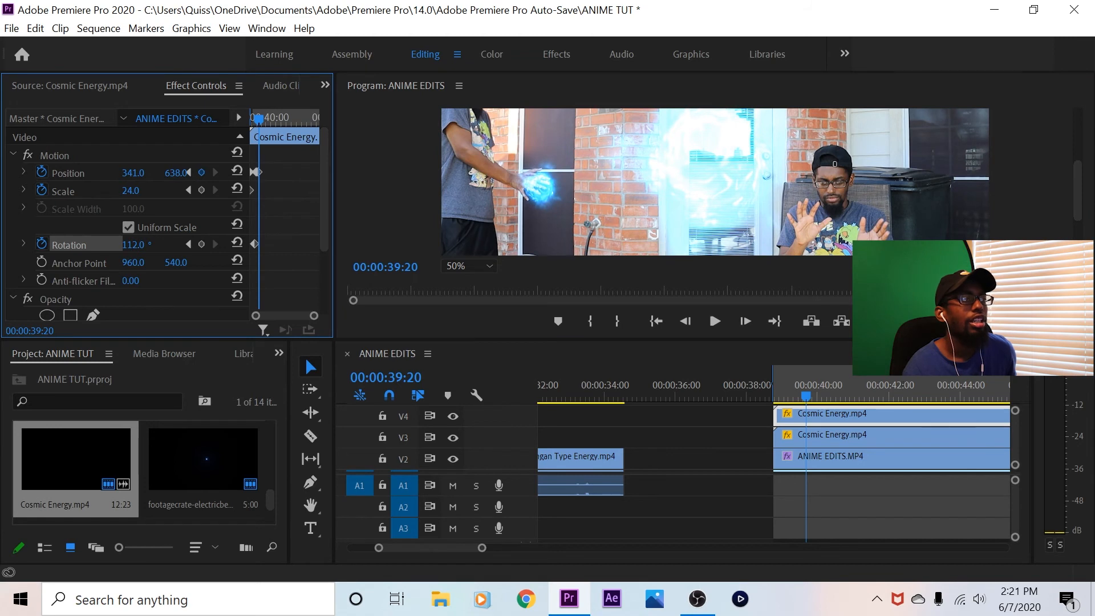
click(131, 191)
key(Return)
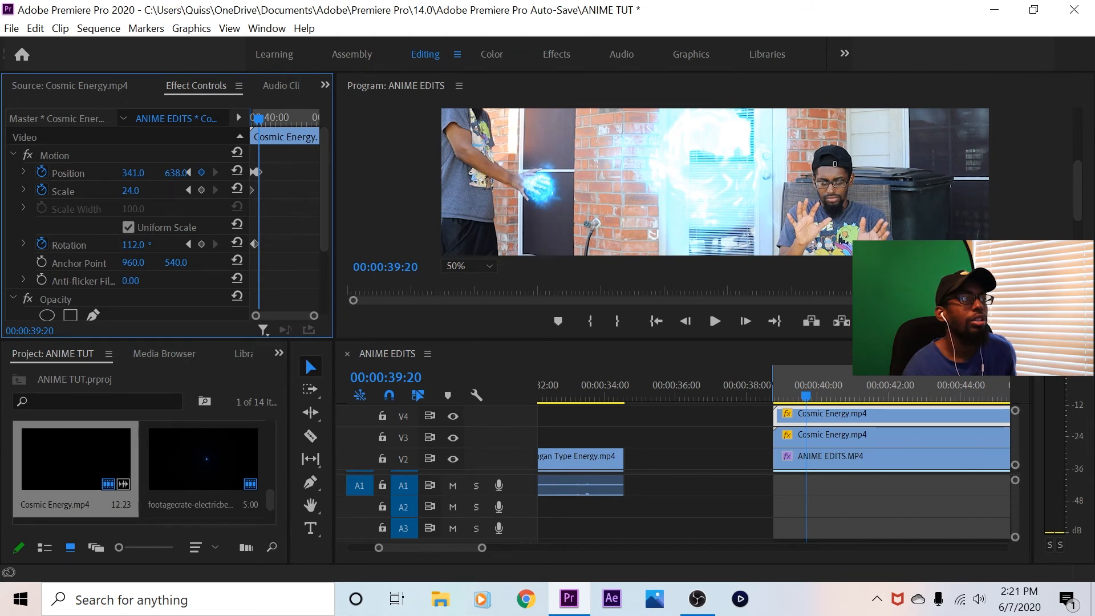
drag(132, 245, 162, 244)
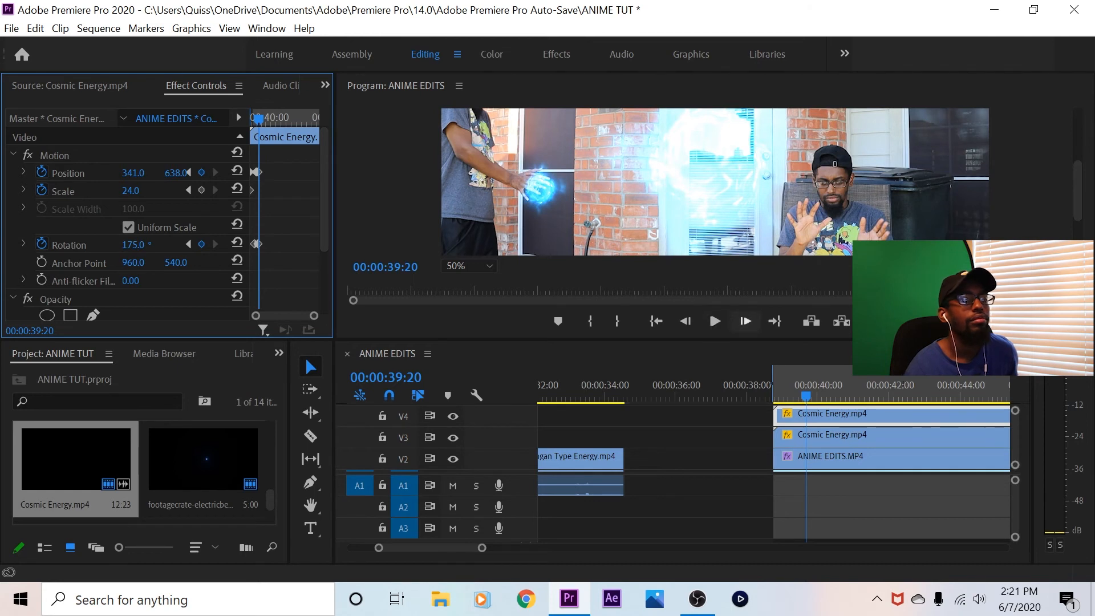
At 00:00:40:00, keyframe the V4 Cosmic Energy clip's position at 341, 624 and its rotation at 235°
click(746, 321)
click(745, 321)
key(Right)
key(Right)
key(Right)
key(Right)
key(Right)
key(Right)
key(Right)
key(Right)
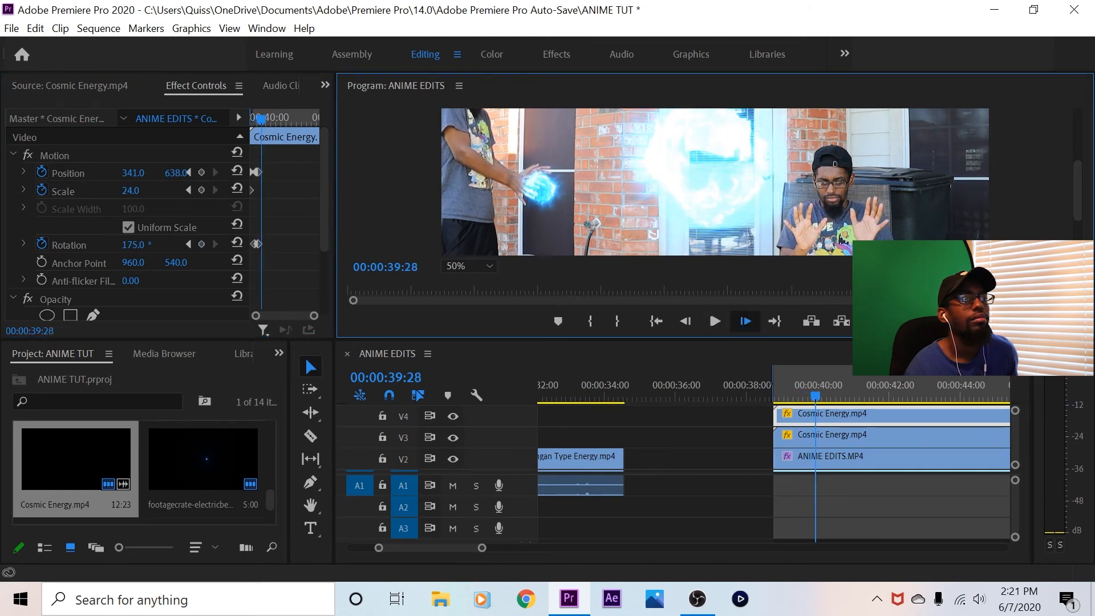
drag(176, 172, 167, 173)
drag(133, 244, 167, 244)
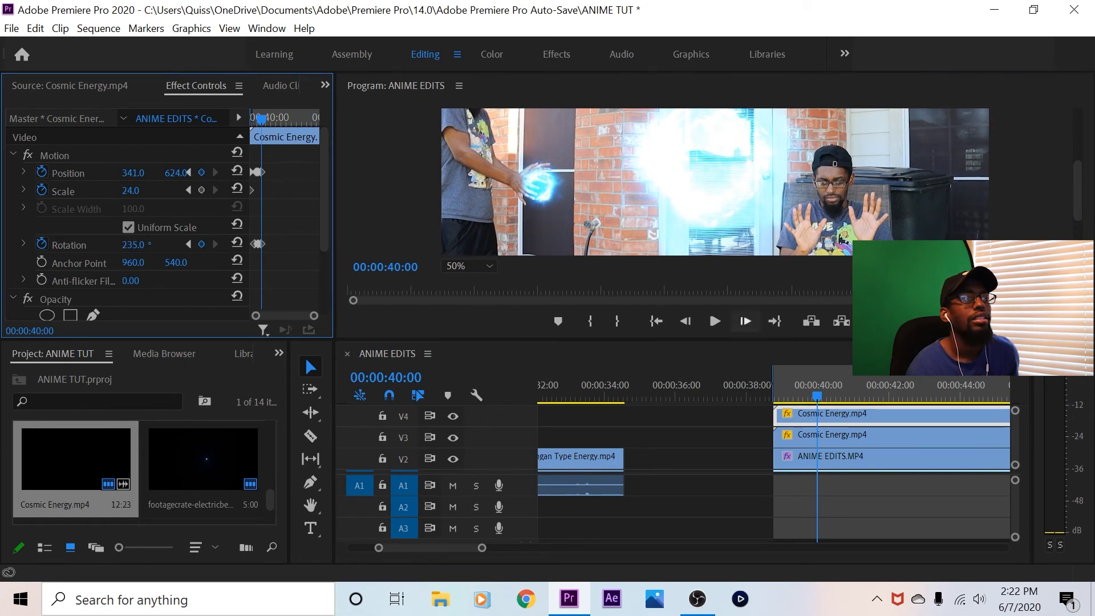
At 00:00:40:08, keyframe the V4 Cosmic Energy clip's position at 341, 595 and its rotation at 343°
click(745, 321)
click(746, 320)
click(745, 320)
click(745, 320)
click(745, 321)
click(745, 320)
click(746, 321)
click(745, 320)
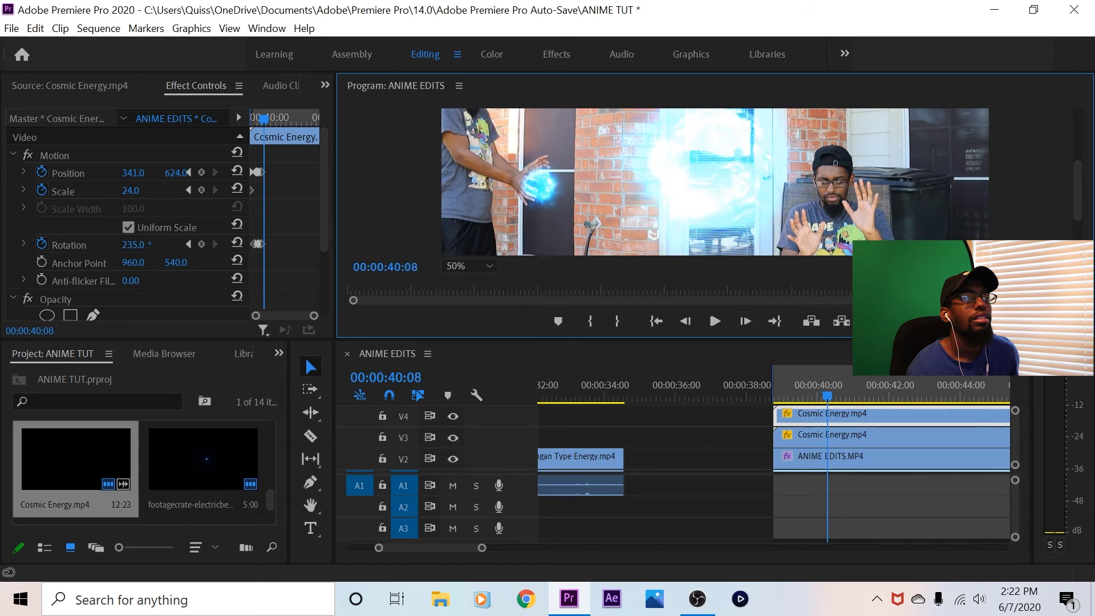
drag(133, 244, 194, 244)
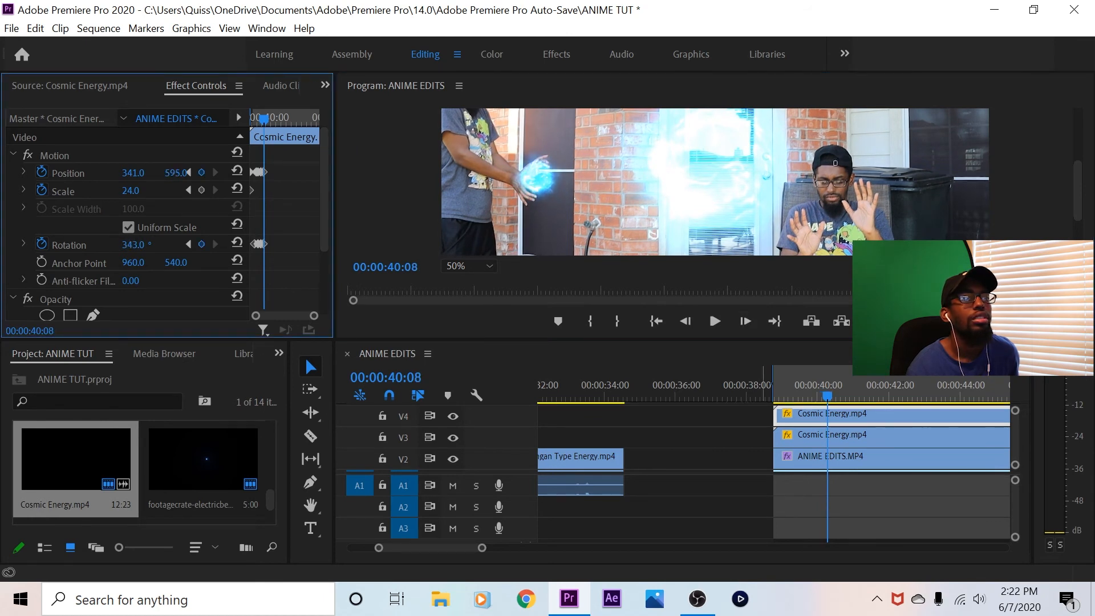
Advance the playhead to 00:00:40:14 and keyframe the V4 Cosmic Energy clip's position at 372, 557
click(746, 320)
click(745, 321)
click(746, 321)
click(745, 320)
click(745, 320)
click(745, 320)
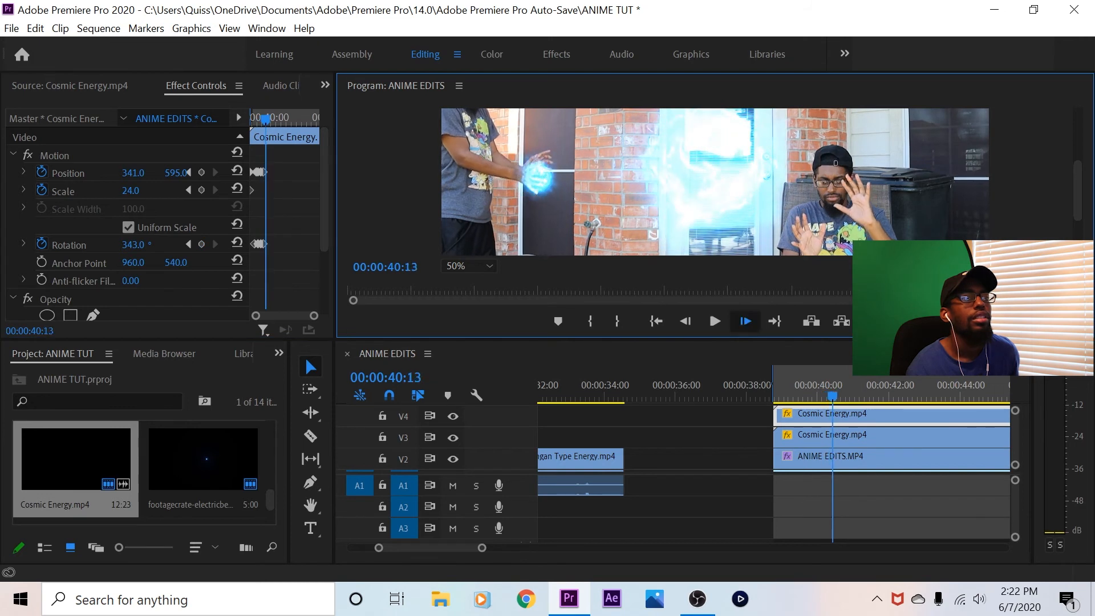
click(132, 173)
mouse_move(176, 173)
mouse_down()
mouse_move(151, 172)
mouse_move(167, 173)
mouse_up()
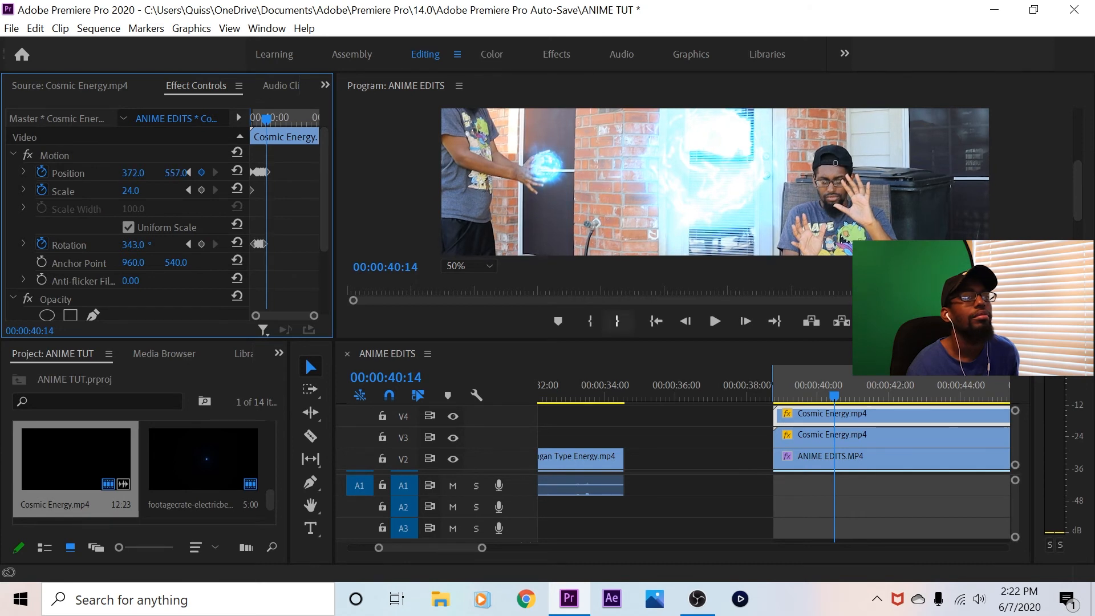
Advance the playhead to 00:00:40:19 and keyframe the V4 Cosmic Energy clip's position at 372, 525
click(745, 321)
click(746, 321)
click(745, 321)
click(745, 321)
click(745, 321)
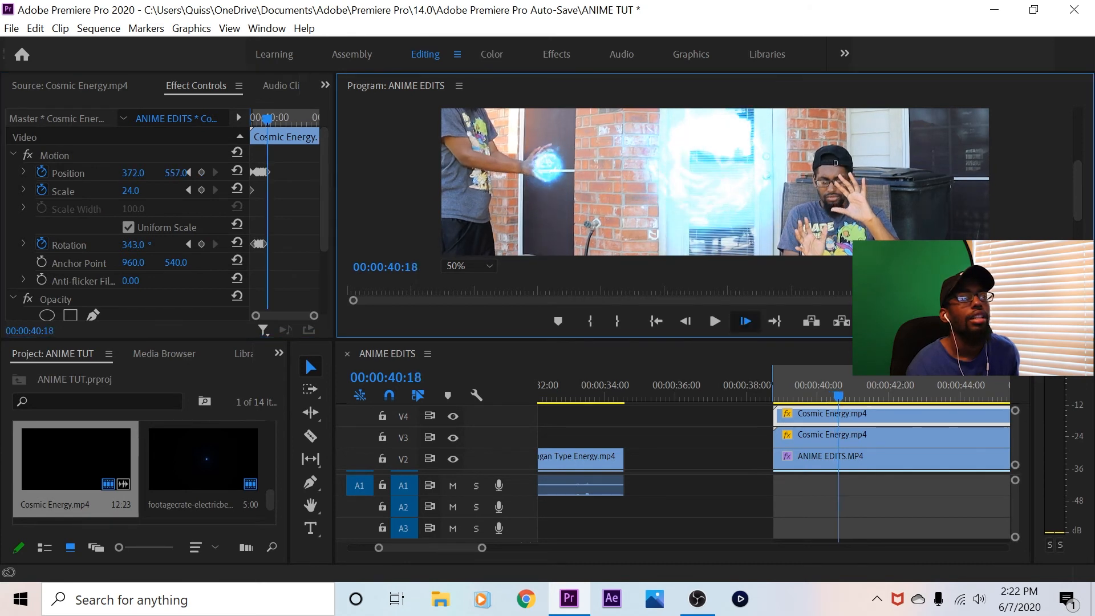
drag(176, 173, 157, 172)
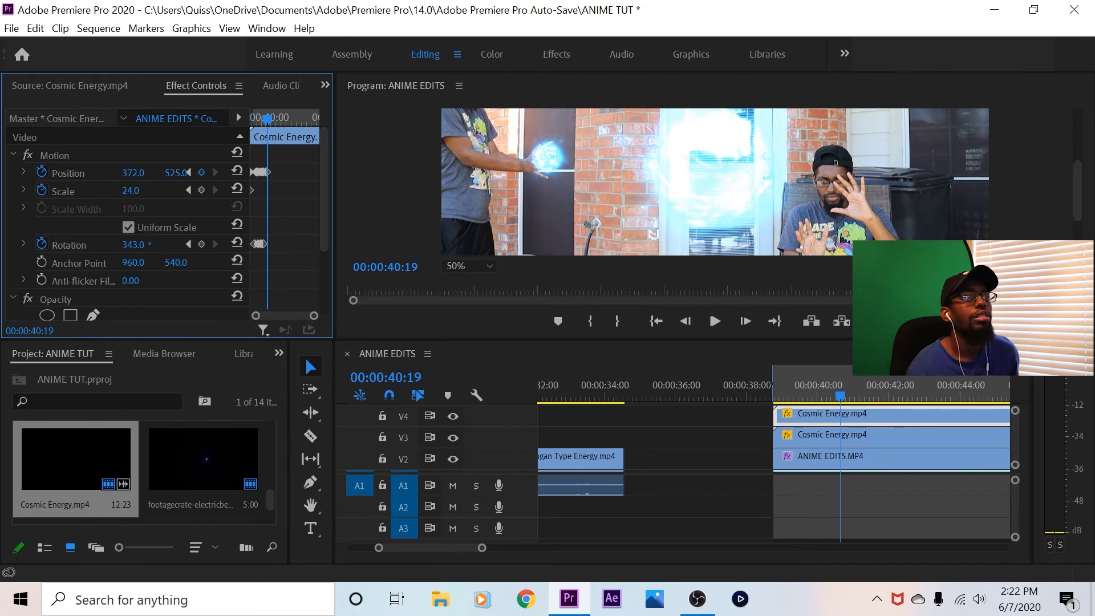
At 00:00:40:23, keyframe the V4 Cosmic Energy clip's position at 403, 500 and its rotation at 1x90°
click(745, 321)
click(745, 321)
click(745, 321)
click(745, 321)
drag(175, 173, 150, 173)
drag(133, 245, 194, 245)
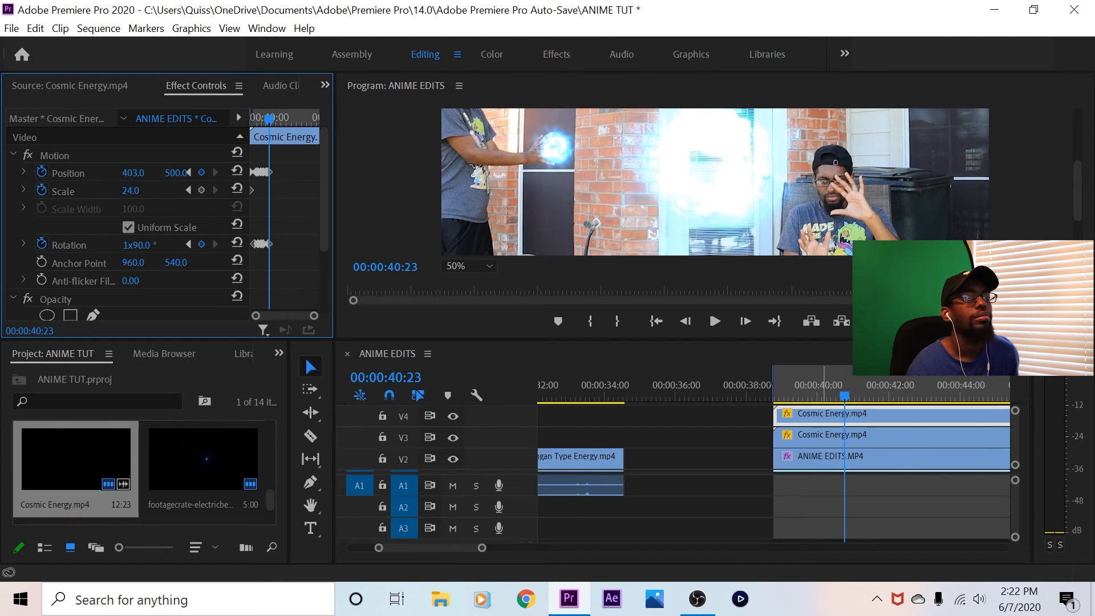
Split the fourth shot's clips on tracks V1 to V4 at 00:00:40:25 with the Razor tool
click(746, 321)
click(745, 321)
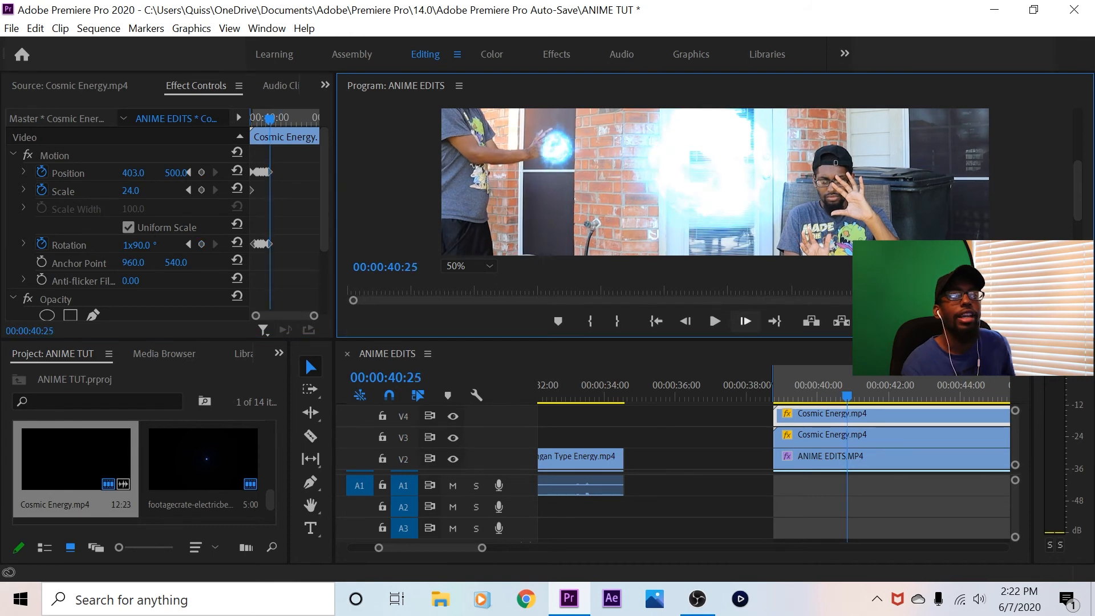
click(310, 436)
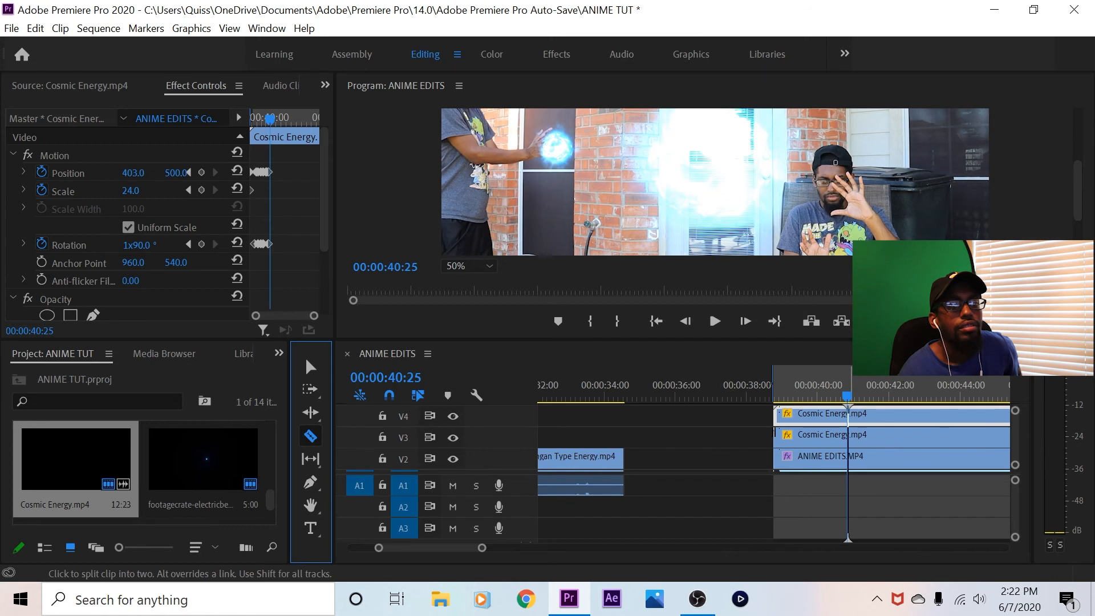
click(848, 415)
click(847, 434)
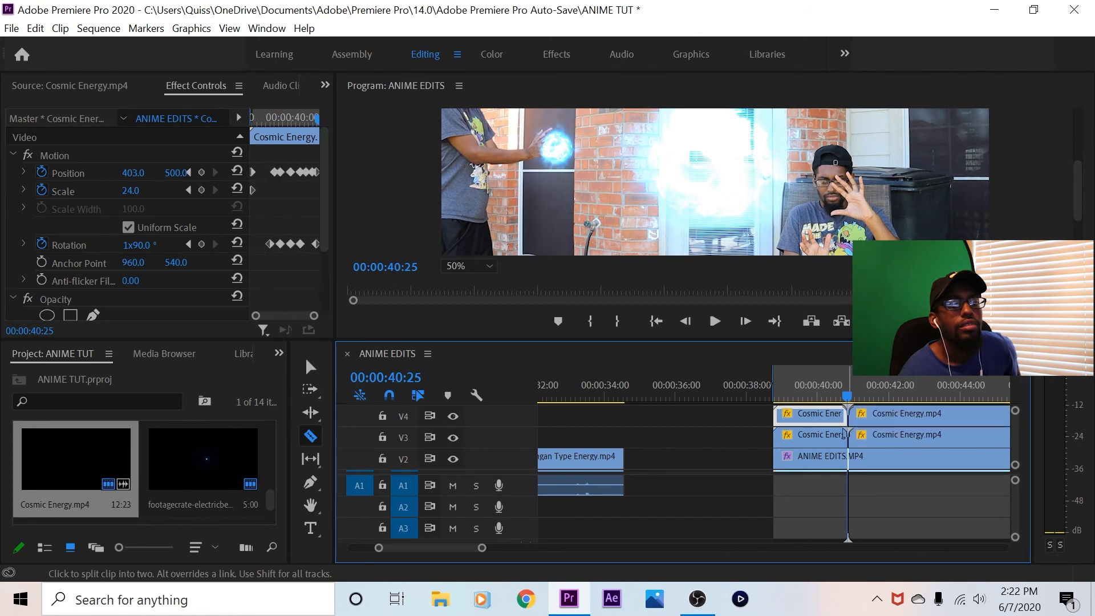
click(848, 456)
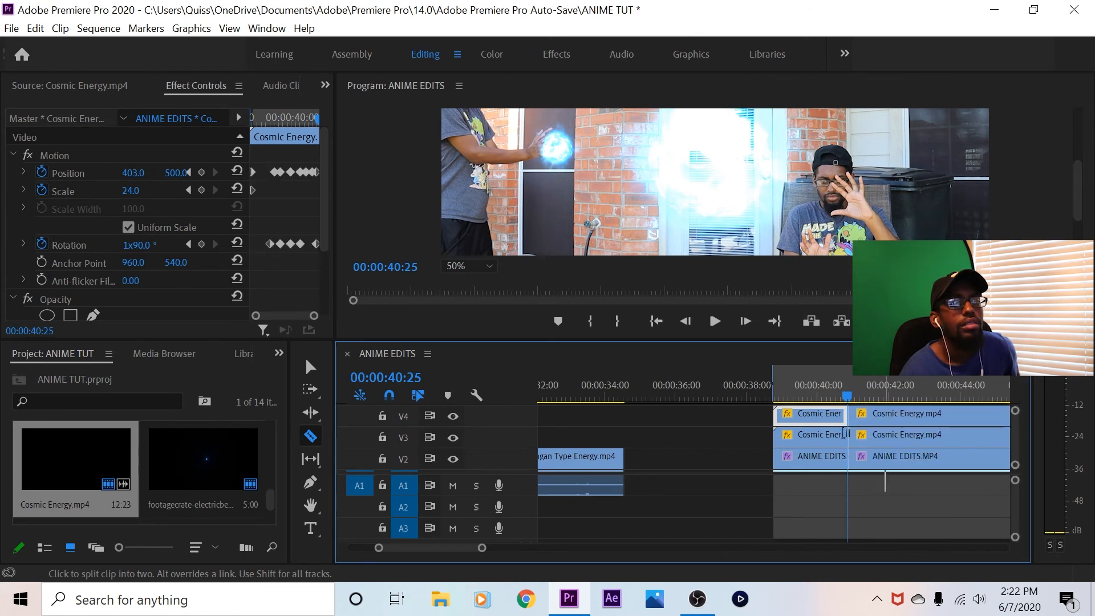
drag(1015, 439, 1015, 443)
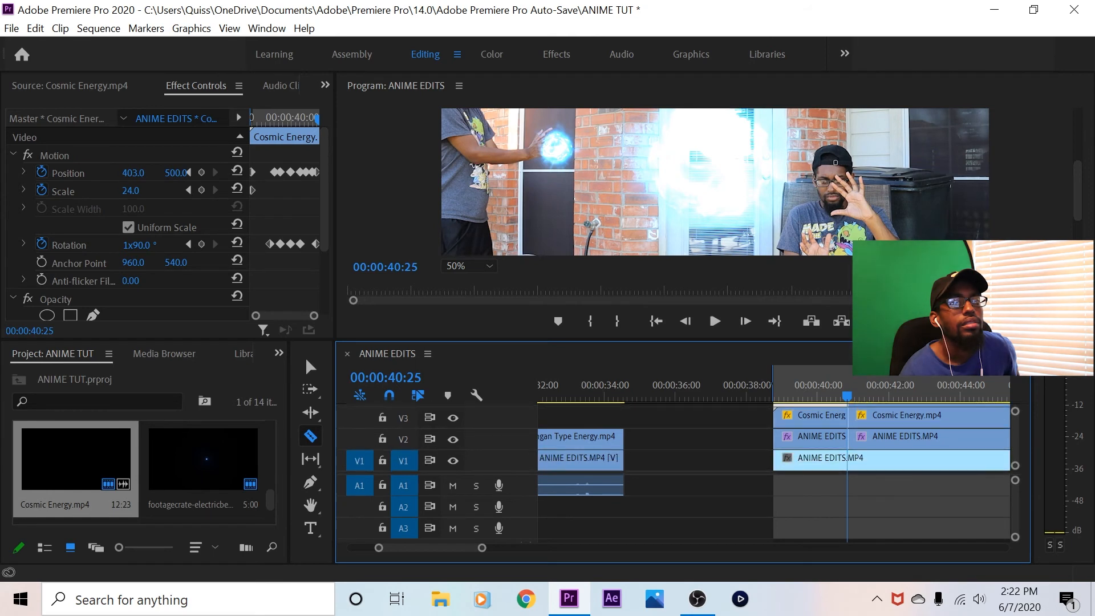
click(848, 458)
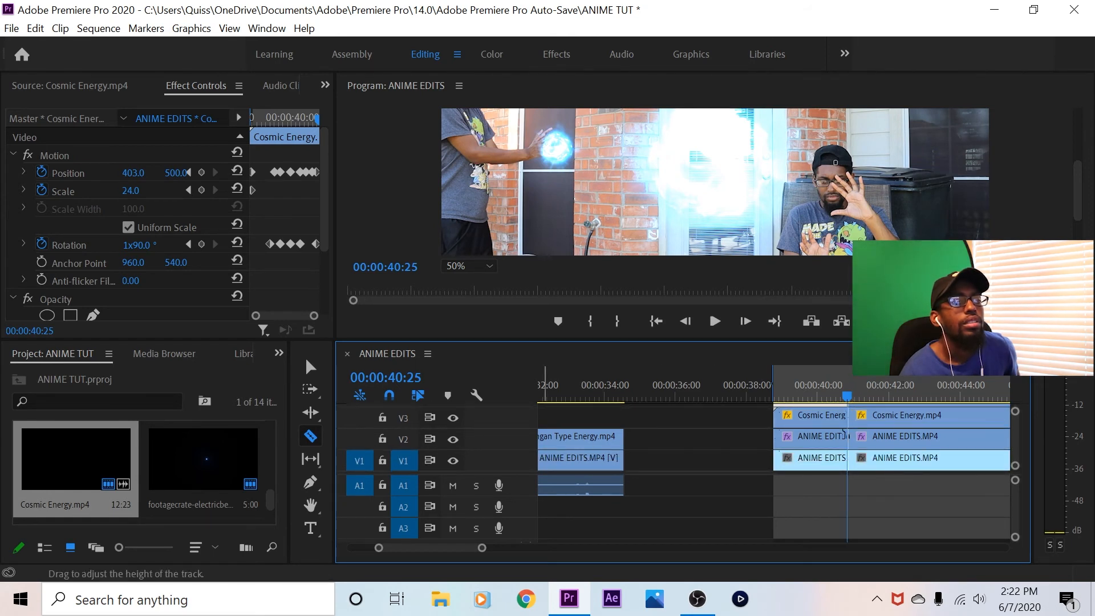
key(v)
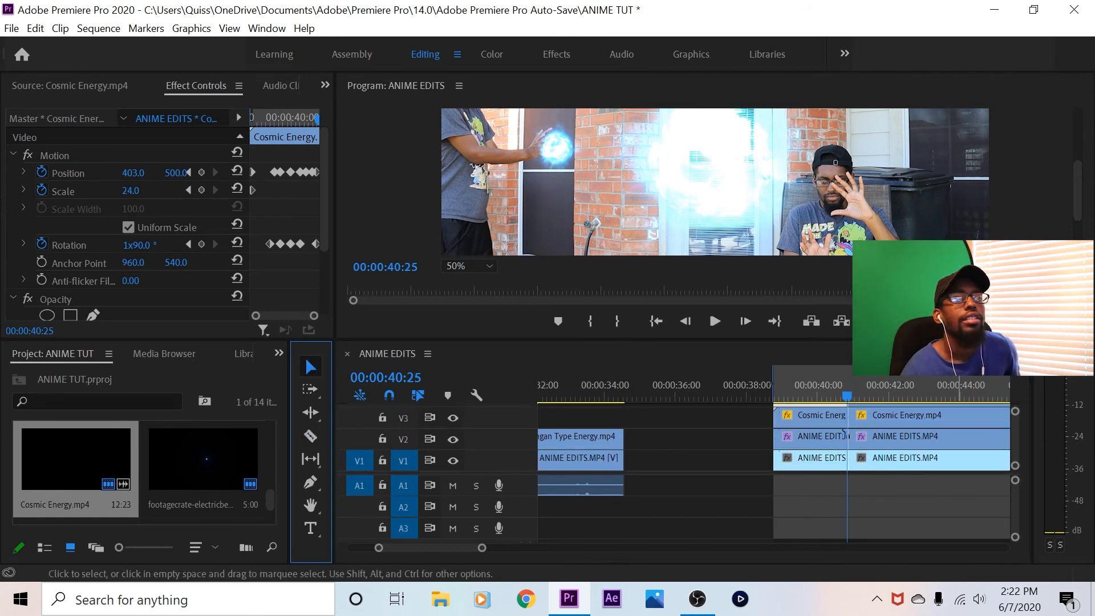
Delete the clip portions after the 00:00:40:25 cut on tracks V1 to V4
click(908, 417)
right_click(908, 418)
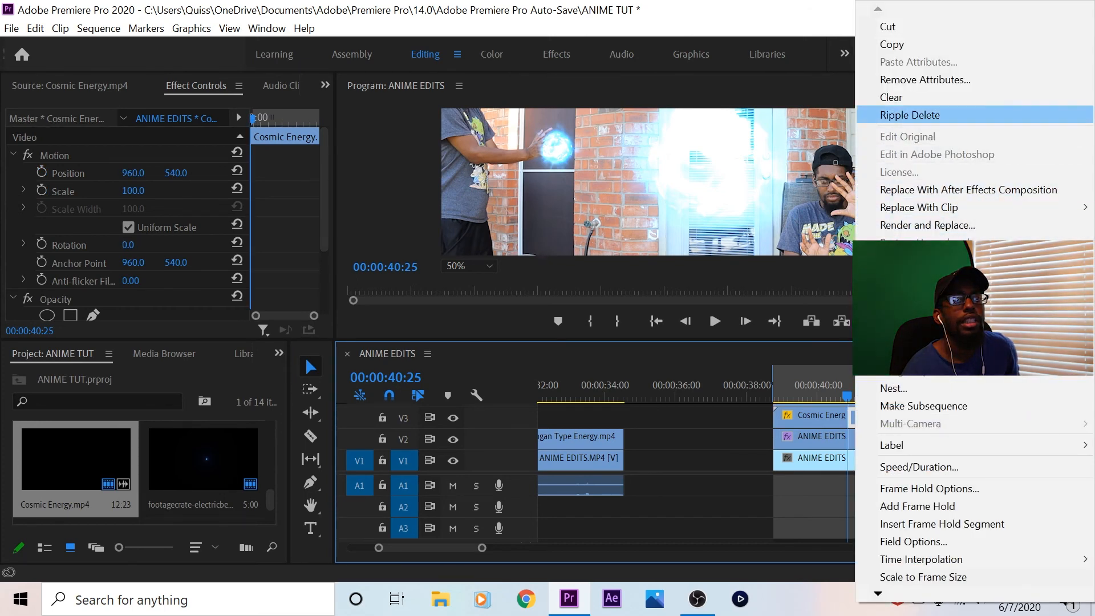
click(901, 97)
click(907, 439)
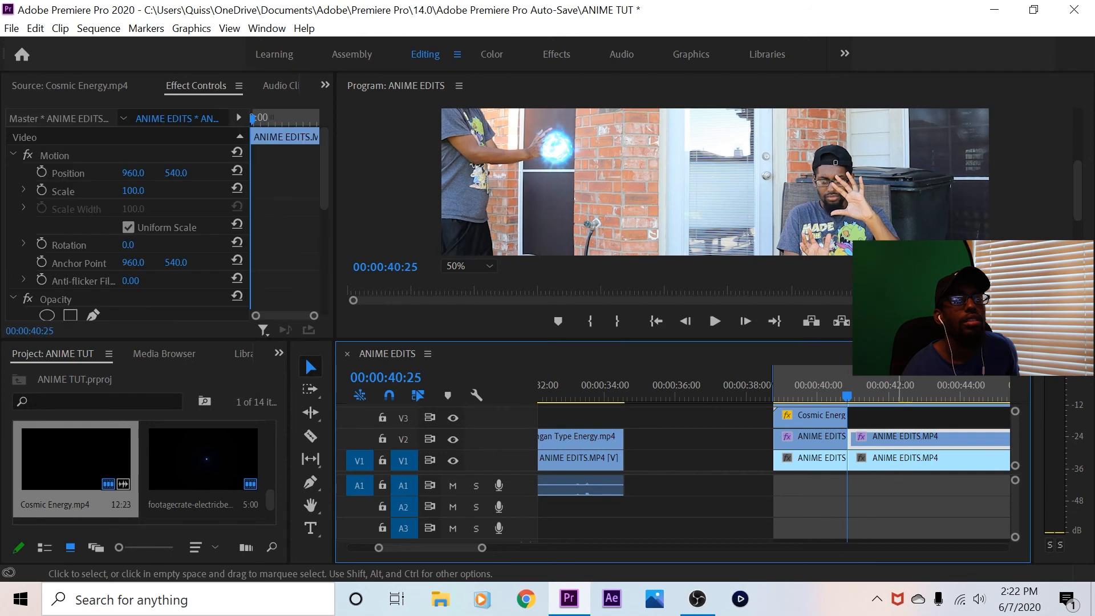
right_click(908, 439)
click(901, 97)
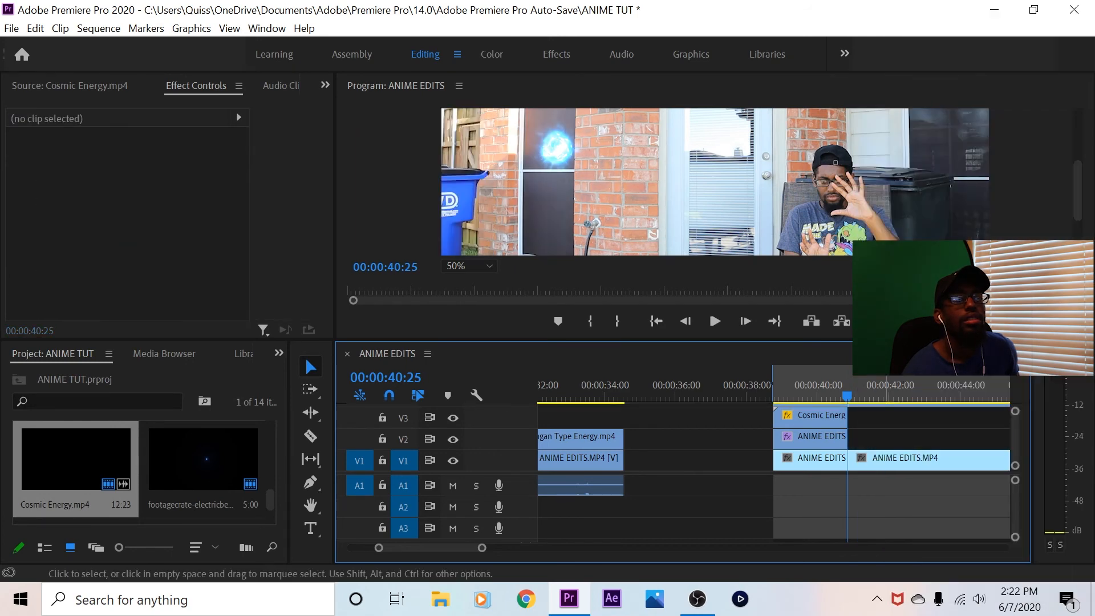
right_click(908, 459)
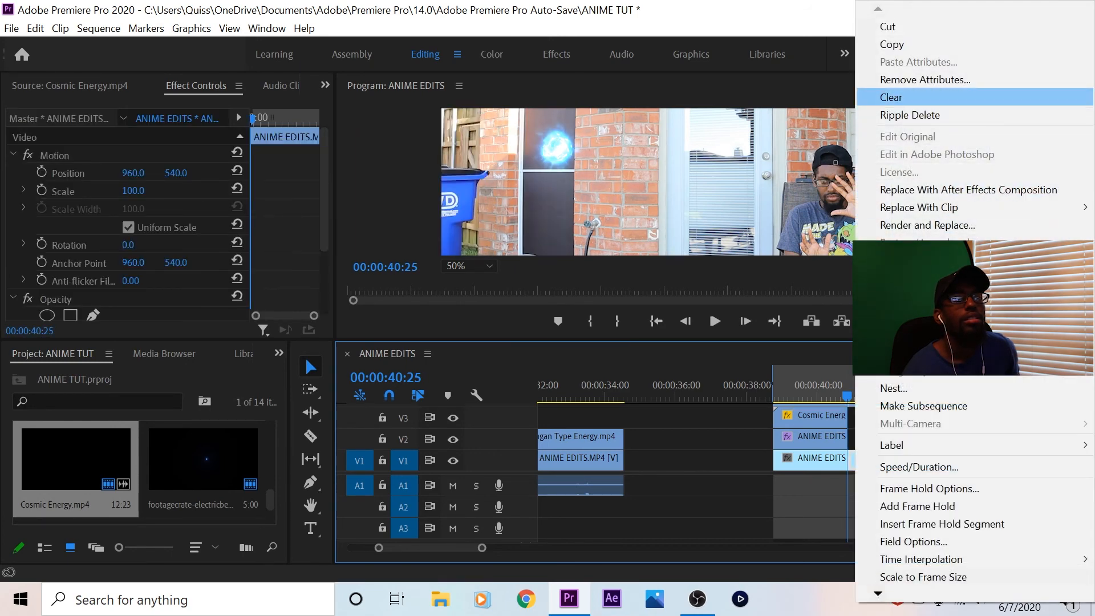
click(901, 98)
scroll(908, 438, up, 2)
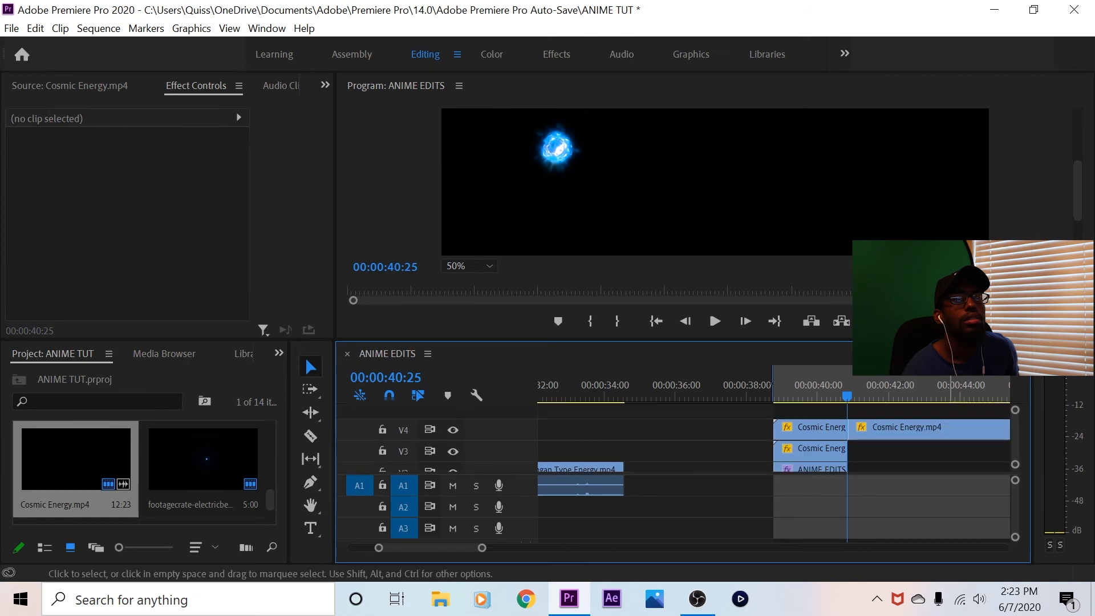
right_click(908, 430)
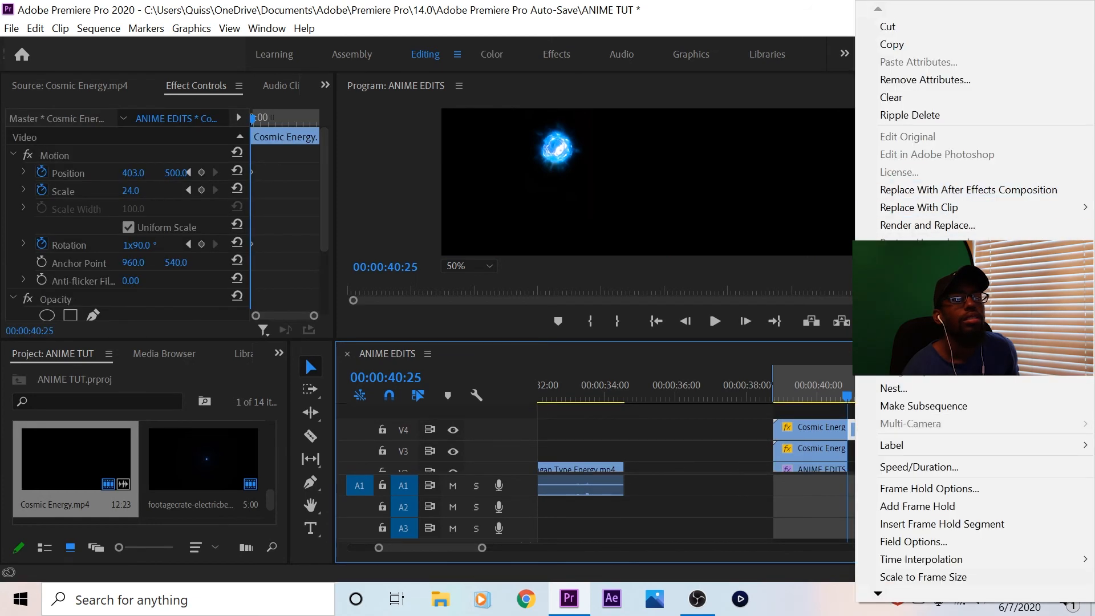
click(901, 97)
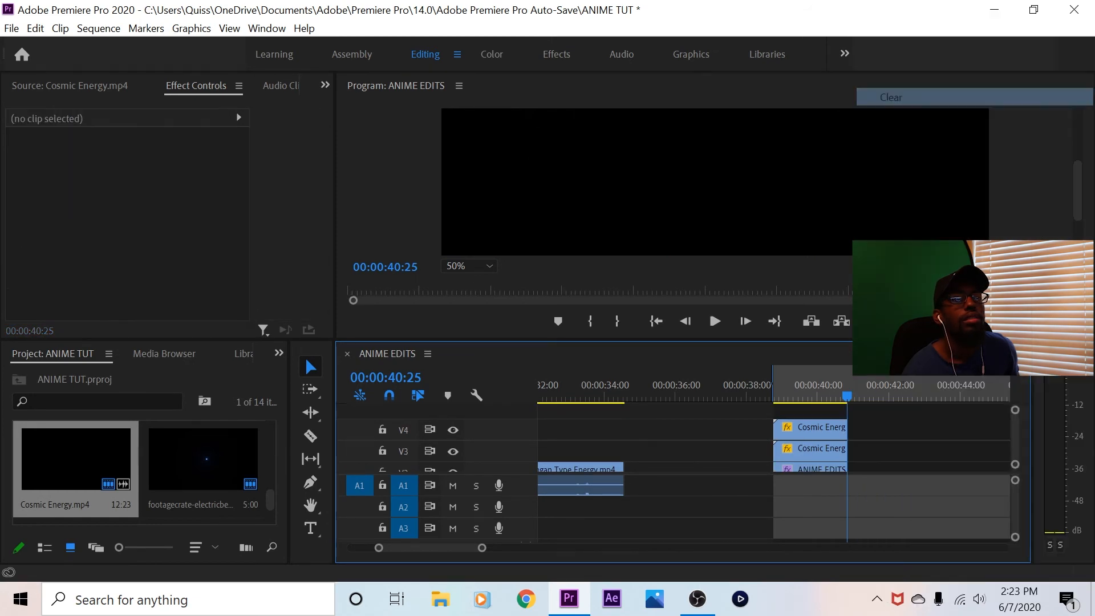
Play the trimmed fourth shot from its start and check its stacked clips at 00:00:39:21
click(825, 393)
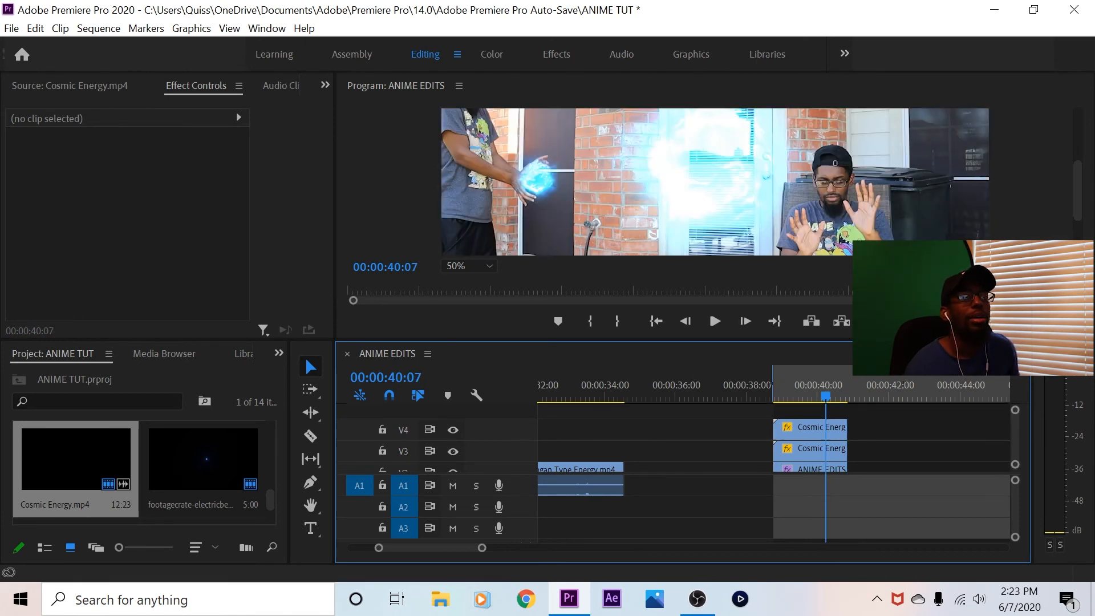
click(656, 321)
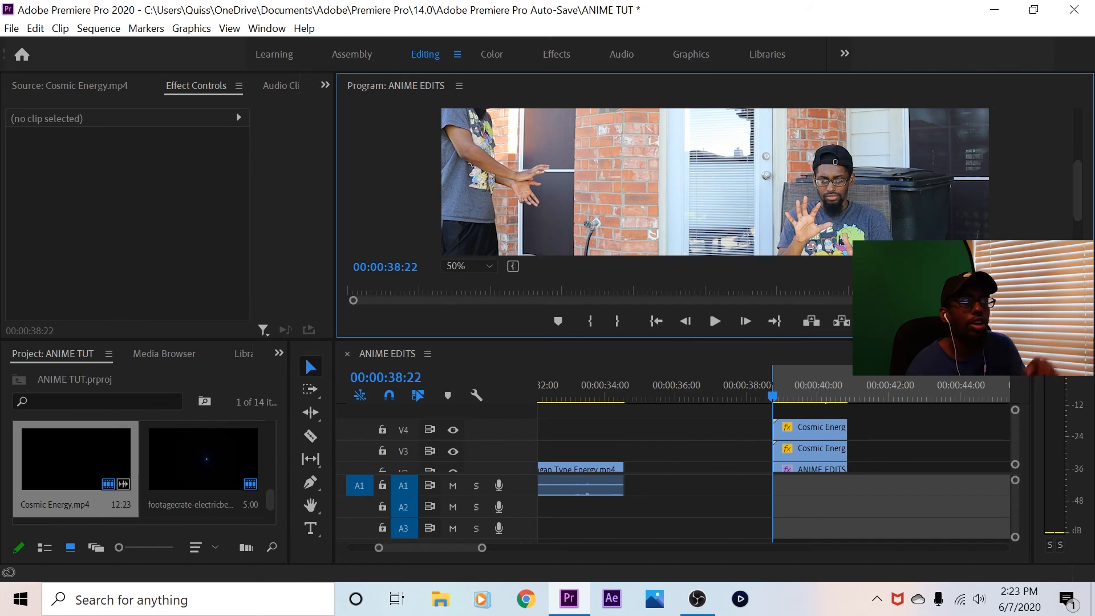
click(715, 321)
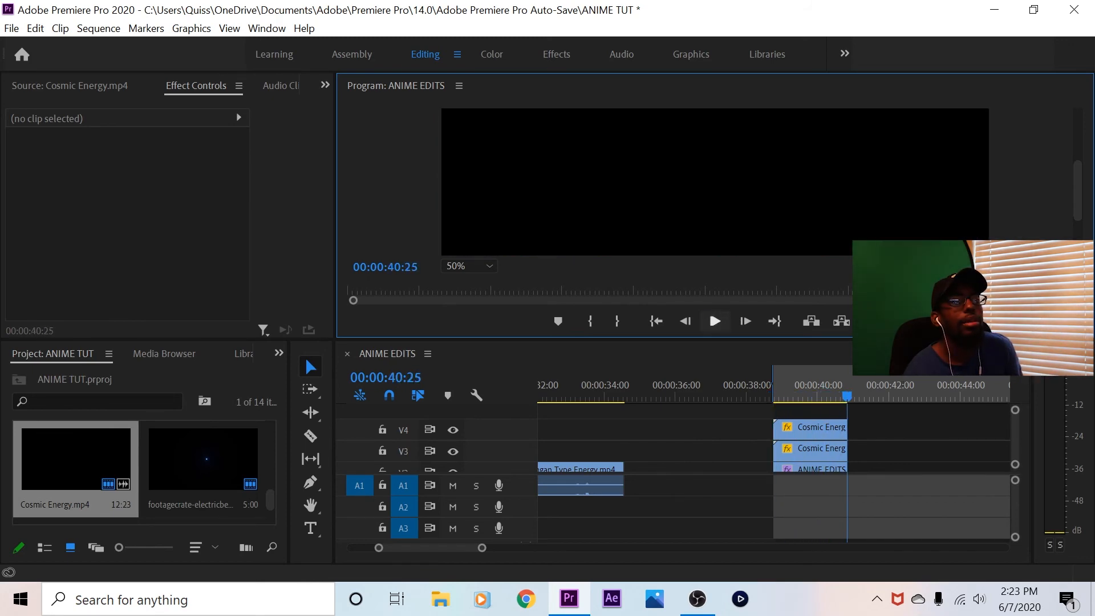
click(807, 386)
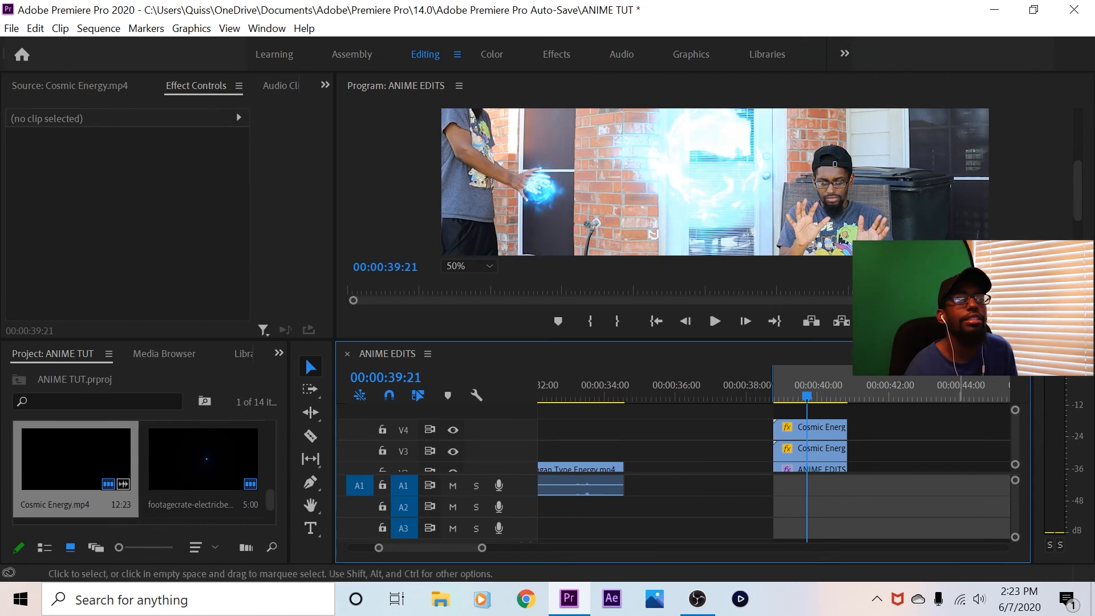
scroll(684, 445, down, 2)
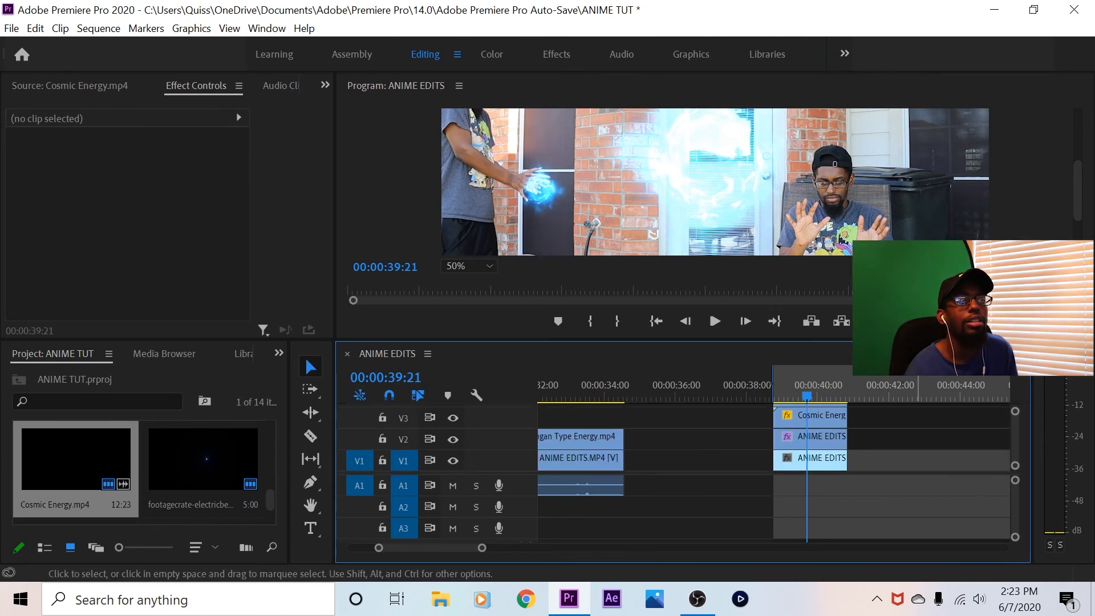
scroll(826, 450, up, 2)
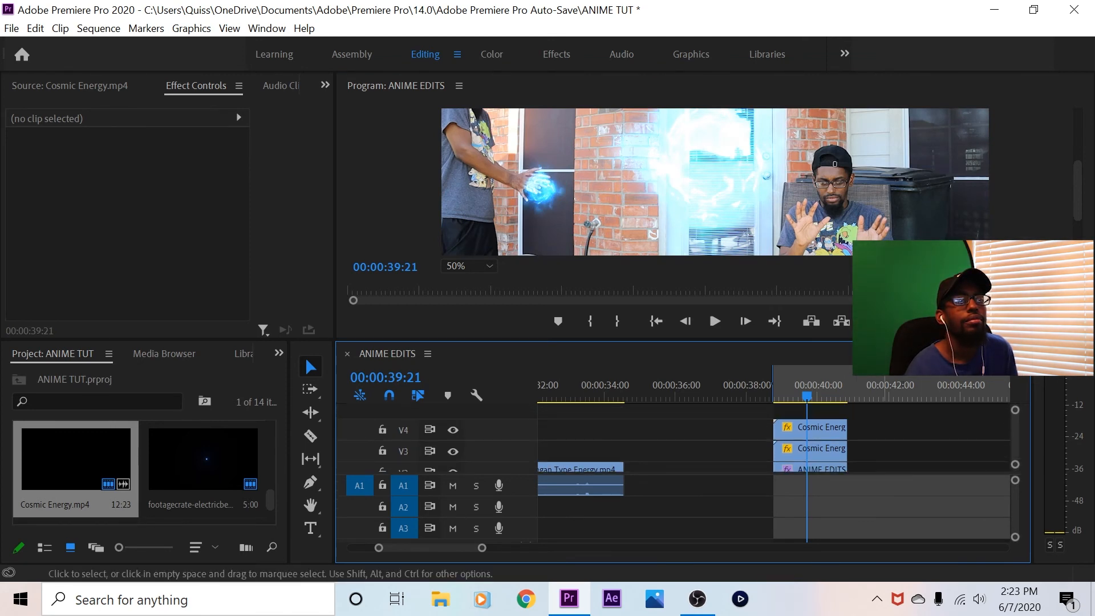
Scale the V3 Cosmic Energy clip to 31 and position it at 1349, 752 over the seated man's hands
click(826, 449)
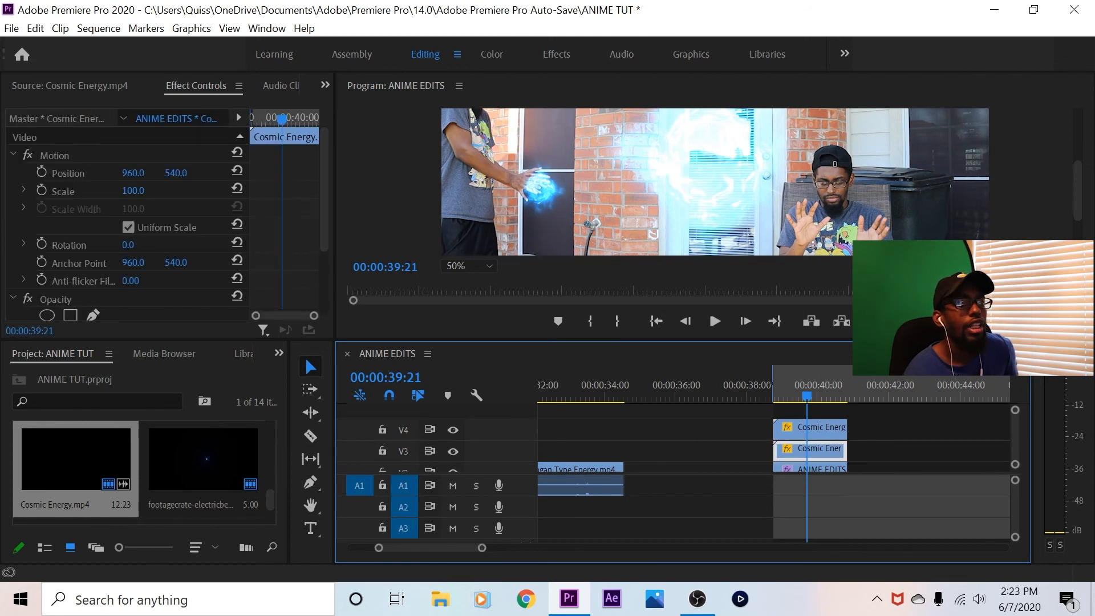
drag(133, 191, 93, 191)
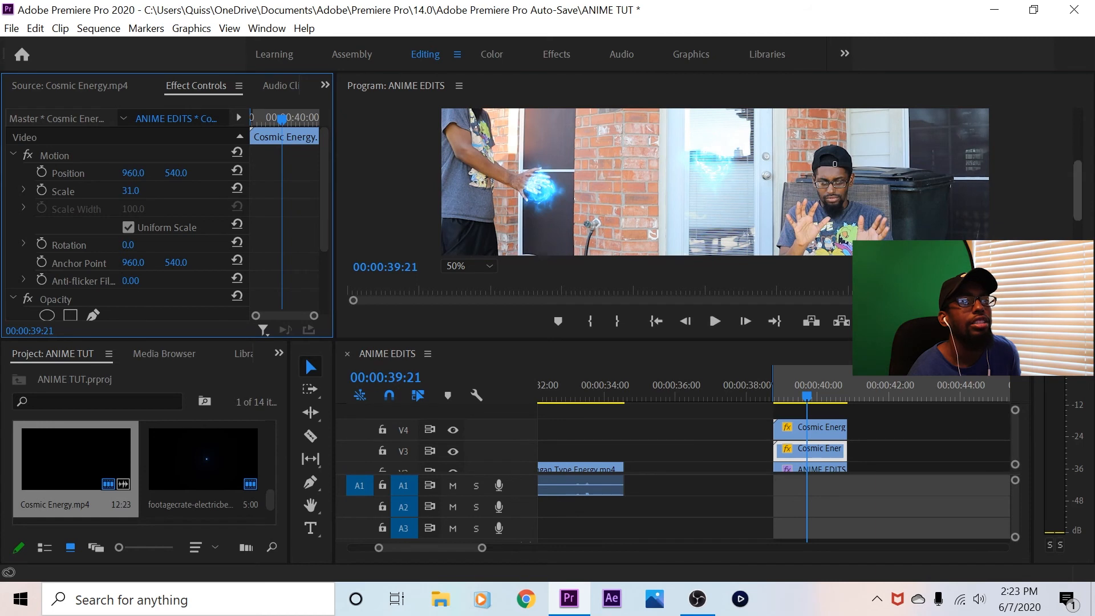
scroll(715, 182, down, 3)
drag(133, 173, 355, 173)
drag(176, 173, 297, 172)
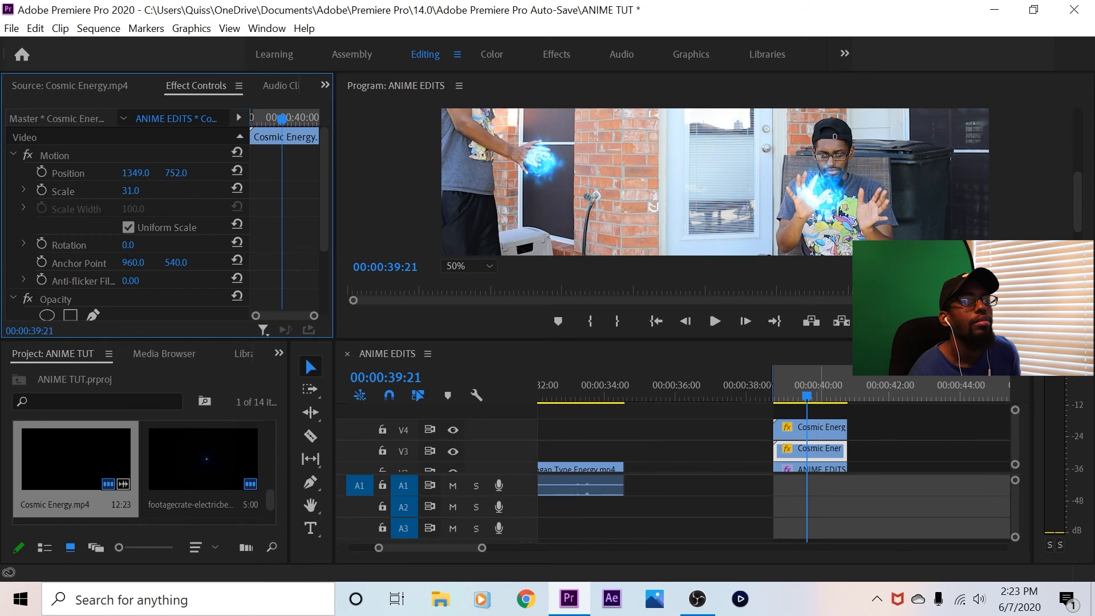
At 00:00:38:25, shift the V3 Cosmic Energy clip's horizontal position to 1387
drag(807, 395, 776, 395)
click(67, 173)
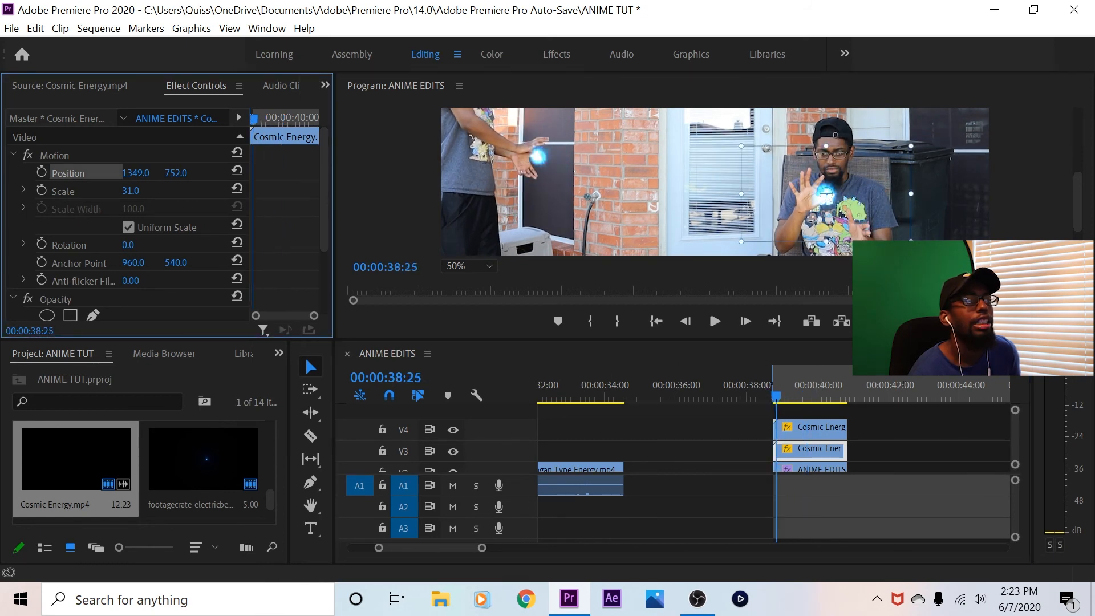
drag(135, 172, 152, 173)
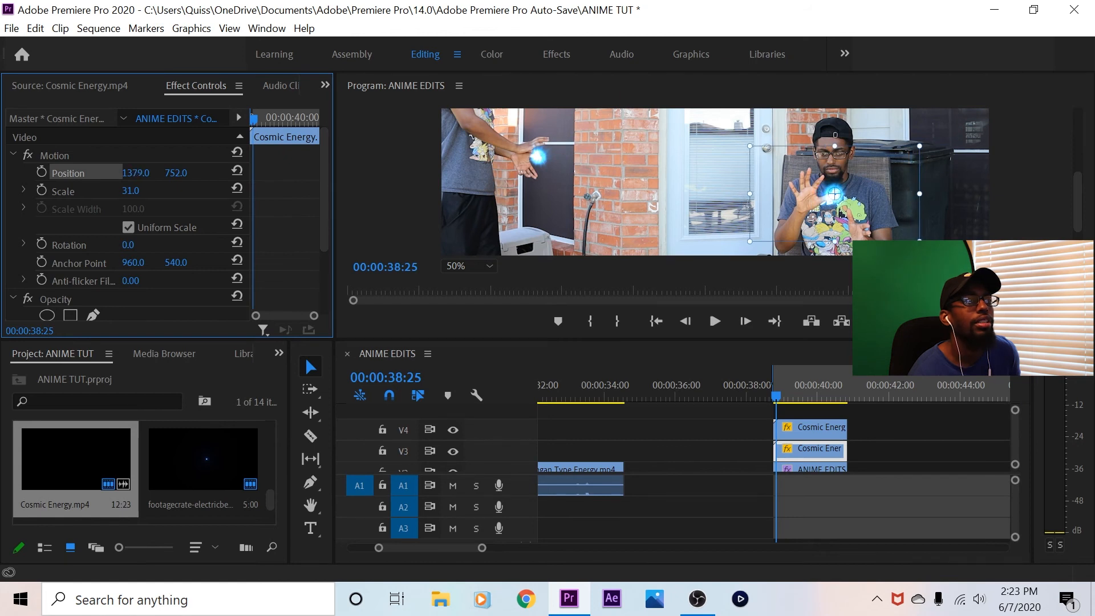
click(54, 155)
drag(136, 172, 141, 172)
drag(653, 205, 653, 206)
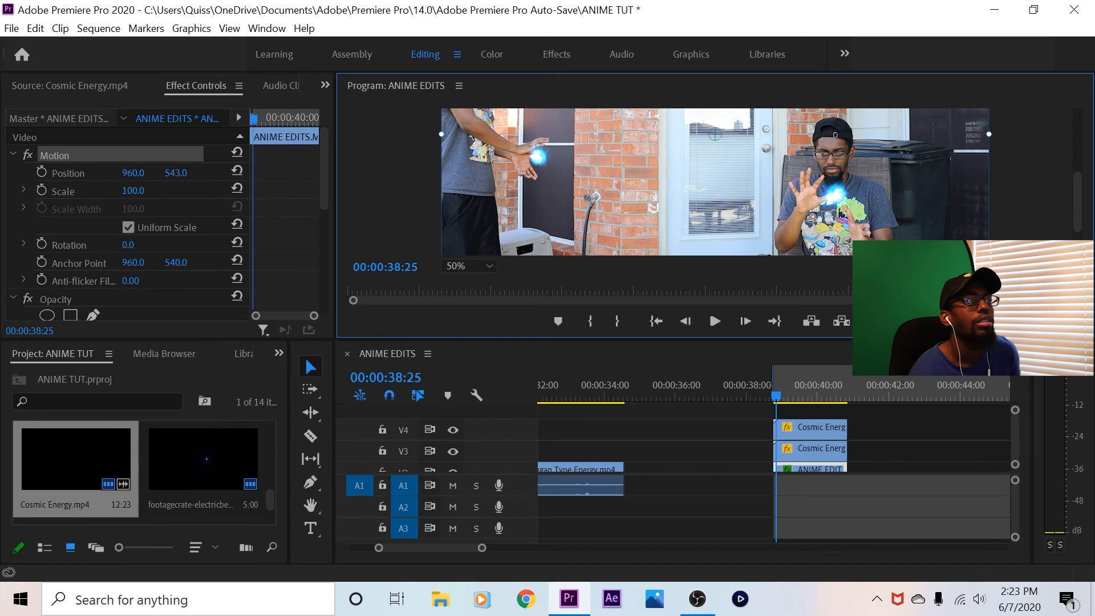
drag(175, 173, 188, 172)
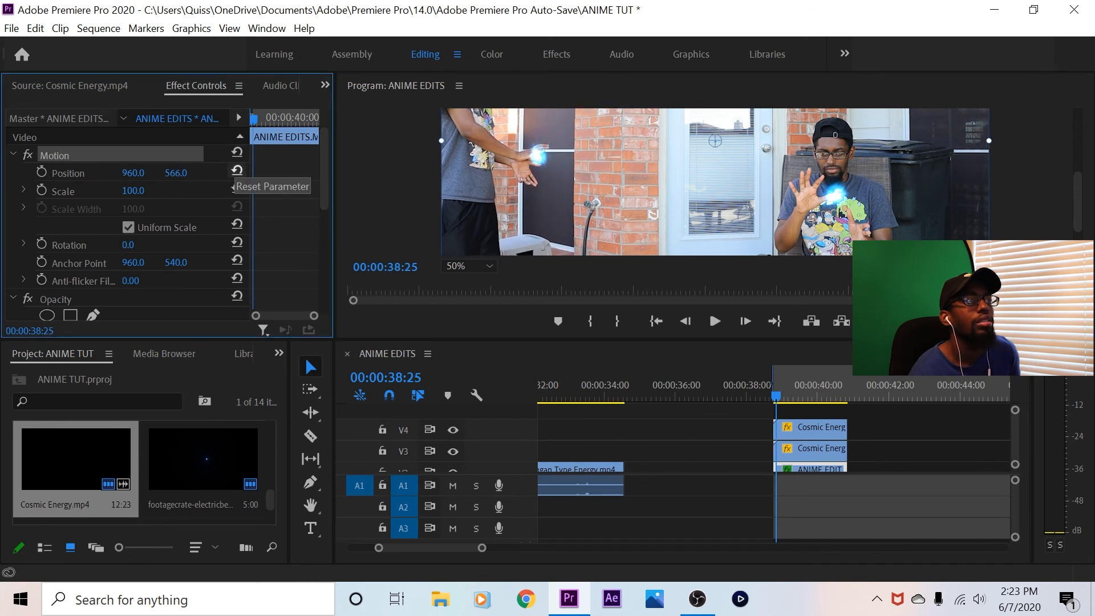
click(237, 170)
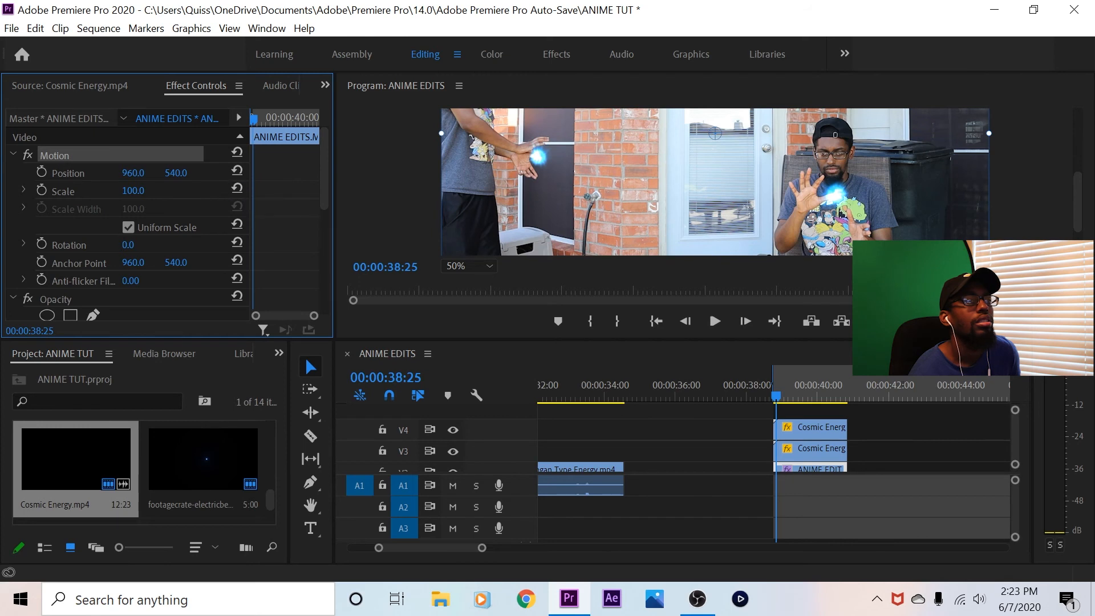
Position the V3 Cosmic Energy clip at 1357, 809 and start position, scale and rotation keyframes at 00:00:38:25
click(810, 450)
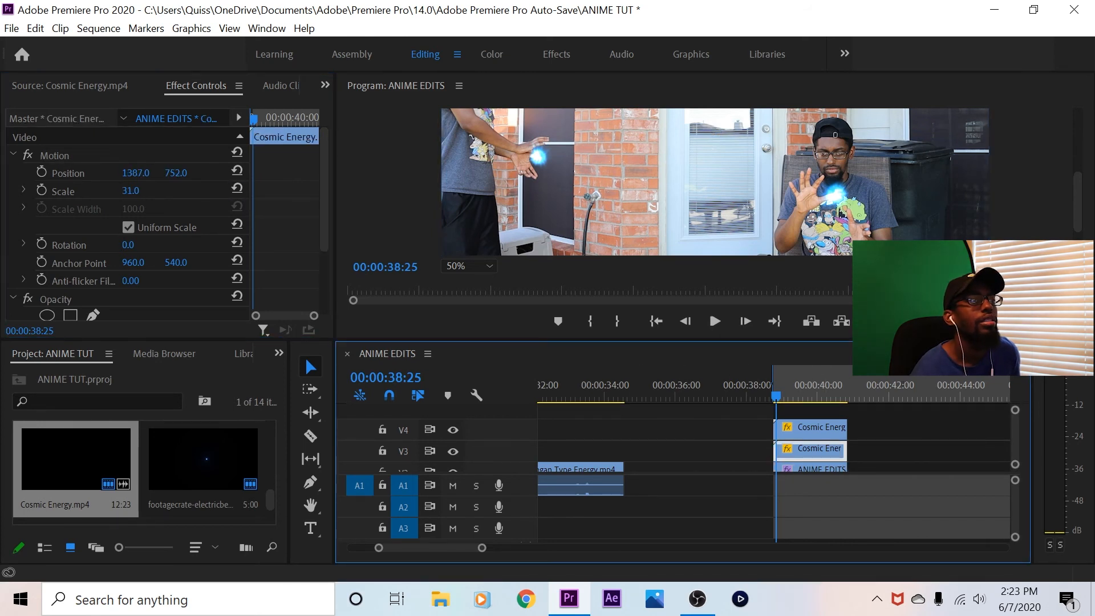
drag(176, 172, 208, 172)
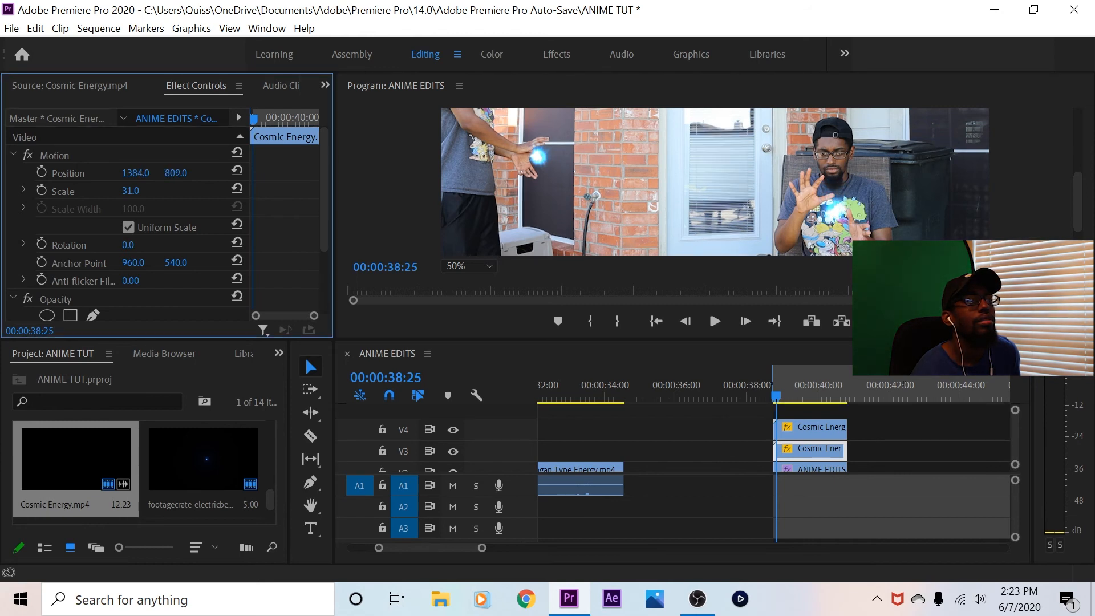
drag(136, 173, 119, 173)
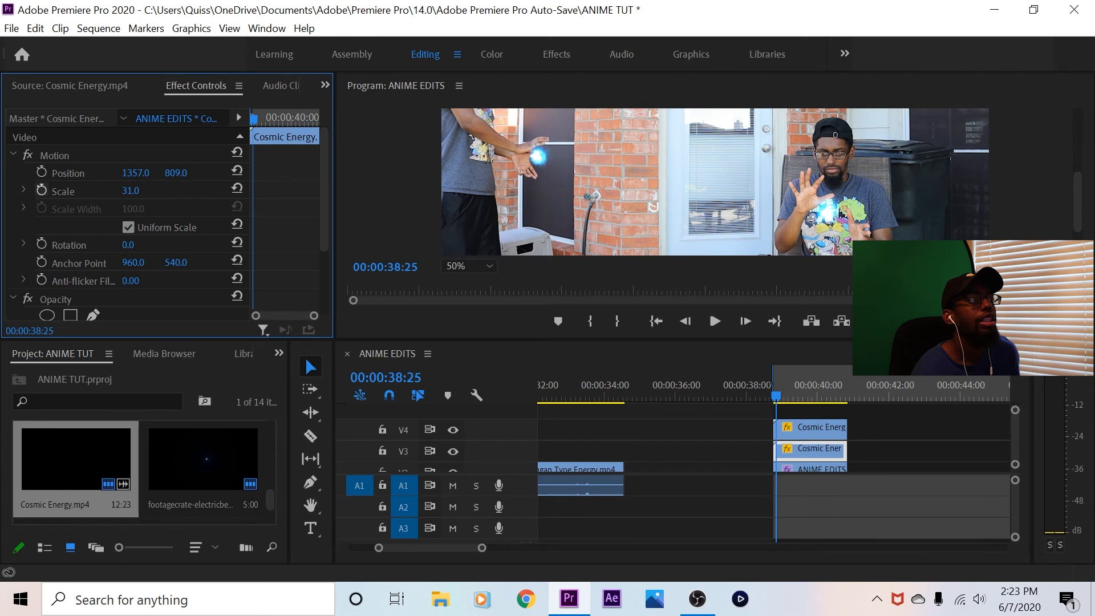
click(42, 190)
click(42, 172)
click(41, 244)
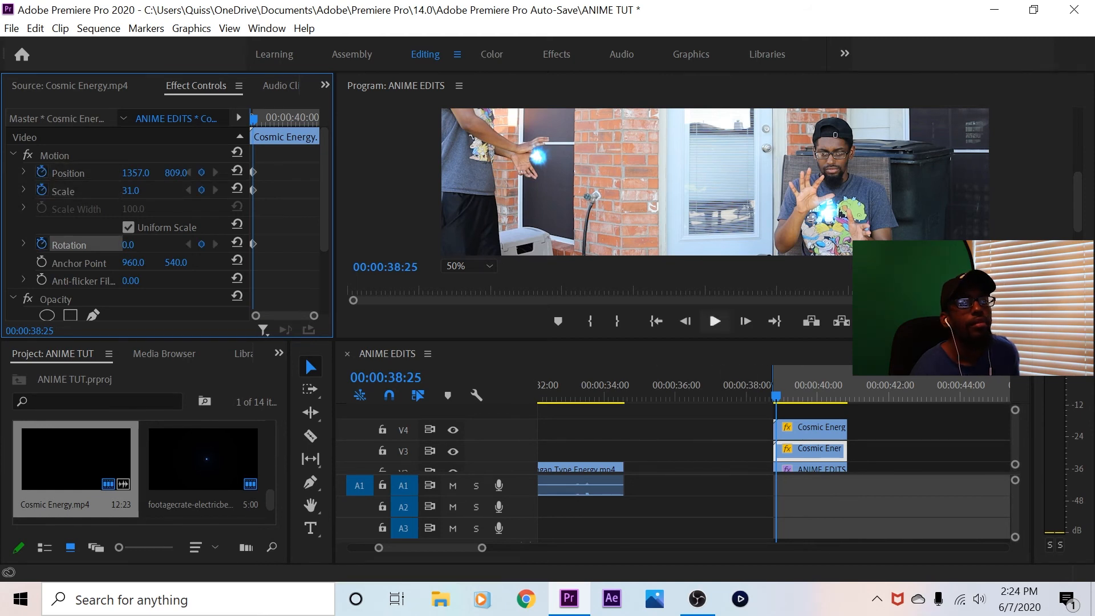
At 00:00:39:27, keyframe the V3 Cosmic Energy clip's rotation at 1x105° and its position at 1371, 809
key(space)
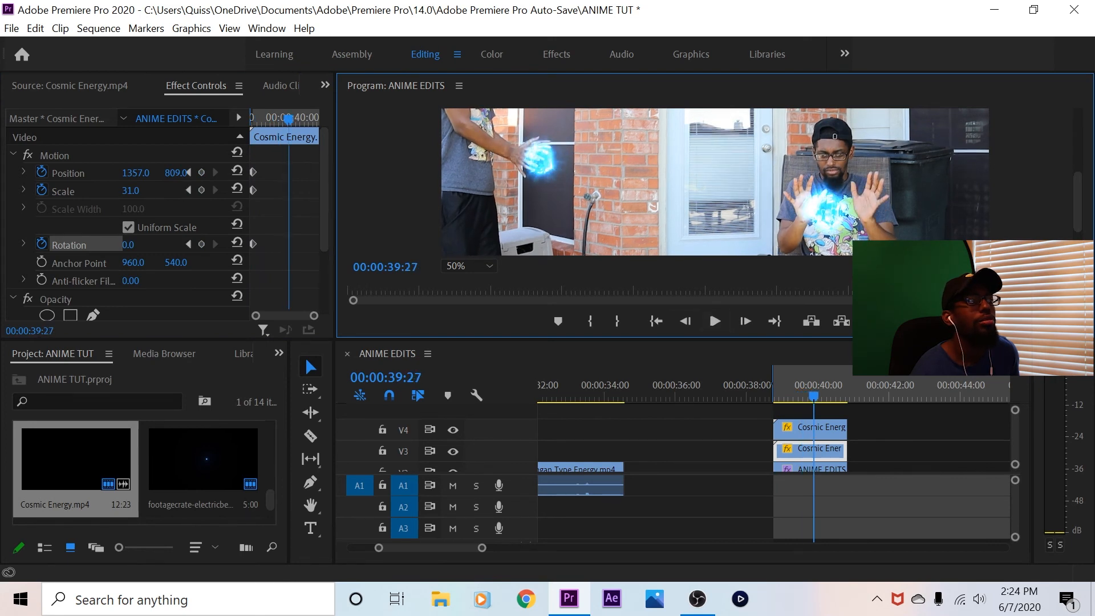
drag(129, 246, 394, 245)
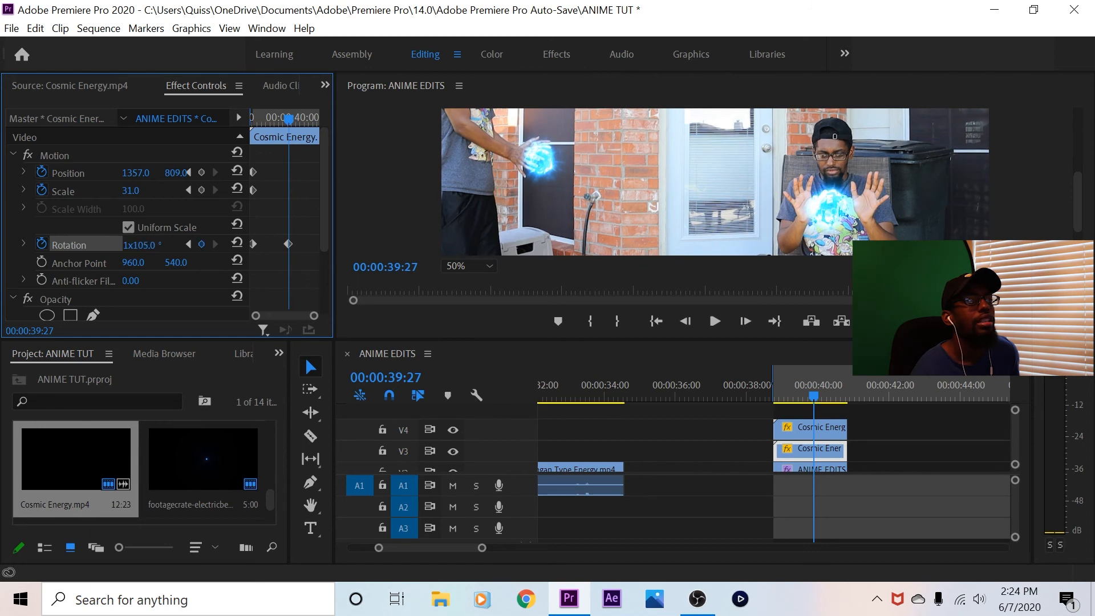
drag(136, 173, 143, 173)
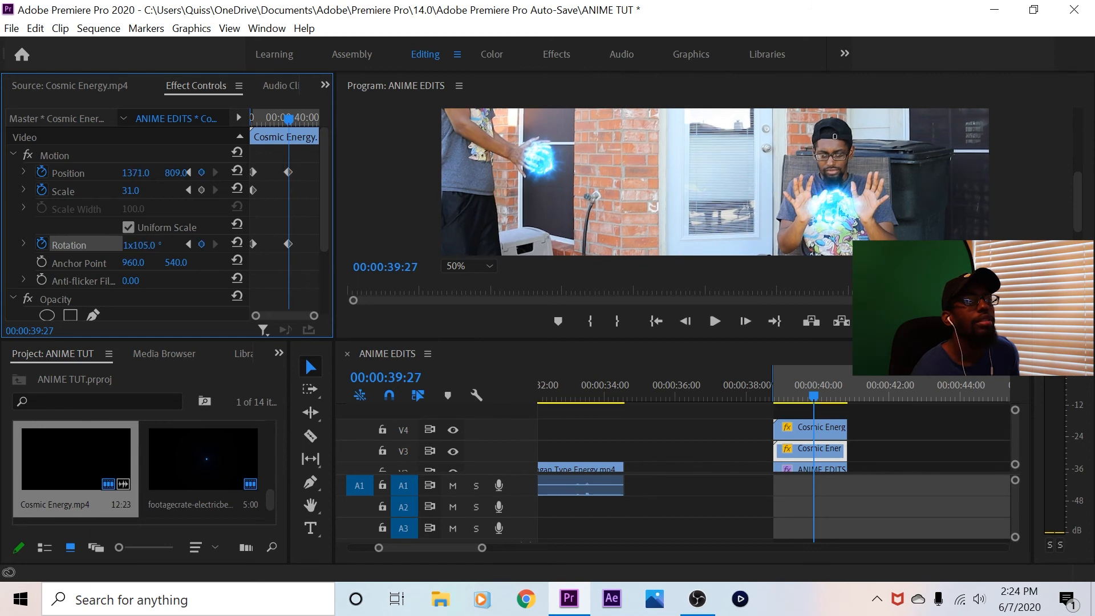
At 00:00:40:10, keyframe the V3 Cosmic Energy clip's position at 1371, 790 and its rotation at 221°
click(714, 321)
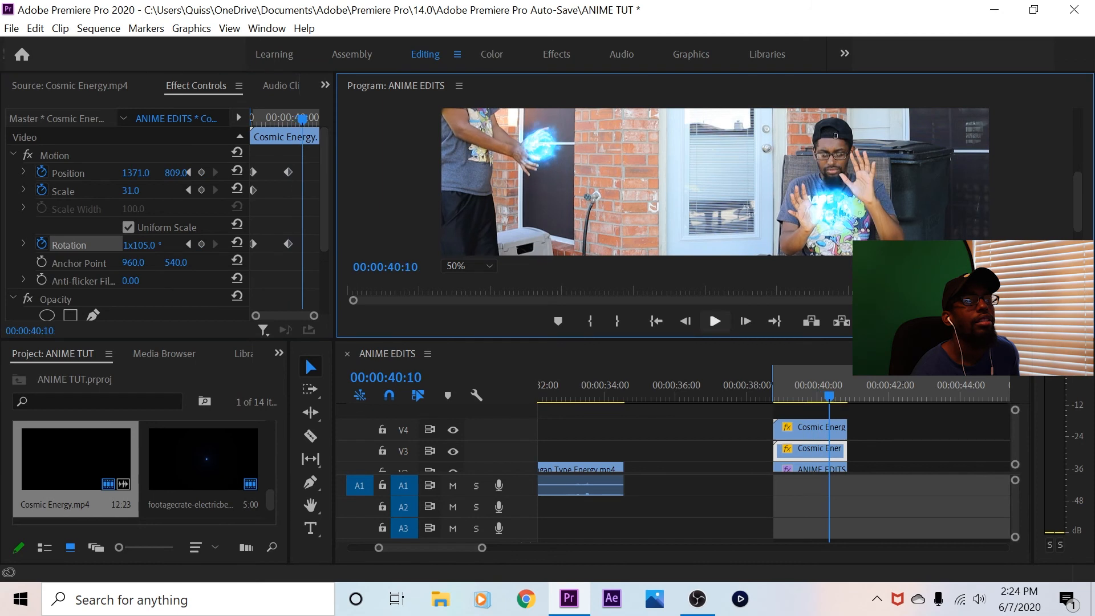
drag(175, 173, 165, 172)
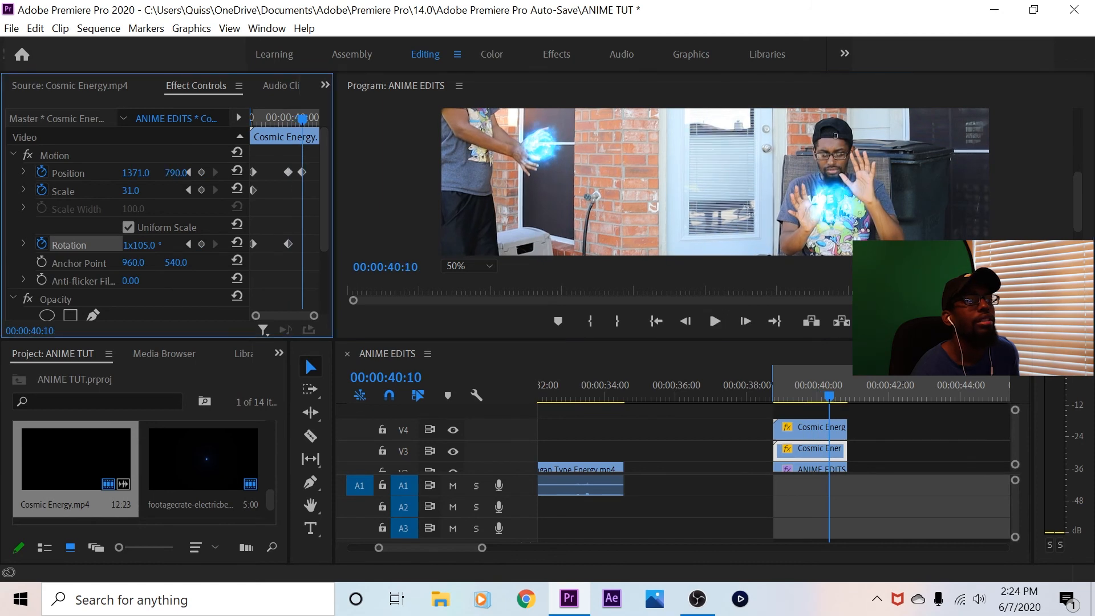
drag(139, 245, 70, 246)
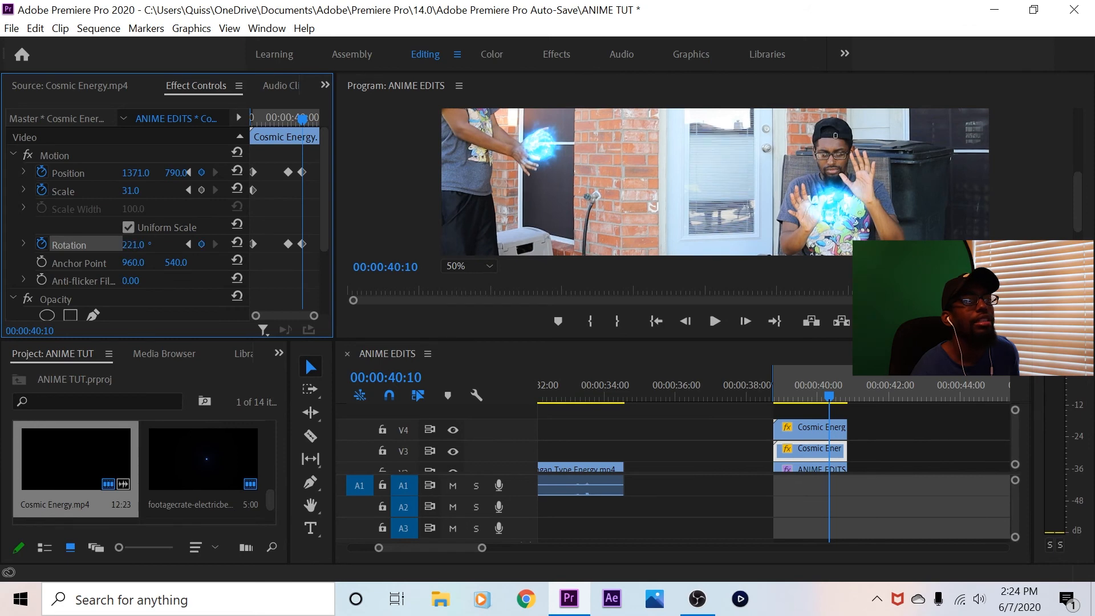
Play the rest of the fourth shot and return to its start at 00:00:38:22
key(space)
key(space)
key(End)
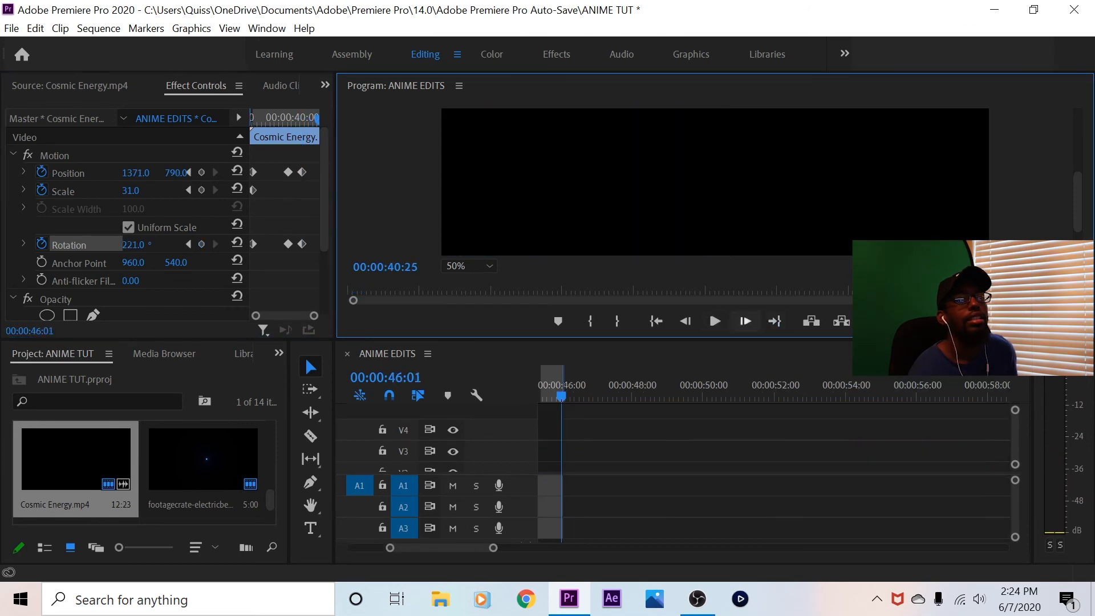
key(Up)
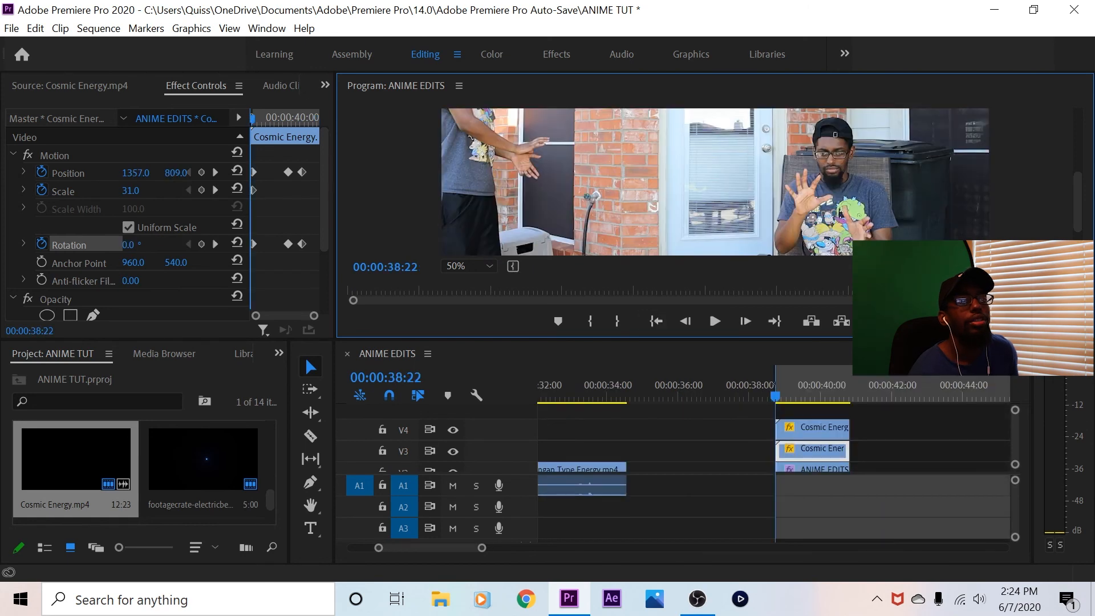
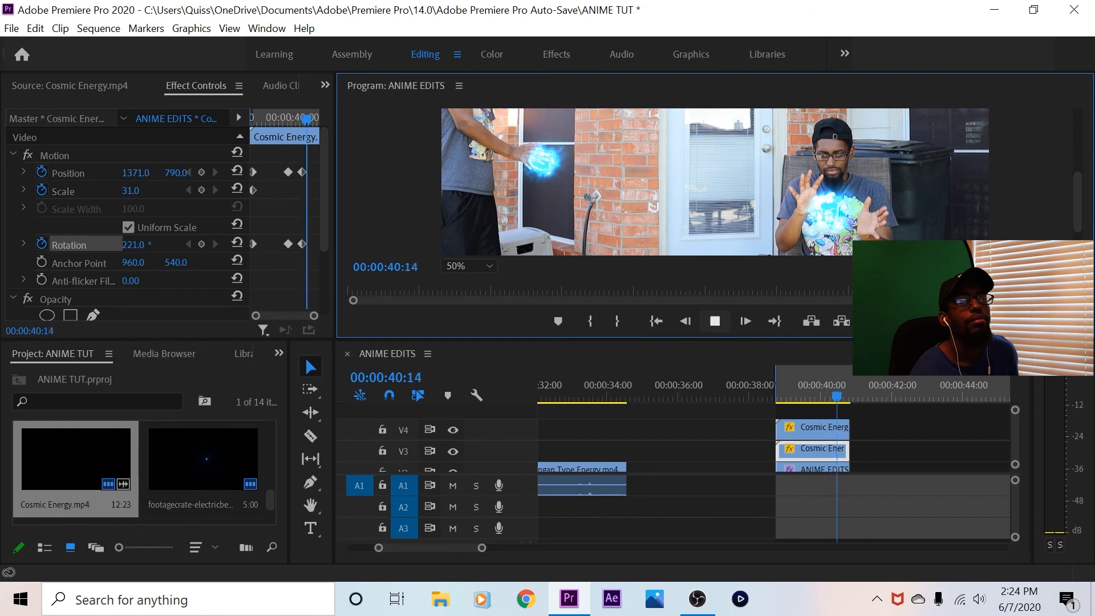
Replay the fourth shot from its start to check both energy overlays, ending with the playhead at 00:00:39:23
key(Up)
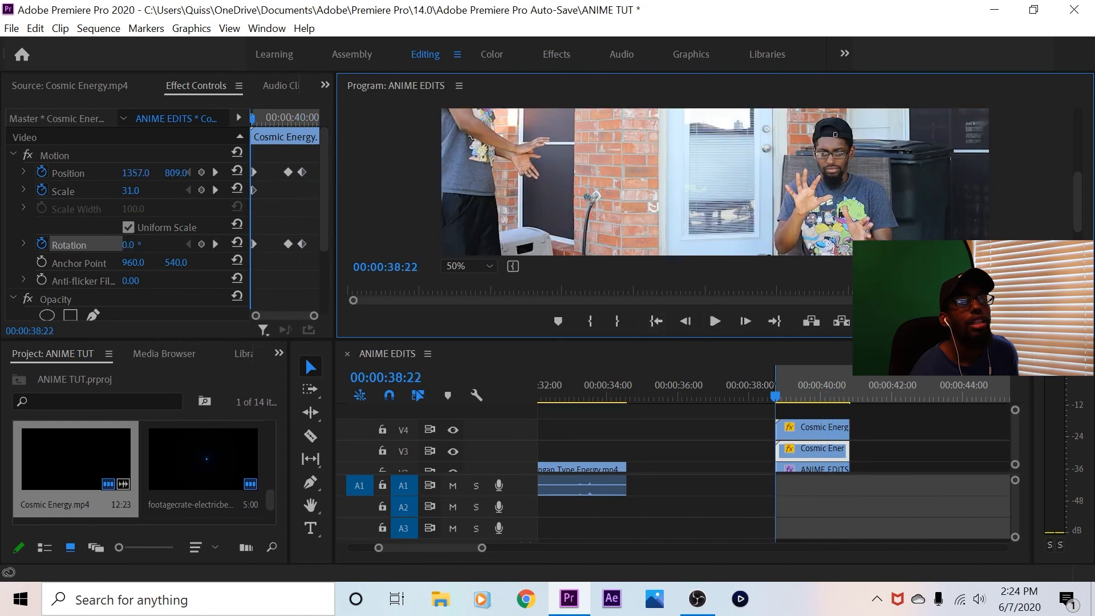
key(alt+Tab)
key(alt+Tab)
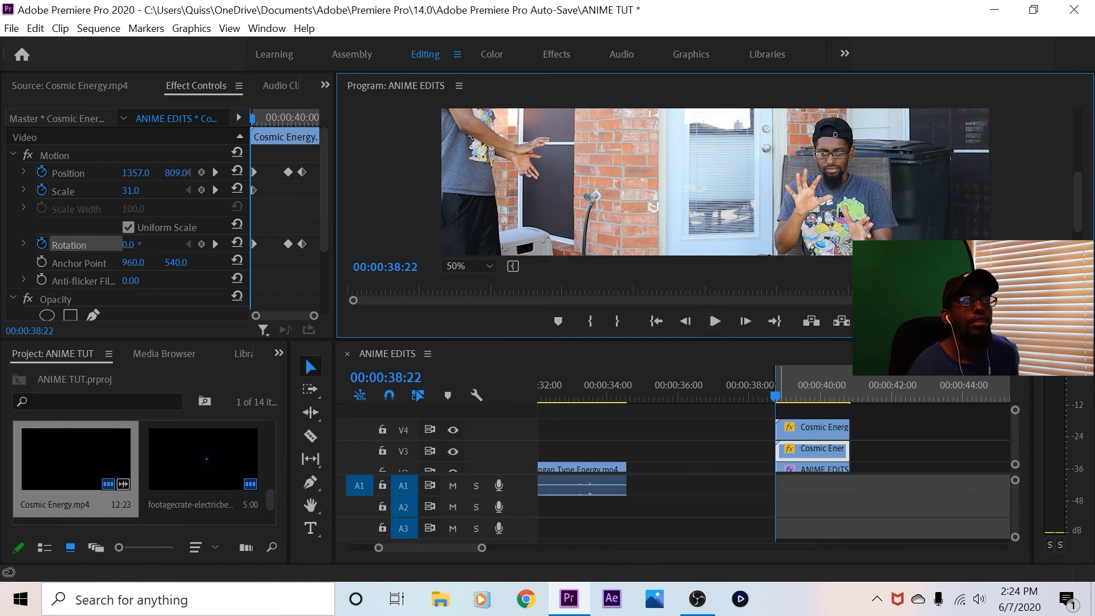
click(780, 386)
key(space)
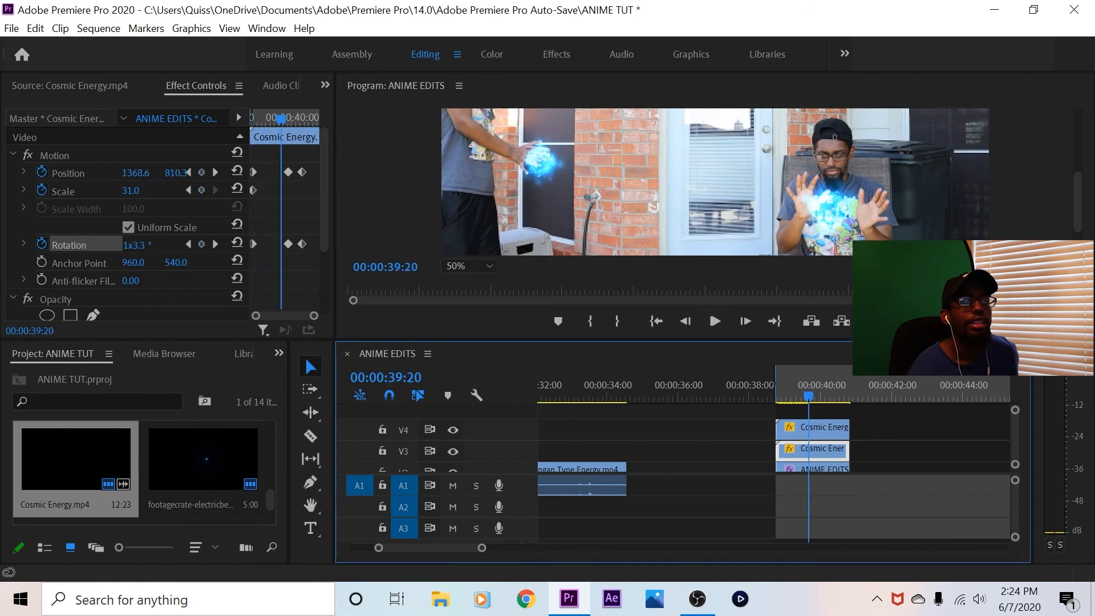
key(space)
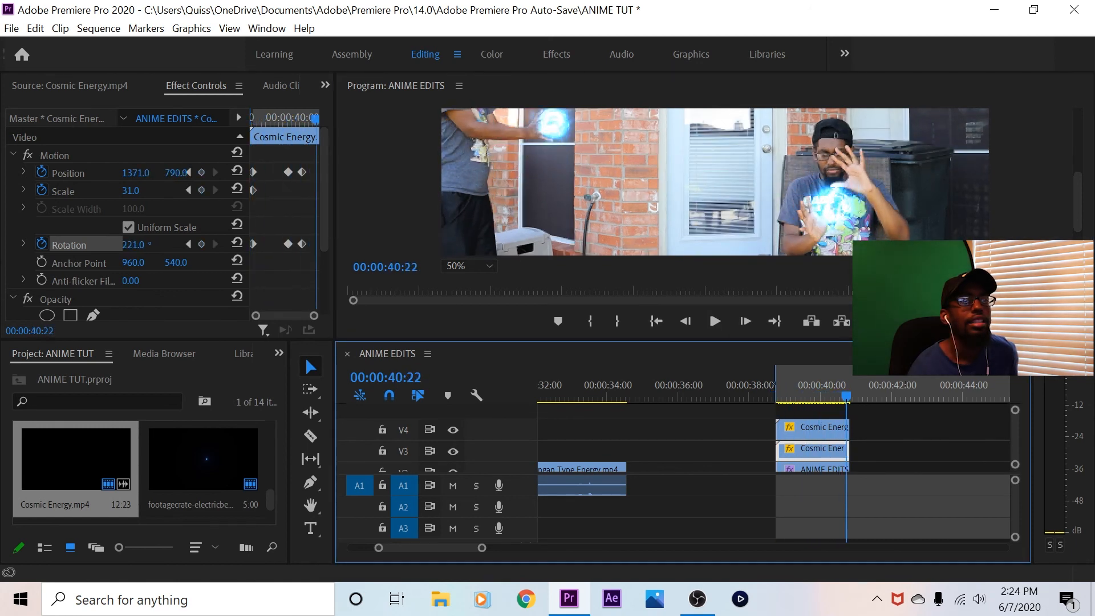
drag(845, 395, 812, 395)
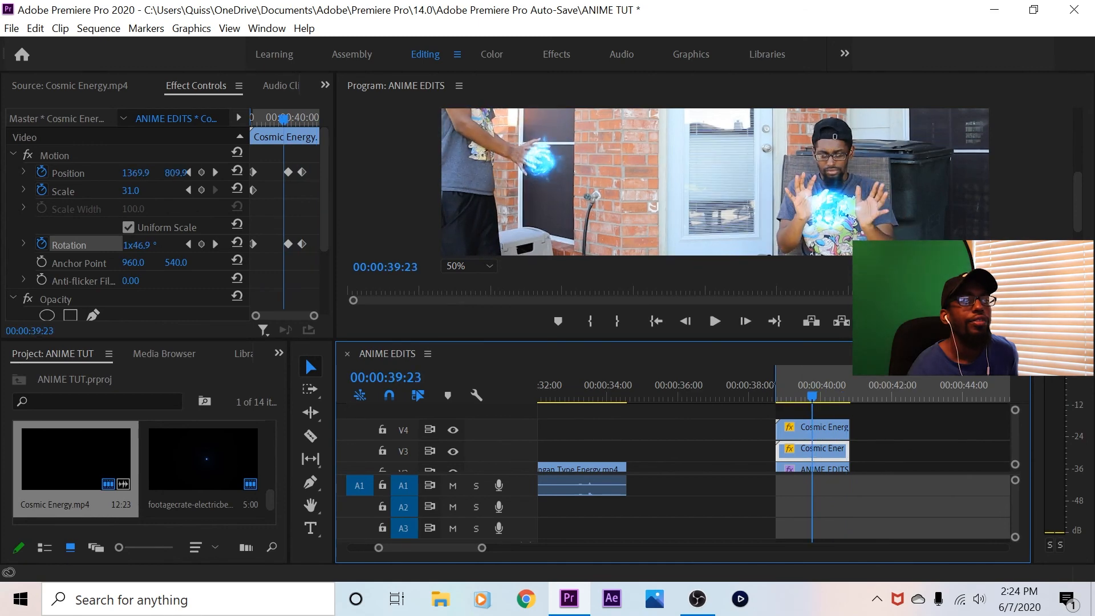
Set the program preview's zoom to Fit in a maximized monitor and play the fourth shot from its in point
click(467, 266)
click(468, 283)
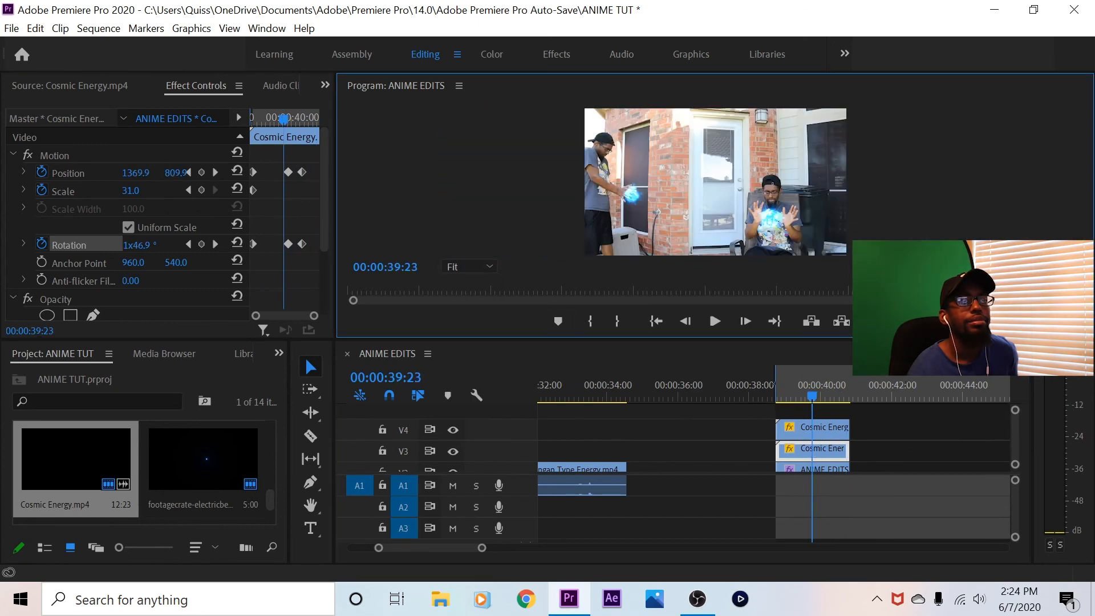
key(grave)
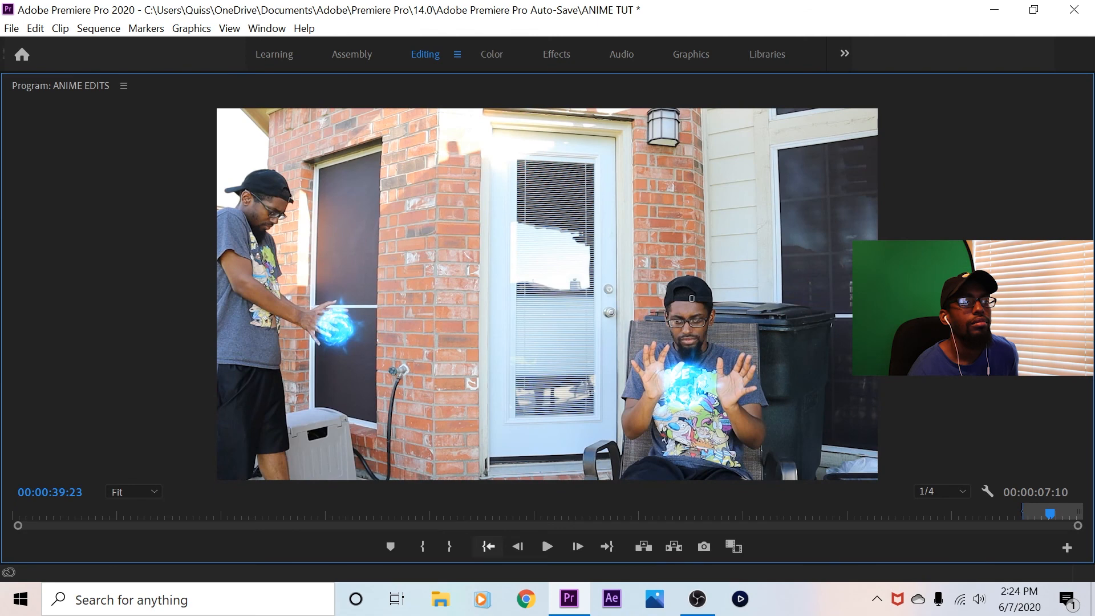
click(488, 547)
key(space)
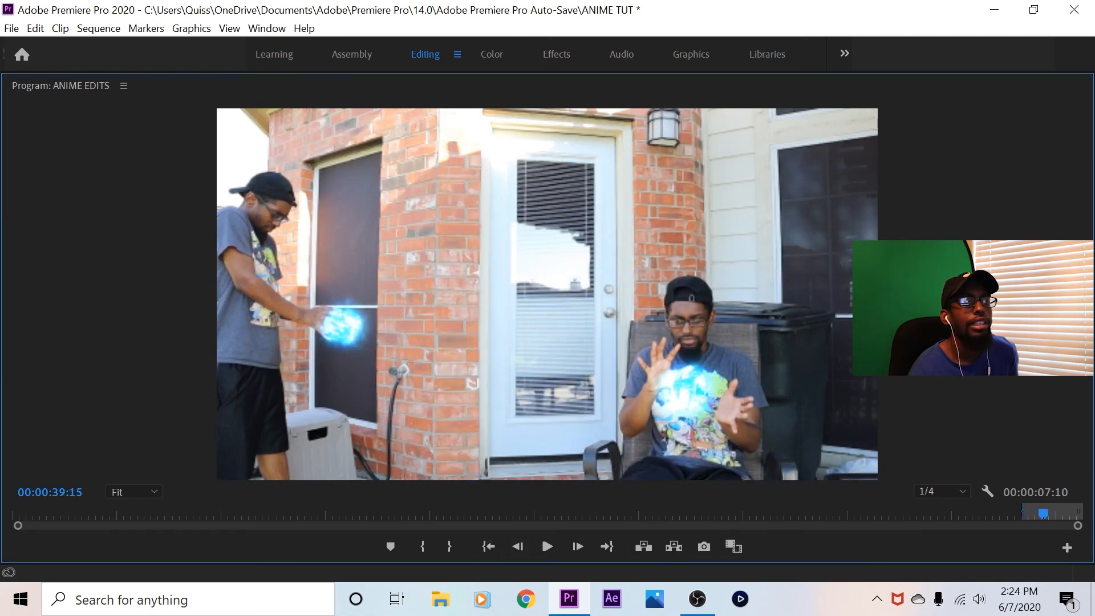
Set the preview's playback resolution to Full and replay the fourth shot from its in point
click(942, 492)
click(935, 398)
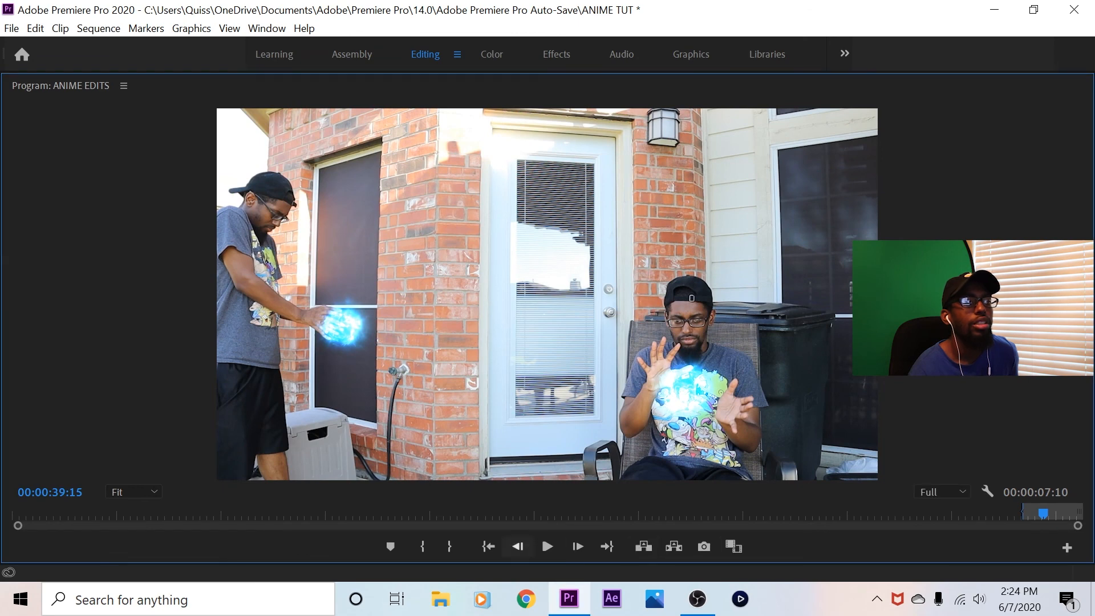
click(488, 546)
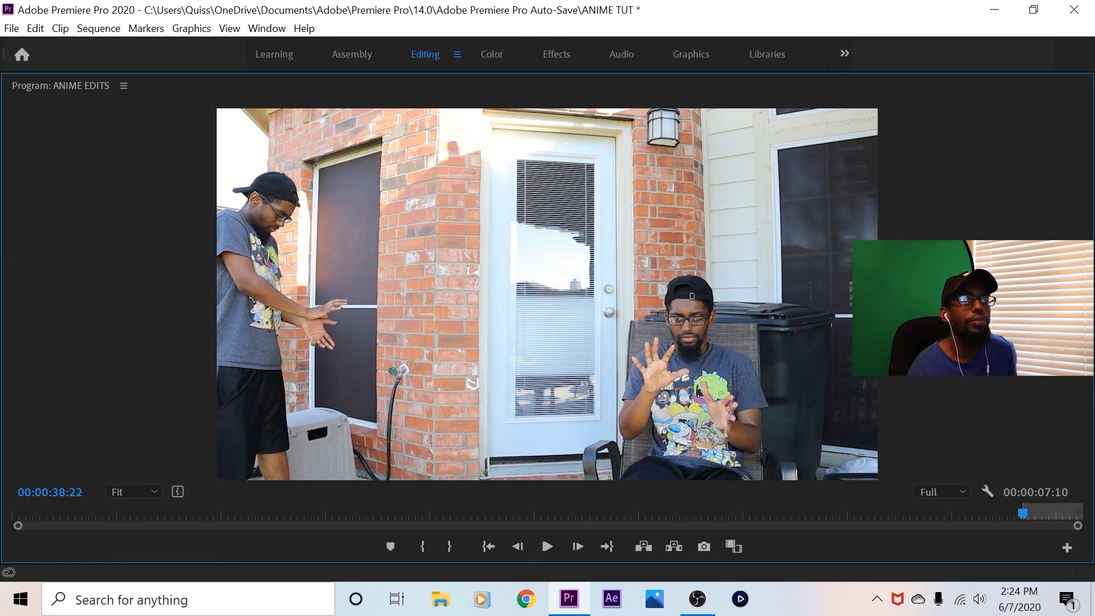
key(space)
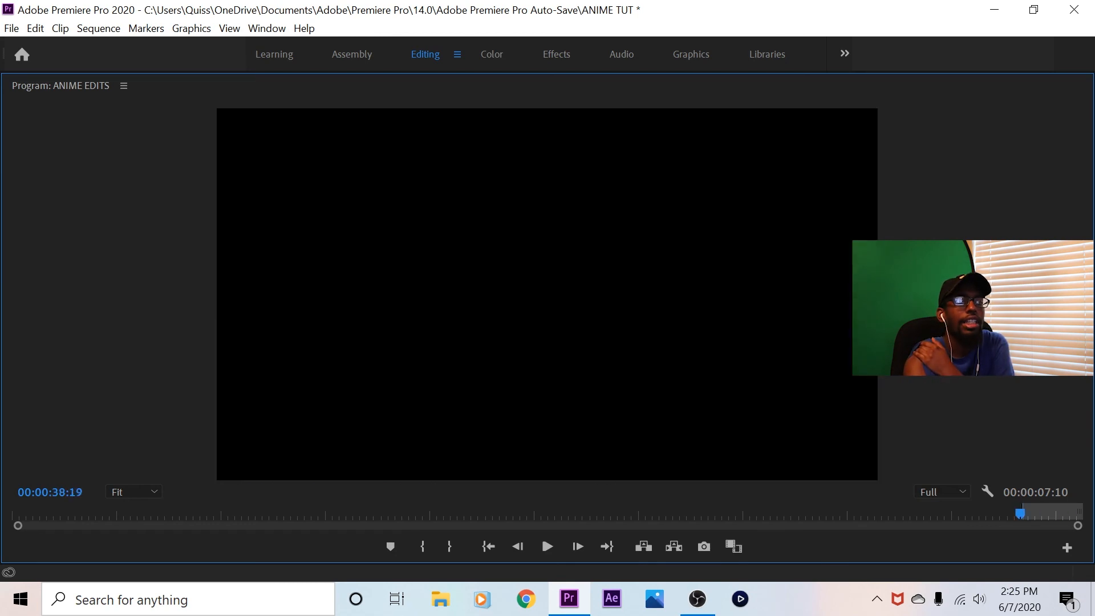
Replay the fourth shot, and review the whole ANIME EDITS sequence from 00:00:00:00 in the maximized preview
drag(1020, 513, 1019, 514)
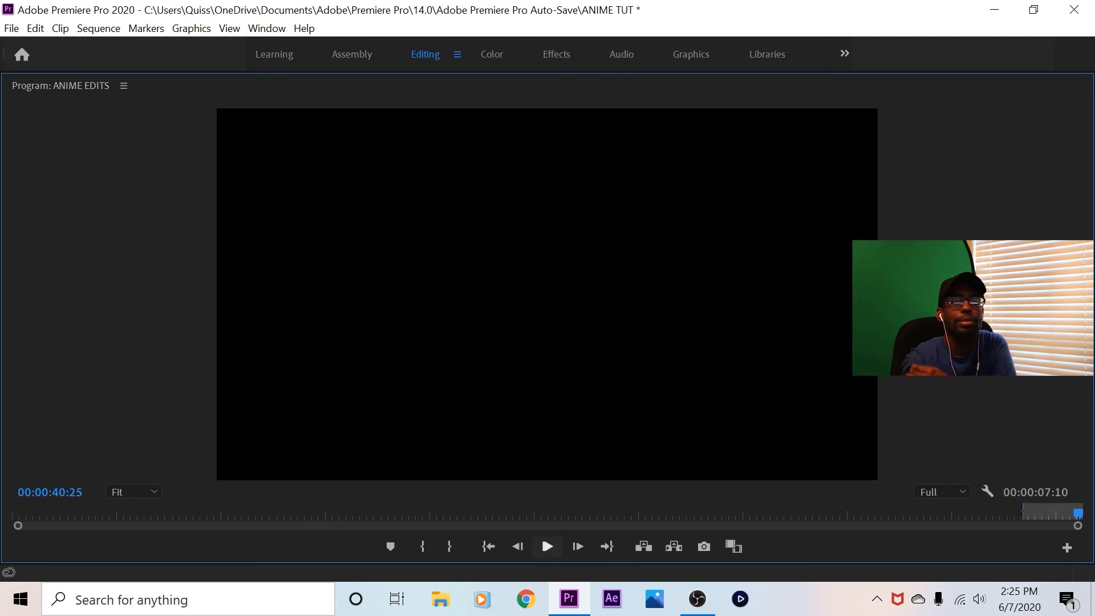
click(548, 547)
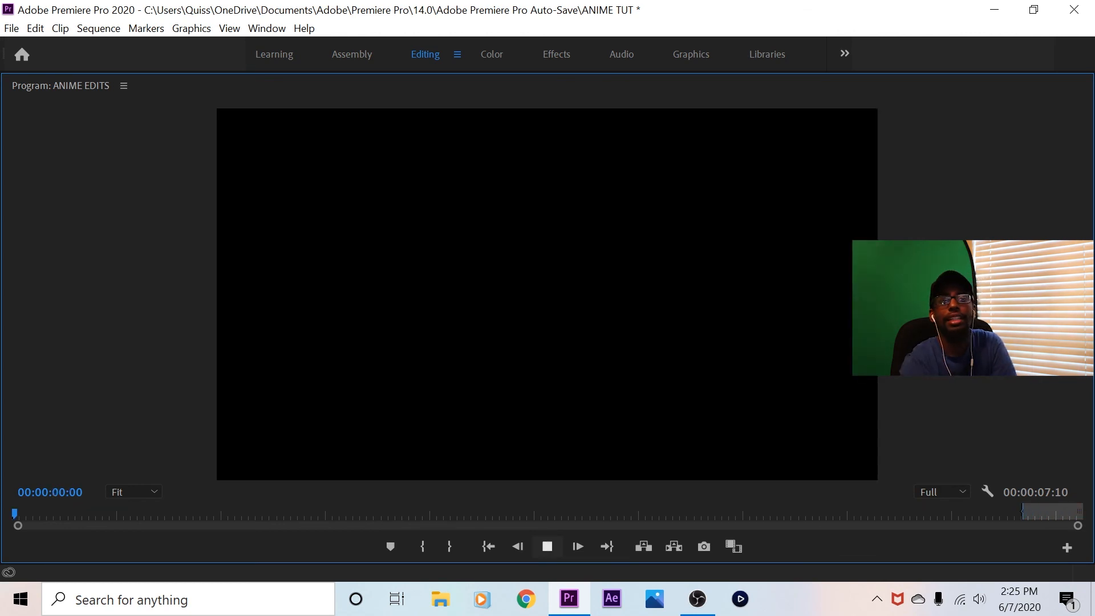
click(547, 547)
click(548, 547)
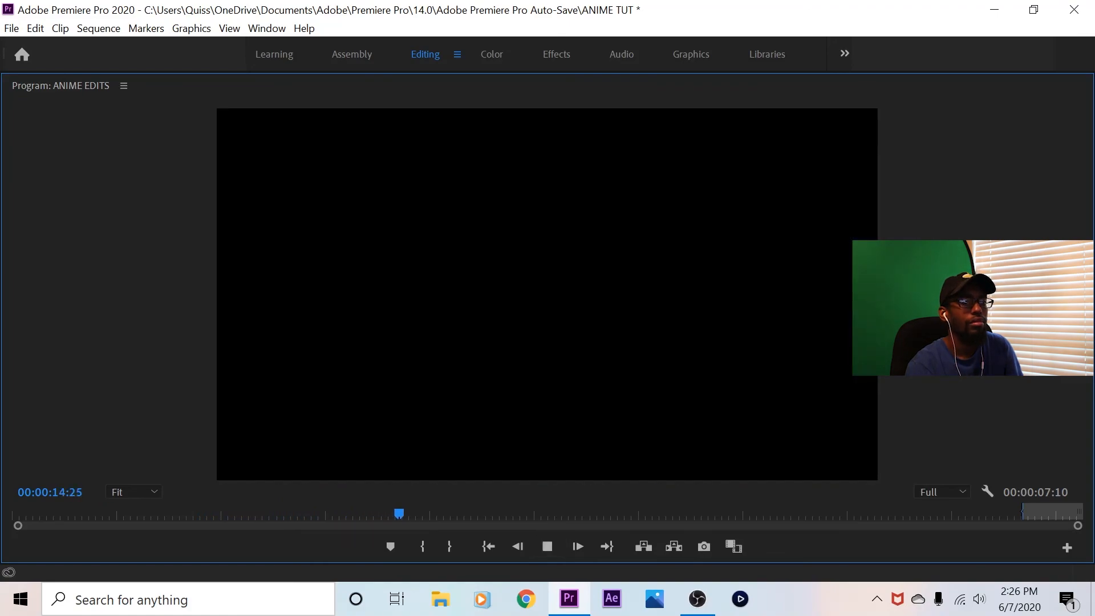
key(grave)
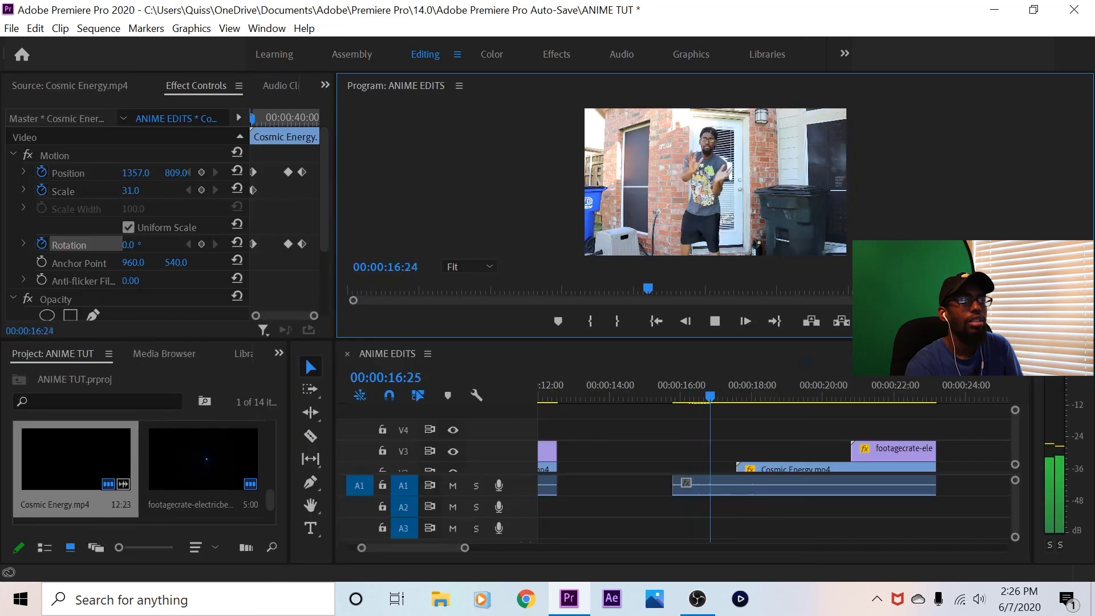
key(grave)
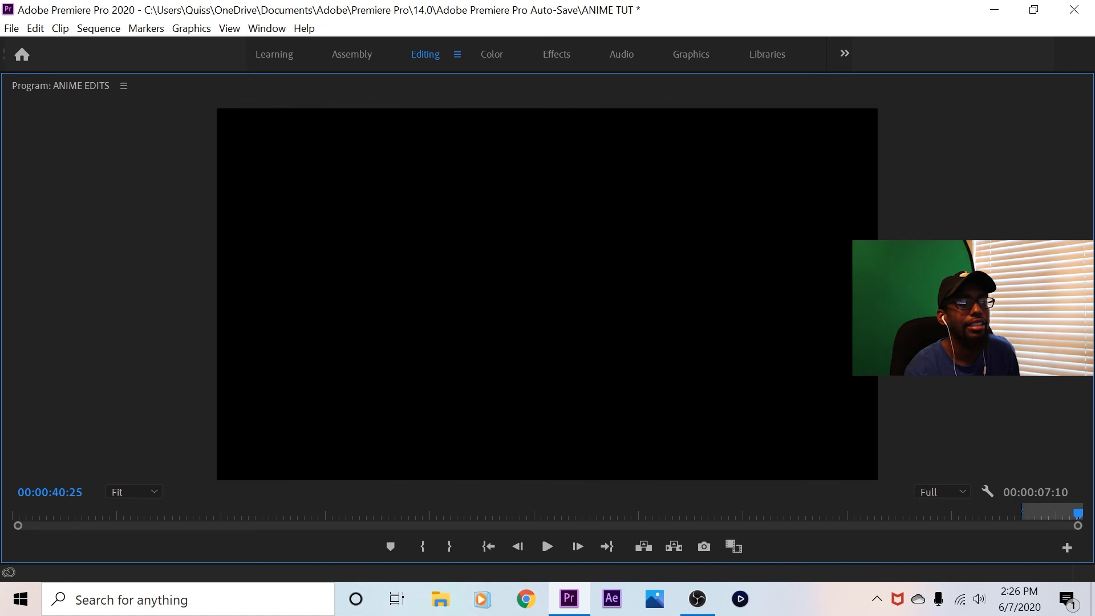
Restore the normal panel layout and, with the playhead at the fourth shot's start, clear the sequence's in and out points
key(grave)
click(655, 321)
click(766, 444)
right_click(935, 191)
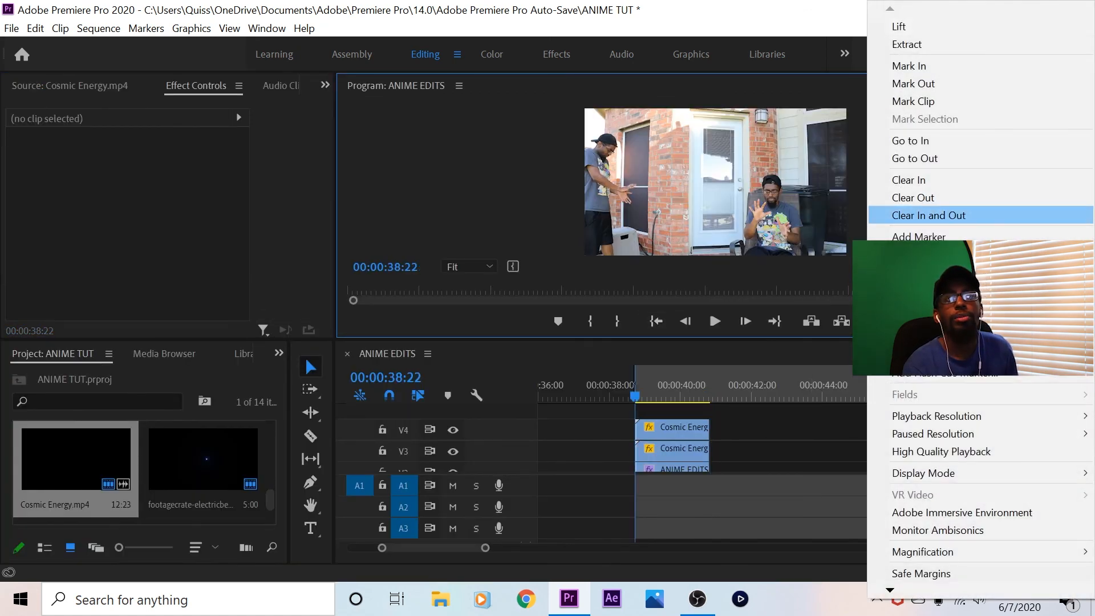
click(935, 215)
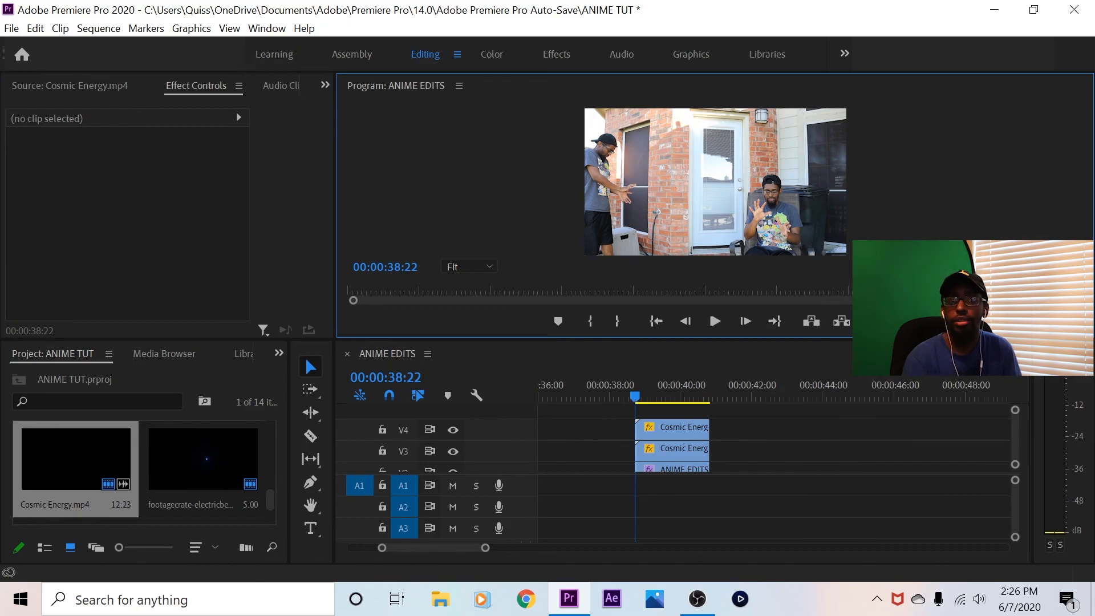